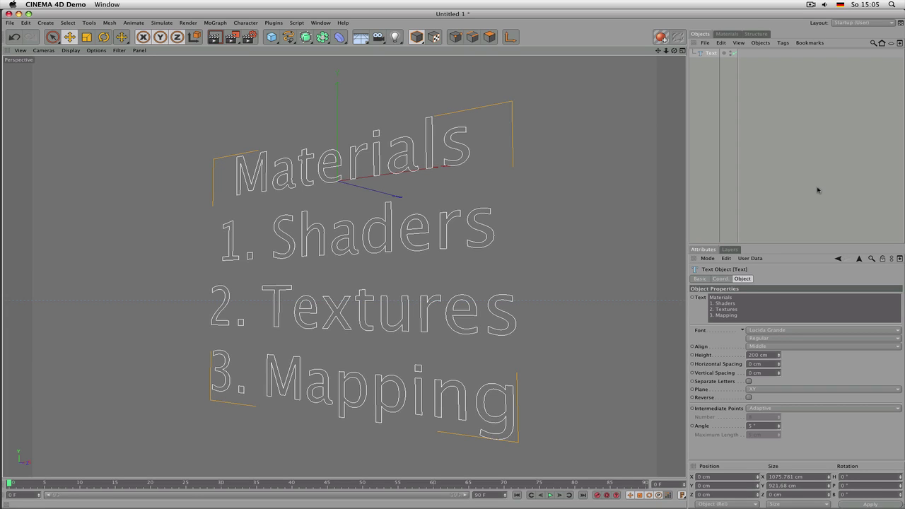
Start a new empty document and switch the interface to the Standard layout
{"action": "key", "text": "super+n"}
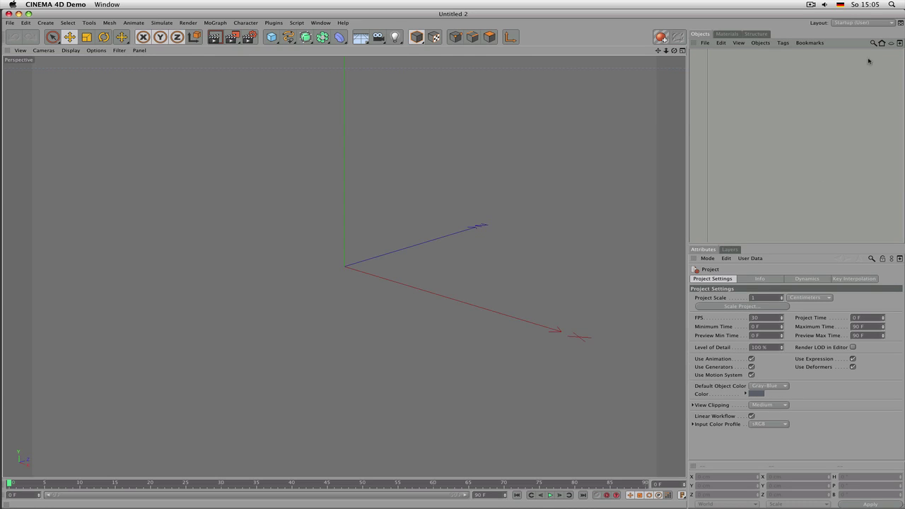
{"action": "left_click", "coordinate": [868, 24]}
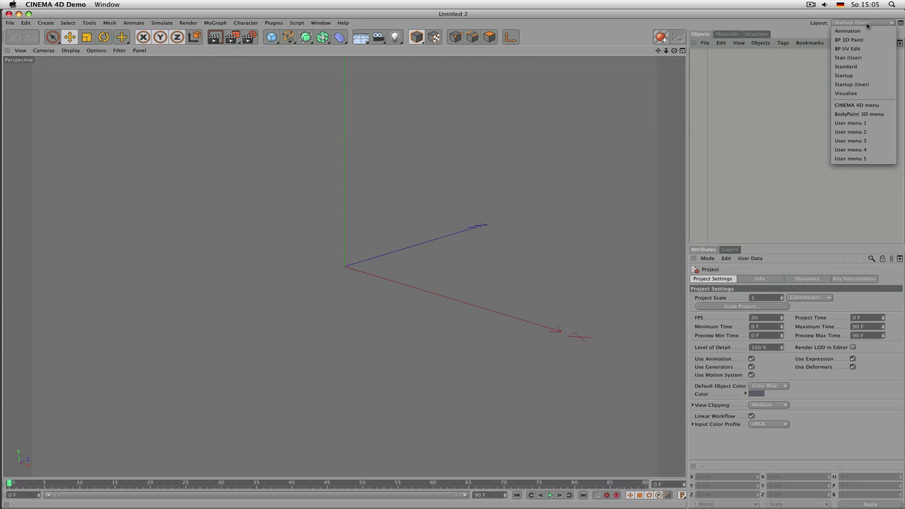
{"action": "left_click", "coordinate": [858, 67]}
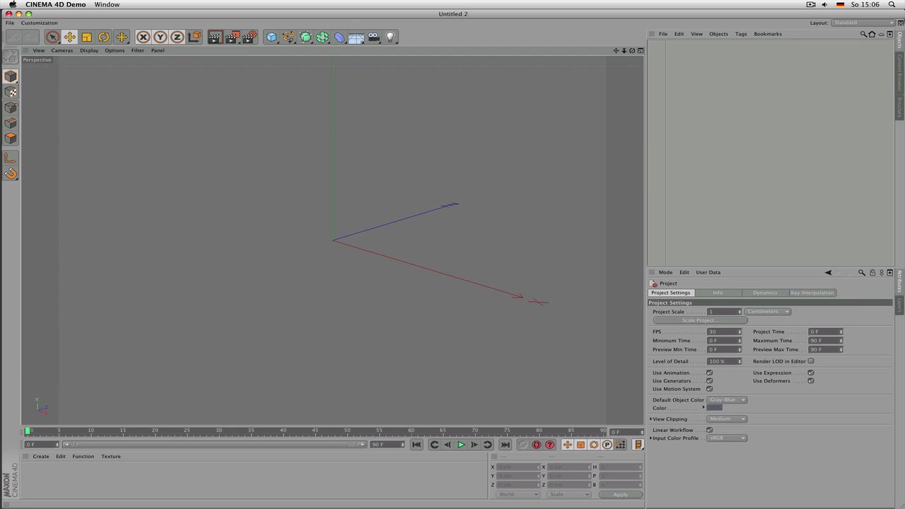
Switch the layout back to Startup and select the empty Material Manager
{"action": "left_click", "coordinate": [855, 25]}
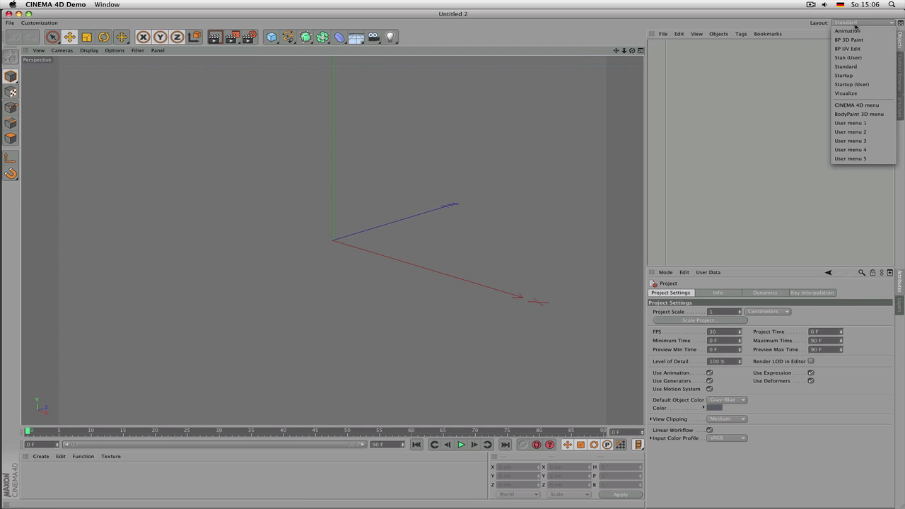
{"action": "left_click", "coordinate": [862, 77]}
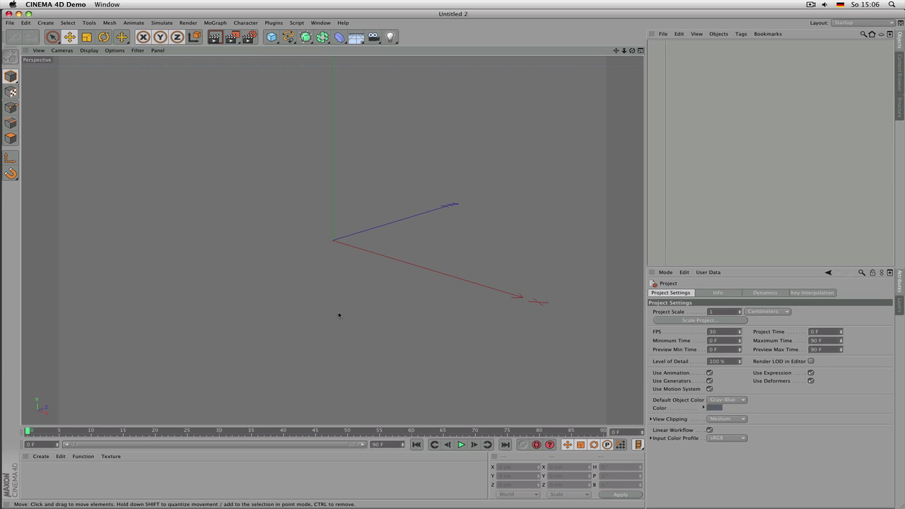
{"action": "left_click", "coordinate": [63, 479]}
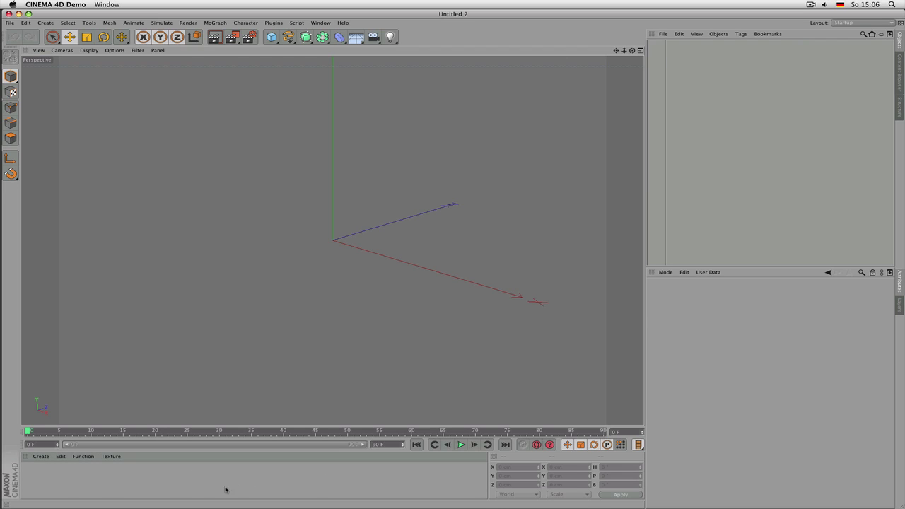
Create a default material and show materials as large preview icons
{"action": "double_click", "coordinate": [100, 481]}
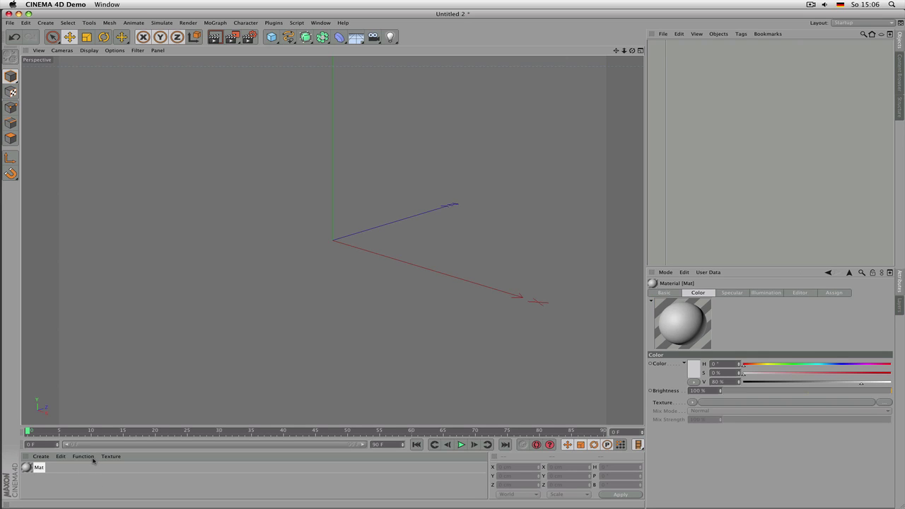
{"action": "left_click", "coordinate": [83, 457]}
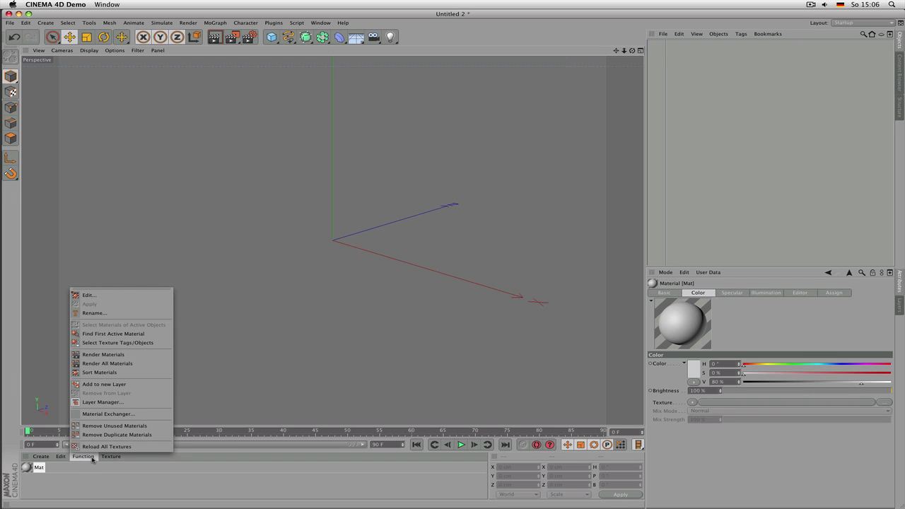
{"action": "mouse_move", "coordinate": [61, 456]}
{"action": "left_click", "coordinate": [81, 354]}
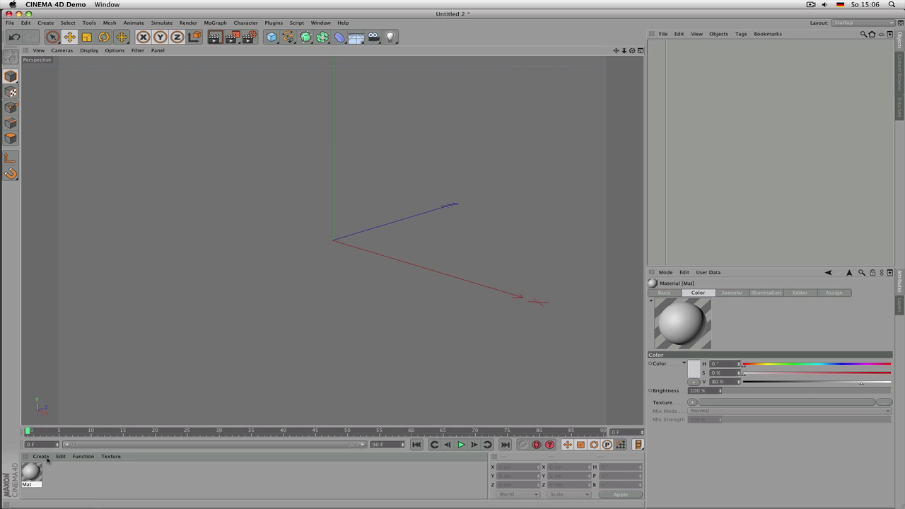
Add a second new material, then delete the extra Mat.1
{"action": "left_click", "coordinate": [48, 460]}
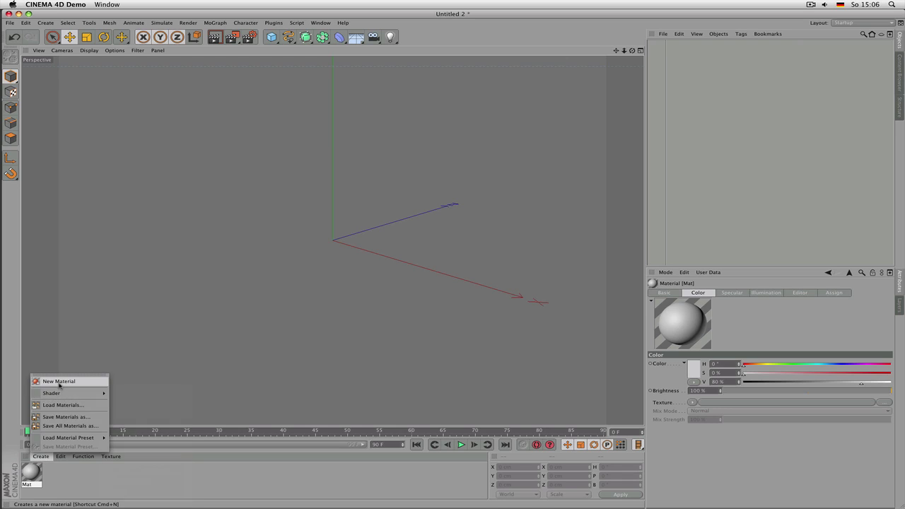
{"action": "left_click", "coordinate": [94, 386]}
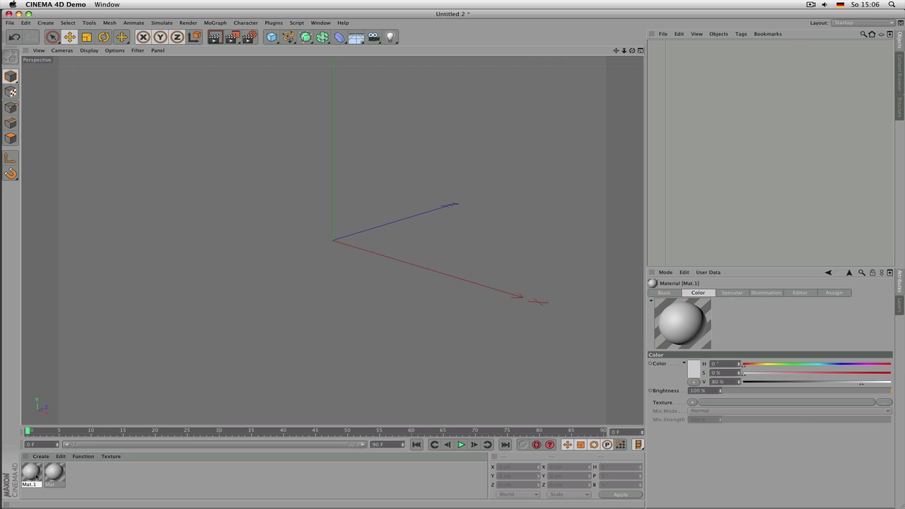
{"action": "key", "text": "Delete"}
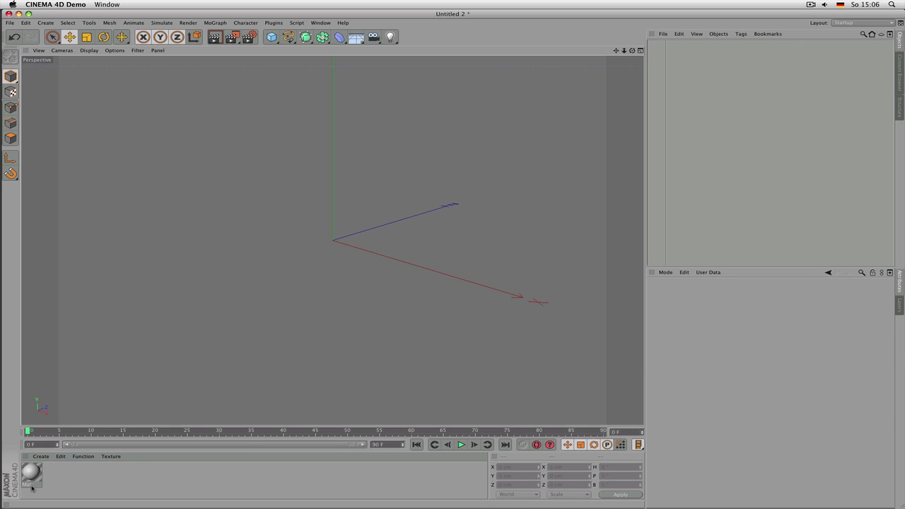
Rename Mat to 'concrete' and delete an extra material that got created
{"action": "left_click", "coordinate": [31, 487]}
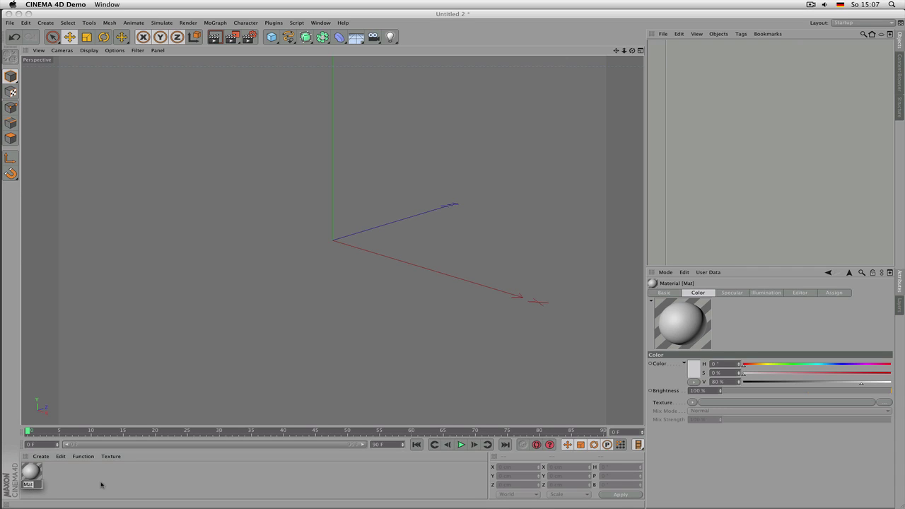
{"action": "type", "text": "con"}
{"action": "key", "text": "Return"}
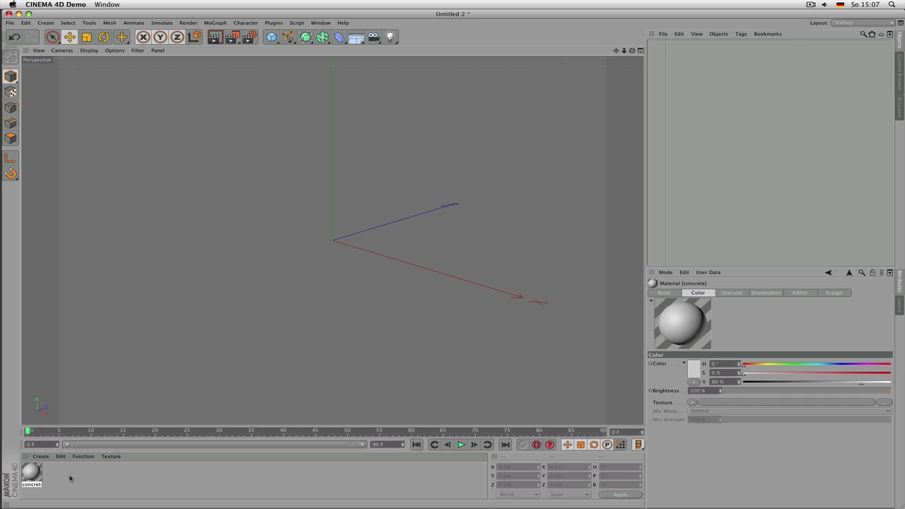
{"action": "double_click", "coordinate": [70, 479]}
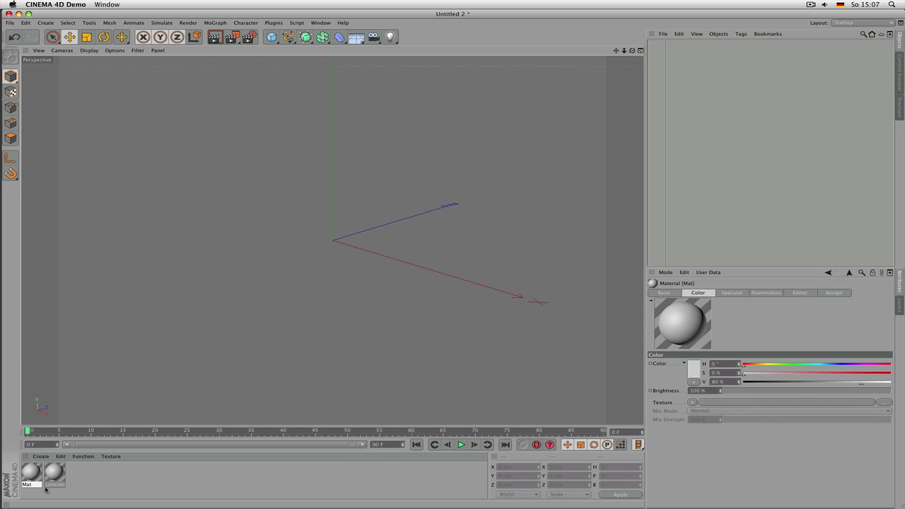
{"action": "left_click", "coordinate": [45, 491]}
{"action": "left_click", "coordinate": [31, 475]}
{"action": "key", "text": "Delete"}
Duplicate the concrete material and rename the copy to 'wood'
{"action": "left_click", "coordinate": [36, 485]}
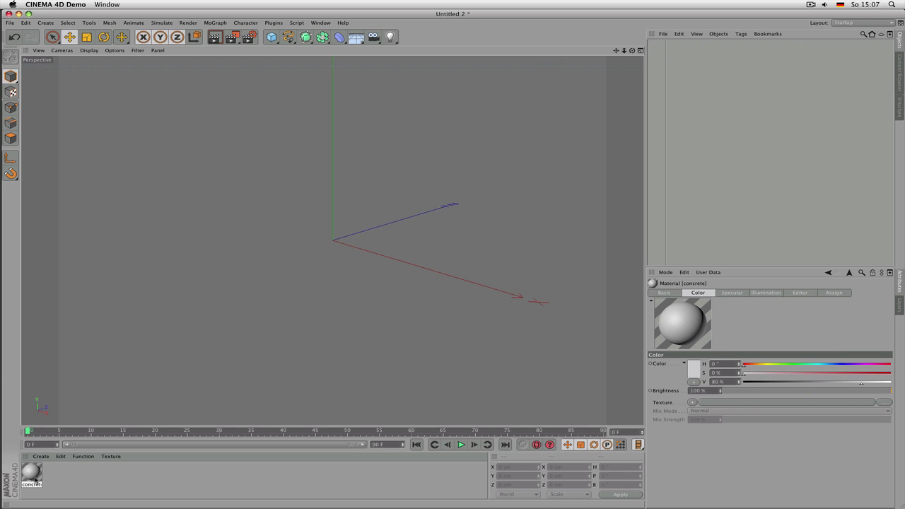
{"action": "left_click_drag", "start_coordinate": [36, 481], "coordinate": [70, 479]}
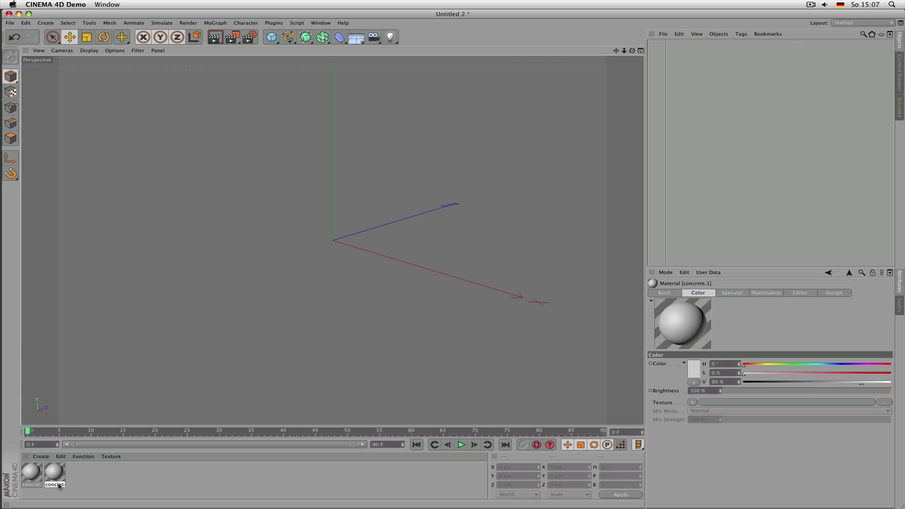
{"action": "double_click", "coordinate": [58, 484]}
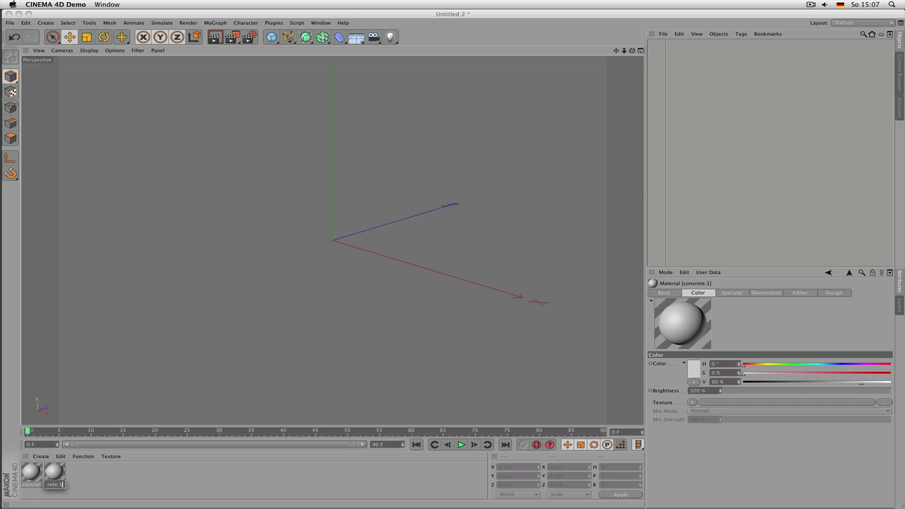
{"action": "key", "text": "BackSpace"}
{"action": "key", "text": "BackSpace"}
{"action": "key", "text": "BackSpace"}
{"action": "key", "text": "BackSpace"}
{"action": "key", "text": "BackSpace"}
{"action": "key", "text": "BackSpace"}
{"action": "key", "text": "BackSpace"}
{"action": "key", "text": "BackSpace"}
{"action": "key", "text": "BackSpace"}
{"action": "key", "text": "BackSpace"}
{"action": "type", "text": "wood"}
{"action": "key", "text": "Return"}
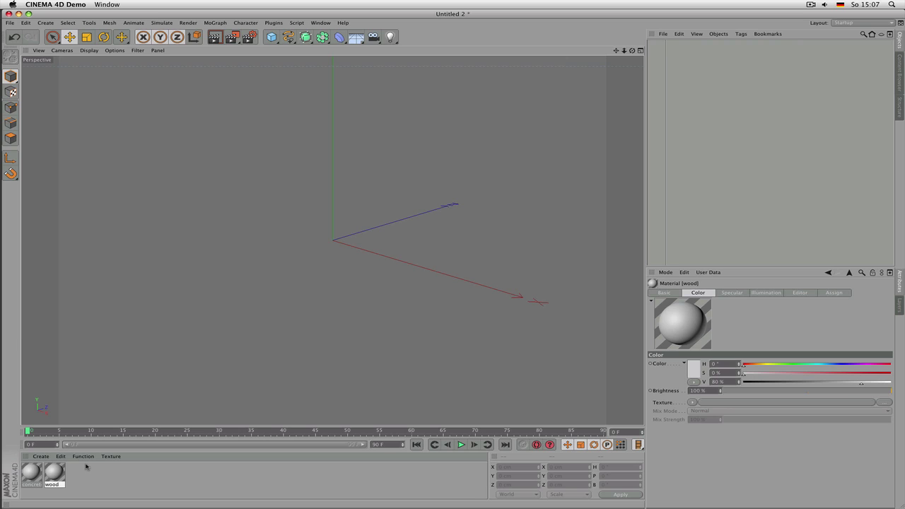
Add a cube and drag the concrete material onto it
{"action": "left_click", "coordinate": [271, 37]}
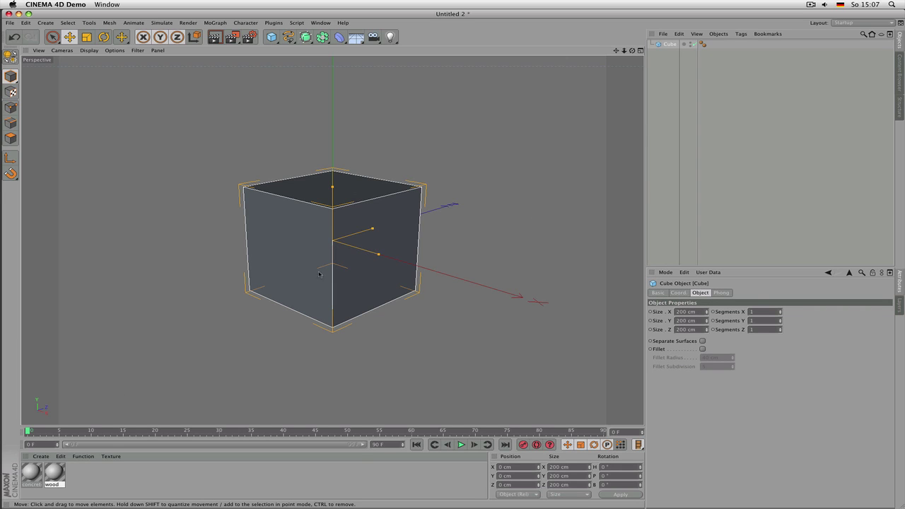
{"action": "left_click", "coordinate": [30, 474]}
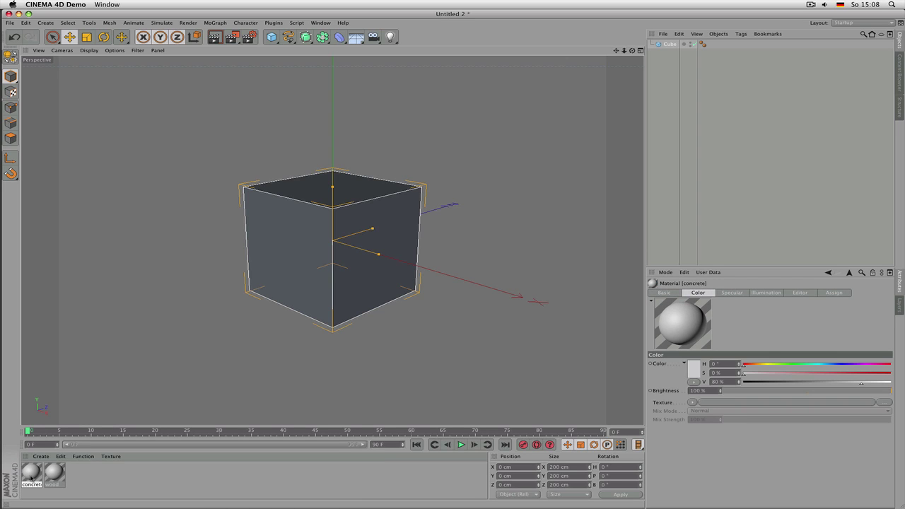
{"action": "left_click_drag", "start_coordinate": [31, 478], "coordinate": [357, 229]}
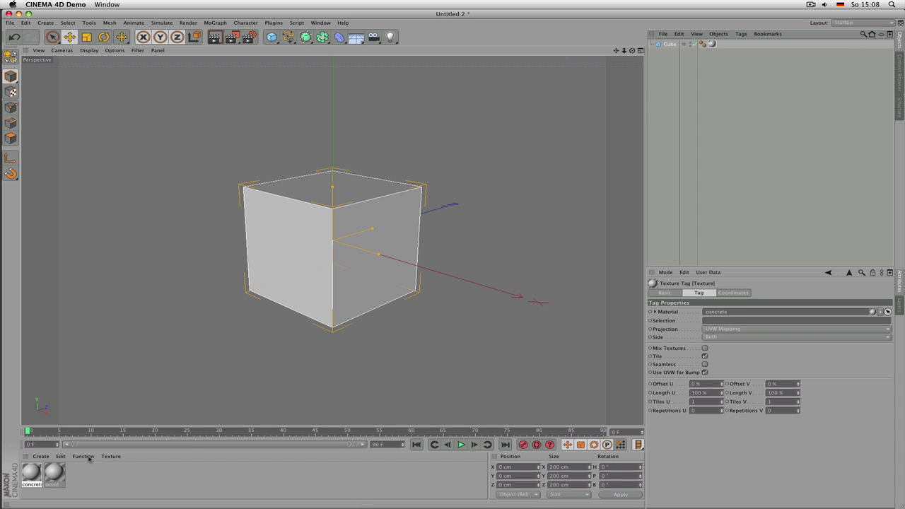
Run Remove Duplicate Materials to drop wood, then select the concrete material
{"action": "left_click", "coordinate": [83, 457]}
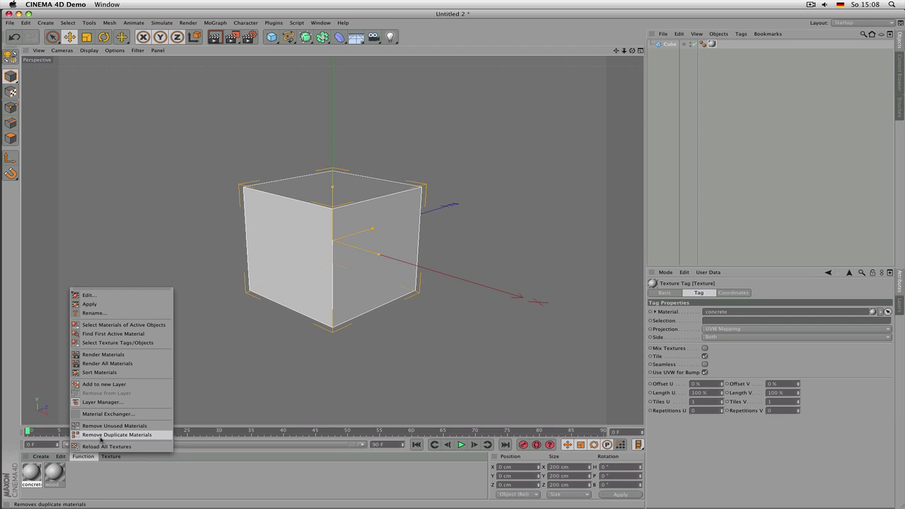
{"action": "left_click", "coordinate": [149, 437]}
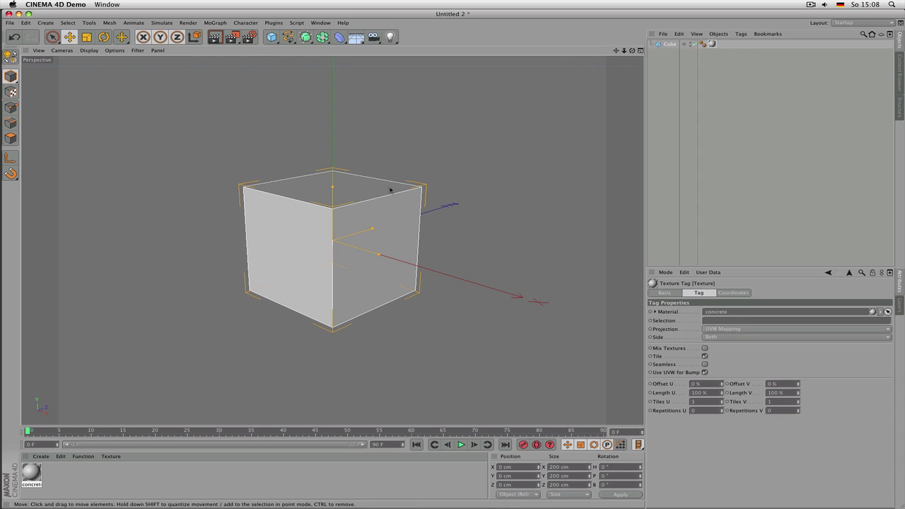
{"action": "left_click", "coordinate": [31, 472]}
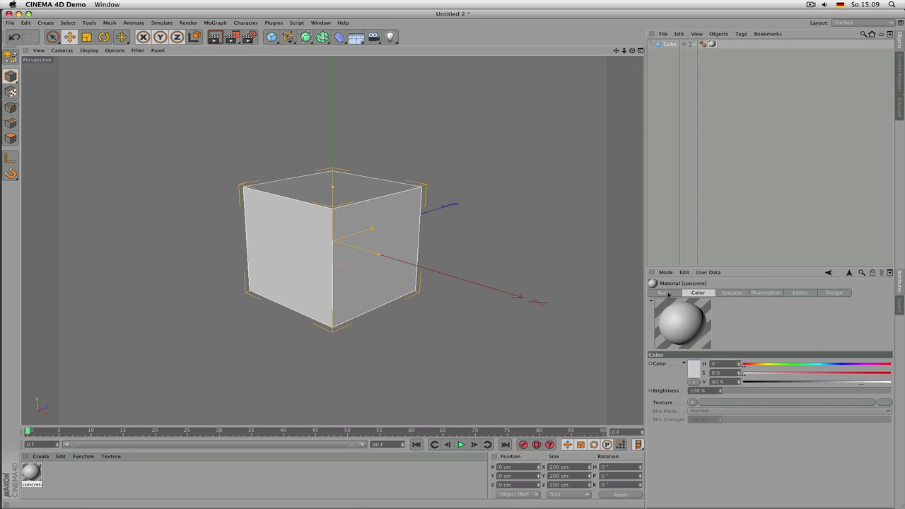
Rename the material to 'Concrete' in its Basic properties
{"action": "left_click", "coordinate": [665, 293]}
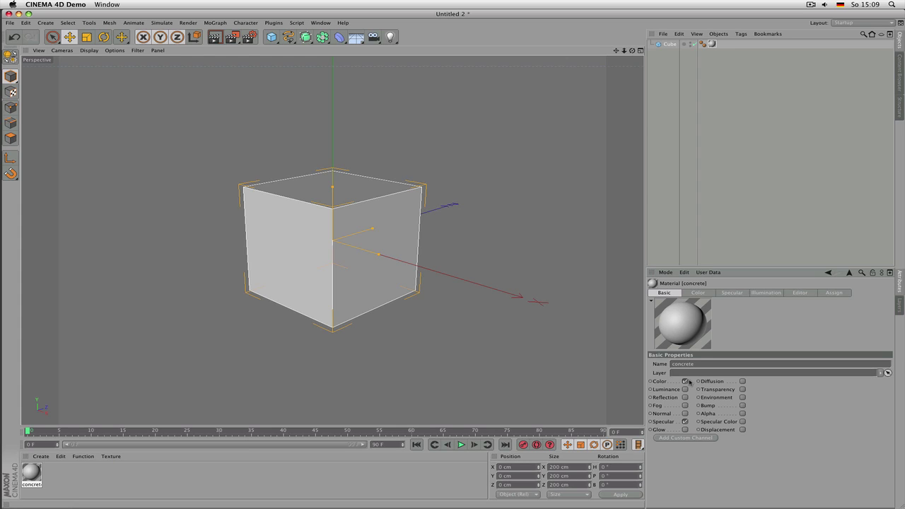
{"action": "double_click", "coordinate": [707, 368]}
{"action": "type", "text": "Con"}
{"action": "key", "text": "Return"}
Toggle the Color, Specular and Normal channels and browse the channel tabs
{"action": "left_click", "coordinate": [671, 384]}
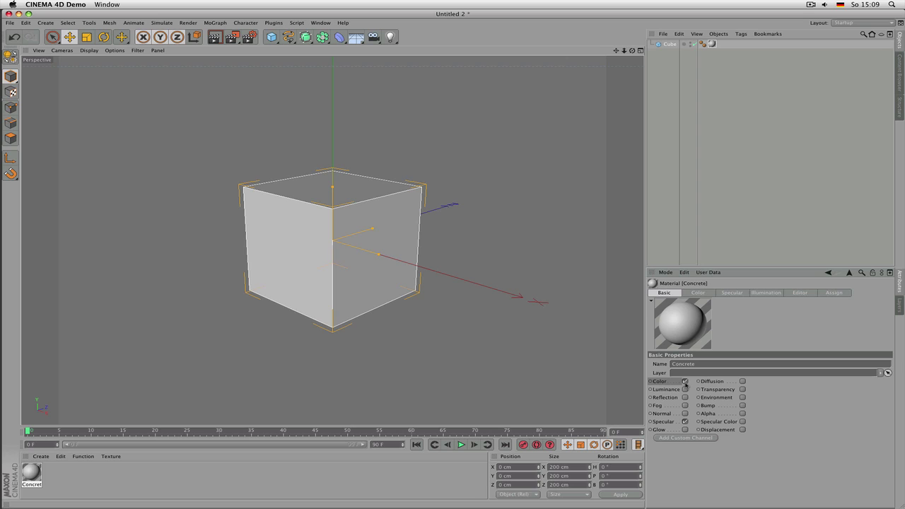
{"action": "left_click", "coordinate": [685, 382]}
{"action": "left_click", "coordinate": [685, 422]}
{"action": "left_click", "coordinate": [685, 422]}
{"action": "left_click", "coordinate": [685, 414]}
{"action": "left_click", "coordinate": [733, 293]}
{"action": "left_click", "coordinate": [756, 294]}
{"action": "left_click", "coordinate": [712, 294]}
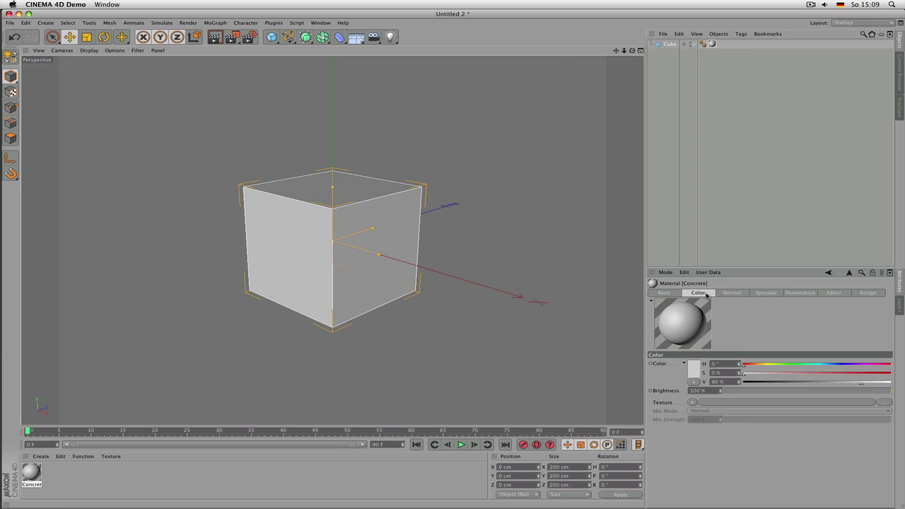
{"action": "left_click", "coordinate": [728, 294]}
{"action": "left_click", "coordinate": [713, 294]}
{"action": "left_click", "coordinate": [674, 293]}
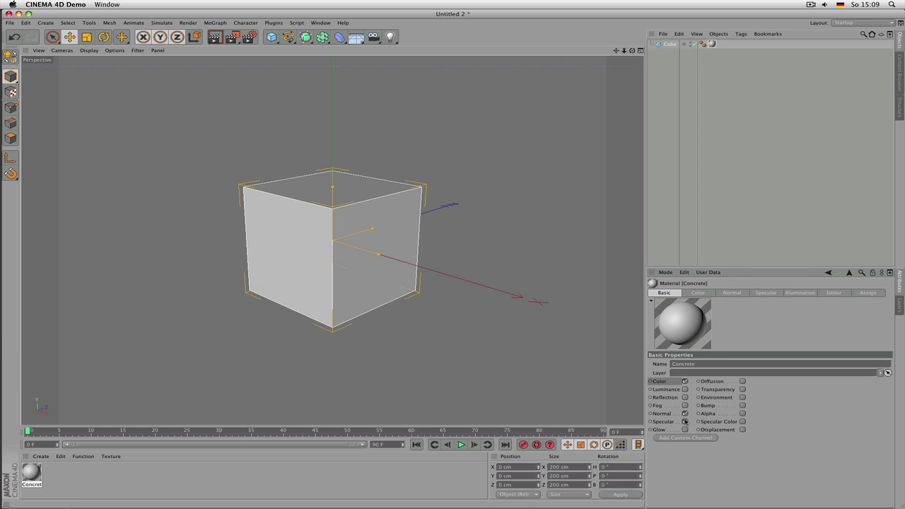
Switch off the Normal and Specular channels, keep Color enabled, and view its settings
{"action": "left_click", "coordinate": [686, 413]}
{"action": "left_click", "coordinate": [711, 294]}
{"action": "left_click", "coordinate": [756, 294]}
{"action": "left_click", "coordinate": [735, 294]}
{"action": "left_click", "coordinate": [696, 294]}
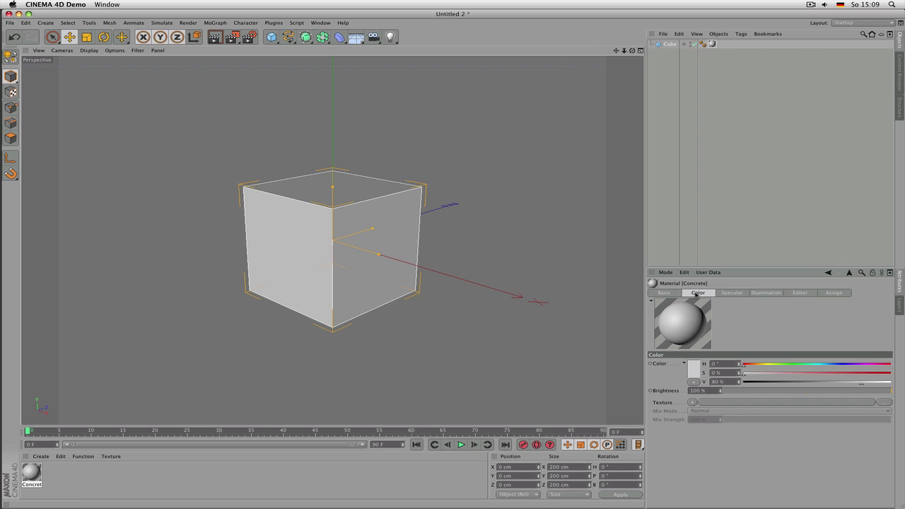
{"action": "left_click", "coordinate": [661, 295]}
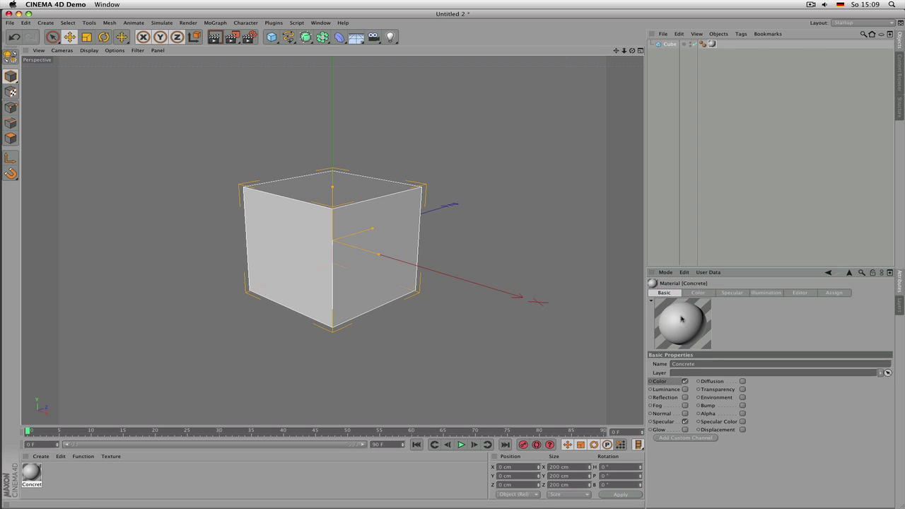
{"action": "left_click", "coordinate": [685, 422]}
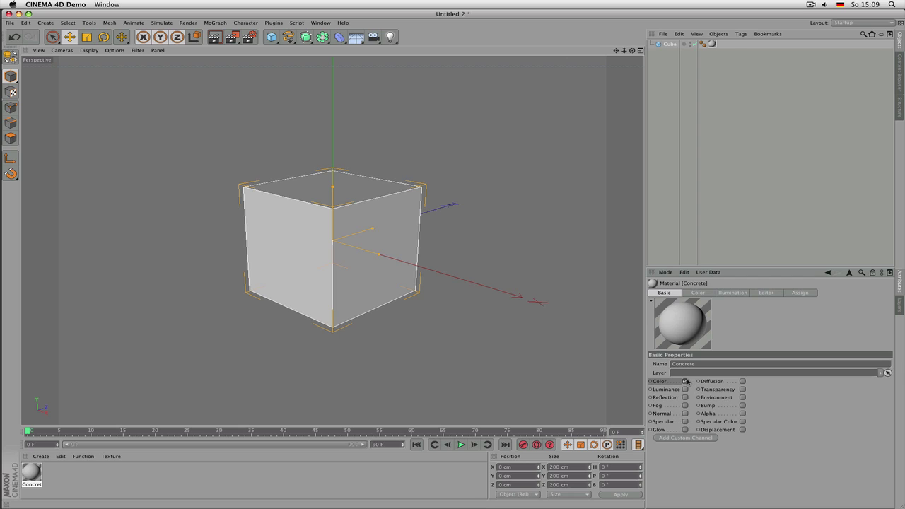
{"action": "left_click", "coordinate": [686, 381]}
{"action": "left_click", "coordinate": [685, 382]}
{"action": "left_click", "coordinate": [685, 381]}
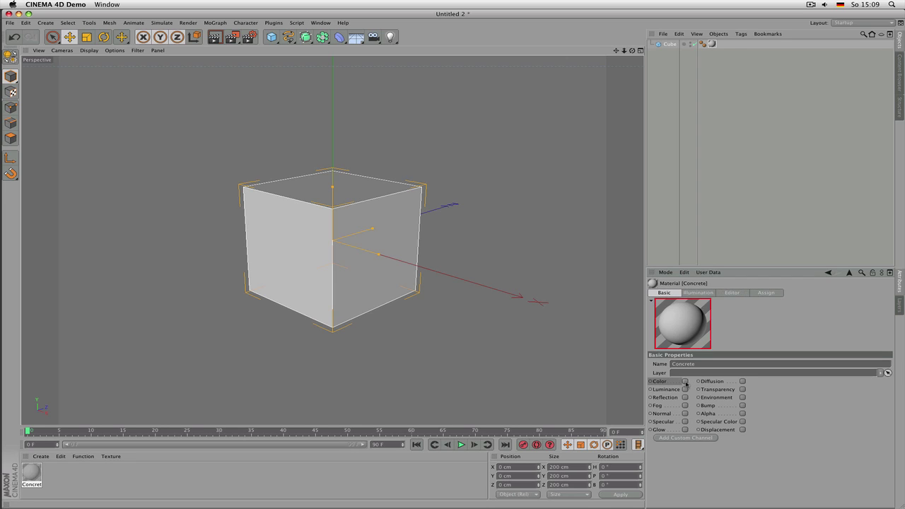
{"action": "left_click", "coordinate": [685, 381]}
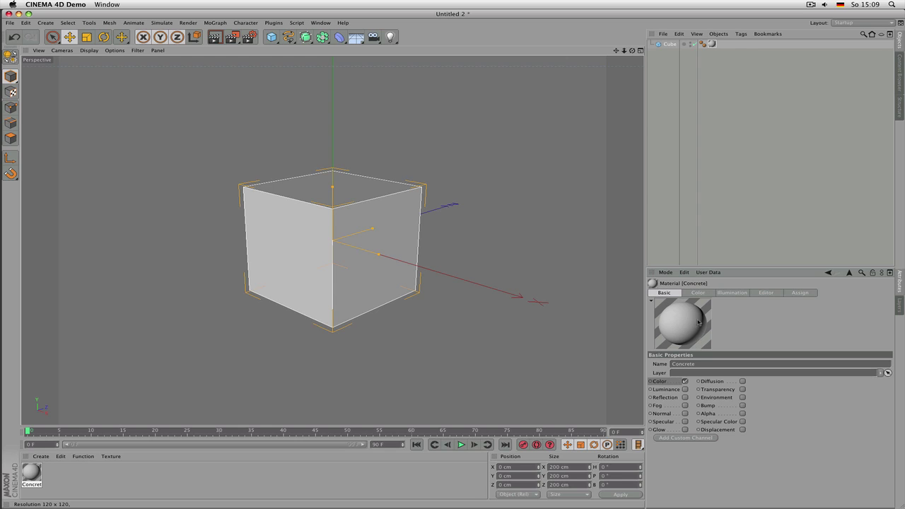
{"action": "left_click", "coordinate": [705, 295]}
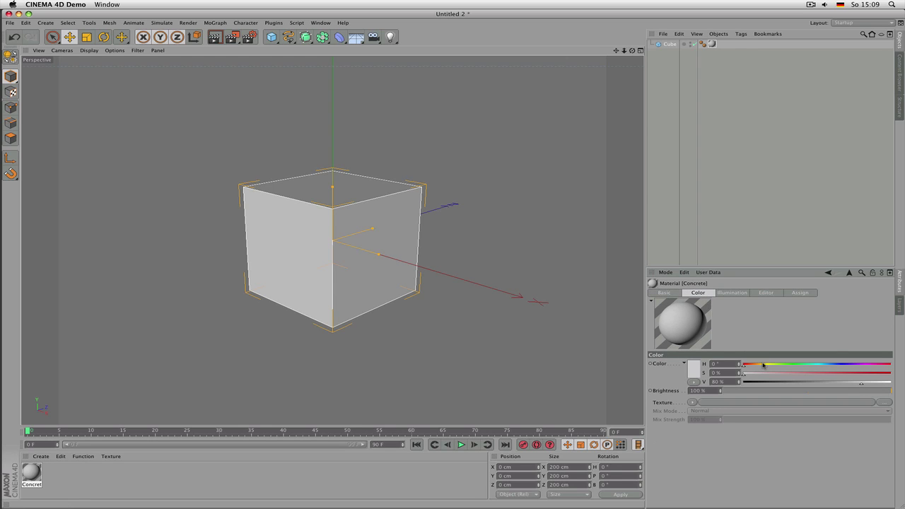
Adjust the HSV colour to hue 37°, saturation 27%, value 100%
{"action": "left_click", "coordinate": [877, 384]}
{"action": "left_click_drag", "start_coordinate": [877, 386], "coordinate": [899, 389]}
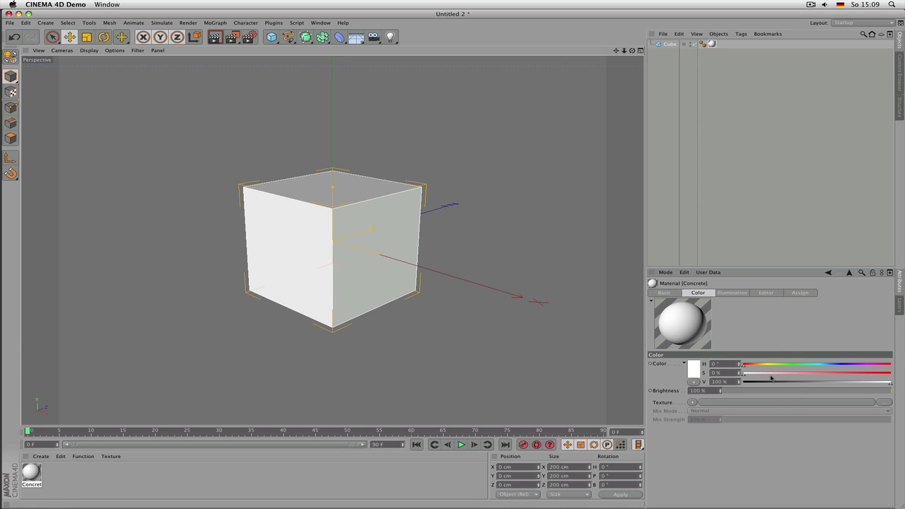
{"action": "left_click", "coordinate": [777, 376]}
{"action": "left_click", "coordinate": [783, 374]}
{"action": "left_click", "coordinate": [759, 366]}
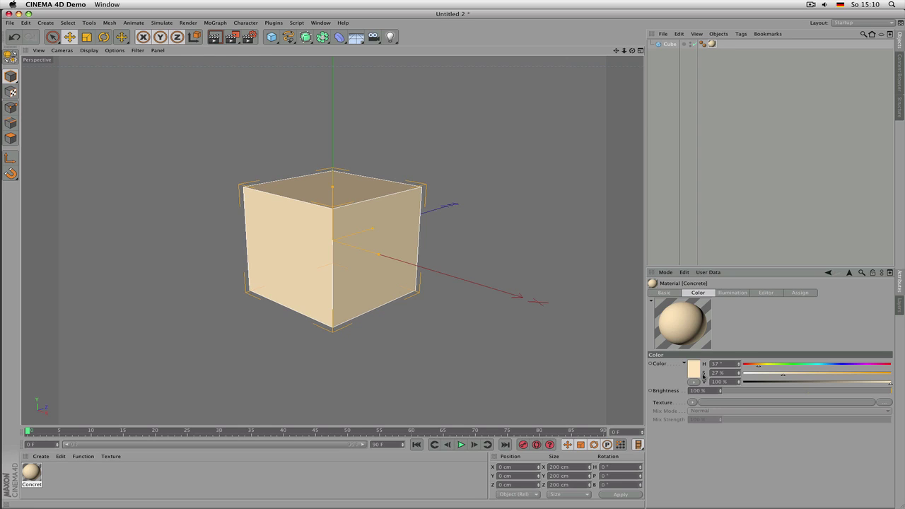
Switch the colour mode to RGB and set R 181, G 150, B 87
{"action": "left_click", "coordinate": [693, 381]}
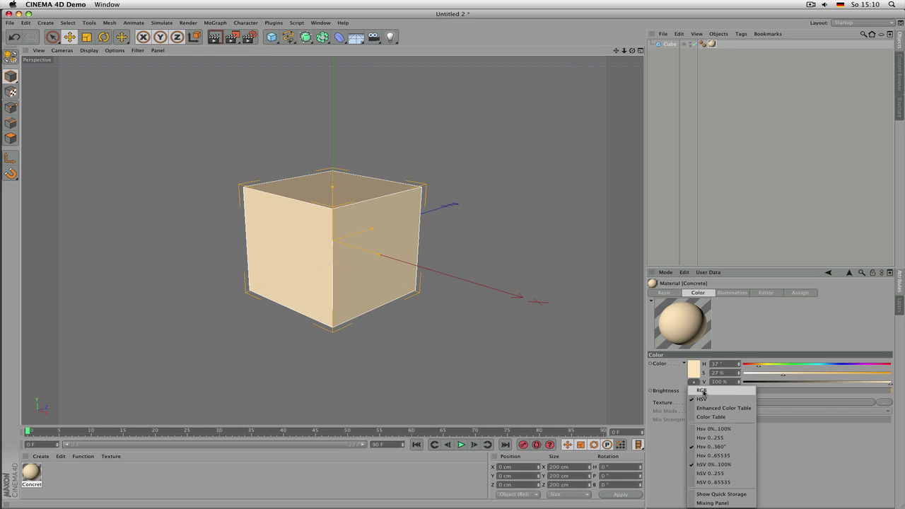
{"action": "left_click", "coordinate": [702, 391]}
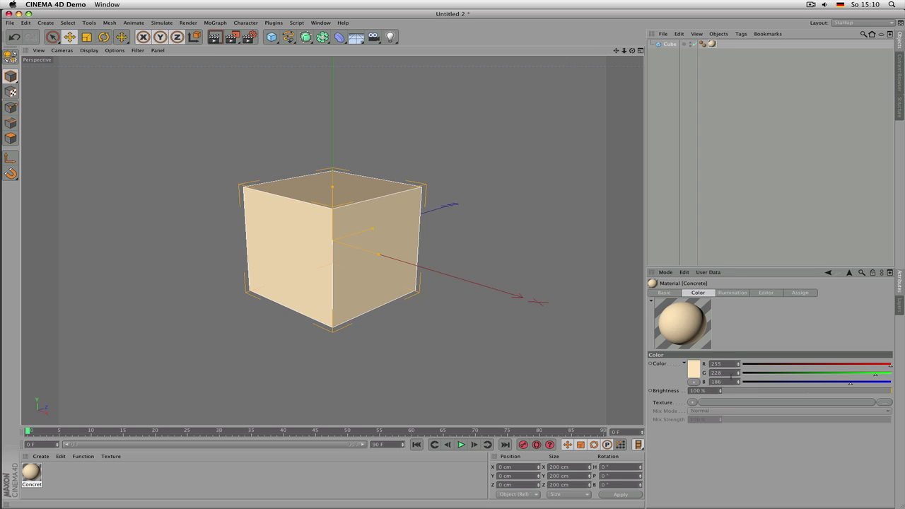
{"action": "left_click_drag", "start_coordinate": [800, 367], "coordinate": [862, 385]}
{"action": "left_click", "coordinate": [831, 374]}
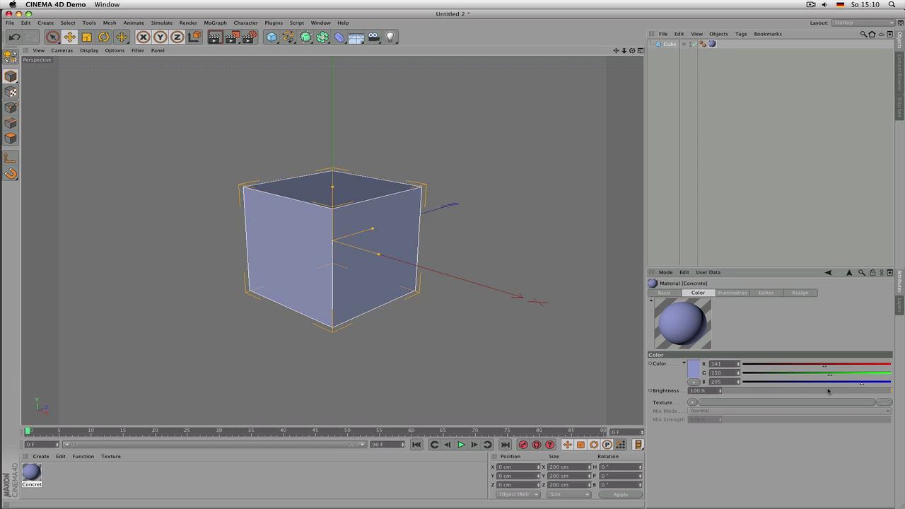
{"action": "left_click", "coordinate": [794, 386]}
{"action": "left_click_drag", "start_coordinate": [839, 367], "coordinate": [848, 366]}
Switch the colour mode back to HSV and drag hue, saturation and value toward green
{"action": "left_click", "coordinate": [693, 383]}
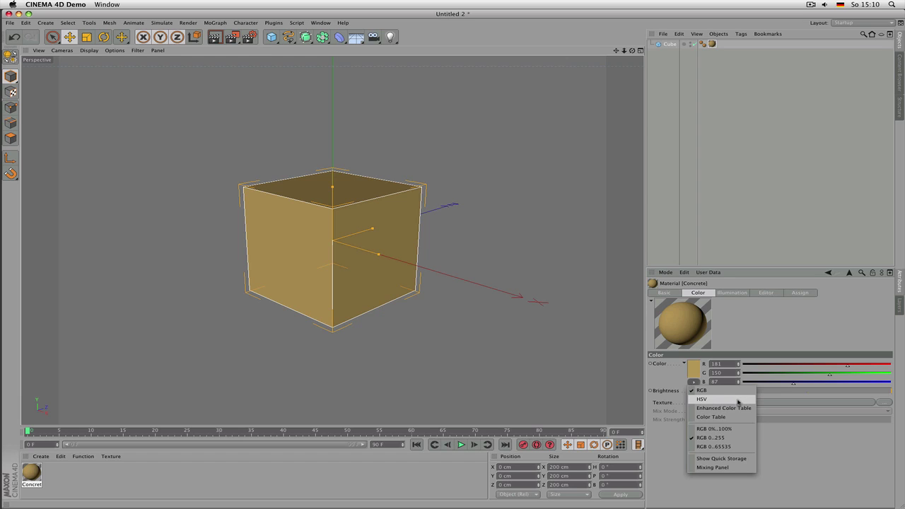
{"action": "left_click", "coordinate": [694, 382]}
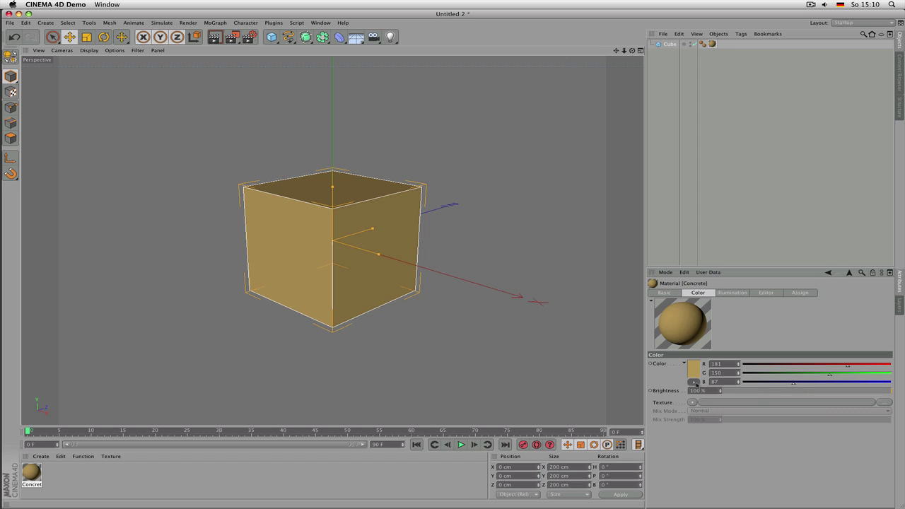
{"action": "left_click", "coordinate": [695, 384]}
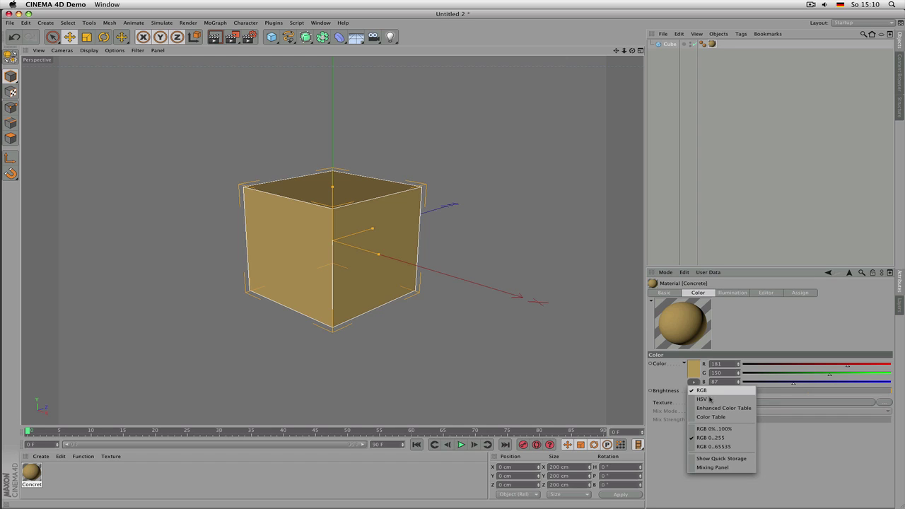
{"action": "left_click", "coordinate": [717, 401]}
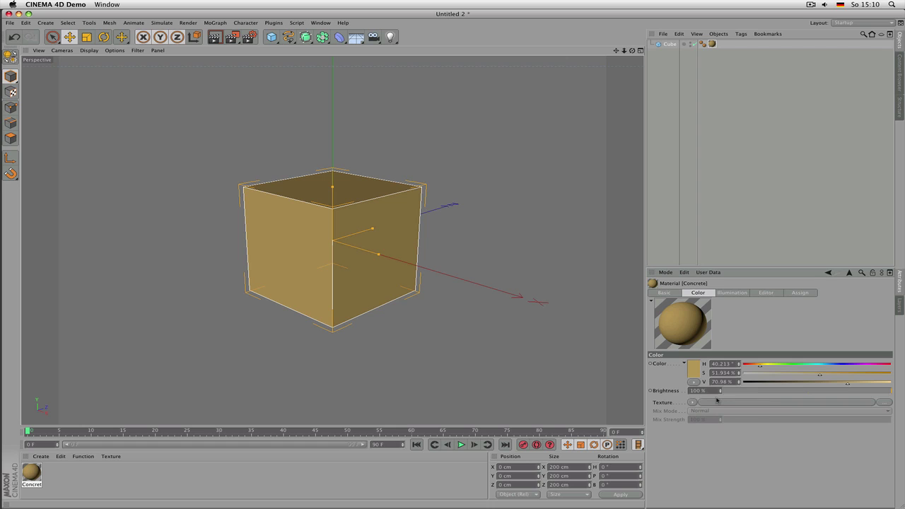
{"action": "mouse_move", "coordinate": [778, 366]}
{"action": "left_mouse_down"}
{"action": "mouse_move", "coordinate": [881, 368]}
{"action": "mouse_move", "coordinate": [749, 368]}
{"action": "mouse_move", "coordinate": [882, 368]}
{"action": "mouse_move", "coordinate": [742, 368]}
{"action": "mouse_move", "coordinate": [900, 371]}
{"action": "mouse_move", "coordinate": [761, 368]}
{"action": "mouse_move", "coordinate": [775, 370]}
{"action": "left_mouse_up"}
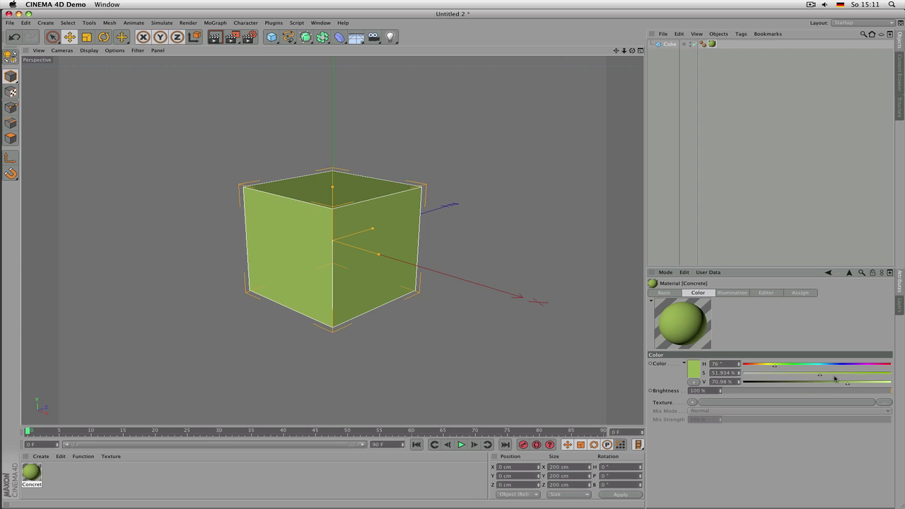
{"action": "mouse_move", "coordinate": [834, 375]}
{"action": "left_mouse_down"}
{"action": "mouse_move", "coordinate": [895, 379]}
{"action": "mouse_move", "coordinate": [821, 380]}
{"action": "left_mouse_up"}
{"action": "left_click_drag", "start_coordinate": [819, 376], "coordinate": [798, 377]}
{"action": "left_click_drag", "start_coordinate": [848, 386], "coordinate": [903, 386]}
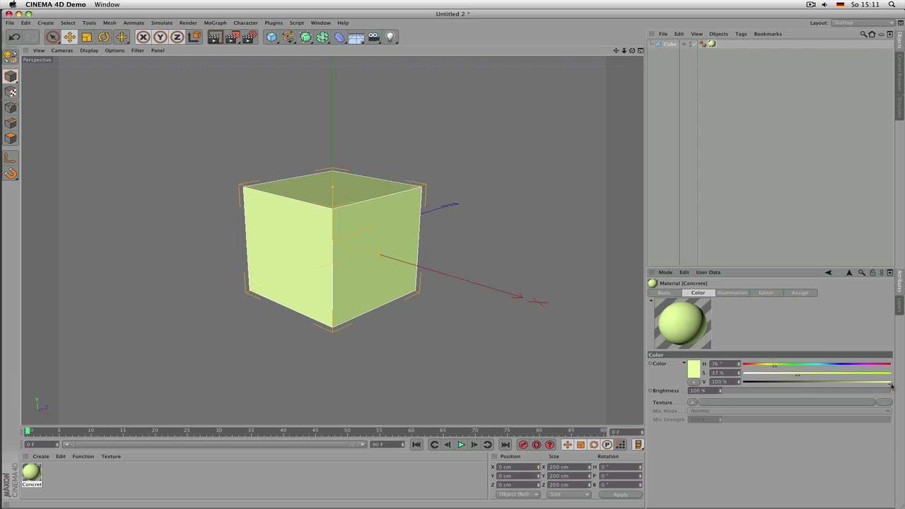
{"action": "left_click_drag", "start_coordinate": [891, 385], "coordinate": [846, 384]}
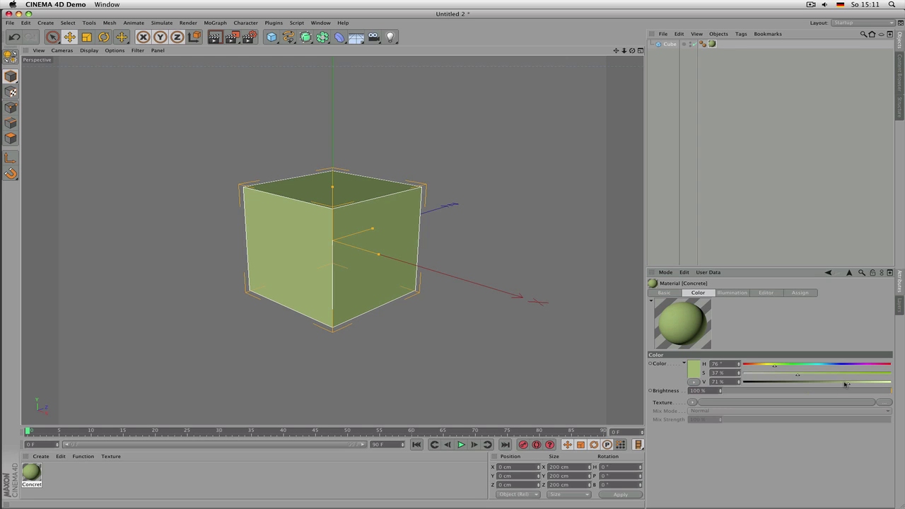
{"action": "left_click_drag", "start_coordinate": [862, 376], "coordinate": [892, 380]}
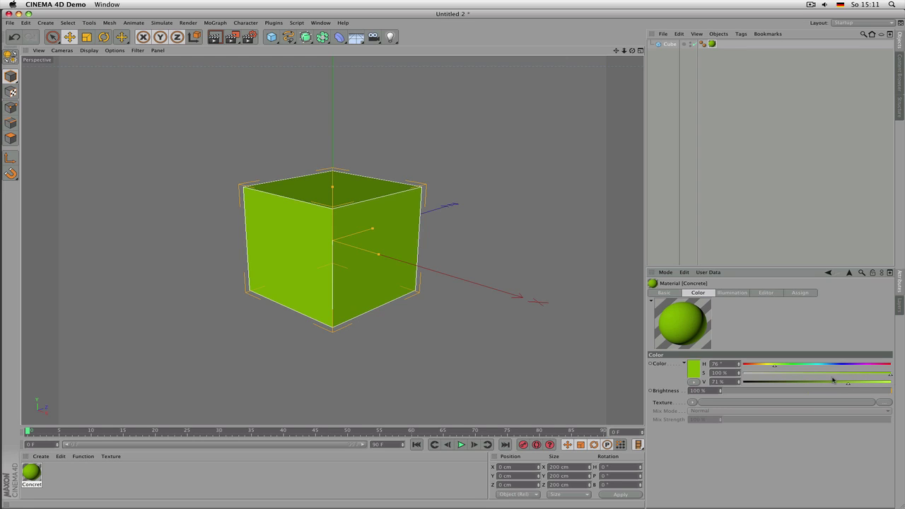
Render the view and fine-tune the green to saturation 66% and value 89%
{"action": "key", "text": "super+r"}
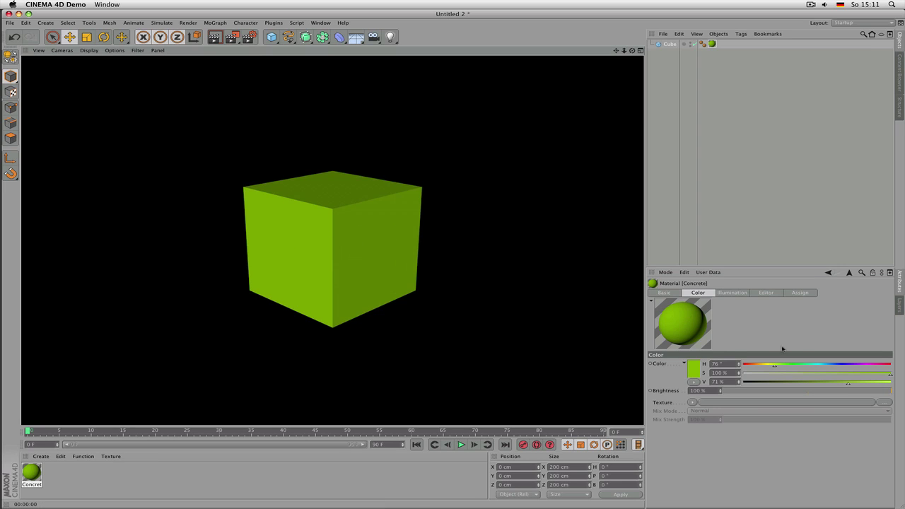
{"action": "mouse_move", "coordinate": [880, 377]}
{"action": "left_mouse_down"}
{"action": "mouse_move", "coordinate": [871, 385]}
{"action": "mouse_move", "coordinate": [895, 386]}
{"action": "left_mouse_up"}
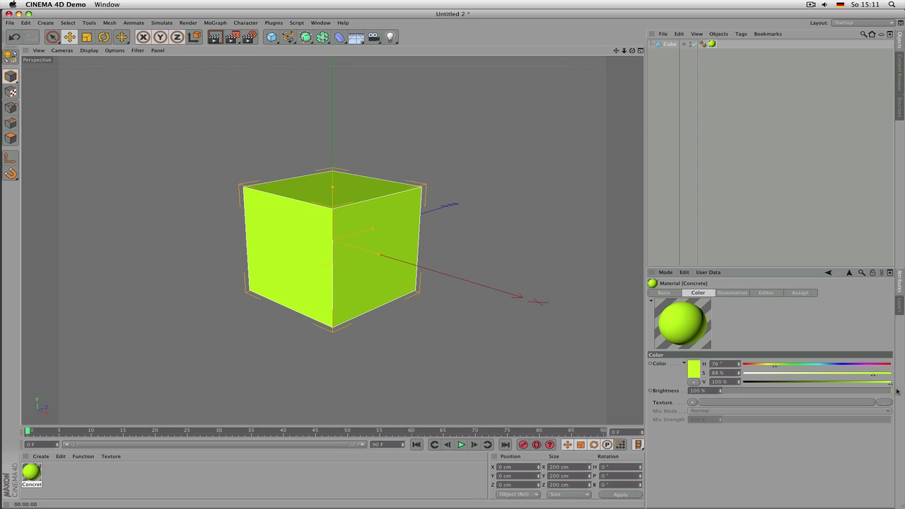
{"action": "left_click", "coordinate": [841, 375]}
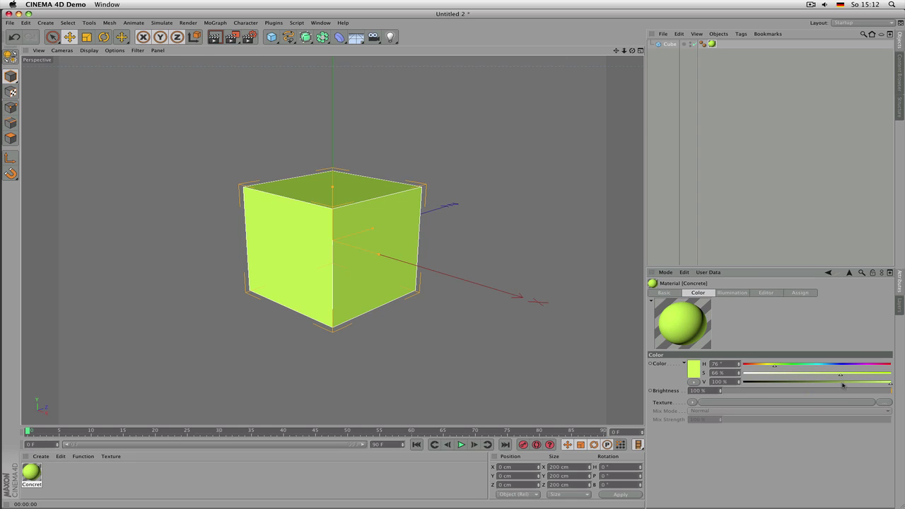
{"action": "left_click_drag", "start_coordinate": [843, 382], "coordinate": [874, 385]}
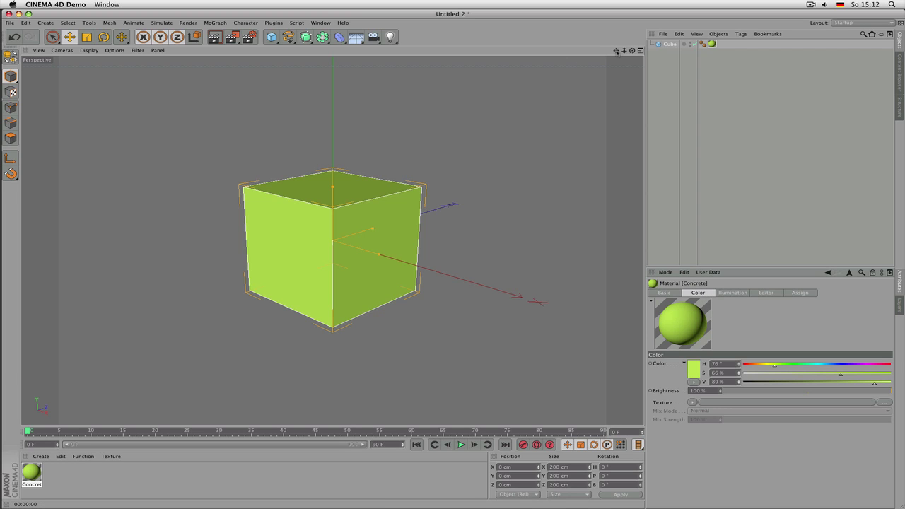
{"action": "left_click_drag", "start_coordinate": [333, 229], "coordinate": [333, 279], "text": "alt"}
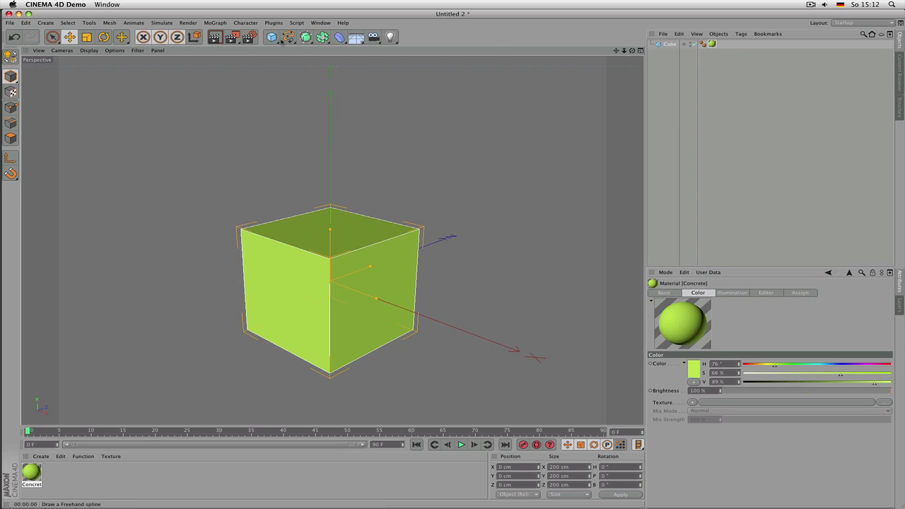
Add a sphere and raise it to sit above the cube
{"action": "left_click", "coordinate": [271, 38]}
{"action": "left_click", "coordinate": [464, 64]}
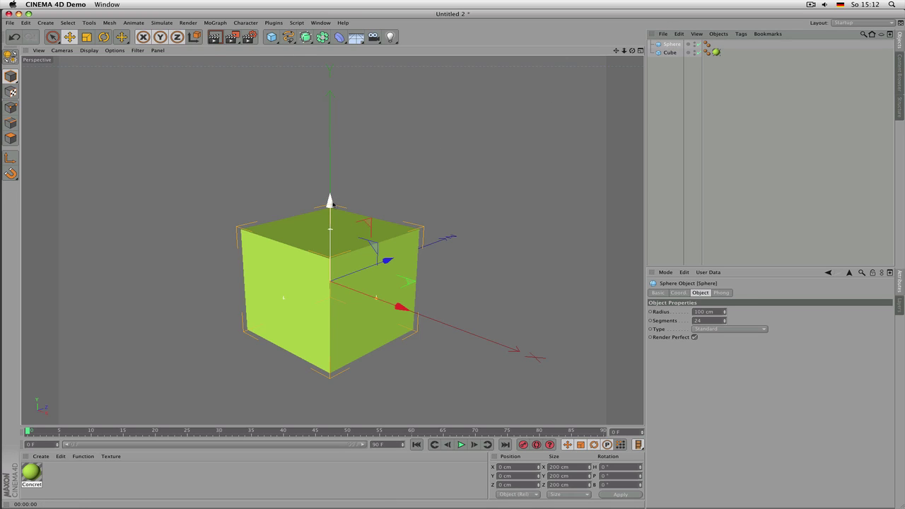
{"action": "left_click_drag", "start_coordinate": [332, 204], "coordinate": [331, 88]}
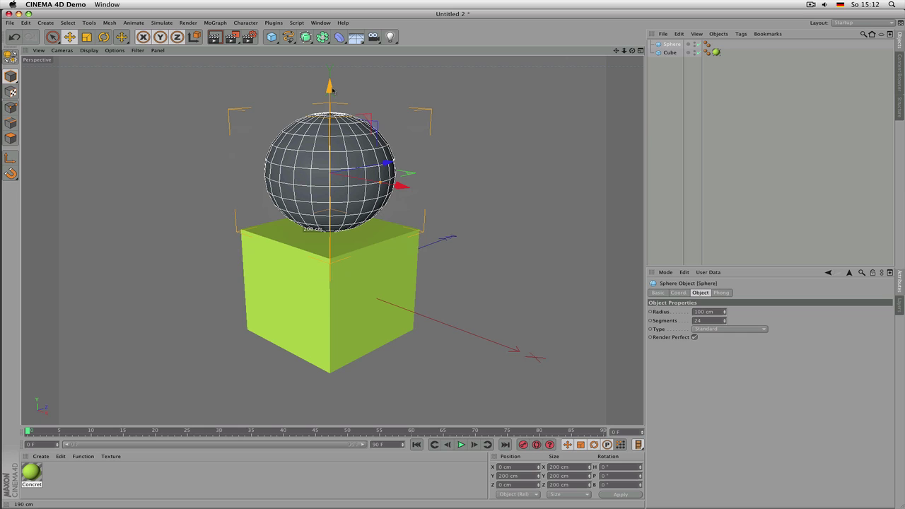
{"action": "left_click_drag", "start_coordinate": [332, 88], "coordinate": [331, 87]}
{"action": "left_click_drag", "start_coordinate": [505, 129], "coordinate": [523, 136], "text": "alt"}
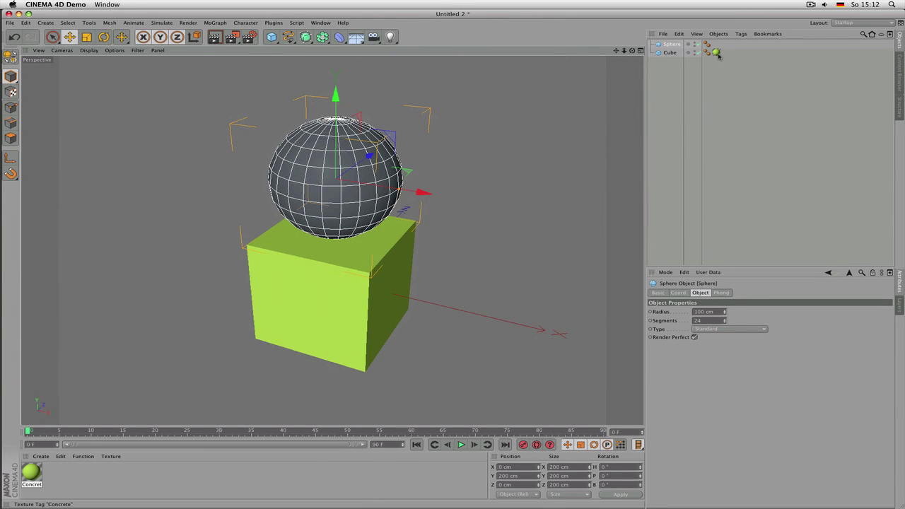
Copy the Concrete texture tag so both the sphere and cube use it
{"action": "left_click", "coordinate": [669, 52]}
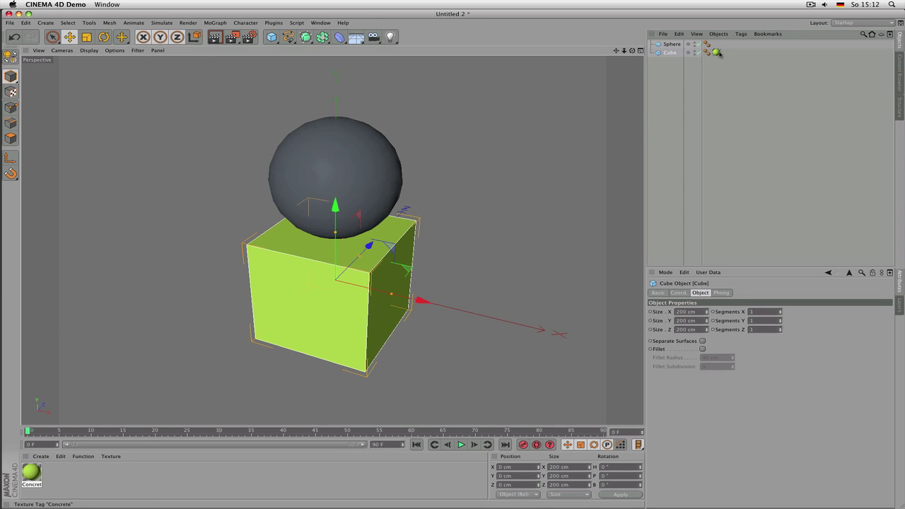
{"action": "mouse_move", "coordinate": [717, 53]}
{"action": "left_mouse_down"}
{"action": "mouse_move", "coordinate": [716, 44]}
{"action": "mouse_move", "coordinate": [716, 53]}
{"action": "left_mouse_up"}
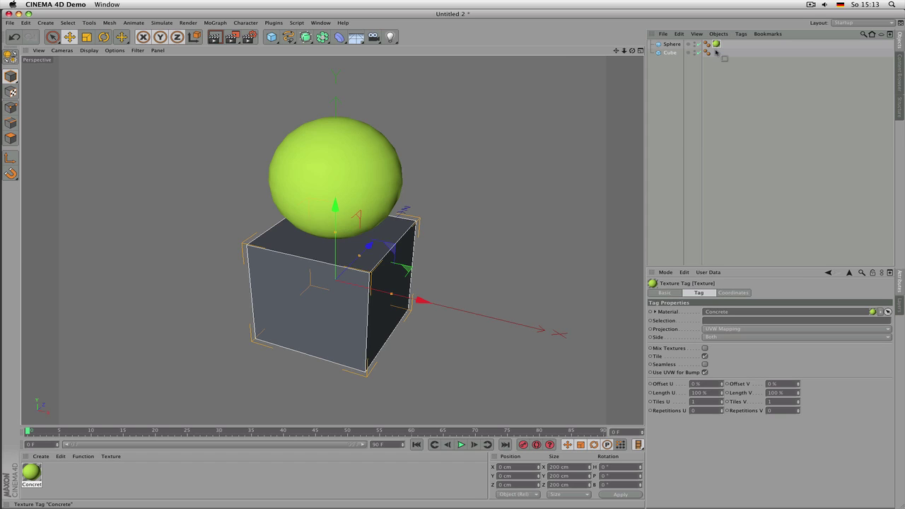
{"action": "left_click_drag", "start_coordinate": [716, 52], "coordinate": [718, 54]}
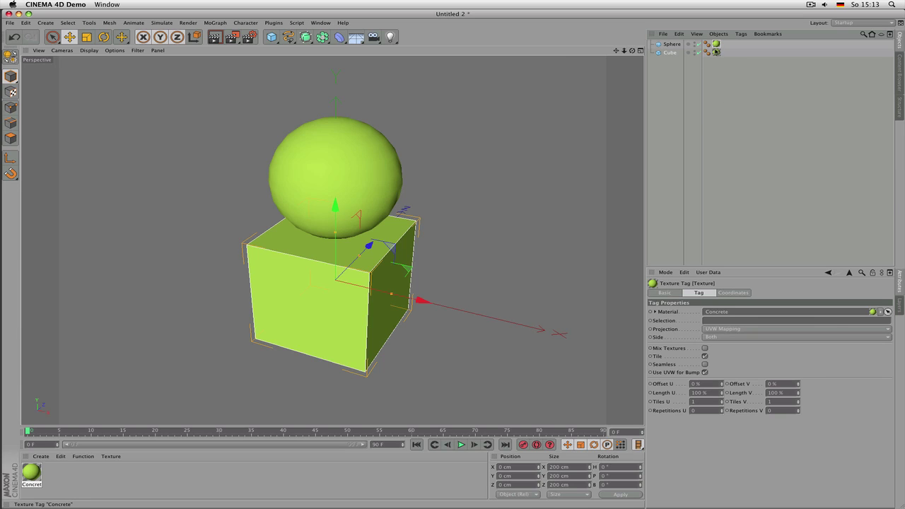
Show the Concrete material's Illumination settings in an enlarged Attributes panel and render the viewport
{"action": "left_click", "coordinate": [33, 473]}
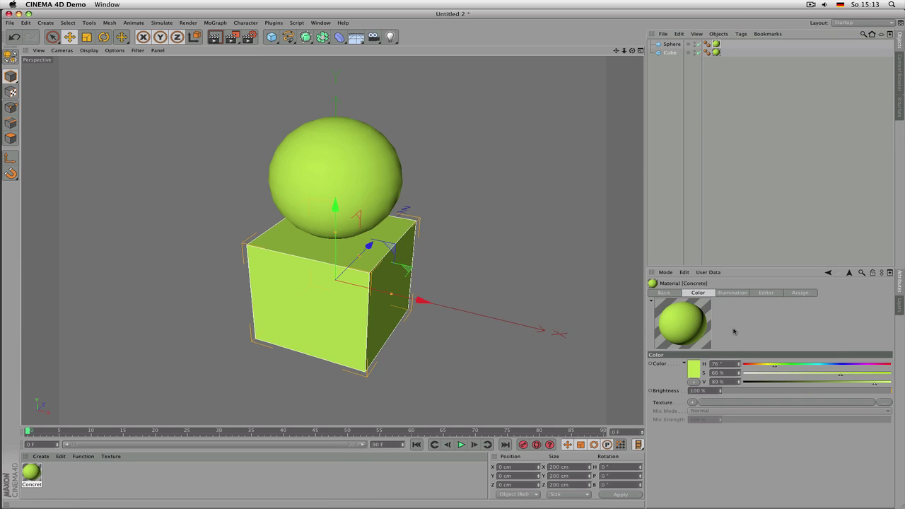
{"action": "left_click", "coordinate": [664, 293]}
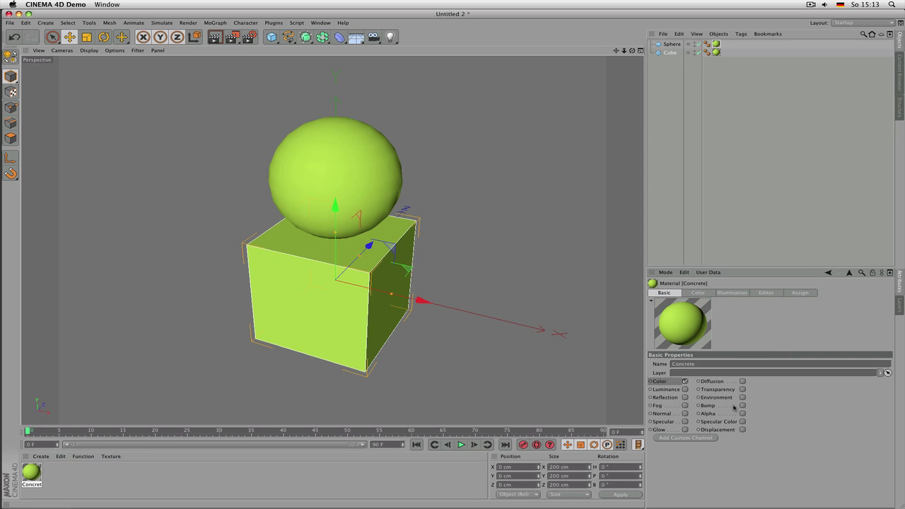
{"action": "left_click", "coordinate": [743, 296]}
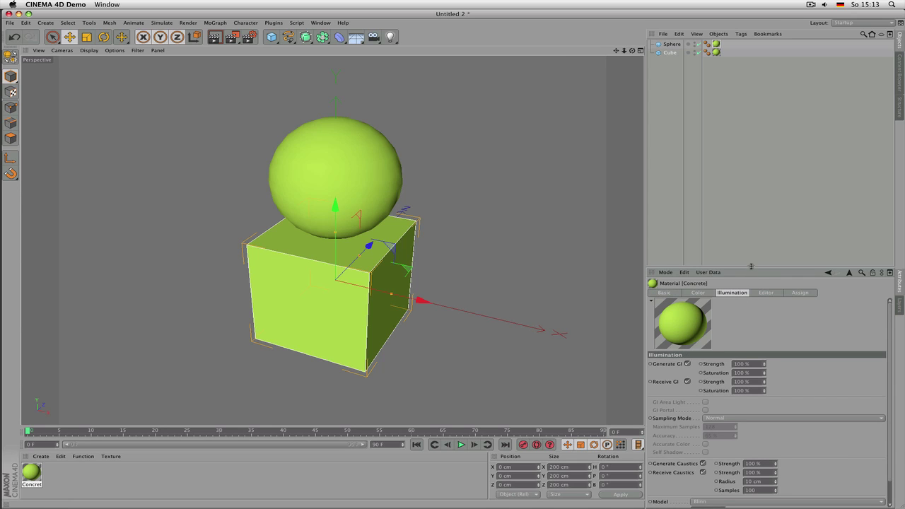
{"action": "left_click_drag", "start_coordinate": [752, 268], "coordinate": [753, 217]}
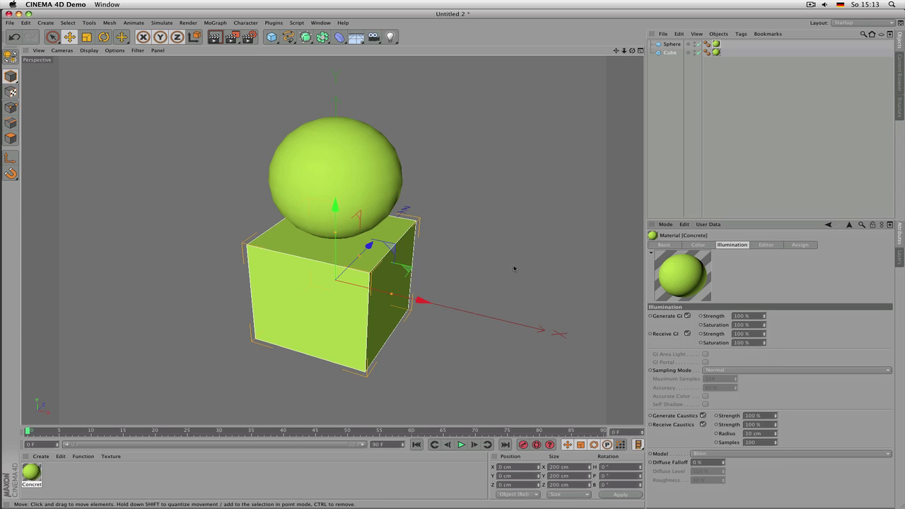
{"action": "key", "text": "super+r"}
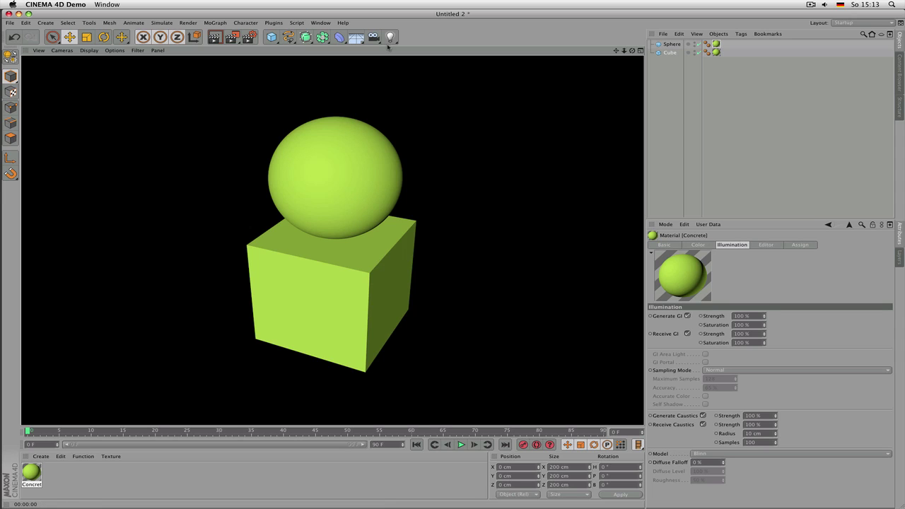
Add a standard Light, move it up and to the left of the scene, and render
{"action": "left_click", "coordinate": [390, 41]}
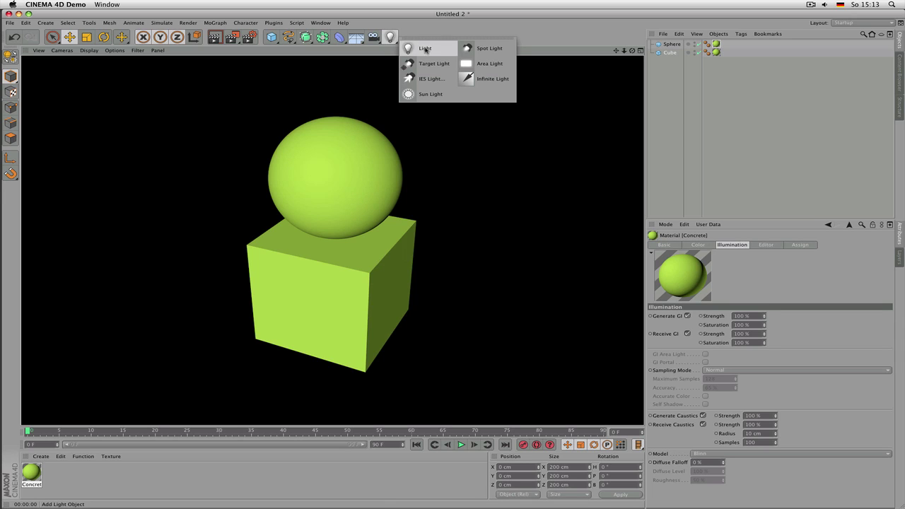
{"action": "left_click", "coordinate": [428, 48]}
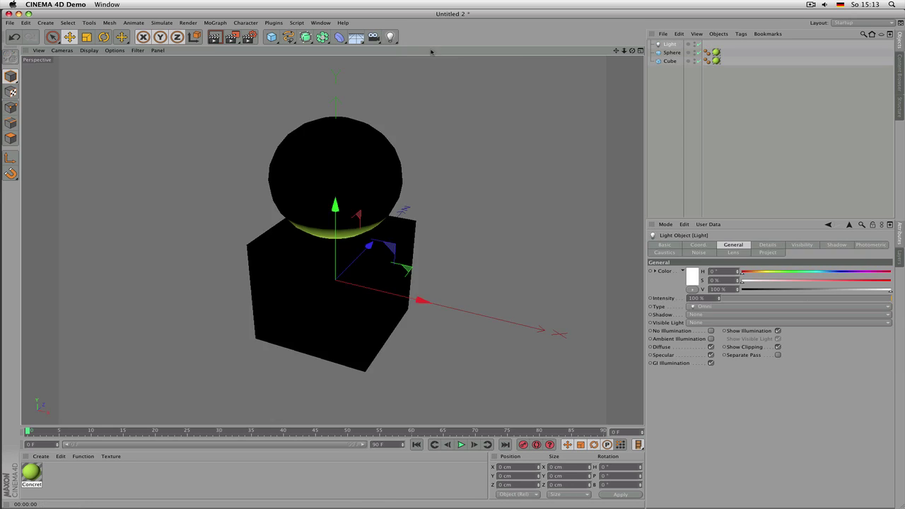
{"action": "key", "text": "e"}
{"action": "left_click_drag", "start_coordinate": [449, 257], "coordinate": [247, 40]}
{"action": "left_click_drag", "start_coordinate": [122, 58], "coordinate": [70, 66]}
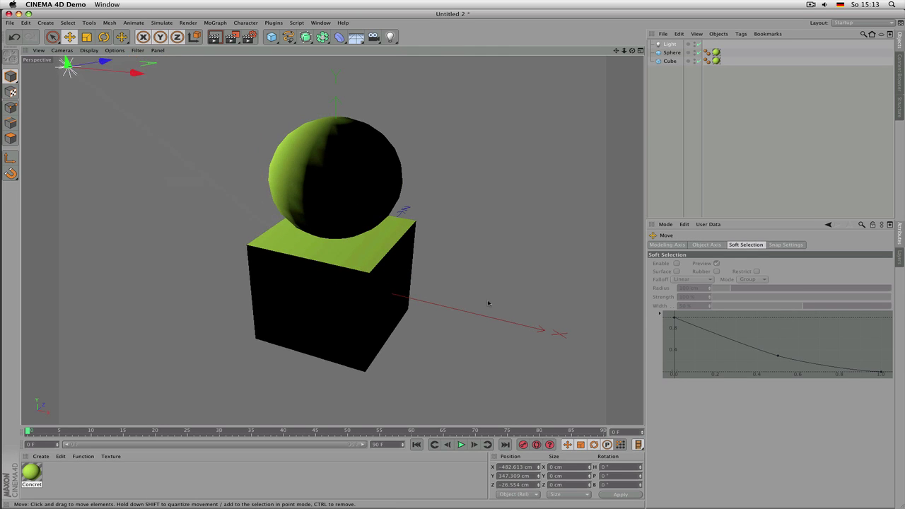
{"action": "scroll", "coordinate": [481, 300], "scroll_direction": "down", "scroll_amount": 3}
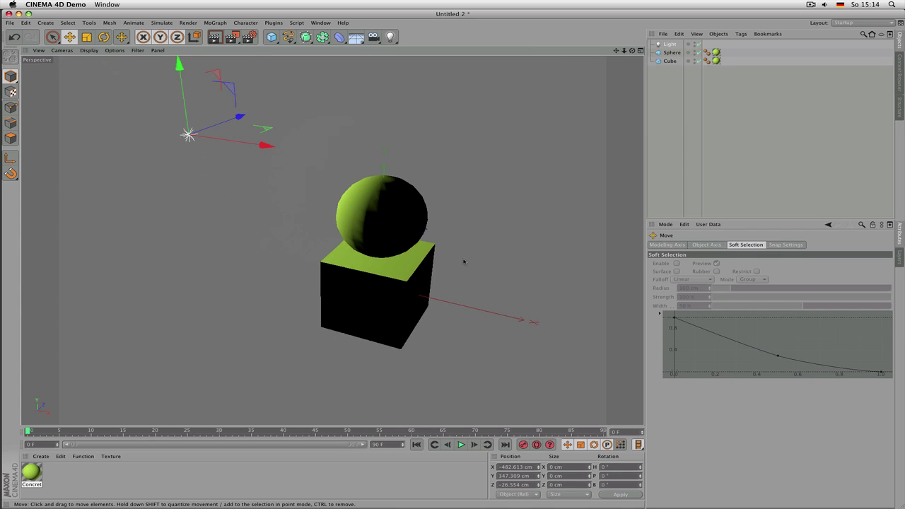
{"action": "key", "text": "ctrl+r"}
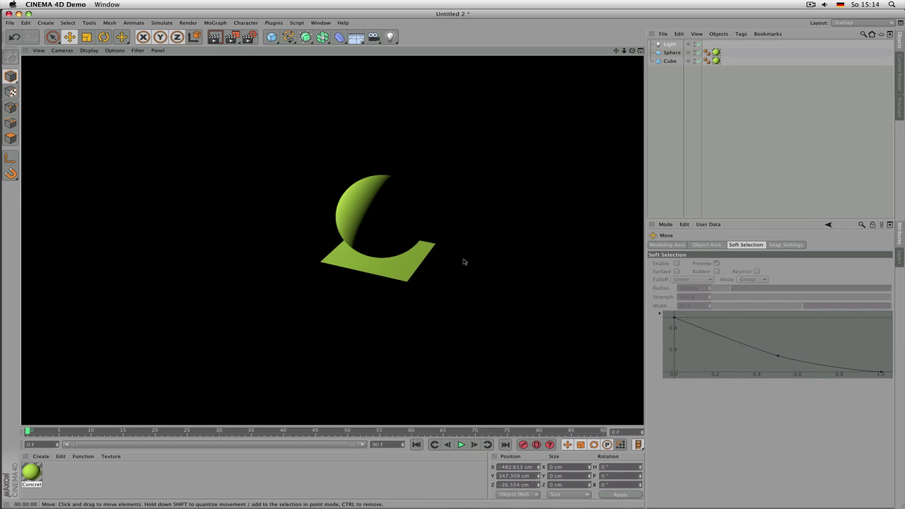
Reposition the light further left and slightly lower while orbiting, then re-render the scene
{"action": "left_click_drag", "start_coordinate": [405, 227], "coordinate": [495, 199], "text": "alt"}
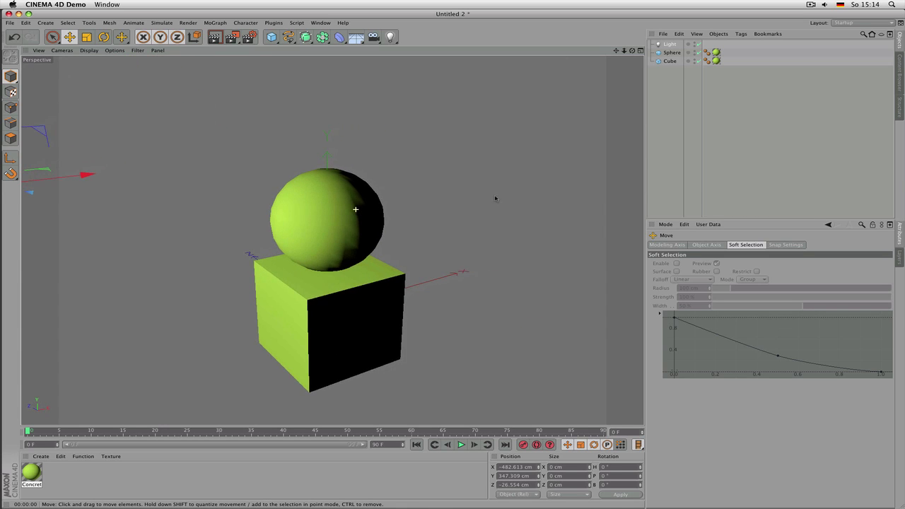
{"action": "middle_click_drag", "start_coordinate": [346, 223], "coordinate": [377, 204], "text": "alt"}
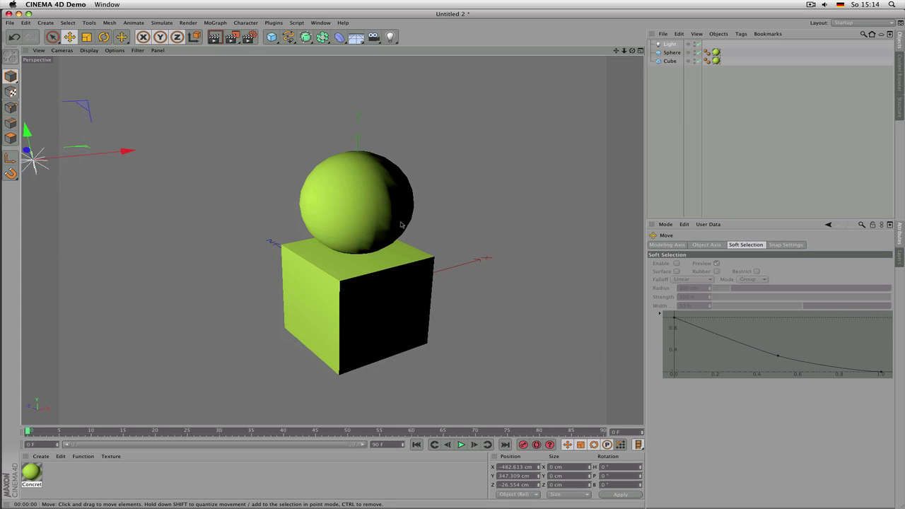
{"action": "left_click_drag", "start_coordinate": [400, 225], "coordinate": [262, 188], "text": "alt"}
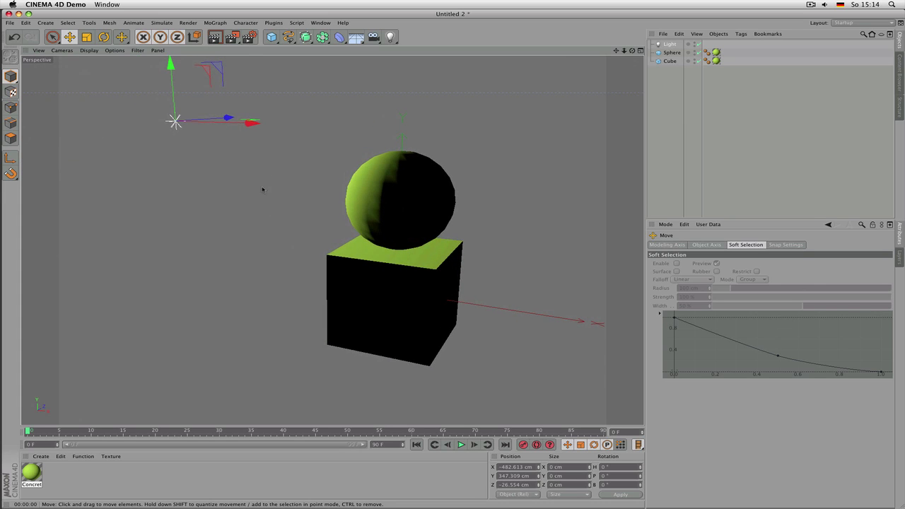
{"action": "left_click_drag", "start_coordinate": [242, 115], "coordinate": [91, 132]}
{"action": "left_click_drag", "start_coordinate": [359, 219], "coordinate": [399, 206], "text": "alt"}
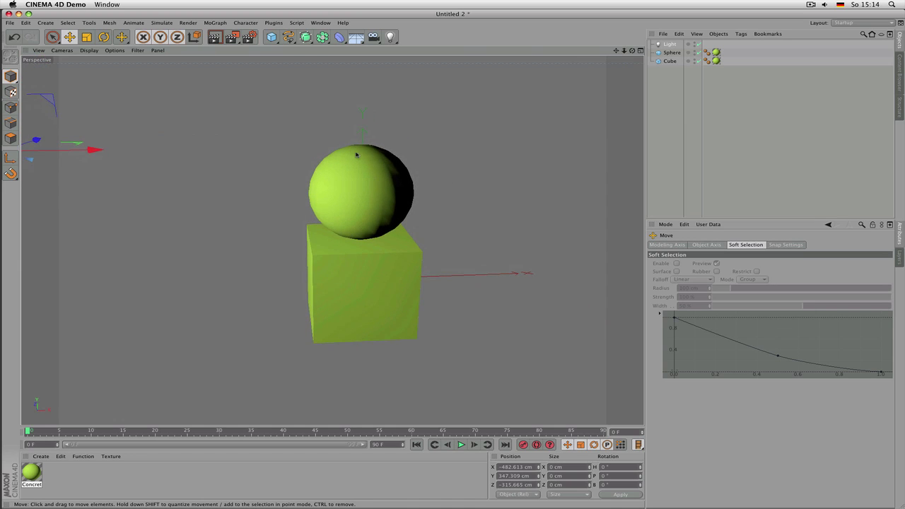
{"action": "left_click_drag", "start_coordinate": [392, 196], "coordinate": [384, 206], "text": "alt"}
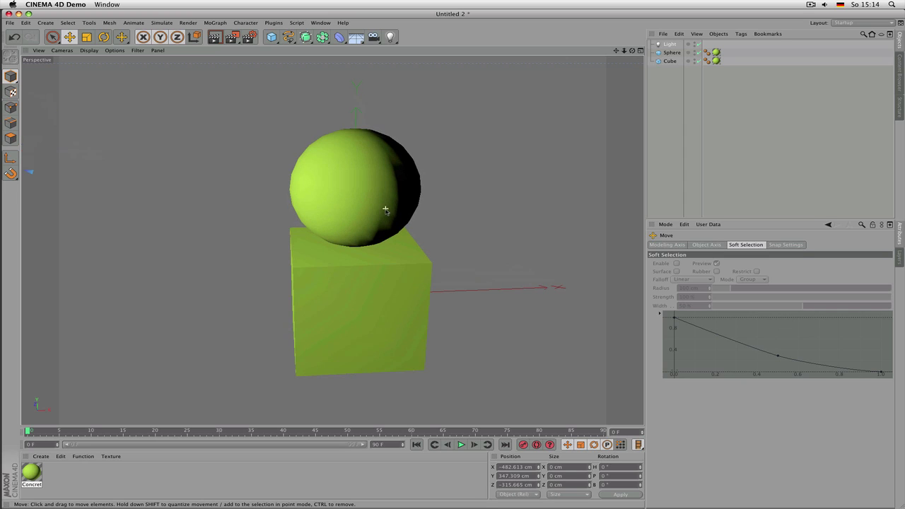
{"action": "left_click_drag", "start_coordinate": [303, 246], "coordinate": [356, 242], "text": "alt"}
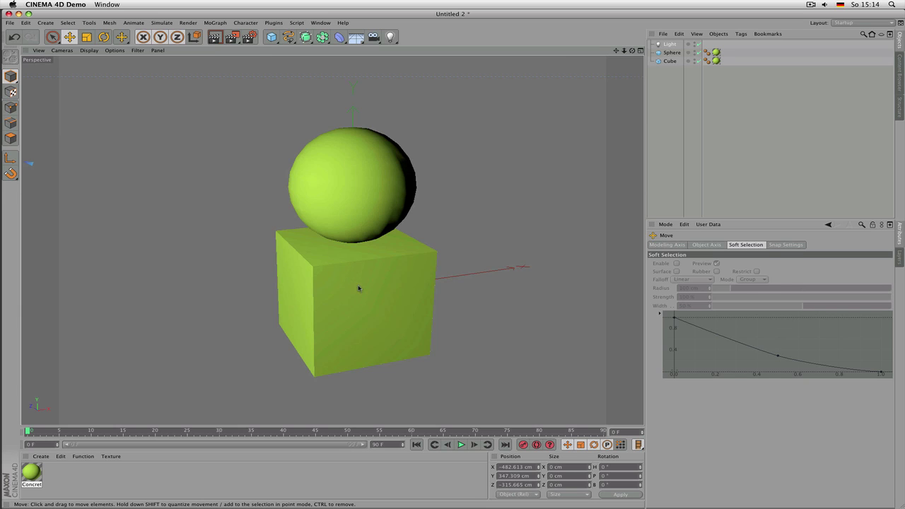
{"action": "left_click_drag", "start_coordinate": [361, 297], "coordinate": [437, 314], "text": "alt"}
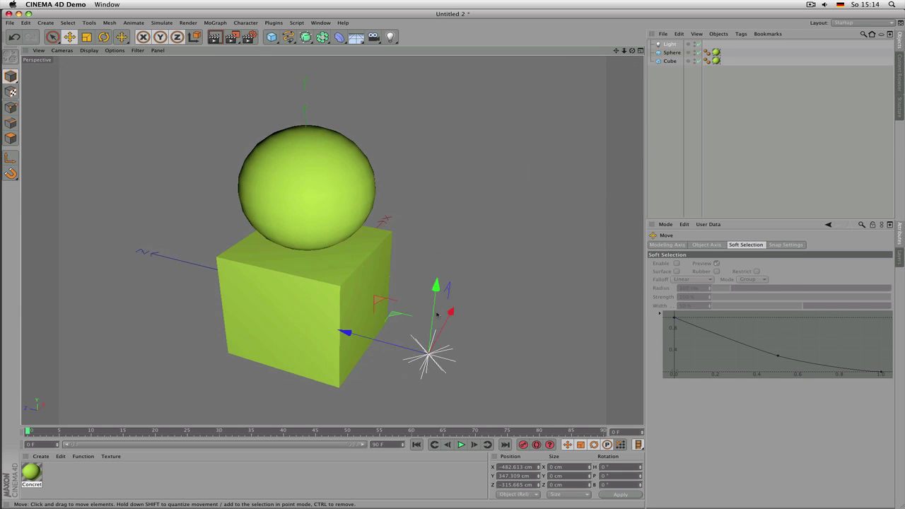
{"action": "left_click_drag", "start_coordinate": [369, 337], "coordinate": [316, 338]}
{"action": "left_click_drag", "start_coordinate": [382, 271], "coordinate": [382, 277]}
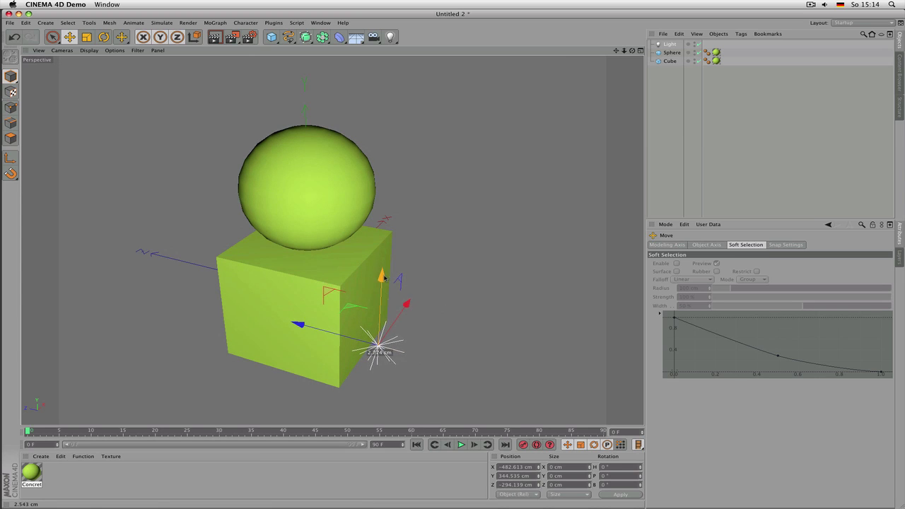
{"action": "left_click_drag", "start_coordinate": [398, 240], "coordinate": [355, 266], "text": "alt"}
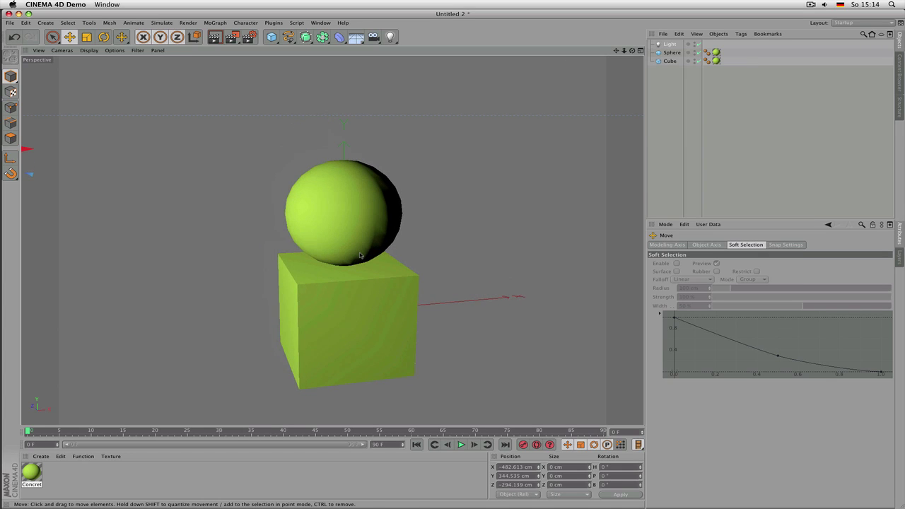
{"action": "key", "text": "super+r"}
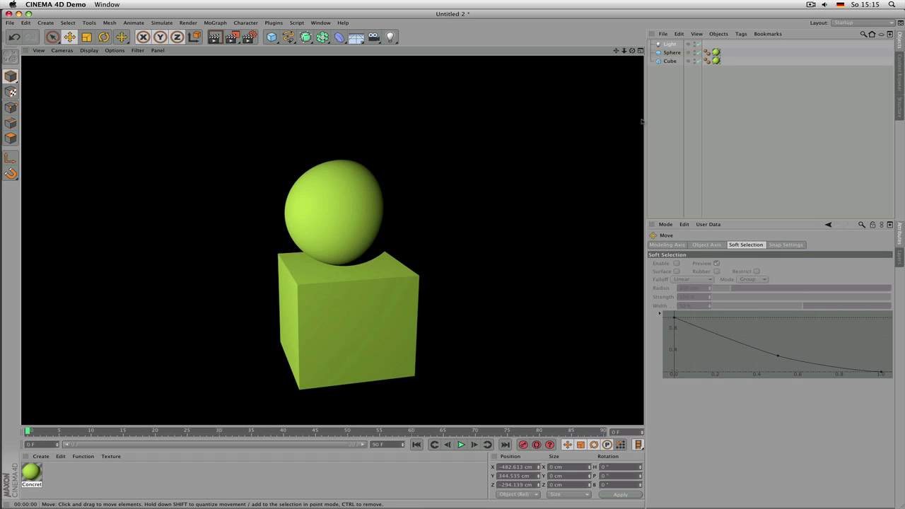
Switch the Concrete material's illumination model to Phong and render the viewport
{"action": "left_click", "coordinate": [30, 480]}
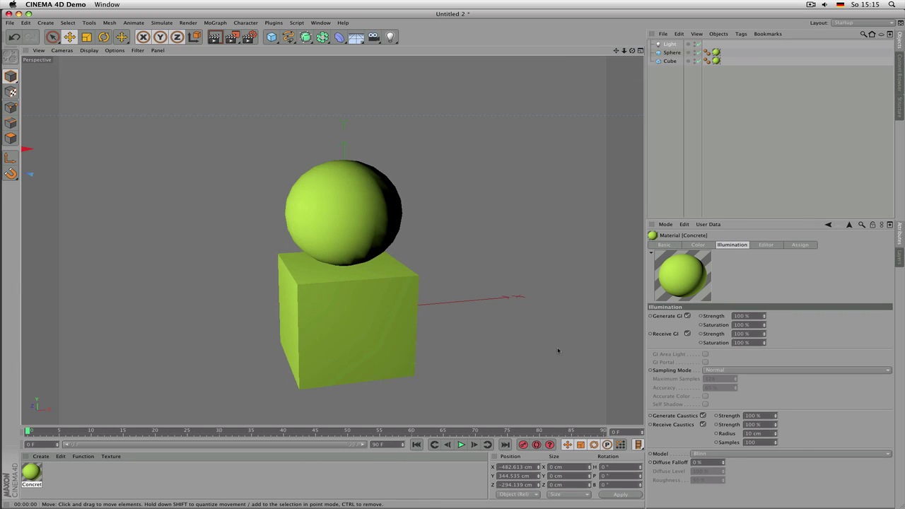
{"action": "left_click", "coordinate": [731, 248]}
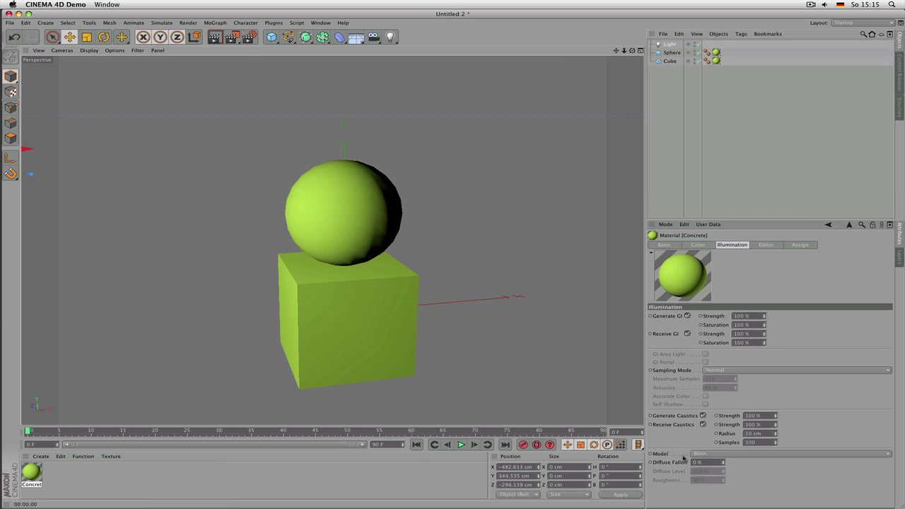
{"action": "left_click", "coordinate": [673, 456]}
{"action": "left_click", "coordinate": [702, 457]}
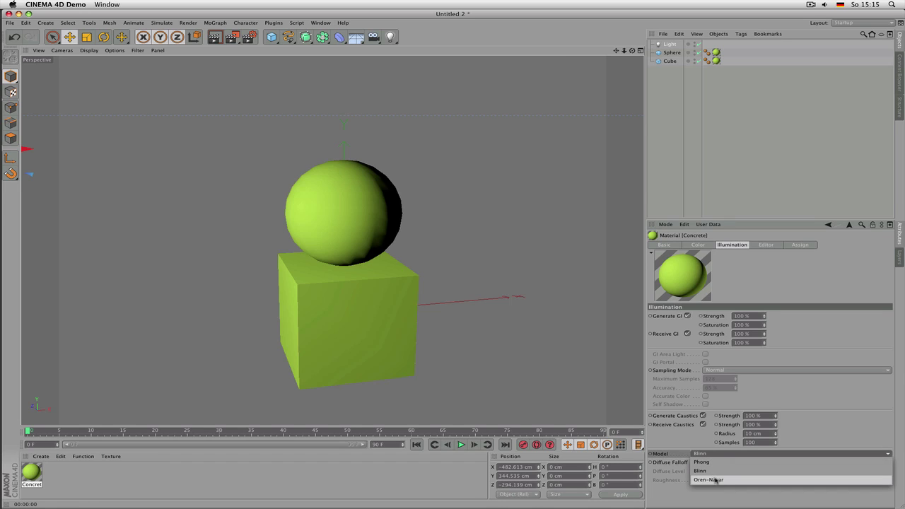
{"action": "left_click", "coordinate": [700, 462]}
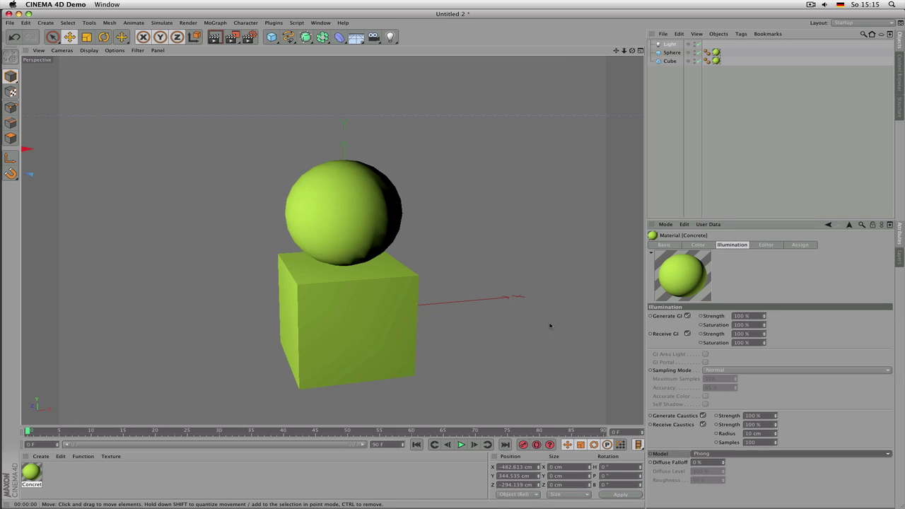
{"action": "key", "text": "ctrl+r"}
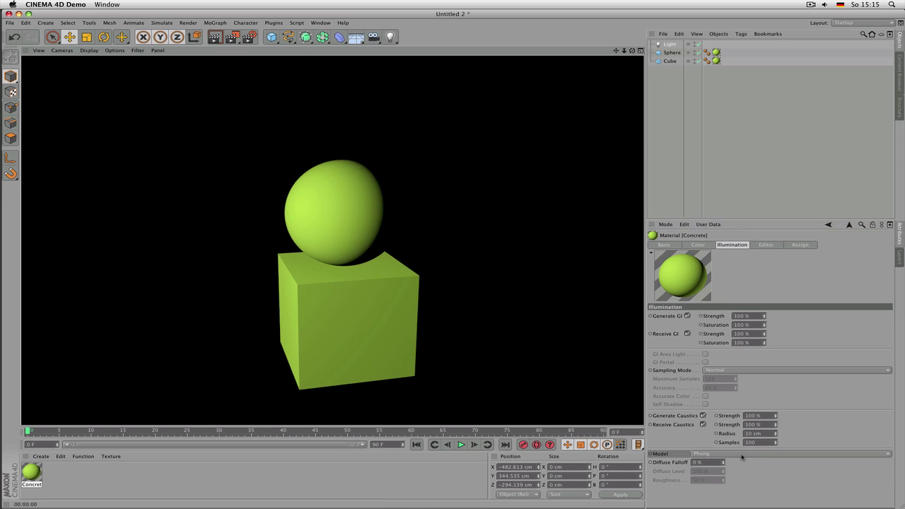
Compare a Blinn render against Phong, settle back on Phong, and return to the Basic settings
{"action": "left_click", "coordinate": [742, 457]}
{"action": "left_click", "coordinate": [737, 471]}
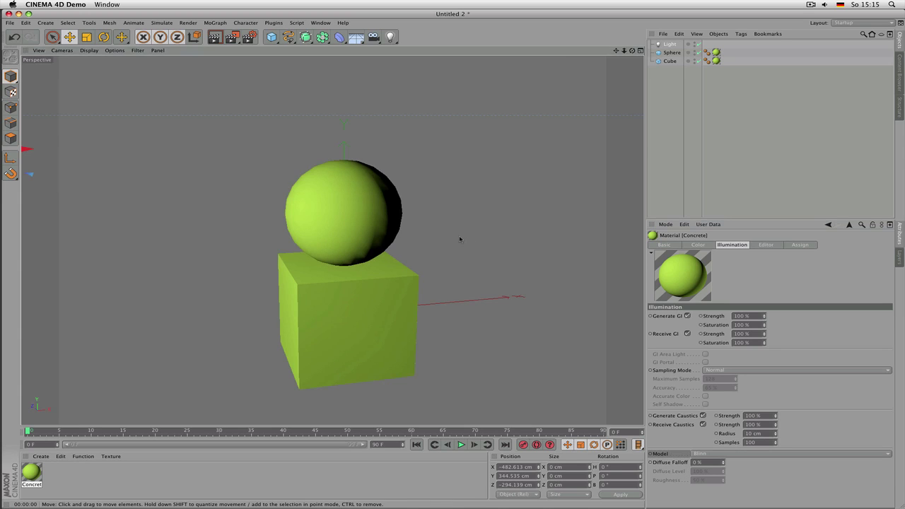
{"action": "key", "text": "ctrl+r"}
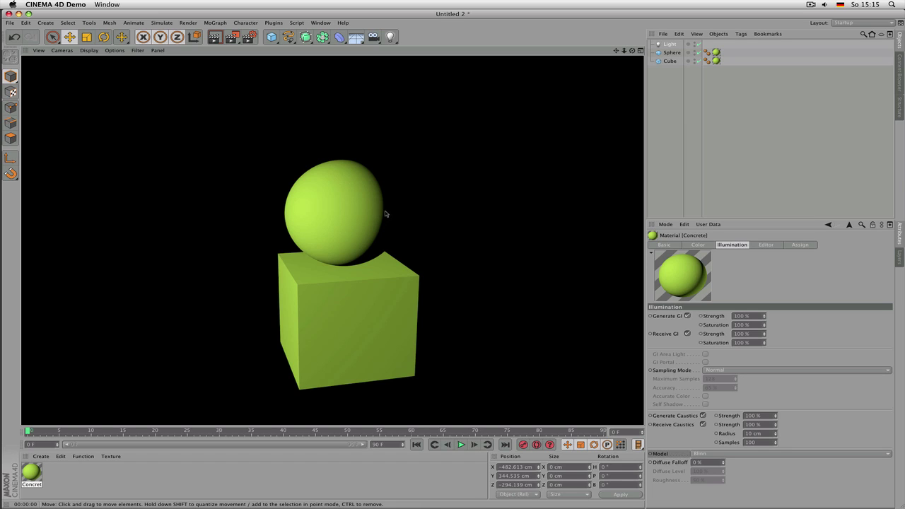
{"action": "left_click", "coordinate": [742, 454]}
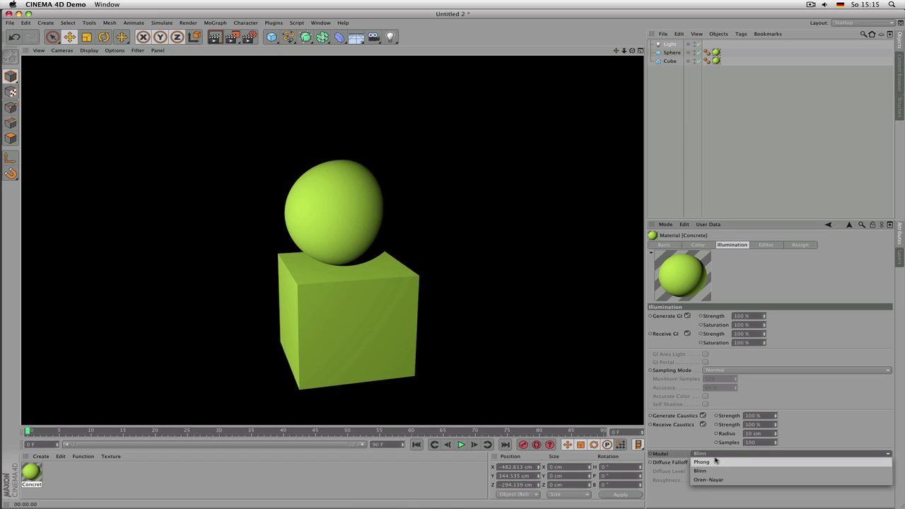
{"action": "left_click", "coordinate": [736, 462]}
{"action": "key", "text": "ctrl+r"}
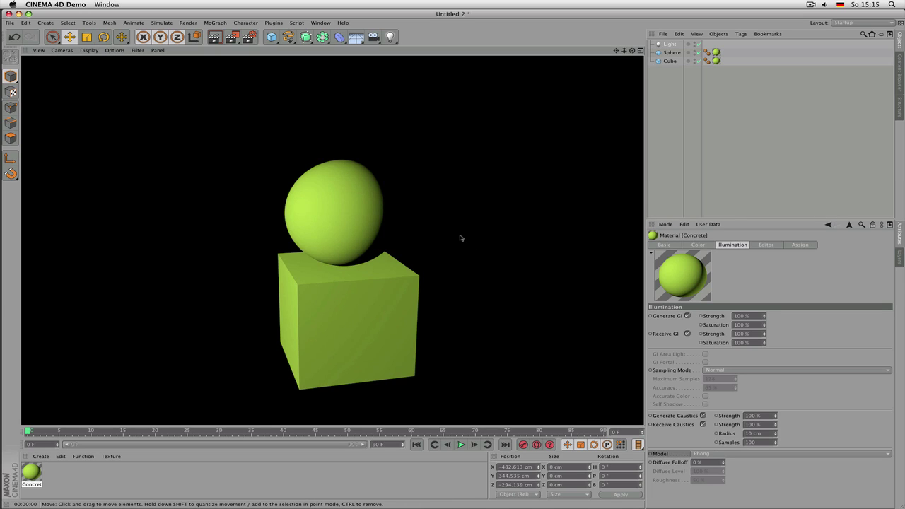
{"action": "left_click", "coordinate": [672, 248]}
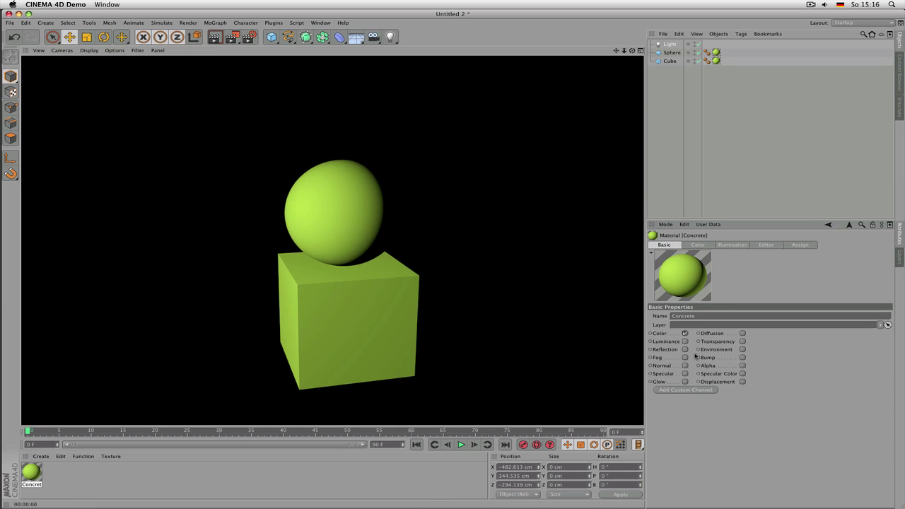
Enable the Specular channel and render, then switch the illumination model to Blinn and render
{"action": "left_click", "coordinate": [685, 374]}
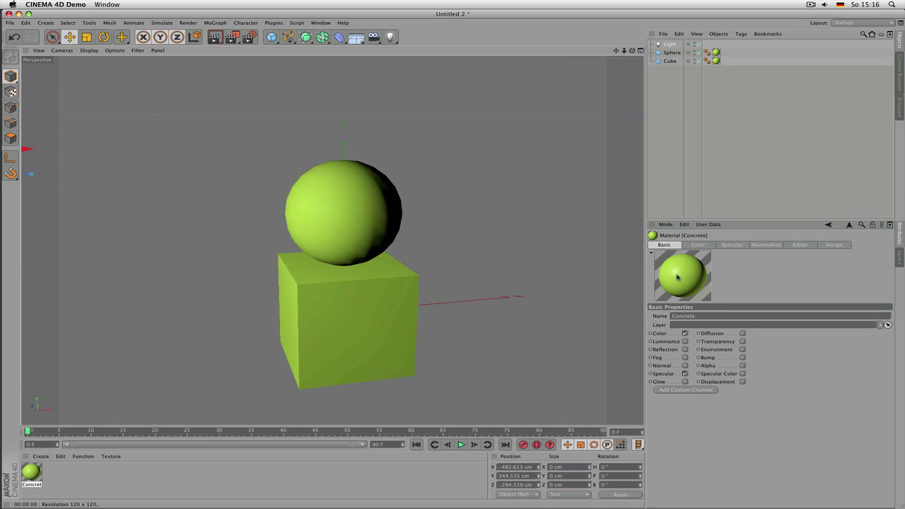
{"action": "left_click", "coordinate": [699, 245]}
{"action": "key", "text": "ctrl+r"}
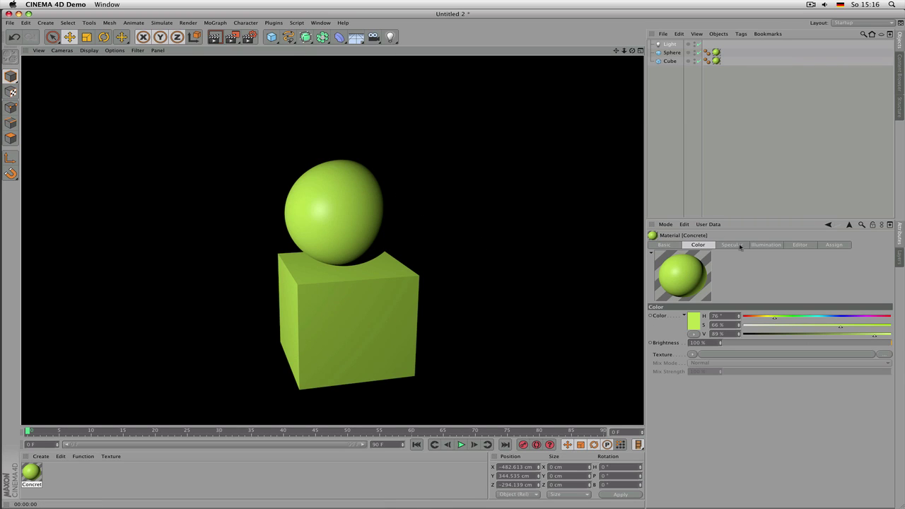
{"action": "left_click", "coordinate": [763, 246]}
{"action": "left_click", "coordinate": [714, 455]}
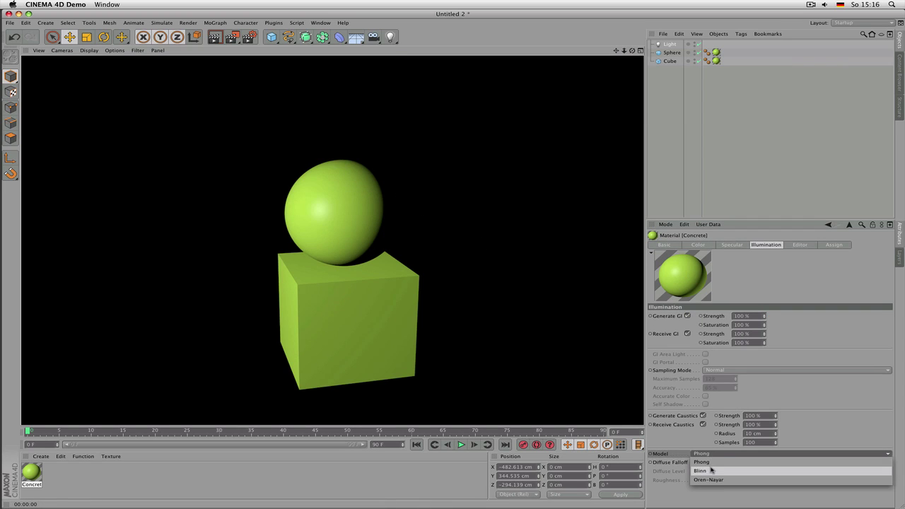
{"action": "left_click", "coordinate": [712, 471]}
{"action": "key", "text": "ctrl+r"}
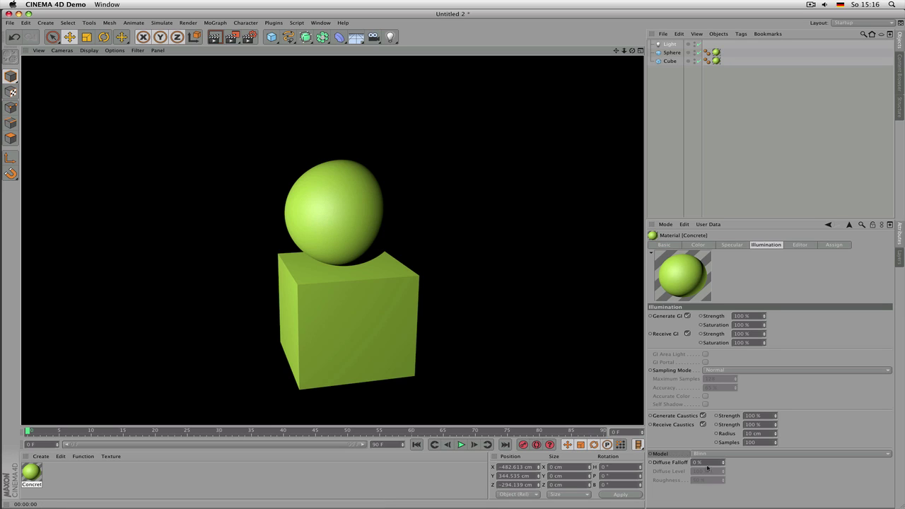
Cycle the model through Phong and Blinn again, ending on Oren-Nayar with a final render
{"action": "left_click", "coordinate": [705, 459]}
{"action": "left_click", "coordinate": [707, 463]}
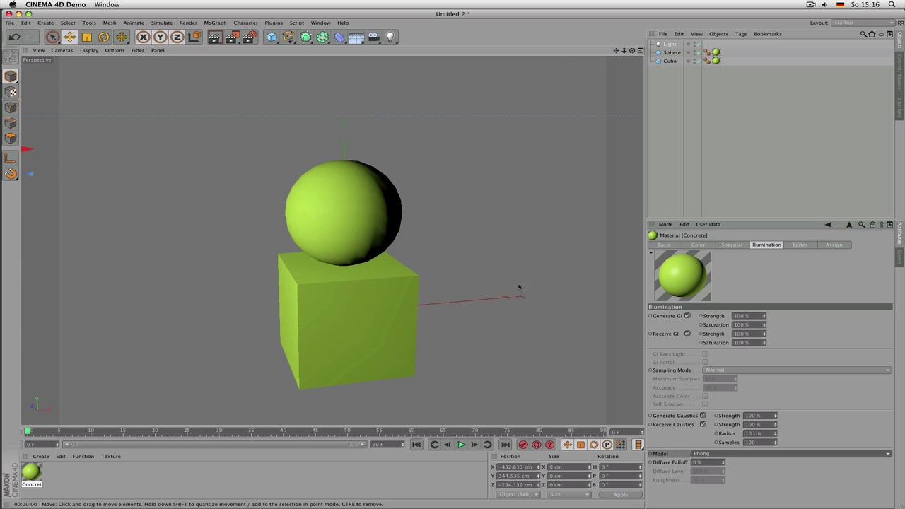
{"action": "key", "text": "ctrl+r"}
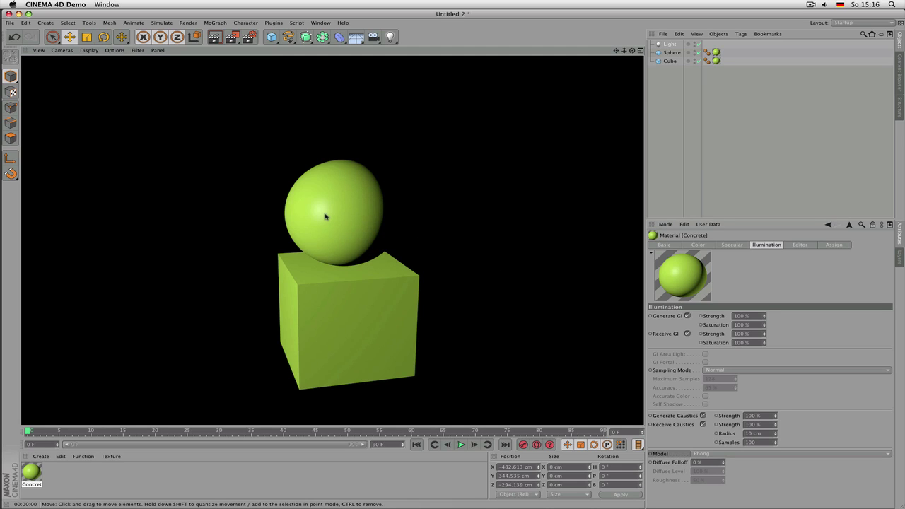
{"action": "left_click", "coordinate": [733, 455]}
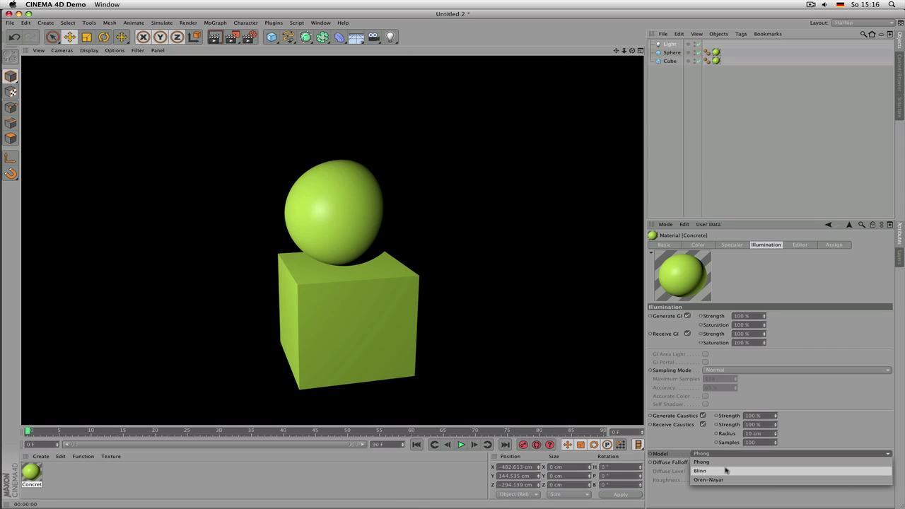
{"action": "left_click", "coordinate": [726, 471]}
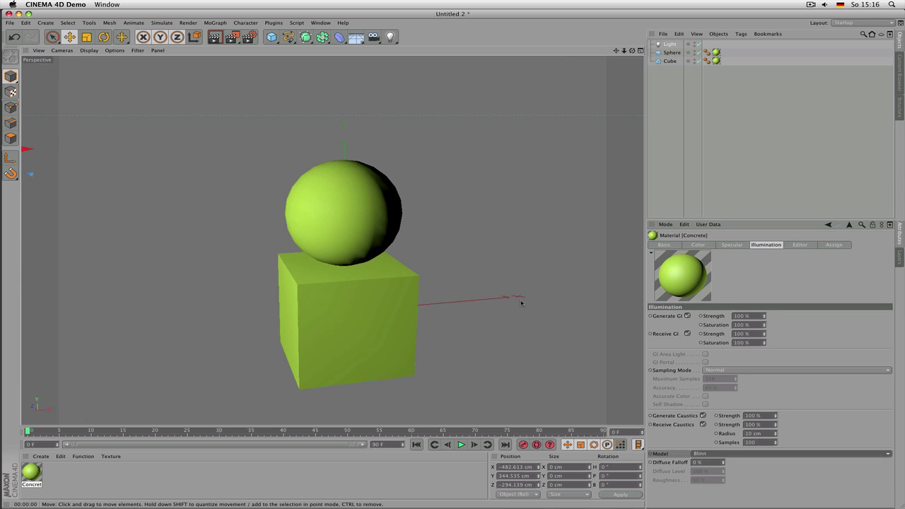
{"action": "key", "text": "super+r"}
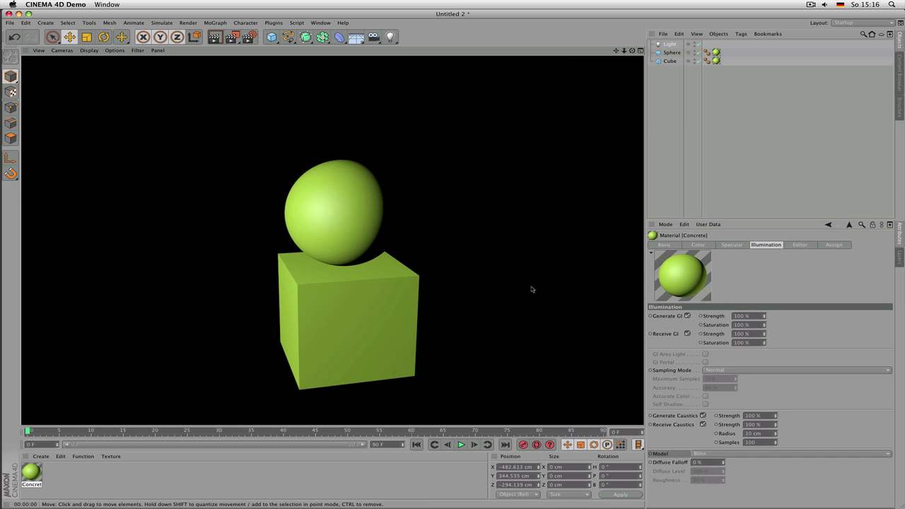
{"action": "left_click", "coordinate": [750, 453]}
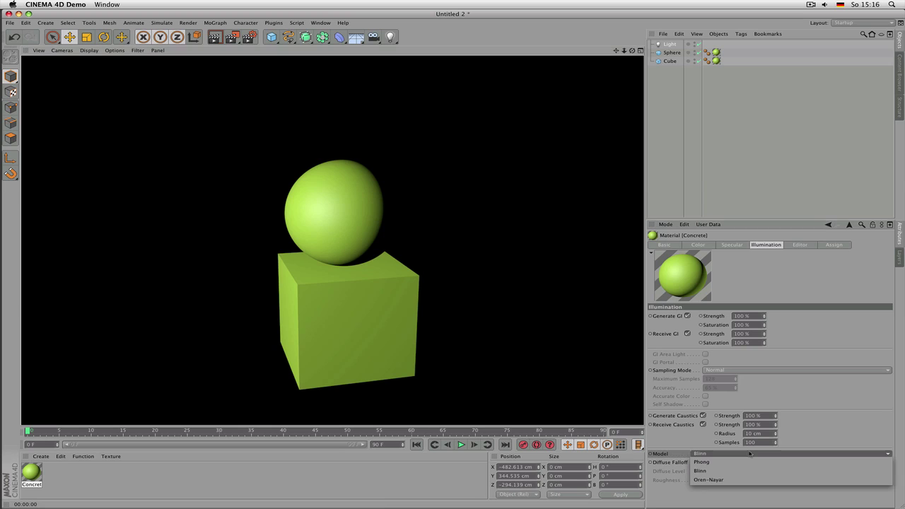
{"action": "left_click", "coordinate": [702, 462]}
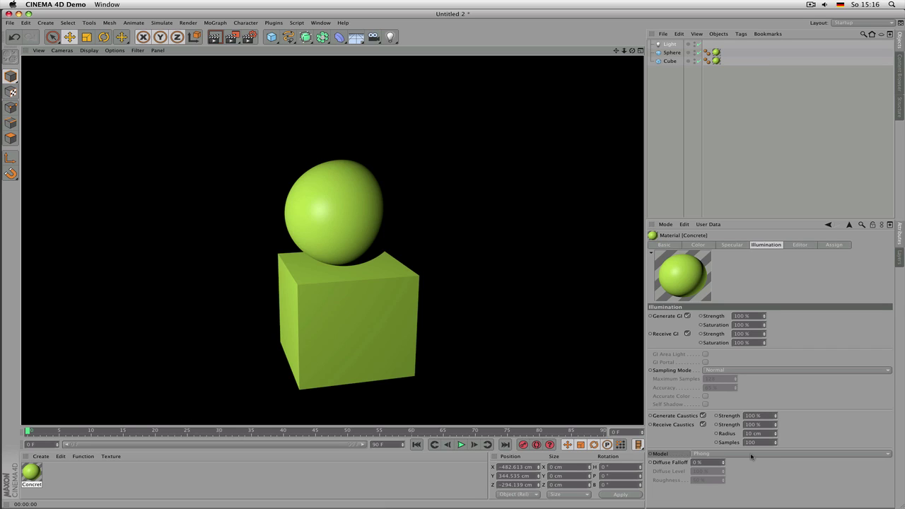
{"action": "left_click", "coordinate": [767, 457]}
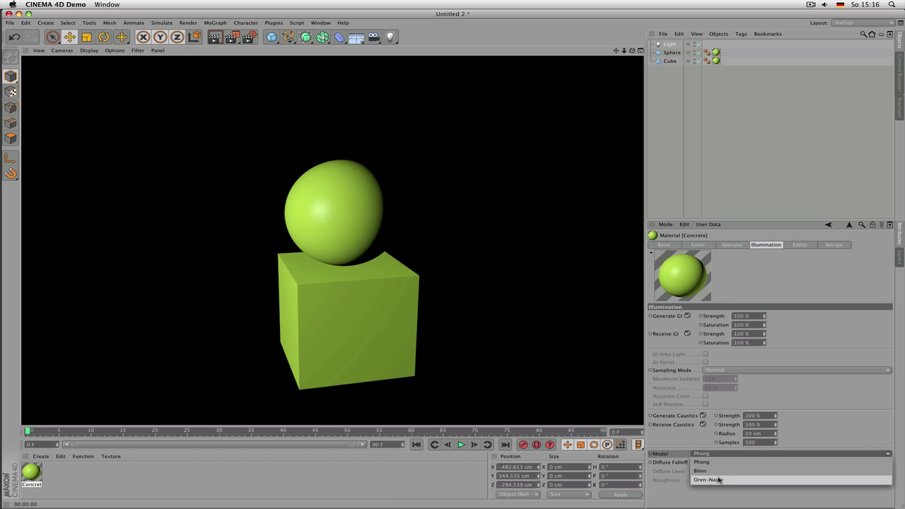
{"action": "left_click", "coordinate": [719, 479]}
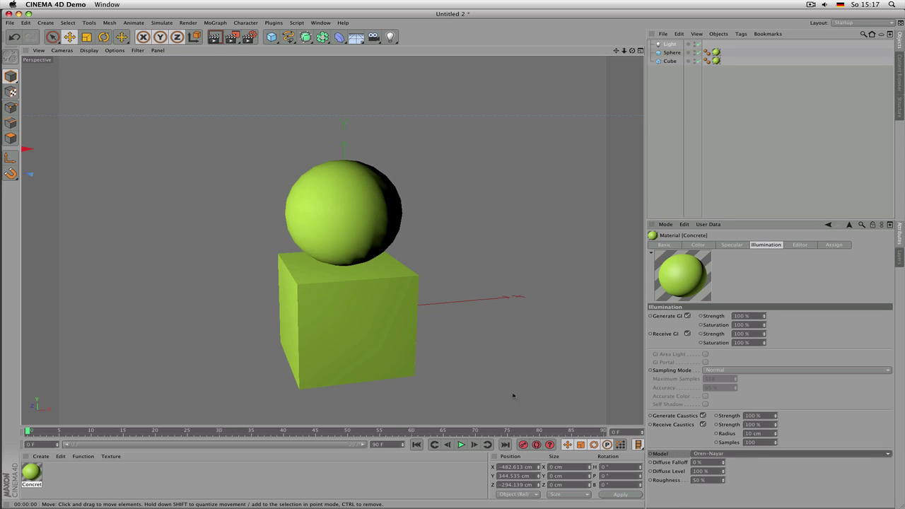
{"action": "key", "text": "super+r"}
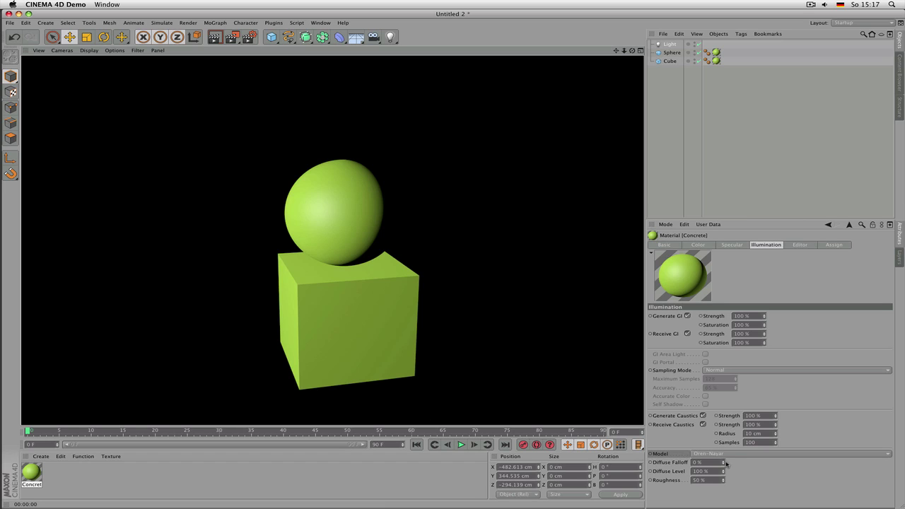
Set the model to Phong with Diffuse Falloff at -100 % and render
{"action": "left_click", "coordinate": [724, 455]}
{"action": "left_click", "coordinate": [721, 462]}
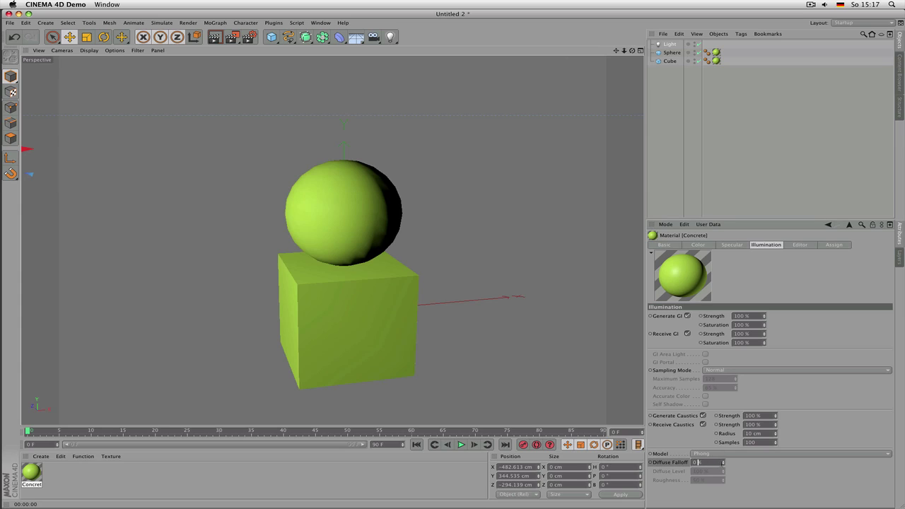
{"action": "left_click_drag", "start_coordinate": [729, 465], "coordinate": [727, 467]}
{"action": "key", "text": "BackSpace"}
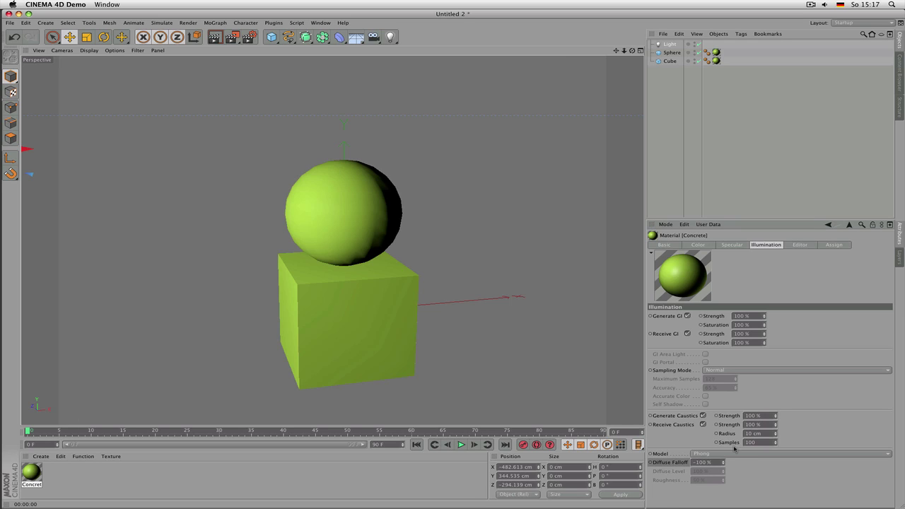
{"action": "key", "text": "ctrl+r"}
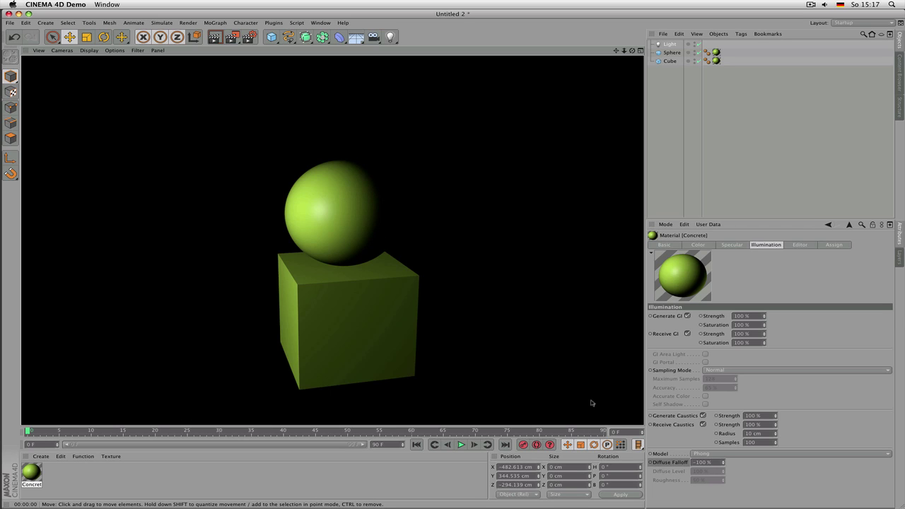
Render with Diffuse Falloff at 100 %, then at -100 % again
{"action": "double_click", "coordinate": [702, 462]}
{"action": "type", "text": "100"}
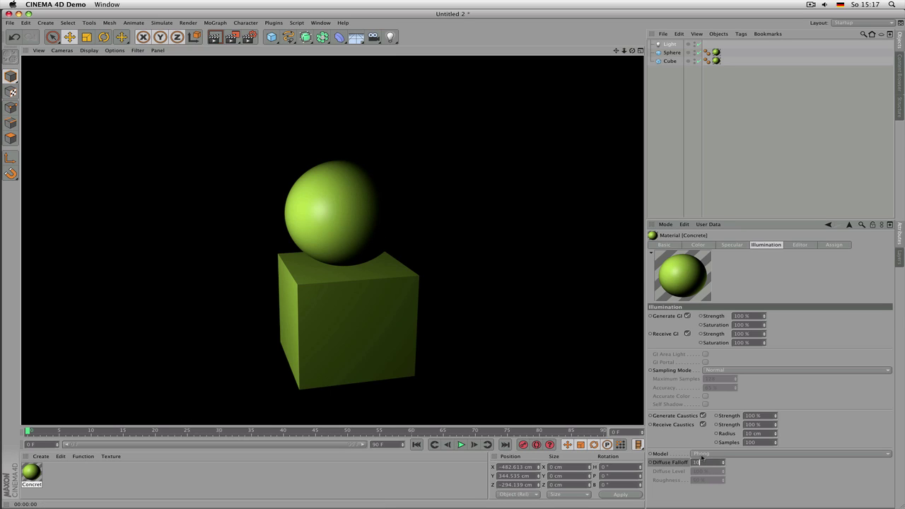
{"action": "key", "text": "Return"}
{"action": "key", "text": "super+r"}
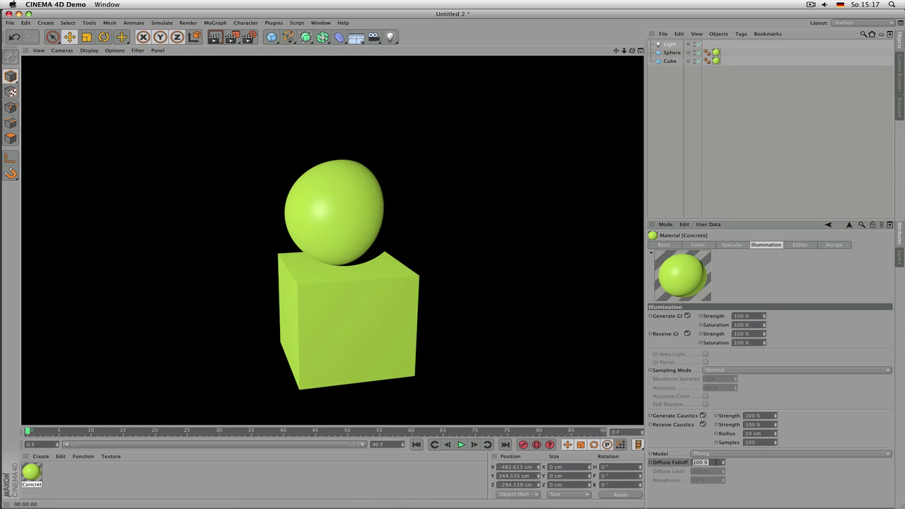
{"action": "double_click", "coordinate": [717, 462]}
{"action": "key", "text": "BackSpace"}
{"action": "type", "text": "-100"}
{"action": "key", "text": "Return"}
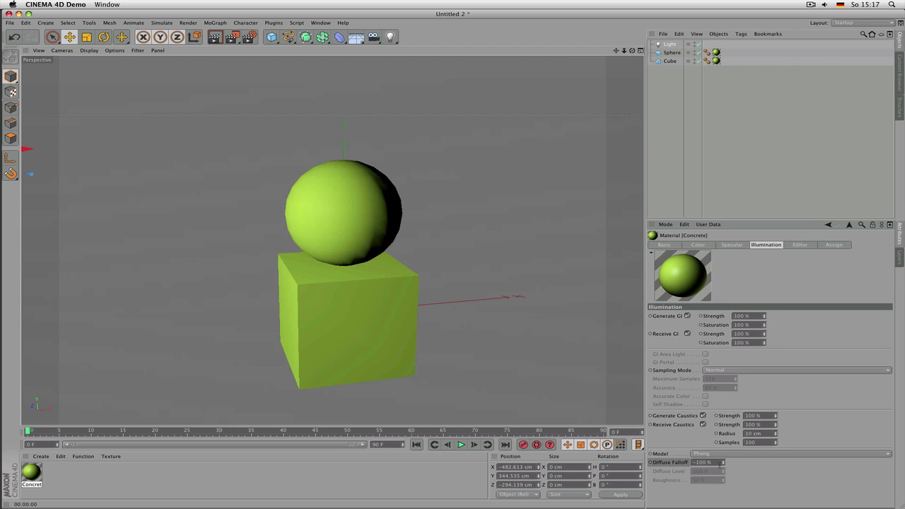
{"action": "key", "text": "ctrl+r"}
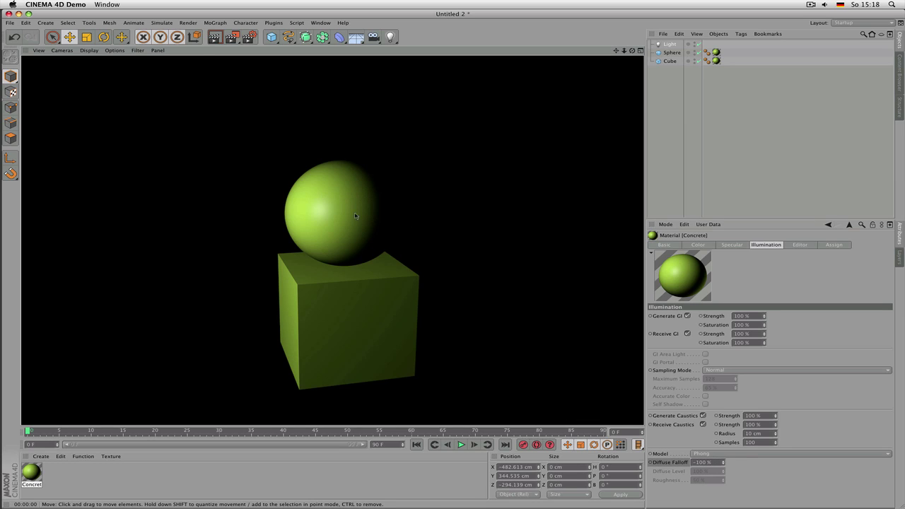
Enter Diffuse Falloff values 100, 0 and 45, then nudge it down to about 9 %
{"action": "double_click", "coordinate": [700, 462]}
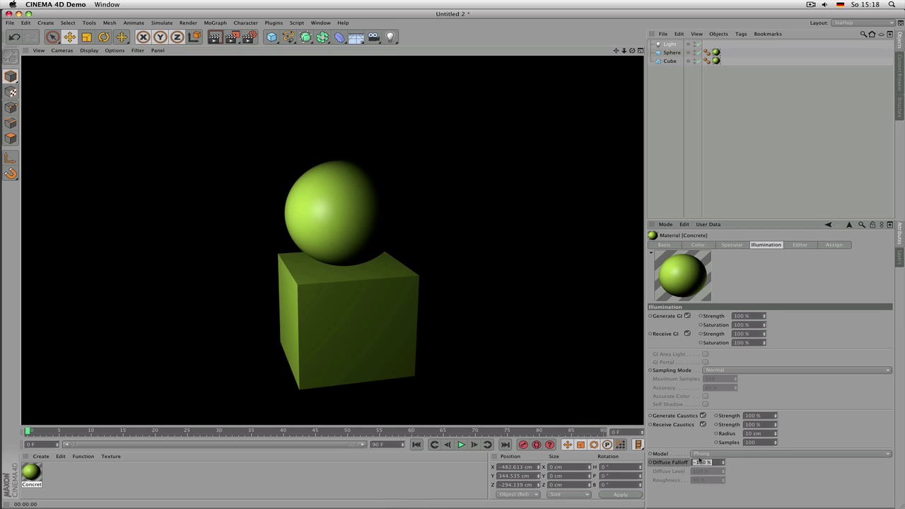
{"action": "type", "text": "100"}
{"action": "key", "text": "Return"}
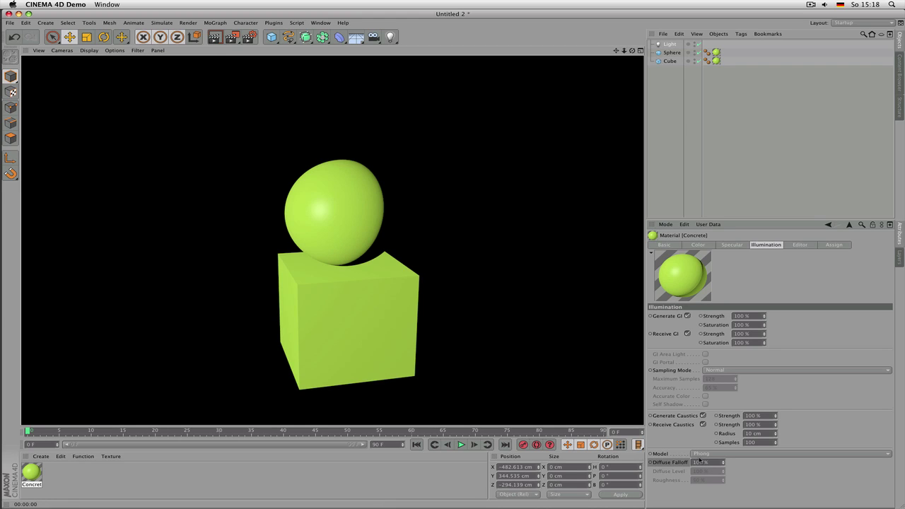
{"action": "double_click", "coordinate": [703, 462]}
{"action": "type", "text": "0"}
{"action": "key", "text": "Return"}
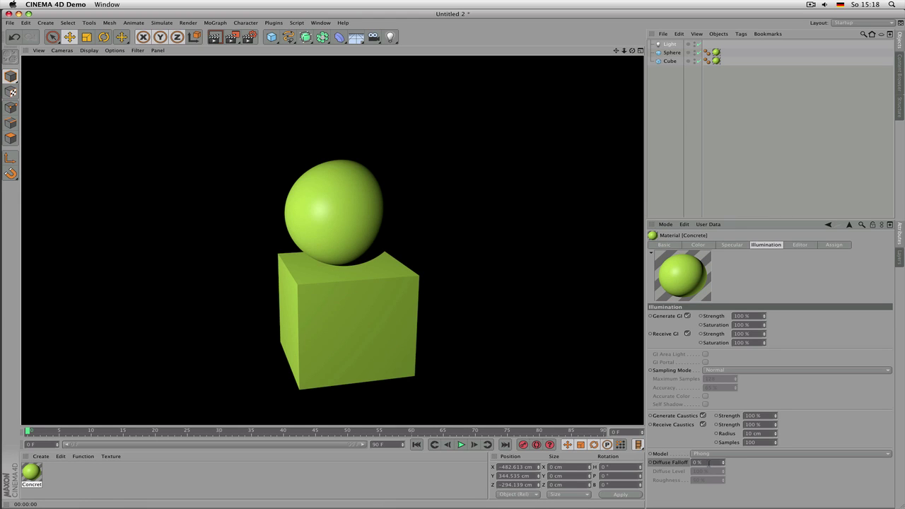
{"action": "double_click", "coordinate": [708, 462]}
{"action": "type", "text": "45"}
{"action": "key", "text": "Return"}
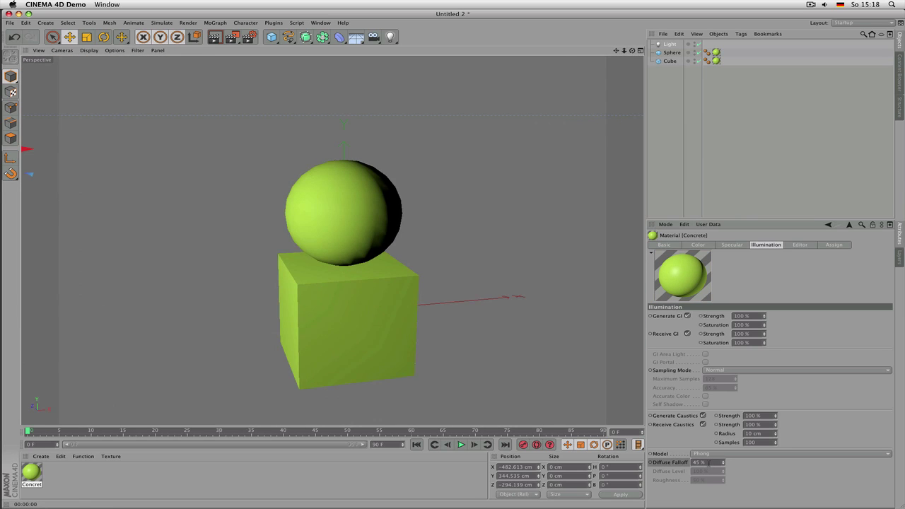
{"action": "mouse_move", "coordinate": [720, 462]}
{"action": "left_mouse_down"}
{"action": "mouse_move", "coordinate": [698, 464]}
{"action": "mouse_move", "coordinate": [722, 454]}
{"action": "left_mouse_up"}
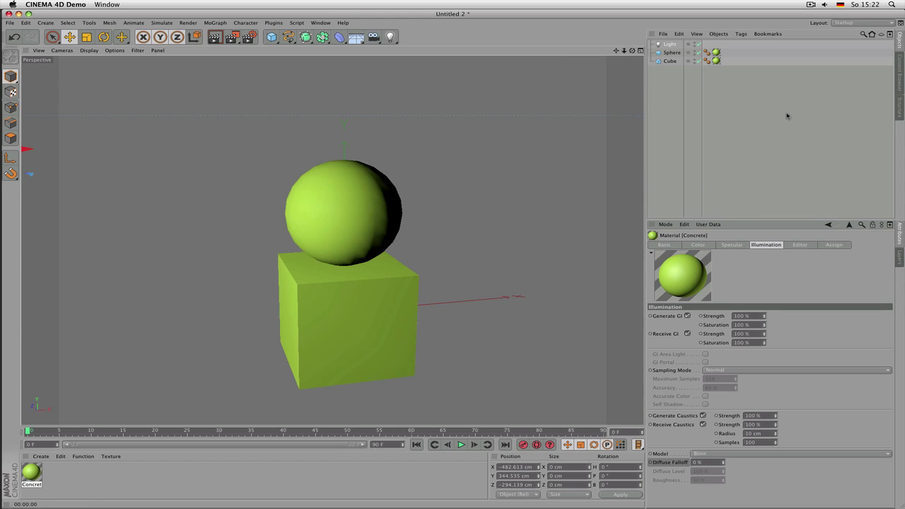
Keep Blinn as the model, confirm Diffuse Falloff at 0 %, and render
{"action": "left_click", "coordinate": [728, 454]}
{"action": "left_click", "coordinate": [724, 471]}
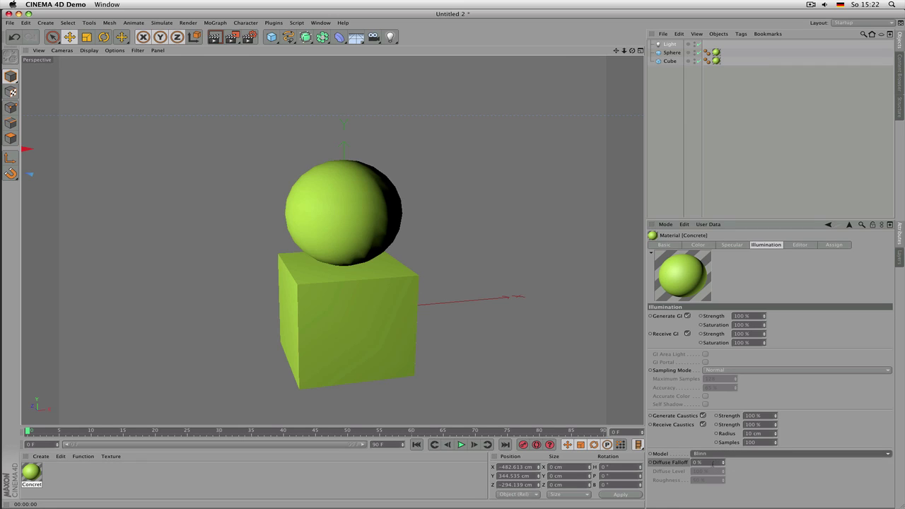
{"action": "left_click", "coordinate": [709, 462]}
{"action": "key", "text": "Return"}
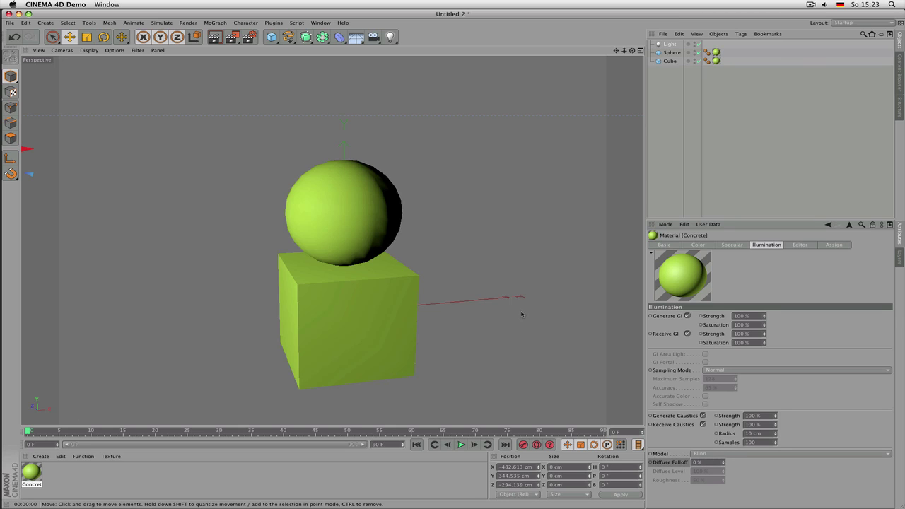
{"action": "key", "text": "super+r"}
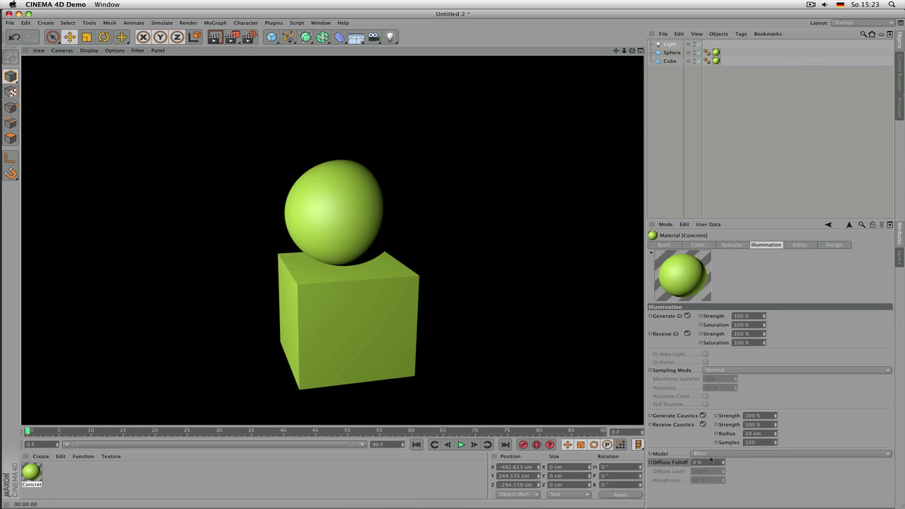
Test lower and higher Diffuse Falloff values with renders, then set it to 100 %
{"action": "left_click_drag", "start_coordinate": [713, 461], "coordinate": [714, 462]}
{"action": "key", "text": "super+r"}
{"action": "key", "text": "super+r"}
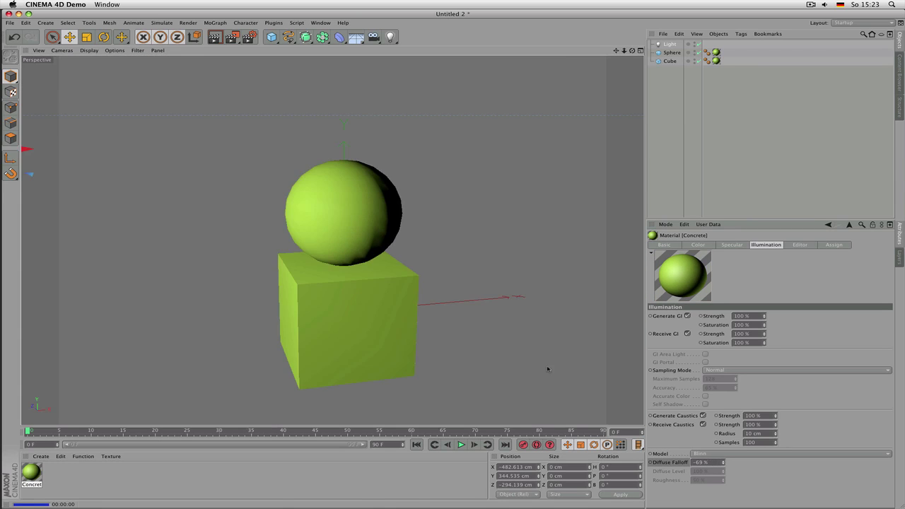
{"action": "key", "text": "super+r"}
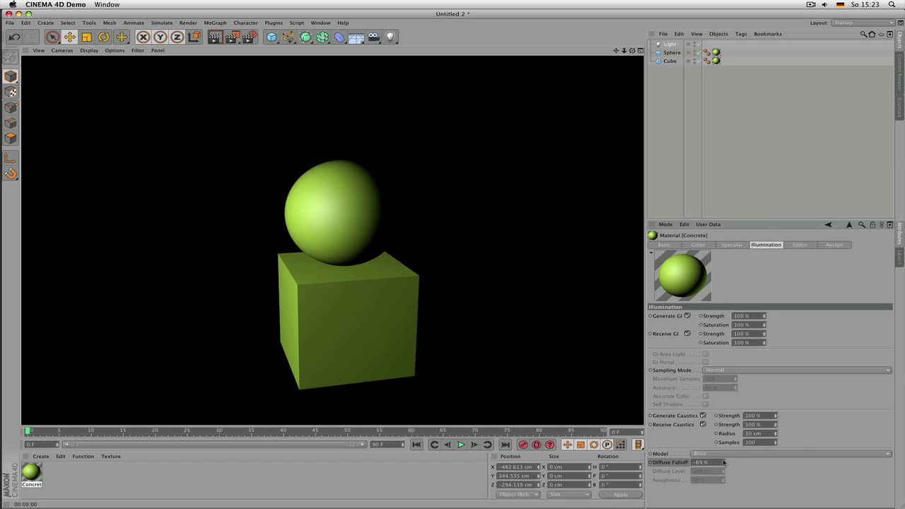
{"action": "left_click_drag", "start_coordinate": [723, 464], "coordinate": [724, 461]}
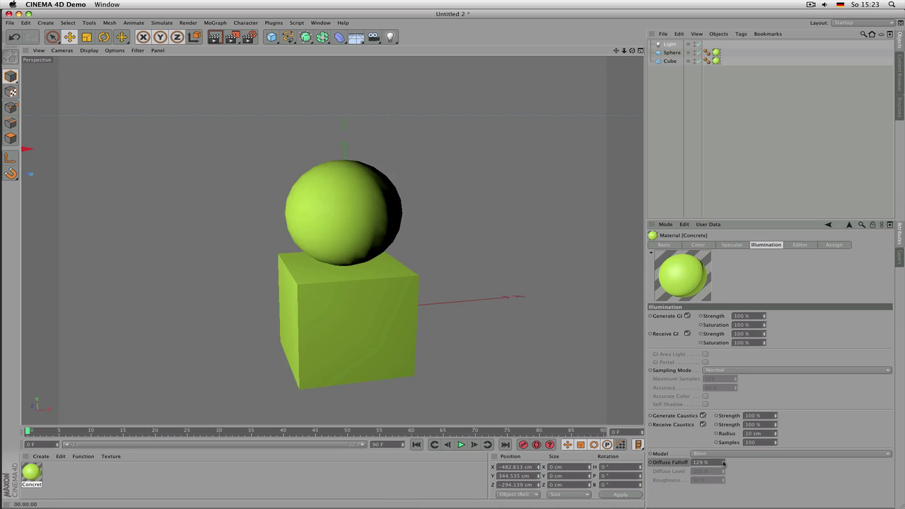
{"action": "key", "text": "super+r"}
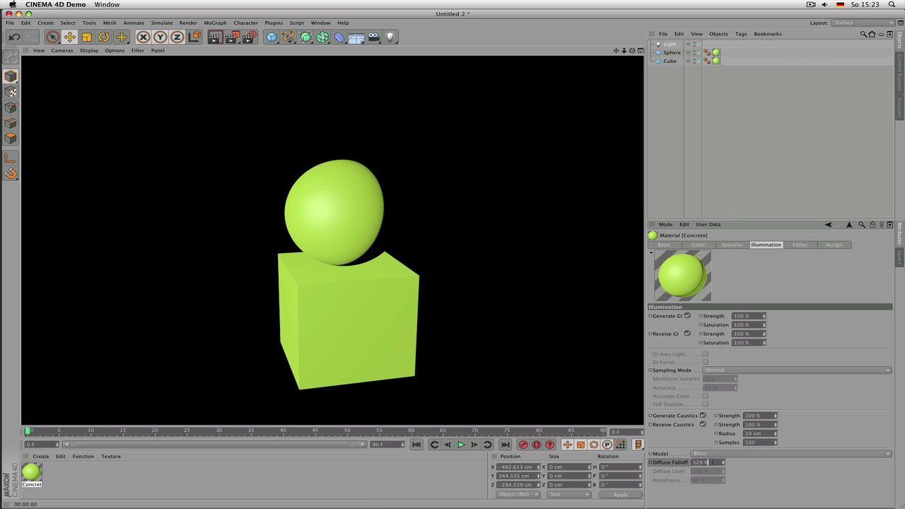
{"action": "left_click", "coordinate": [712, 461]}
{"action": "type", "text": "100"}
{"action": "key", "text": "Return"}
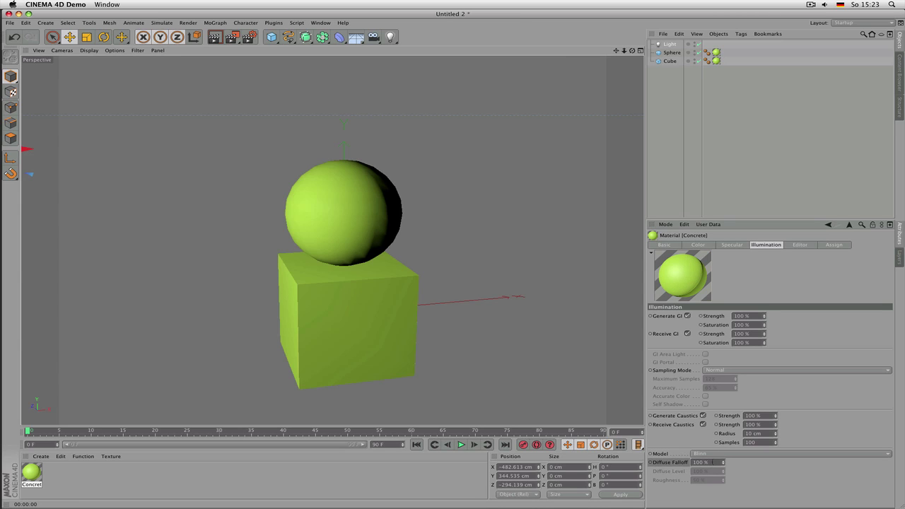
Switch the model to Oren-Nayar, render, then set Diffuse Falloff to 0 % and render
{"action": "left_click", "coordinate": [711, 453]}
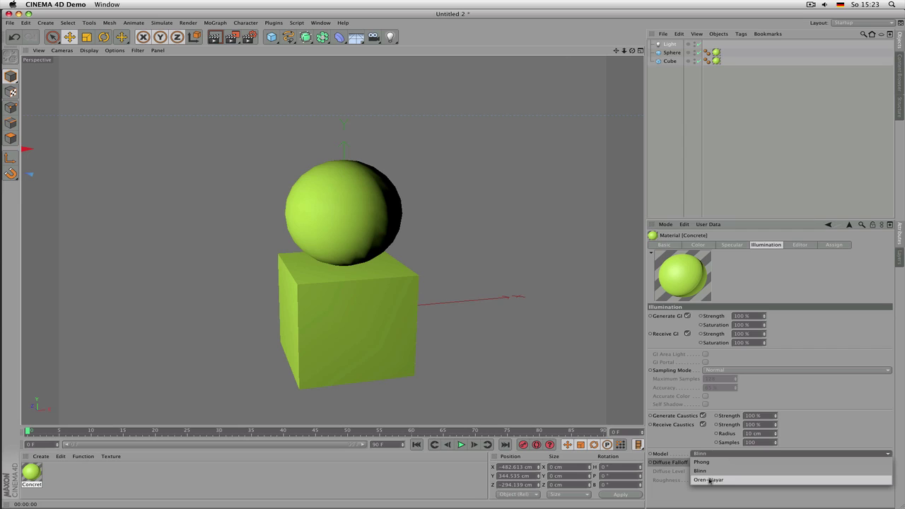
{"action": "left_click", "coordinate": [709, 480]}
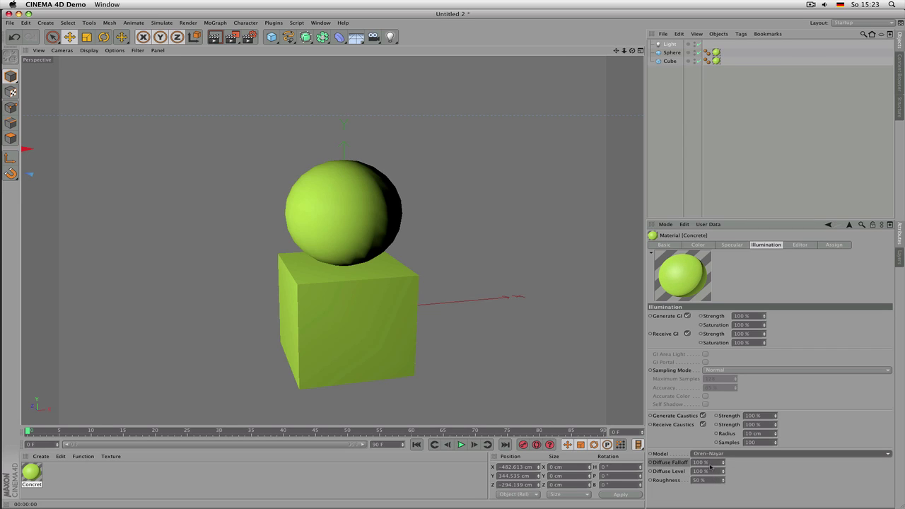
{"action": "key", "text": "super+r"}
{"action": "double_click", "coordinate": [707, 462]}
{"action": "type", "text": "0"}
{"action": "key", "text": "Return"}
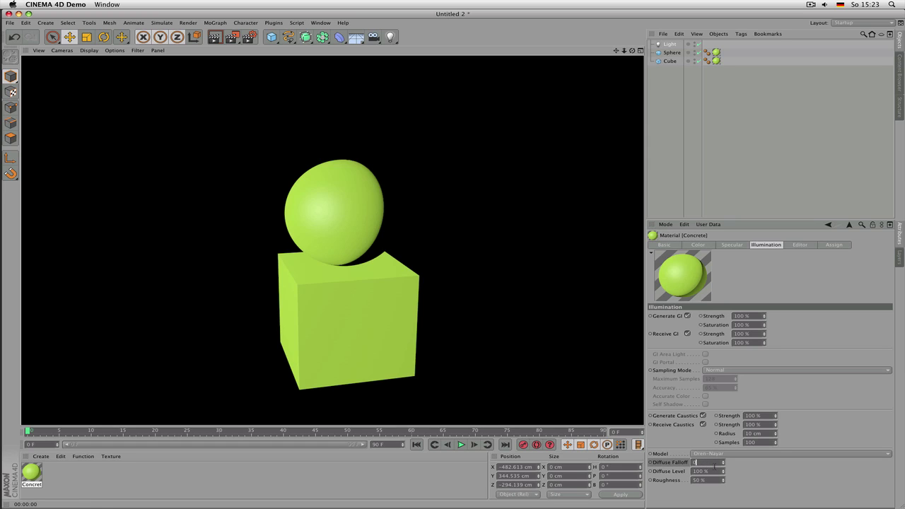
{"action": "key", "text": "super+r"}
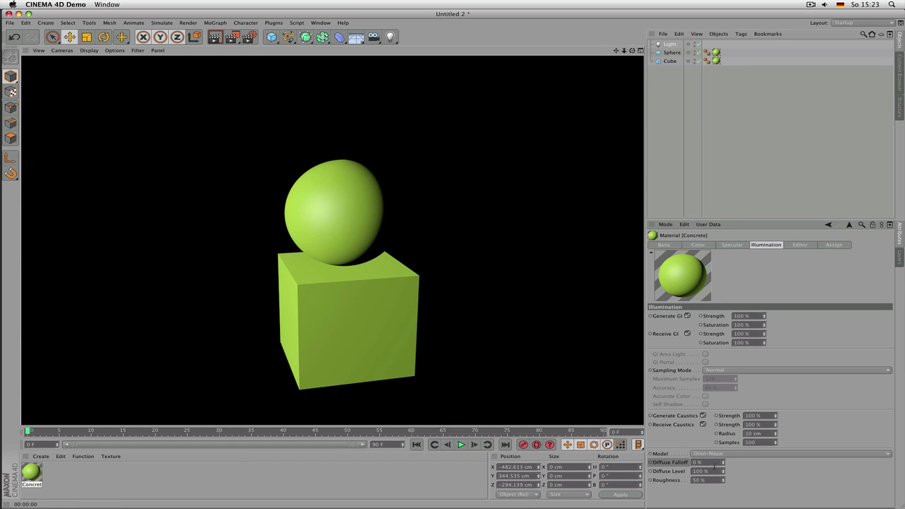
Render Diffuse Falloff at -45 % and 48 %, then return it to 0 % and render
{"action": "double_click", "coordinate": [708, 462]}
{"action": "type", "text": "-45"}
{"action": "key", "text": "Return"}
{"action": "key", "text": "super+r"}
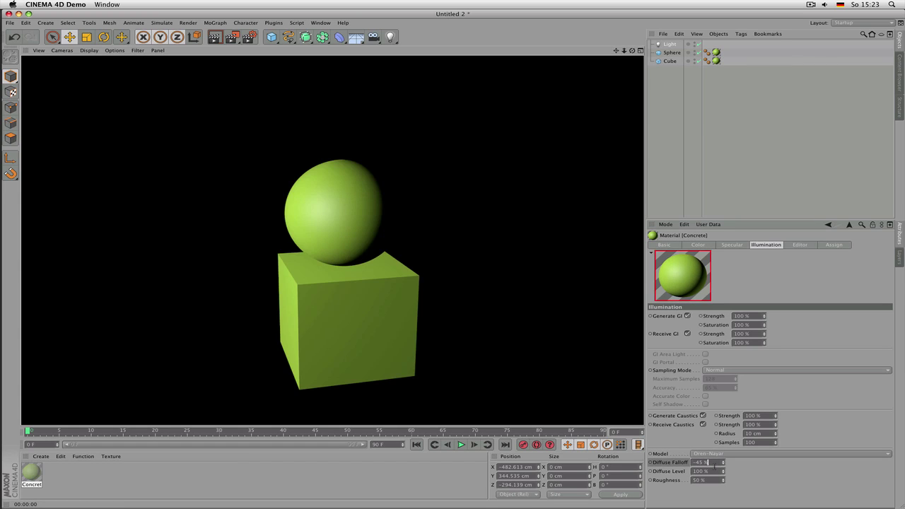
{"action": "key", "text": "super+r"}
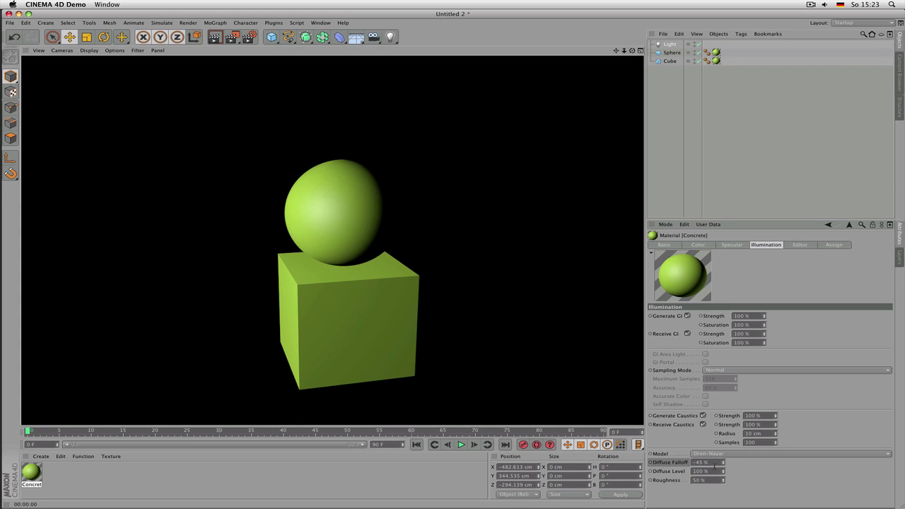
{"action": "double_click", "coordinate": [708, 463]}
{"action": "type", "text": "48"}
{"action": "key", "text": "Return"}
{"action": "key", "text": "super+r"}
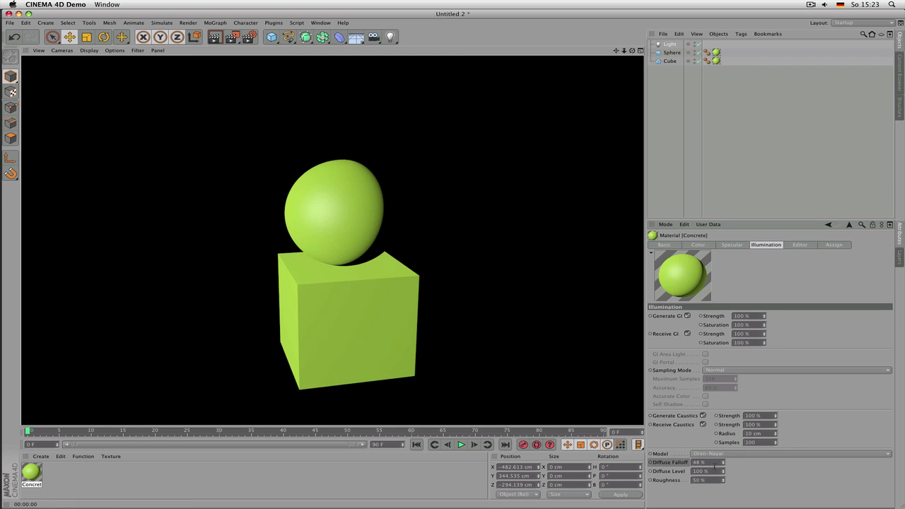
{"action": "double_click", "coordinate": [707, 462]}
{"action": "type", "text": "0"}
{"action": "key", "text": "Return"}
{"action": "key", "text": "super+r"}
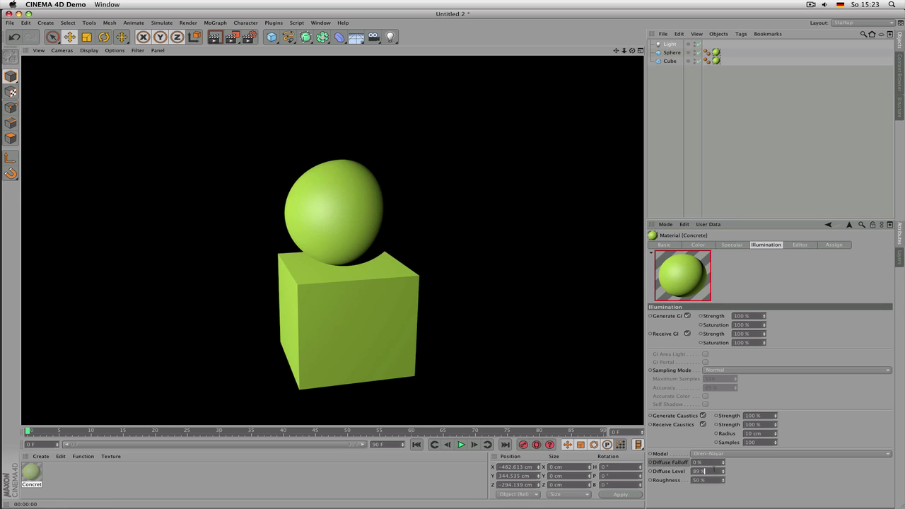
Test lower and higher Diffuse Level values with the spinner, re-rendering after each change
{"action": "left_click_drag", "start_coordinate": [715, 470], "coordinate": [711, 473]}
{"action": "key", "text": "super+r"}
{"action": "key", "text": "super+r"}
{"action": "key", "text": "super+r"}
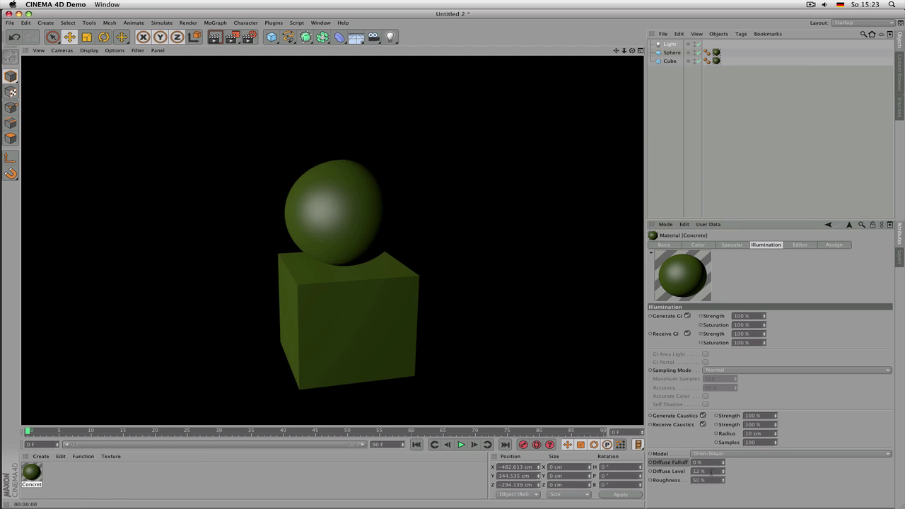
{"action": "left_click_drag", "start_coordinate": [711, 471], "coordinate": [711, 471]}
{"action": "key", "text": "super+r"}
{"action": "key", "text": "super+r"}
{"action": "left_click_drag", "start_coordinate": [723, 472], "coordinate": [724, 472]}
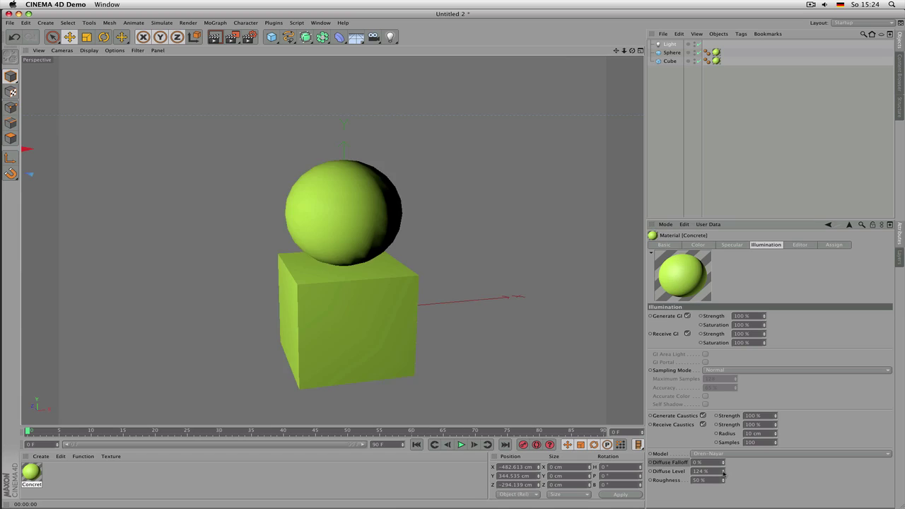
{"action": "key", "text": "super+r"}
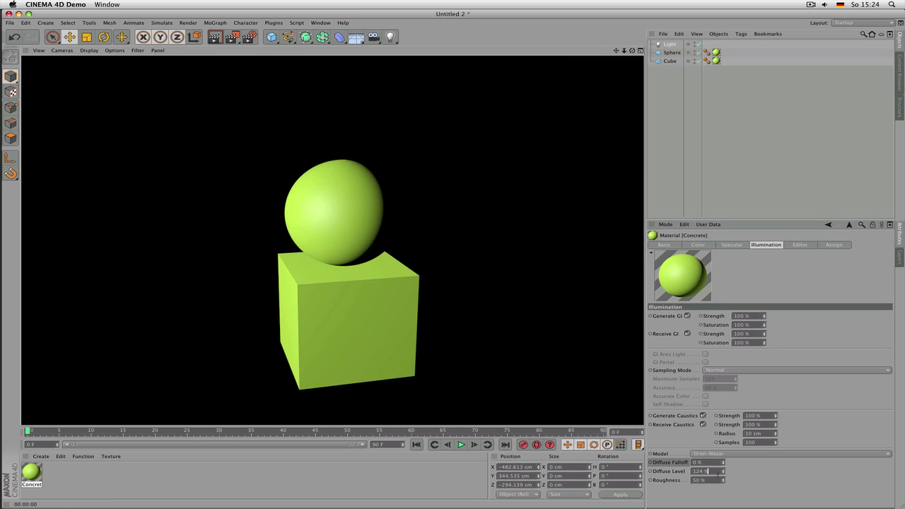
{"action": "left_click_drag", "start_coordinate": [719, 477], "coordinate": [721, 472]}
{"action": "key", "text": "super+r"}
{"action": "key", "text": "super+r"}
{"action": "key", "text": "super+r"}
{"action": "key", "text": "super+r"}
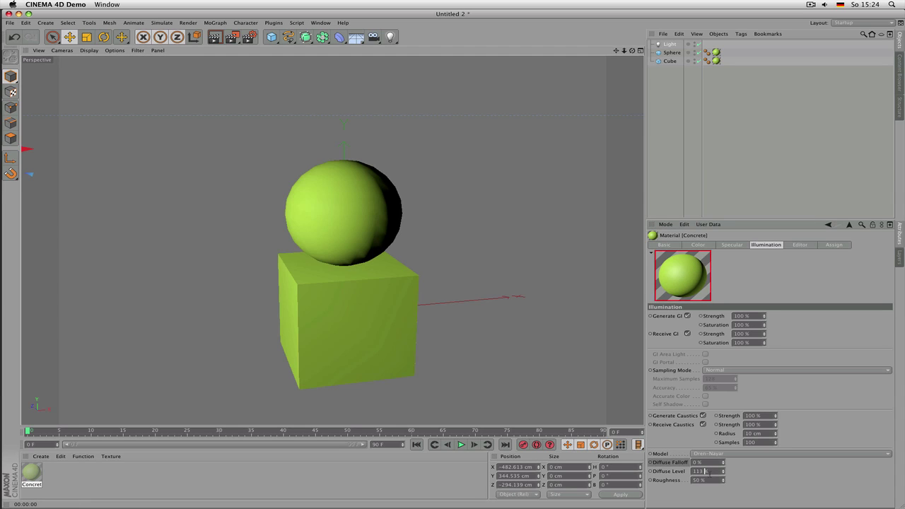
{"action": "key", "text": "super+r"}
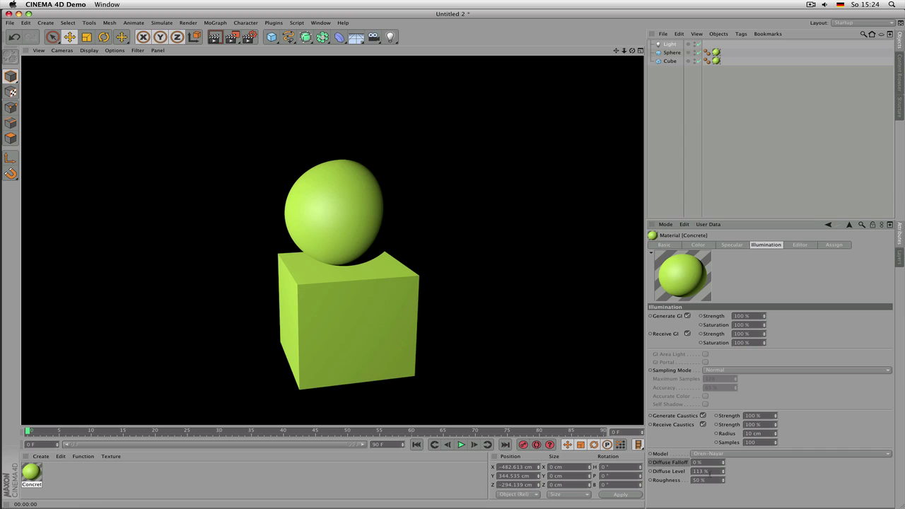
{"action": "left_click_drag", "start_coordinate": [720, 472], "coordinate": [709, 480]}
{"action": "key", "text": "super+r"}
{"action": "key", "text": "super+r"}
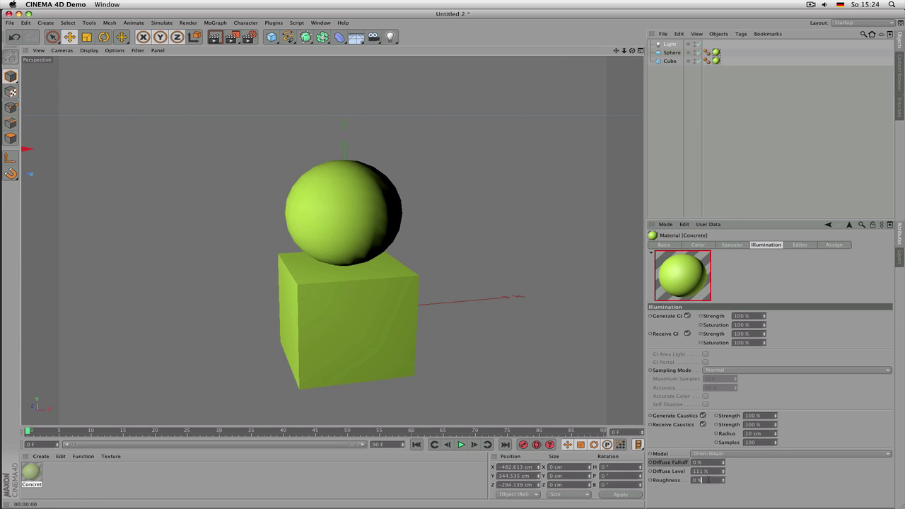
{"action": "key", "text": "super+r"}
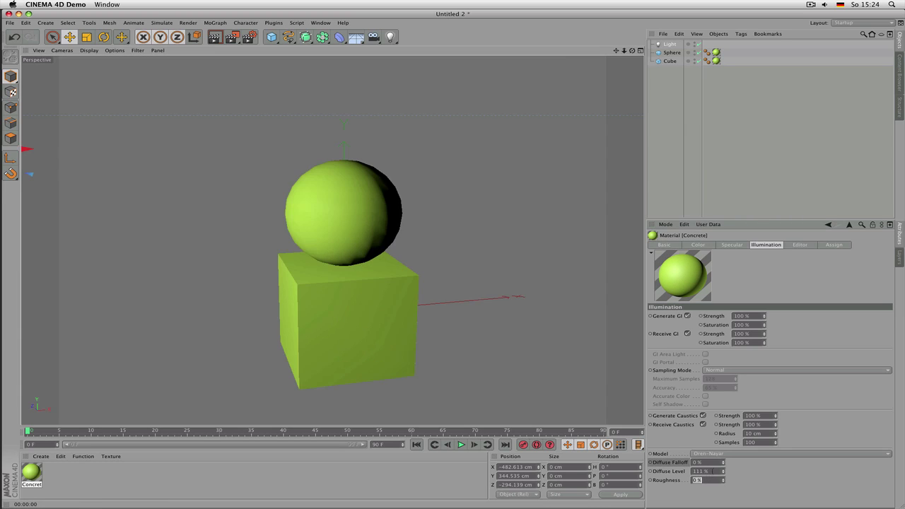
Reset Diffuse Level to 100 % and render the viewport
{"action": "left_click", "coordinate": [708, 471]}
{"action": "type", "text": "0"}
{"action": "key", "text": "Return"}
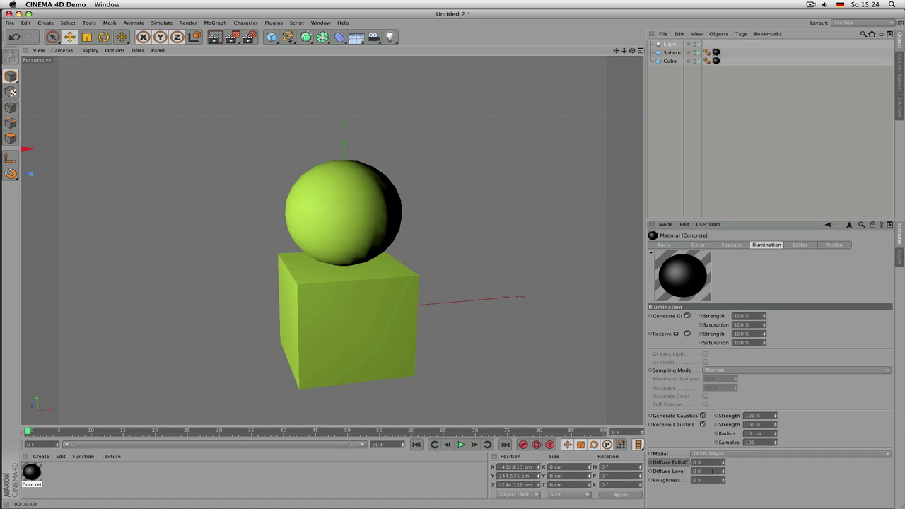
{"action": "left_click", "coordinate": [713, 471]}
{"action": "type", "text": "100"}
{"action": "key", "text": "Return"}
{"action": "key", "text": "super+r"}
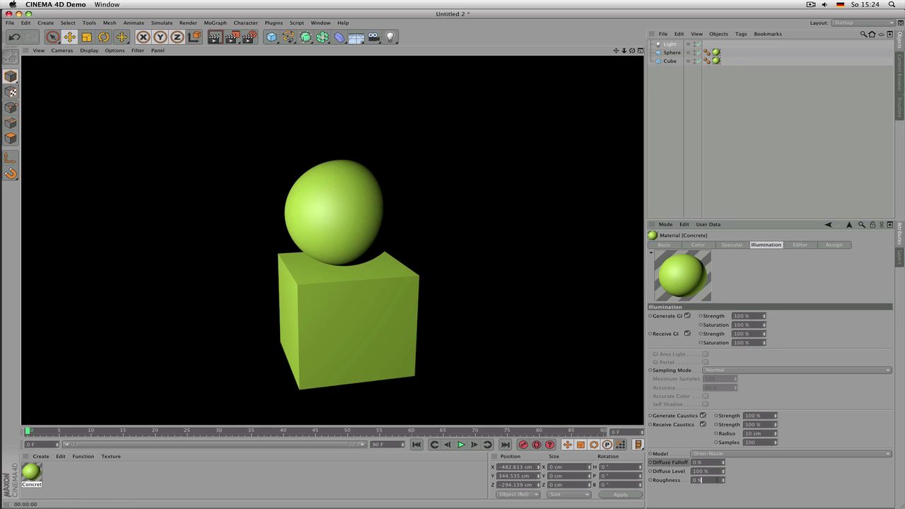
Set Roughness to 95 %, then fine-tune it to 79 % while re-rendering
{"action": "type", "text": "95"}
{"action": "key", "text": "Return"}
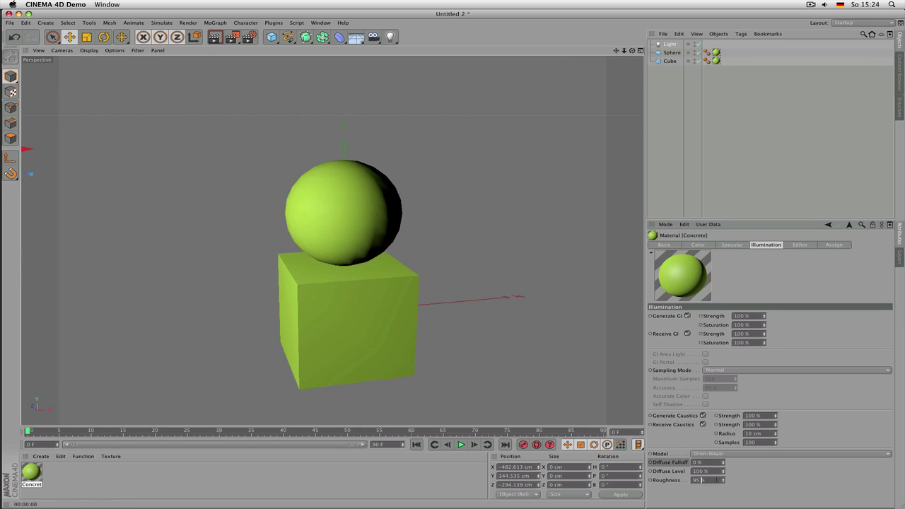
{"action": "key", "text": "super+r"}
{"action": "left_click_drag", "start_coordinate": [718, 480], "coordinate": [723, 481]}
{"action": "key", "text": "super+r"}
{"action": "key", "text": "super+r"}
{"action": "key", "text": "super+r"}
{"action": "key", "text": "super+r"}
{"action": "key", "text": "super+r"}
{"action": "key", "text": "super+r"}
{"action": "key", "text": "super+r"}
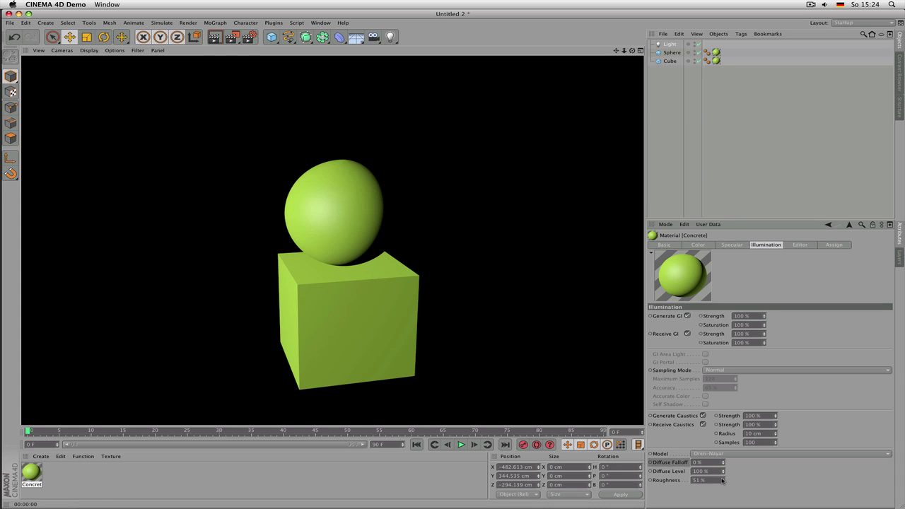
{"action": "key", "text": "super+r"}
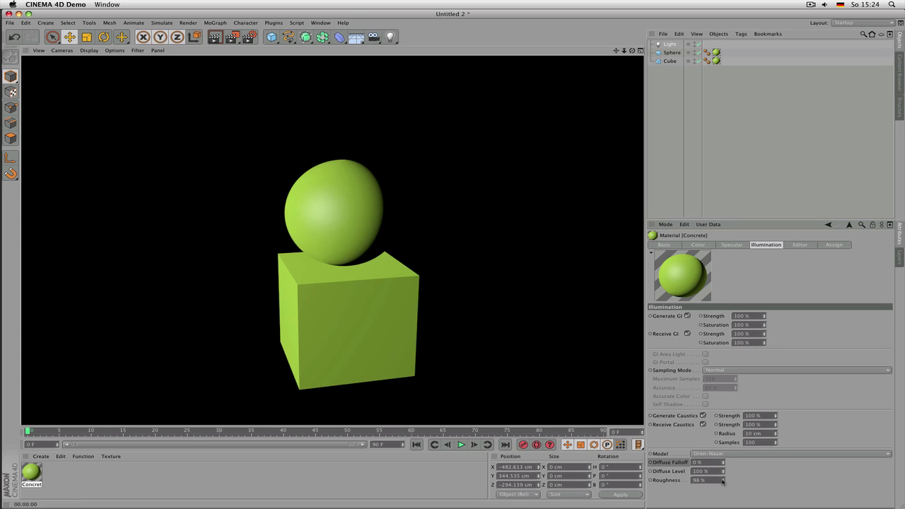
{"action": "left_click_drag", "start_coordinate": [722, 481], "coordinate": [722, 481]}
{"action": "key", "text": "super+r"}
{"action": "key", "text": "super+r"}
Set Diffuse Falloff to 10 %
{"action": "left_click", "coordinate": [698, 462]}
{"action": "type", "text": "10"}
{"action": "key", "text": "Return"}
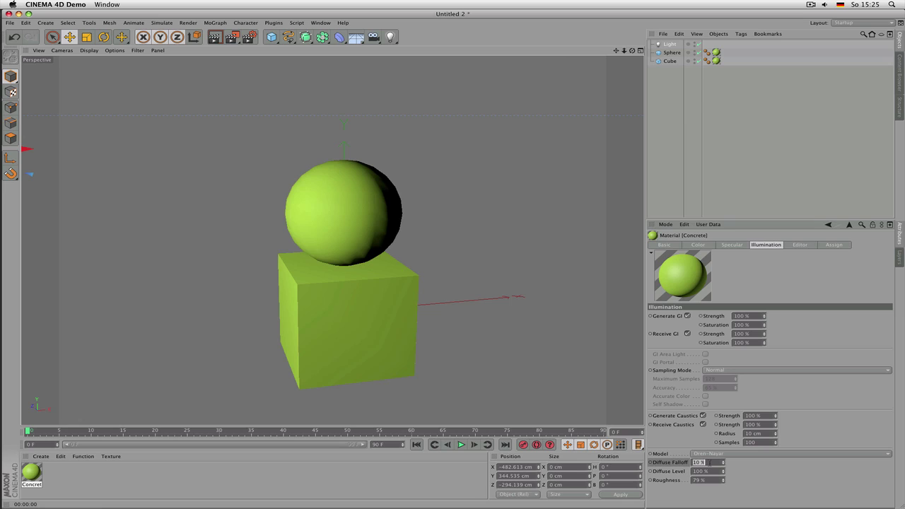
Switch the shading model to Phong and set Diffuse Falloff to 0 %
{"action": "left_click", "coordinate": [713, 453]}
{"action": "left_click", "coordinate": [713, 461]}
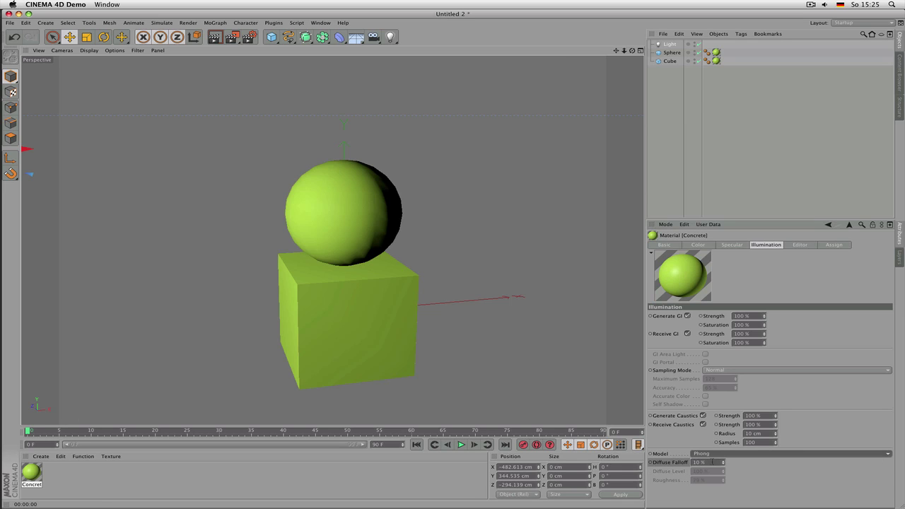
{"action": "left_click", "coordinate": [714, 462]}
{"action": "type", "text": "0"}
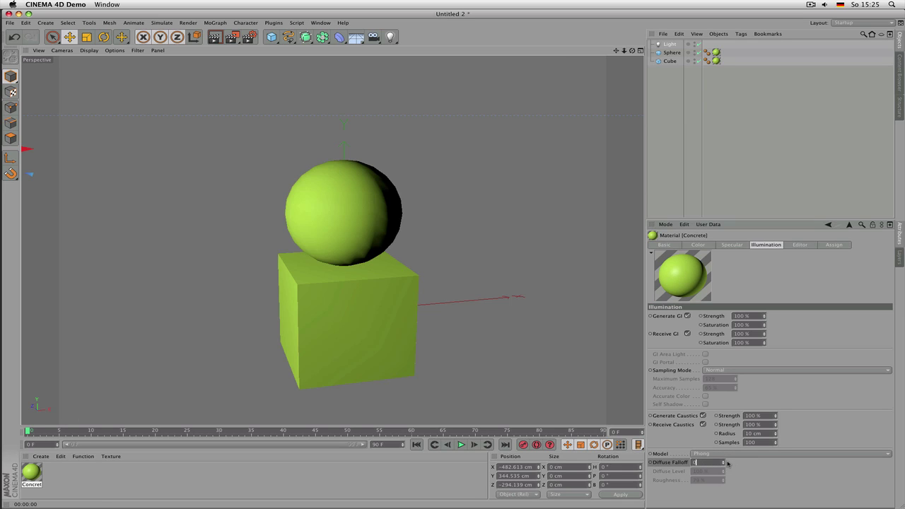
{"action": "key", "text": "Return"}
Switch to Oren-Nayar and set Roughness to 0 %
{"action": "left_click", "coordinate": [714, 454]}
{"action": "left_click", "coordinate": [714, 480]}
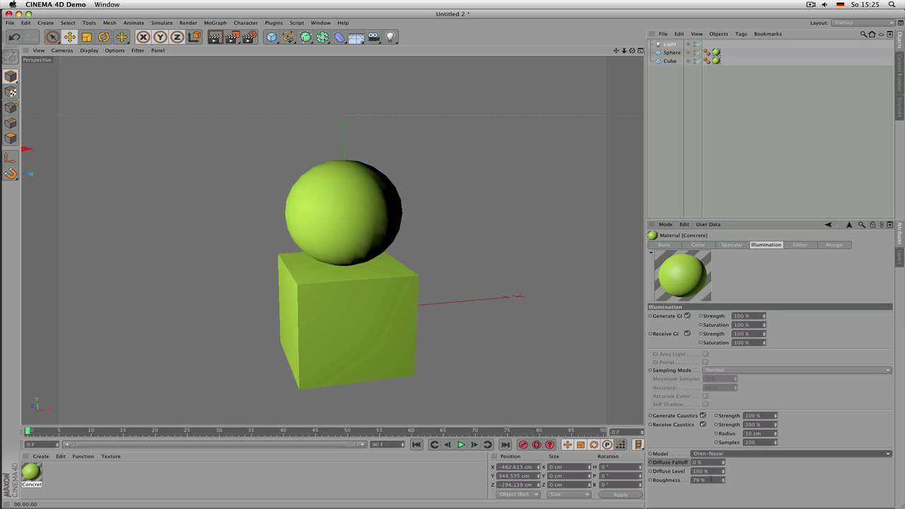
{"action": "left_click", "coordinate": [711, 480]}
{"action": "type", "text": "0"}
{"action": "left_click", "coordinate": [714, 471]}
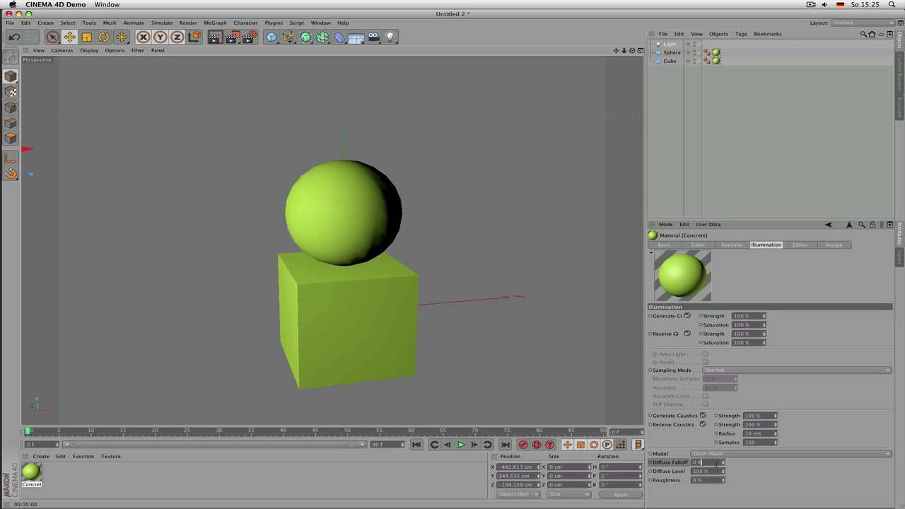
Compare Phong and Oren-Nayar, settle on Oren-Nayar, and show the Color settings
{"action": "left_click", "coordinate": [720, 455]}
{"action": "left_click", "coordinate": [716, 460]}
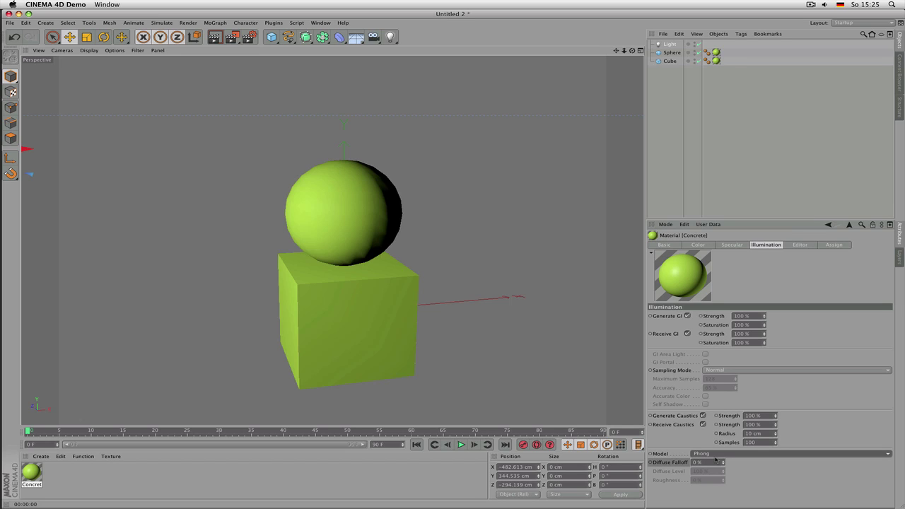
{"action": "left_click", "coordinate": [716, 455]}
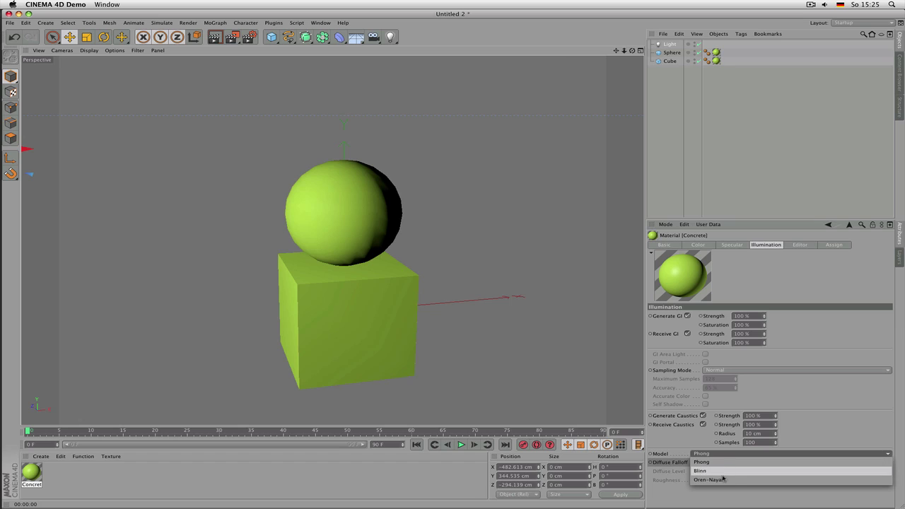
{"action": "left_click", "coordinate": [721, 480]}
{"action": "left_click", "coordinate": [732, 457]}
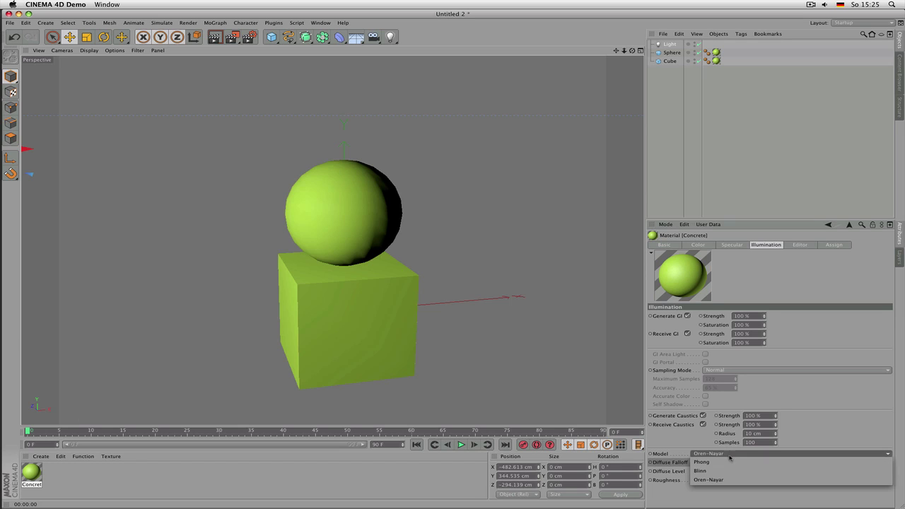
{"action": "left_click", "coordinate": [724, 464]}
{"action": "left_click", "coordinate": [728, 455]}
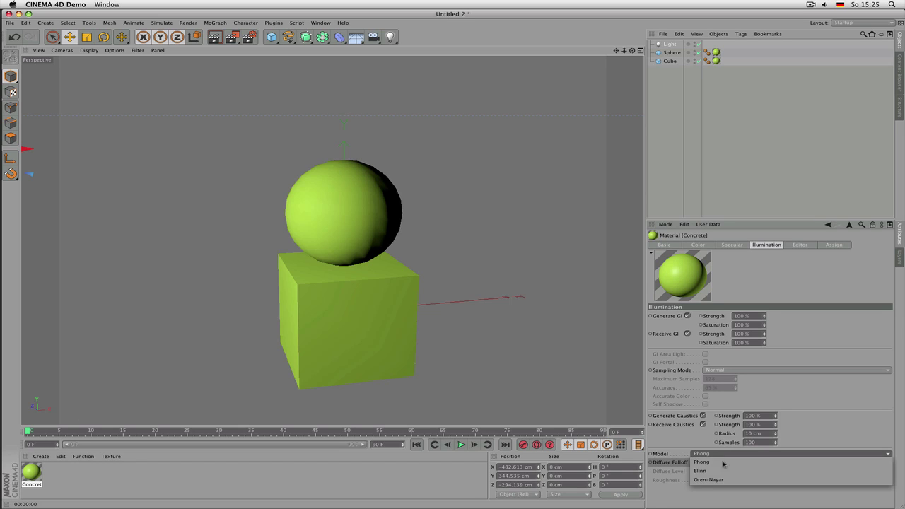
{"action": "left_click", "coordinate": [712, 480]}
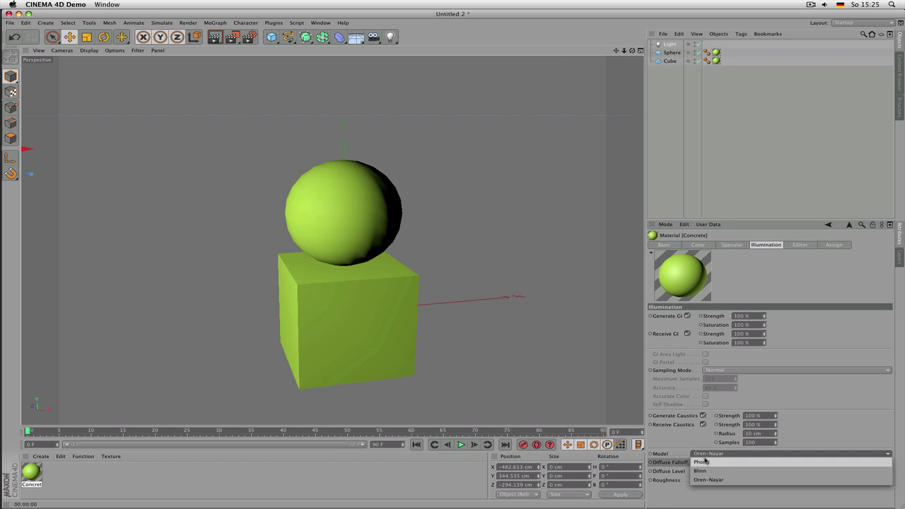
{"action": "left_click", "coordinate": [693, 245]}
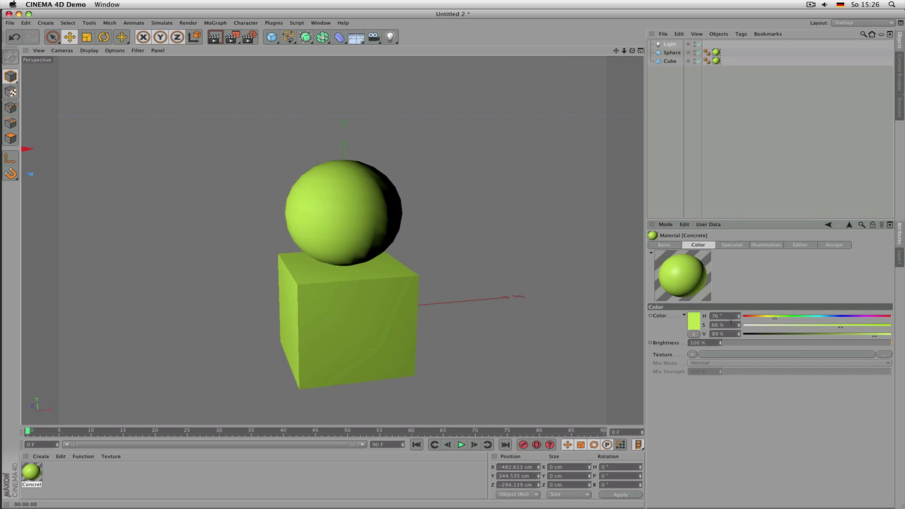
Shift the material hue to about 109° and open the Color Picker
{"action": "mouse_move", "coordinate": [775, 319]}
{"action": "left_mouse_down"}
{"action": "mouse_move", "coordinate": [831, 321]}
{"action": "mouse_move", "coordinate": [764, 319]}
{"action": "mouse_move", "coordinate": [787, 319]}
{"action": "left_mouse_up"}
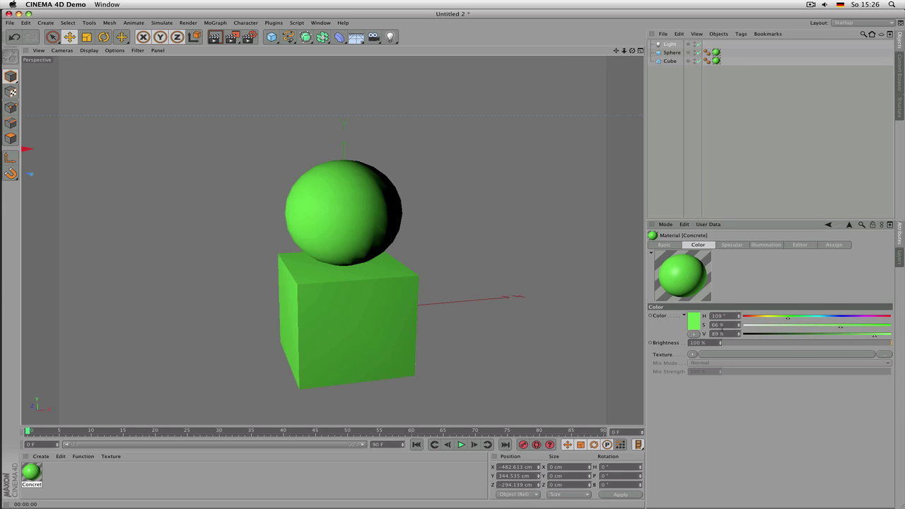
{"action": "left_click", "coordinate": [694, 324]}
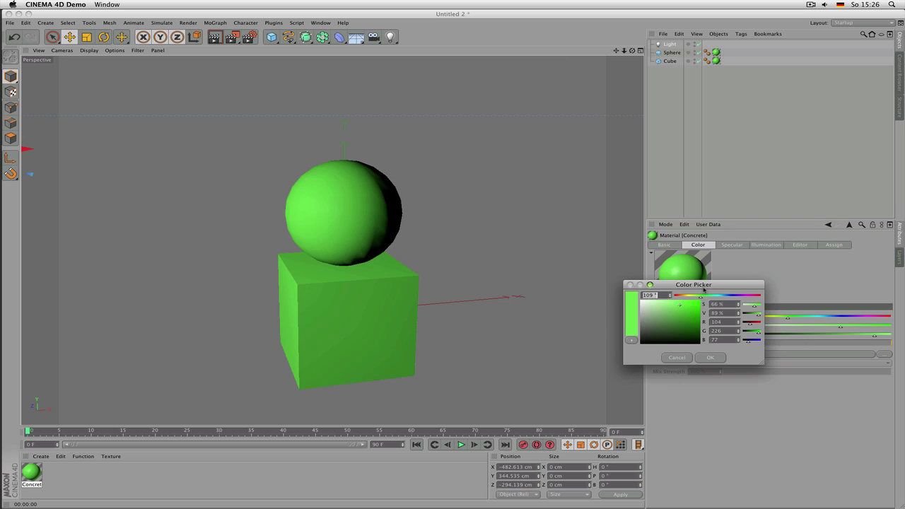
Move the Color Picker aside and shift the colour toward yellow
{"action": "left_click_drag", "start_coordinate": [700, 285], "coordinate": [514, 243]}
{"action": "mouse_move", "coordinate": [508, 284]}
{"action": "left_mouse_down"}
{"action": "mouse_move", "coordinate": [489, 267]}
{"action": "mouse_move", "coordinate": [528, 254]}
{"action": "left_mouse_up"}
{"action": "left_click", "coordinate": [508, 254]}
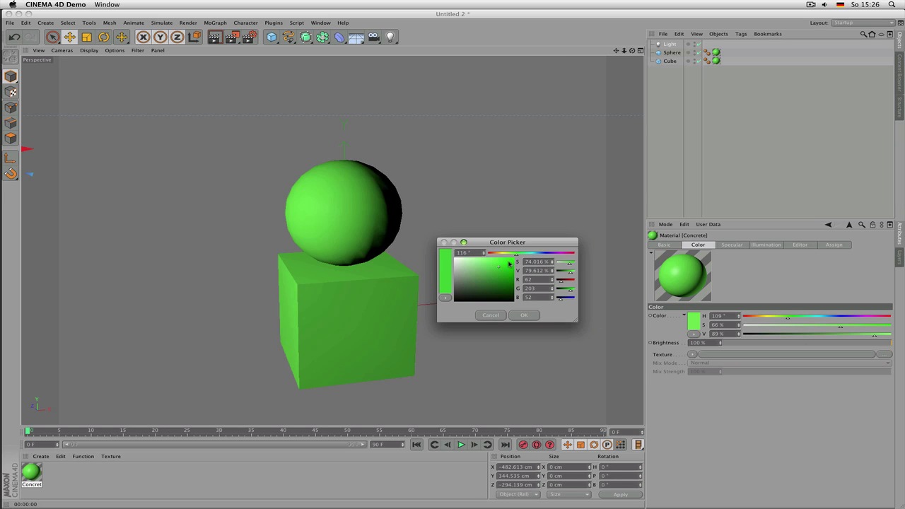
{"action": "left_click_drag", "start_coordinate": [514, 257], "coordinate": [502, 257]}
Try the Color Table, Quick Storage and HSV display modes of the picker
{"action": "left_click", "coordinate": [446, 298]}
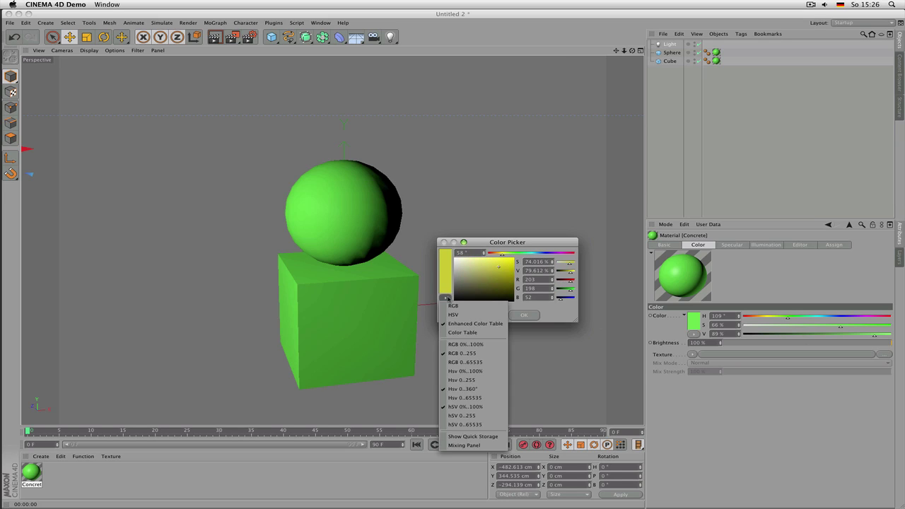
{"action": "left_click", "coordinate": [462, 332]}
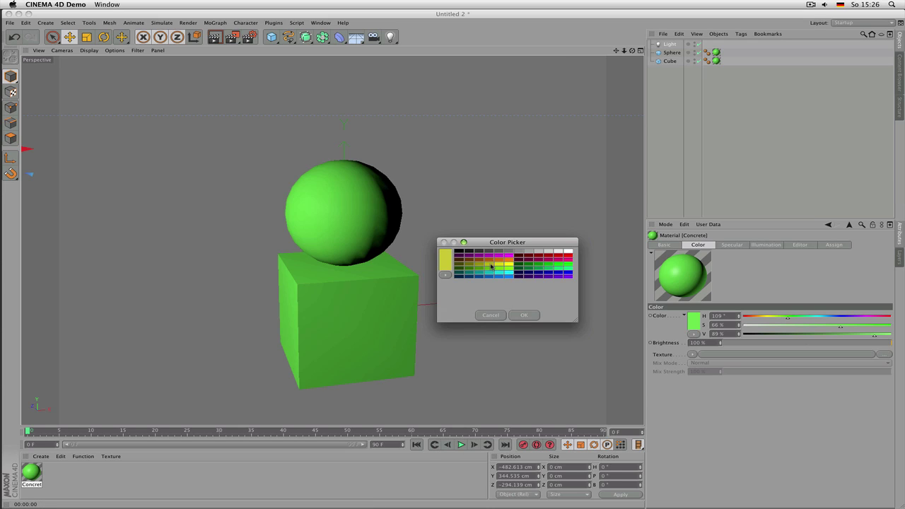
{"action": "left_click", "coordinate": [450, 276]}
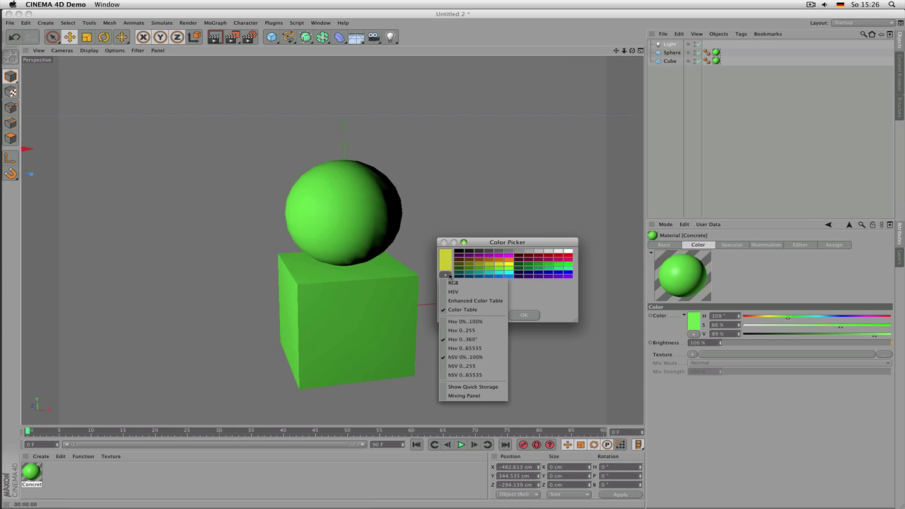
{"action": "left_click", "coordinate": [497, 386]}
{"action": "left_click", "coordinate": [450, 276]}
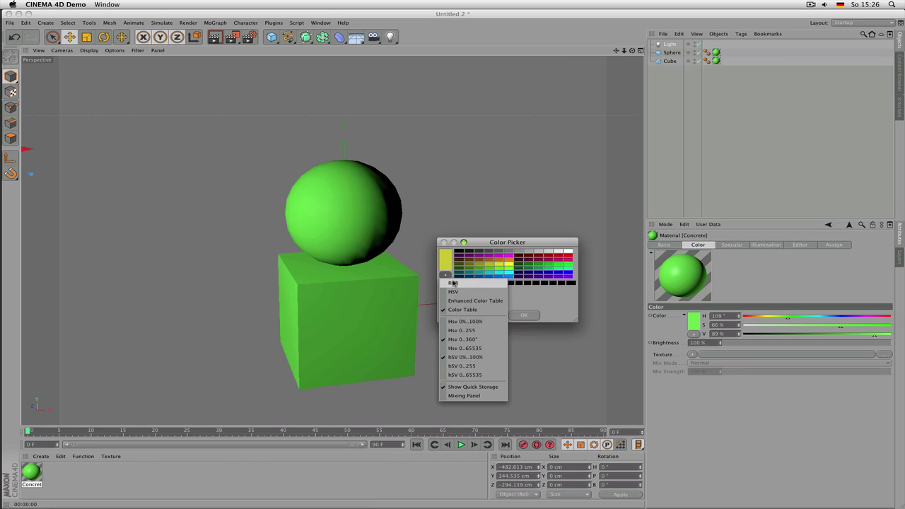
{"action": "left_click", "coordinate": [458, 292]}
{"action": "left_click", "coordinate": [446, 271]}
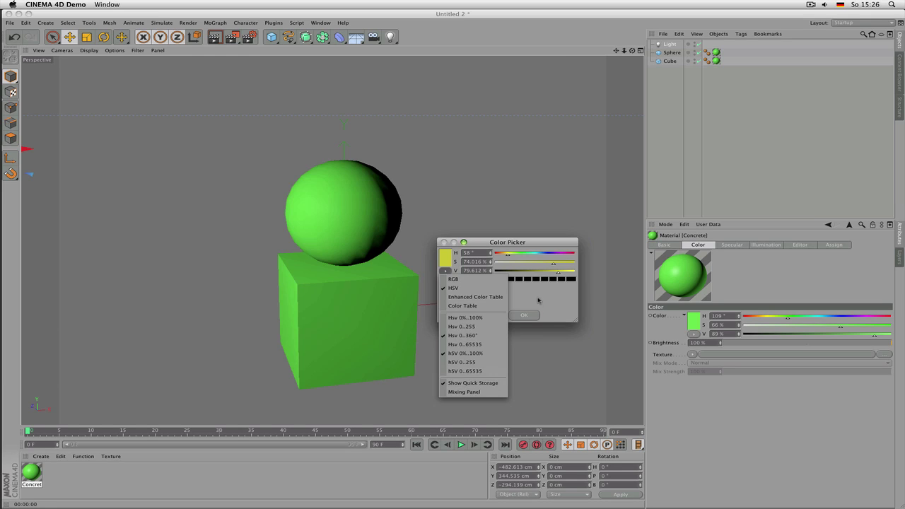
{"action": "left_click", "coordinate": [536, 297]}
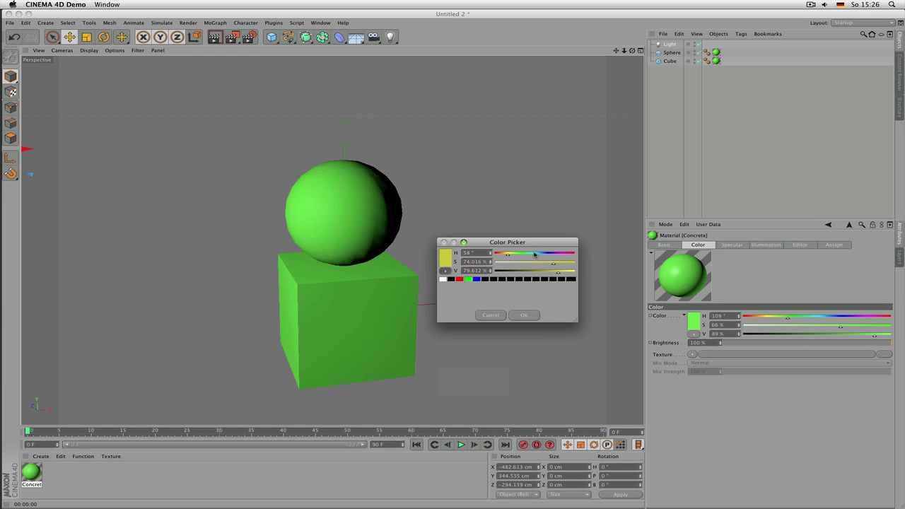
Store a cyan 175° colour in quick storage and pick red-orange from the Mixing Panel
{"action": "left_click", "coordinate": [534, 256]}
{"action": "left_click_drag", "start_coordinate": [452, 260], "coordinate": [486, 281]}
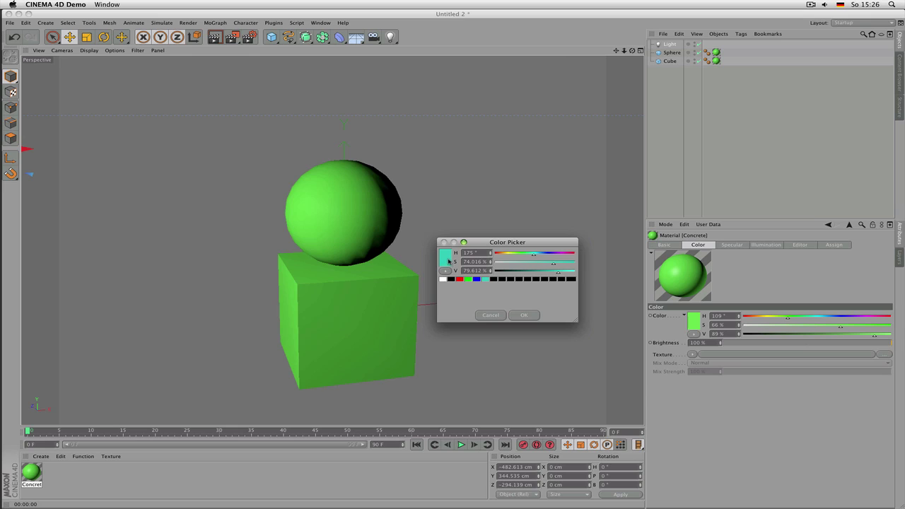
{"action": "left_click_drag", "start_coordinate": [448, 261], "coordinate": [487, 284]}
{"action": "left_click", "coordinate": [447, 271]}
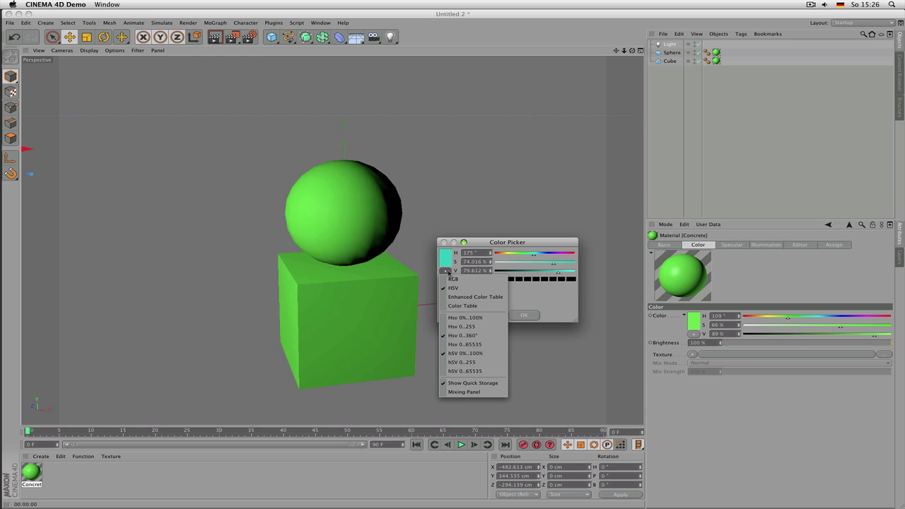
{"action": "left_click", "coordinate": [489, 391]}
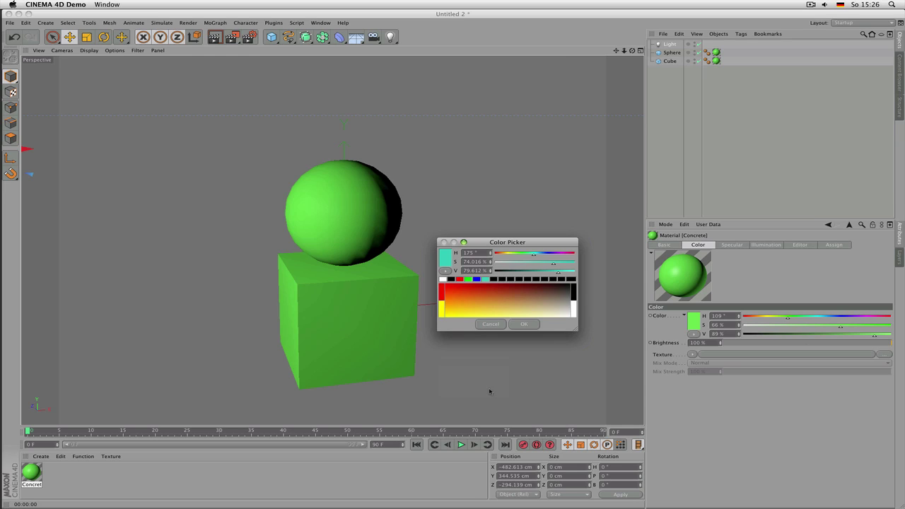
{"action": "mouse_move", "coordinate": [527, 293]}
{"action": "left_mouse_down"}
{"action": "mouse_move", "coordinate": [456, 295]}
{"action": "mouse_move", "coordinate": [542, 307]}
{"action": "mouse_move", "coordinate": [499, 307]}
{"action": "mouse_move", "coordinate": [520, 303]}
{"action": "left_mouse_up"}
Hide the mixing panel and quick storage, shrink the dialog, and apply the brown colour
{"action": "left_click", "coordinate": [444, 270]}
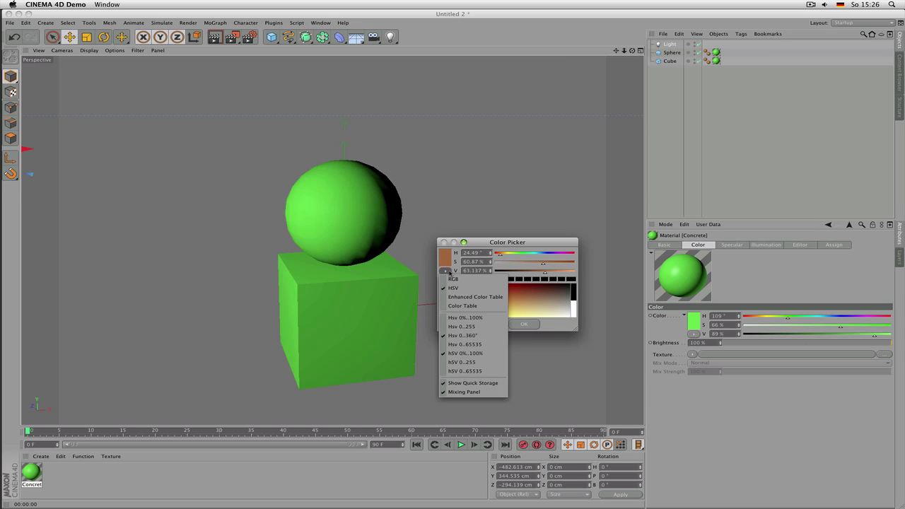
{"action": "left_click", "coordinate": [465, 392]}
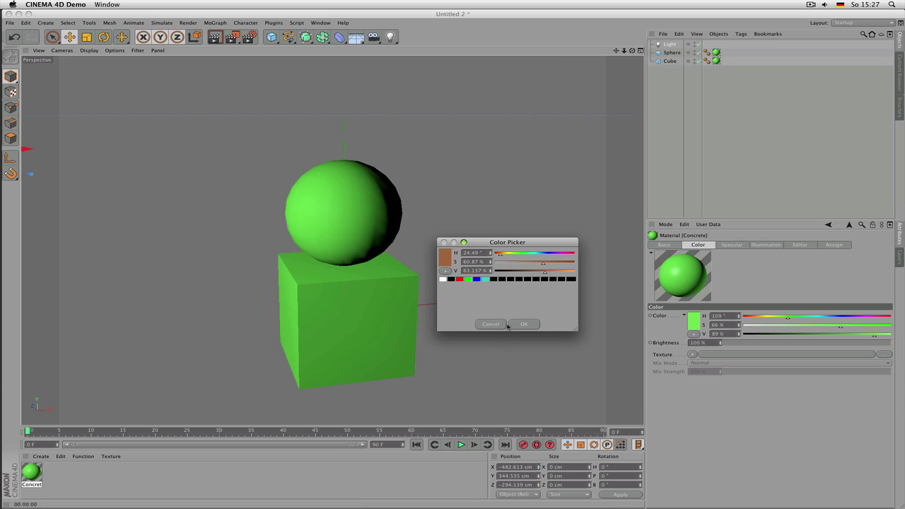
{"action": "left_click", "coordinate": [444, 270]}
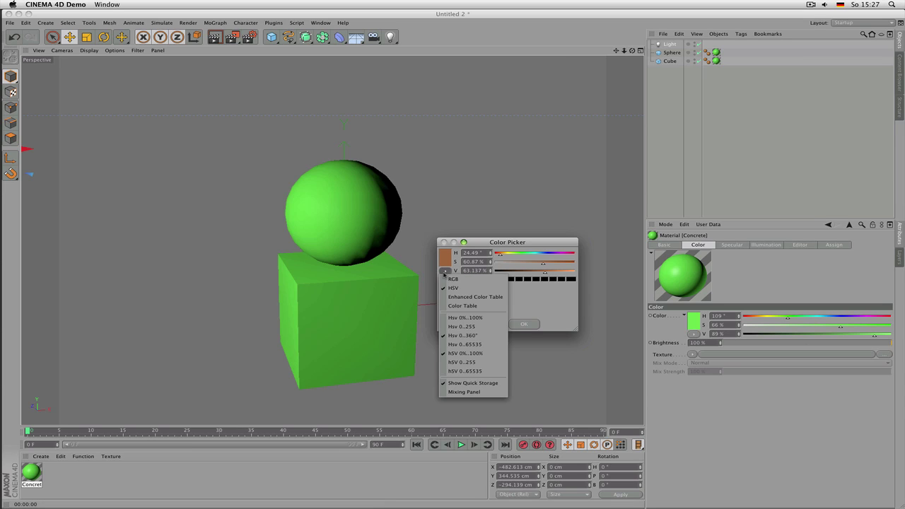
{"action": "left_click", "coordinate": [488, 383]}
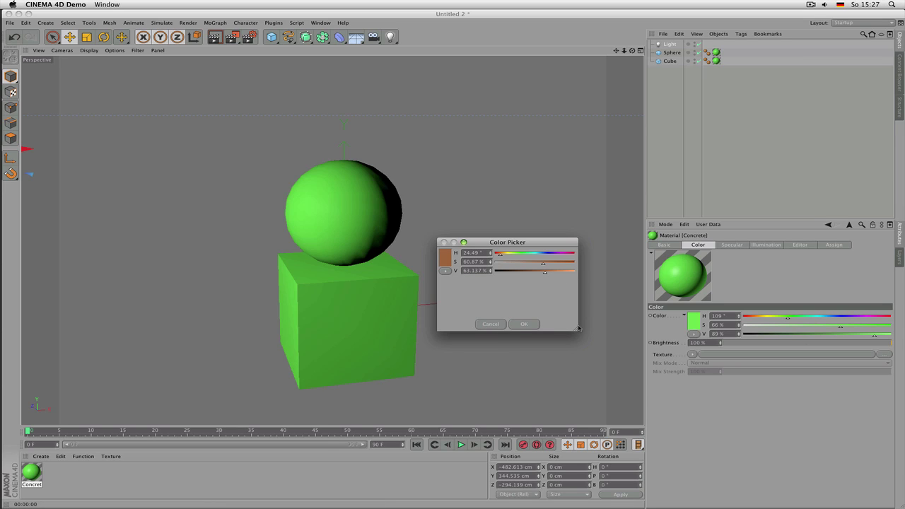
{"action": "left_click_drag", "start_coordinate": [577, 329], "coordinate": [572, 285]}
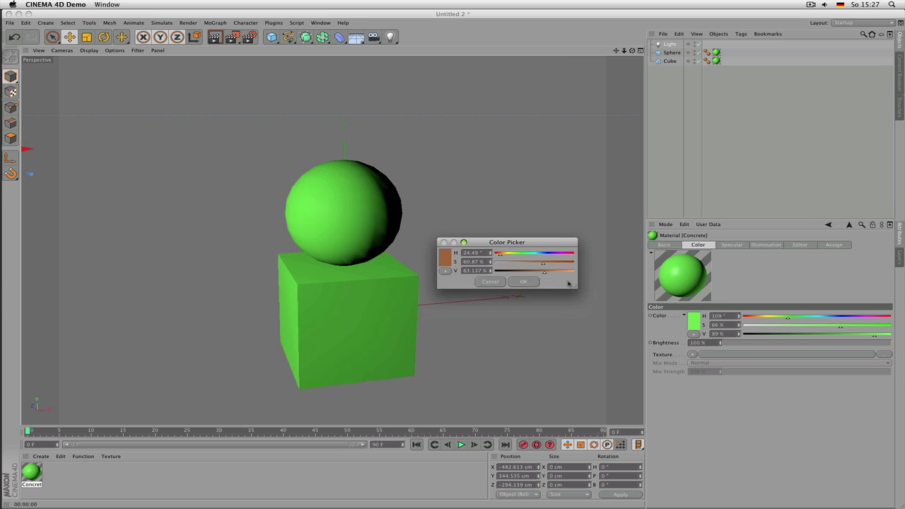
{"action": "left_click", "coordinate": [521, 283]}
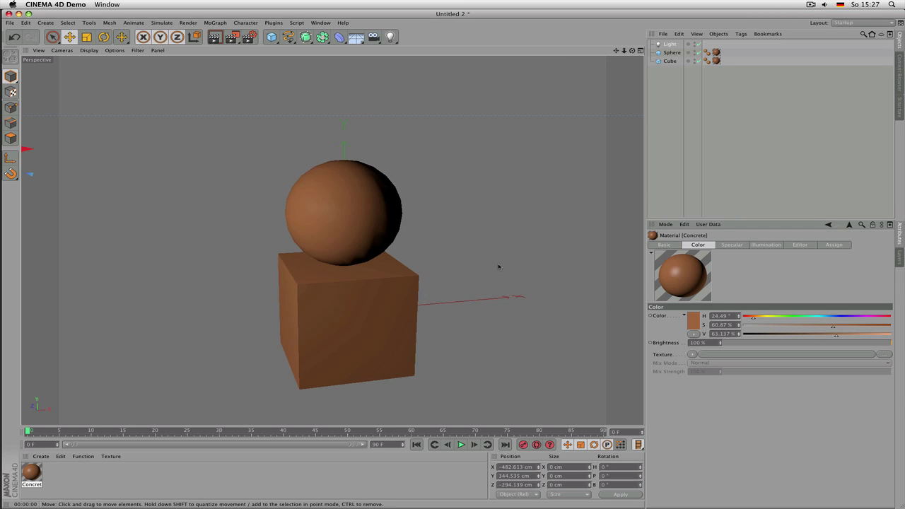
{"action": "scroll", "coordinate": [499, 267], "scroll_direction": "down", "scroll_amount": 2}
{"action": "key", "text": "super+r"}
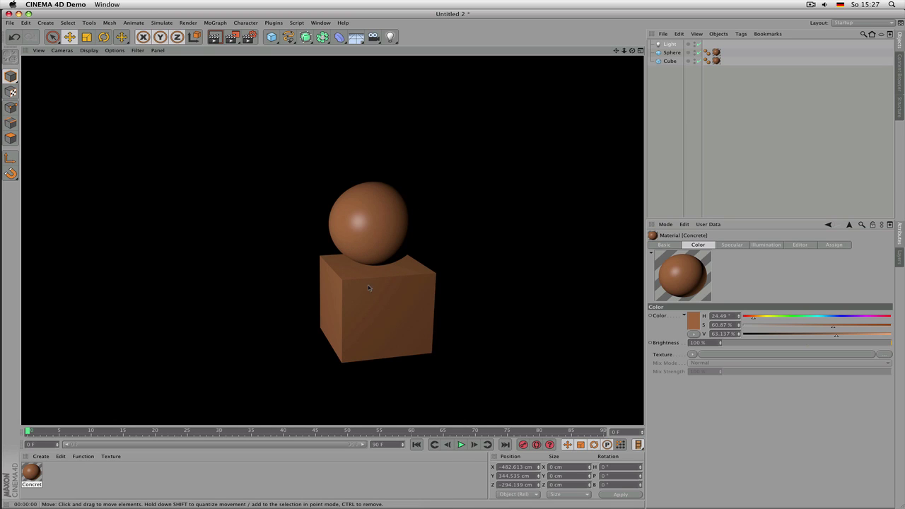
{"action": "scroll", "coordinate": [370, 279], "scroll_direction": "up", "scroll_amount": 4}
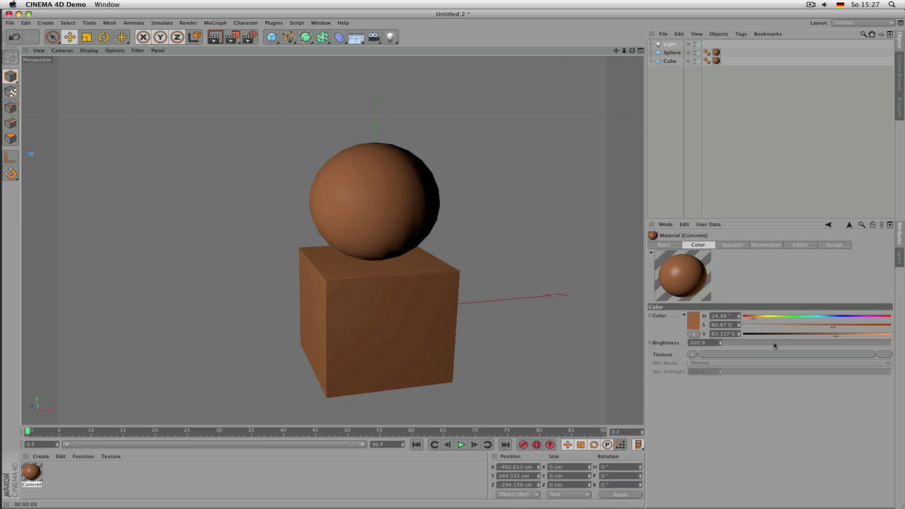
Test dark, 100 % and above-100 % Brightness values with viewport renders
{"action": "left_click_drag", "start_coordinate": [773, 345], "coordinate": [722, 344]}
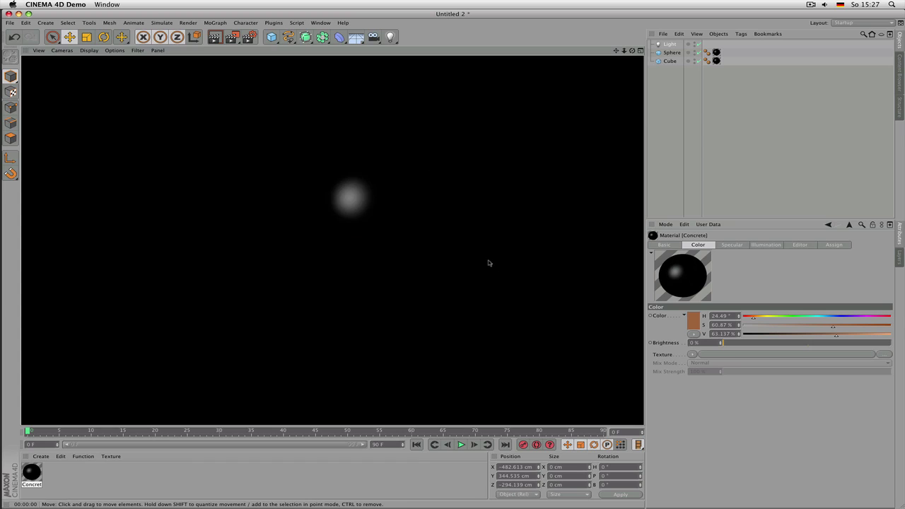
{"action": "left_click_drag", "start_coordinate": [740, 344], "coordinate": [863, 343]}
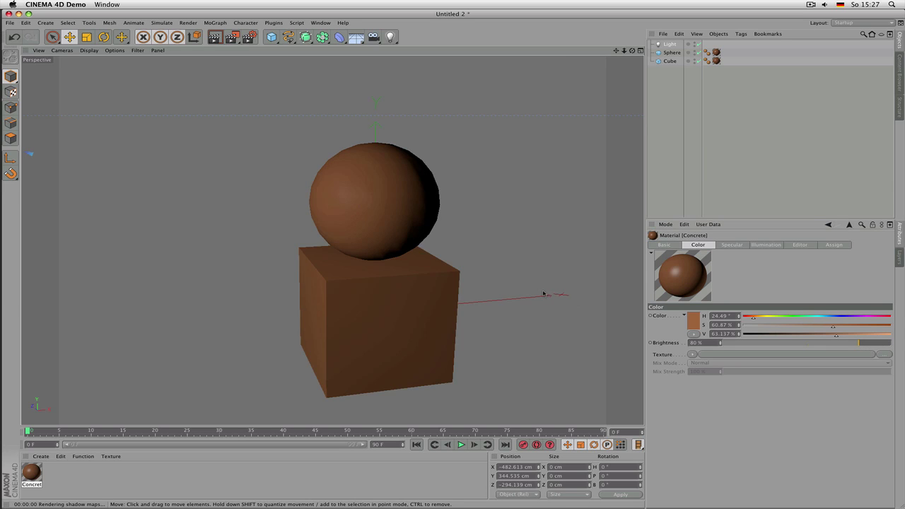
{"action": "key", "text": "ctrl+r"}
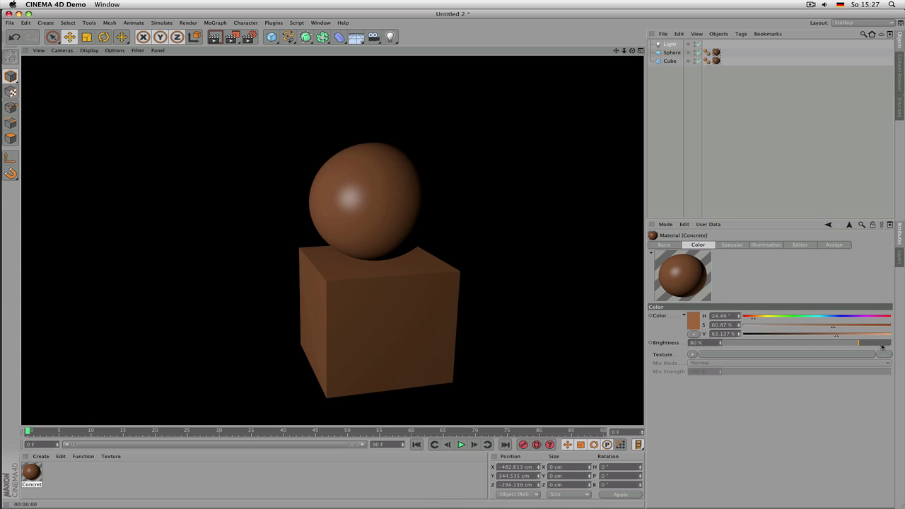
{"action": "left_click_drag", "start_coordinate": [879, 348], "coordinate": [897, 346]}
{"action": "key", "text": "ctrl+r"}
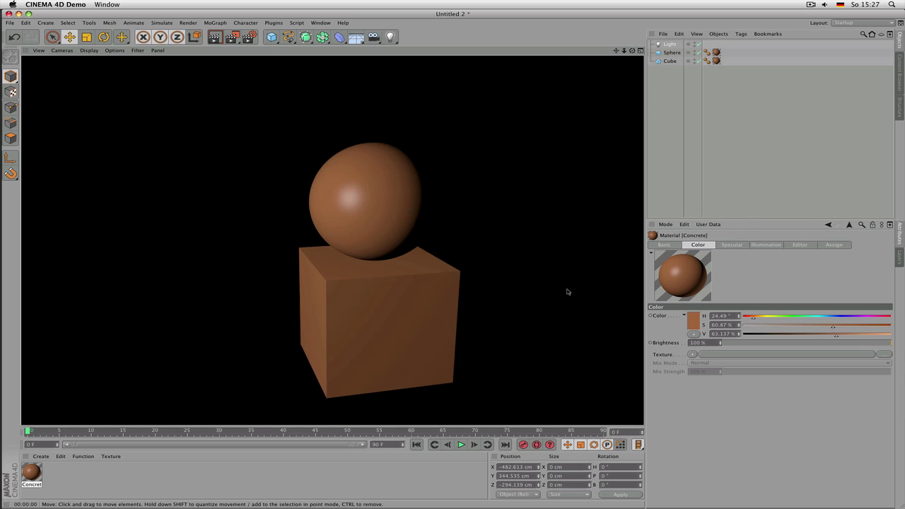
{"action": "left_click_drag", "start_coordinate": [721, 344], "coordinate": [721, 339]}
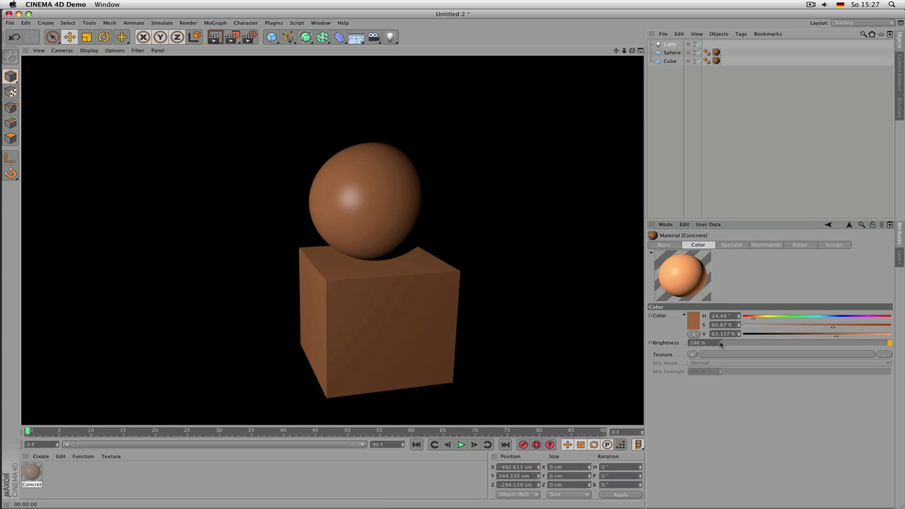
{"action": "key", "text": "ctrl+r"}
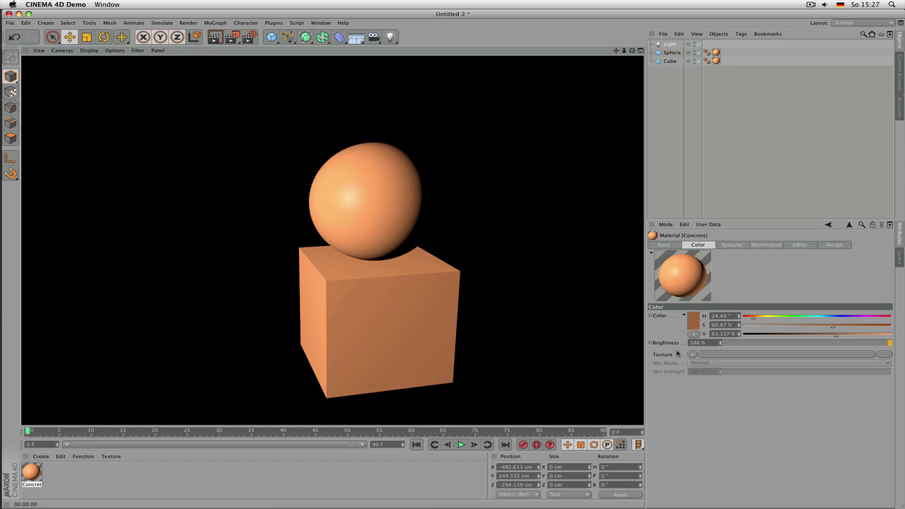
Set the colour's V value to 85 % with Brightness kept at 100 %
{"action": "left_click", "coordinate": [701, 344]}
{"action": "type", "text": "100"}
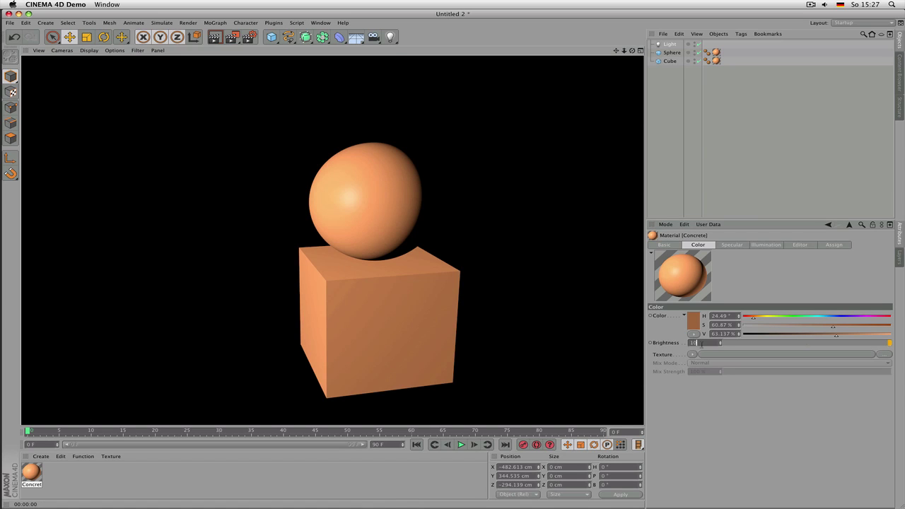
{"action": "key", "text": "Return"}
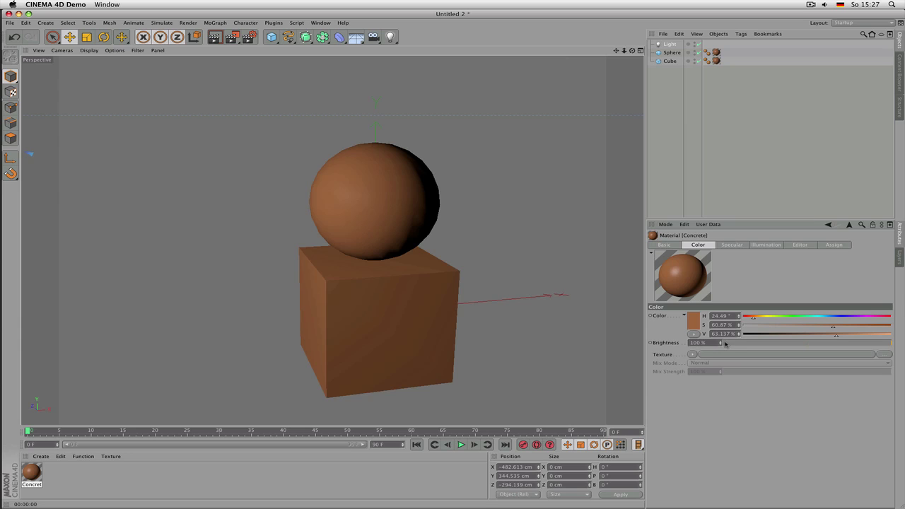
{"action": "left_click_drag", "start_coordinate": [804, 338], "coordinate": [869, 338]}
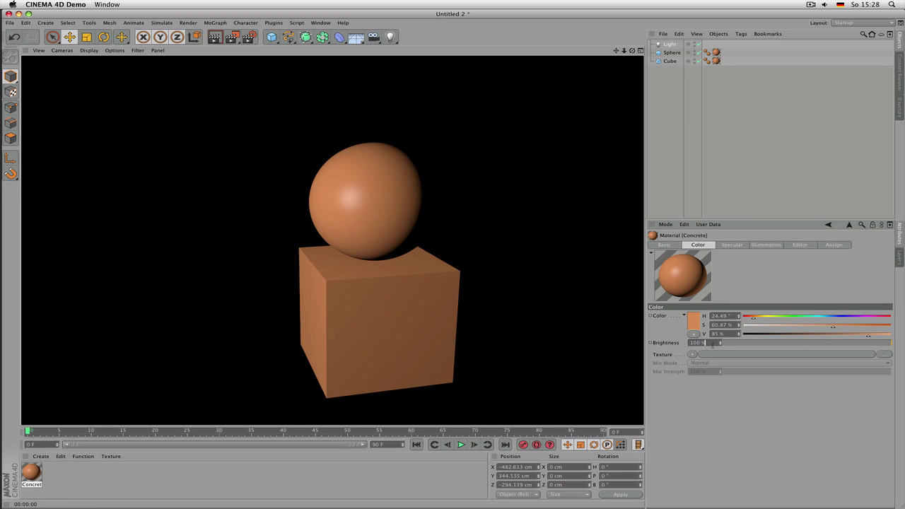
{"action": "left_click_drag", "start_coordinate": [713, 344], "coordinate": [713, 319]}
{"action": "type", "text": "100"}
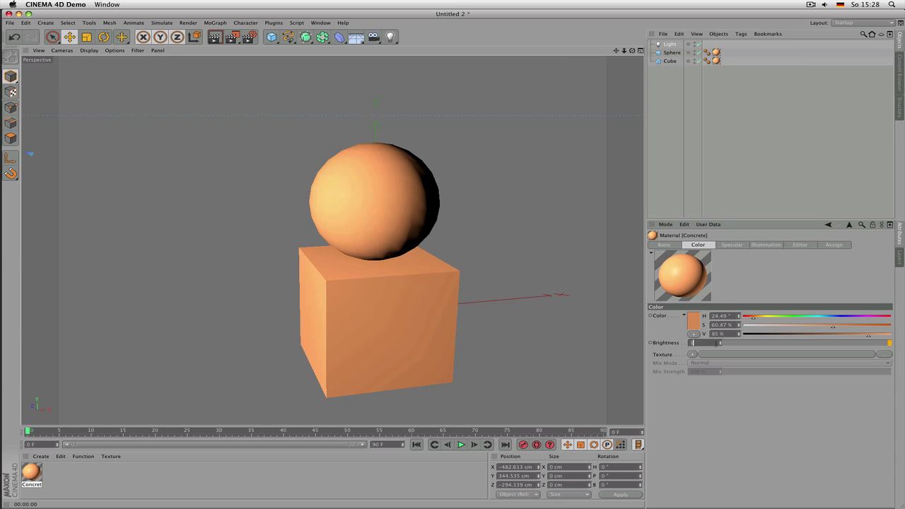
{"action": "key", "text": "Return"}
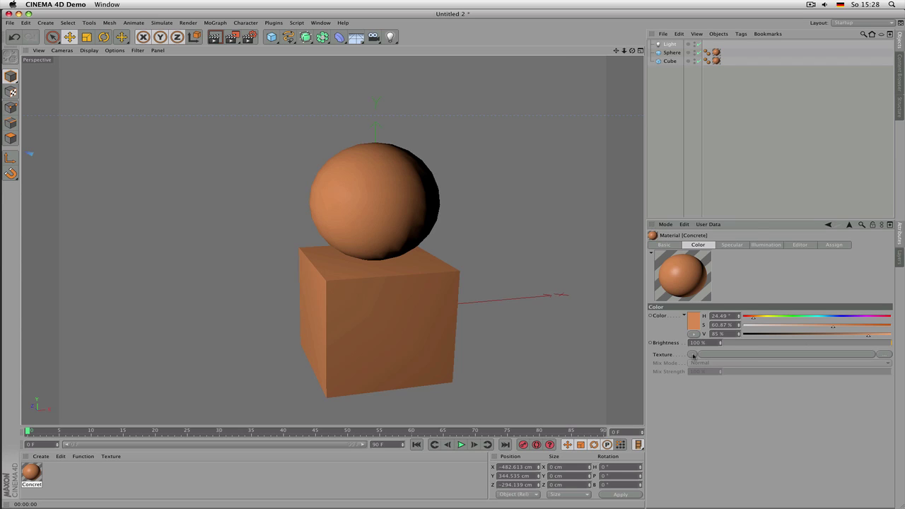
Load a white Color shader into the colour texture channel
{"action": "left_click", "coordinate": [693, 354]}
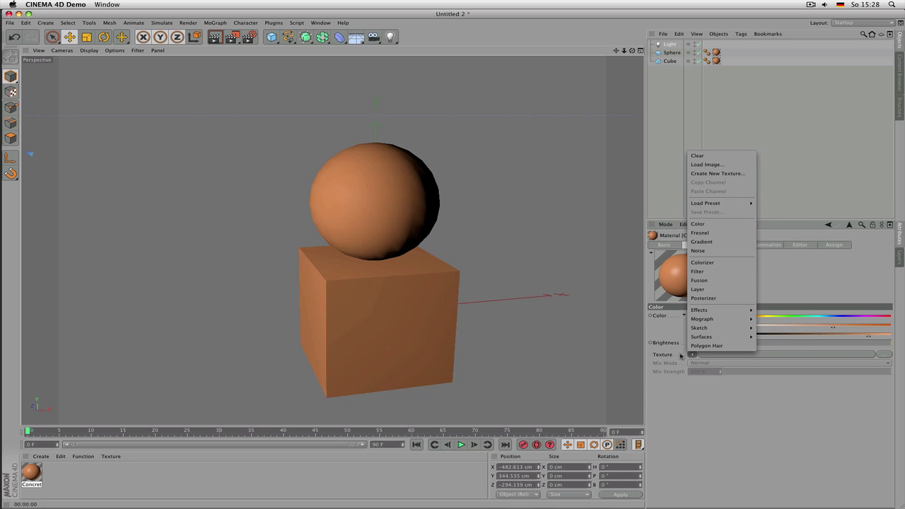
{"action": "left_click", "coordinate": [715, 225]}
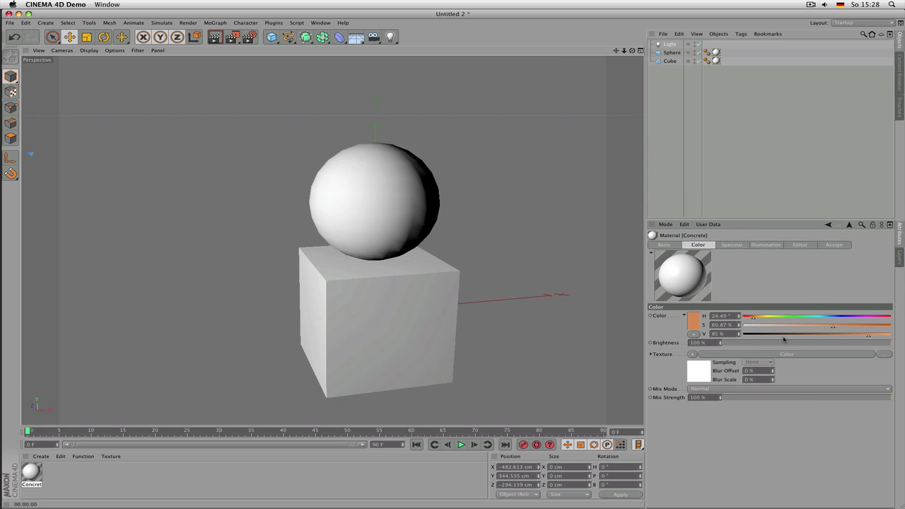
{"action": "left_click", "coordinate": [669, 318]}
Expand and collapse the Texture section's shader settings several times
{"action": "left_click", "coordinate": [650, 355]}
{"action": "left_click", "coordinate": [651, 355]}
{"action": "left_click", "coordinate": [650, 354]}
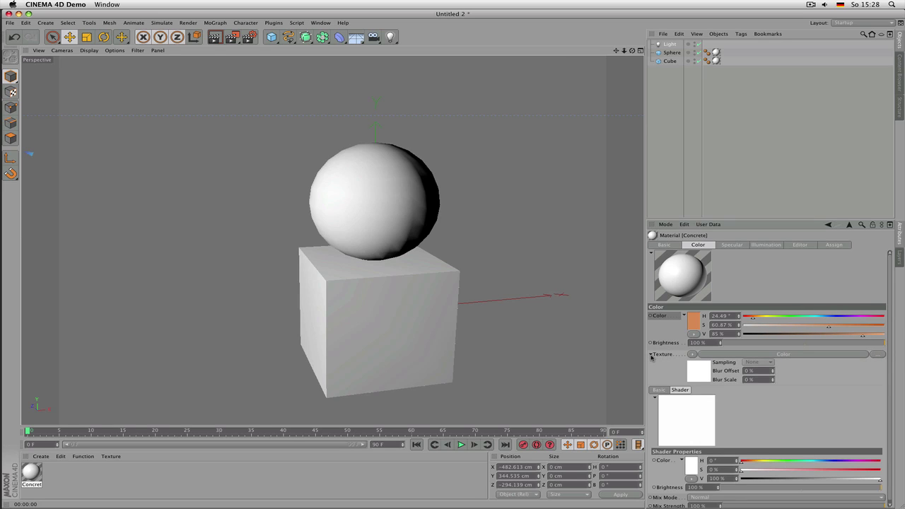
{"action": "left_click", "coordinate": [651, 355]}
{"action": "left_click", "coordinate": [652, 355]}
{"action": "left_click", "coordinate": [651, 356]}
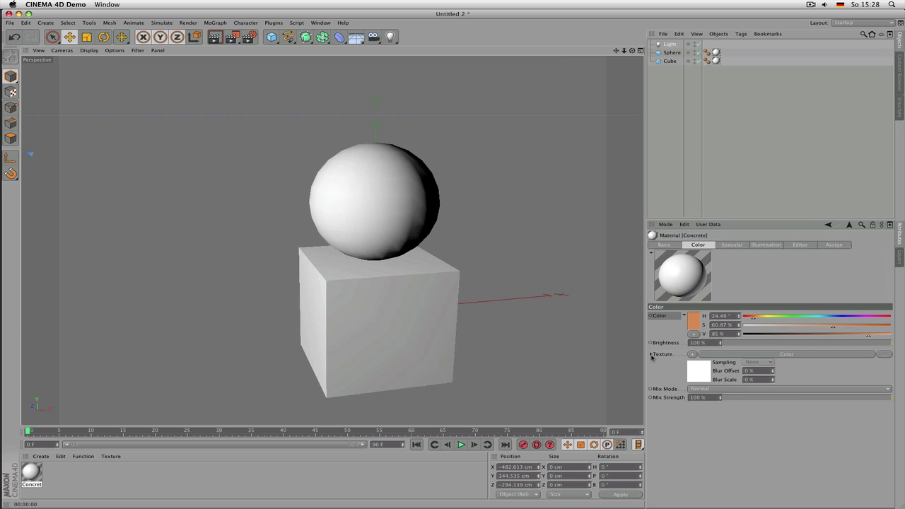
Make the Color shader light blue in its own settings, then return to the material
{"action": "left_click", "coordinate": [800, 356]}
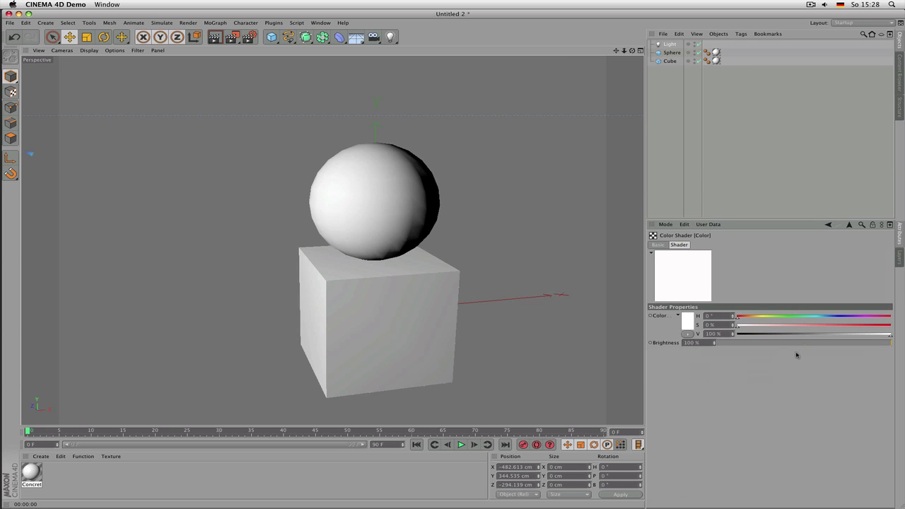
{"action": "left_click_drag", "start_coordinate": [796, 321], "coordinate": [838, 329]}
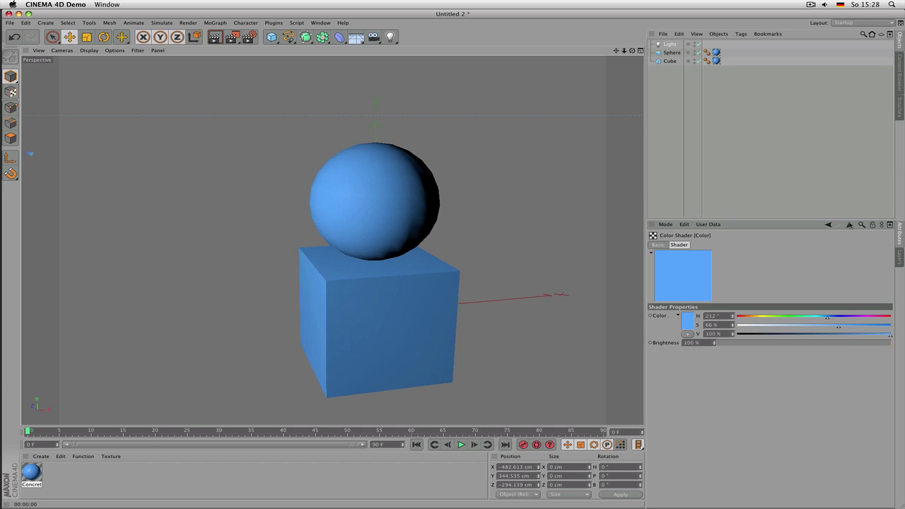
{"action": "left_click", "coordinate": [849, 225]}
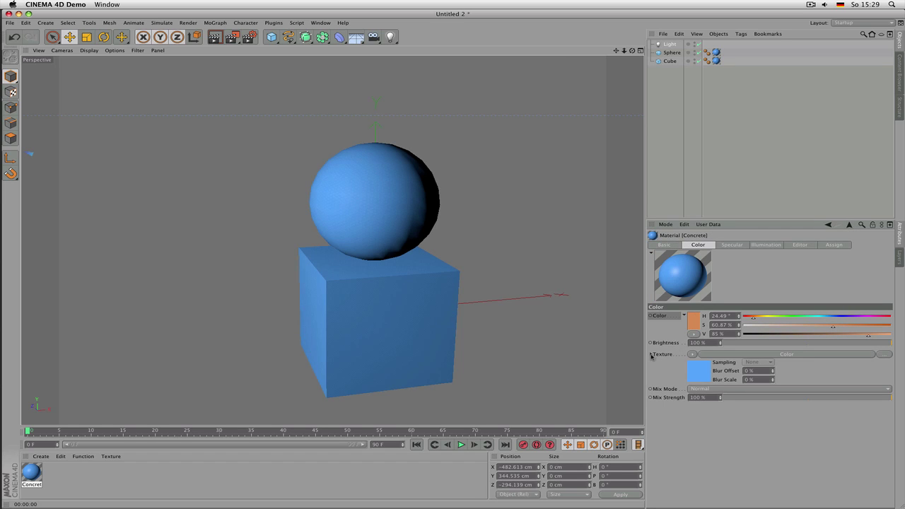
Set the shader hue to green at 118° from the material's Texture section
{"action": "left_click", "coordinate": [652, 355]}
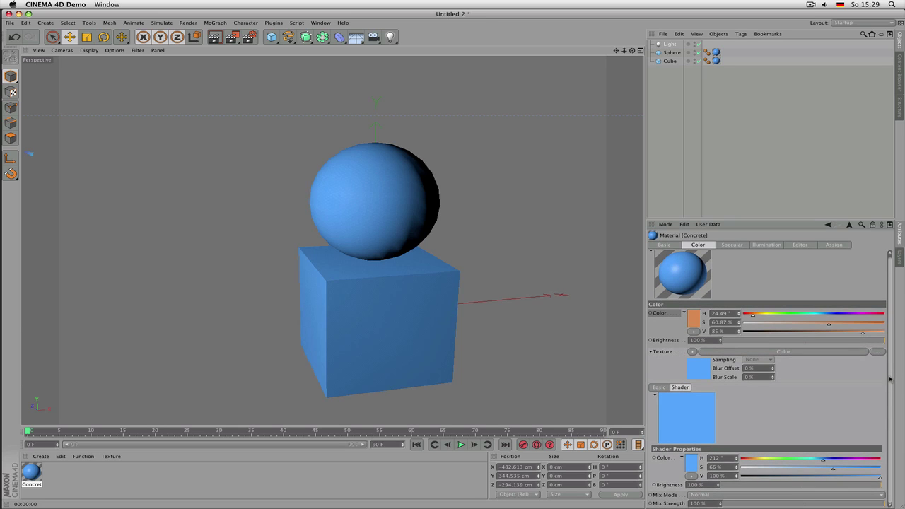
{"action": "left_click", "coordinate": [785, 461]}
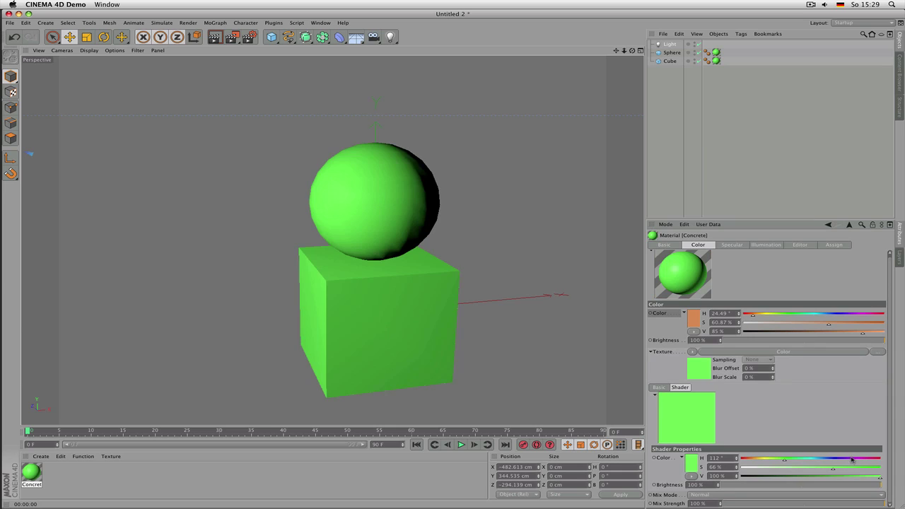
{"action": "left_click", "coordinate": [856, 460]}
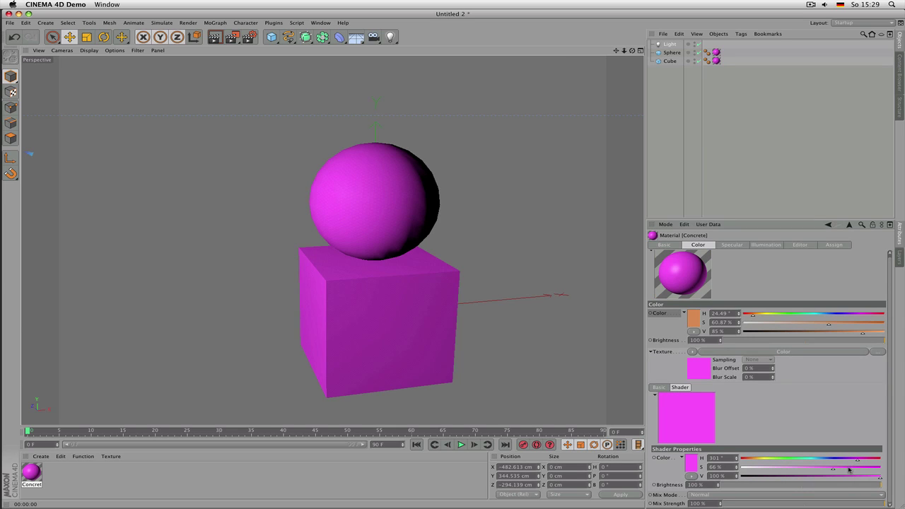
{"action": "left_click", "coordinate": [788, 461]}
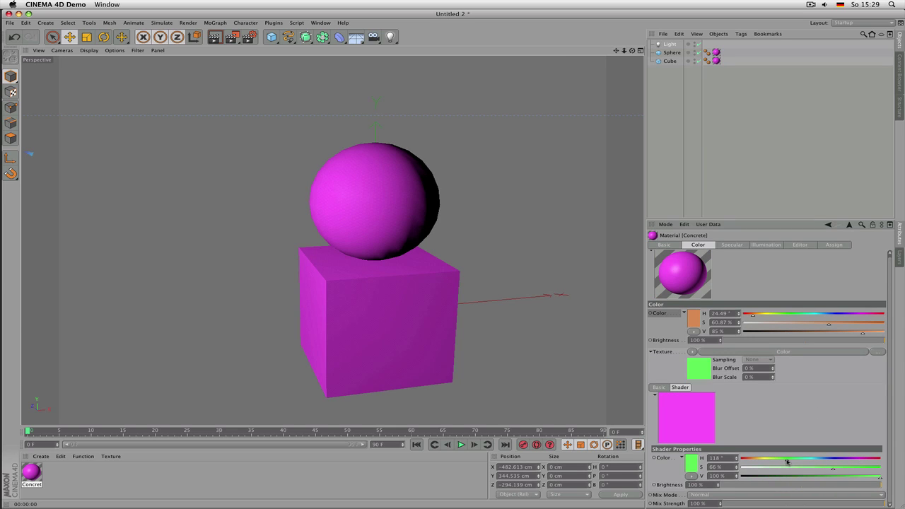
{"action": "left_click", "coordinate": [652, 353]}
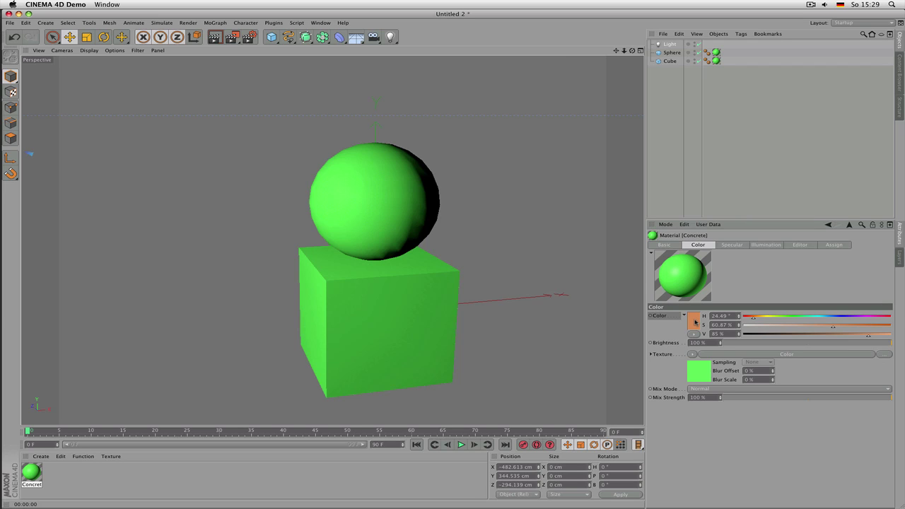
{"action": "left_click", "coordinate": [676, 356]}
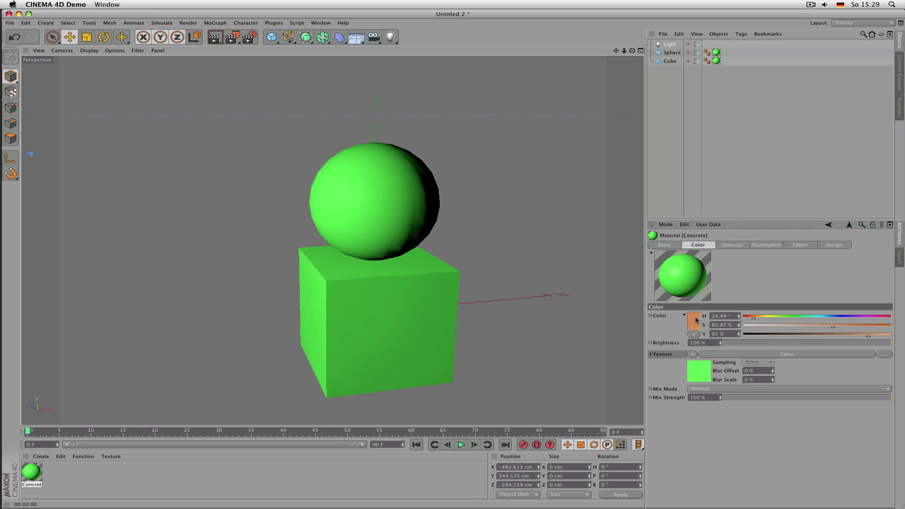
{"action": "left_click", "coordinate": [677, 320]}
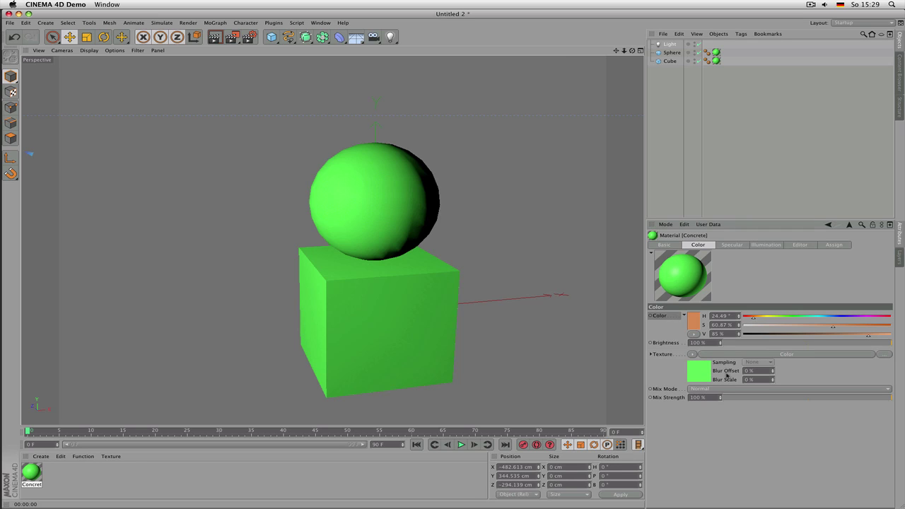
{"action": "left_click", "coordinate": [675, 398]}
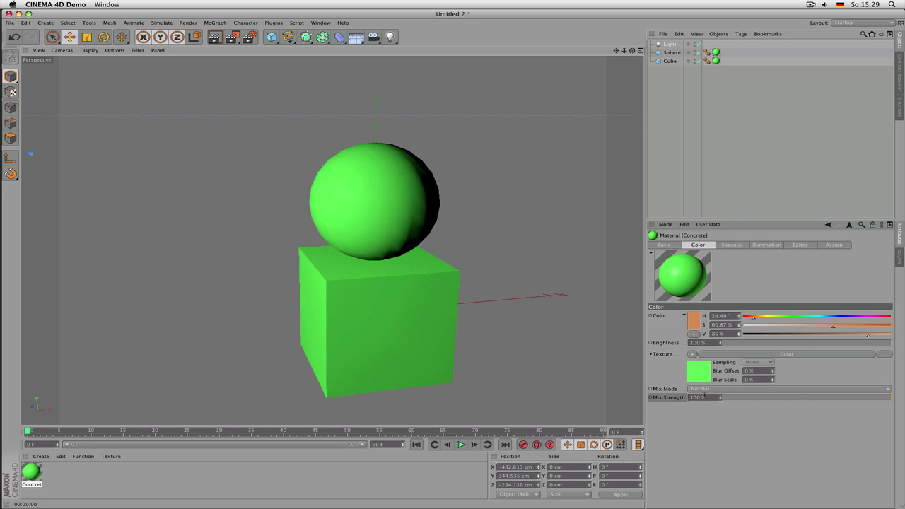
Lower the texture Mix Strength to about 30 % for an olive-yellow blend
{"action": "left_click_drag", "start_coordinate": [832, 401], "coordinate": [789, 399]}
{"action": "left_click_drag", "start_coordinate": [858, 400], "coordinate": [896, 400]}
{"action": "left_click_drag", "start_coordinate": [867, 400], "coordinate": [901, 402]}
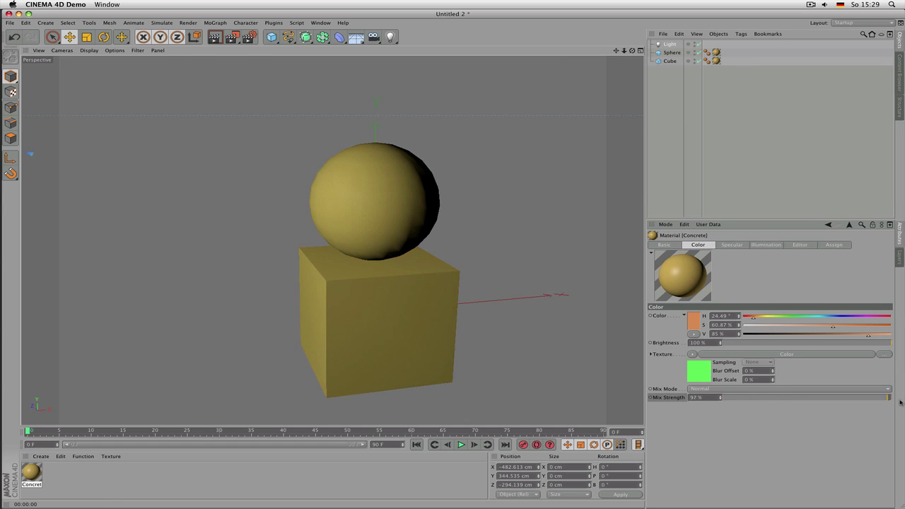
Try Add, Subtract and Multiply mix modes, return to Normal, and open the texture shader list
{"action": "left_click", "coordinate": [714, 390]}
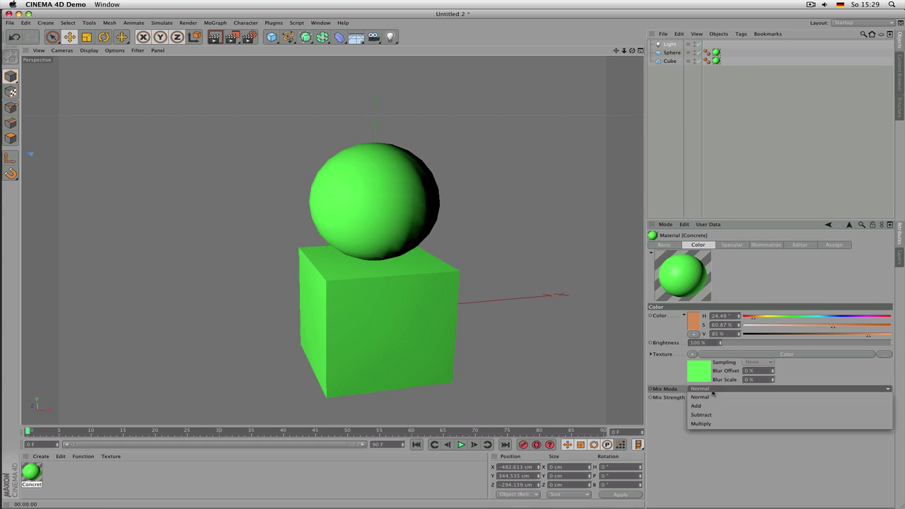
{"action": "left_click", "coordinate": [712, 406]}
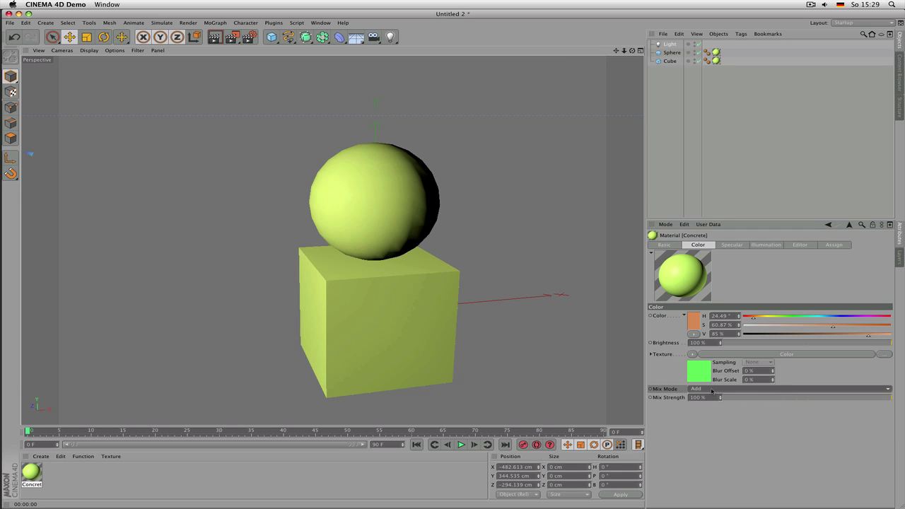
{"action": "left_click", "coordinate": [712, 390]}
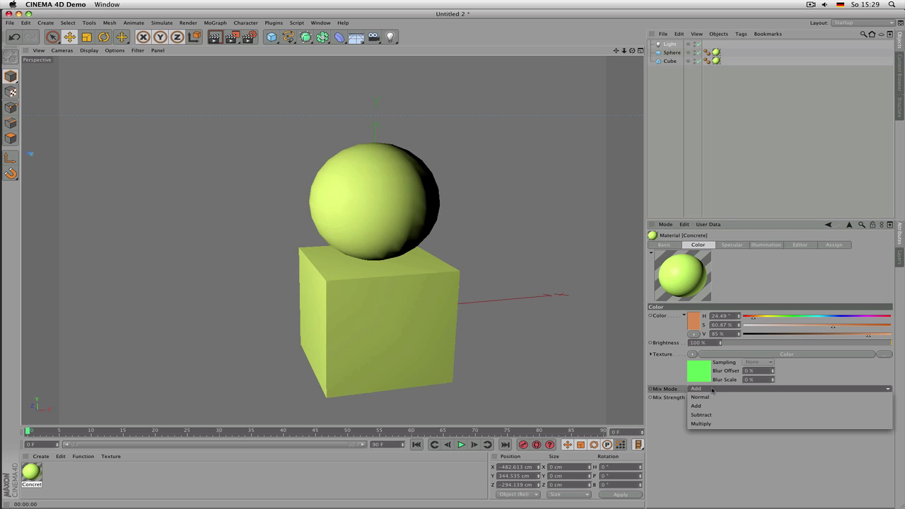
{"action": "left_click", "coordinate": [711, 416]}
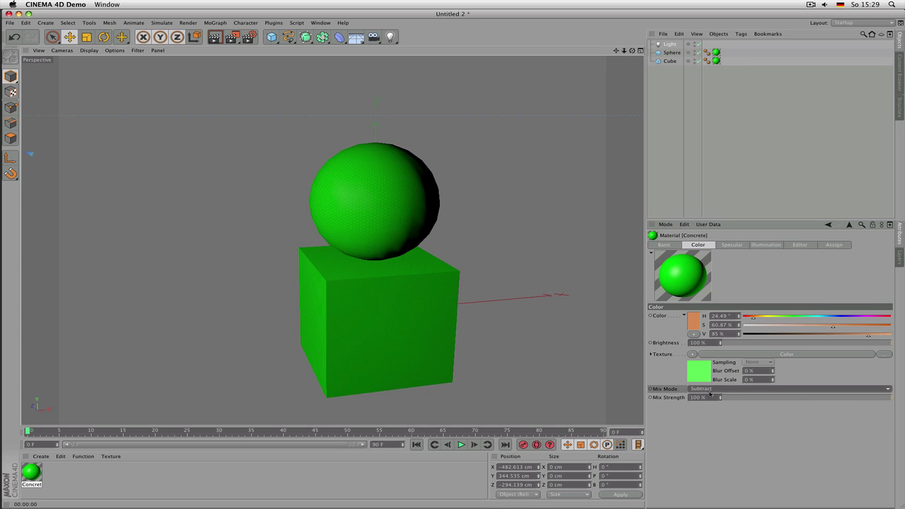
{"action": "left_click", "coordinate": [710, 390]}
{"action": "left_click", "coordinate": [713, 423]}
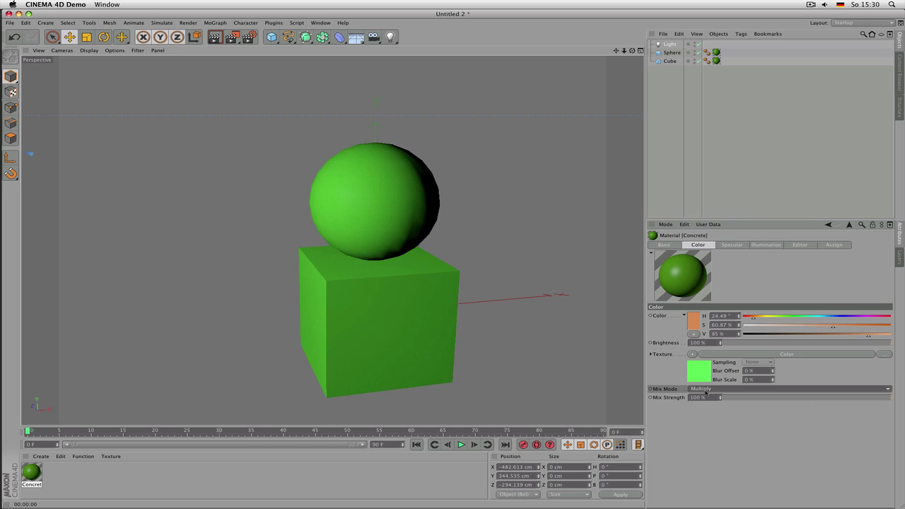
{"action": "left_click", "coordinate": [706, 389]}
{"action": "left_click", "coordinate": [708, 396]}
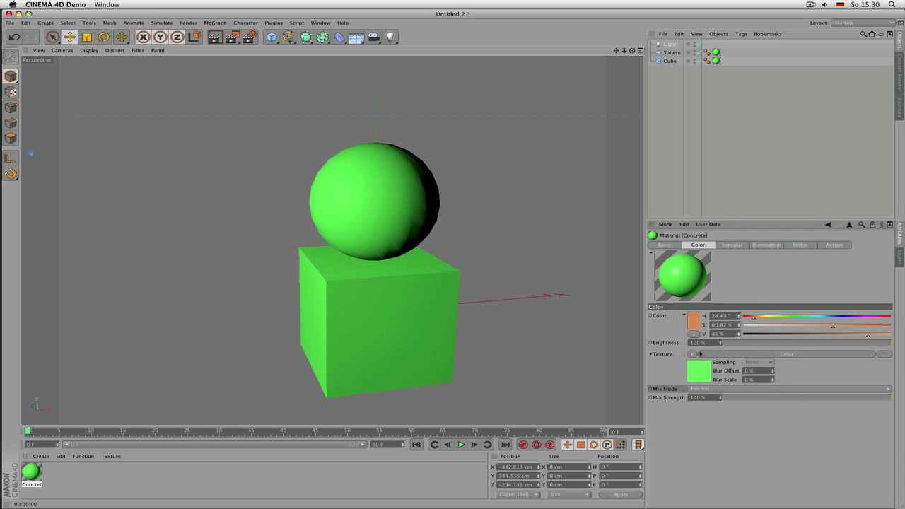
{"action": "left_click", "coordinate": [693, 354]}
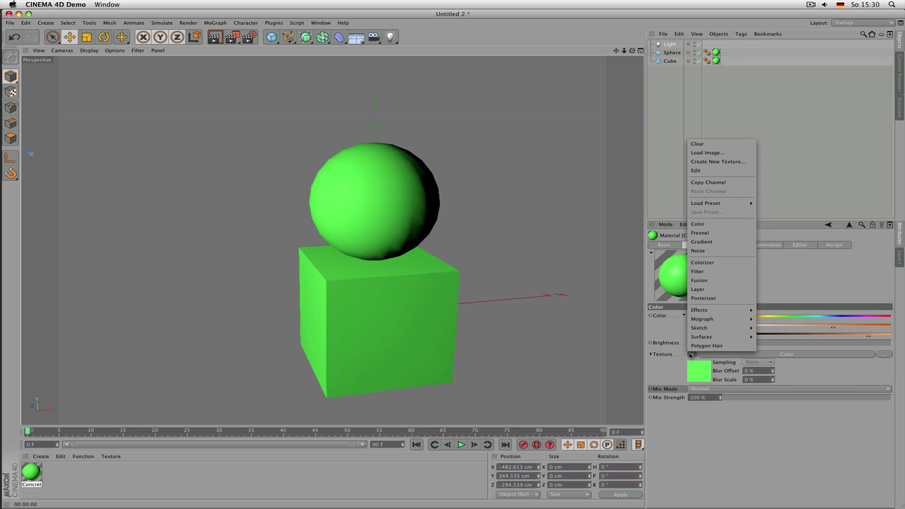
Load a Gradient shader into the colour texture, render the grey result, and show its settings
{"action": "left_click", "coordinate": [715, 243]}
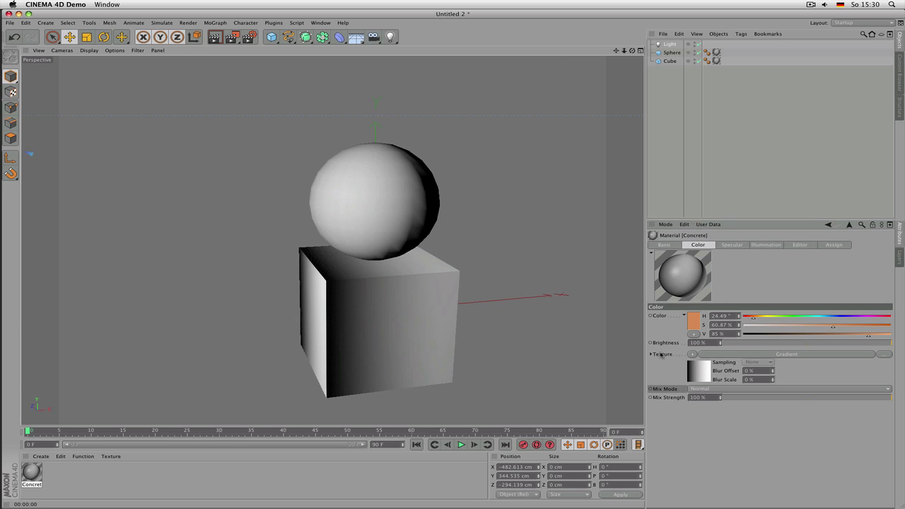
{"action": "left_click", "coordinate": [652, 356]}
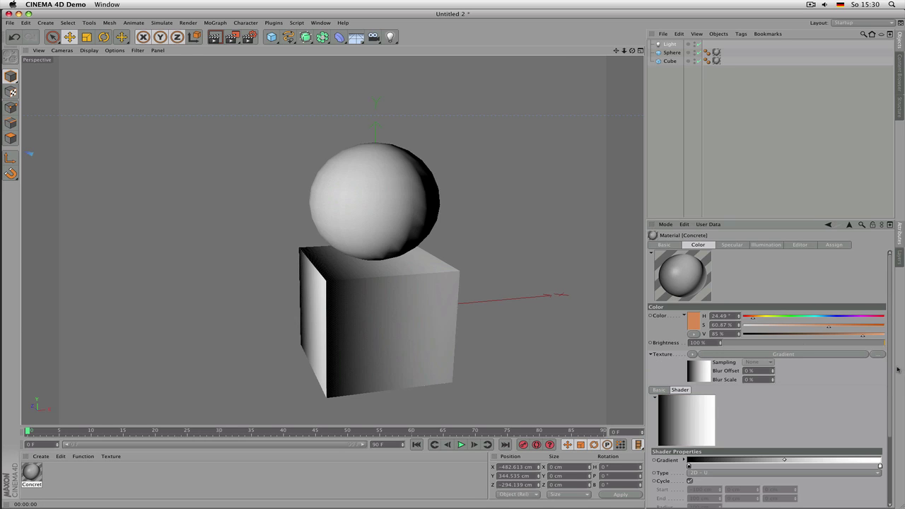
{"action": "scroll", "coordinate": [887, 401], "scroll_direction": "down", "scroll_amount": 3}
{"action": "scroll", "coordinate": [887, 401], "scroll_direction": "down", "scroll_amount": 1}
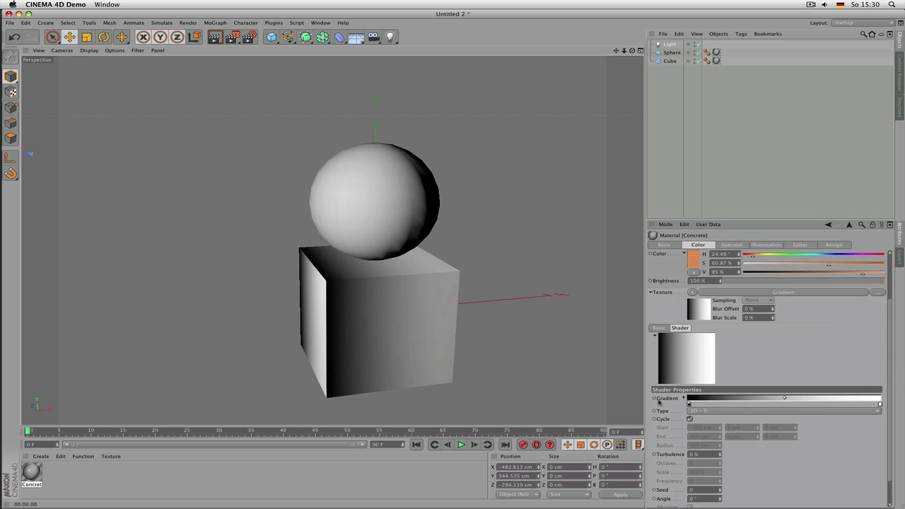
{"action": "key", "text": "super+r"}
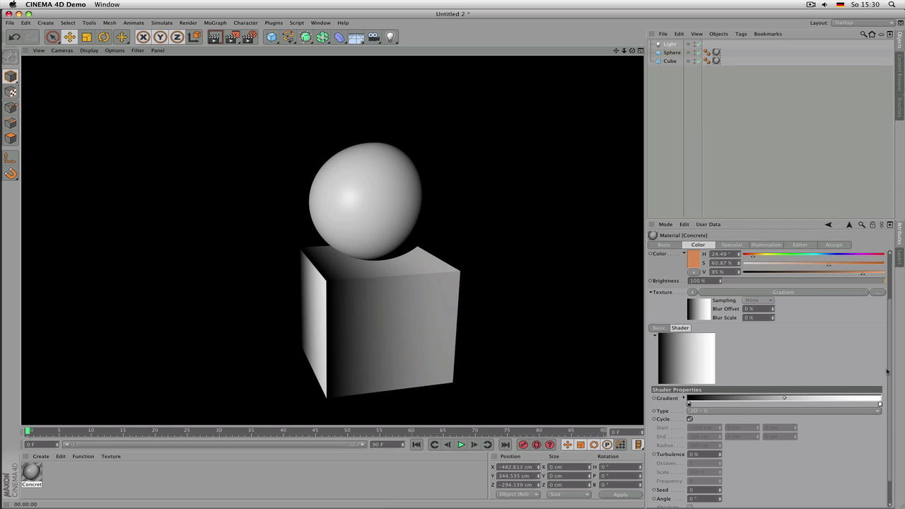
{"action": "scroll", "coordinate": [892, 355], "scroll_direction": "up", "scroll_amount": 3}
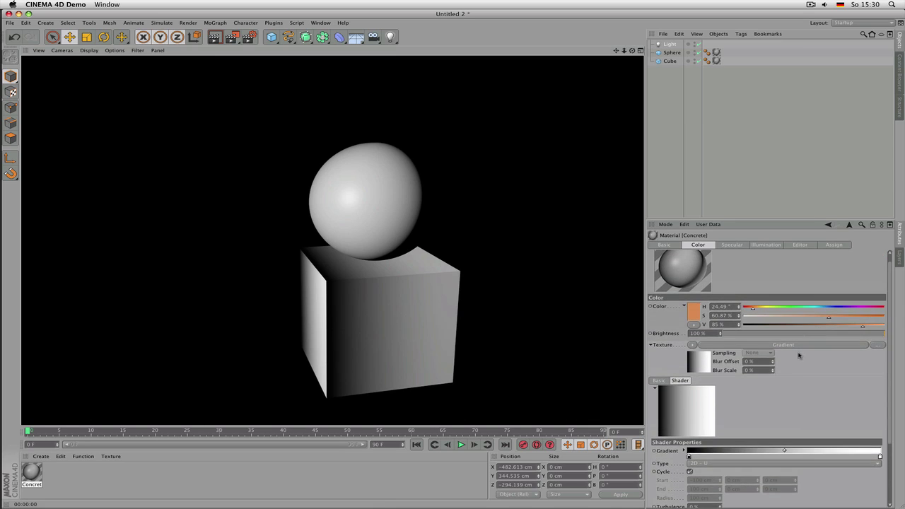
{"action": "left_click", "coordinate": [652, 345]}
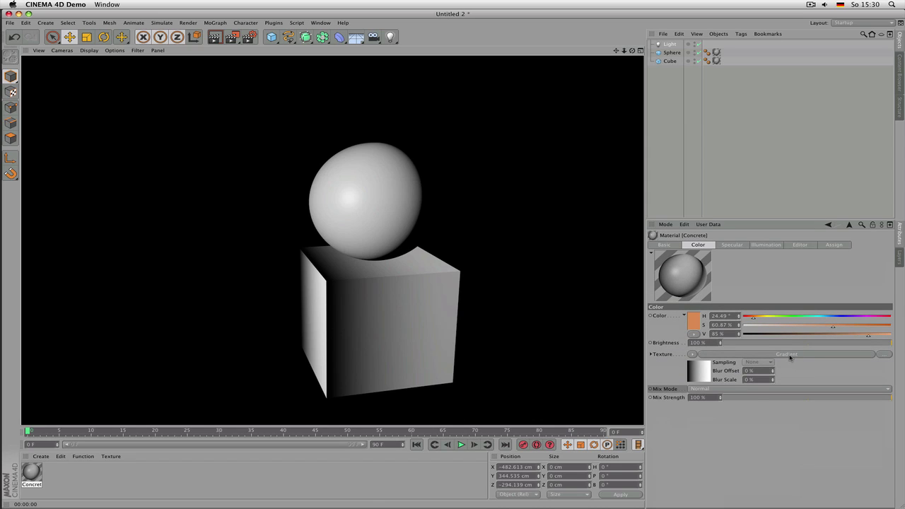
{"action": "left_click", "coordinate": [790, 356]}
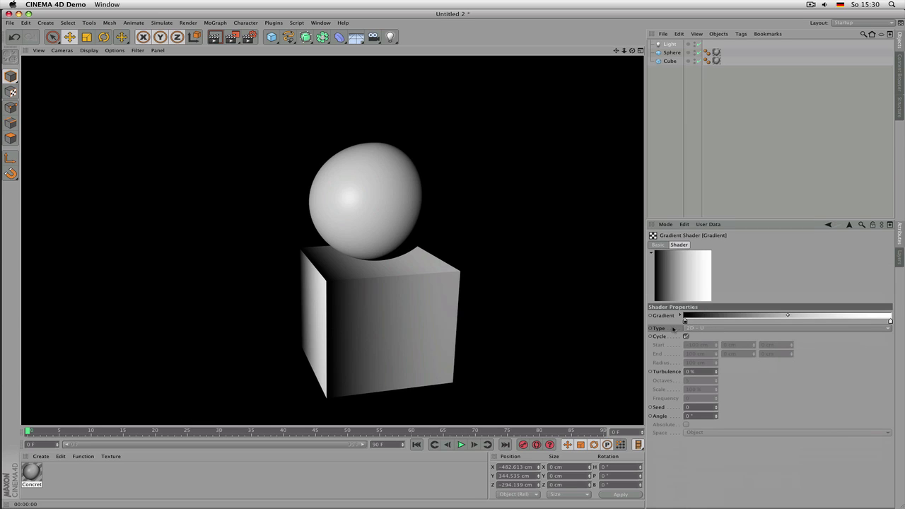
{"action": "left_click", "coordinate": [698, 329]}
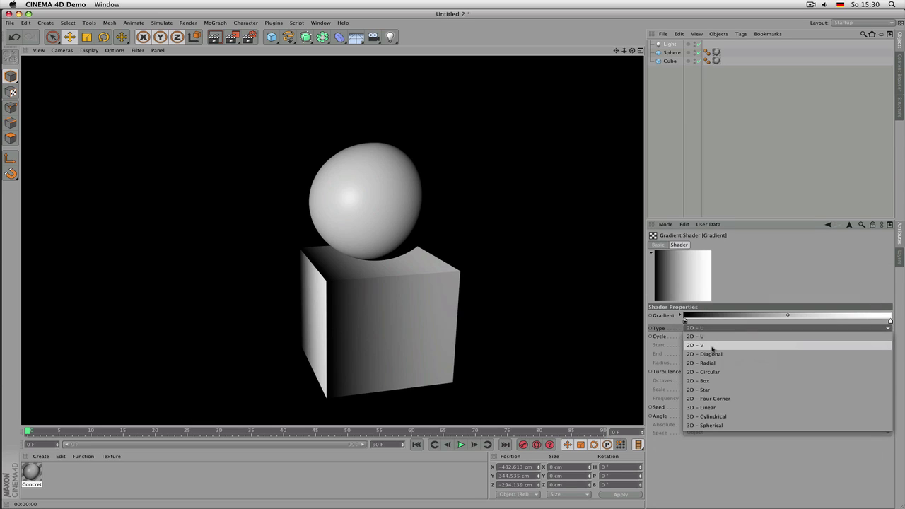
{"action": "left_click", "coordinate": [713, 346]}
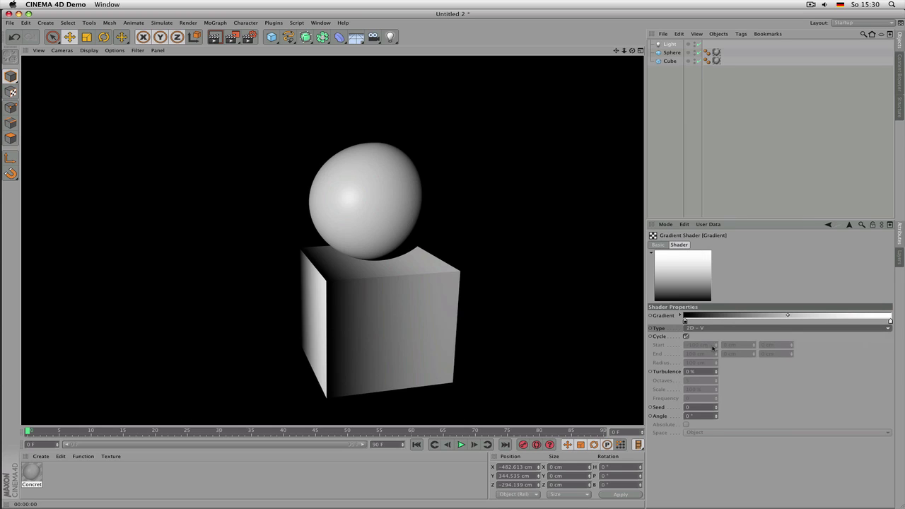
{"action": "key", "text": "ctrl+r"}
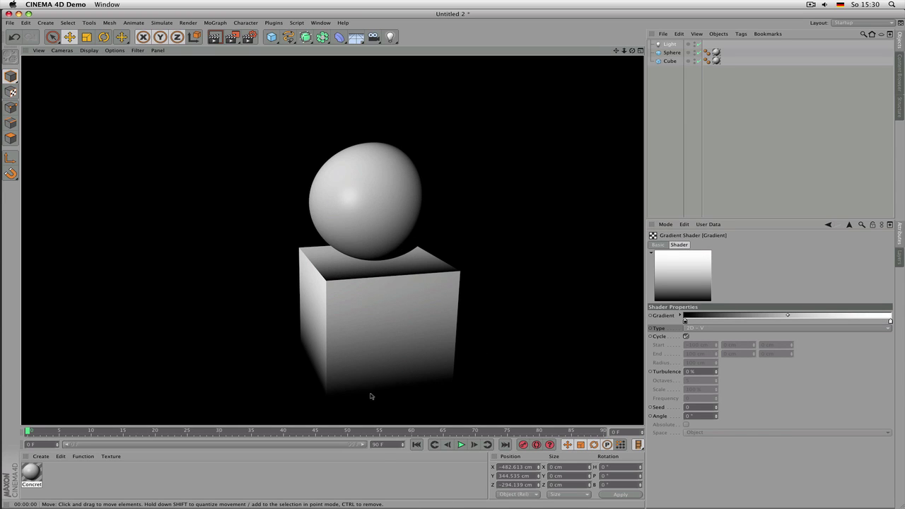
{"action": "left_click", "coordinate": [732, 329]}
{"action": "left_click", "coordinate": [726, 337]}
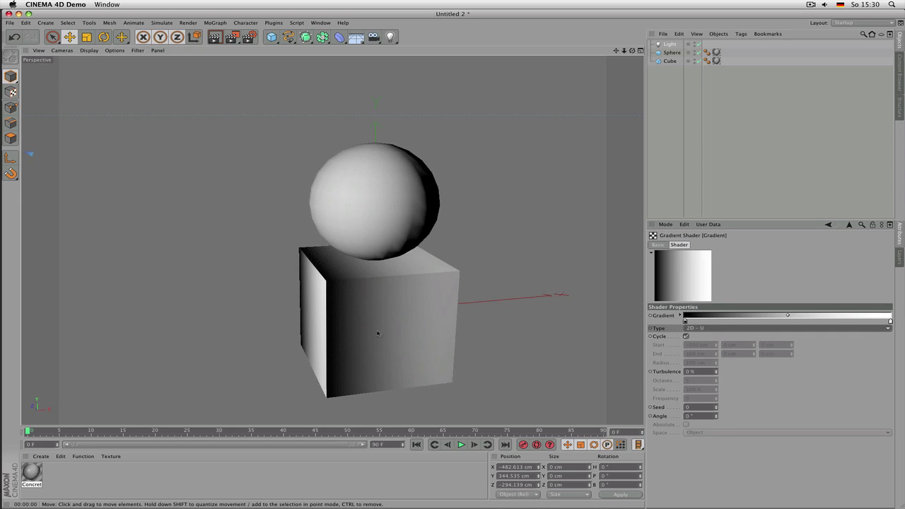
{"action": "key", "text": "ctrl+r"}
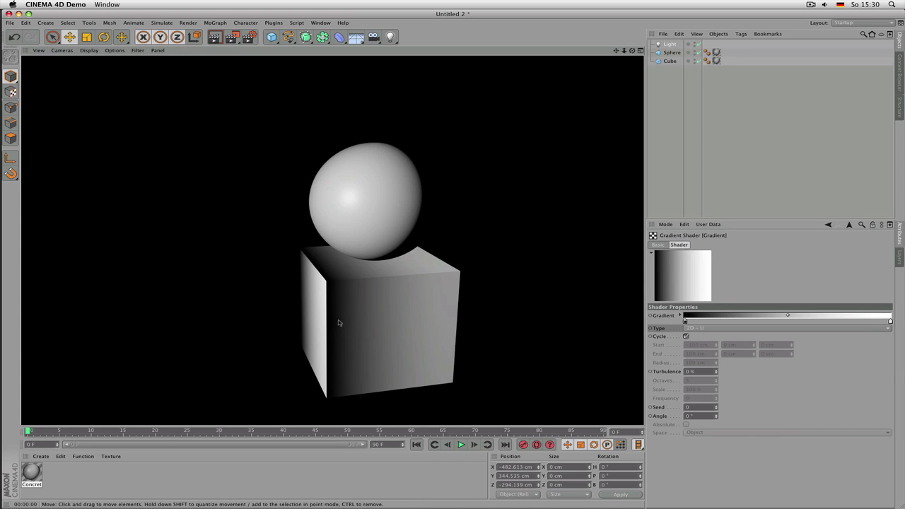
{"action": "left_click", "coordinate": [707, 329]}
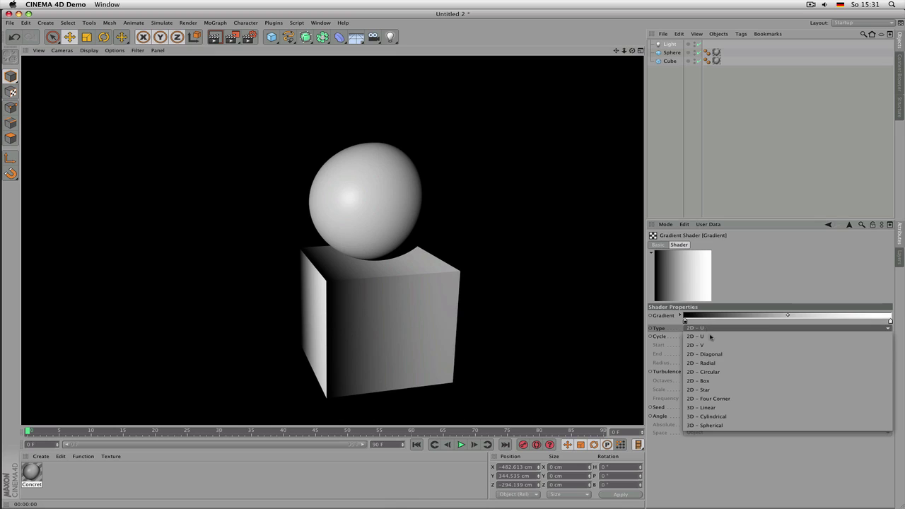
{"action": "left_click", "coordinate": [715, 354]}
{"action": "key", "text": "ctrl+r"}
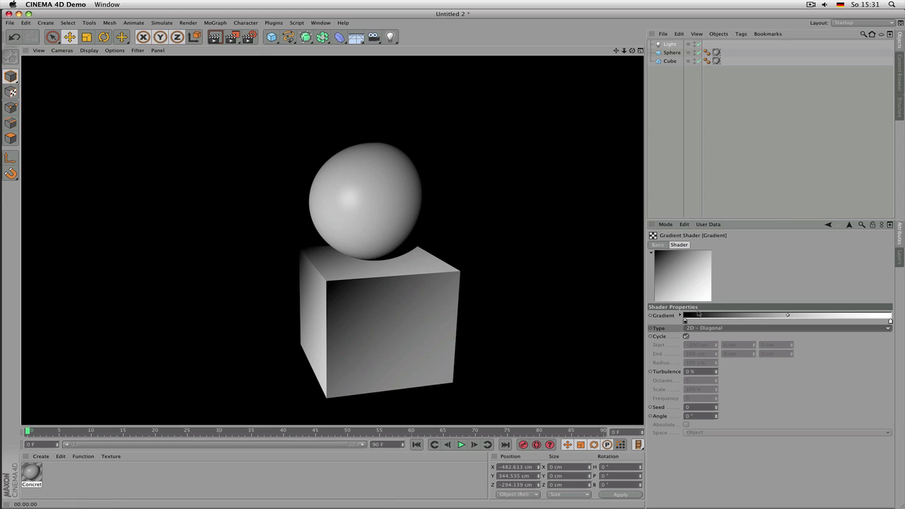
{"action": "left_click", "coordinate": [707, 329]}
{"action": "left_click", "coordinate": [711, 372]}
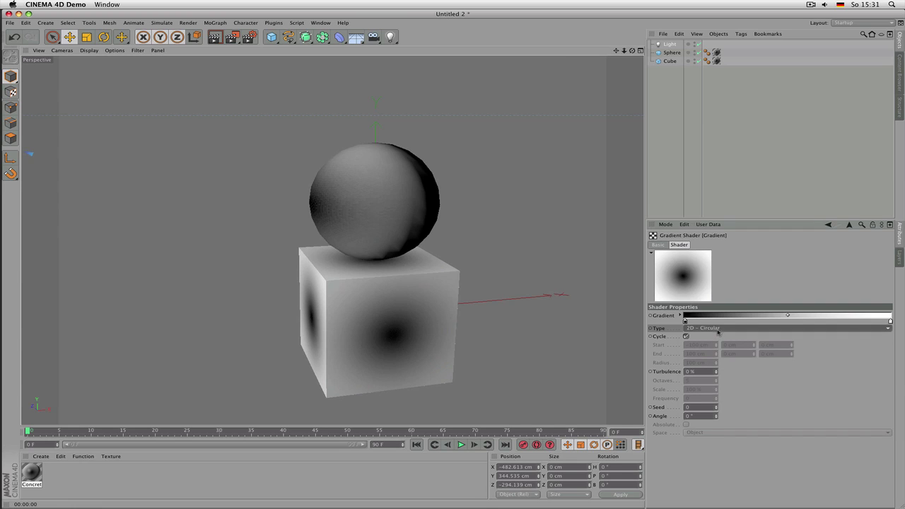
{"action": "left_click", "coordinate": [710, 328]}
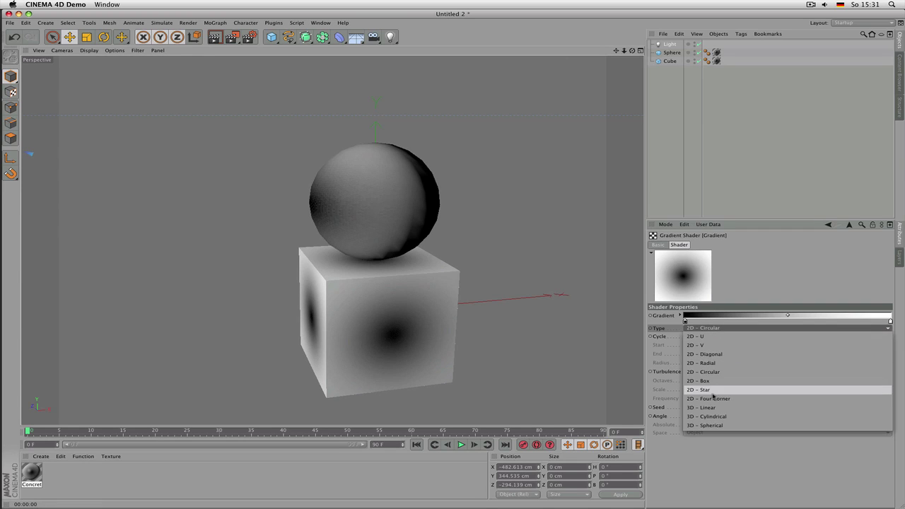
{"action": "left_click", "coordinate": [711, 390]}
{"action": "left_click", "coordinate": [698, 328]}
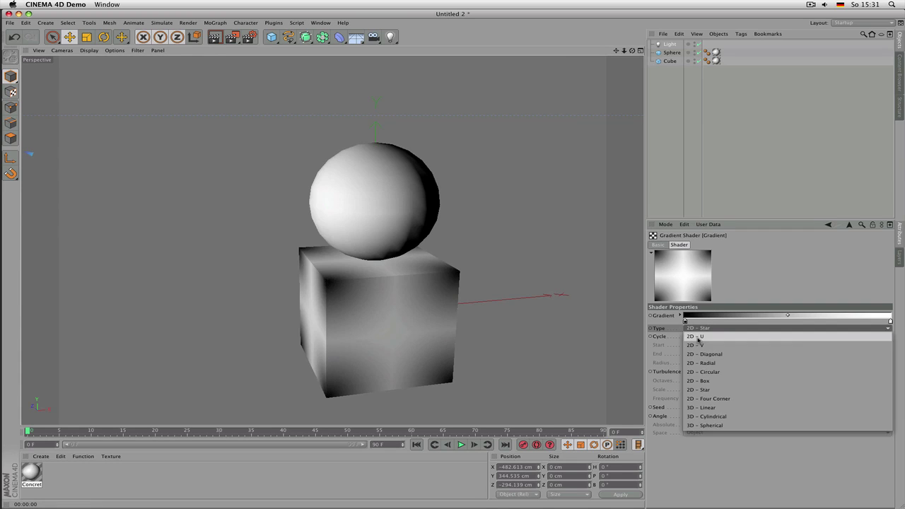
{"action": "left_click", "coordinate": [699, 336]}
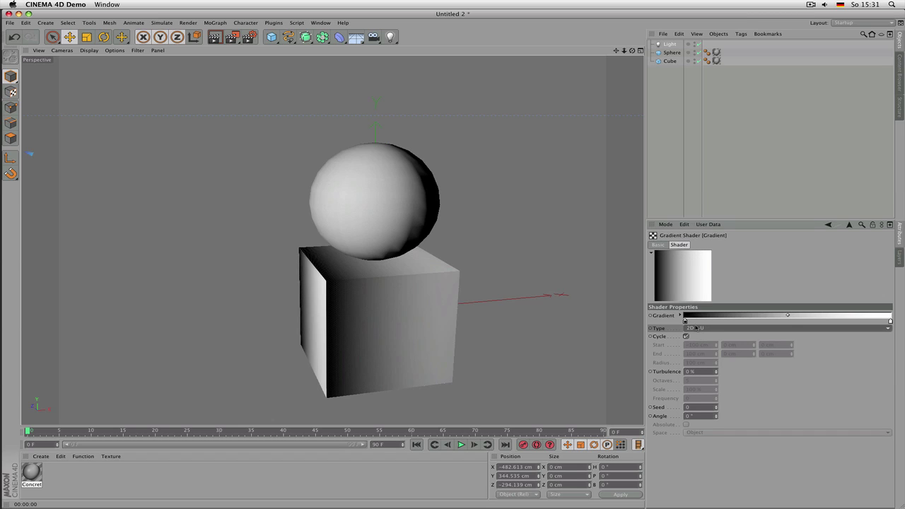
Swap the Gradient's black and white knots for a white-to-black ramp; add a knot, then remove it
{"action": "left_click_drag", "start_coordinate": [685, 322], "coordinate": [737, 322]}
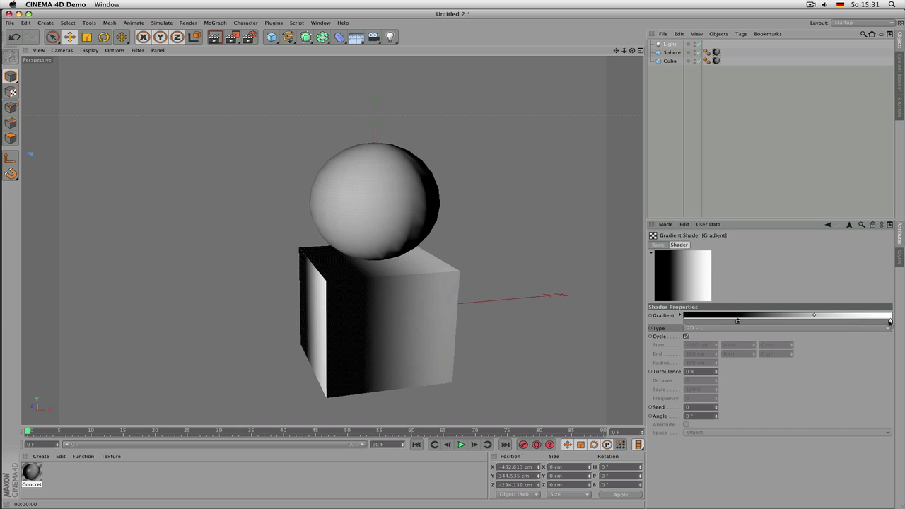
{"action": "mouse_move", "coordinate": [890, 322]}
{"action": "left_mouse_down"}
{"action": "mouse_move", "coordinate": [685, 322]}
{"action": "mouse_move", "coordinate": [891, 322]}
{"action": "left_mouse_up"}
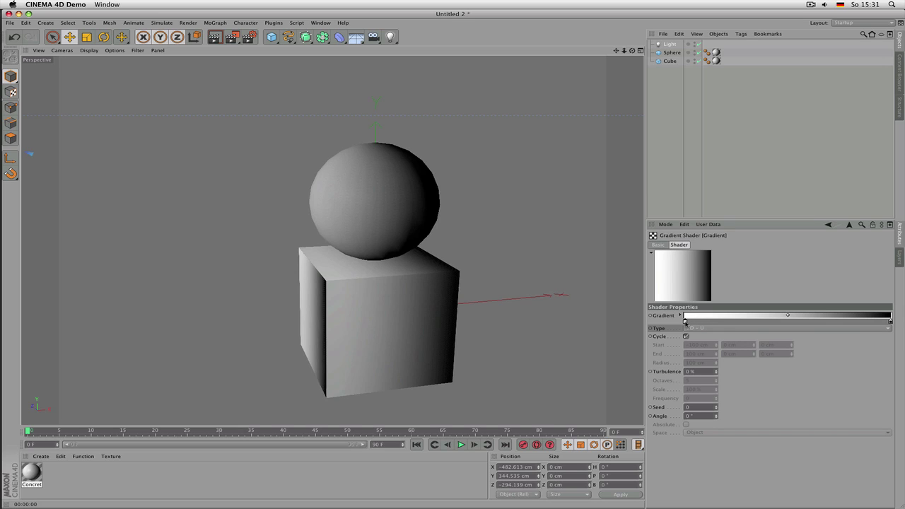
{"action": "left_click", "coordinate": [817, 324]}
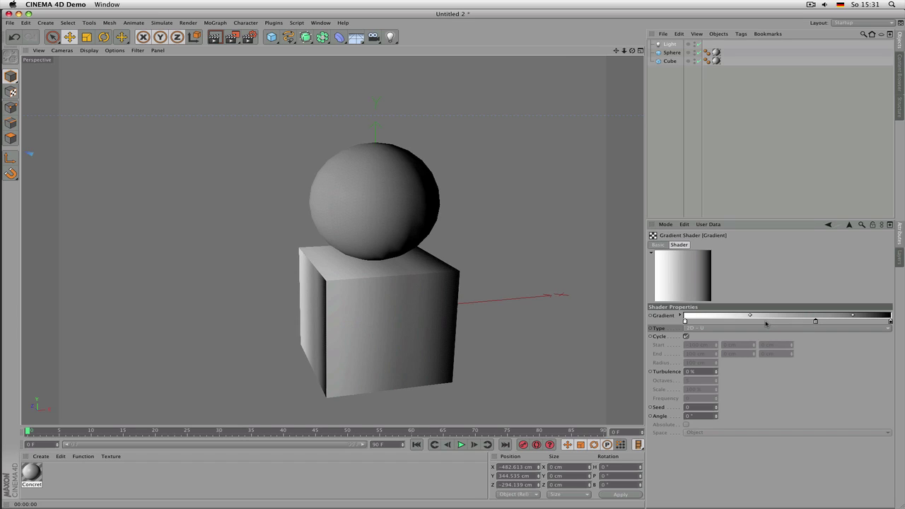
{"action": "mouse_move", "coordinate": [816, 323]}
{"action": "left_mouse_down"}
{"action": "mouse_move", "coordinate": [718, 324]}
{"action": "mouse_move", "coordinate": [812, 324]}
{"action": "left_mouse_up"}
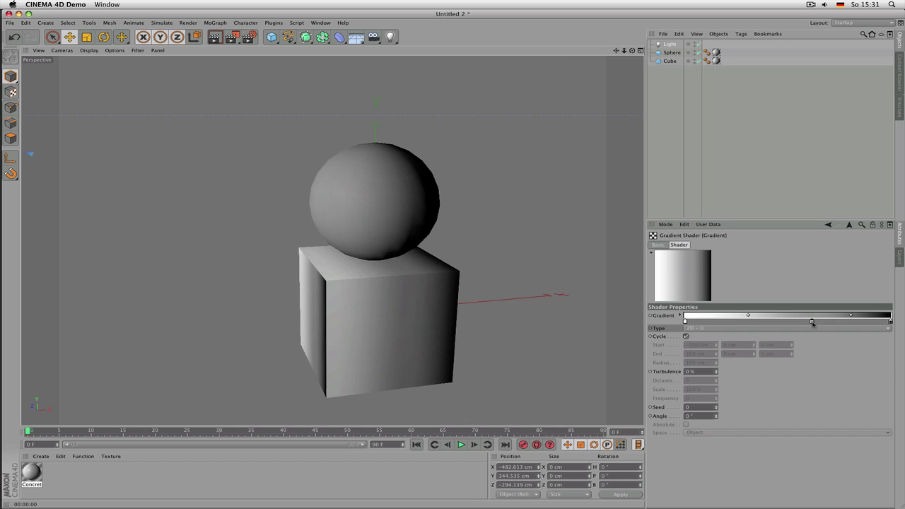
{"action": "left_click_drag", "start_coordinate": [812, 323], "coordinate": [804, 377]}
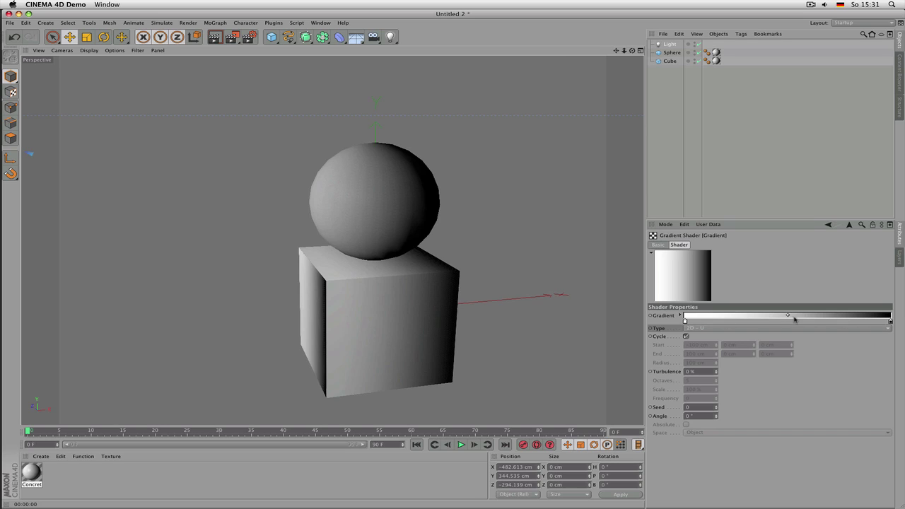
Shift the gradient midpoint, then set the left knot to green (H100, S71)
{"action": "left_click_drag", "start_coordinate": [789, 317], "coordinate": [697, 317]}
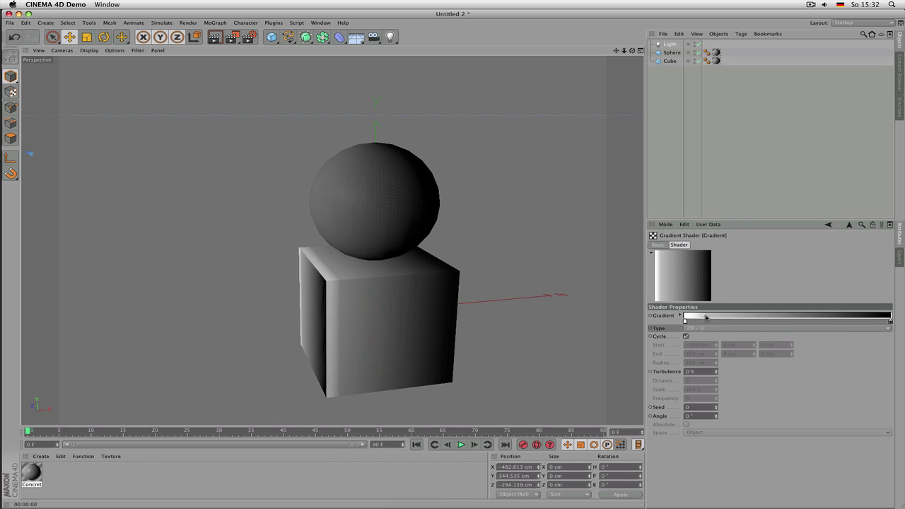
{"action": "left_click_drag", "start_coordinate": [705, 318], "coordinate": [775, 320]}
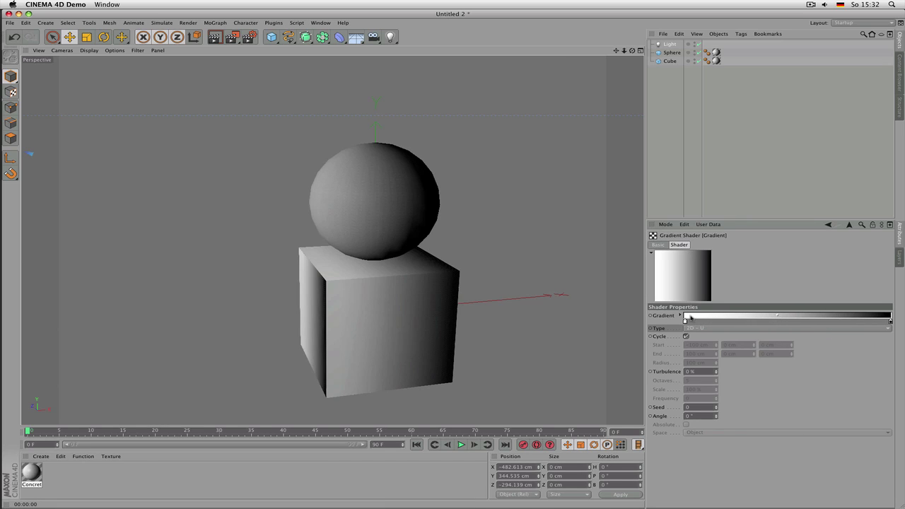
{"action": "double_click", "coordinate": [685, 320]}
{"action": "left_click_drag", "start_coordinate": [682, 287], "coordinate": [539, 307]}
{"action": "left_click", "coordinate": [563, 328]}
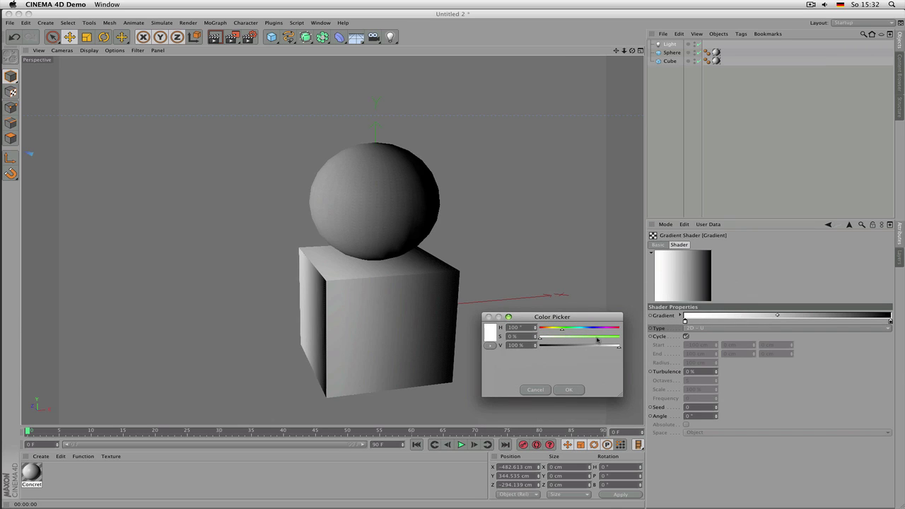
{"action": "left_click", "coordinate": [595, 337]}
{"action": "left_click_drag", "start_coordinate": [584, 346], "coordinate": [594, 346]}
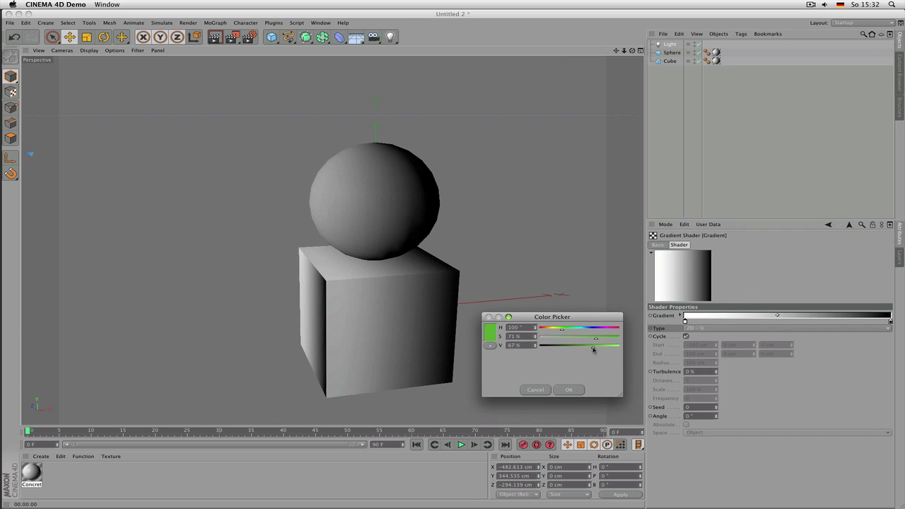
{"action": "left_click", "coordinate": [569, 390]}
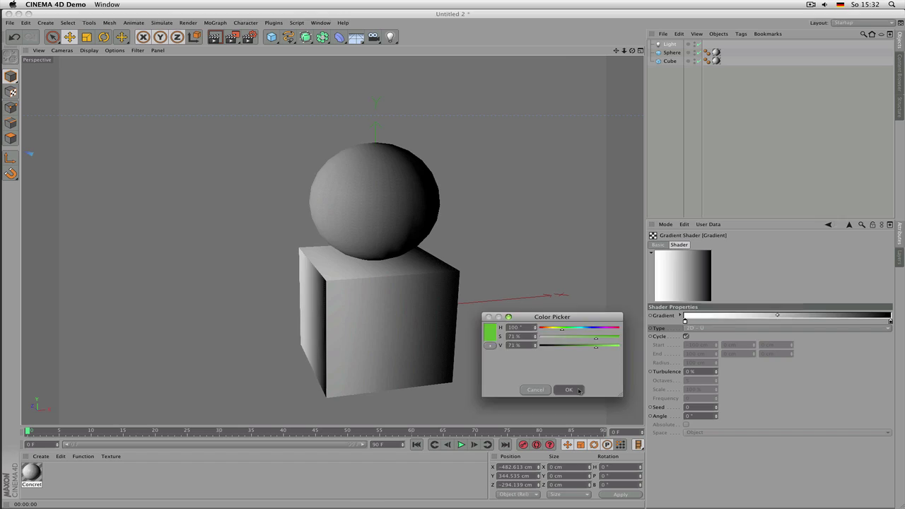
Change the gradient's black right knot to blue
{"action": "double_click", "coordinate": [892, 322]}
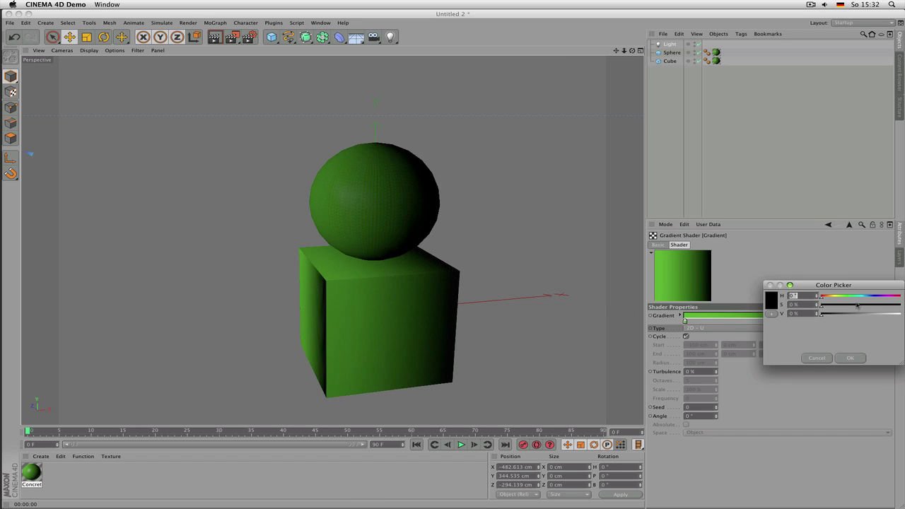
{"action": "left_click", "coordinate": [863, 306]}
{"action": "left_click", "coordinate": [872, 314]}
{"action": "left_click", "coordinate": [851, 358]}
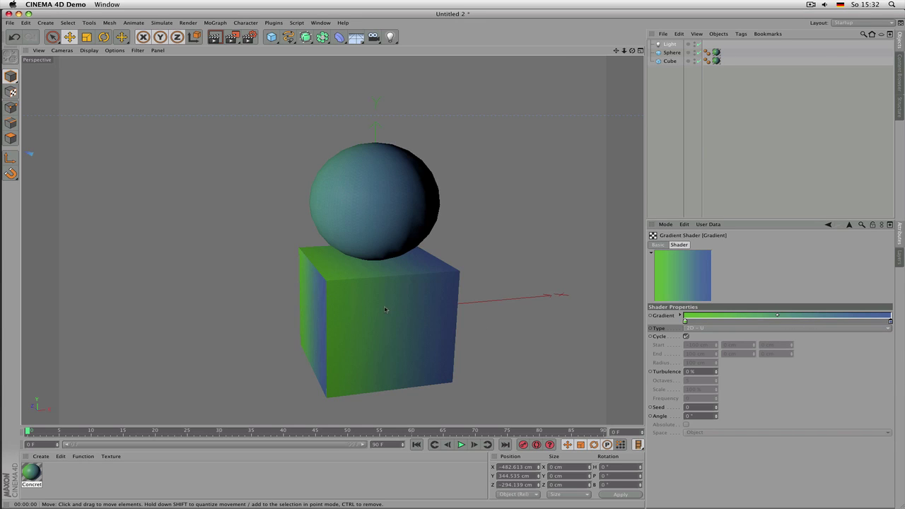
Render the viewport preview and expand the Gradient's knot settings with Ctrl+R
{"action": "key", "text": "ctrl+r"}
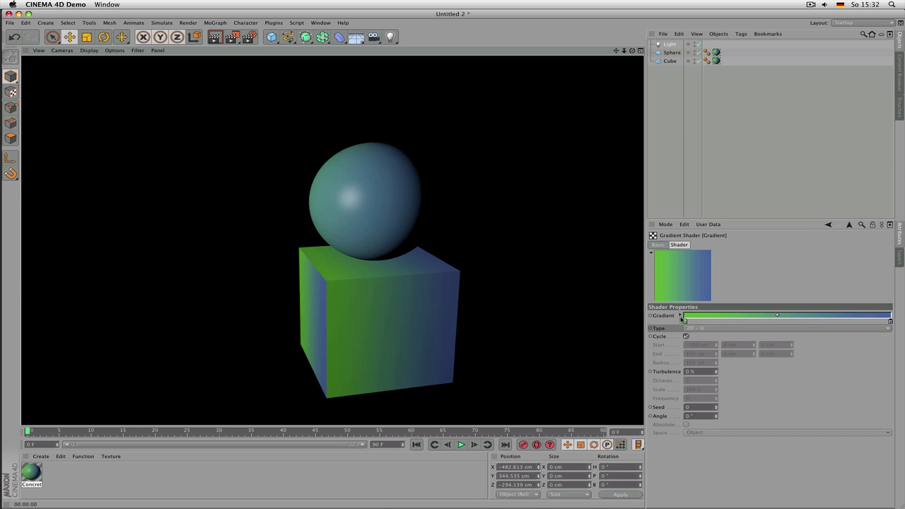
{"action": "left_click", "coordinate": [681, 316]}
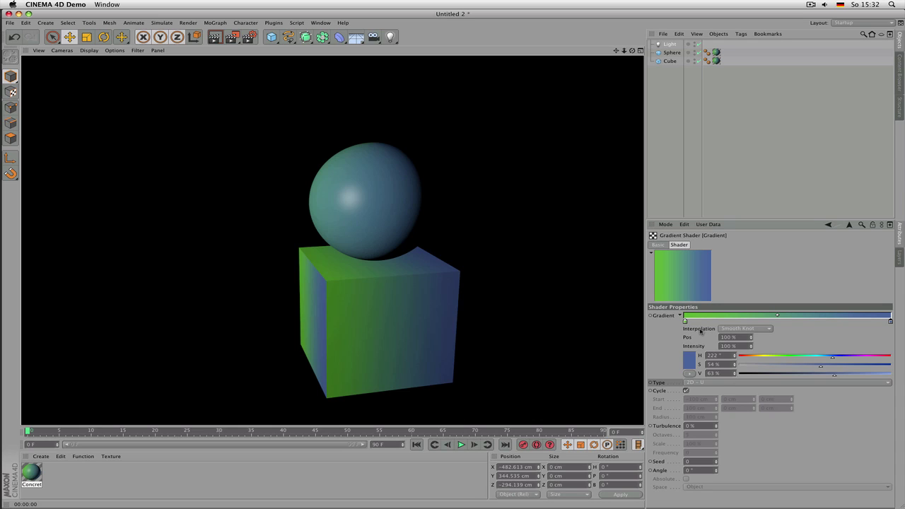
Try the Cubic Knots, Cubic Bias, Linear Knot, Linear and Exponent interpolation options
{"action": "left_click", "coordinate": [743, 328]}
{"action": "left_click", "coordinate": [739, 334]}
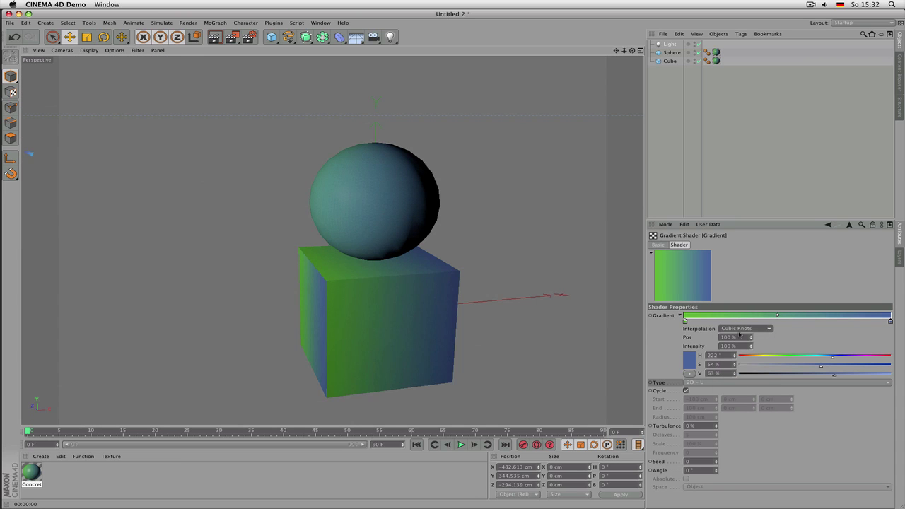
{"action": "left_click", "coordinate": [740, 335]}
{"action": "left_click", "coordinate": [742, 345]}
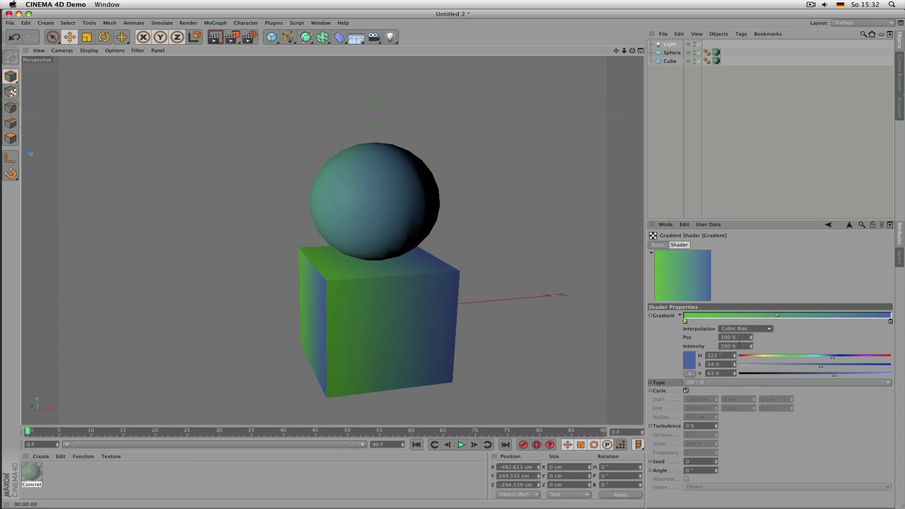
{"action": "left_click", "coordinate": [741, 330]}
{"action": "left_click", "coordinate": [740, 354]}
{"action": "key", "text": "ctrl+z"}
{"action": "key", "text": "ctrl+y"}
{"action": "key", "text": "ctrl+z"}
{"action": "key", "text": "ctrl+z"}
{"action": "left_click", "coordinate": [738, 330]}
{"action": "left_click", "coordinate": [738, 330]}
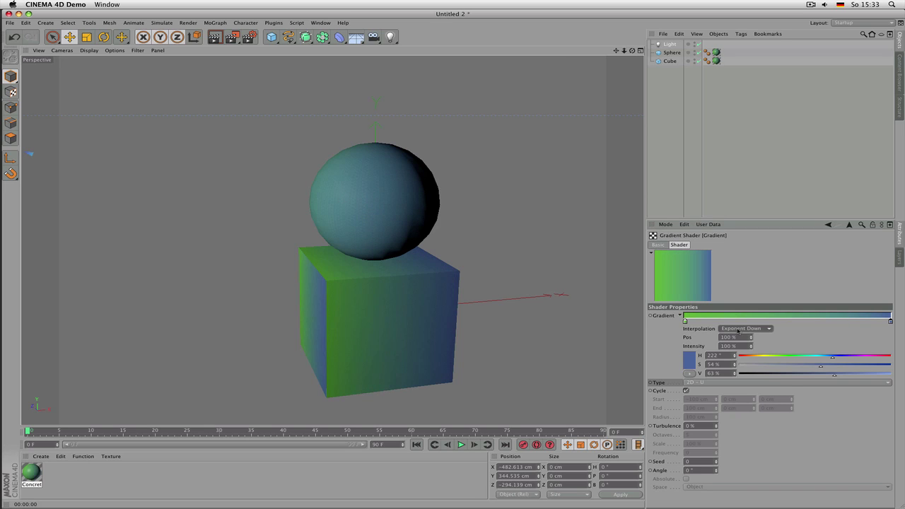
{"action": "left_click", "coordinate": [739, 330]}
{"action": "left_click", "coordinate": [751, 331]}
Add a yellow knot (H56, V86) to the gradient near 40%
{"action": "left_click", "coordinate": [767, 318]}
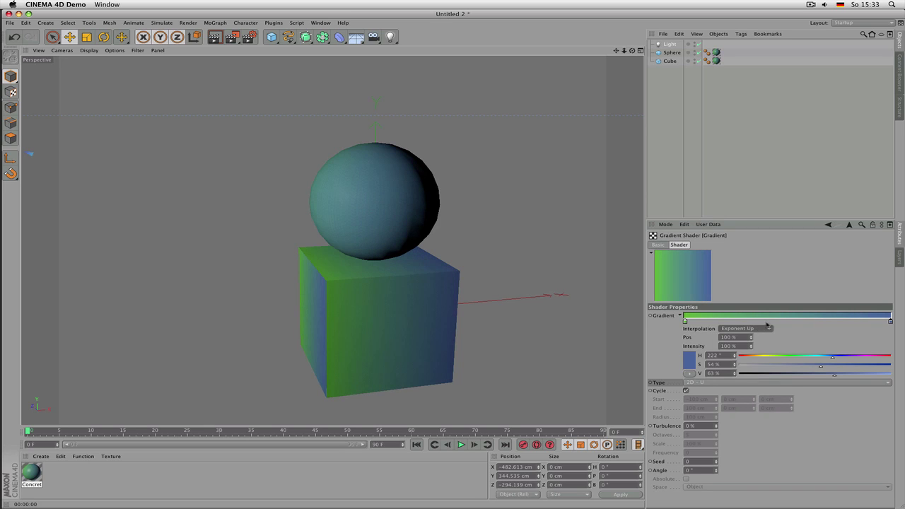
{"action": "left_click", "coordinate": [762, 357]}
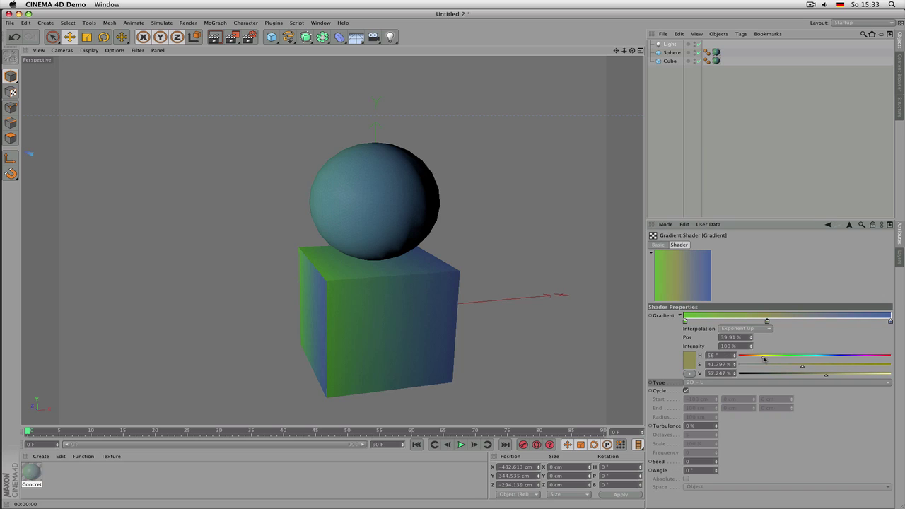
{"action": "left_click", "coordinate": [865, 374]}
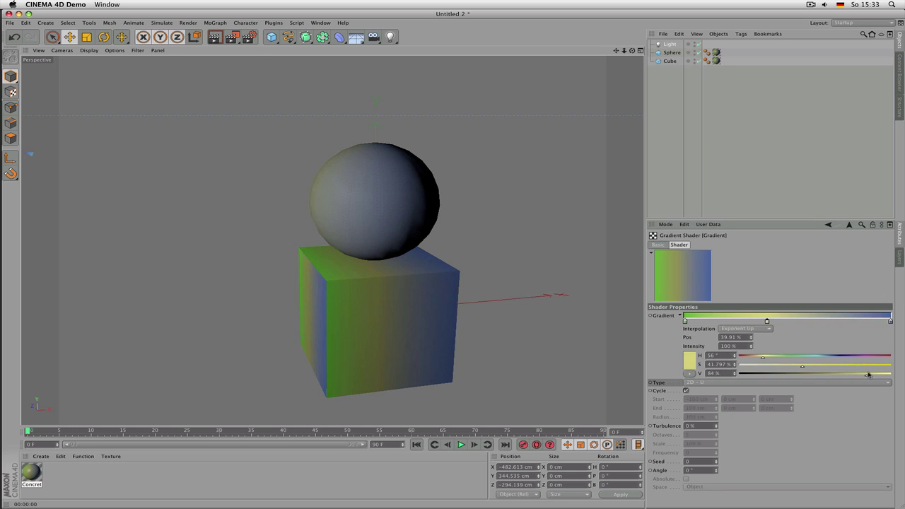
Cycle through interpolation modes, settle on Linear, and move the yellow knot to about 30%
{"action": "left_click", "coordinate": [746, 329]}
{"action": "left_click", "coordinate": [755, 337]}
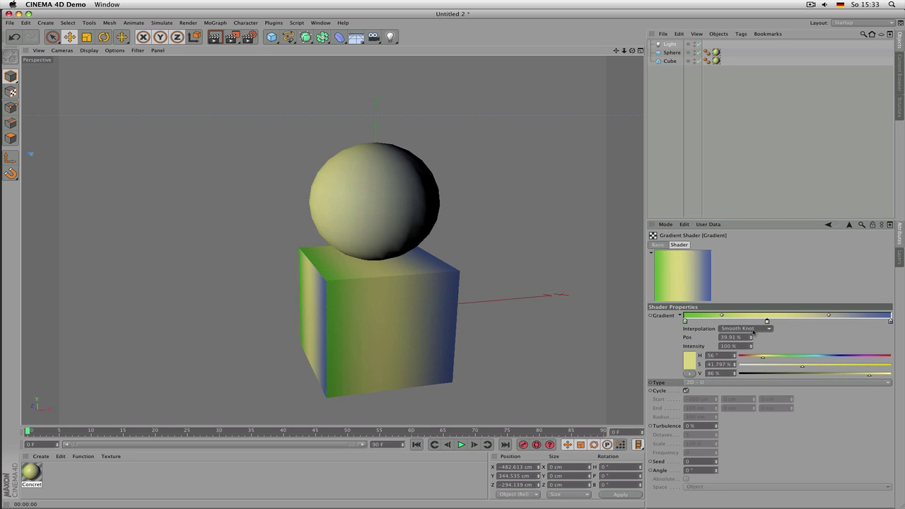
{"action": "left_click", "coordinate": [754, 331]}
{"action": "left_click", "coordinate": [751, 348]}
{"action": "left_click", "coordinate": [757, 329]}
{"action": "left_click", "coordinate": [757, 337]}
{"action": "left_click", "coordinate": [769, 329]}
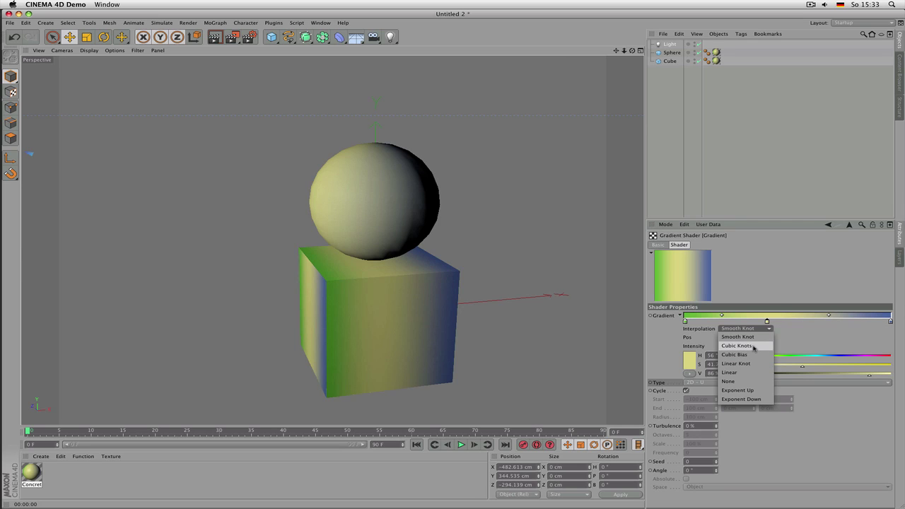
{"action": "left_click", "coordinate": [754, 346]}
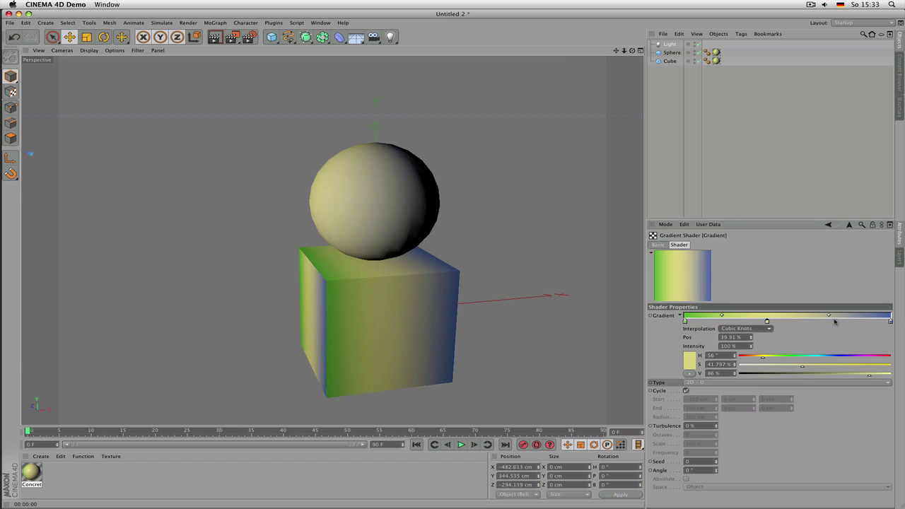
{"action": "left_click", "coordinate": [750, 329]}
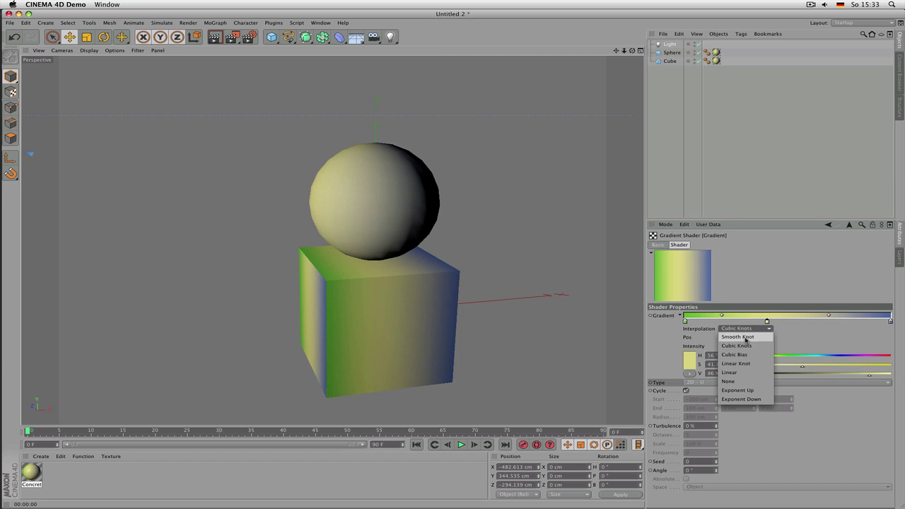
{"action": "left_click", "coordinate": [750, 355]}
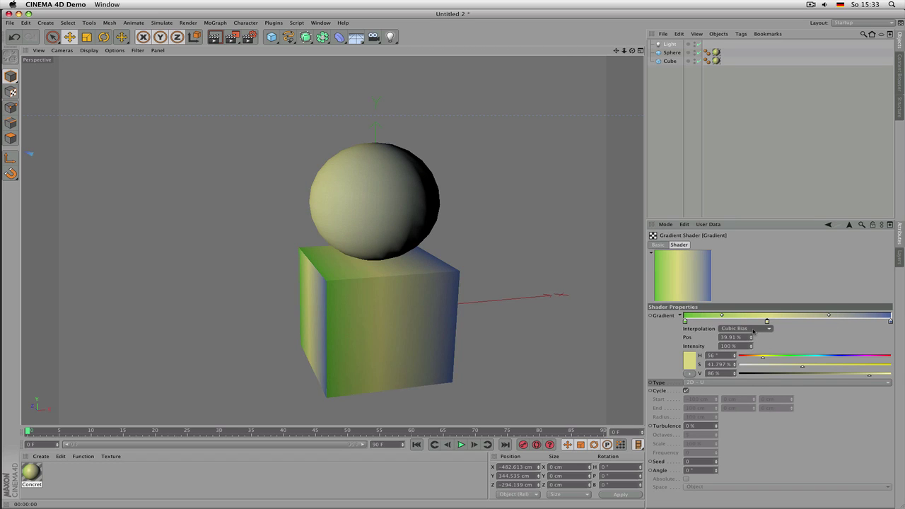
{"action": "left_click", "coordinate": [754, 331]}
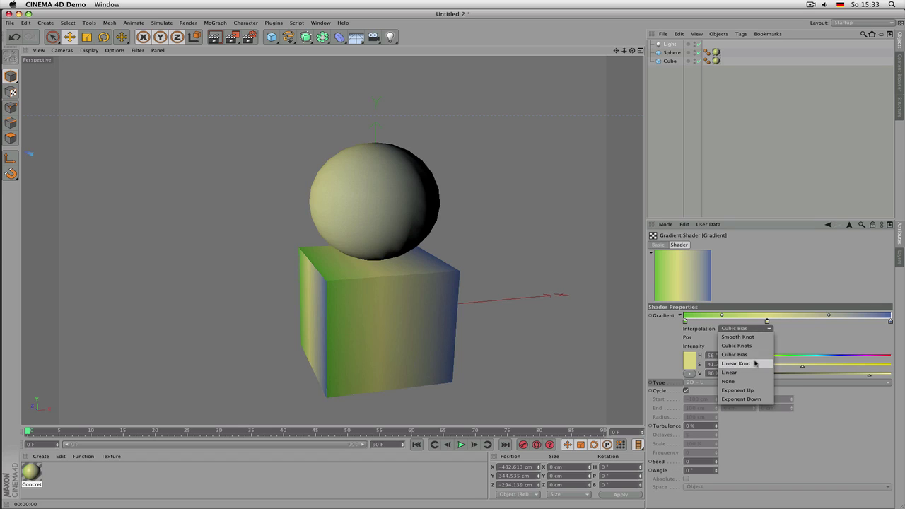
{"action": "left_click", "coordinate": [757, 361]}
{"action": "left_click", "coordinate": [748, 331]}
{"action": "left_click", "coordinate": [750, 373]}
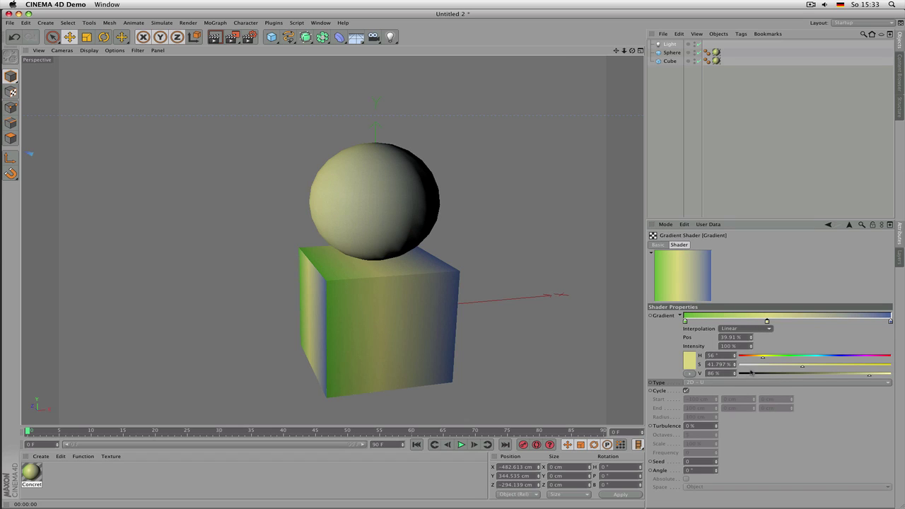
{"action": "mouse_move", "coordinate": [768, 322]}
{"action": "left_mouse_down"}
{"action": "mouse_move", "coordinate": [725, 322]}
{"action": "mouse_move", "coordinate": [748, 322]}
{"action": "left_mouse_up"}
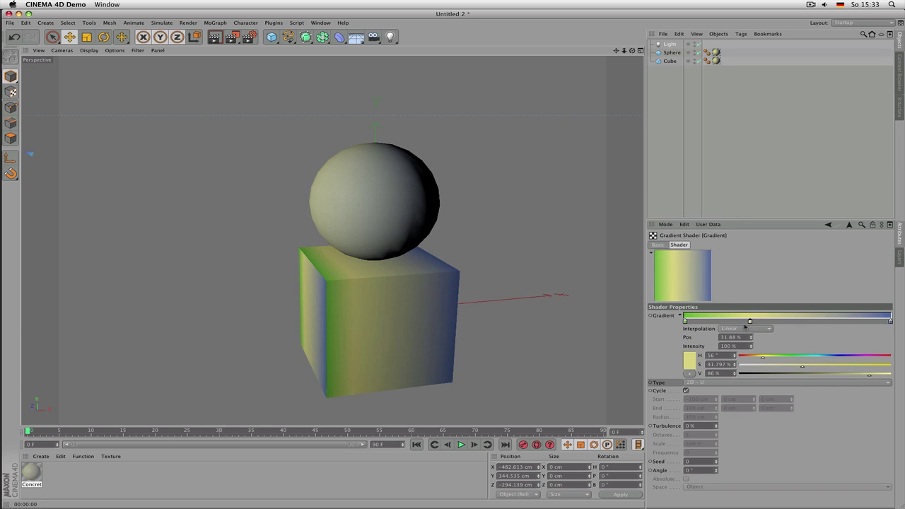
Test hard bands and Exponent modes with the blue knot at 72.94%, ending on Smooth Knot
{"action": "left_click", "coordinate": [747, 329]}
{"action": "left_click", "coordinate": [747, 381]}
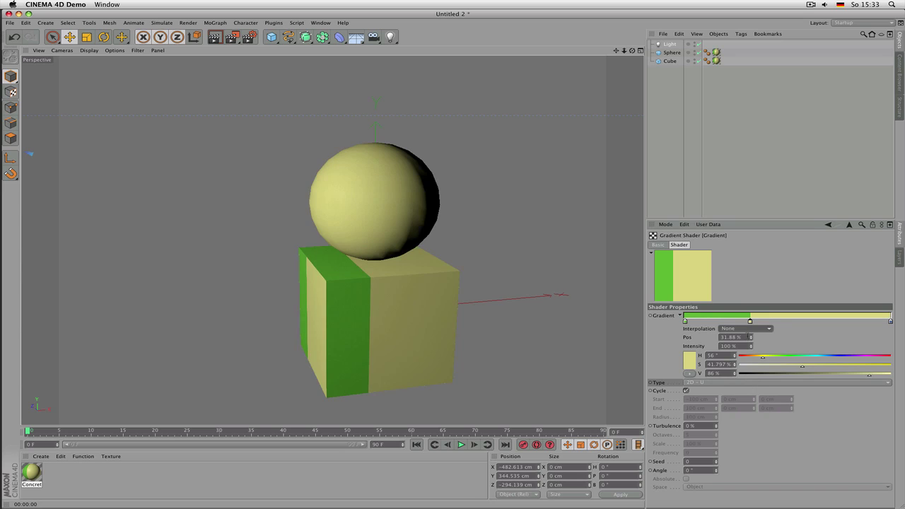
{"action": "left_click_drag", "start_coordinate": [891, 322], "coordinate": [836, 323]}
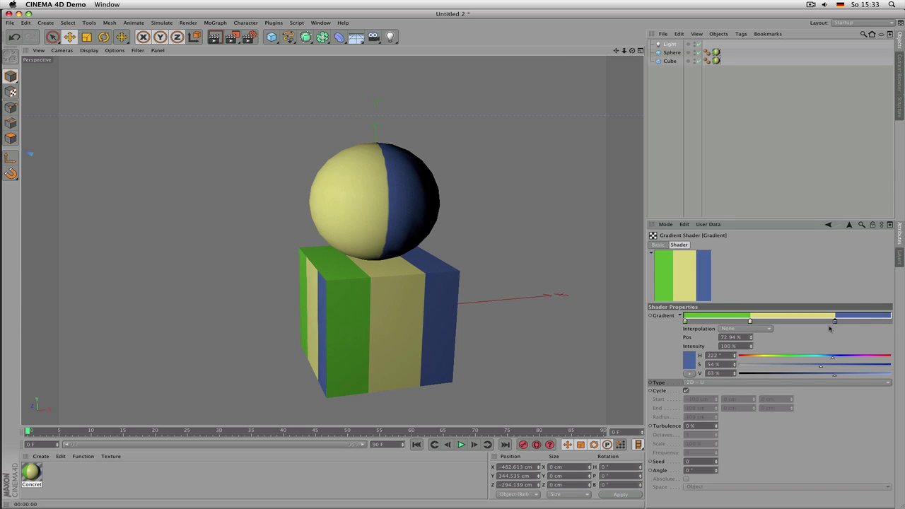
{"action": "left_click", "coordinate": [728, 331]}
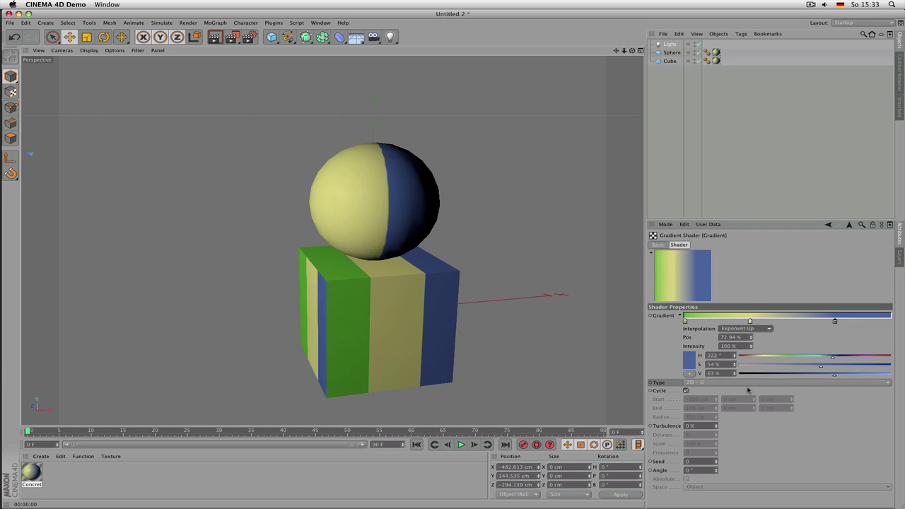
{"action": "left_click", "coordinate": [748, 388]}
{"action": "left_click", "coordinate": [752, 330]}
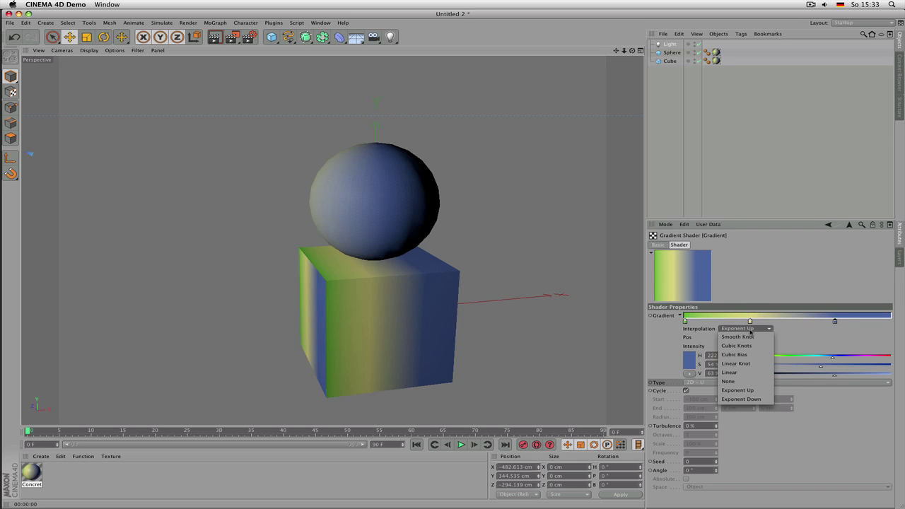
{"action": "left_click", "coordinate": [745, 401]}
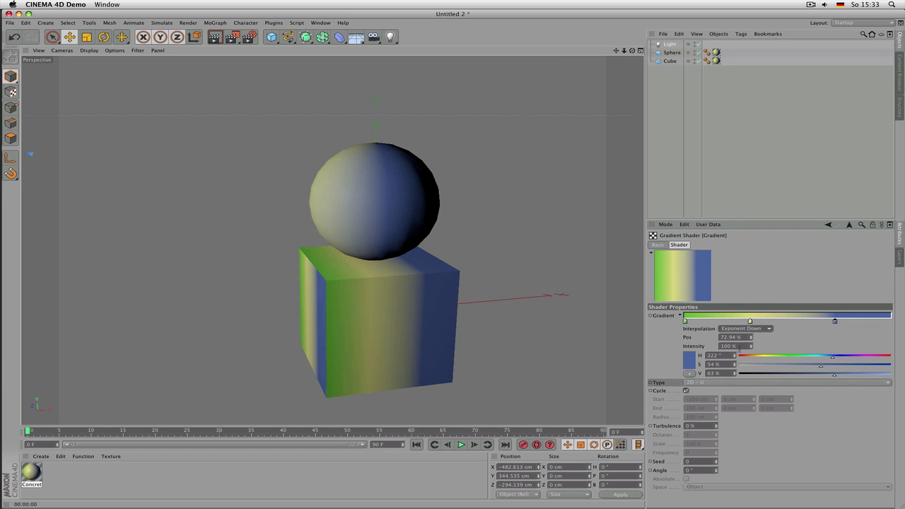
{"action": "left_click", "coordinate": [744, 329]}
{"action": "left_click", "coordinate": [749, 388]}
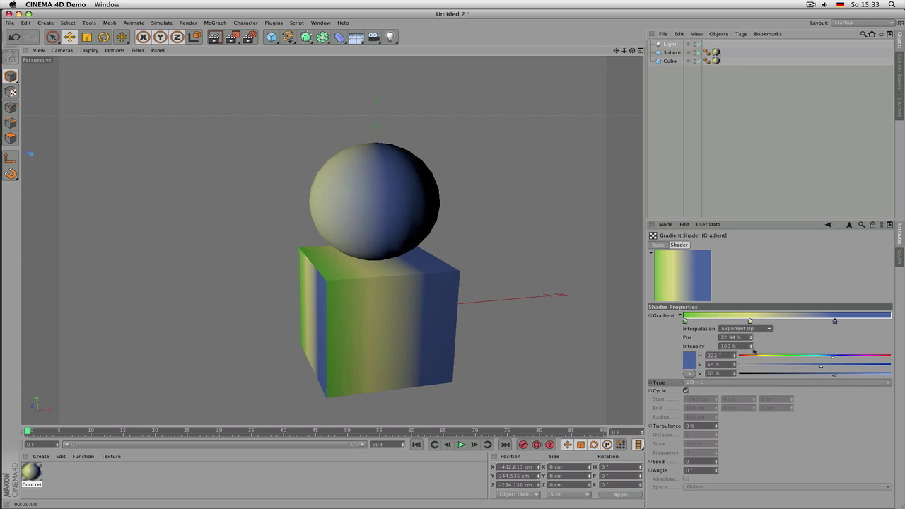
{"action": "left_click", "coordinate": [729, 331]}
{"action": "left_click", "coordinate": [735, 347]}
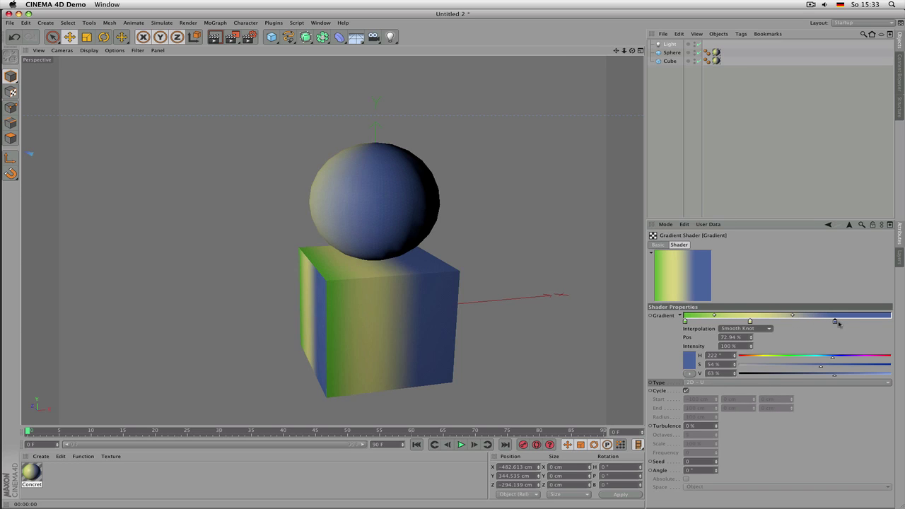
{"action": "left_click_drag", "start_coordinate": [836, 322], "coordinate": [891, 322]}
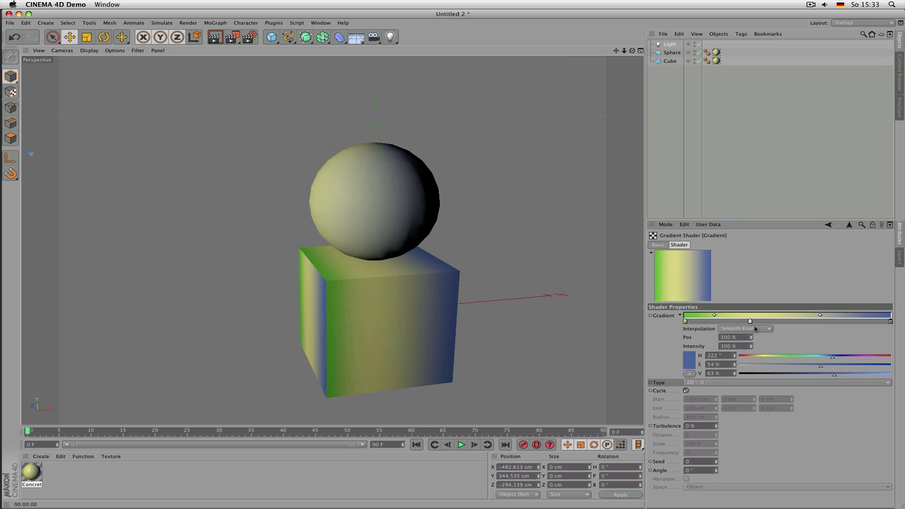
Set the yellow knot's position to 50%
{"action": "left_click_drag", "start_coordinate": [751, 322], "coordinate": [797, 323]}
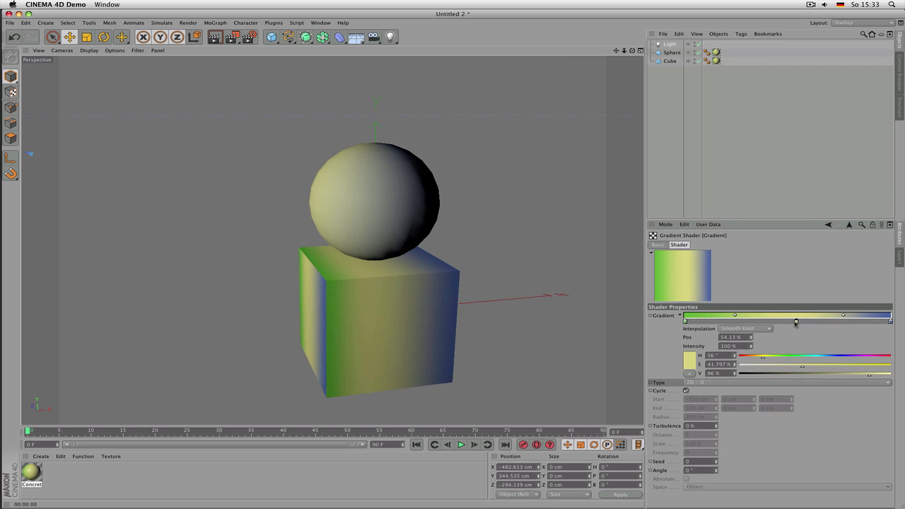
{"action": "left_click", "coordinate": [739, 338]}
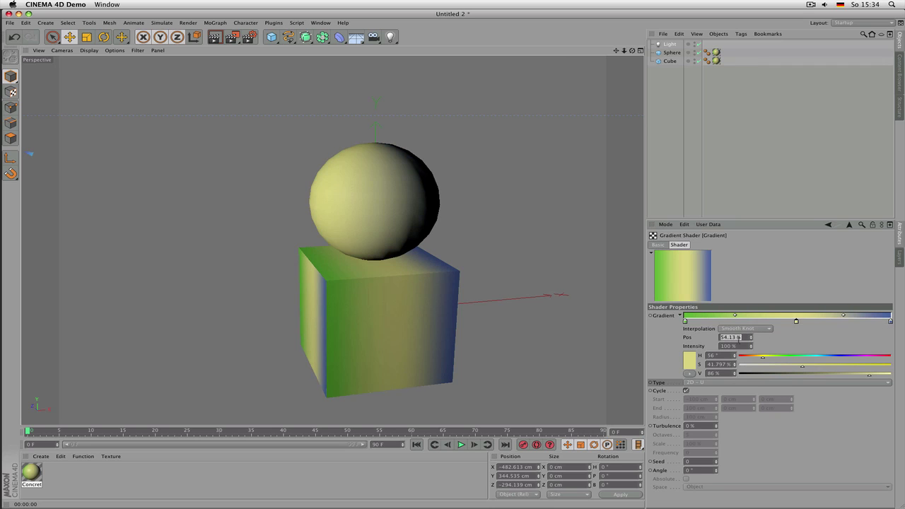
{"action": "left_click", "coordinate": [797, 322]}
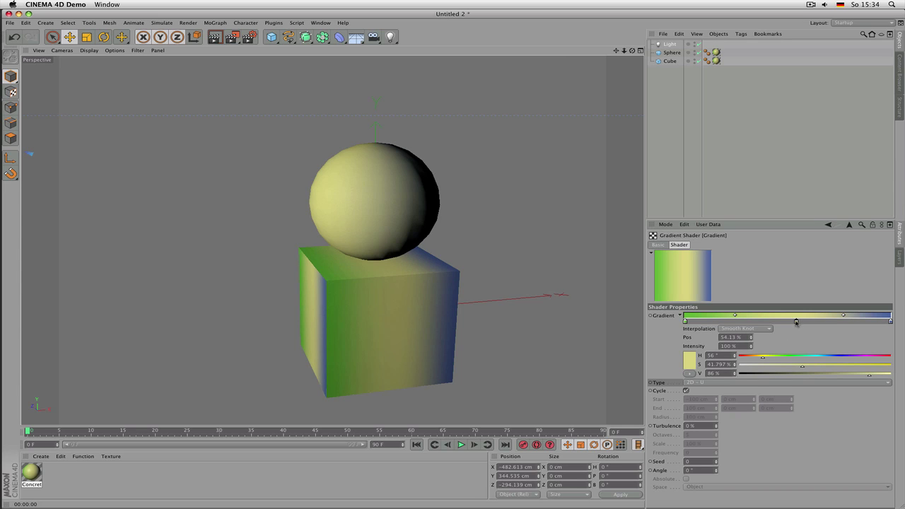
{"action": "double_click", "coordinate": [732, 337]}
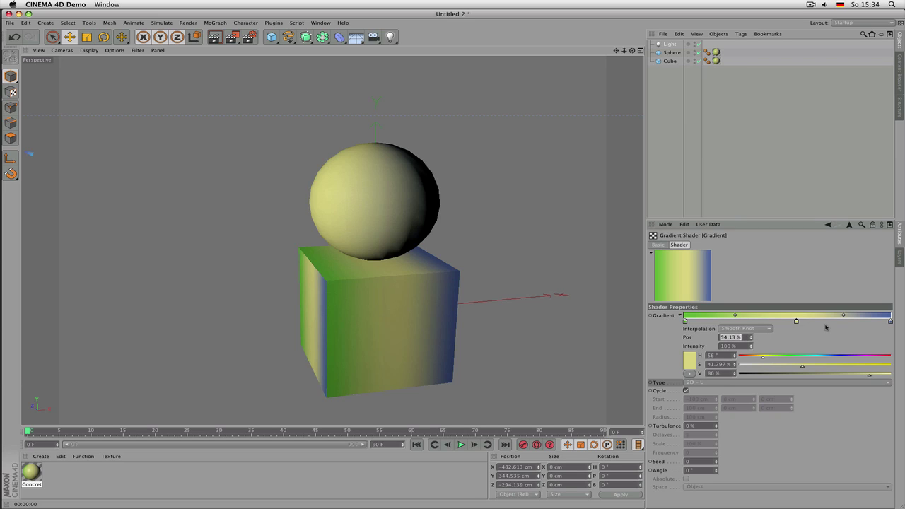
{"action": "type", "text": "50"}
{"action": "key", "text": "Return"}
Lower the knot's intensity, then restore it to 100%
{"action": "mouse_move", "coordinate": [752, 347]}
{"action": "left_mouse_down"}
{"action": "mouse_move", "coordinate": [714, 346]}
{"action": "mouse_move", "coordinate": [830, 346]}
{"action": "mouse_move", "coordinate": [740, 347]}
{"action": "left_mouse_up"}
{"action": "double_click", "coordinate": [740, 346]}
{"action": "type", "text": "10"}
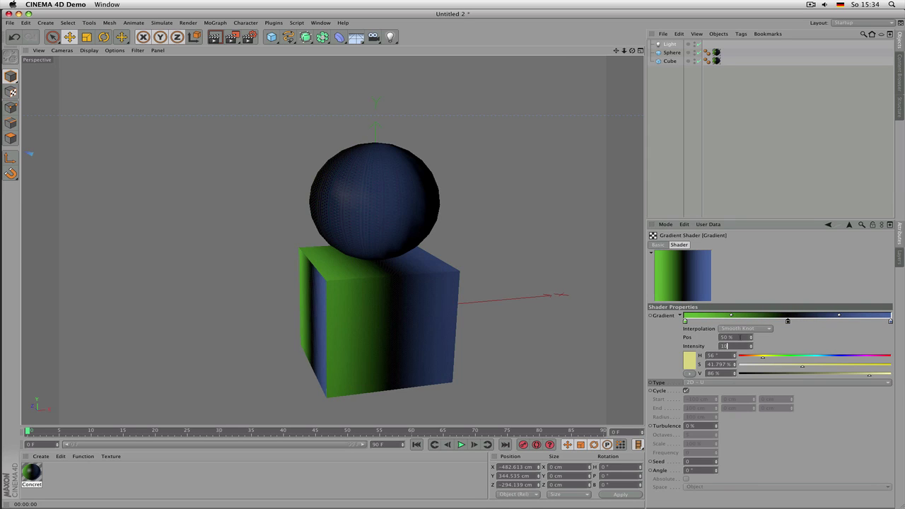
{"action": "type", "text": "0"}
{"action": "key", "text": "Return"}
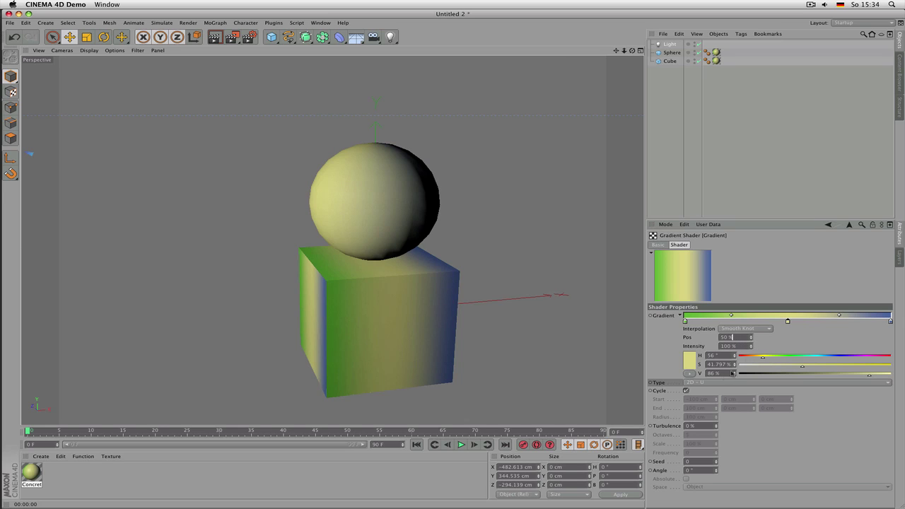
Try 3D - Cylindrical and 2D - Radial gradient types, ending on 2D - Circular
{"action": "left_click", "coordinate": [708, 384]}
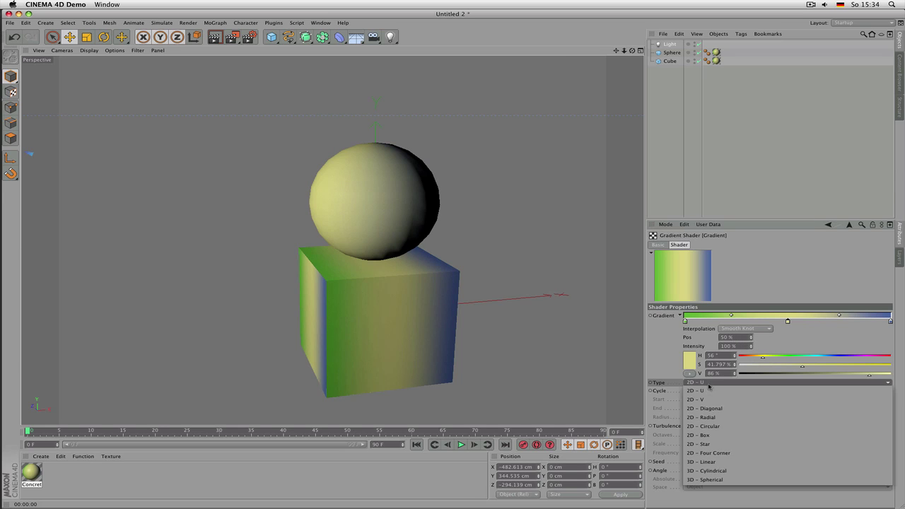
{"action": "left_click", "coordinate": [718, 471]}
{"action": "left_click", "coordinate": [730, 385]}
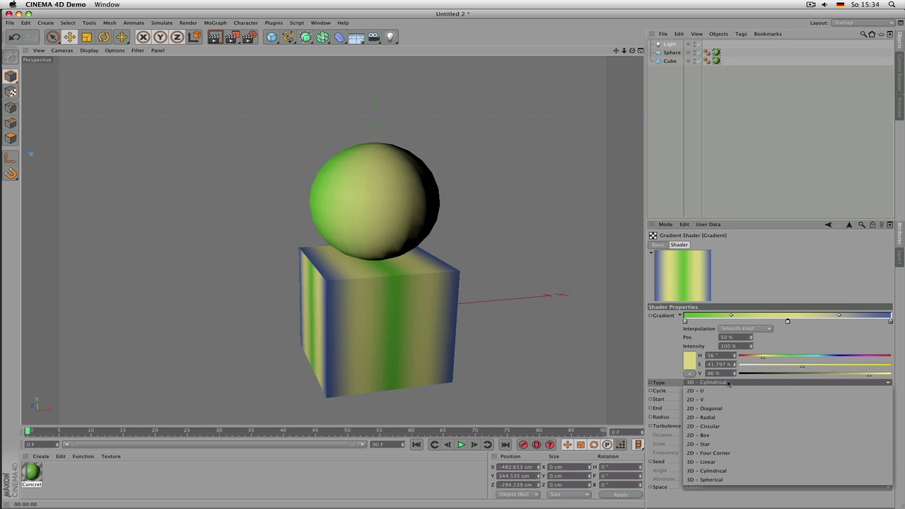
{"action": "left_click", "coordinate": [720, 417]}
{"action": "left_click", "coordinate": [714, 384]}
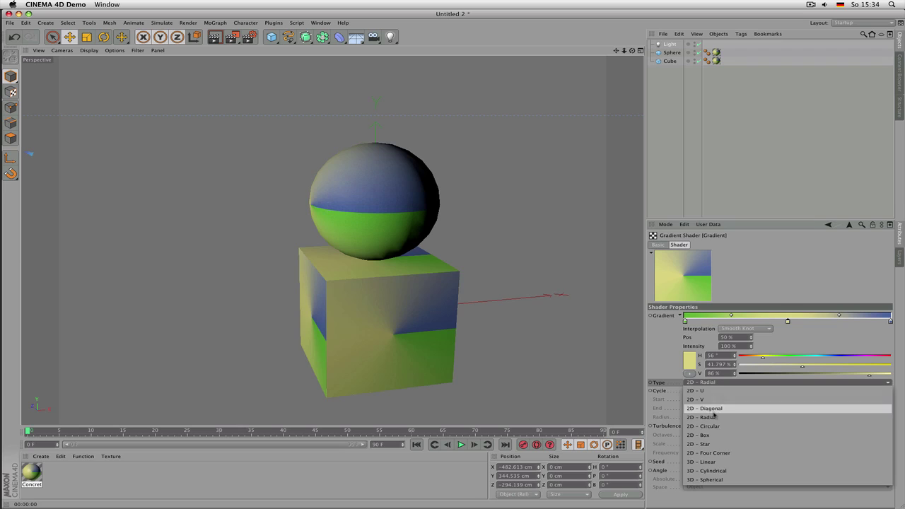
{"action": "left_click", "coordinate": [713, 426]}
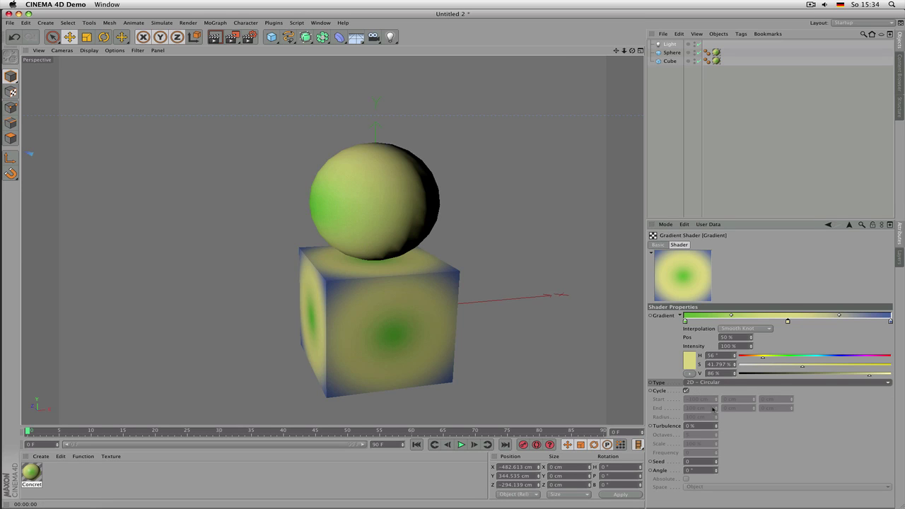
Toggle the gradient's Cycle option off and back on
{"action": "left_click", "coordinate": [687, 391]}
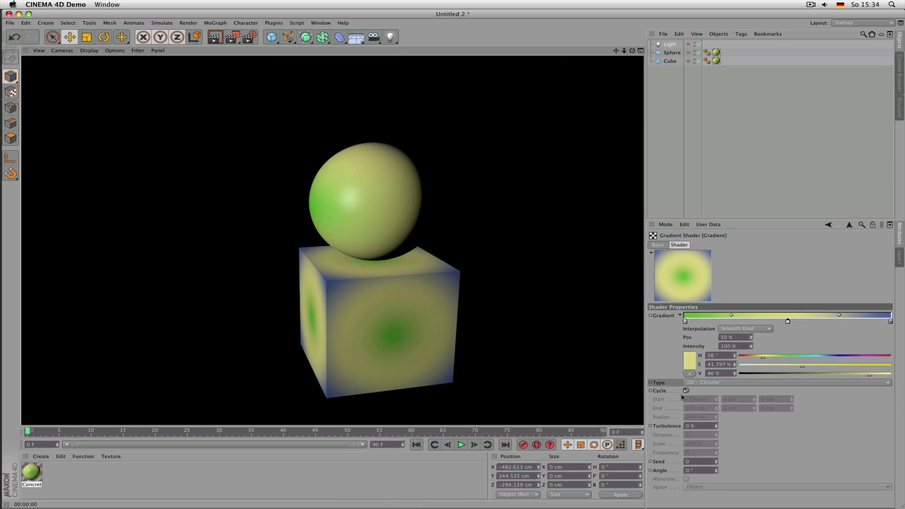
{"action": "left_click", "coordinate": [686, 391]}
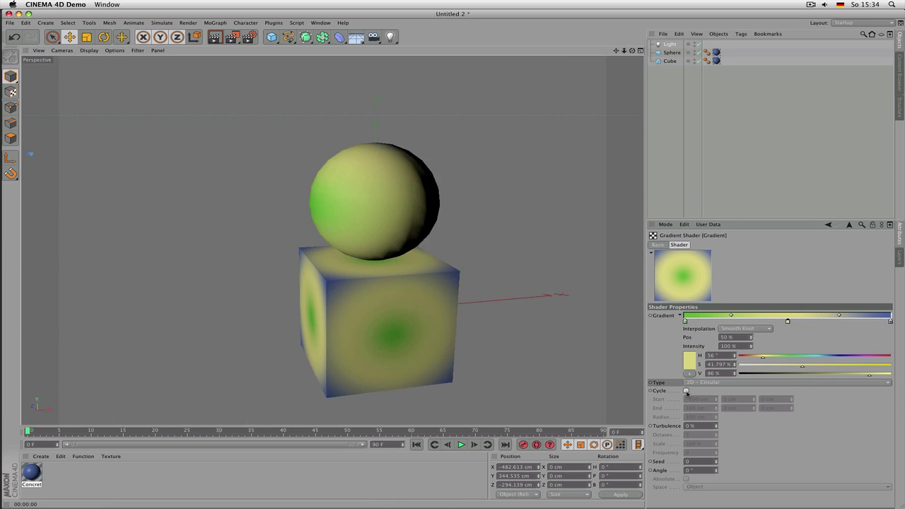
{"action": "left_click", "coordinate": [686, 391]}
Move the green knot inward, the blue knot to 59.63%, and set turbulence to 17%
{"action": "left_click_drag", "start_coordinate": [686, 322], "coordinate": [766, 321]}
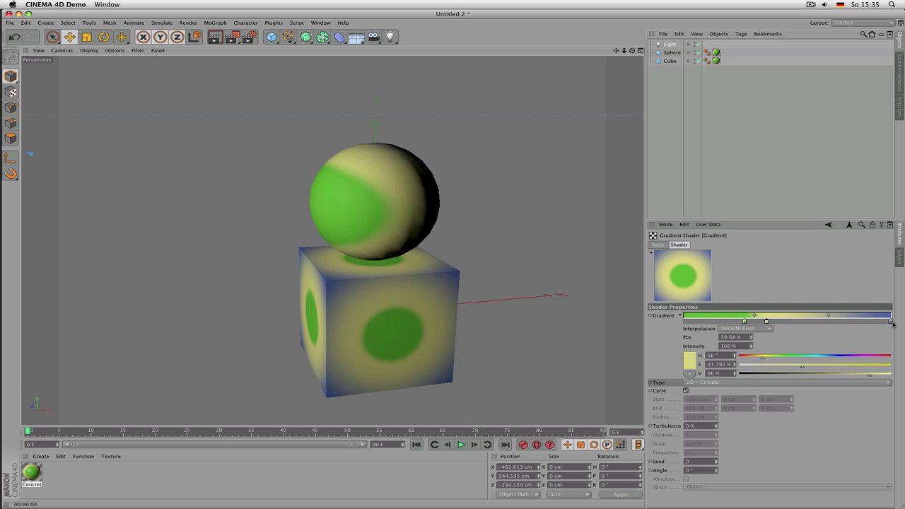
{"action": "left_click_drag", "start_coordinate": [890, 322], "coordinate": [807, 321]}
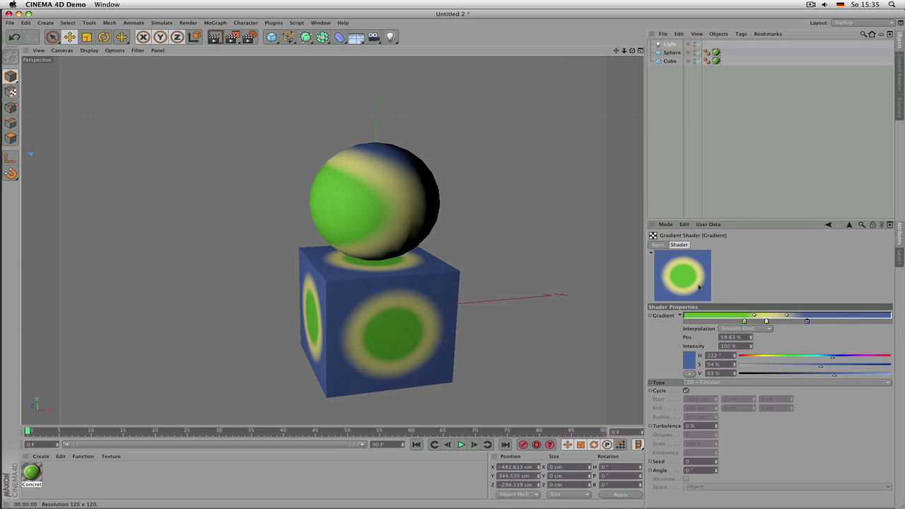
{"action": "left_click", "coordinate": [707, 425]}
{"action": "type", "text": "17"}
{"action": "key", "text": "Return"}
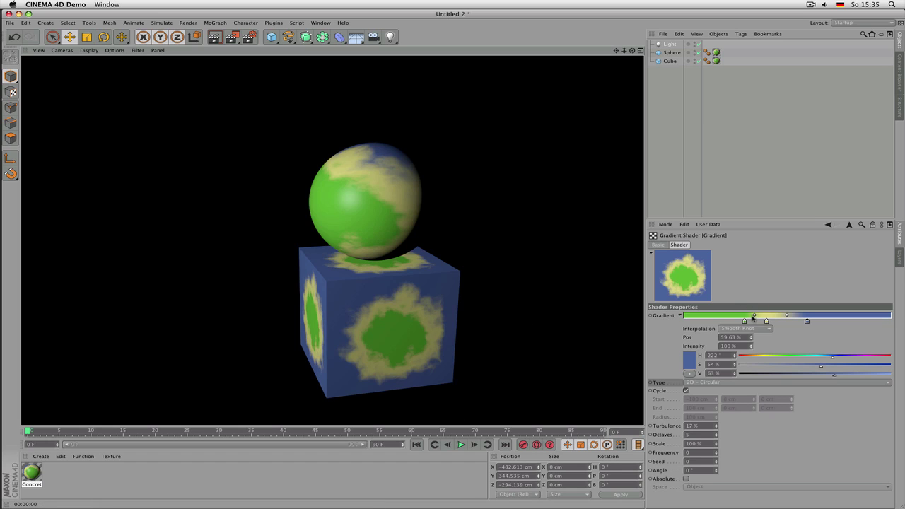
Return the green and blue knots to the gradient ends and set Octaves to 5
{"action": "left_click_drag", "start_coordinate": [744, 322], "coordinate": [685, 321]}
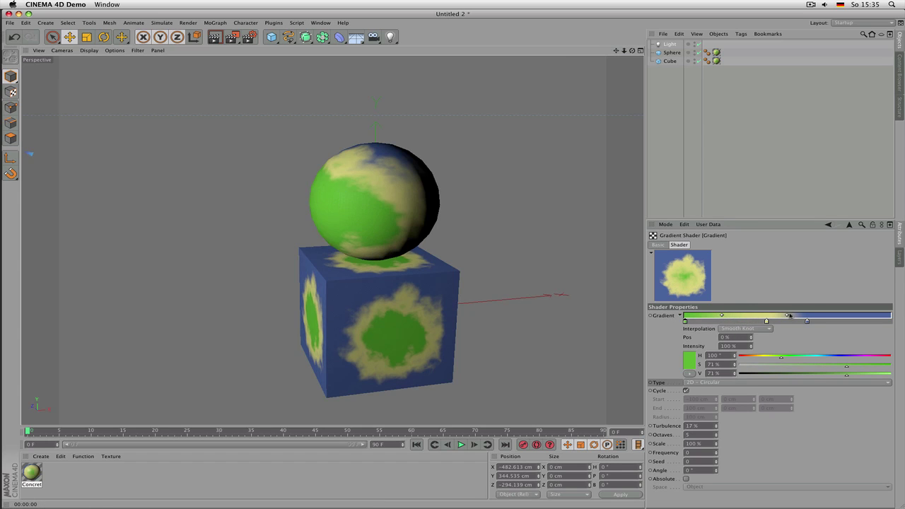
{"action": "left_click_drag", "start_coordinate": [807, 322], "coordinate": [891, 322]}
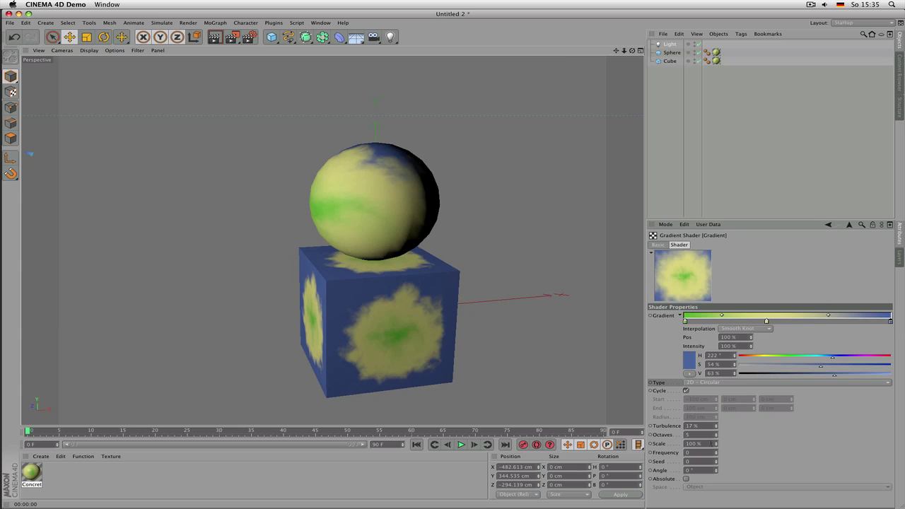
{"action": "left_click", "coordinate": [707, 427]}
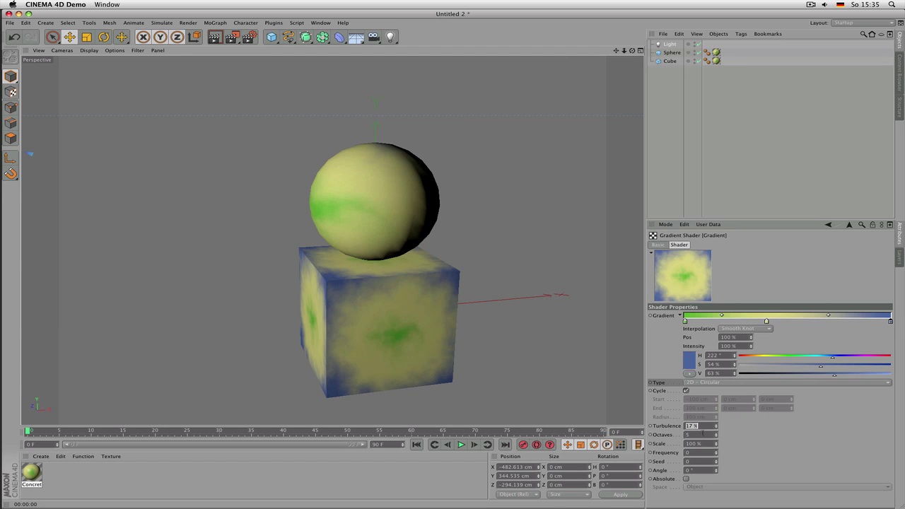
{"action": "left_click", "coordinate": [703, 434]}
{"action": "key", "text": "Return"}
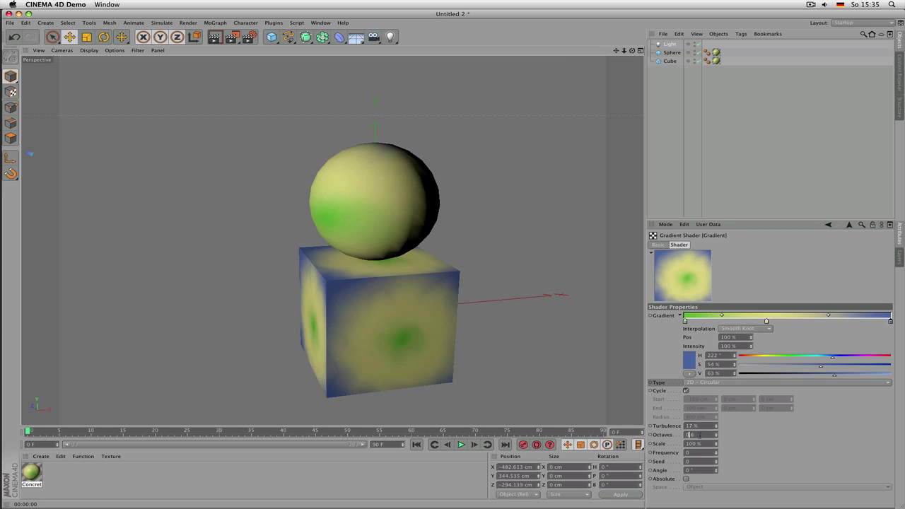
{"action": "key", "text": "Return"}
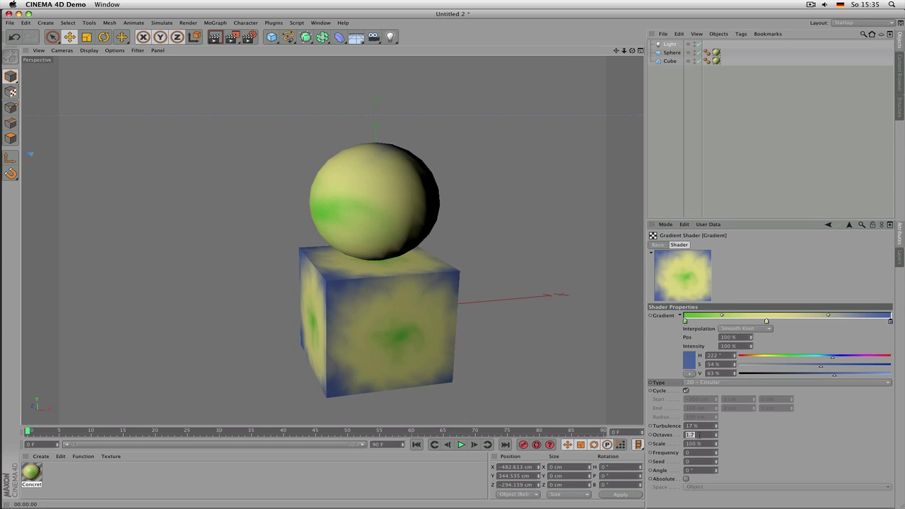
{"action": "type", "text": "5"}
{"action": "key", "text": "Return"}
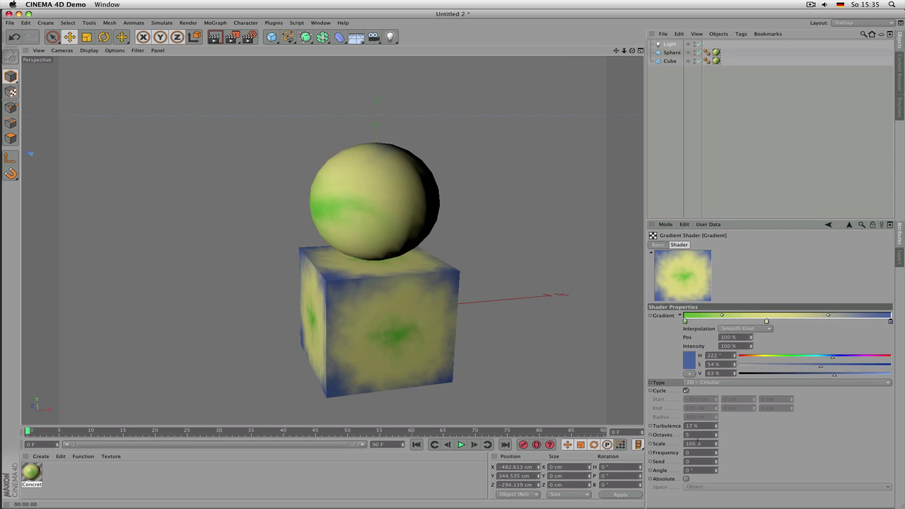
Render a preview and set the turbulence scale to 10%, then 100%
{"action": "left_click_drag", "start_coordinate": [716, 444], "coordinate": [716, 447]}
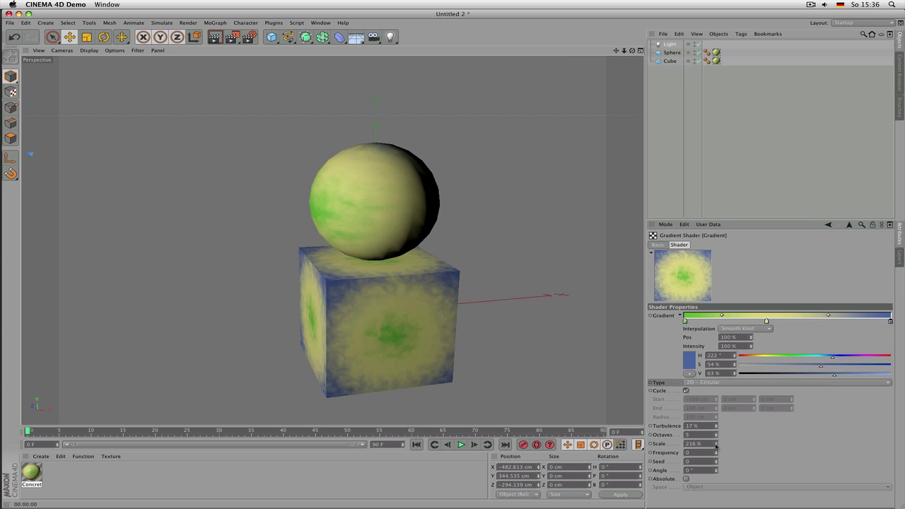
{"action": "key", "text": "ctrl+r"}
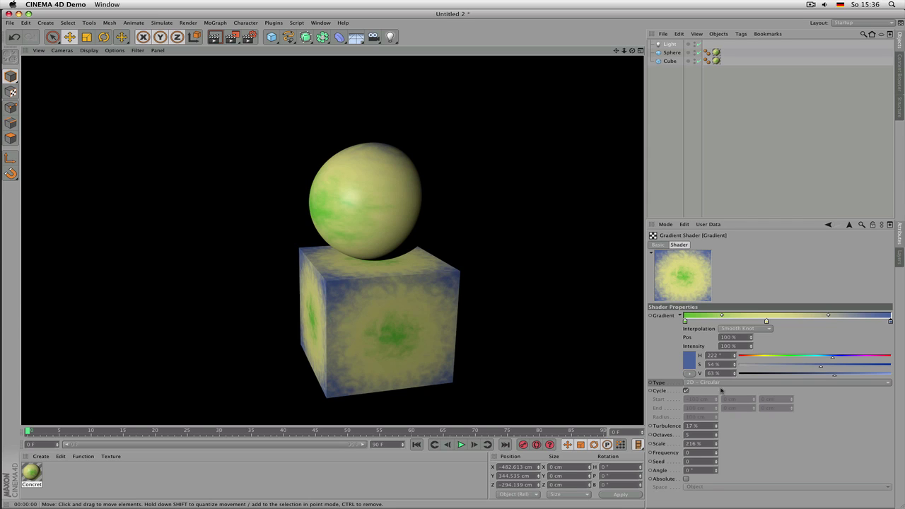
{"action": "double_click", "coordinate": [699, 444]}
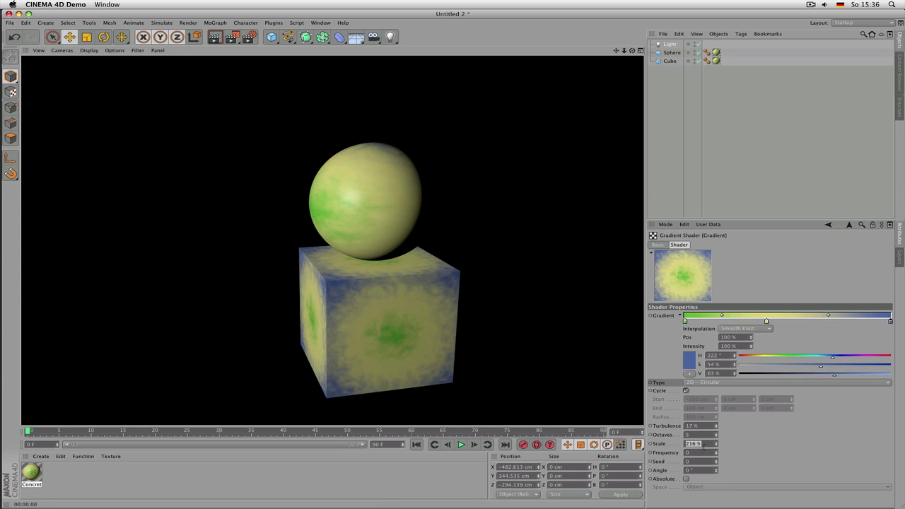
{"action": "type", "text": "10"}
{"action": "key", "text": "Return"}
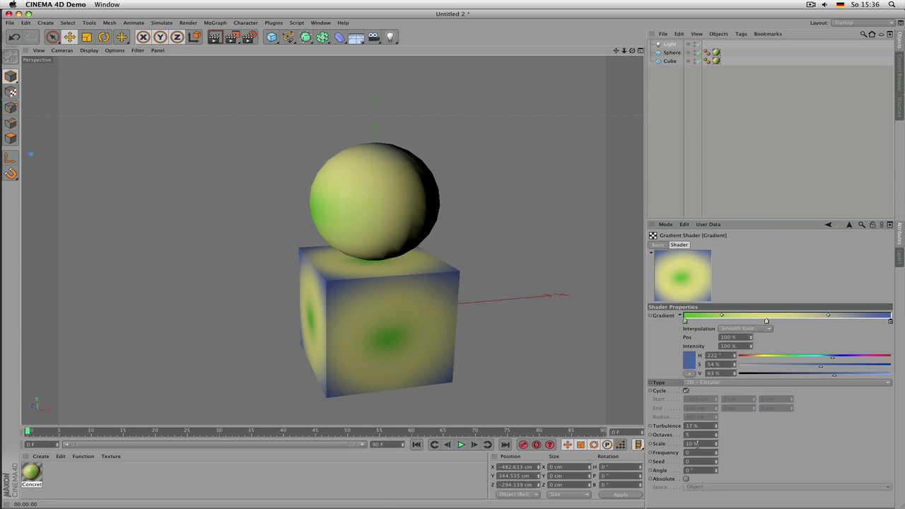
{"action": "double_click", "coordinate": [698, 443]}
{"action": "type", "text": "100"}
{"action": "key", "text": "Return"}
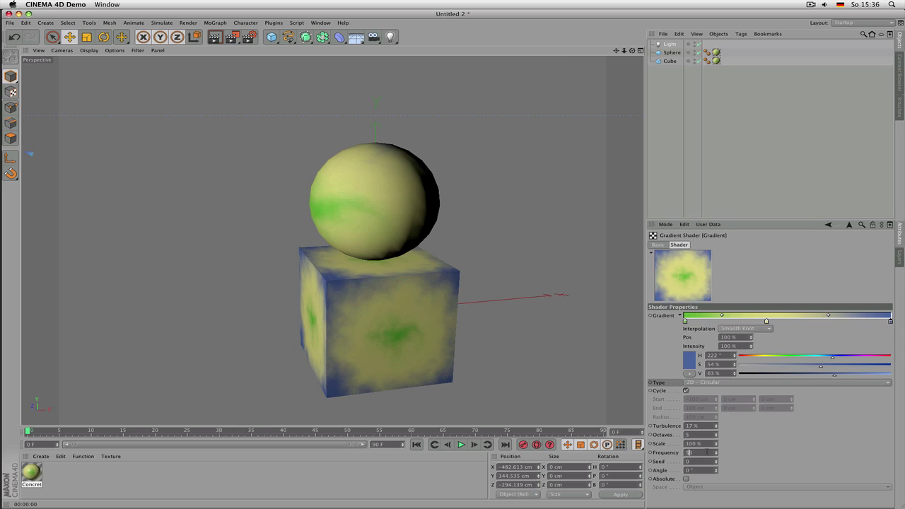
Adjust the frequency value and reset turbulence to 0%
{"action": "type", "text": "64"}
{"action": "key", "text": "BackSpace"}
{"action": "double_click", "coordinate": [705, 426]}
{"action": "type", "text": "0"}
{"action": "key", "text": "Return"}
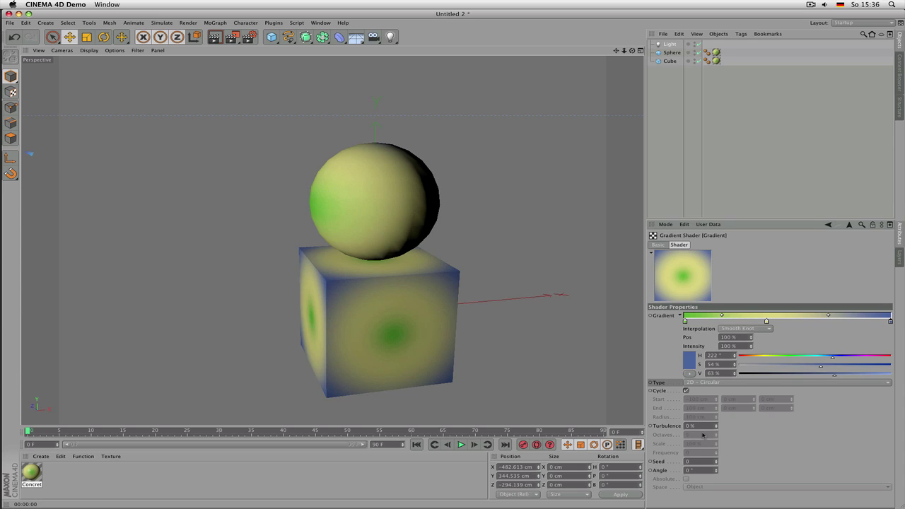
On the Concrete material's Color page, load Noise as the colour texture
{"action": "left_click", "coordinate": [849, 225]}
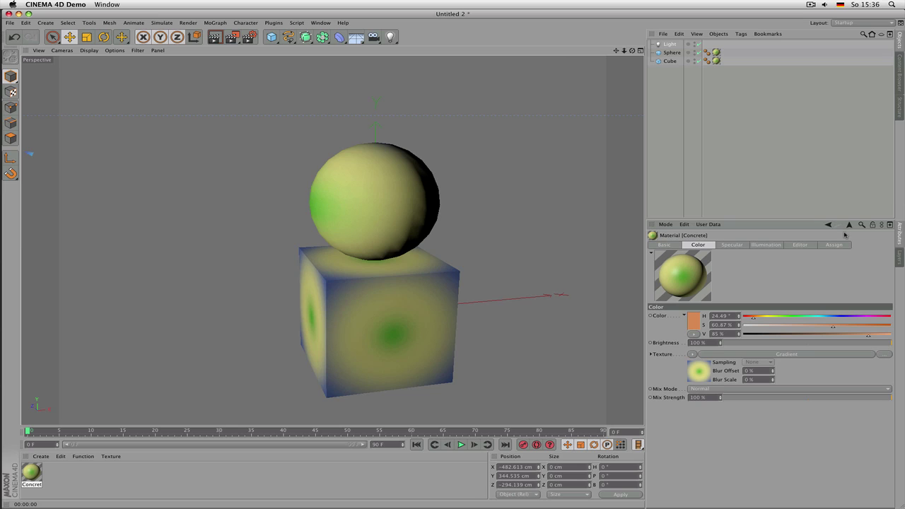
{"action": "left_click", "coordinate": [694, 355]}
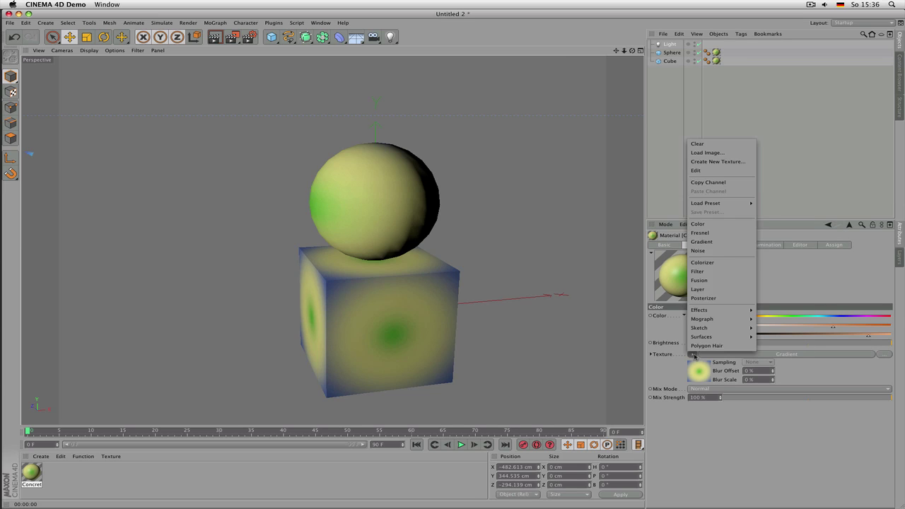
{"action": "left_click", "coordinate": [726, 252]}
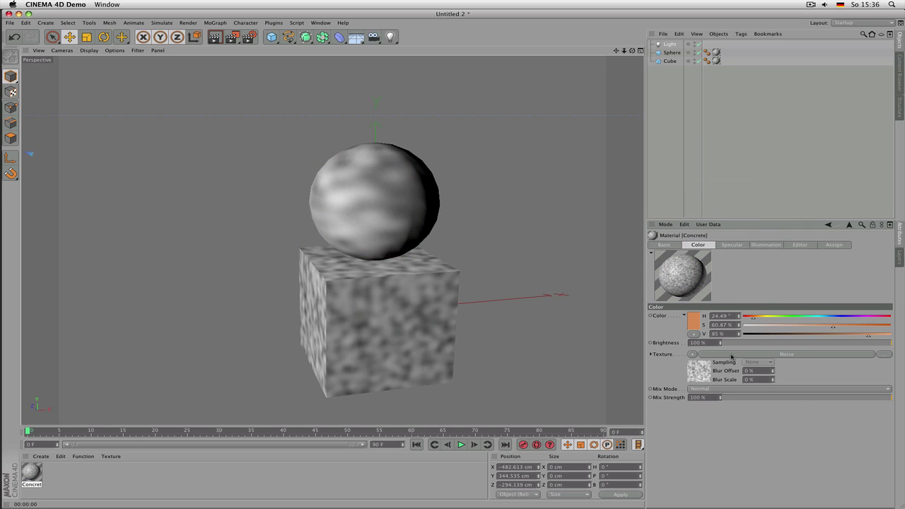
{"action": "left_click", "coordinate": [695, 355]}
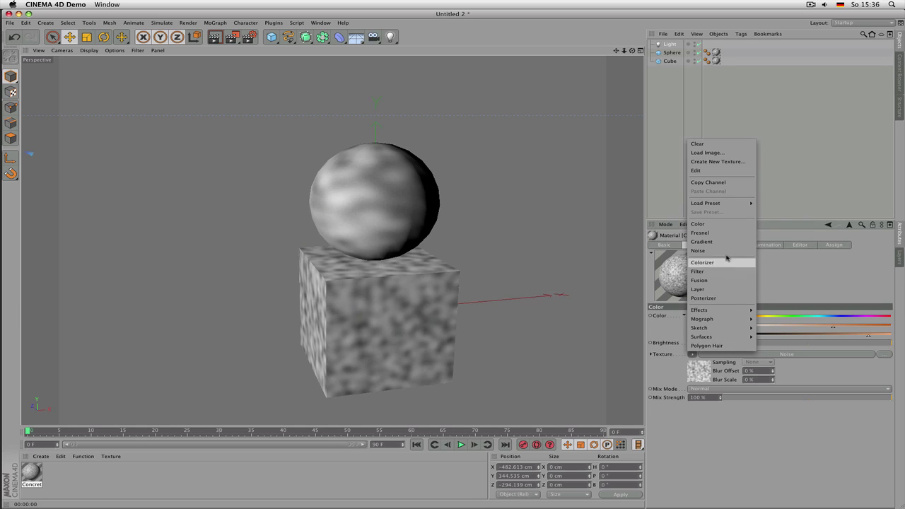
{"action": "left_click", "coordinate": [698, 250]}
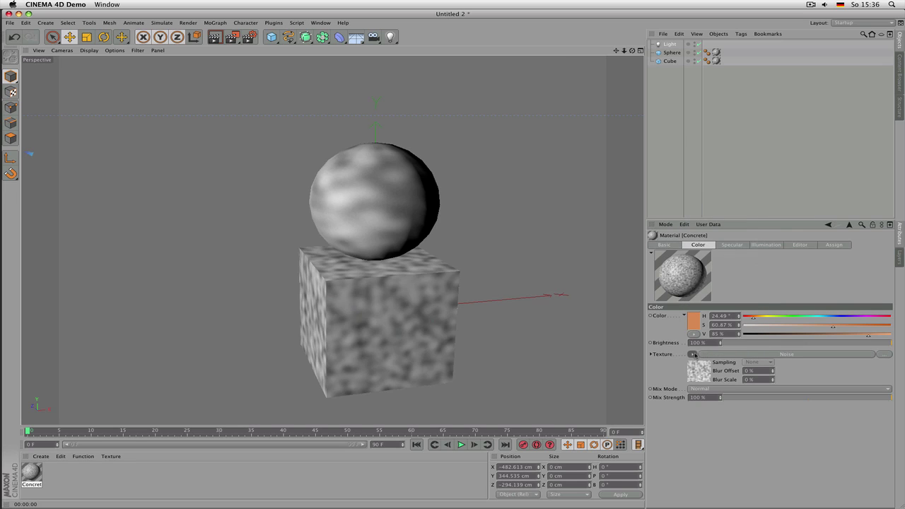
{"action": "left_click", "coordinate": [695, 355]}
{"action": "left_click", "coordinate": [830, 296]}
Try Fresnel, switch to Noise, clear it, reapply Noise to the colour, and render
{"action": "left_click", "coordinate": [692, 355]}
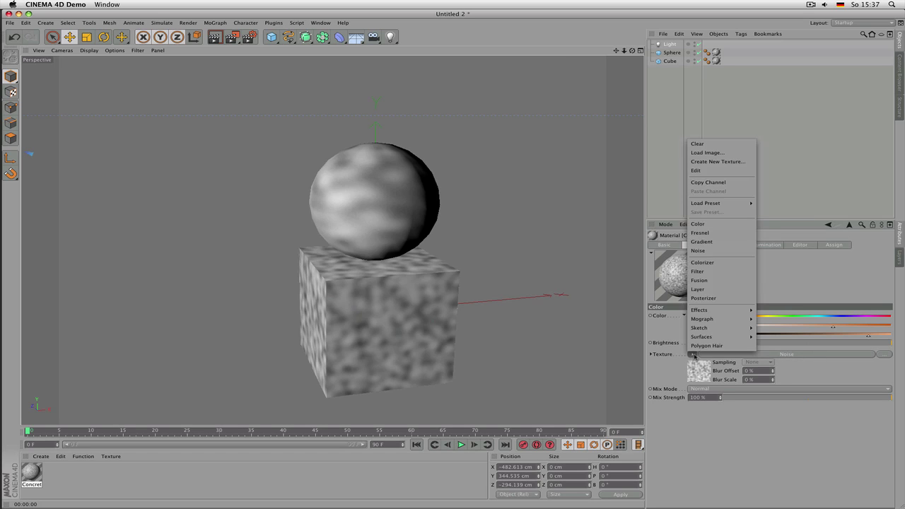
{"action": "left_click", "coordinate": [697, 232]}
{"action": "left_click", "coordinate": [691, 355]}
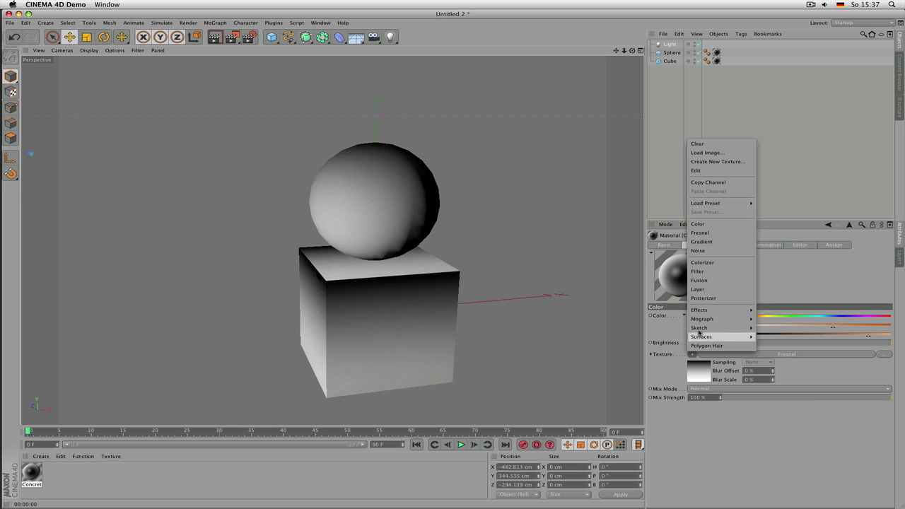
{"action": "left_click", "coordinate": [718, 263]}
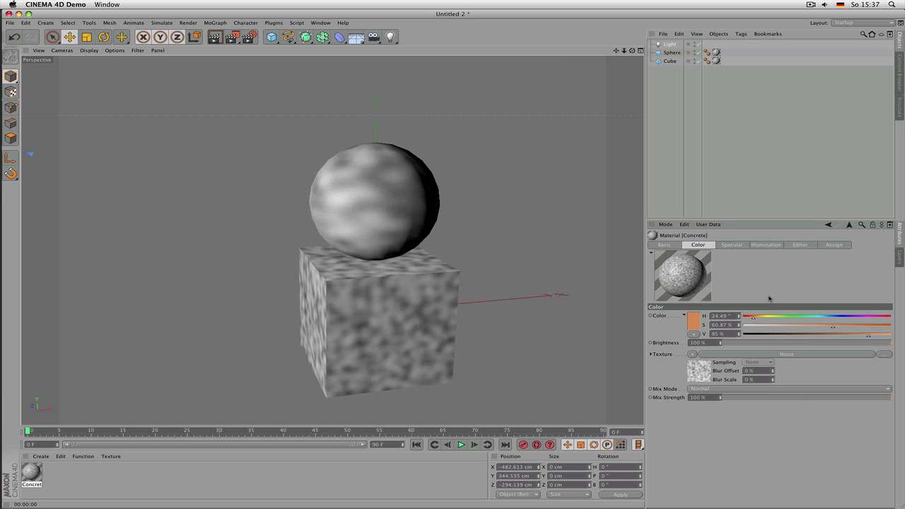
{"action": "left_click", "coordinate": [692, 355]}
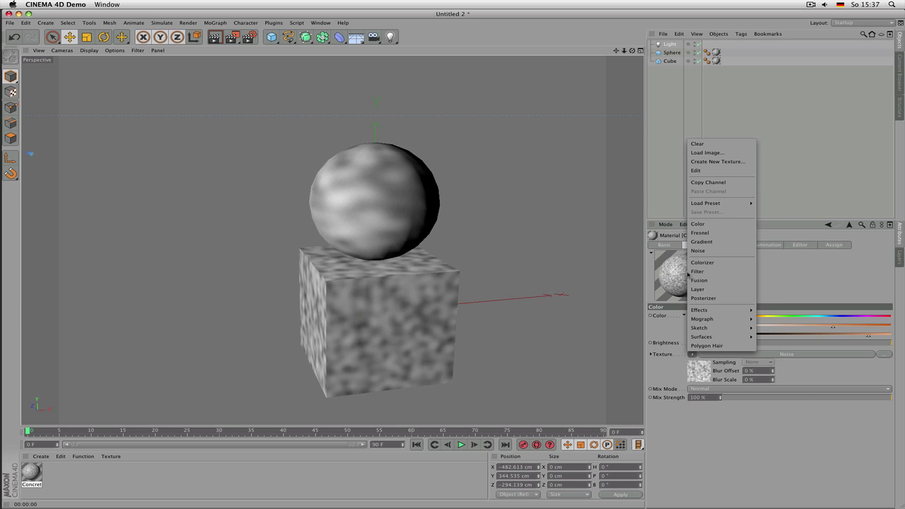
{"action": "left_click", "coordinate": [724, 145]}
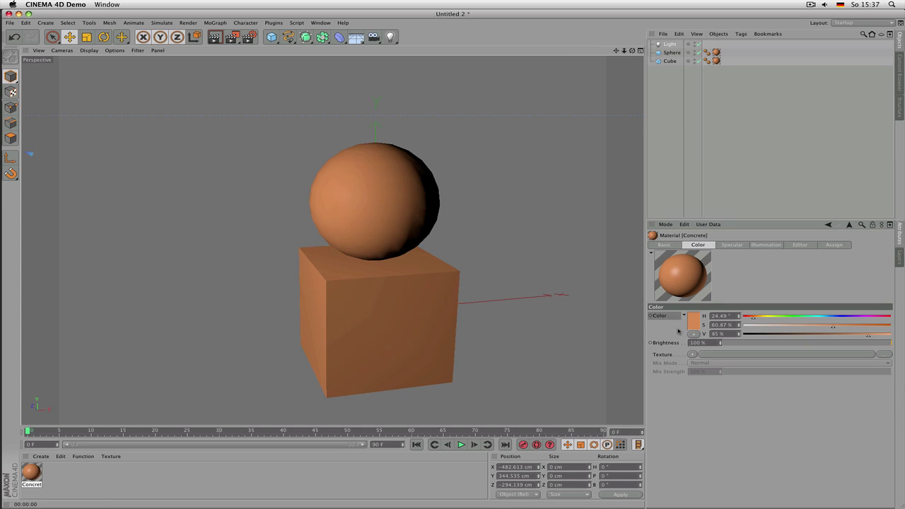
{"action": "left_click", "coordinate": [693, 354]}
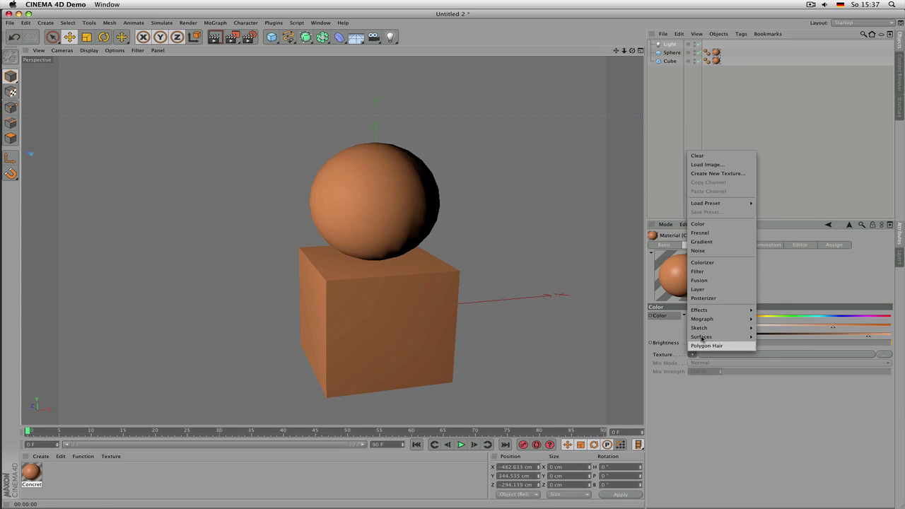
{"action": "left_click", "coordinate": [699, 251]}
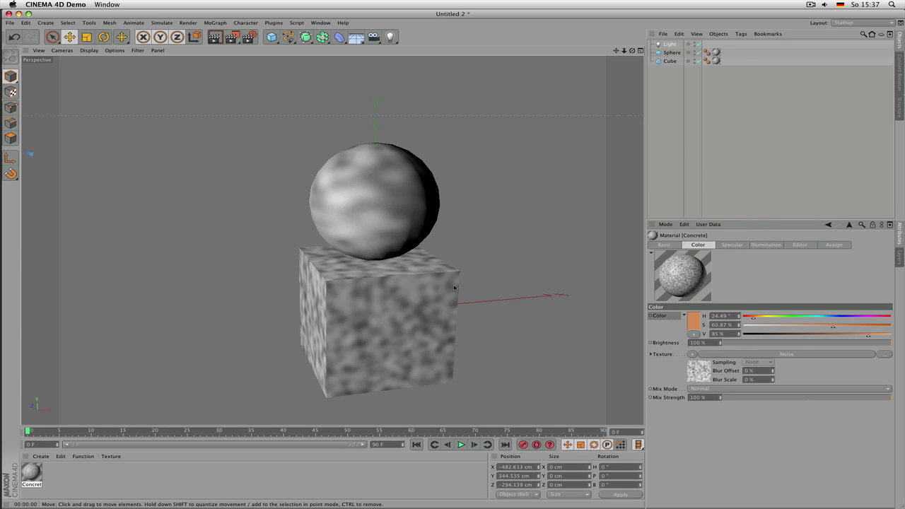
{"action": "key", "text": "super+r"}
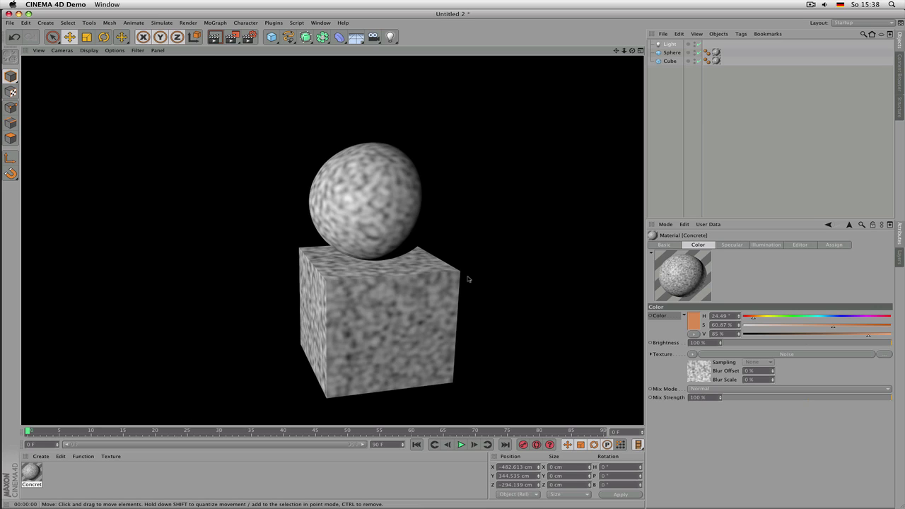
In the Noise shader settings, set Color 1 to dark grey (H 42°, V 14%)
{"action": "left_click", "coordinate": [790, 358]}
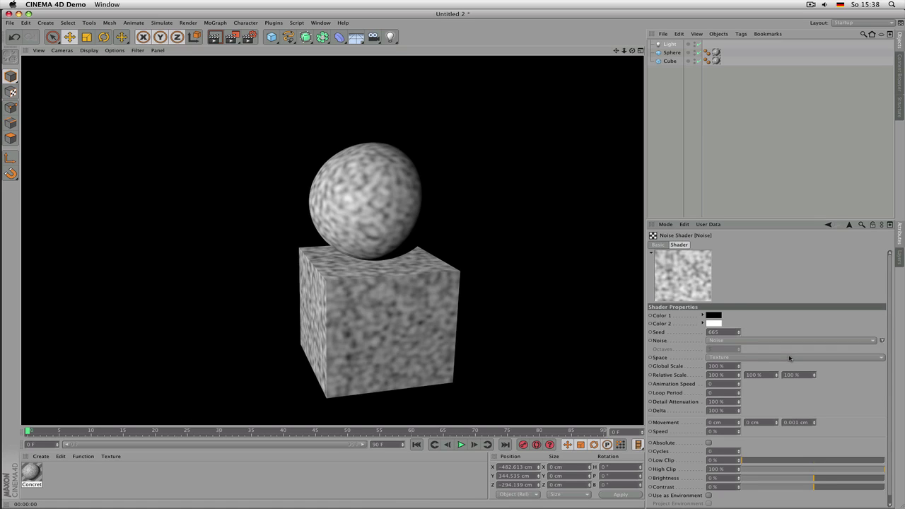
{"action": "left_click_drag", "start_coordinate": [781, 217], "coordinate": [788, 199]}
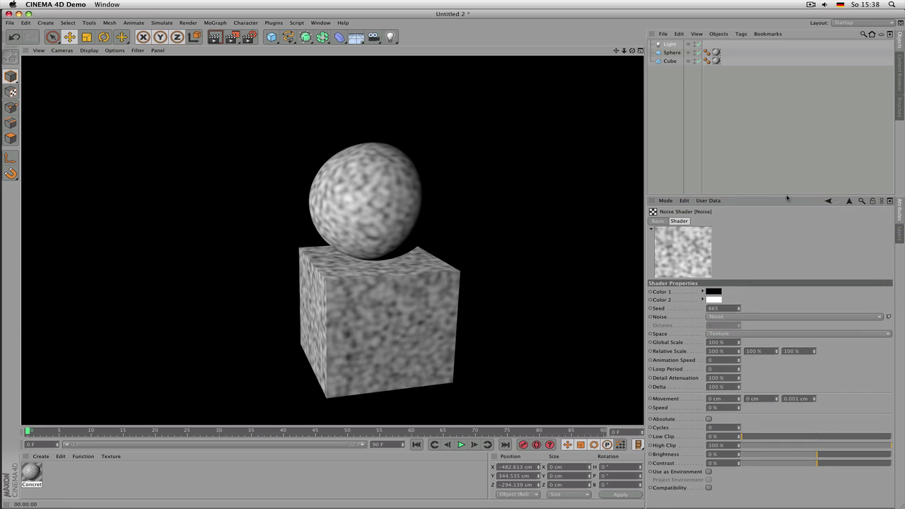
{"action": "left_click", "coordinate": [716, 293]}
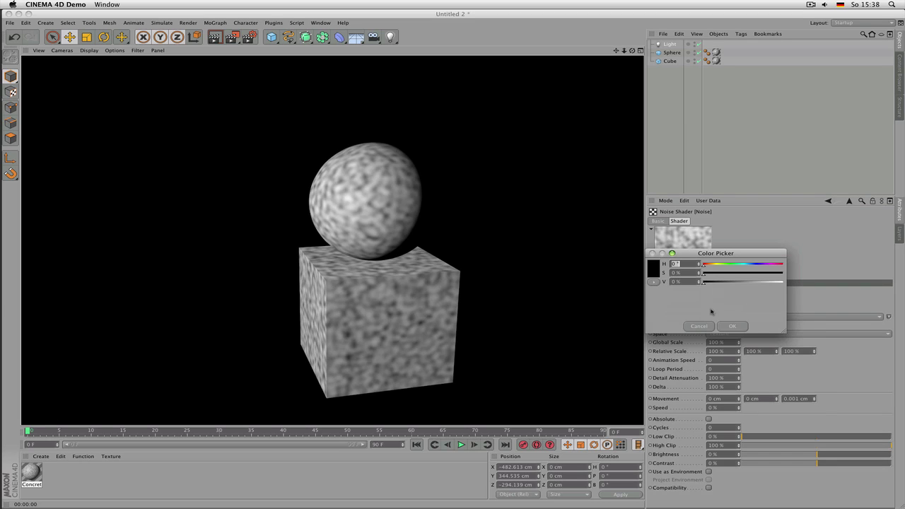
{"action": "left_click", "coordinate": [713, 264]}
{"action": "left_click_drag", "start_coordinate": [710, 285], "coordinate": [715, 284]}
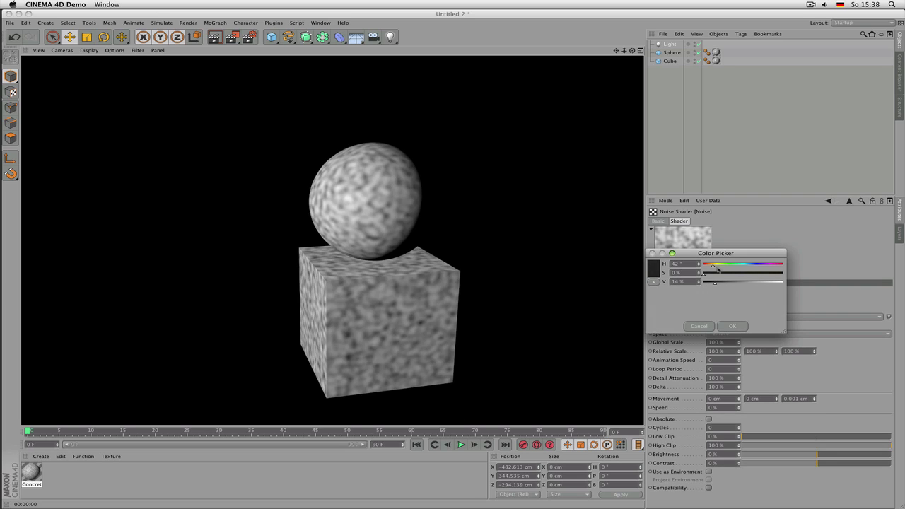
{"action": "left_click", "coordinate": [712, 274]}
{"action": "left_click", "coordinate": [731, 326]}
Set Noise Color 2 to light beige (H 33°, S 9%, V 90%) and render
{"action": "left_click", "coordinate": [720, 301]}
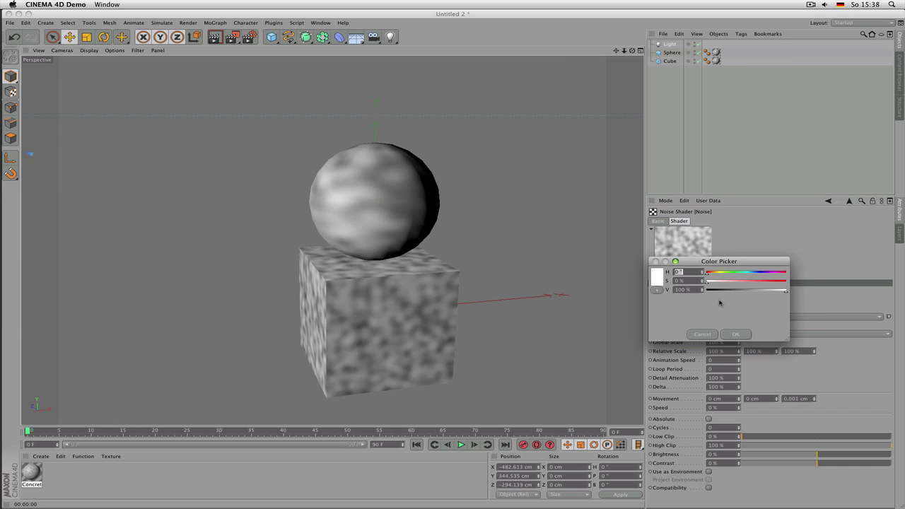
{"action": "left_click", "coordinate": [778, 290]}
{"action": "left_click", "coordinate": [714, 273]}
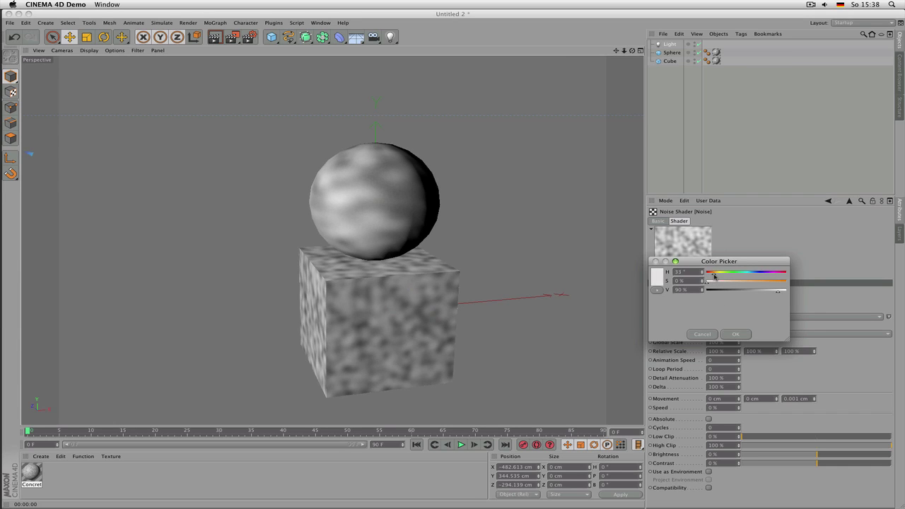
{"action": "left_click", "coordinate": [715, 283]}
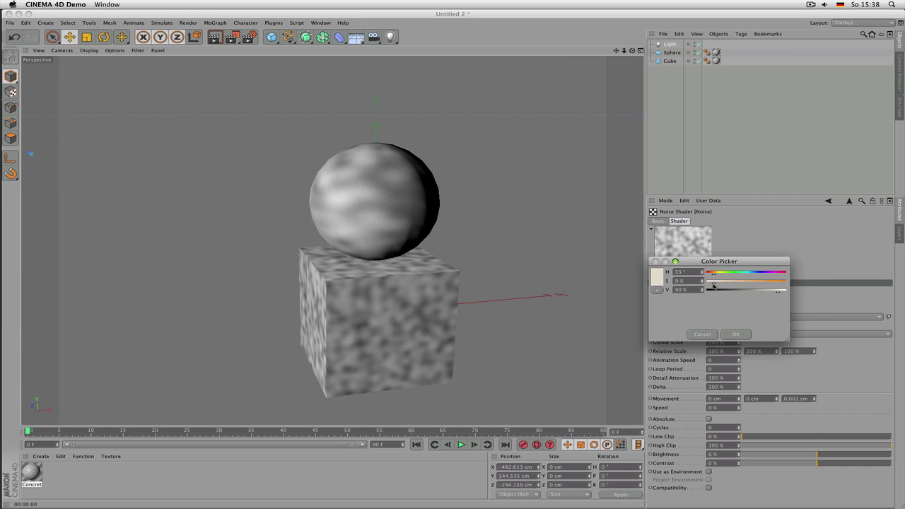
{"action": "left_click", "coordinate": [733, 334]}
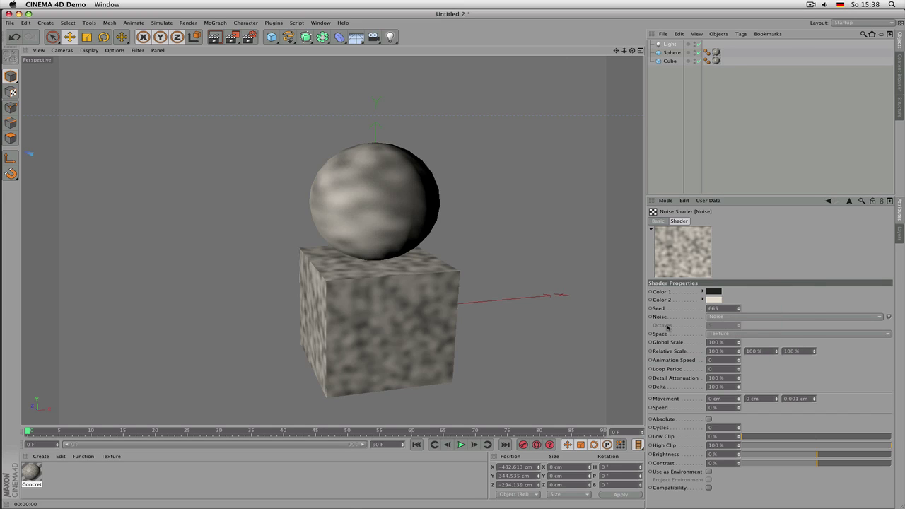
{"action": "key", "text": "ctrl+r"}
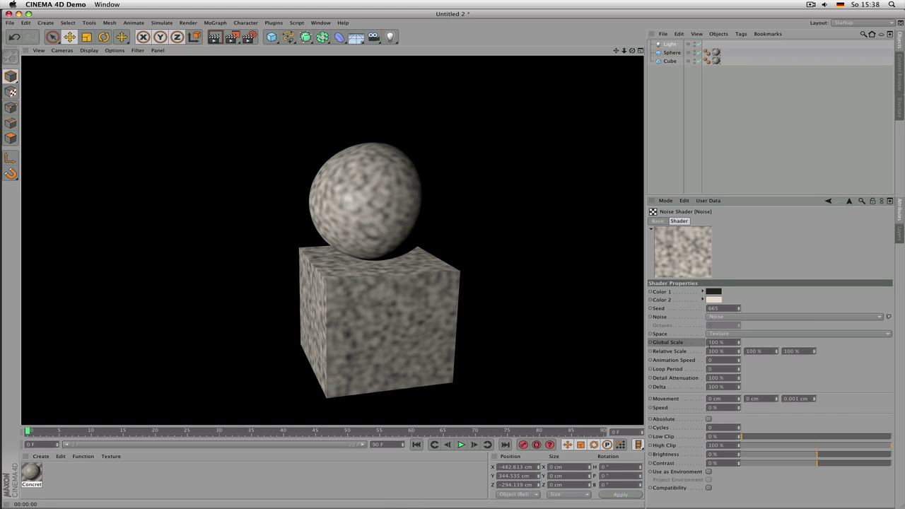
{"action": "left_click", "coordinate": [721, 343]}
{"action": "type", "text": "10"}
{"action": "key", "text": "Return"}
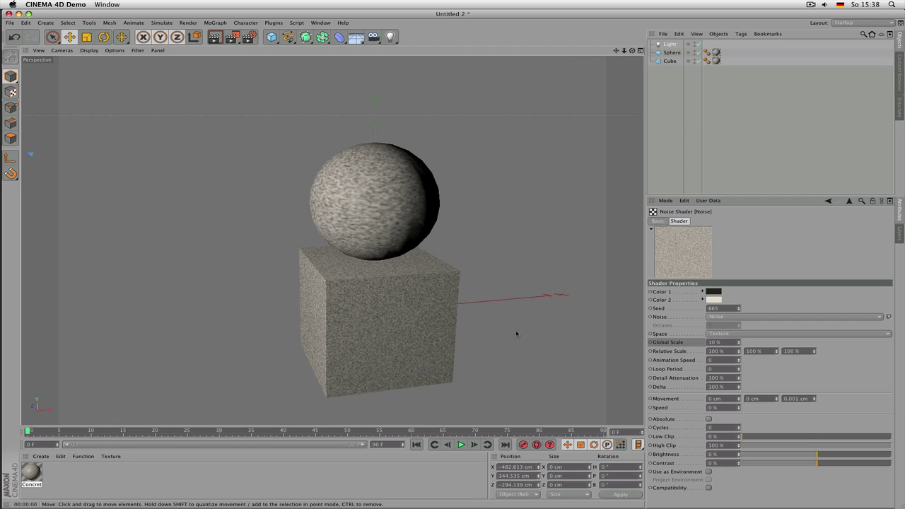
{"action": "key", "text": "ctrl+r"}
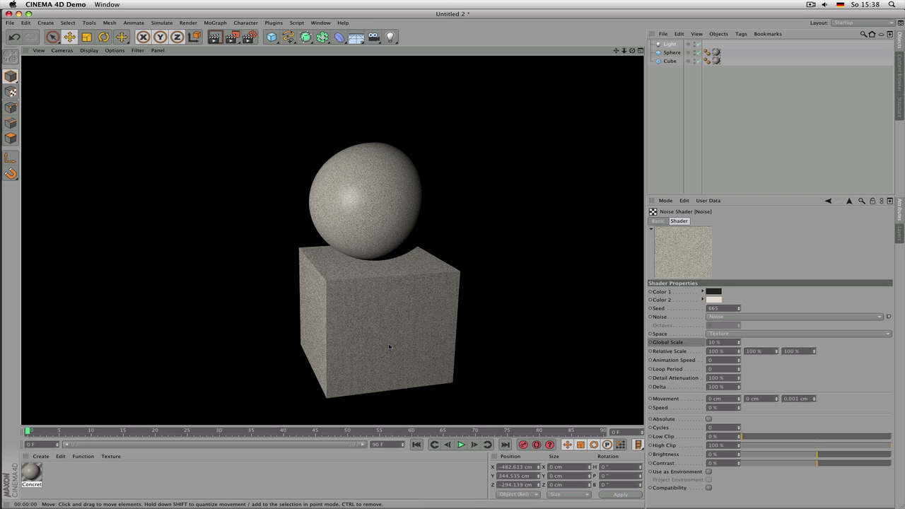
{"action": "left_click", "coordinate": [721, 343]}
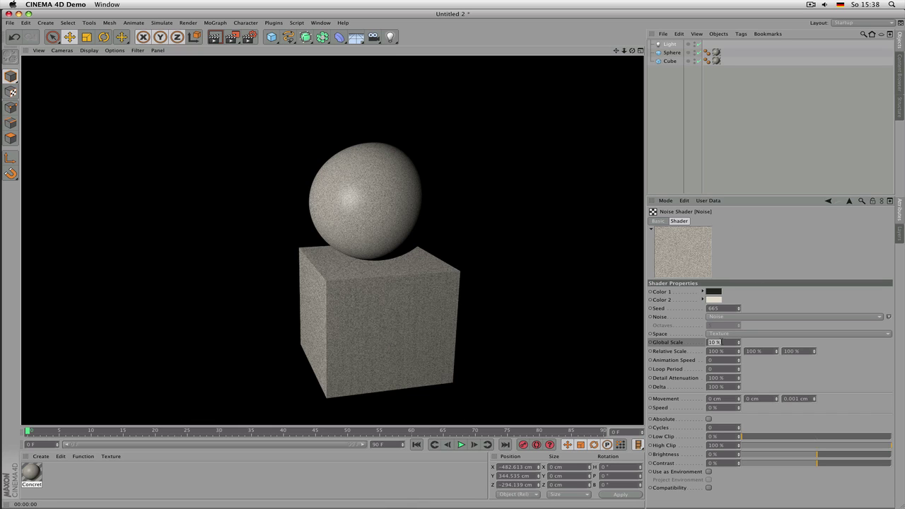
{"action": "key", "text": "BackSpace"}
{"action": "type", "text": "2"}
{"action": "key", "text": "Return"}
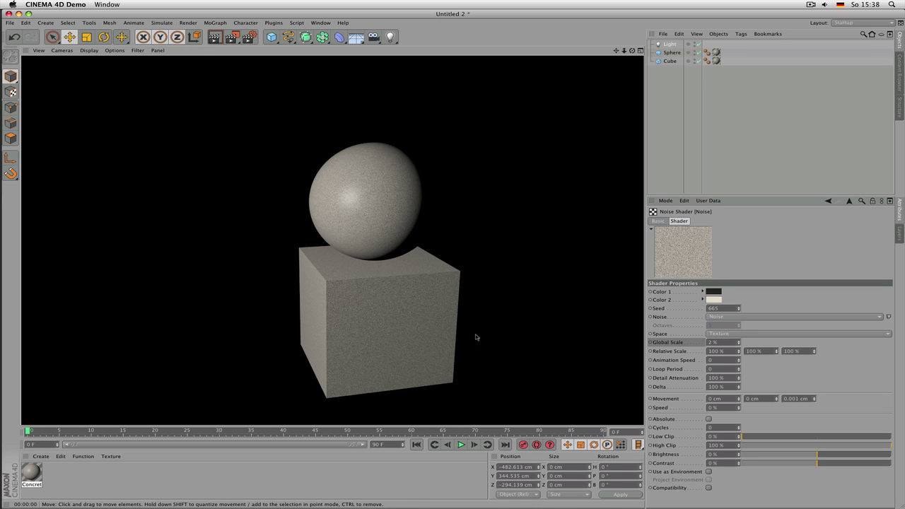
{"action": "left_click", "coordinate": [738, 345]}
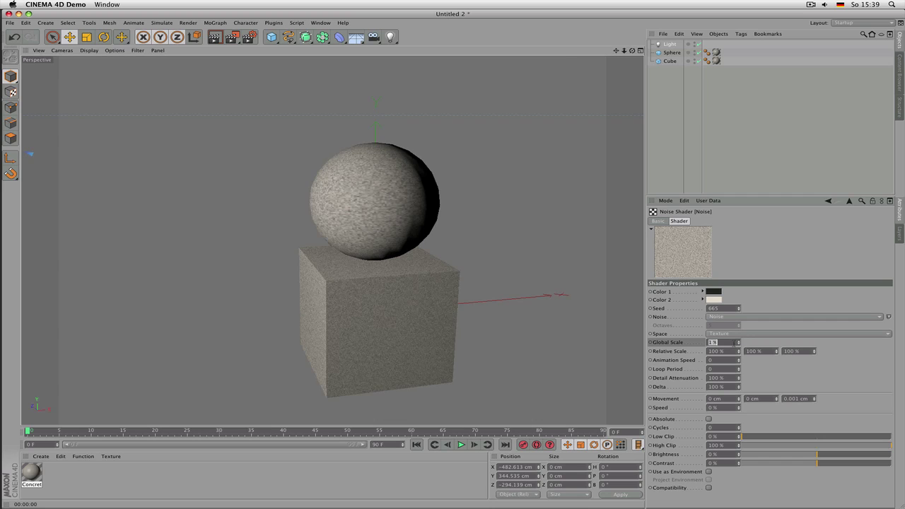
{"action": "type", "text": "0"}
{"action": "key", "text": "Return"}
{"action": "key", "text": "ctrl+r"}
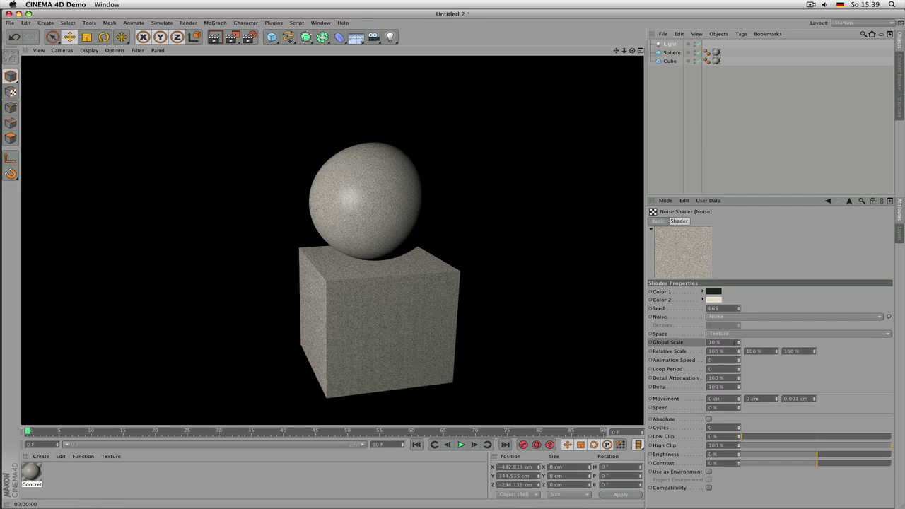
{"action": "type", "text": "0"}
{"action": "key", "text": "Return"}
{"action": "key", "text": "ctrl+r"}
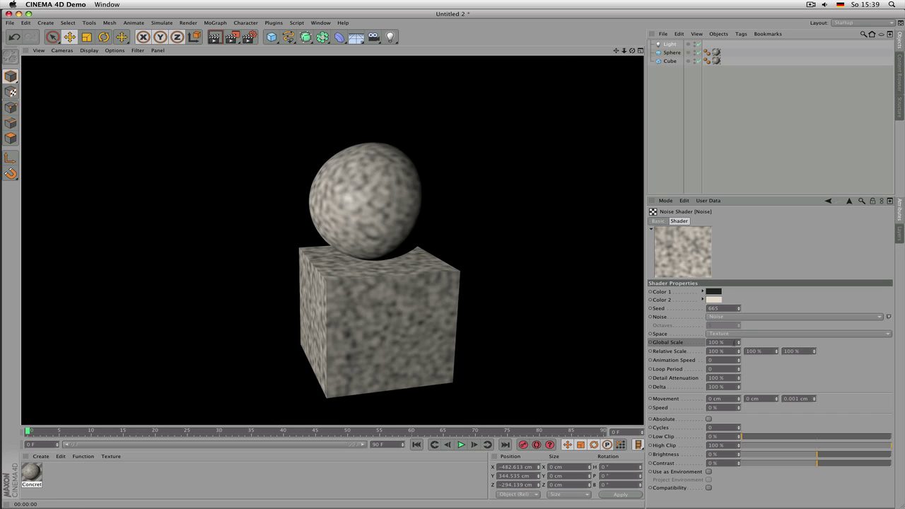
{"action": "left_click", "coordinate": [716, 342]}
{"action": "type", "text": "500"}
{"action": "key", "text": "Return"}
{"action": "key", "text": "ctrl+r"}
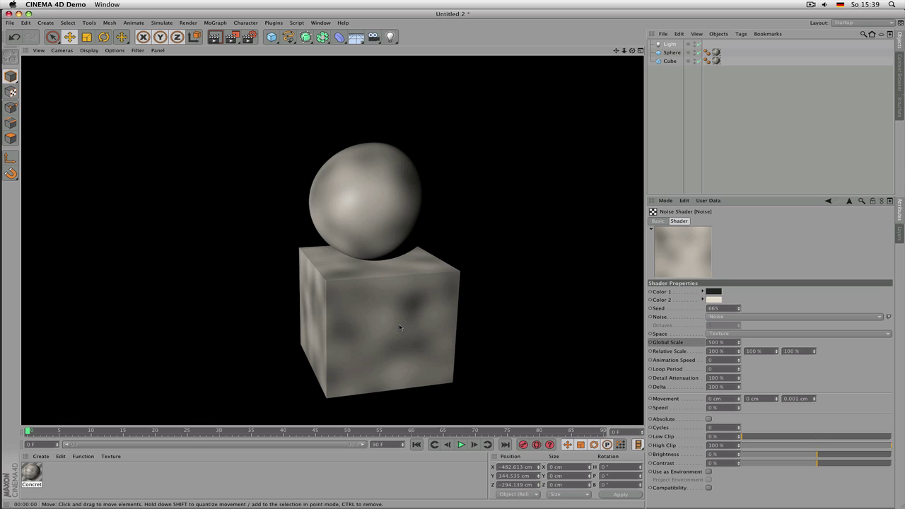
{"action": "left_click", "coordinate": [721, 342]}
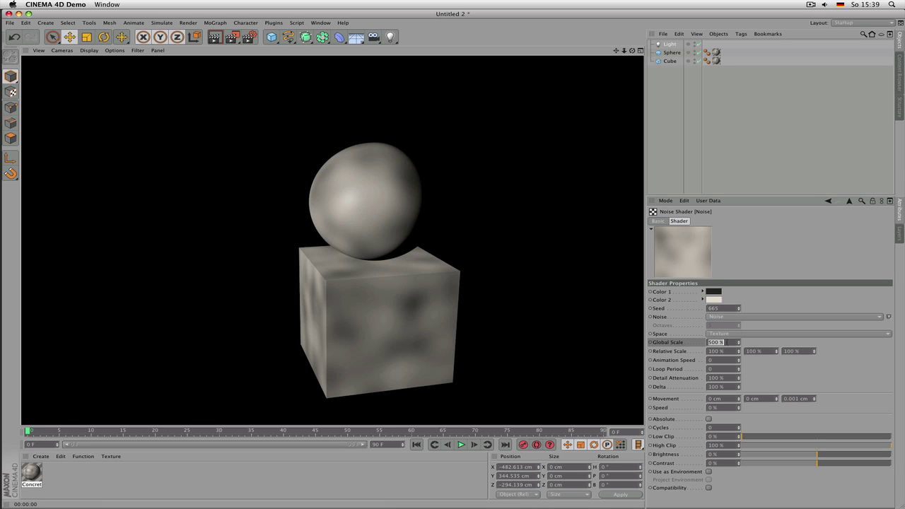
{"action": "type", "text": "100"}
{"action": "key", "text": "Return"}
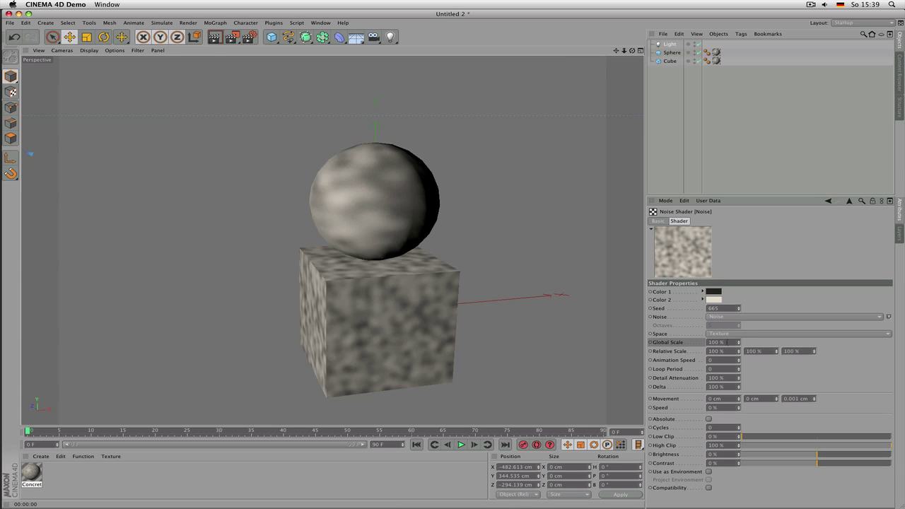
{"action": "key", "text": "ctrl+r"}
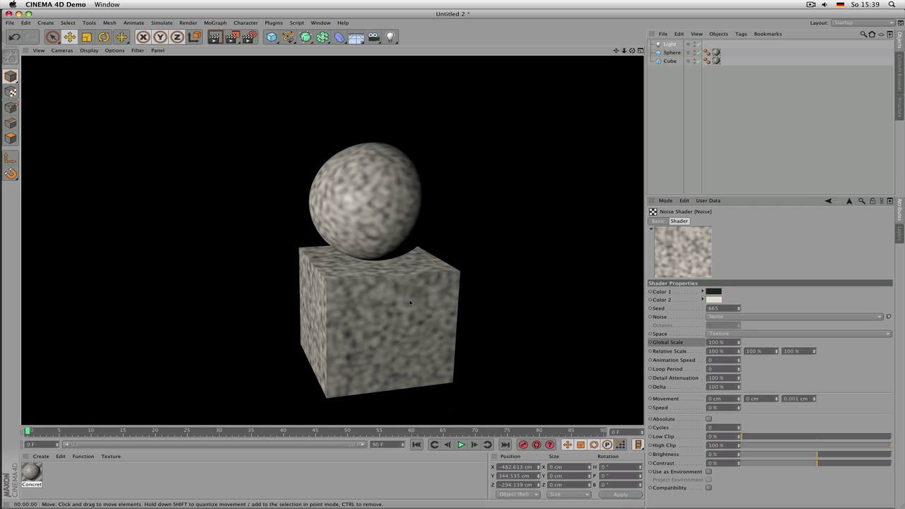
Adjust the noise clipping to Low Clip 40 % and High Clip 59 %, rendering along the way
{"action": "left_click", "coordinate": [784, 438]}
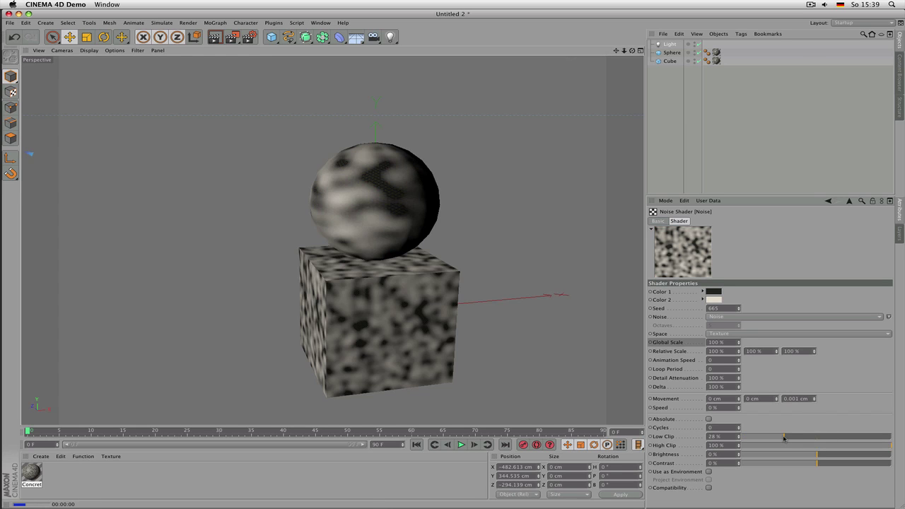
{"action": "key", "text": "ctrl+r"}
{"action": "left_click", "coordinate": [838, 445]}
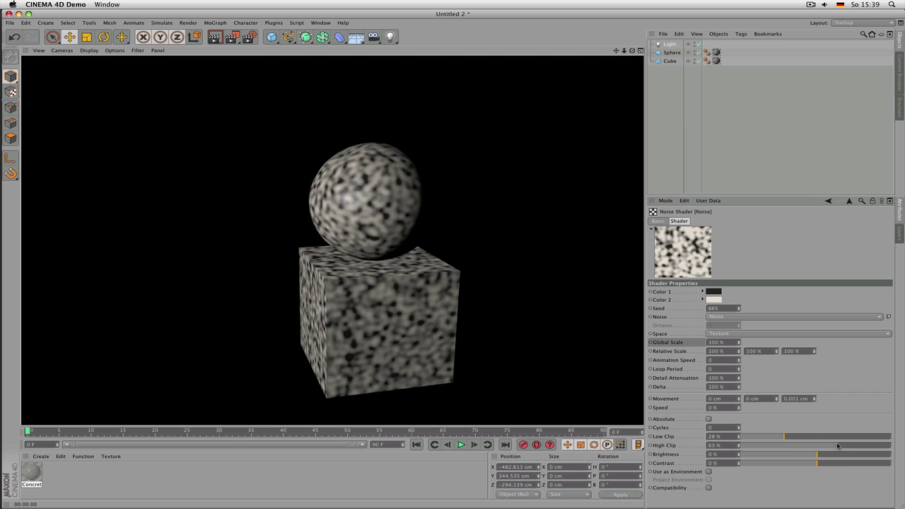
{"action": "key", "text": "ctrl+r"}
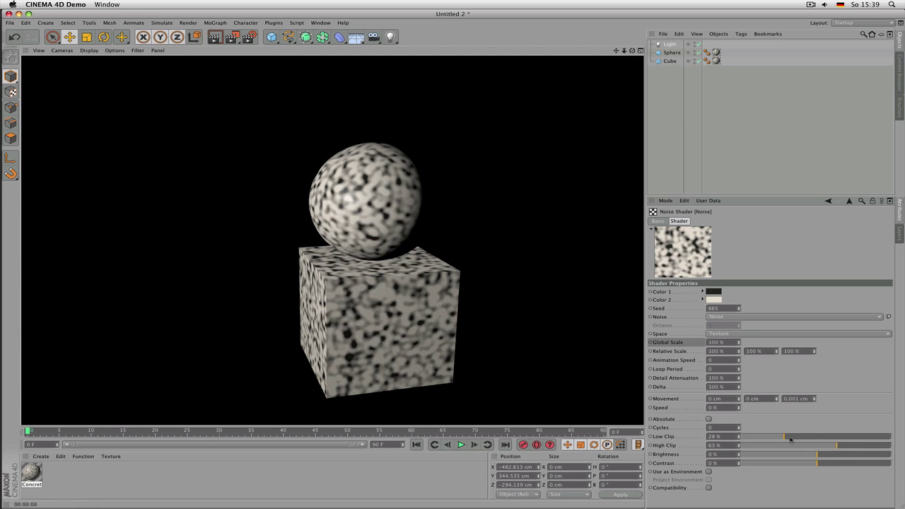
{"action": "left_click", "coordinate": [762, 439]}
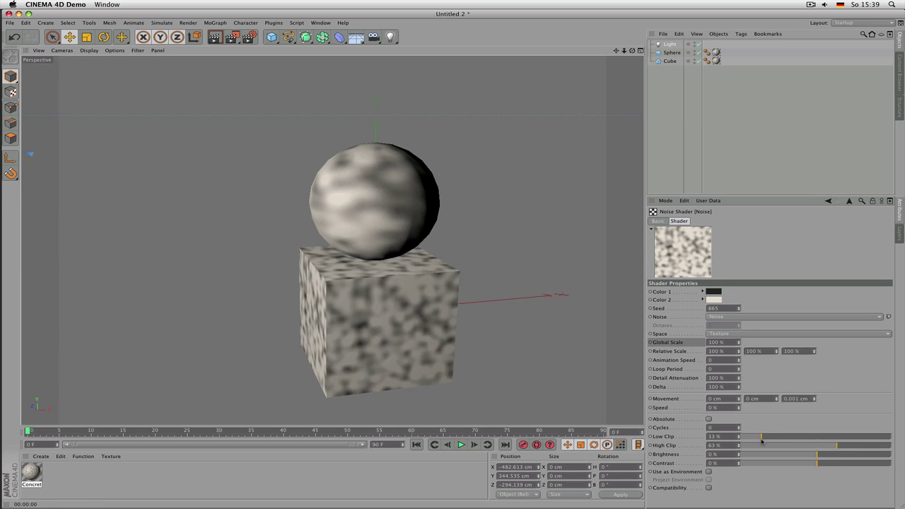
{"action": "left_click", "coordinate": [803, 439]}
{"action": "left_click", "coordinate": [831, 445]}
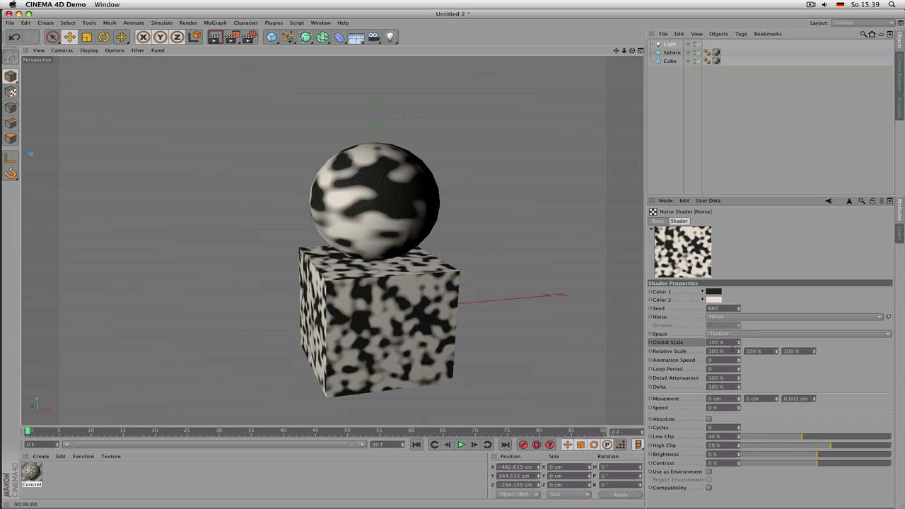
Set the noise Global Scale to 10 %
{"action": "left_click", "coordinate": [723, 342]}
{"action": "type", "text": "10"}
{"action": "key", "text": "Return"}
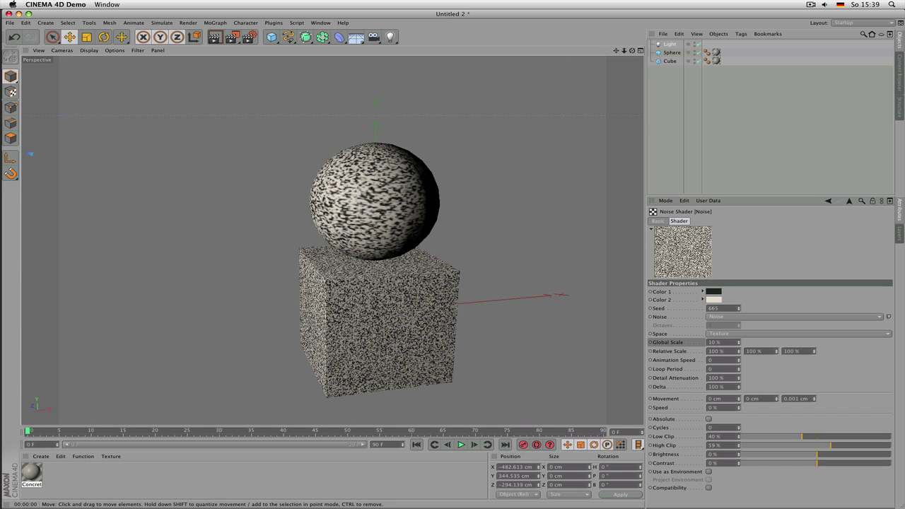
Try noise Global Scale values of 250 % and 5 %, rendering each
{"action": "left_click", "coordinate": [720, 342]}
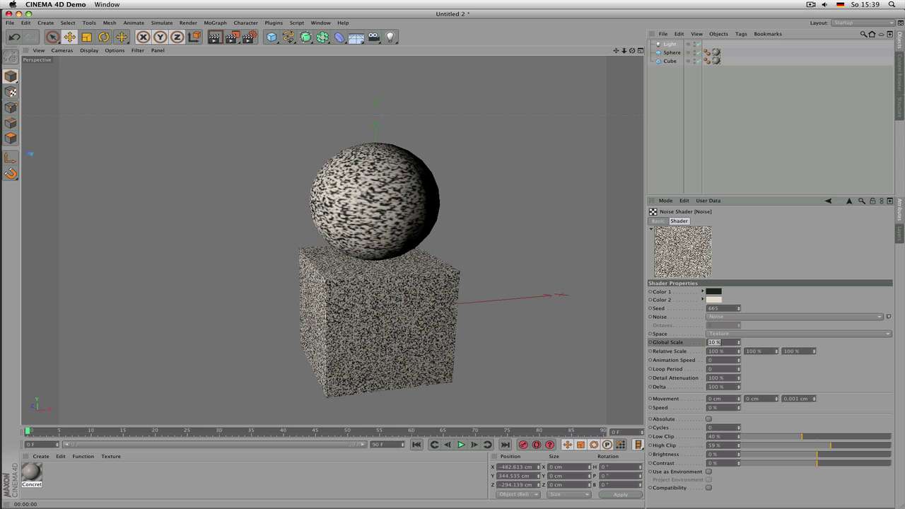
{"action": "type", "text": "250"}
{"action": "key", "text": "Return"}
{"action": "key", "text": "super+r"}
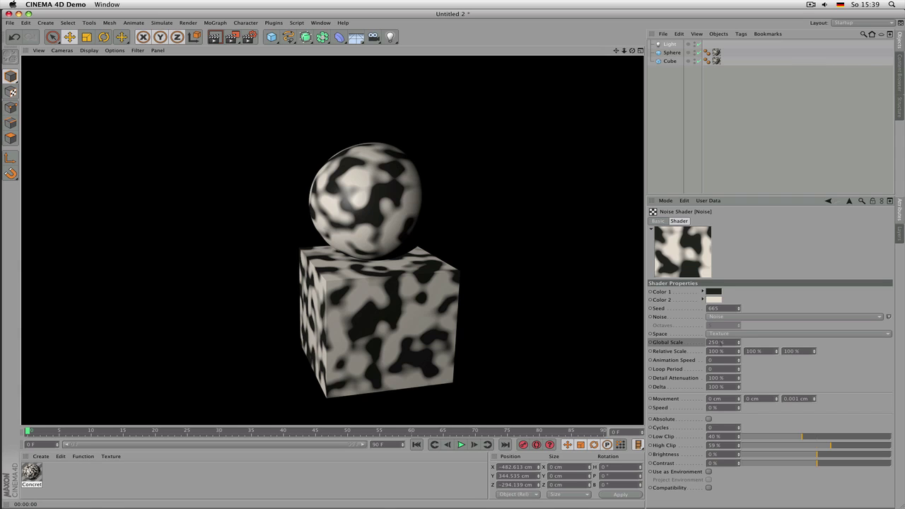
{"action": "left_click", "coordinate": [721, 343]}
{"action": "type", "text": "5"}
{"action": "key", "text": "Return"}
{"action": "key", "text": "super+r"}
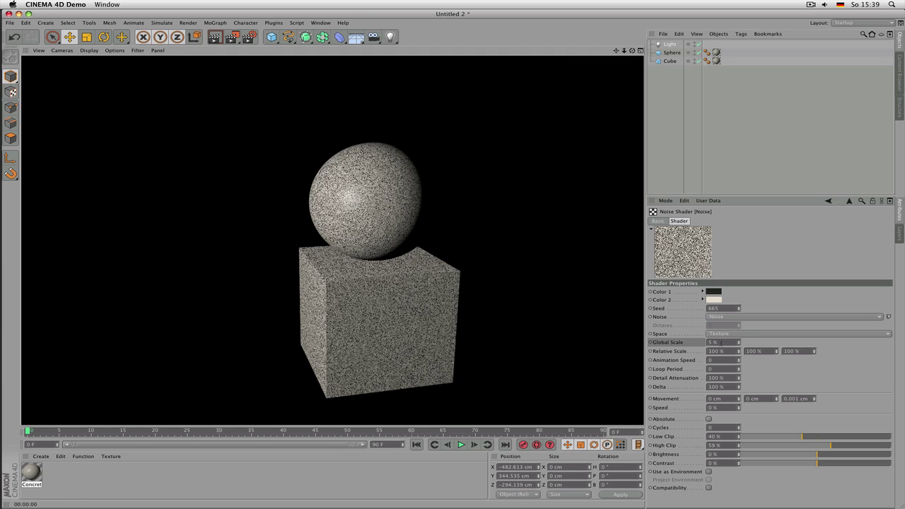
Try Global Scale 21 % and 19 %, restore it to 100 %, and lower Low Clip to 0 %
{"action": "left_click", "coordinate": [721, 342]}
{"action": "type", "text": "21"}
{"action": "key", "text": "Return"}
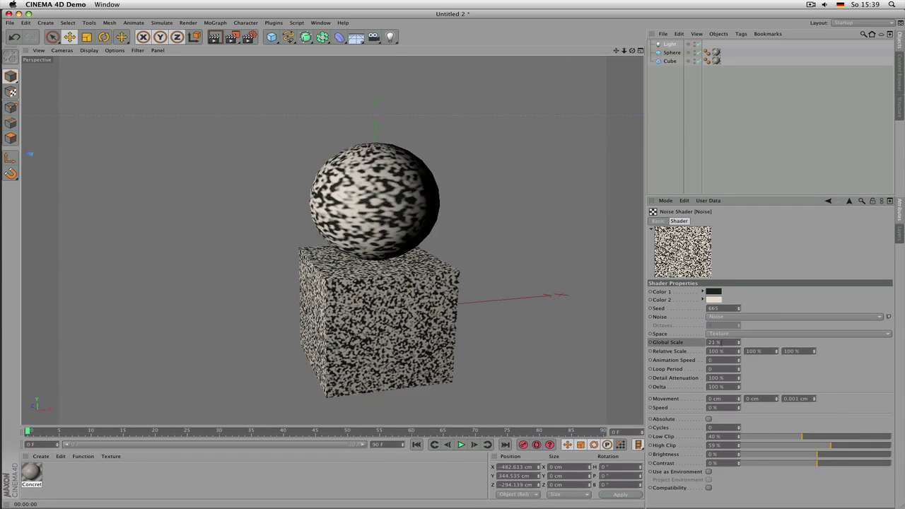
{"action": "type", "text": "19"}
{"action": "key", "text": "Return"}
{"action": "key", "text": "super+r"}
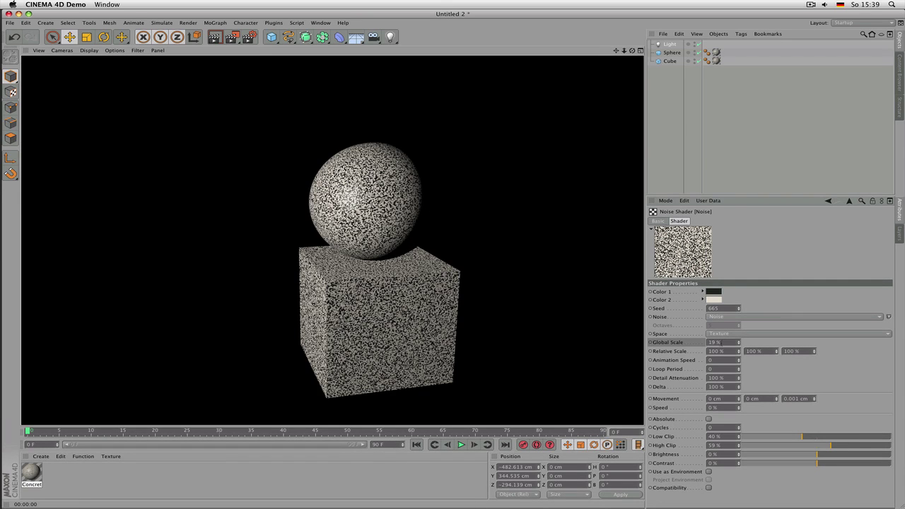
{"action": "left_click", "coordinate": [721, 342]}
{"action": "key", "text": "BackSpace"}
{"action": "left_click_drag", "start_coordinate": [801, 437], "coordinate": [741, 436]}
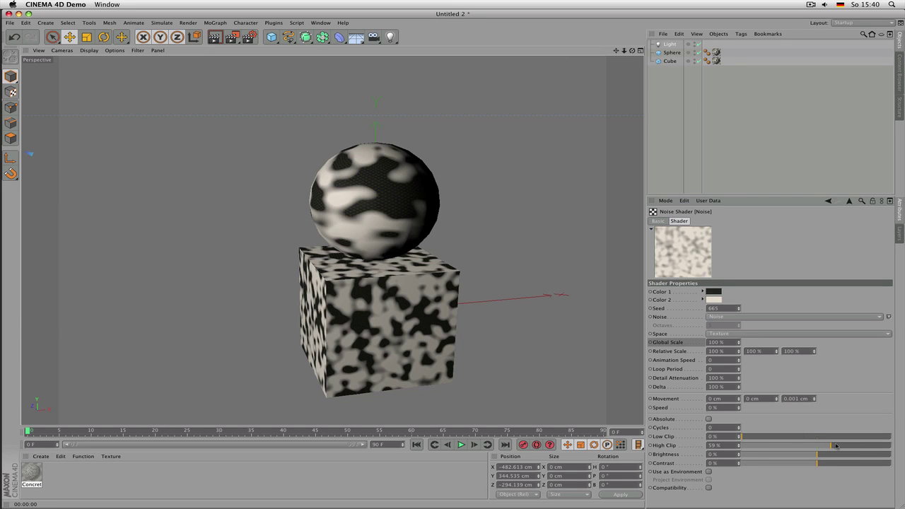
Raise High Clip to 100 % and reset noise Brightness to 0 %
{"action": "left_click_drag", "start_coordinate": [836, 445], "coordinate": [798, 456]}
{"action": "key", "text": "ctrl+r"}
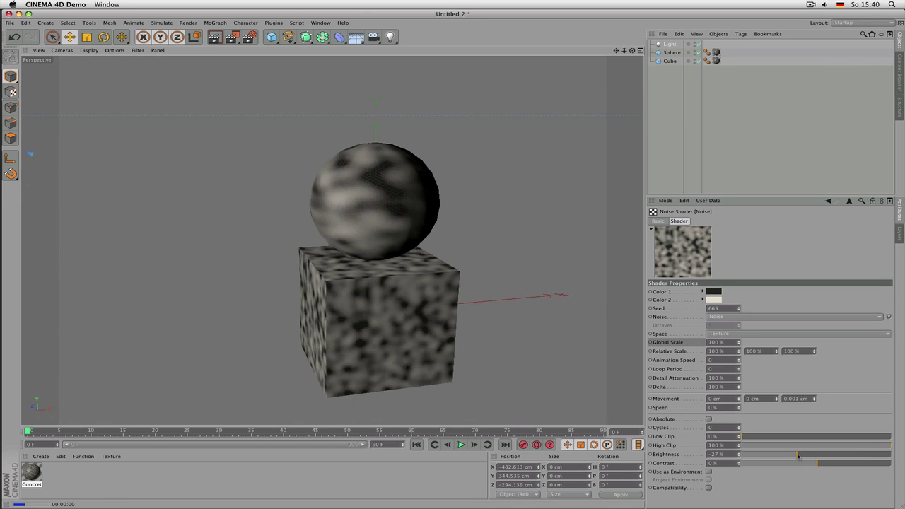
{"action": "key", "text": "ctrl+r"}
{"action": "left_click", "coordinate": [715, 454]}
{"action": "type", "text": "0"}
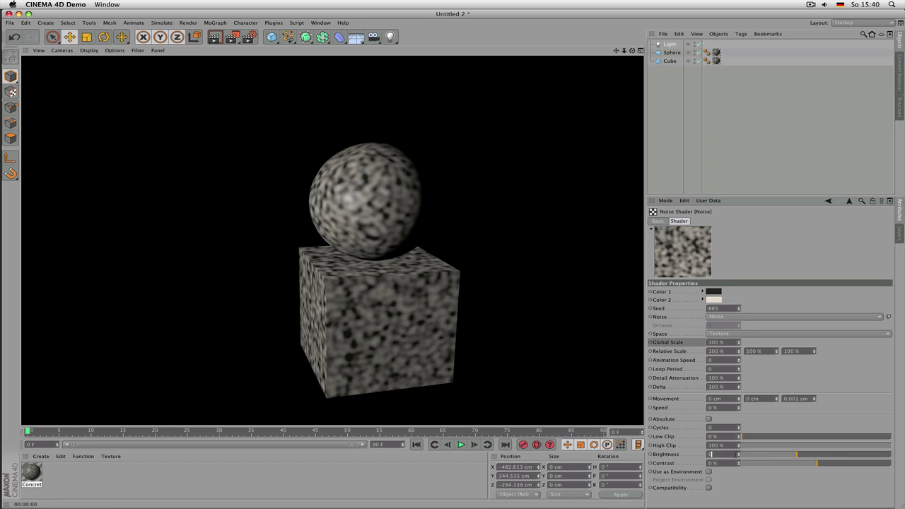
{"action": "key", "text": "Return"}
Experiment with noise Contrast at 53 %, -25 % and lower, then reset it to 0 %
{"action": "left_click", "coordinate": [863, 463]}
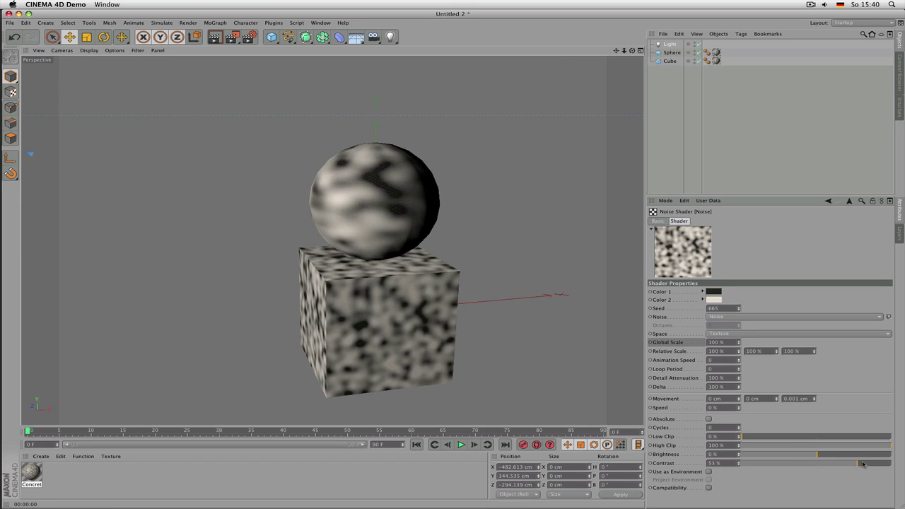
{"action": "left_click_drag", "start_coordinate": [863, 464], "coordinate": [788, 466]}
{"action": "key", "text": "ctrl+r"}
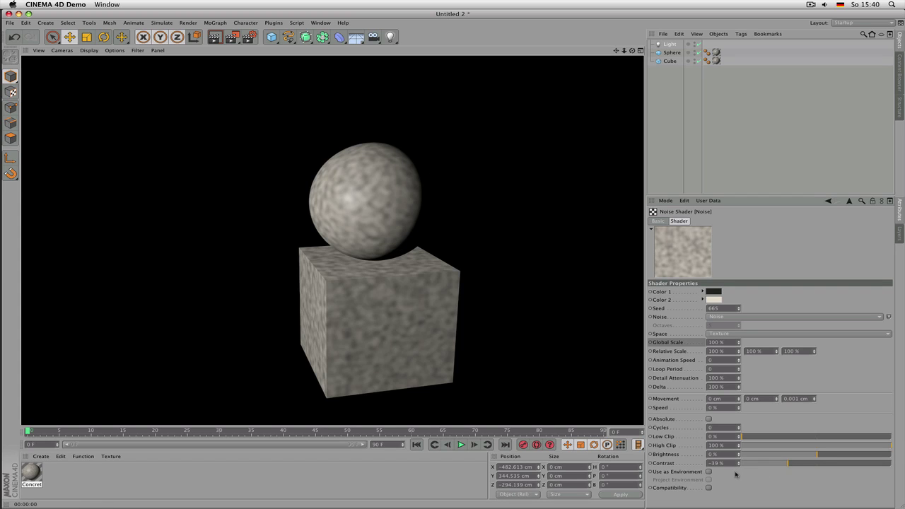
{"action": "left_click", "coordinate": [798, 464]}
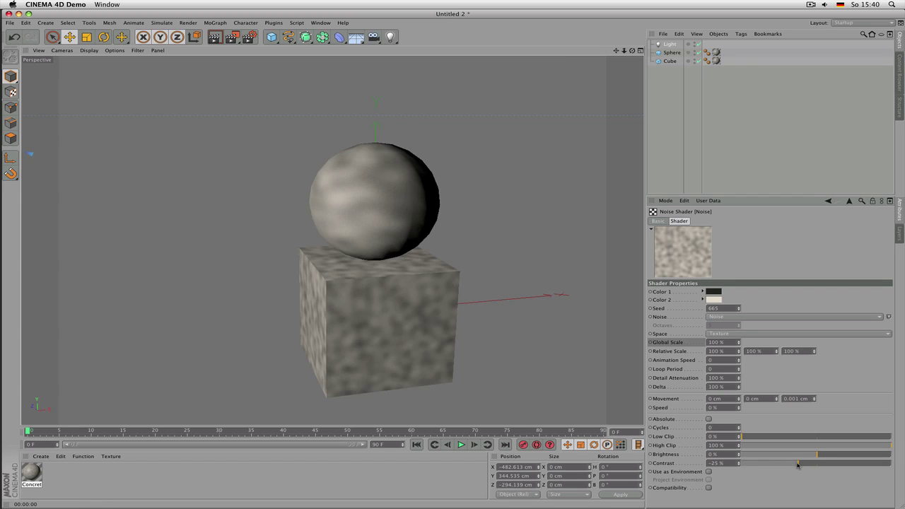
{"action": "key", "text": "ctrl+r"}
{"action": "left_click_drag", "start_coordinate": [798, 465], "coordinate": [774, 466]}
{"action": "key", "text": "ctrl+r"}
{"action": "left_click", "coordinate": [723, 466]}
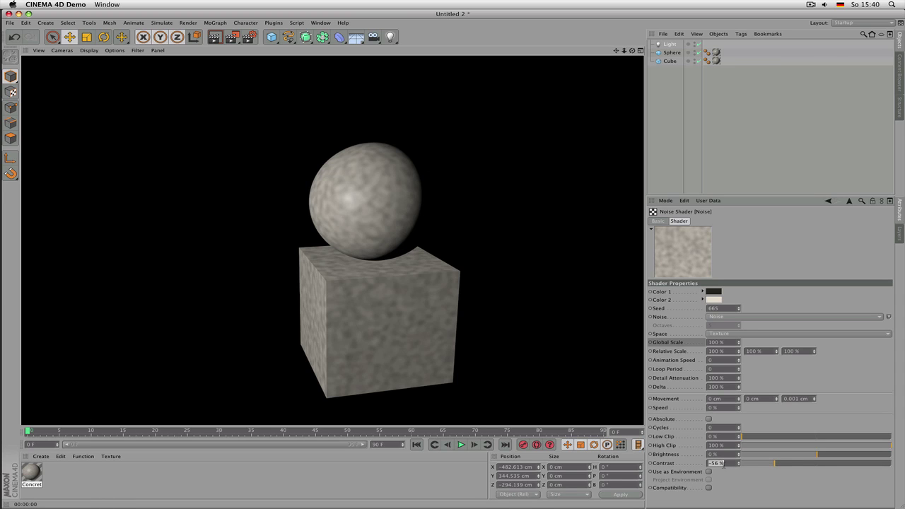
{"action": "type", "text": "0"}
{"action": "key", "text": "Return"}
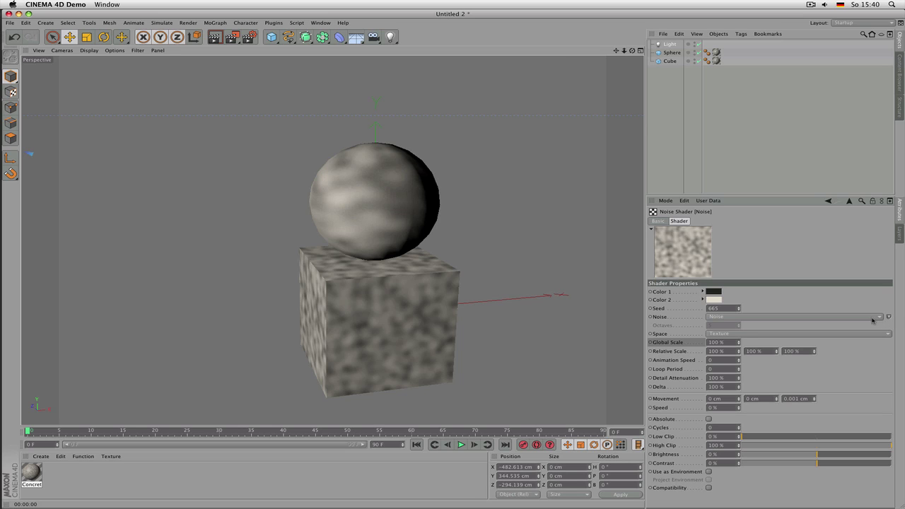
Choose Blistered Turbulence from the noise type previews and render the scene
{"action": "left_click", "coordinate": [876, 320]}
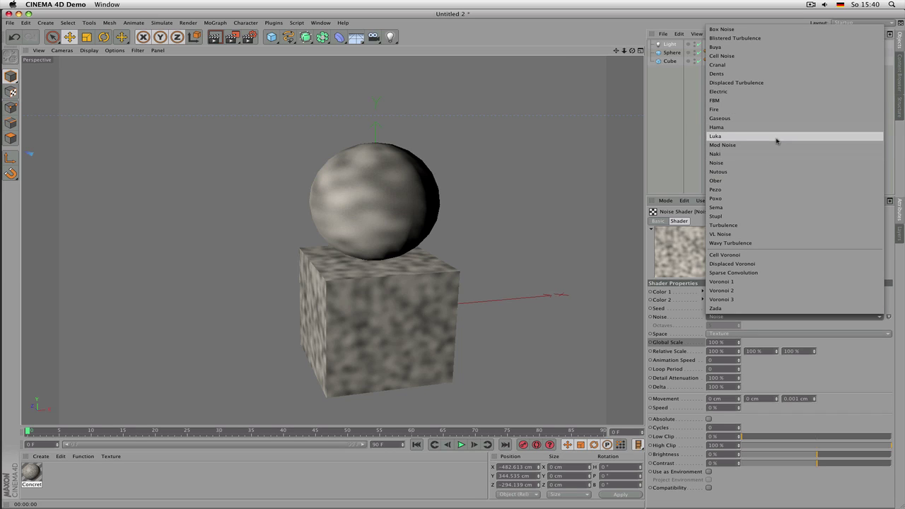
{"action": "left_click", "coordinate": [686, 140]}
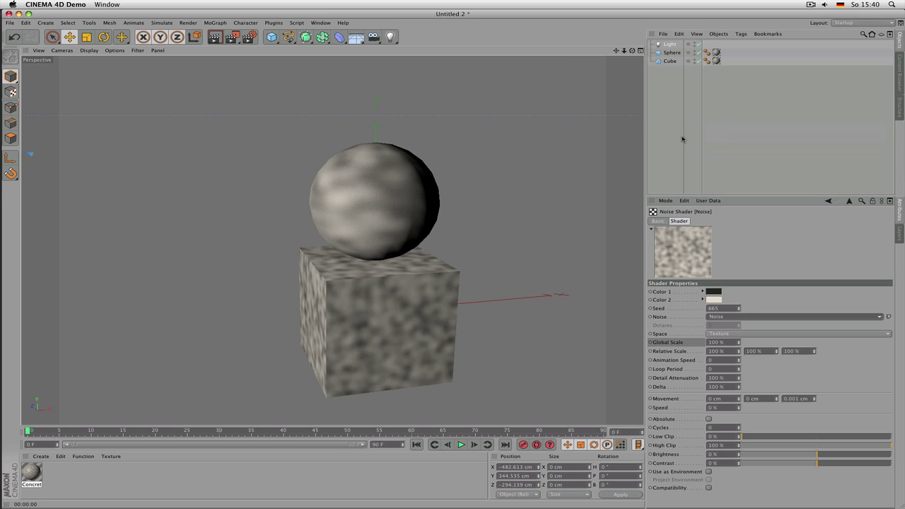
{"action": "left_click", "coordinate": [890, 319]}
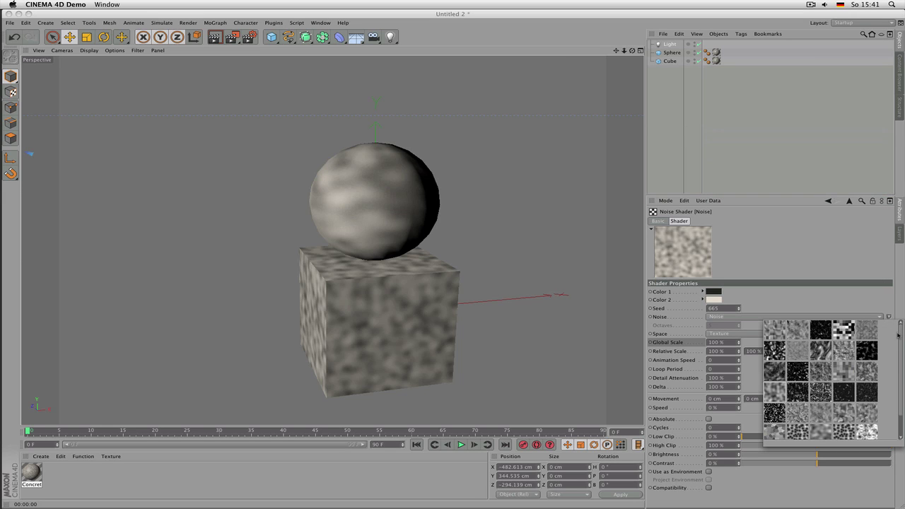
{"action": "scroll", "coordinate": [901, 336], "scroll_direction": "down", "scroll_amount": 1}
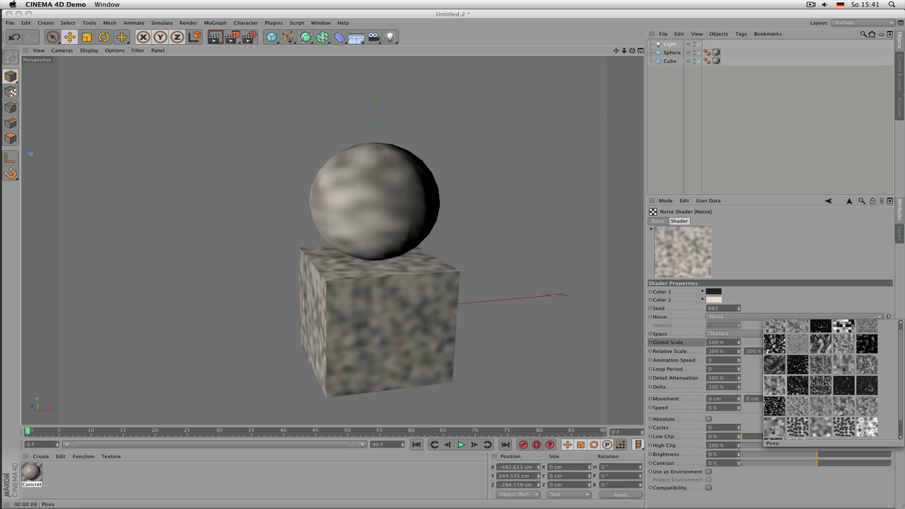
{"action": "scroll", "coordinate": [900, 364], "scroll_direction": "up", "scroll_amount": 1}
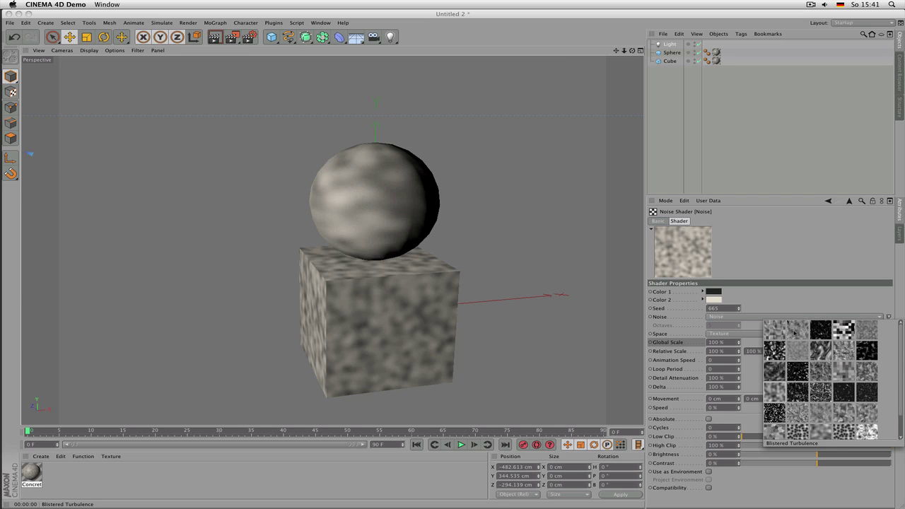
{"action": "left_click", "coordinate": [794, 333]}
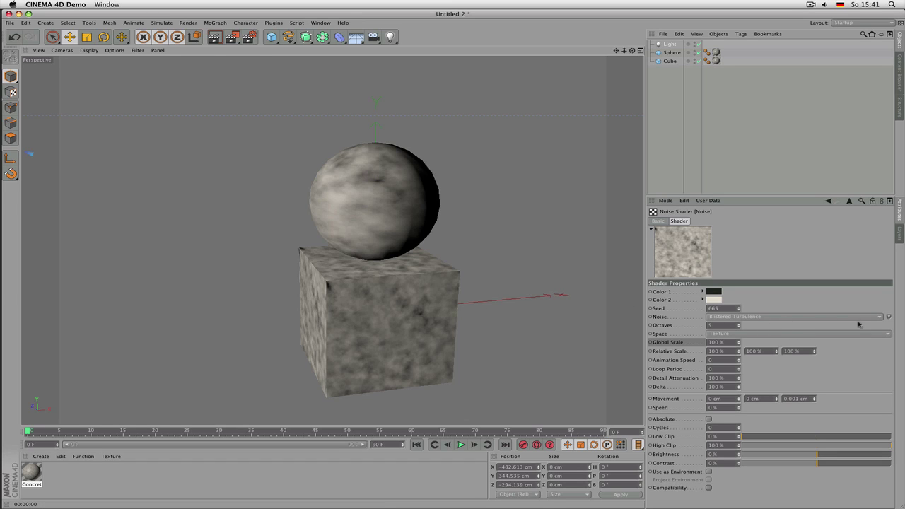
{"action": "key", "text": "ctrl+r"}
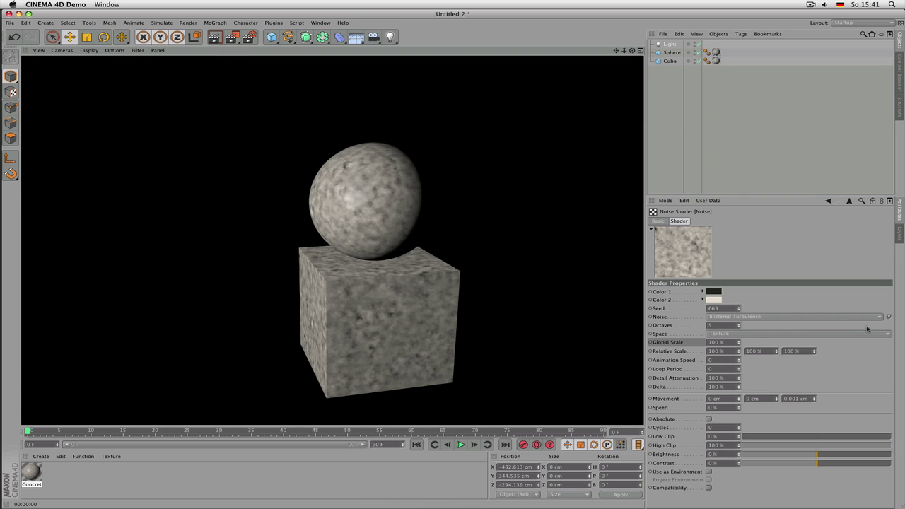
Preview Cell Noise, then switch the noise type to Cranal and render
{"action": "left_click", "coordinate": [880, 318]}
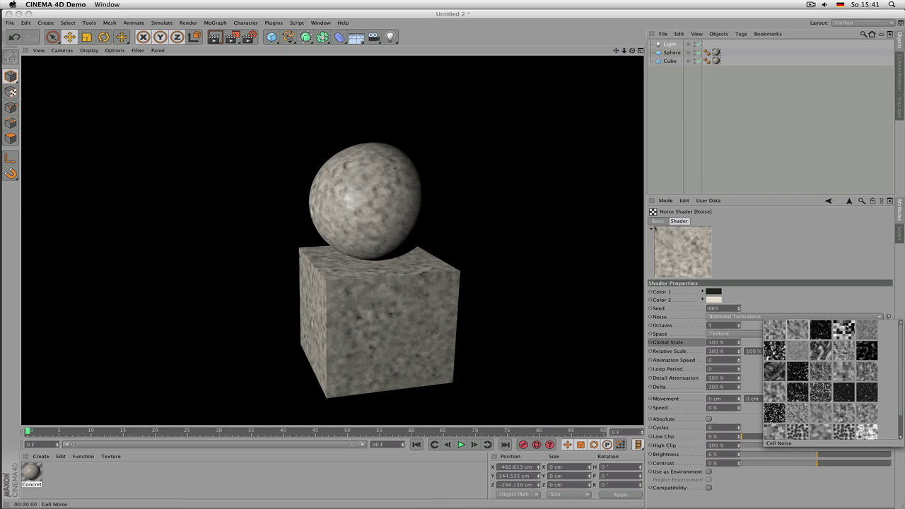
{"action": "left_click", "coordinate": [845, 330]}
{"action": "key", "text": "ctrl+r"}
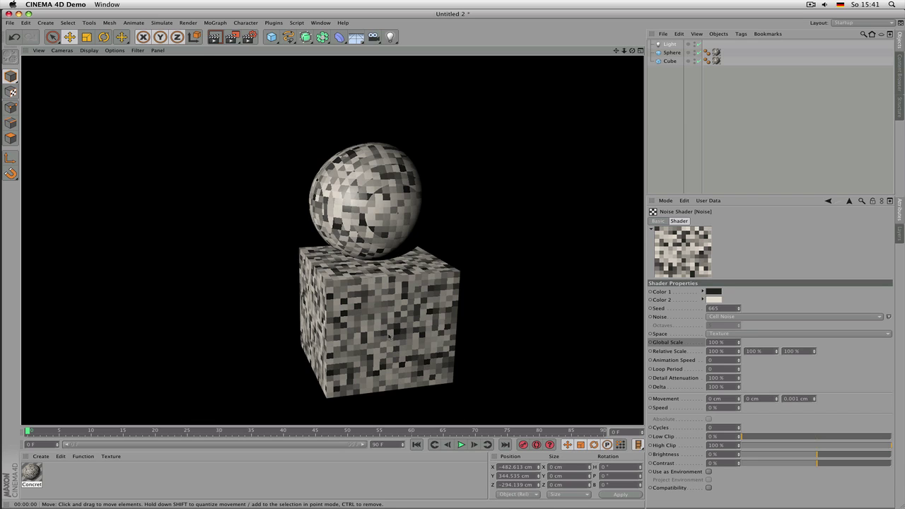
{"action": "left_click", "coordinate": [890, 318]}
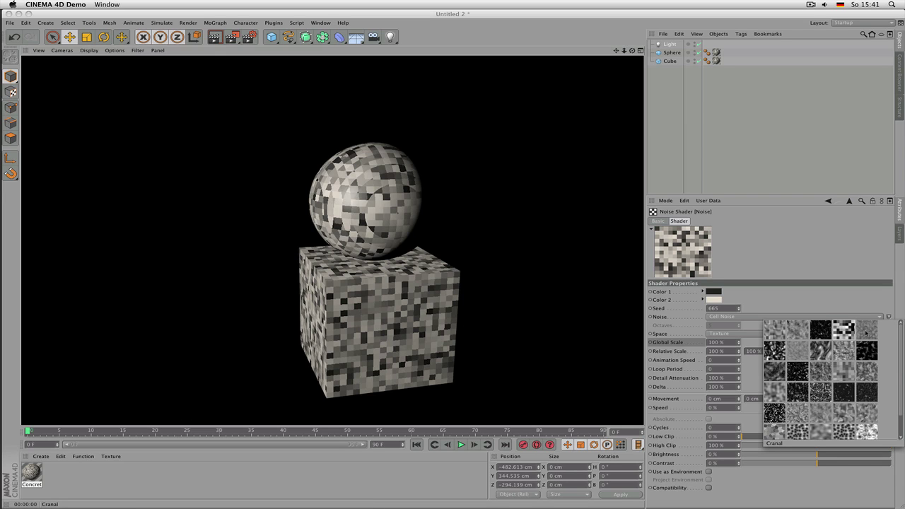
{"action": "left_click", "coordinate": [867, 331]}
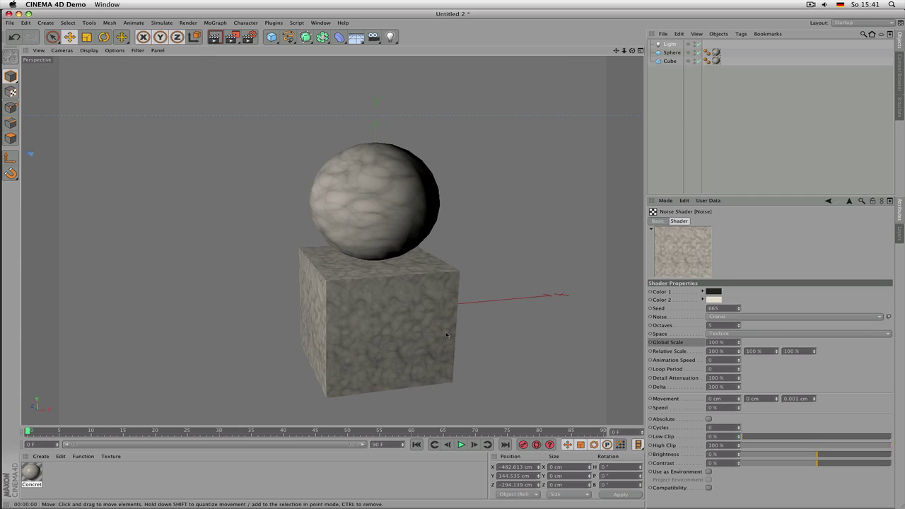
{"action": "key", "text": "super+r"}
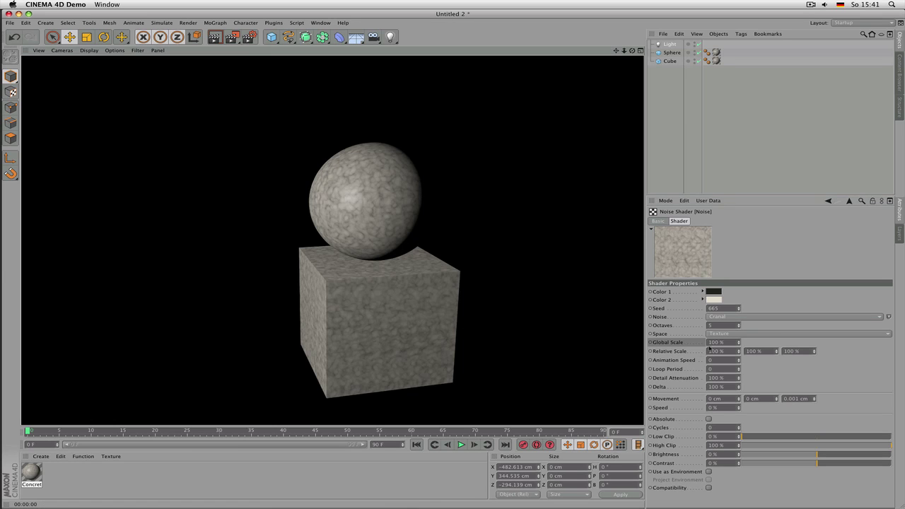
Enlarge Global Scale above 100 % and preview Displaced Turbulence and Electric noise types
{"action": "left_click_drag", "start_coordinate": [739, 344], "coordinate": [739, 304]}
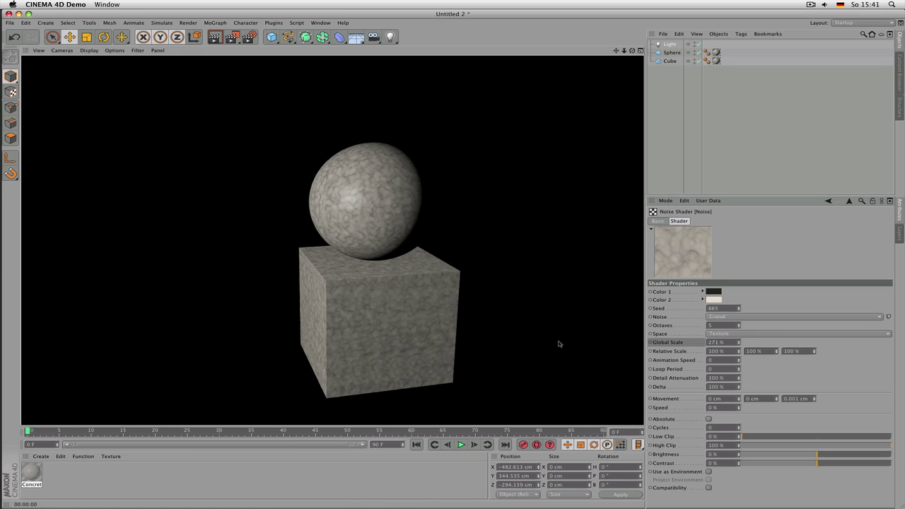
{"action": "key", "text": "super+r"}
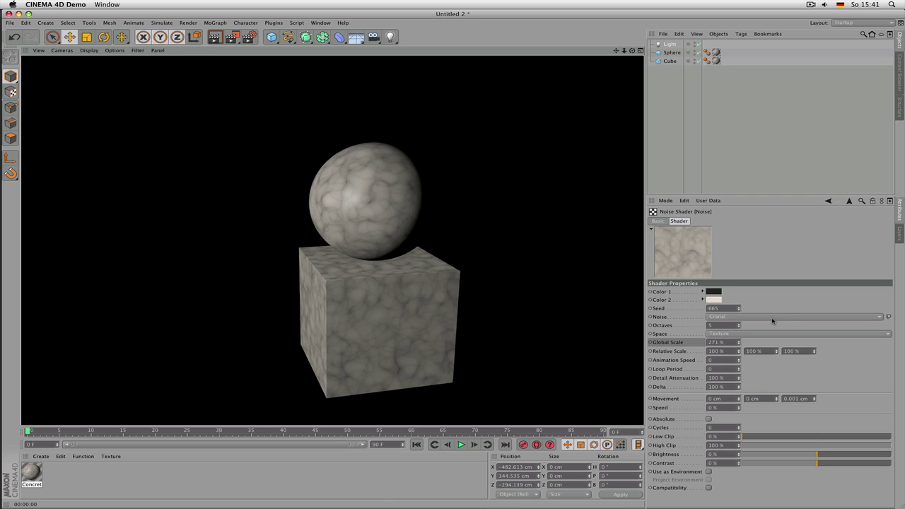
{"action": "left_click", "coordinate": [889, 318]}
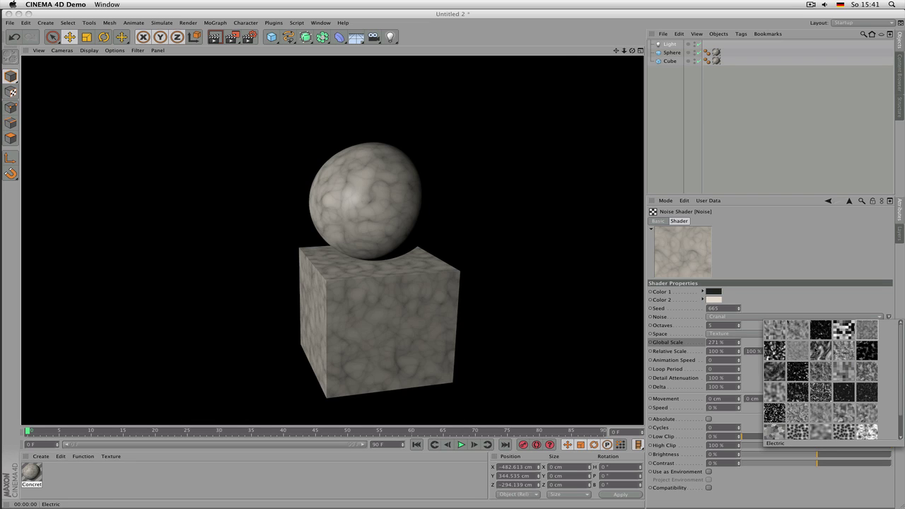
{"action": "left_click", "coordinate": [806, 348]}
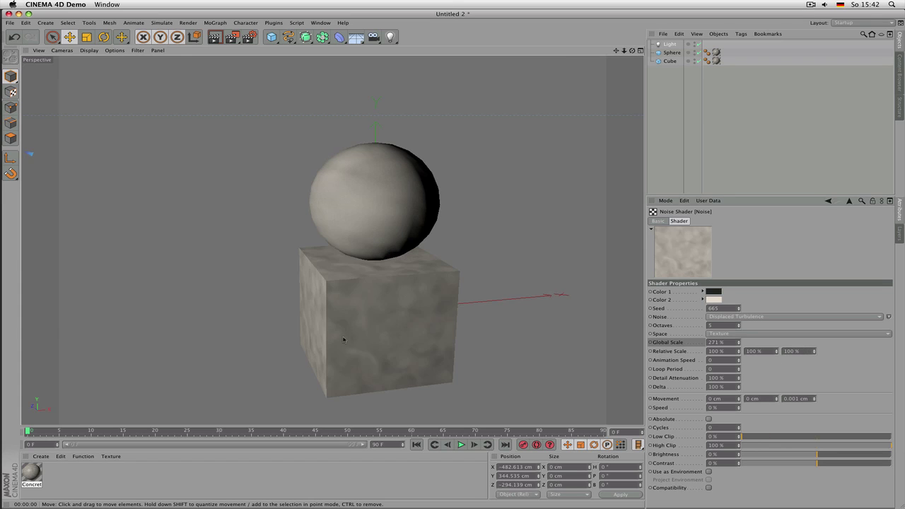
{"action": "key", "text": "super+r"}
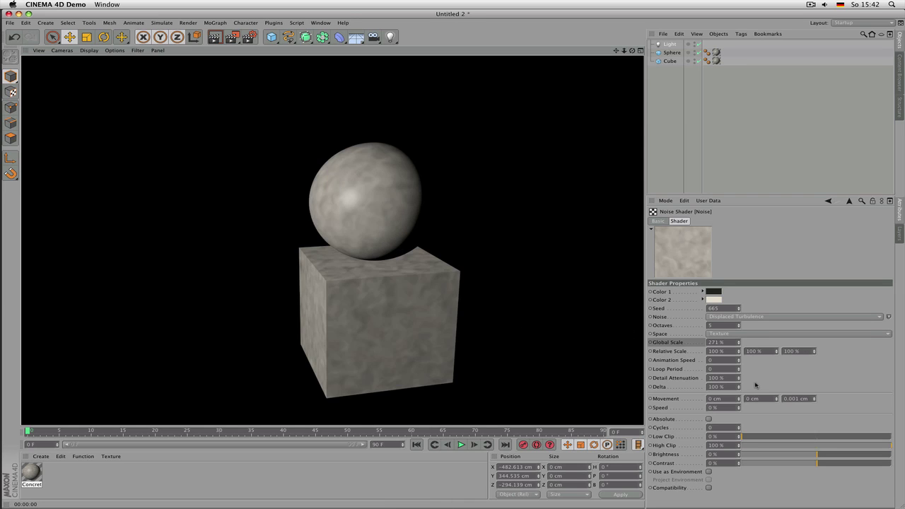
{"action": "left_click", "coordinate": [889, 319]}
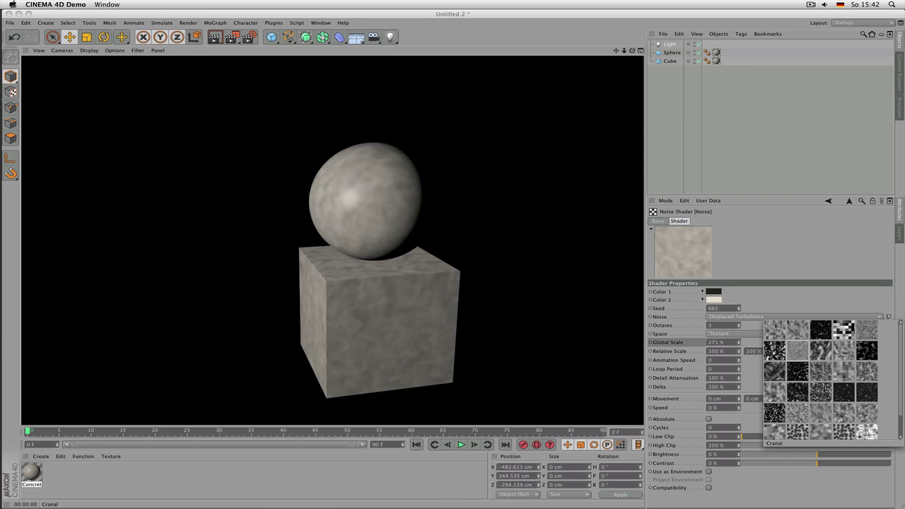
{"action": "left_click", "coordinate": [825, 356]}
{"action": "key", "text": "super+r"}
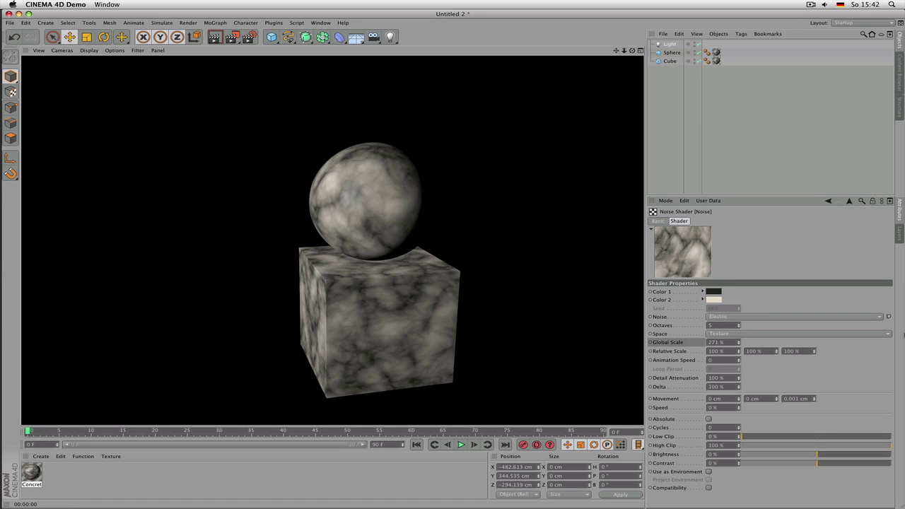
Switch the noise to FBM and lower its Contrast to -27 %
{"action": "left_click", "coordinate": [890, 318]}
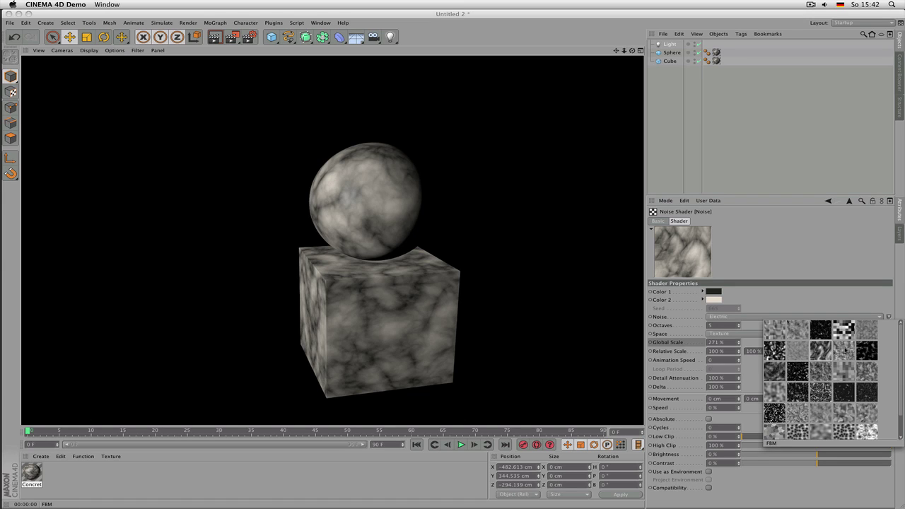
{"action": "left_click", "coordinate": [846, 348]}
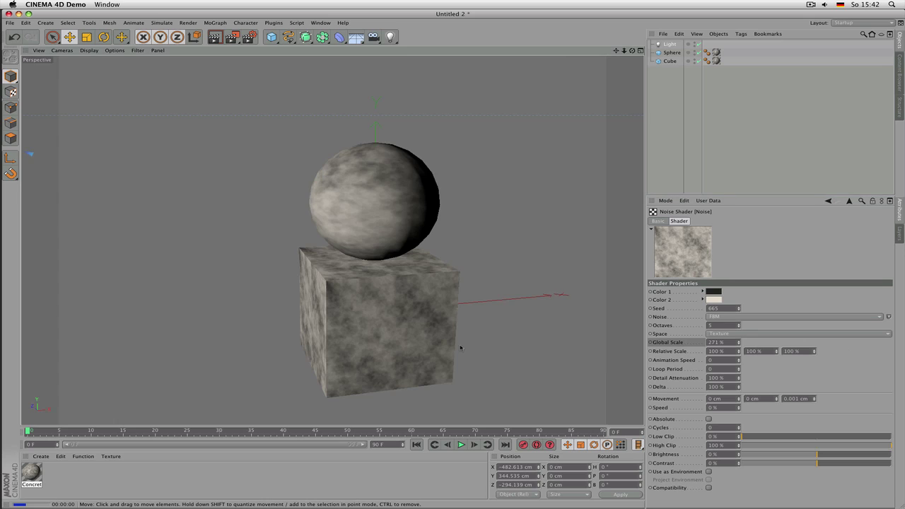
{"action": "key", "text": "super+r"}
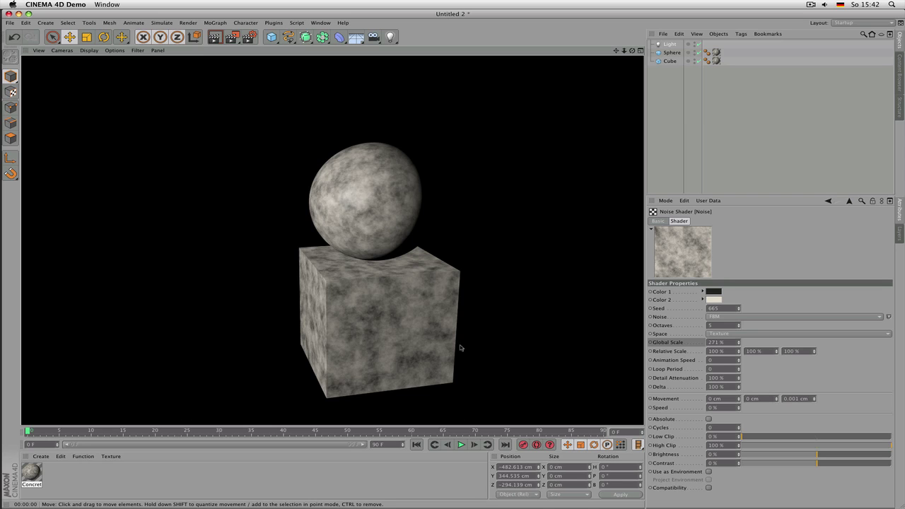
{"action": "left_click", "coordinate": [806, 463]}
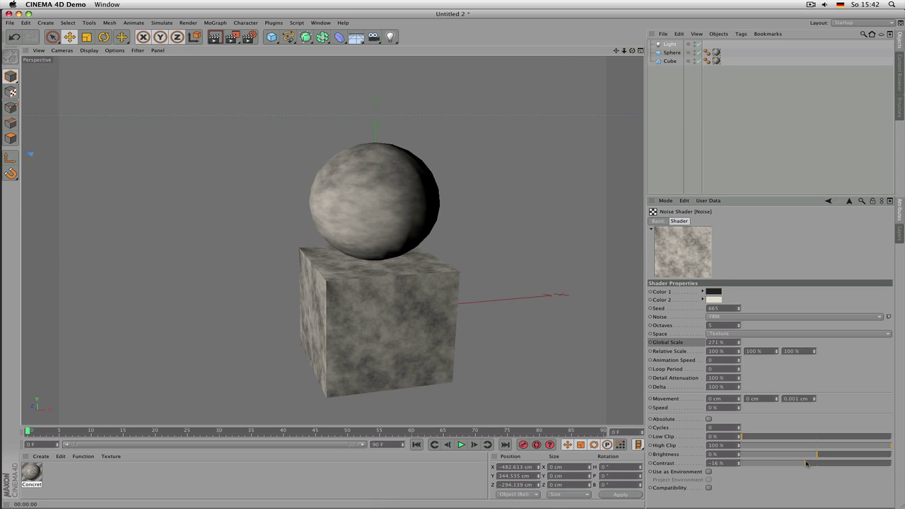
{"action": "key", "text": "ctrl+r"}
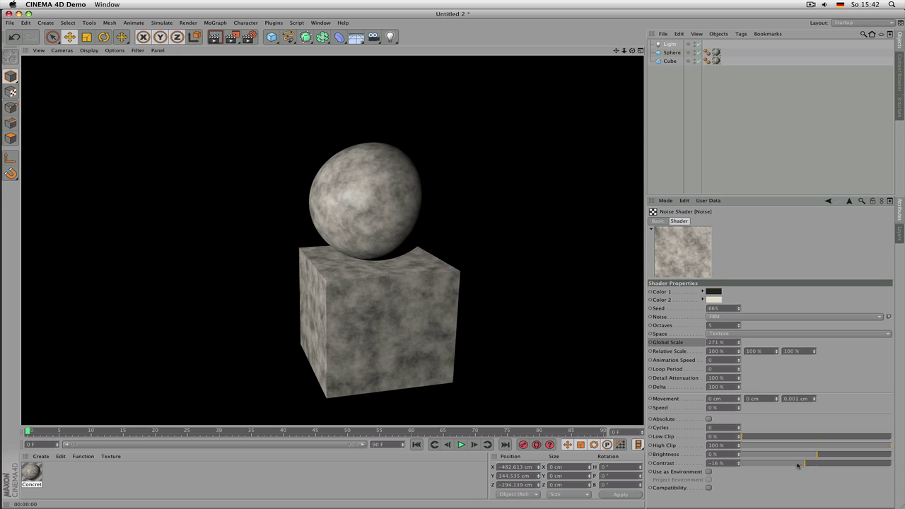
{"action": "left_click", "coordinate": [798, 464]}
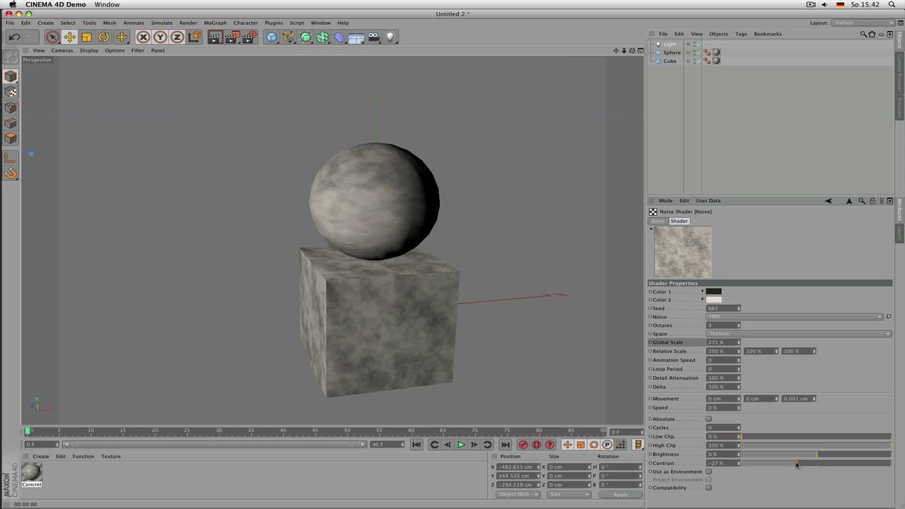
Set Global Scale to 25 % after trying 5 %, and render the result
{"action": "double_click", "coordinate": [727, 343]}
{"action": "type", "text": "5"}
{"action": "key", "text": "Return"}
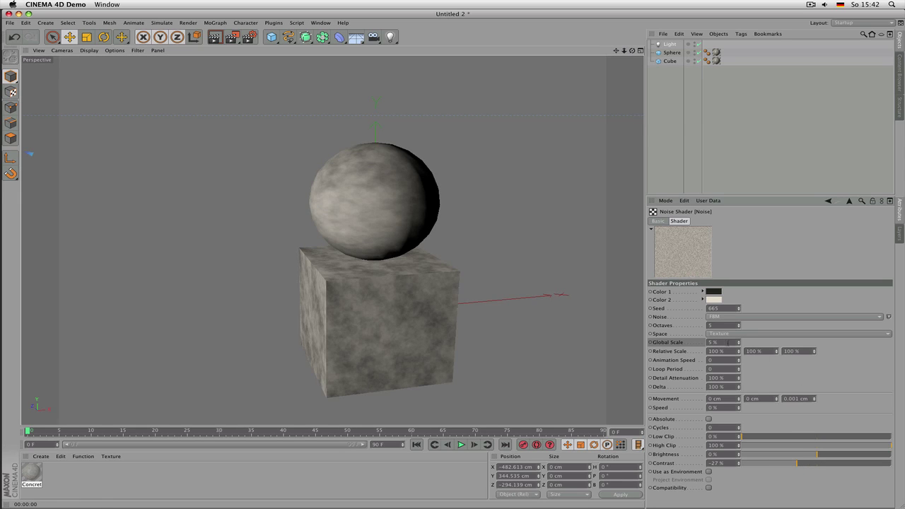
{"action": "key", "text": "ctrl+r"}
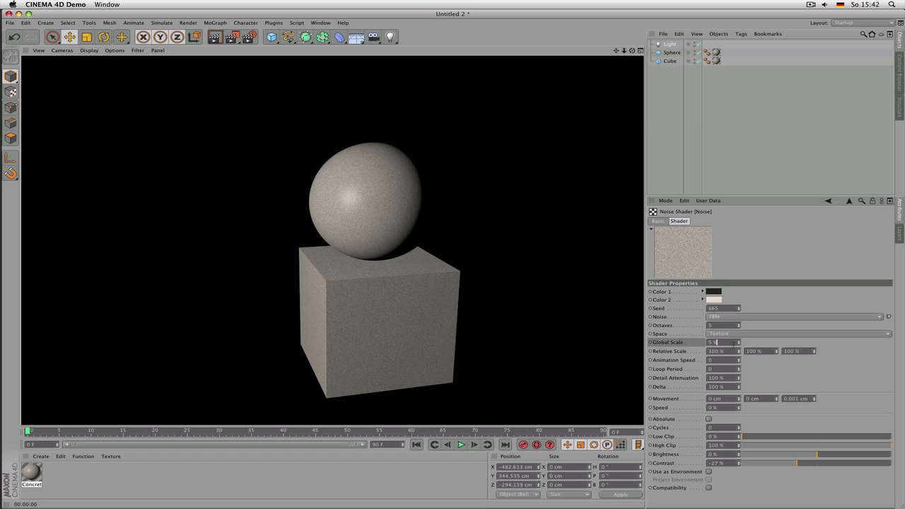
{"action": "type", "text": "25"}
{"action": "key", "text": "Return"}
{"action": "key", "text": "ctrl+r"}
Try Fire and Cell Voronoi noise types and reset Contrast to 0 %
{"action": "left_click", "coordinate": [890, 318]}
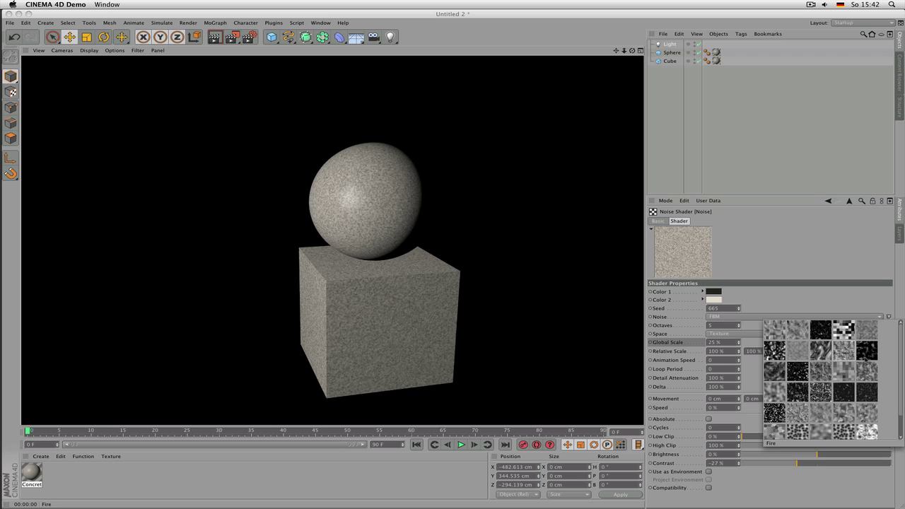
{"action": "left_click", "coordinate": [866, 356]}
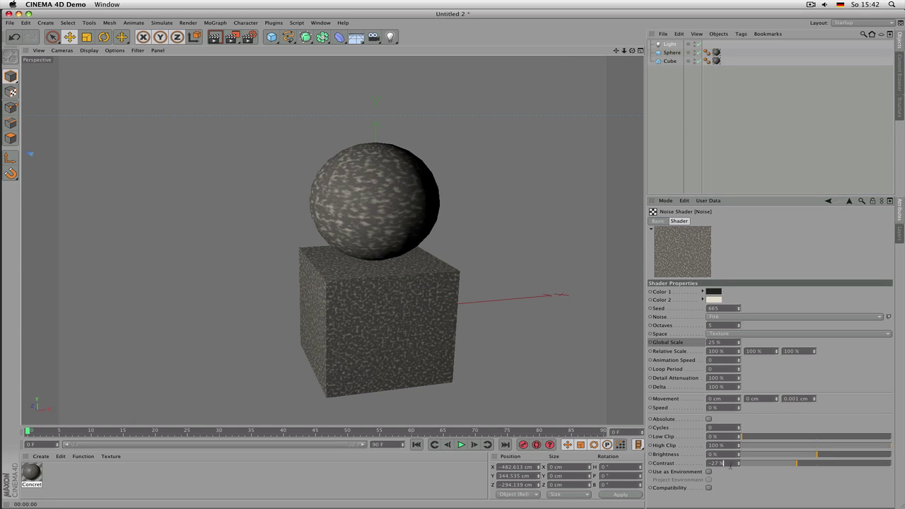
{"action": "type", "text": "0"}
{"action": "key", "text": "Return"}
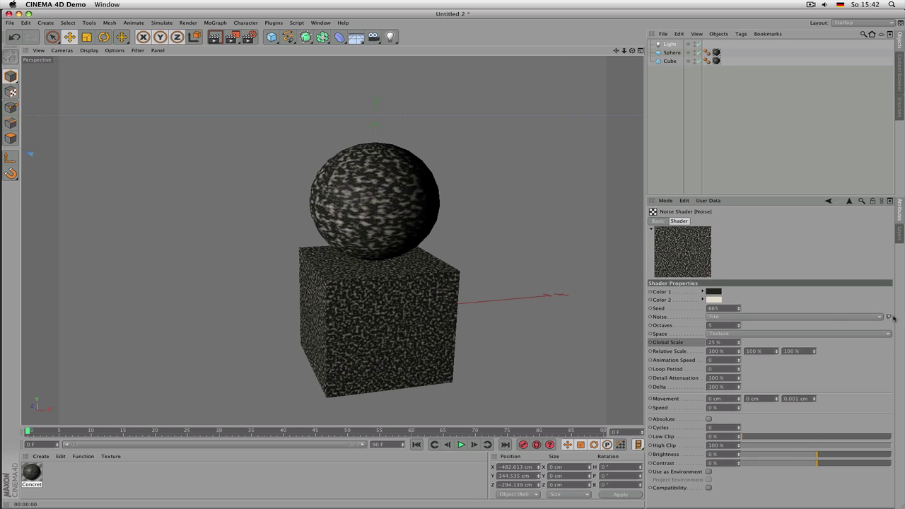
{"action": "left_click", "coordinate": [893, 318]}
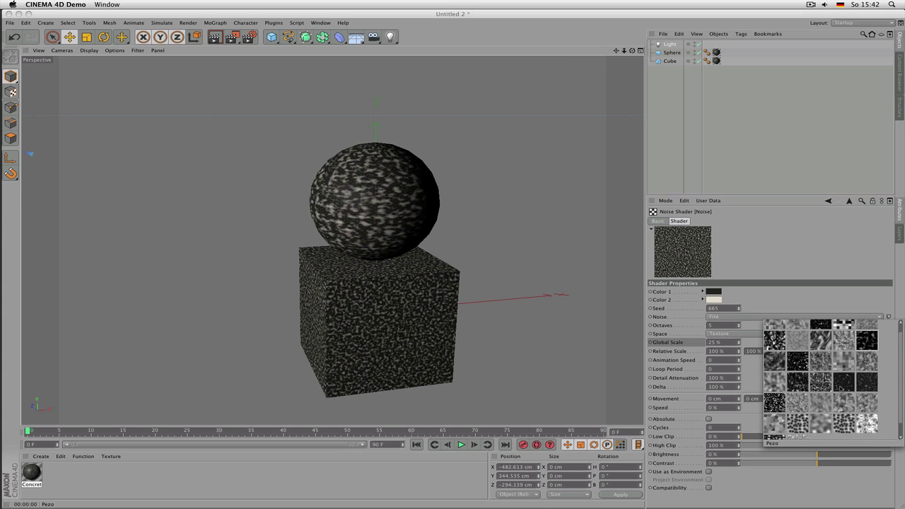
{"action": "scroll", "coordinate": [840, 388], "scroll_direction": "down", "scroll_amount": 1}
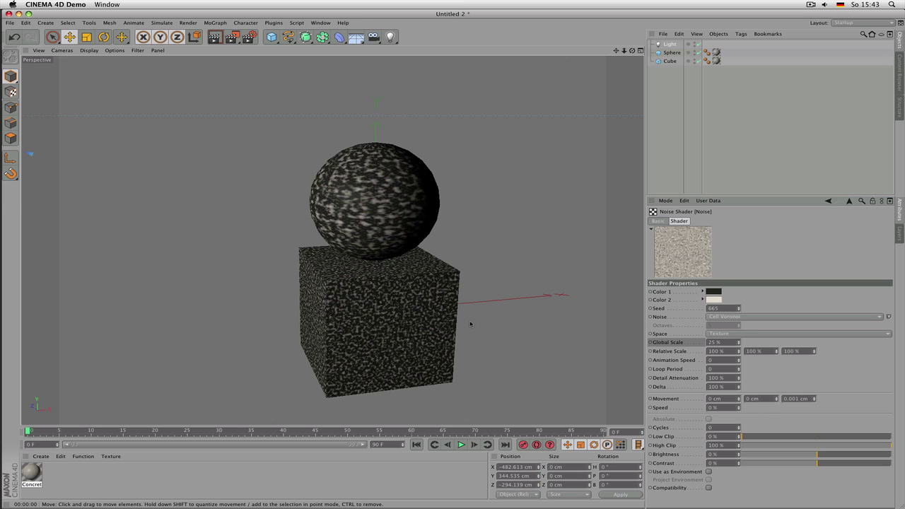
{"action": "key", "text": "ctrl+r"}
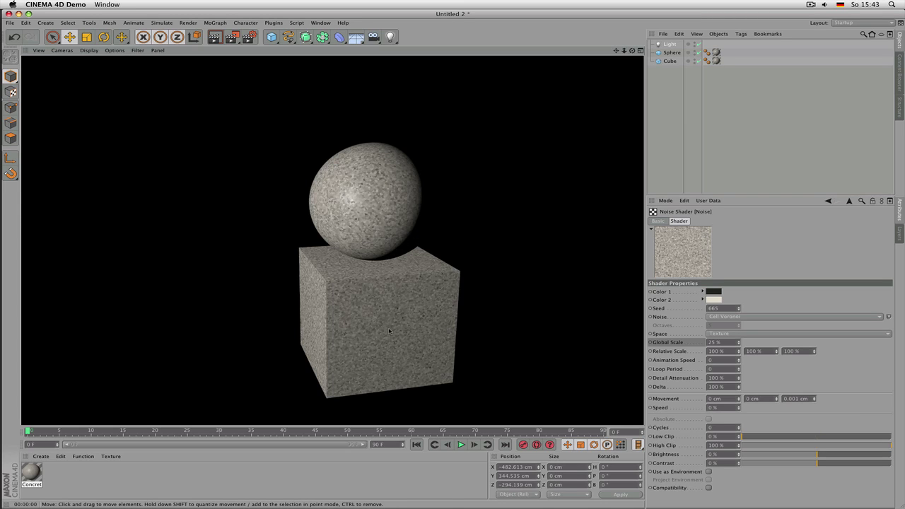
Set the noise Global Scale to 100 % and render the larger cells
{"action": "double_click", "coordinate": [723, 342]}
{"action": "type", "text": "100"}
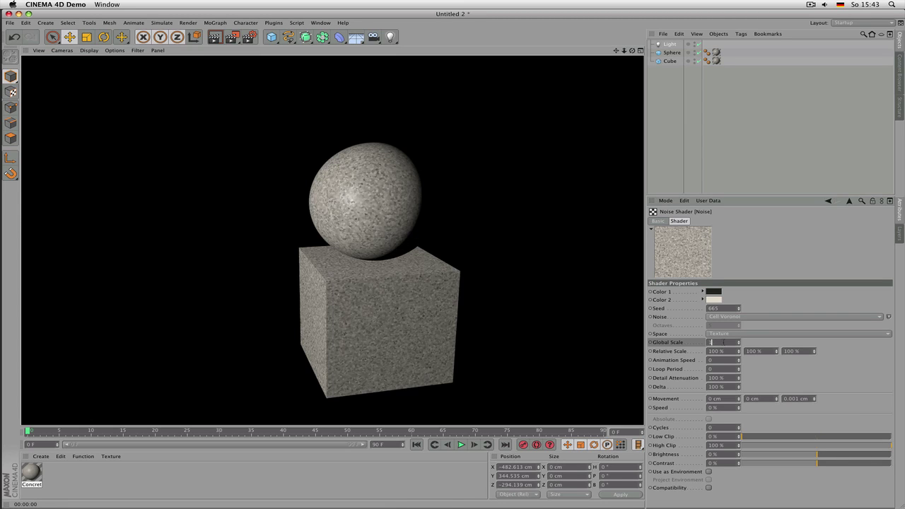
{"action": "key", "text": "Return"}
{"action": "key", "text": "ctrl+r"}
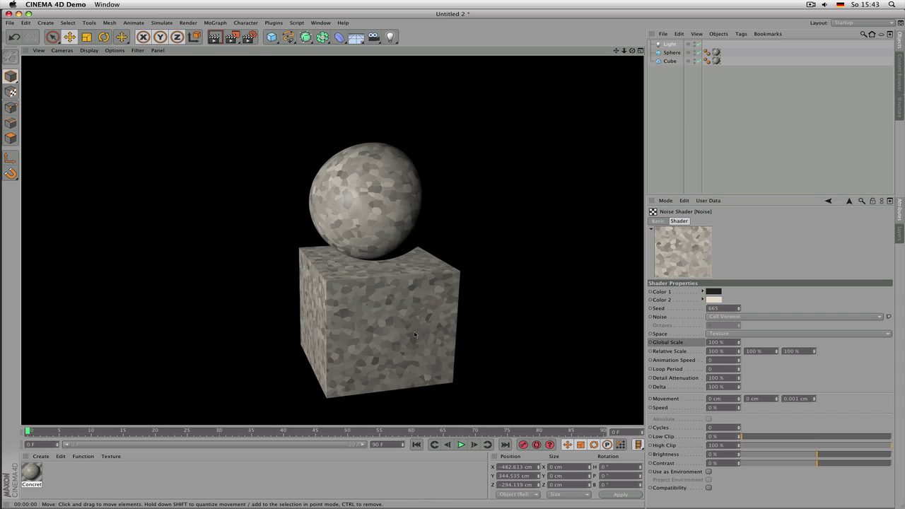
{"action": "left_click", "coordinate": [377, 291]}
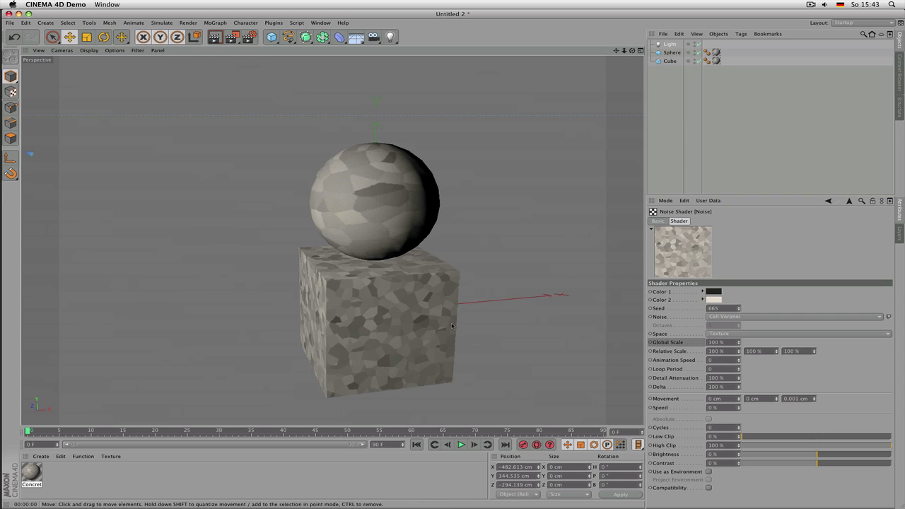
Switch the noise type to Displaced Voronoi and render the scene
{"action": "left_click", "coordinate": [889, 317]}
{"action": "scroll", "coordinate": [873, 382], "scroll_direction": "down", "scroll_amount": 1}
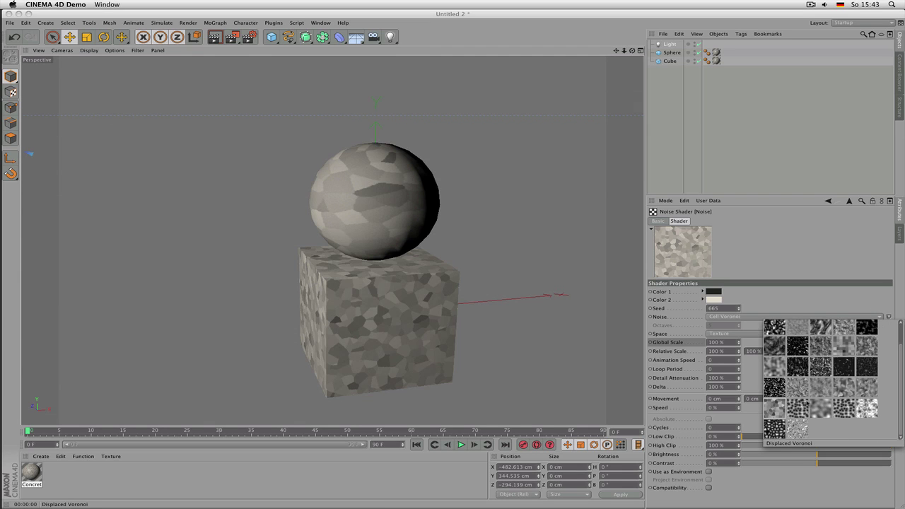
{"action": "left_click", "coordinate": [797, 428]}
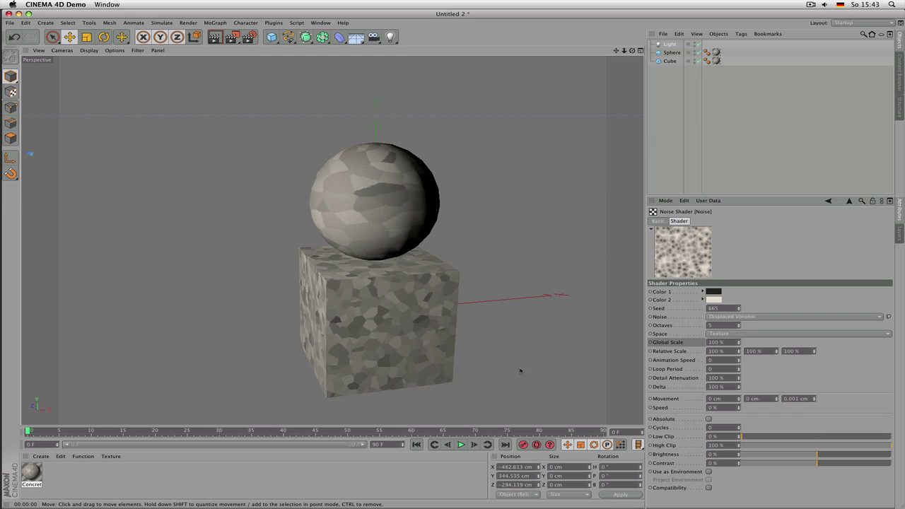
{"action": "key", "text": "super+r"}
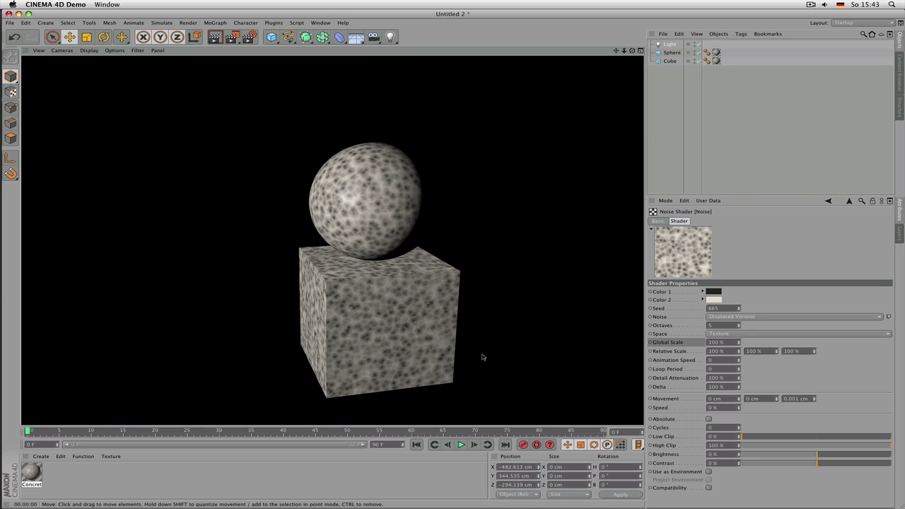
Return to the Concrete material's Color page and replace its texture with Surfaces > Brick
{"action": "left_click", "coordinate": [850, 203]}
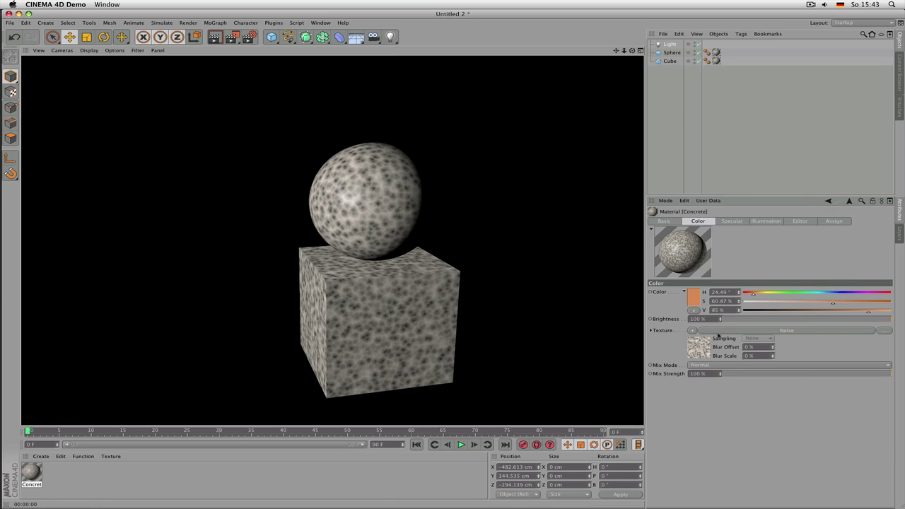
{"action": "left_click", "coordinate": [694, 330]}
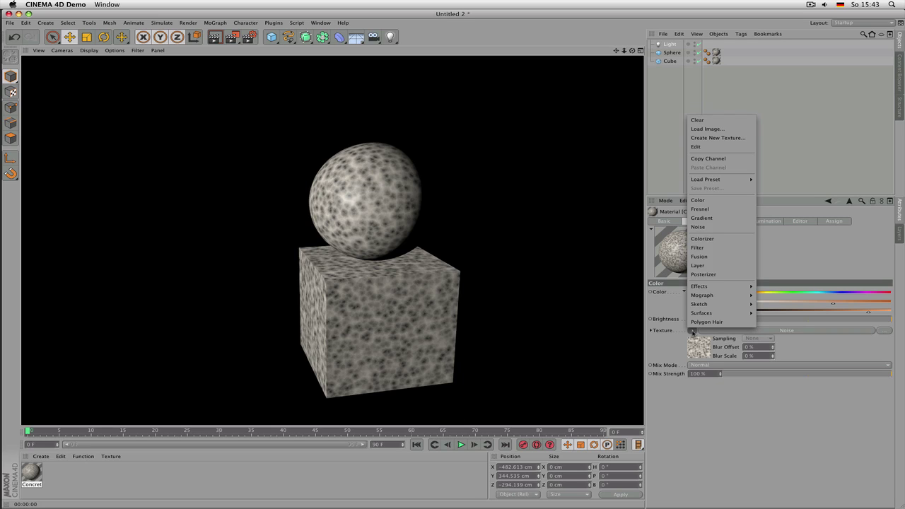
{"action": "mouse_move", "coordinate": [718, 286]}
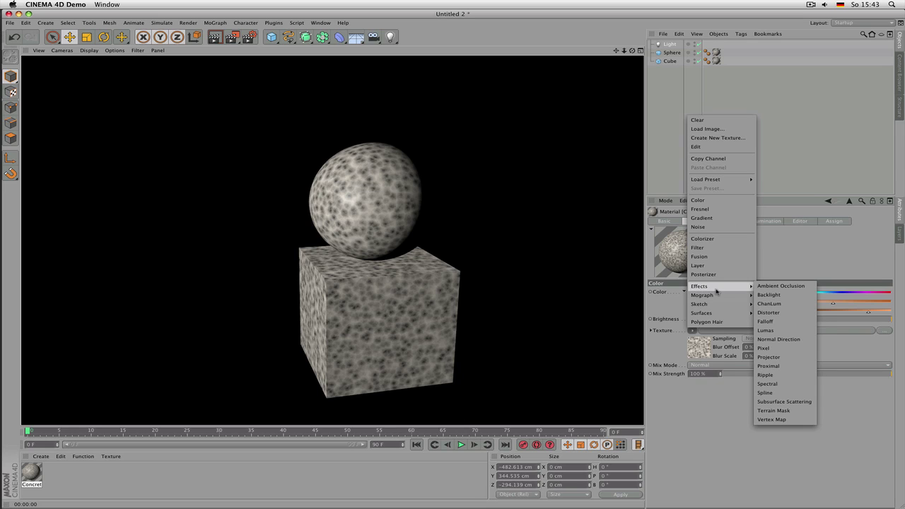
{"action": "mouse_move", "coordinate": [717, 305]}
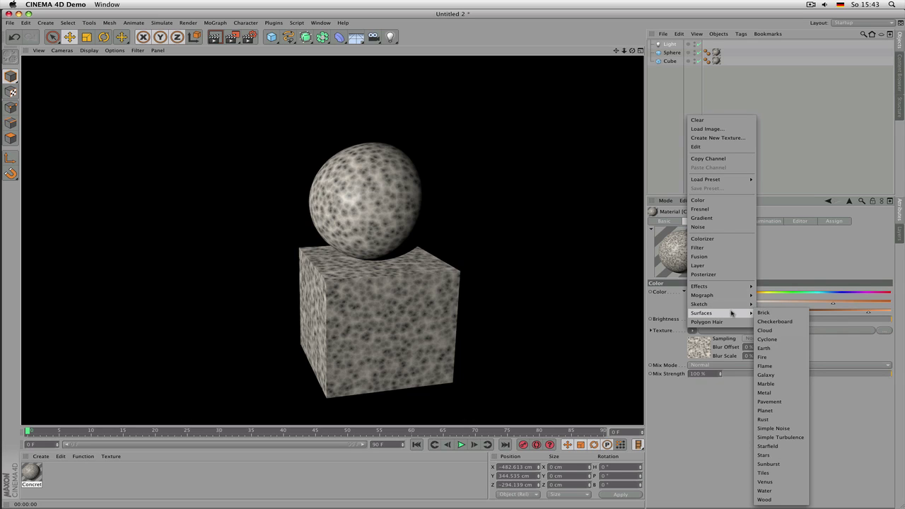
{"action": "left_click", "coordinate": [684, 349]}
{"action": "left_click", "coordinate": [694, 331]}
{"action": "left_click", "coordinate": [768, 317]}
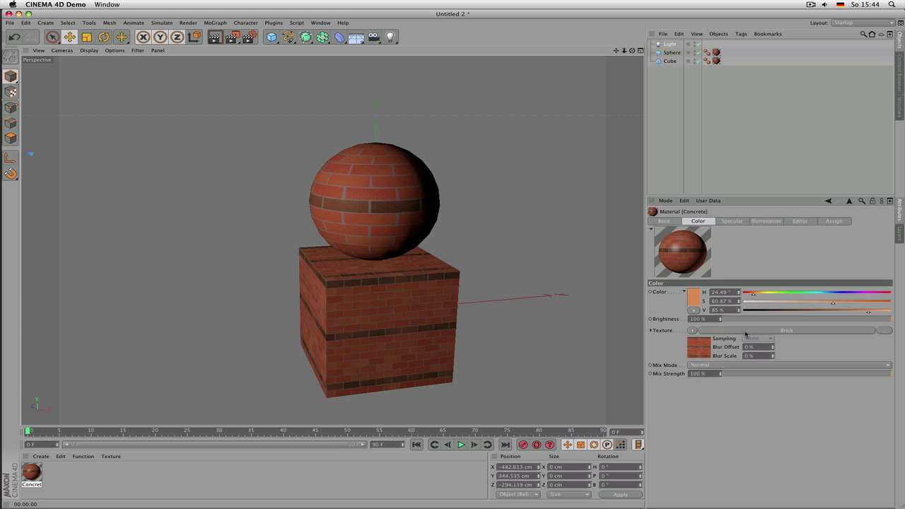
Adjust the brick Scale in the Brick shader, trying 99 % and 14 %
{"action": "left_click", "coordinate": [746, 331]}
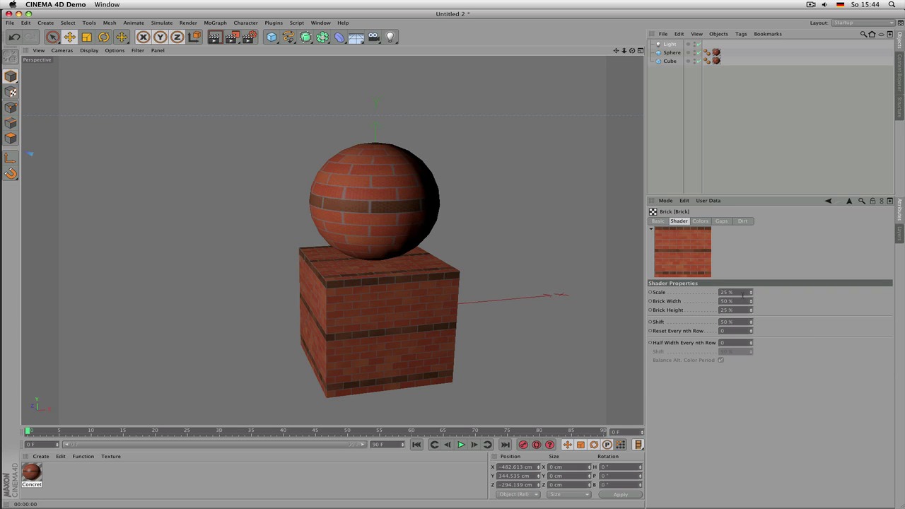
{"action": "type", "text": "99"}
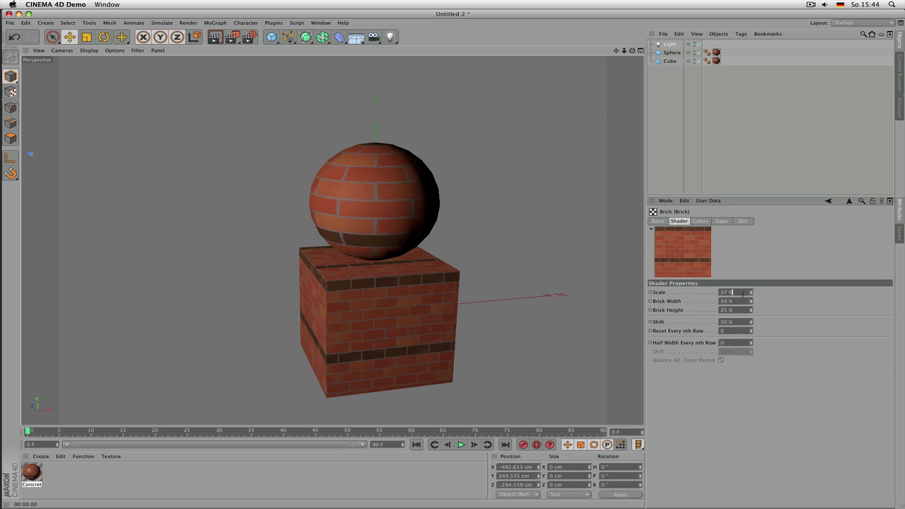
{"action": "key", "text": "Return"}
{"action": "double_click", "coordinate": [741, 292]}
{"action": "type", "text": "14"}
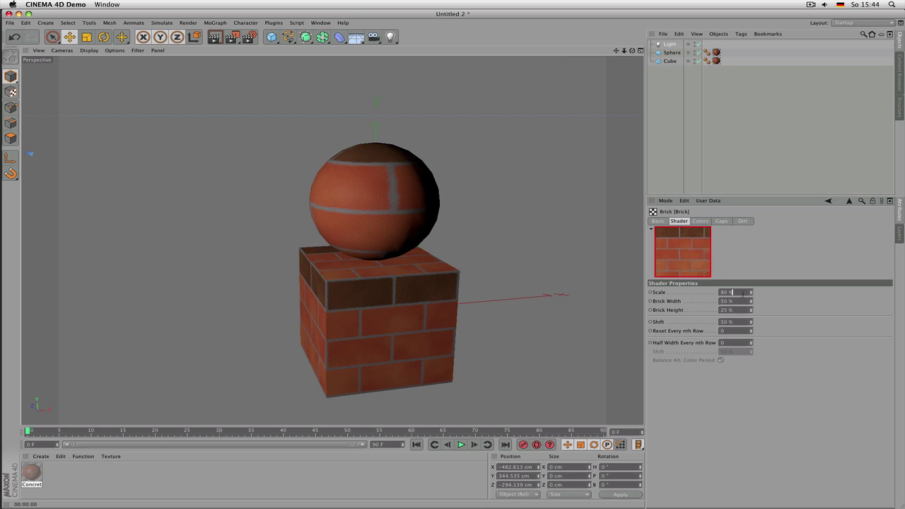
{"action": "key", "text": "Return"}
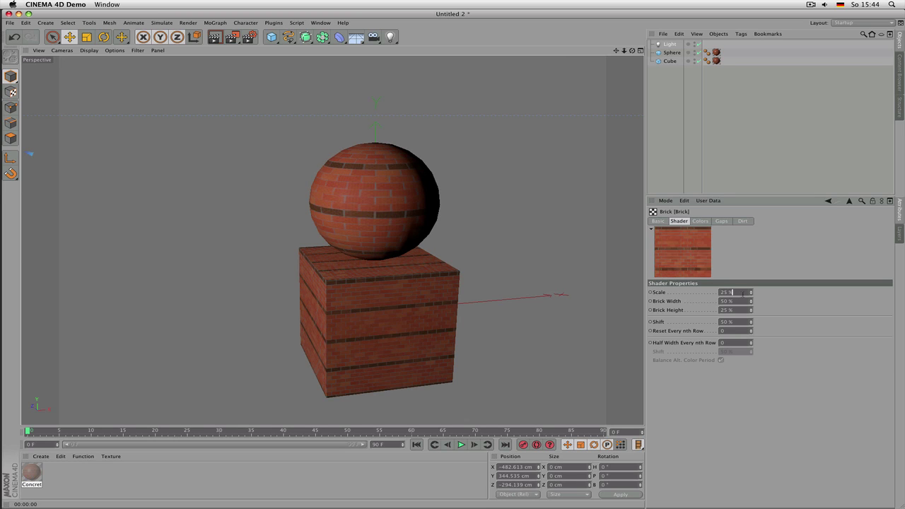
Set brick Shift to 216 % and Reset Every nth Row to 2, then show the brick colours
{"action": "scroll", "coordinate": [738, 301], "scroll_direction": "down", "scroll_amount": 1}
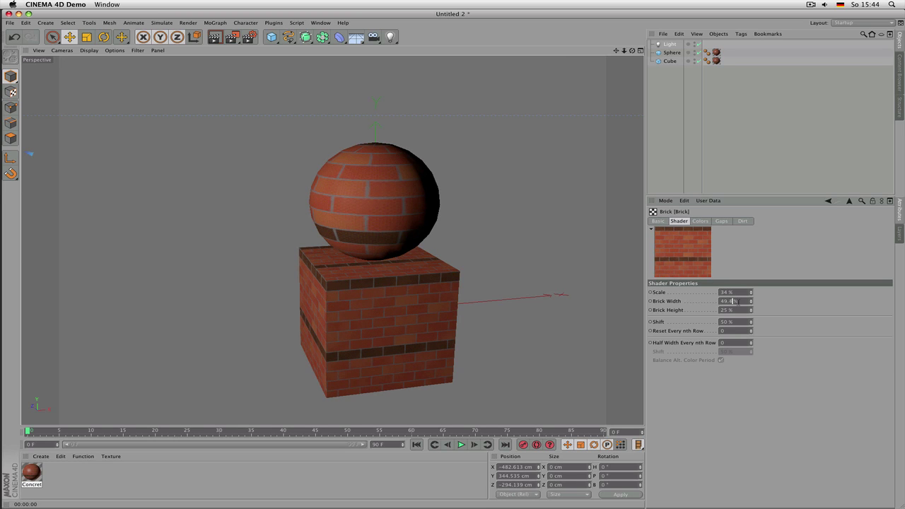
{"action": "scroll", "coordinate": [736, 301], "scroll_direction": "up", "scroll_amount": 2}
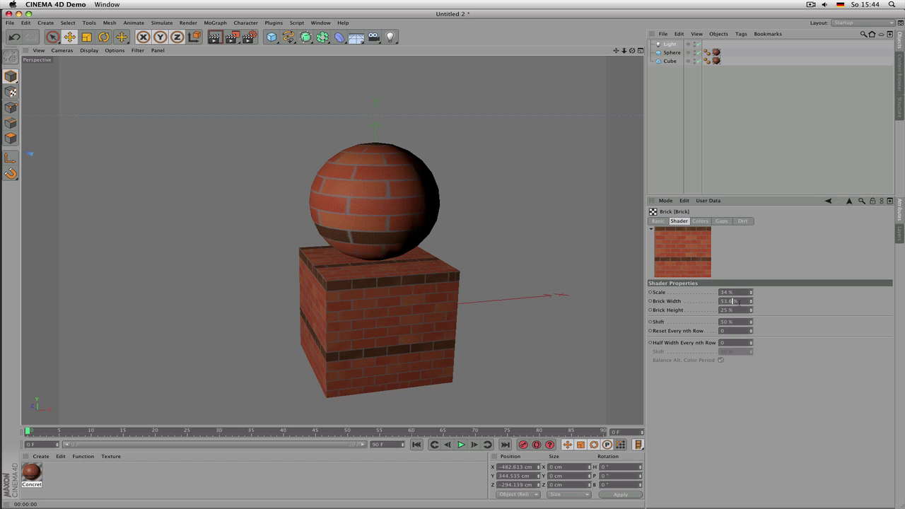
{"action": "scroll", "coordinate": [752, 311], "scroll_direction": "up", "scroll_amount": 10}
{"action": "scroll", "coordinate": [751, 311], "scroll_direction": "up", "scroll_amount": 2}
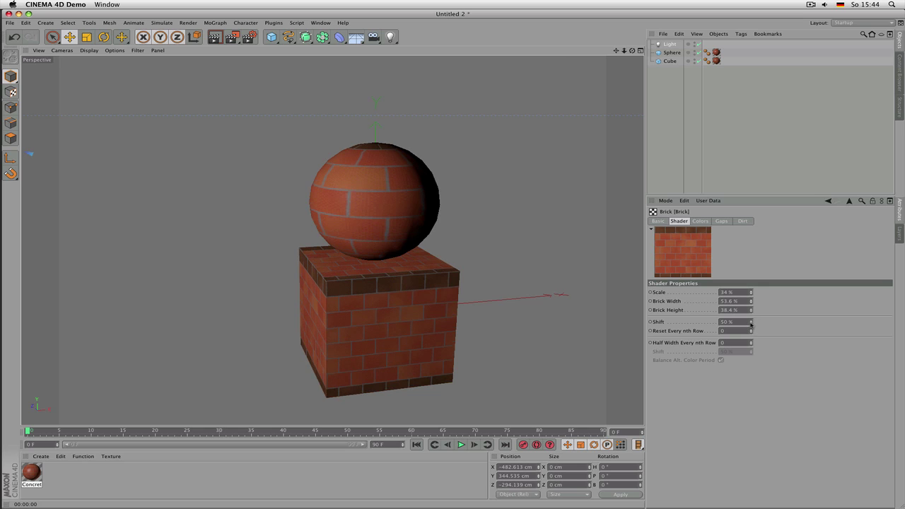
{"action": "scroll", "coordinate": [751, 322], "scroll_direction": "up", "scroll_amount": 5}
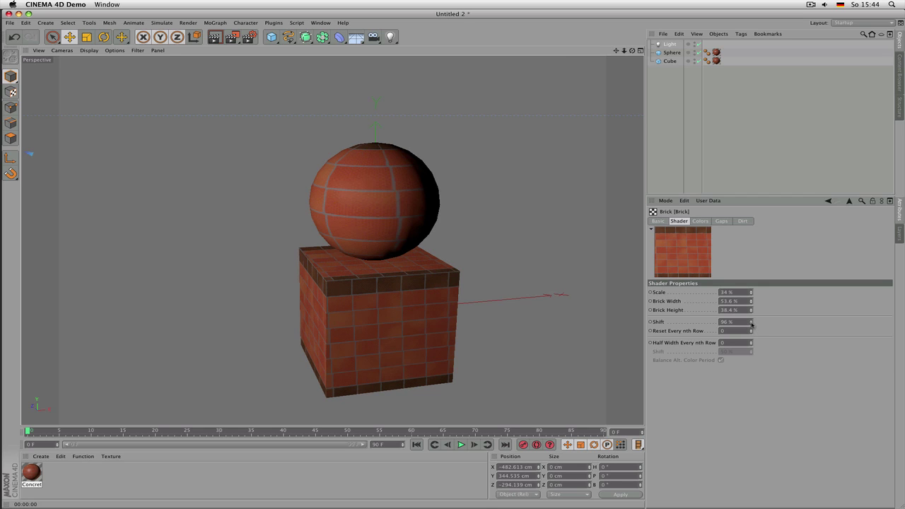
{"action": "scroll", "coordinate": [751, 325], "scroll_direction": "up", "scroll_amount": 10}
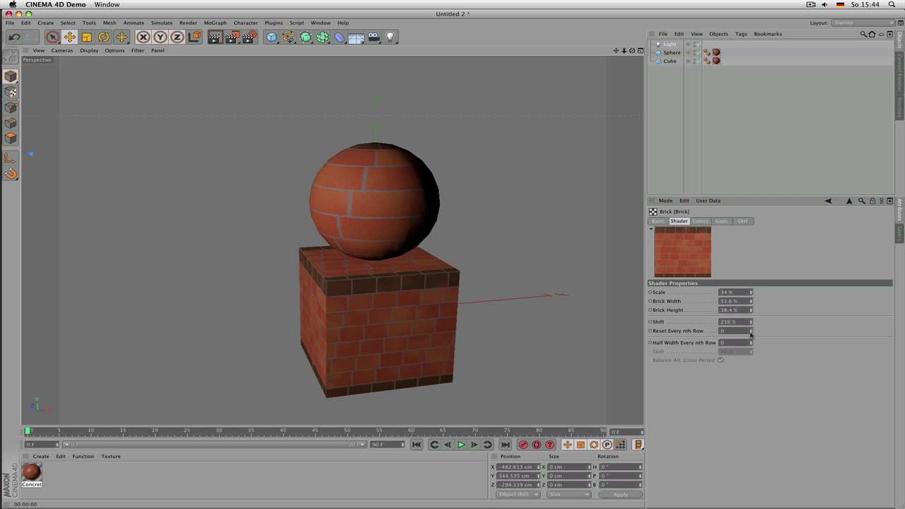
{"action": "scroll", "coordinate": [753, 331], "scroll_direction": "up", "scroll_amount": 10}
{"action": "double_click", "coordinate": [745, 331]}
{"action": "type", "text": "2"}
{"action": "key", "text": "Return"}
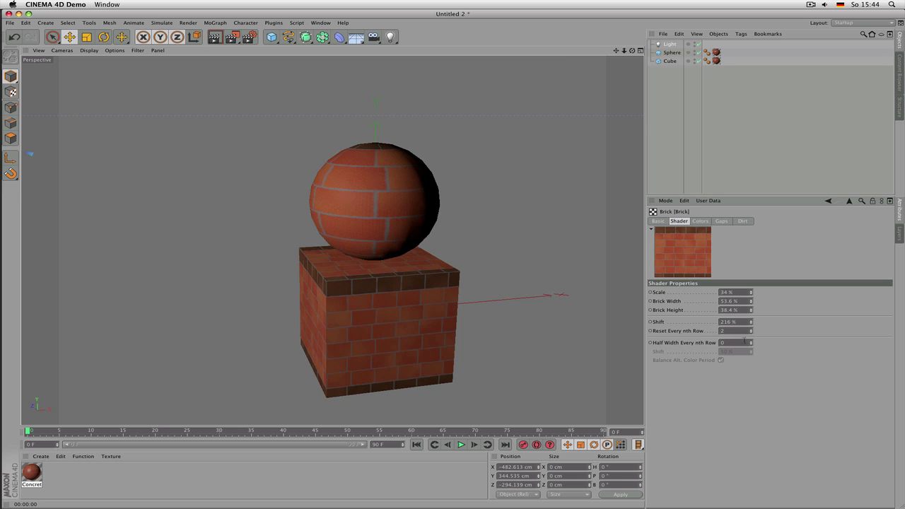
{"action": "left_click", "coordinate": [707, 222]}
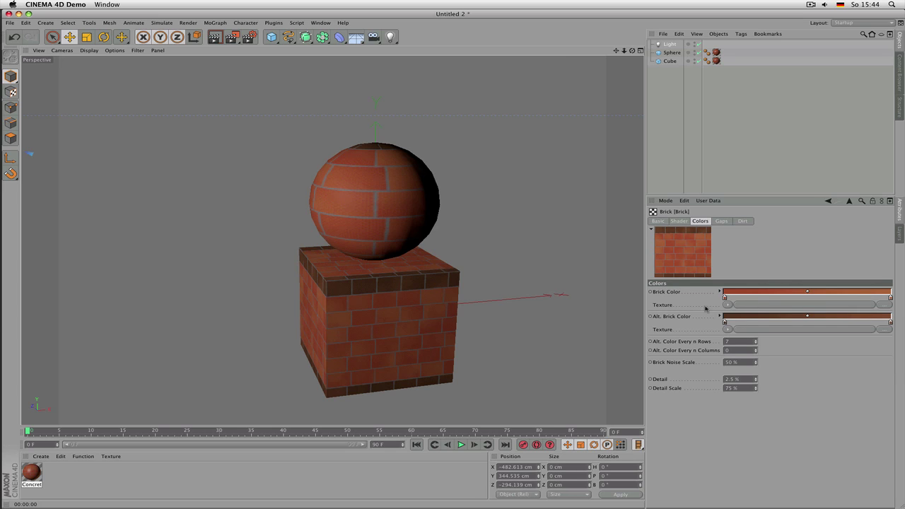
Make the right end of the Brick Color gradient green
{"action": "left_click", "coordinate": [684, 293]}
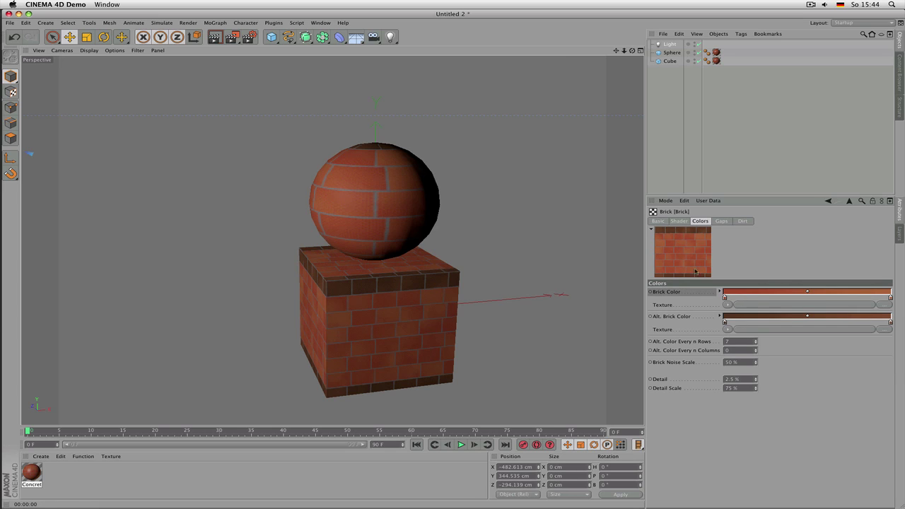
{"action": "left_click", "coordinate": [692, 317]}
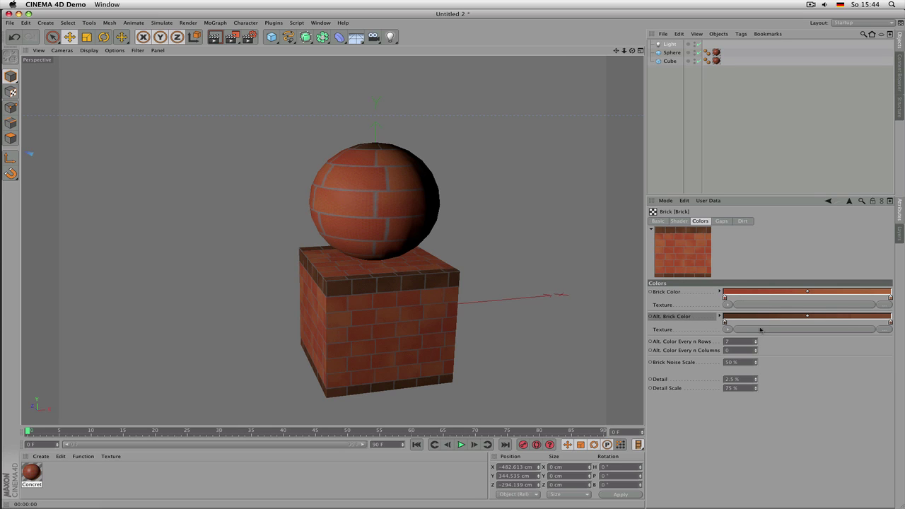
{"action": "double_click", "coordinate": [891, 298]}
{"action": "left_click", "coordinate": [850, 273]}
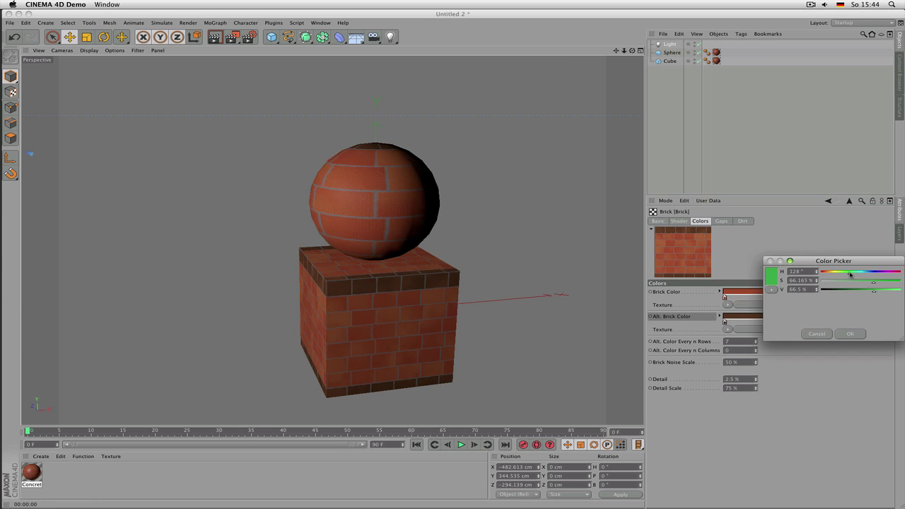
{"action": "left_click", "coordinate": [852, 334]}
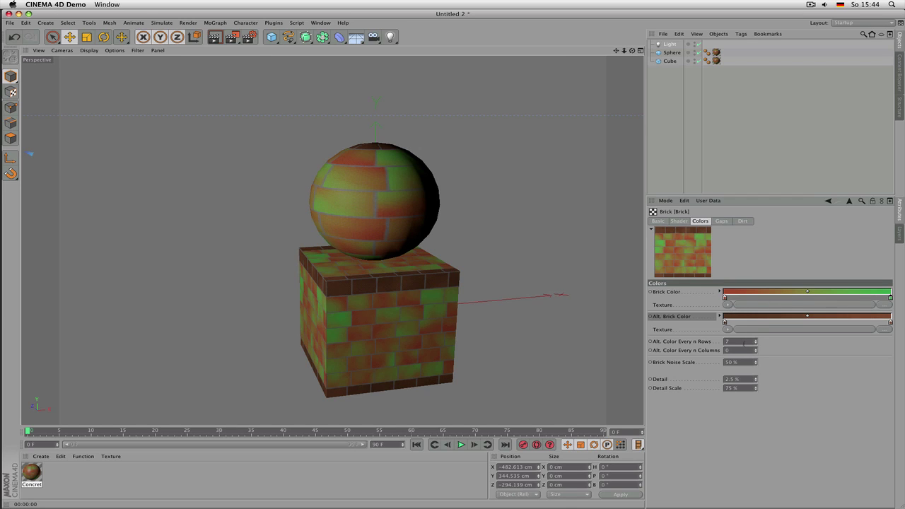
Set Alt. Color Every n Rows to 5 and Brick Noise Scale to 57.2 %, then edit Gap Noise Scale
{"action": "double_click", "coordinate": [739, 342]}
{"action": "type", "text": "0"}
{"action": "key", "text": "Return"}
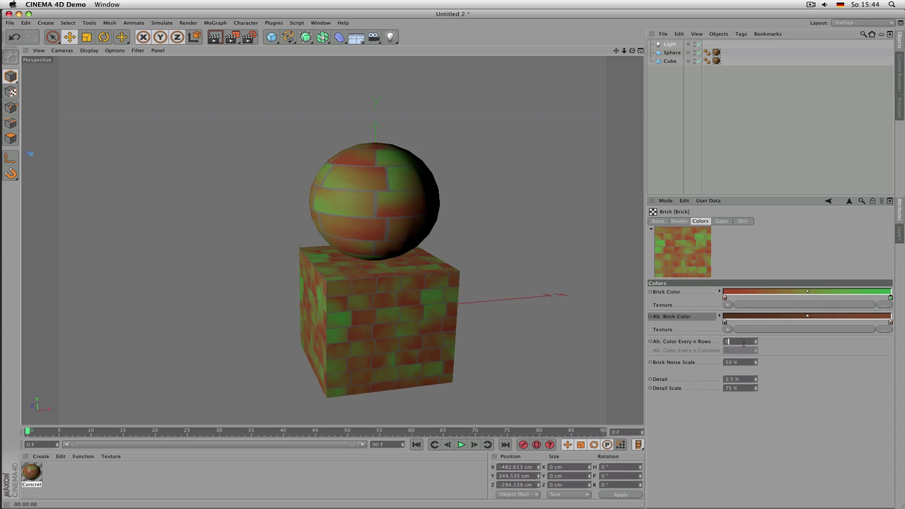
{"action": "type", "text": "1"}
{"action": "key", "text": "Return"}
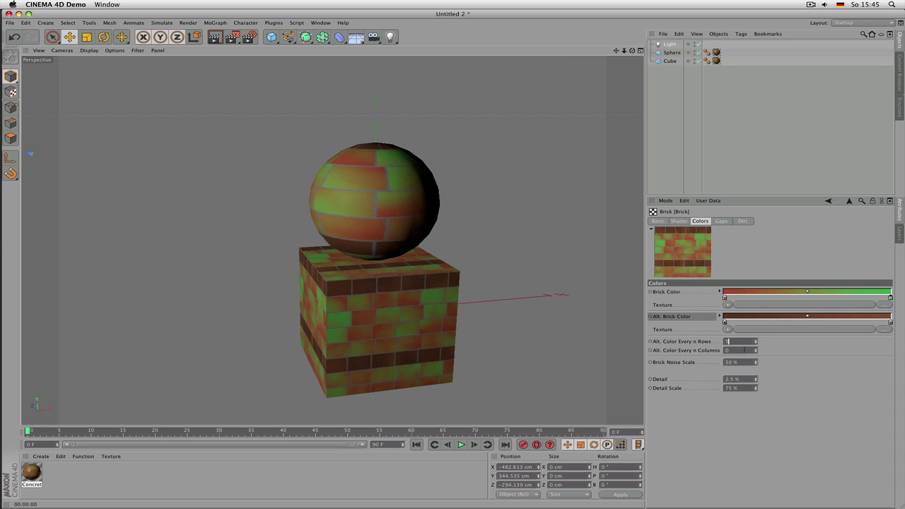
{"action": "left_click_drag", "start_coordinate": [750, 361], "coordinate": [749, 362]}
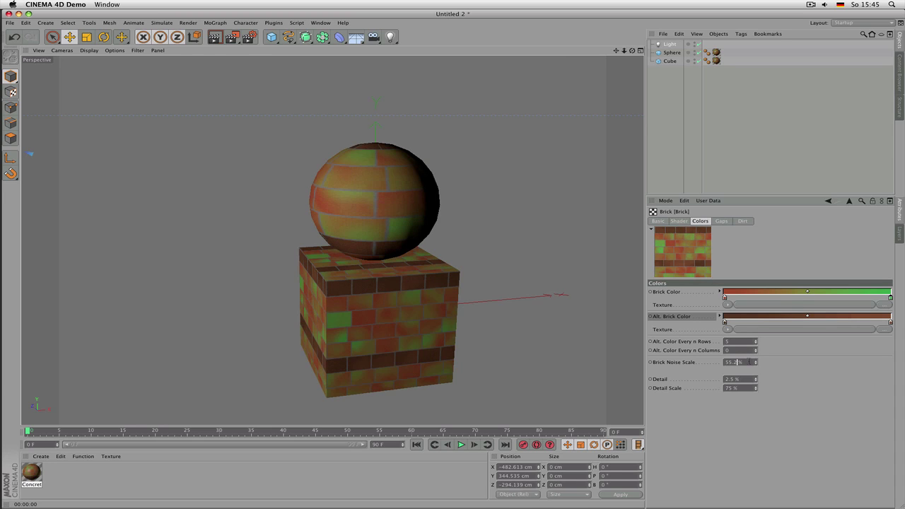
{"action": "left_click", "coordinate": [722, 221]}
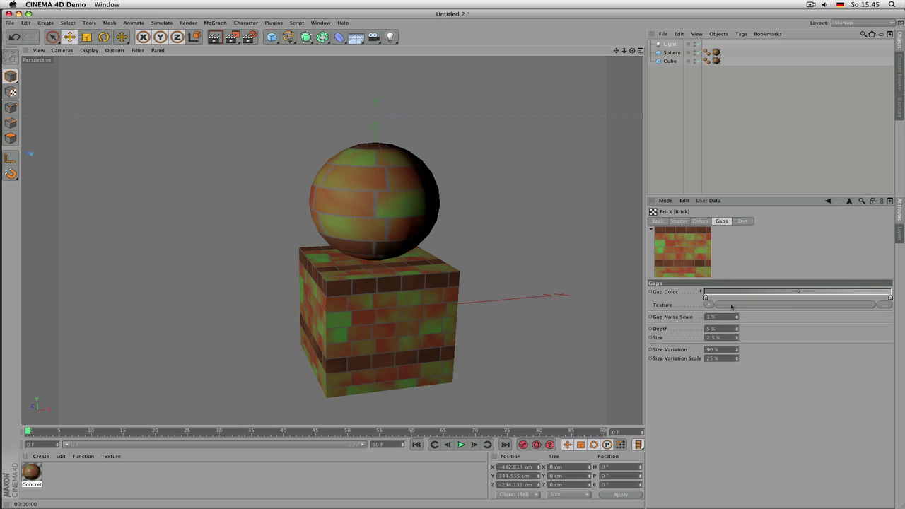
{"action": "double_click", "coordinate": [729, 317]}
Set the gap Depth to 6.6% and Size Variation to 100% with 65% Size Variation Scale
{"action": "type", "text": "4"}
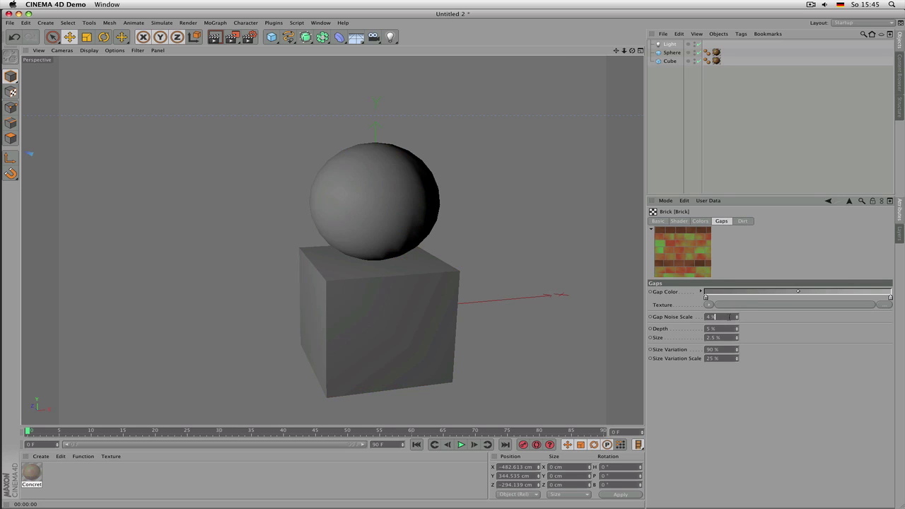
{"action": "double_click", "coordinate": [724, 329]}
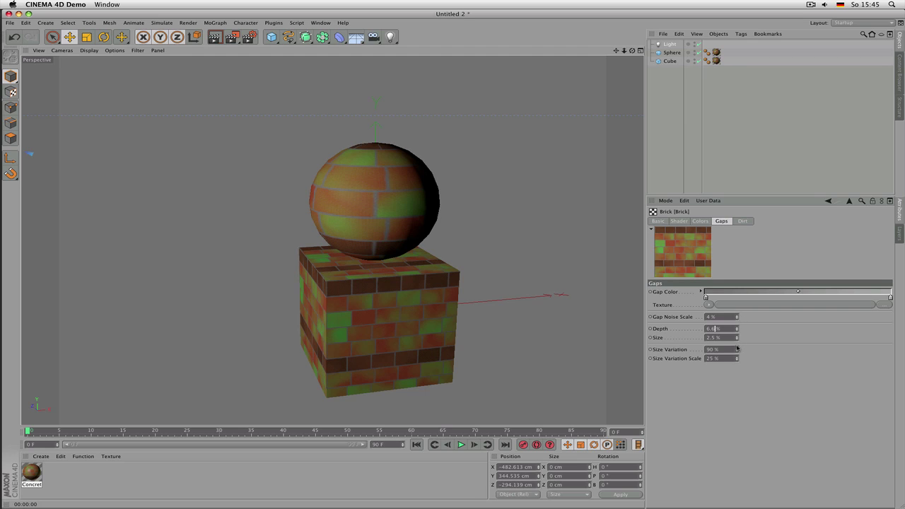
{"action": "left_click", "coordinate": [737, 348]}
{"action": "left_click_drag", "start_coordinate": [737, 359], "coordinate": [737, 356]}
Change the Gap Color's left knot to a dark brown
{"action": "double_click", "coordinate": [706, 297]}
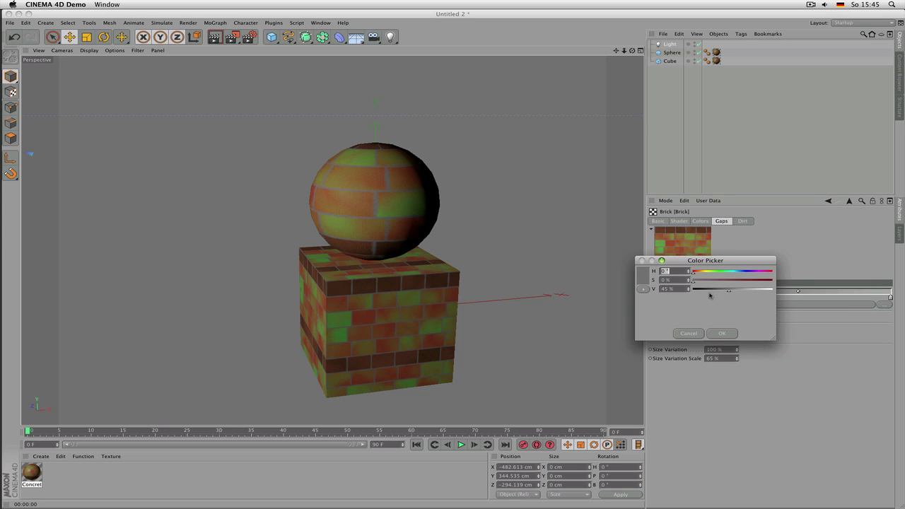
{"action": "left_click", "coordinate": [712, 290]}
{"action": "left_click", "coordinate": [700, 272]}
{"action": "left_click", "coordinate": [718, 281]}
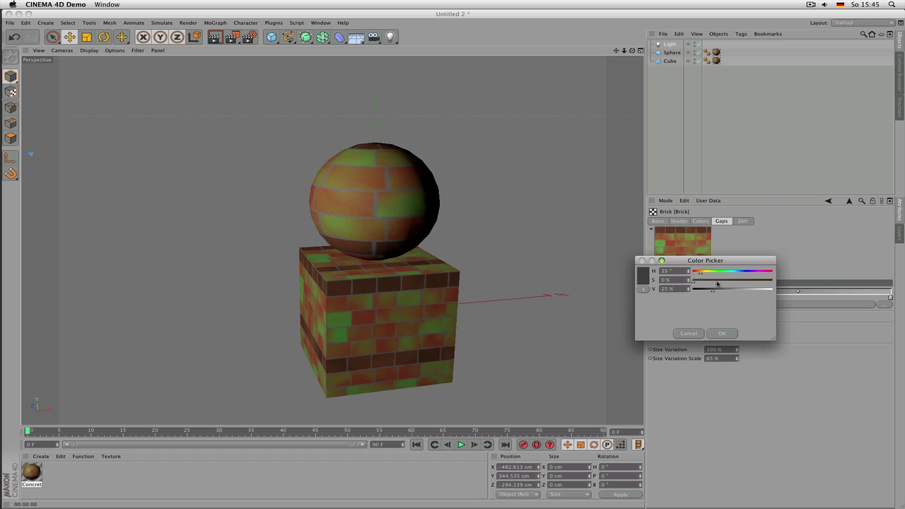
{"action": "left_click", "coordinate": [725, 334]}
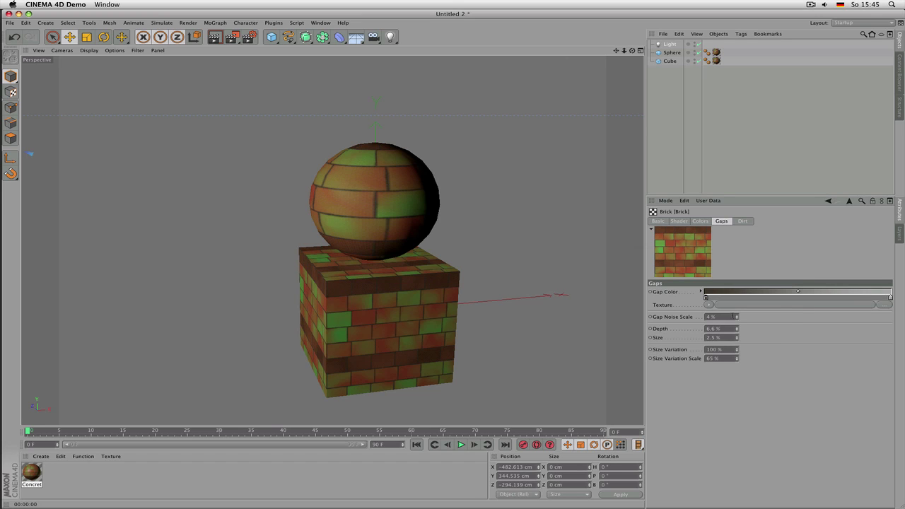
{"action": "left_click", "coordinate": [743, 221]}
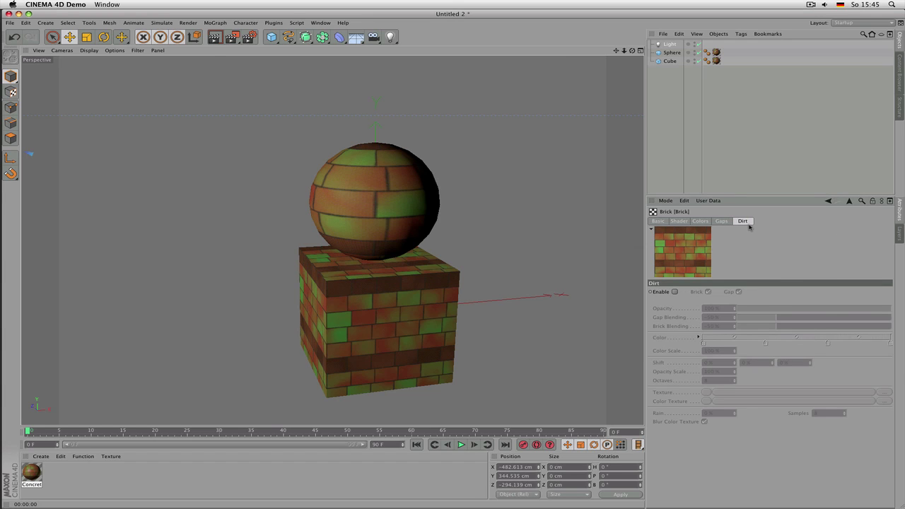
Enable Dirt and retint the first Dirt Color knot toward a muted orange-brown
{"action": "left_click", "coordinate": [675, 291]}
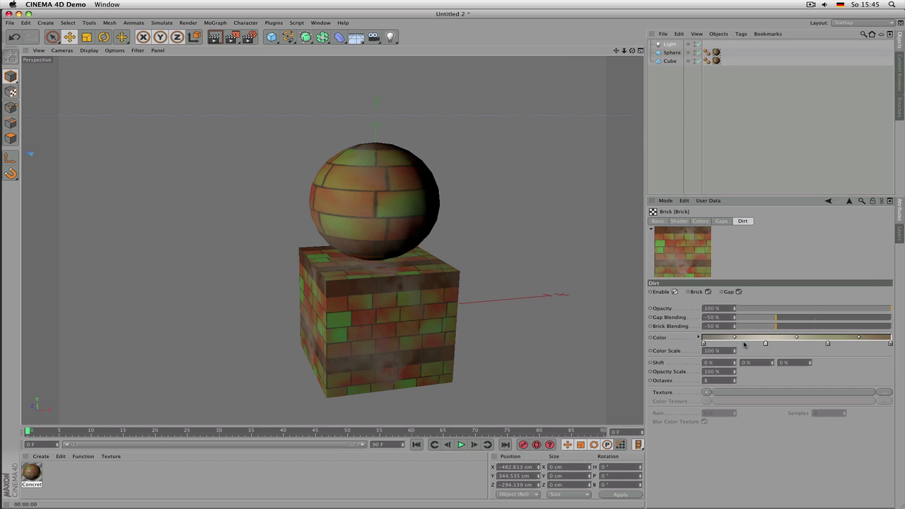
{"action": "double_click", "coordinate": [703, 343]}
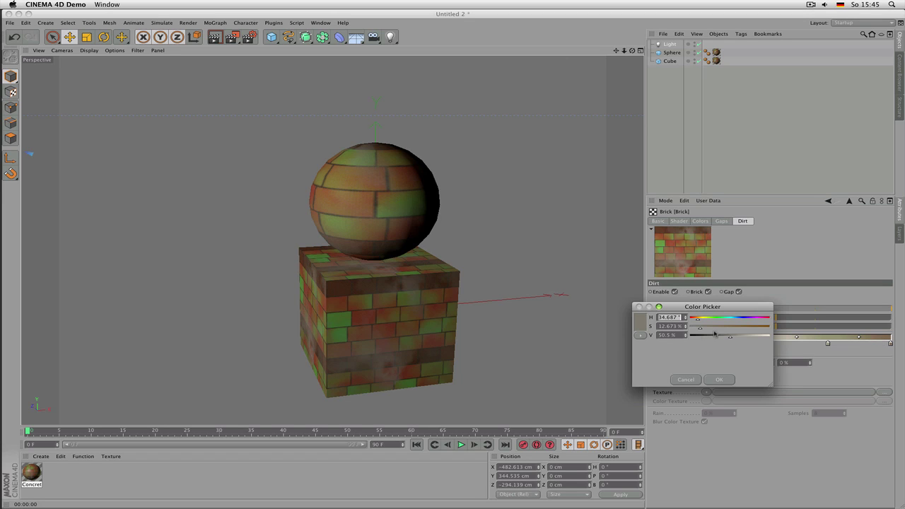
{"action": "left_click", "coordinate": [748, 328]}
{"action": "left_click", "coordinate": [724, 379]}
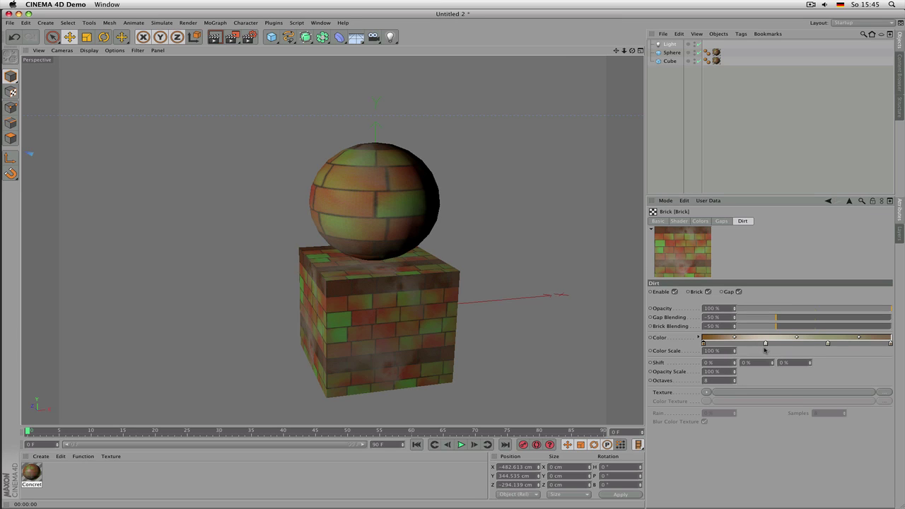
Return from the brick shader to the Concrete material's Color channel
{"action": "left_click", "coordinate": [666, 222]}
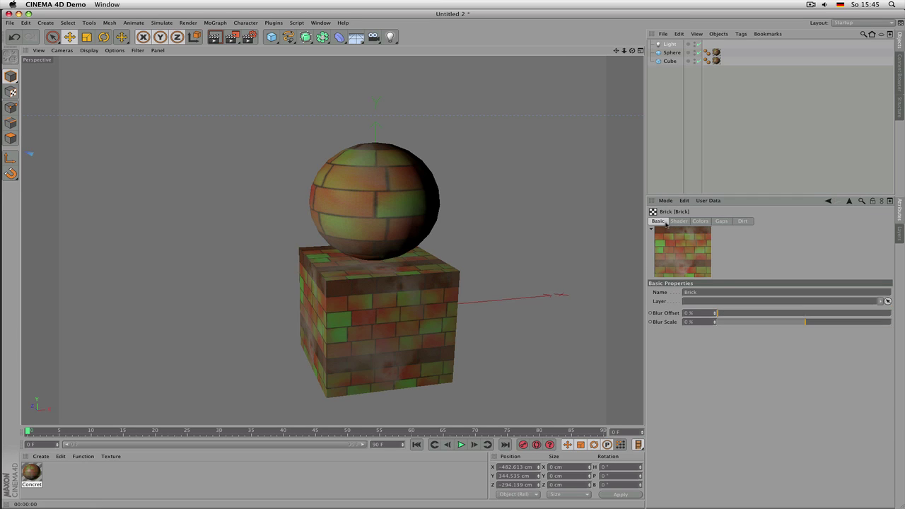
{"action": "left_click", "coordinate": [850, 202]}
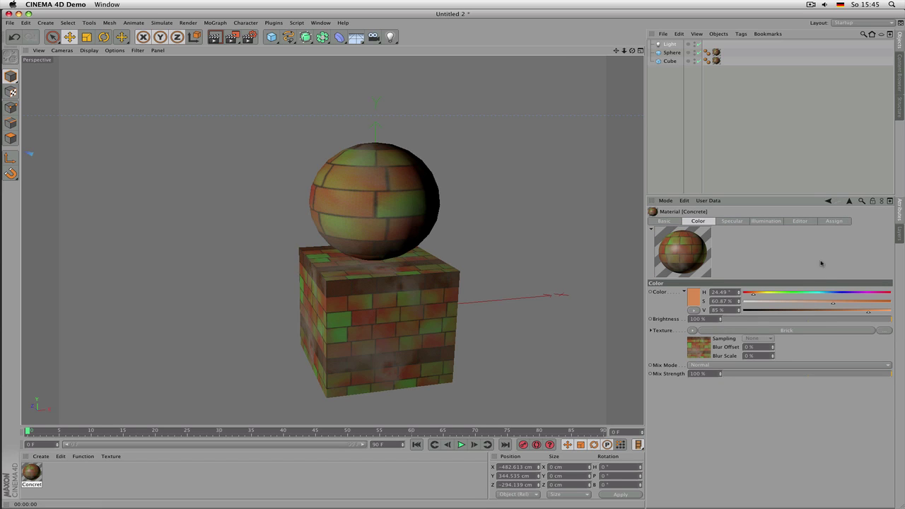
{"action": "left_click", "coordinate": [694, 332]}
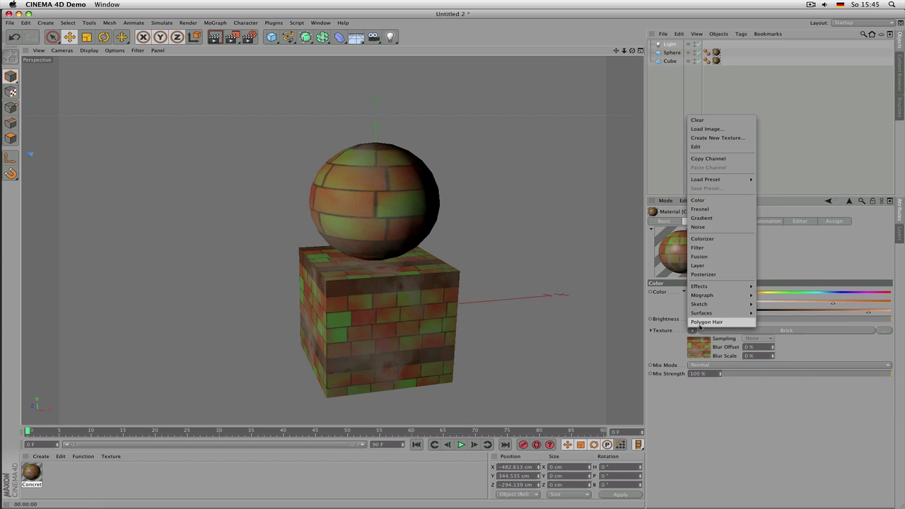
Replace the Color channel texture with a Checkerboard shader and show its settings
{"action": "mouse_move", "coordinate": [705, 319]}
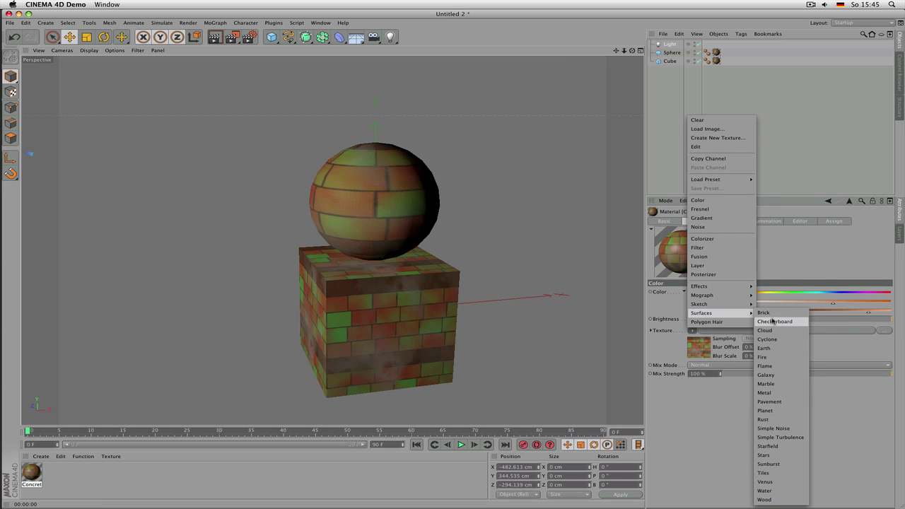
{"action": "left_click", "coordinate": [774, 322]}
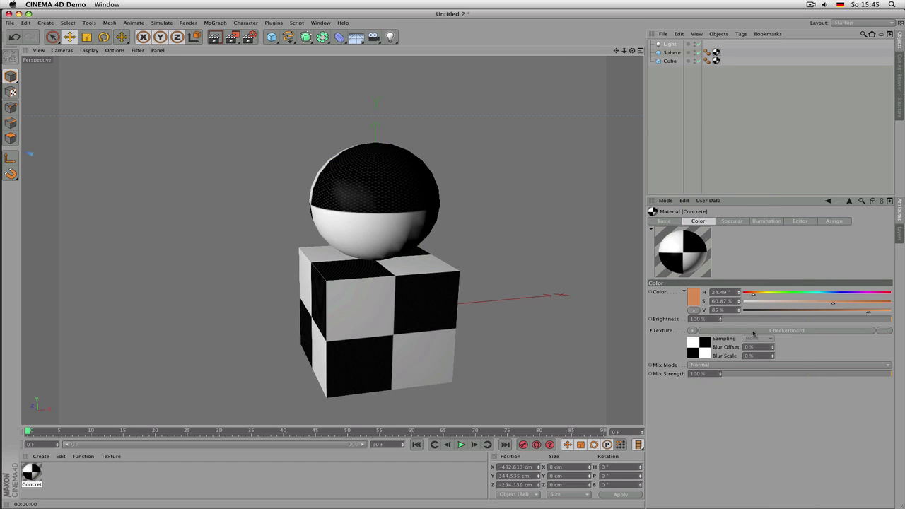
{"action": "left_click", "coordinate": [753, 331]}
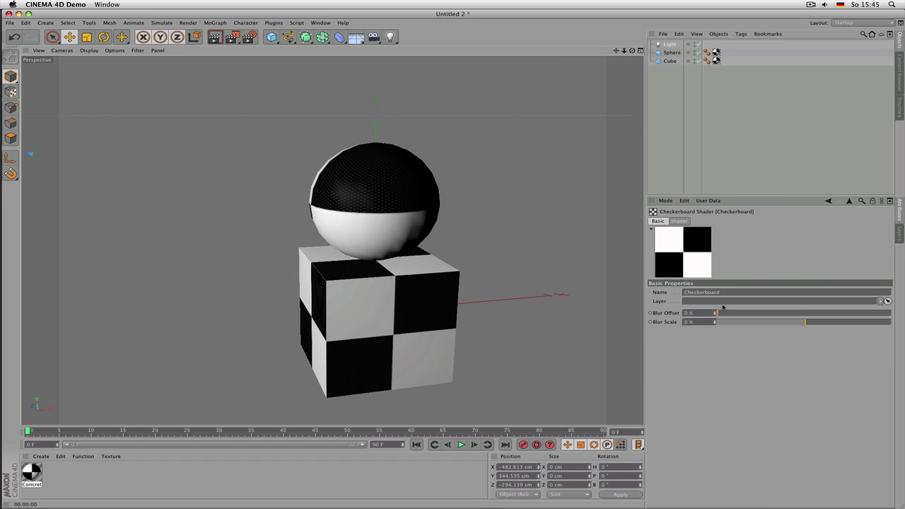
{"action": "left_click", "coordinate": [685, 222]}
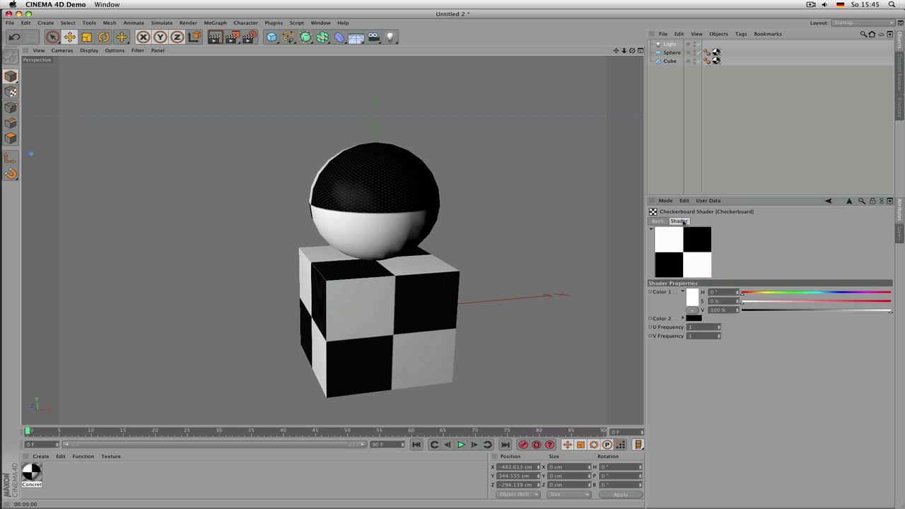
{"action": "left_click", "coordinate": [850, 202]}
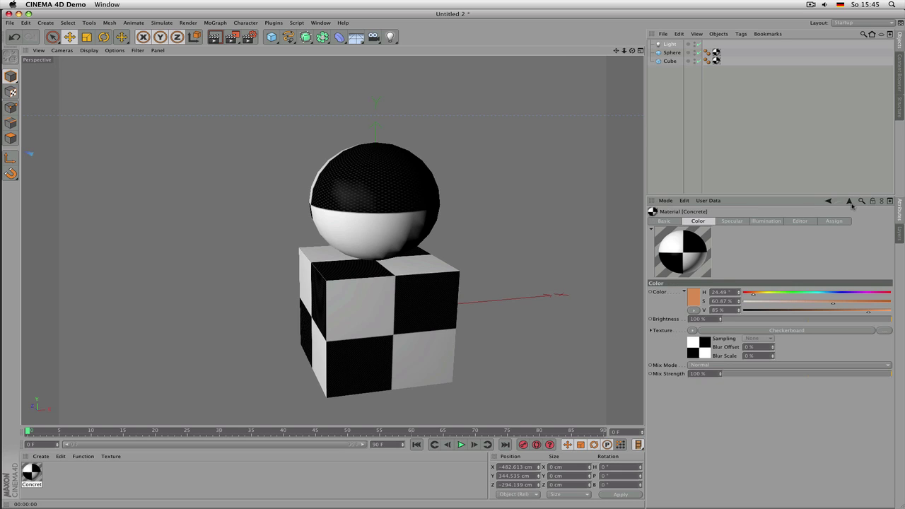
{"action": "left_click", "coordinate": [693, 331]}
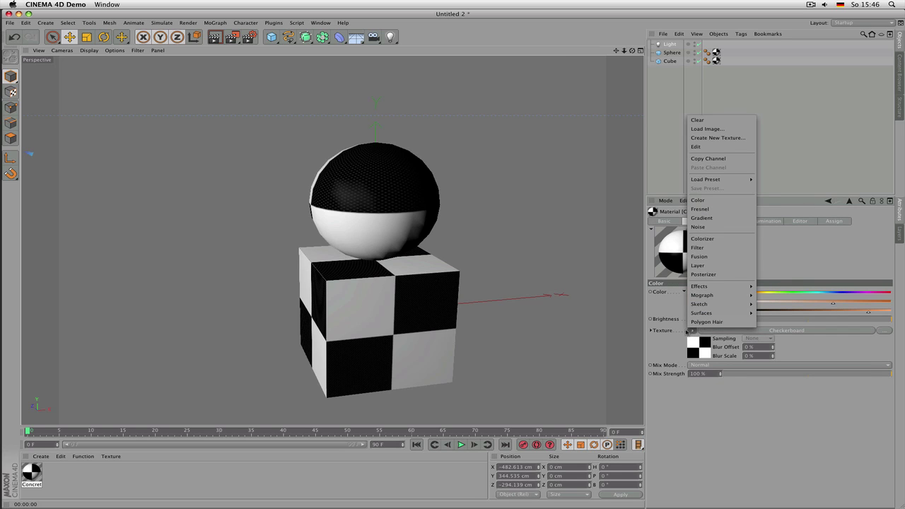
{"action": "left_click", "coordinate": [693, 331]}
{"action": "left_click", "coordinate": [694, 330]}
{"action": "mouse_move", "coordinate": [710, 314]}
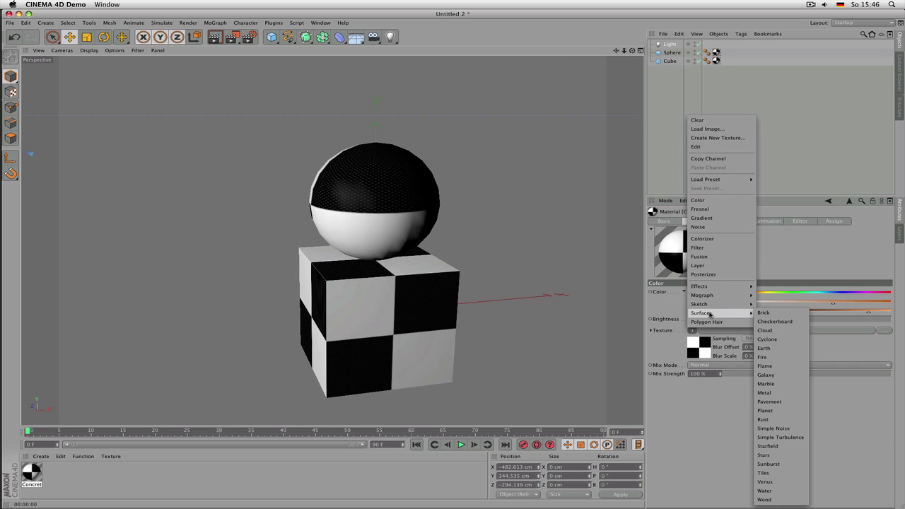
{"action": "left_click", "coordinate": [764, 321]}
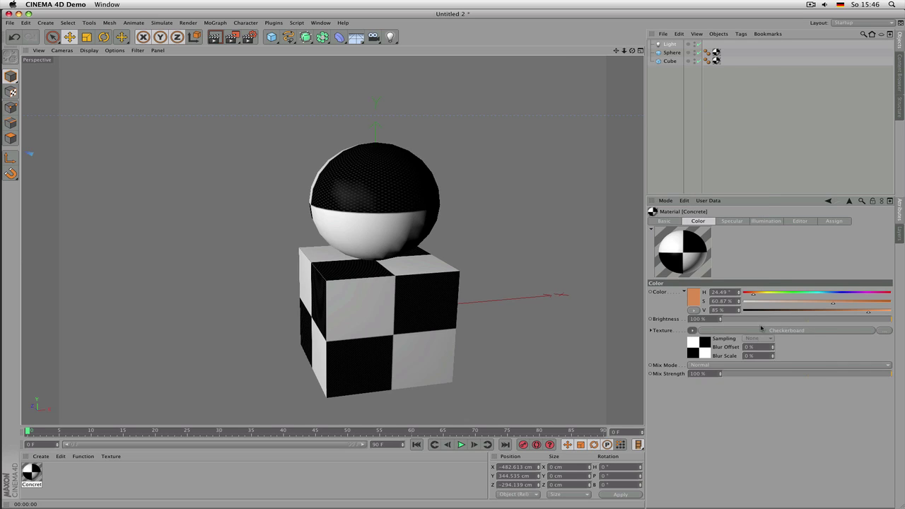
{"action": "left_click", "coordinate": [764, 331]}
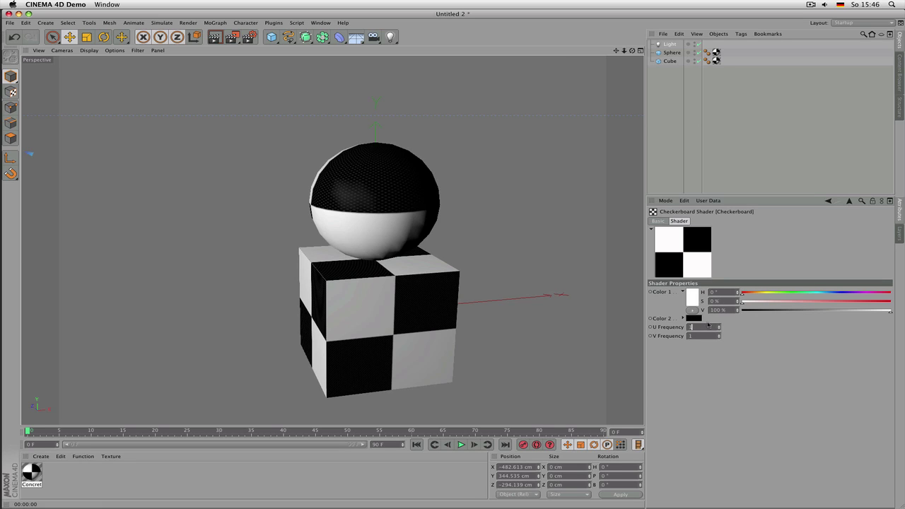
Set the Checkerboard U and V Frequency to 10 and render the view
{"action": "key", "text": "Tab"}
{"action": "type", "text": "10"}
{"action": "key", "text": "Return"}
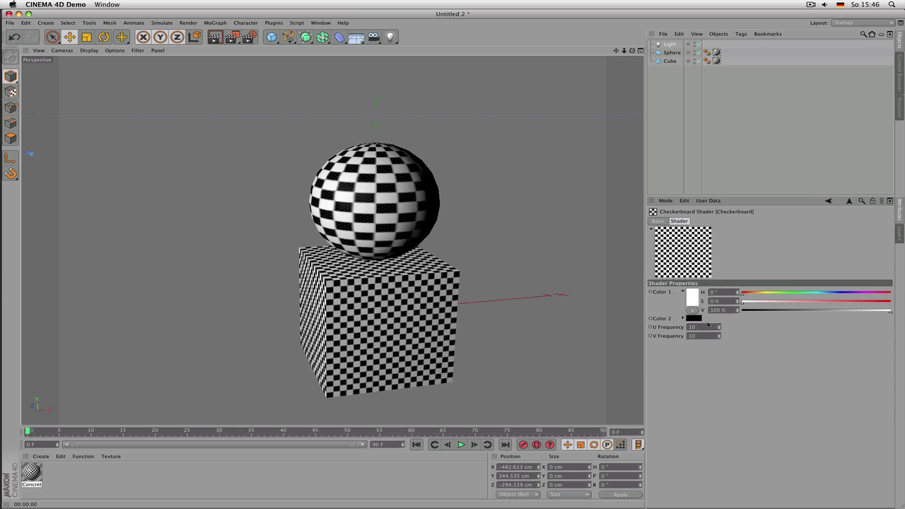
{"action": "key", "text": "super+r"}
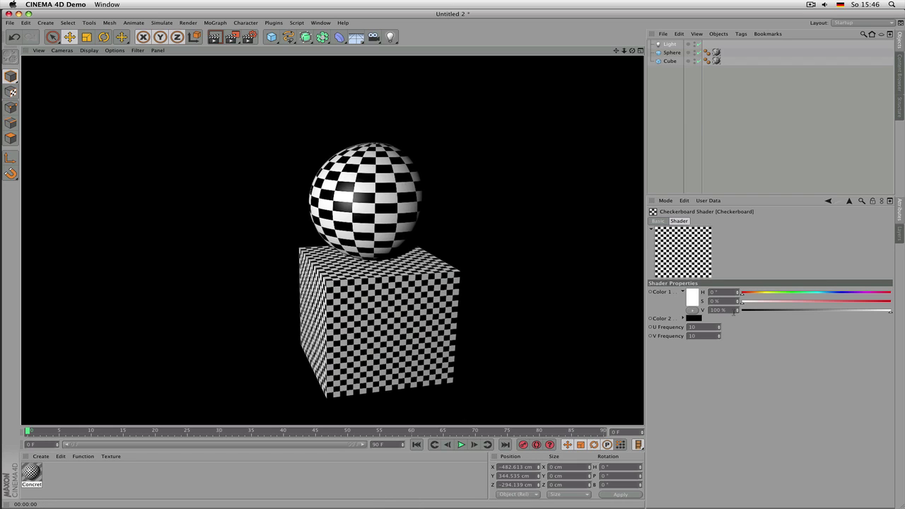
Set Checkerboard Color 1 to light green (H 110°, S 44%)
{"action": "left_click", "coordinate": [696, 300]}
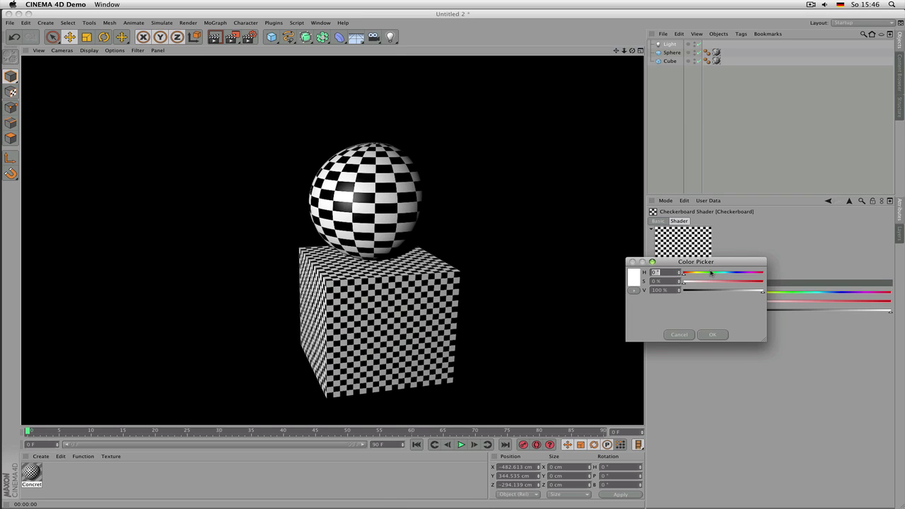
{"action": "left_click", "coordinate": [713, 334]}
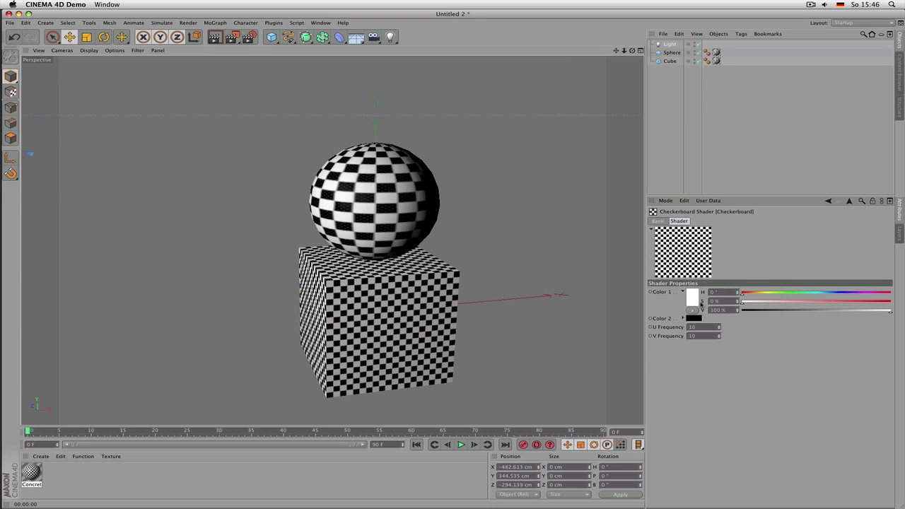
{"action": "left_click", "coordinate": [699, 303]}
{"action": "left_click", "coordinate": [707, 274]}
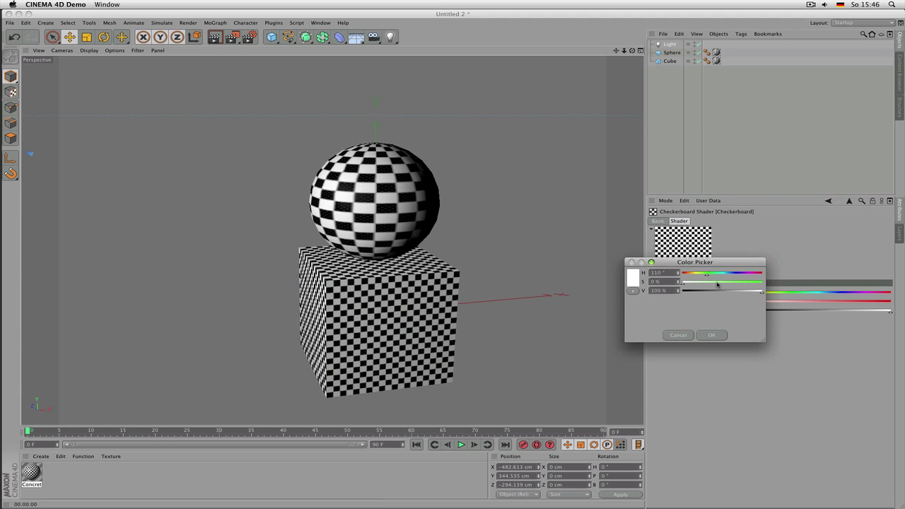
{"action": "left_click", "coordinate": [718, 283]}
{"action": "left_click", "coordinate": [712, 334]}
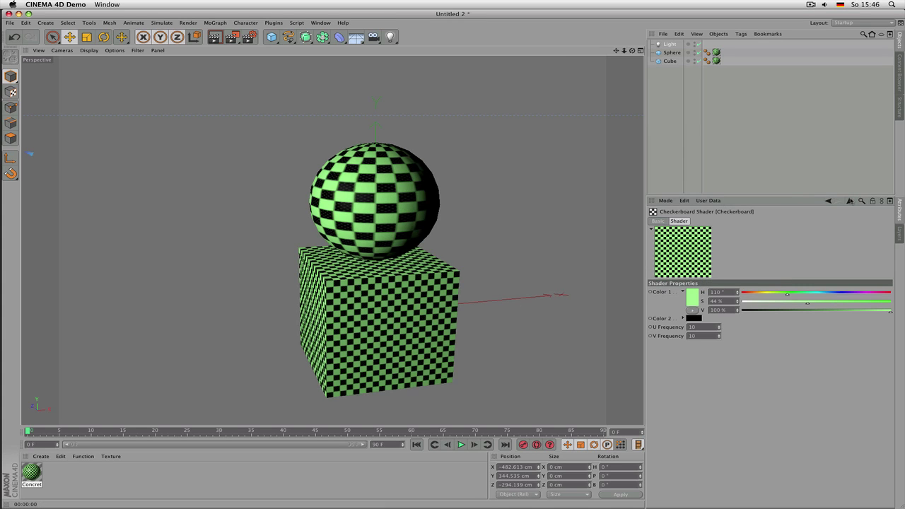
{"action": "left_click", "coordinate": [851, 202]}
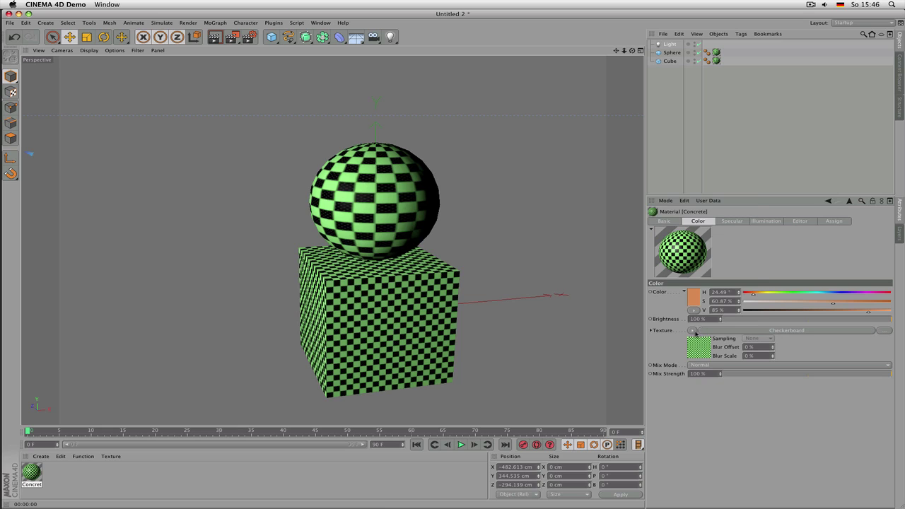
{"action": "left_click", "coordinate": [695, 331]}
Try the Cloud, Cyclone and Earth surface shaders as the Color texture
{"action": "mouse_move", "coordinate": [715, 313]}
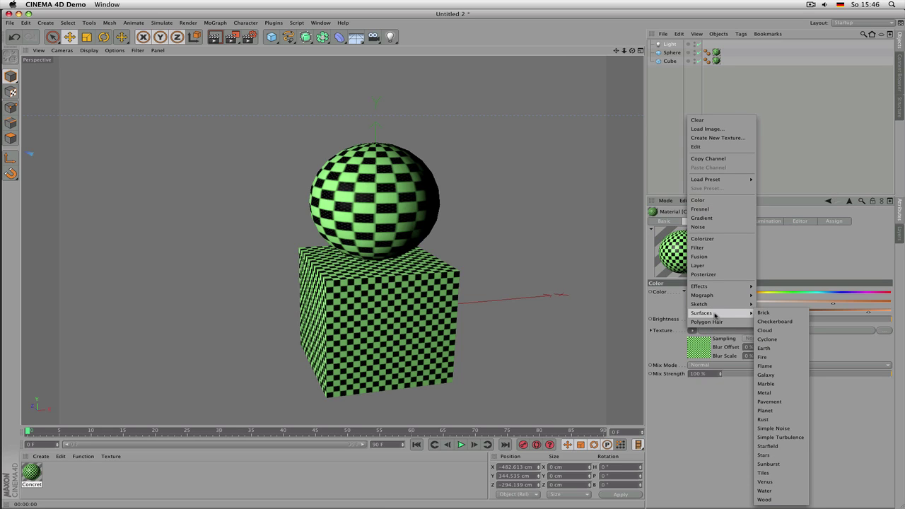
{"action": "left_click", "coordinate": [781, 331]}
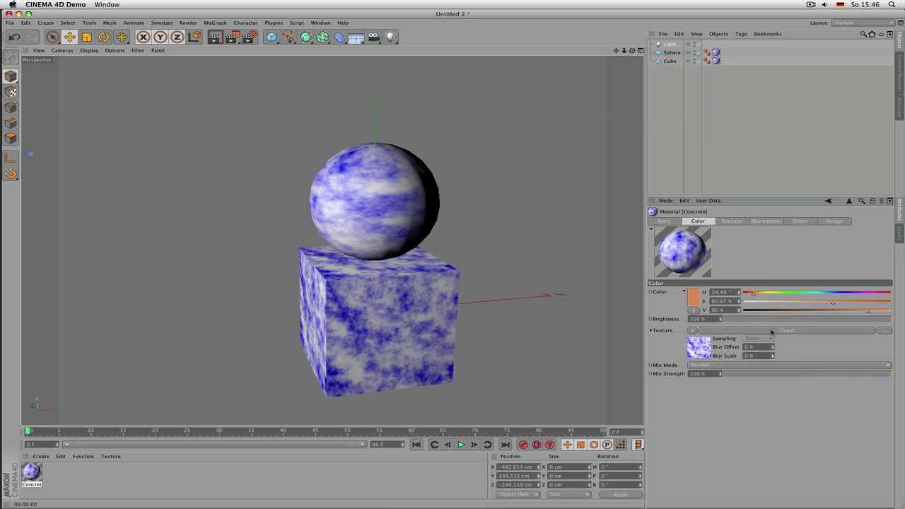
{"action": "left_click", "coordinate": [776, 330]}
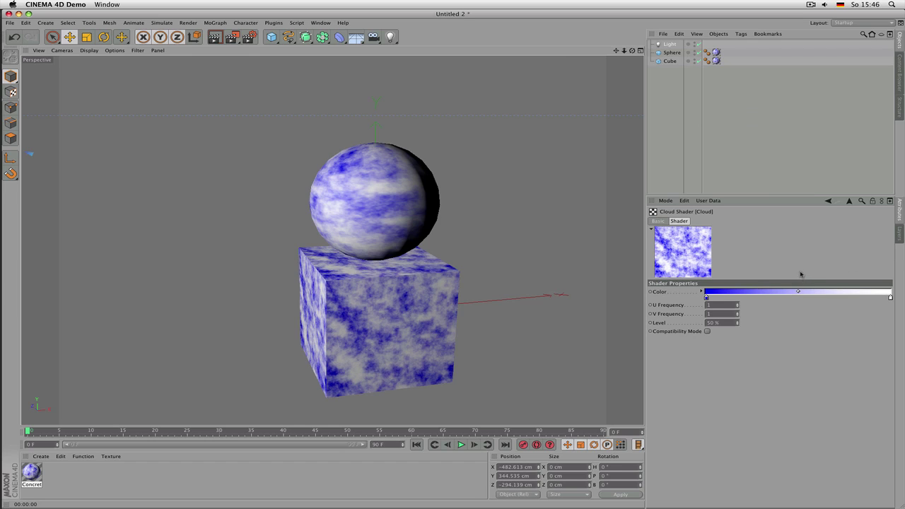
{"action": "left_click", "coordinate": [850, 203]}
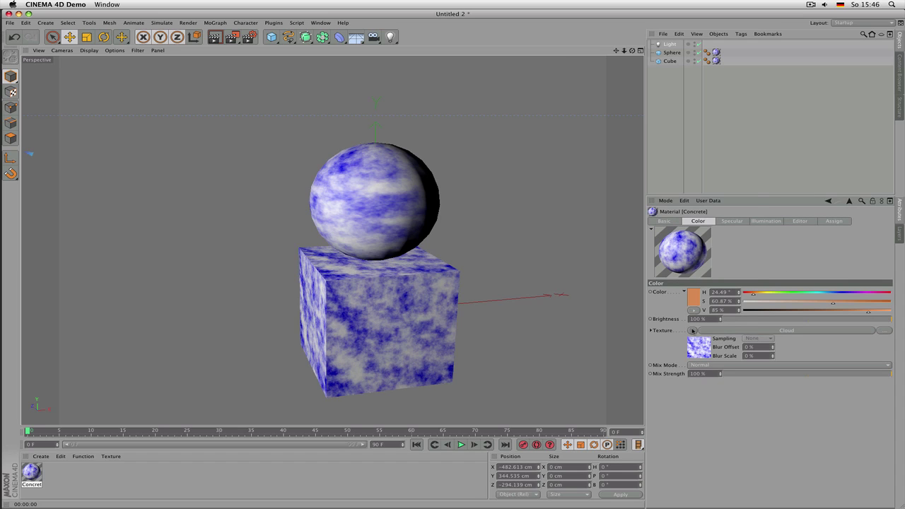
{"action": "left_click", "coordinate": [694, 330]}
{"action": "mouse_move", "coordinate": [741, 314]}
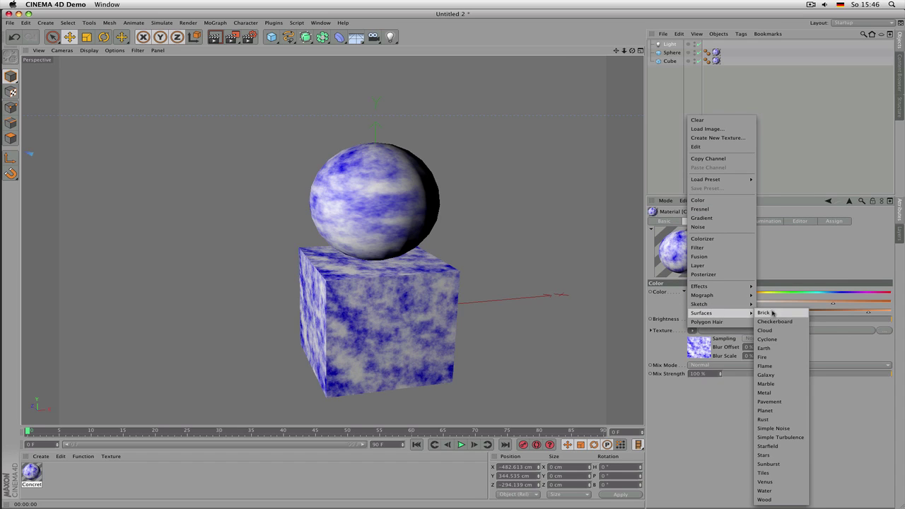
{"action": "left_click", "coordinate": [778, 339]}
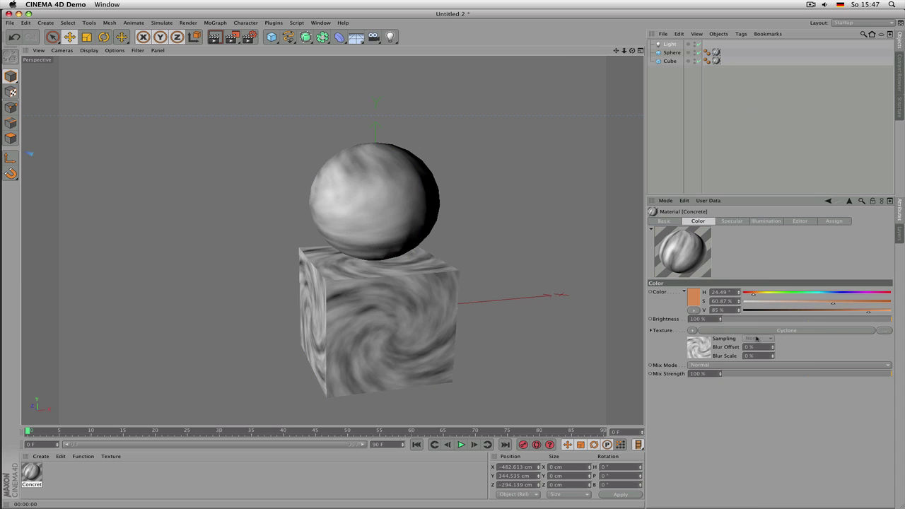
{"action": "left_click", "coordinate": [693, 331]}
{"action": "mouse_move", "coordinate": [711, 316]}
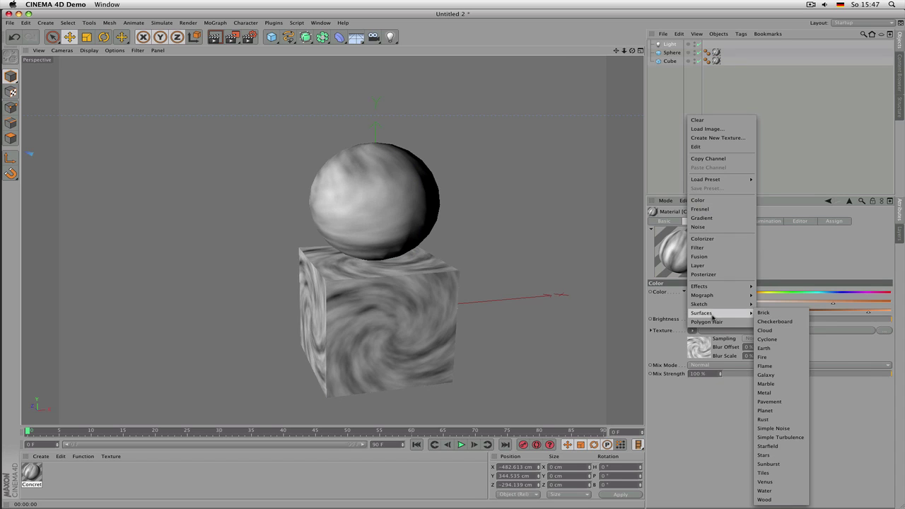
{"action": "left_click", "coordinate": [775, 348]}
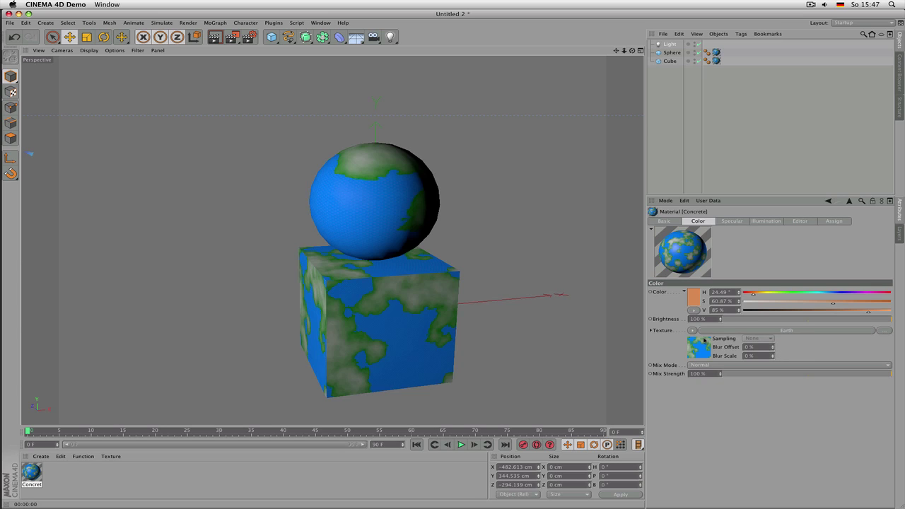
Try the Fire, Flame, Galaxy and Marble surface shaders as the Color texture
{"action": "left_click", "coordinate": [693, 330]}
{"action": "mouse_move", "coordinate": [711, 312]}
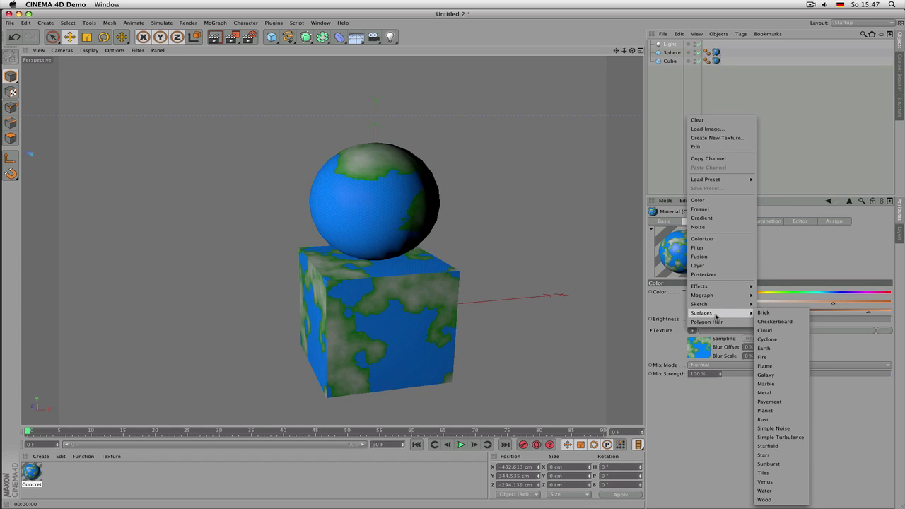
{"action": "left_click", "coordinate": [781, 357]}
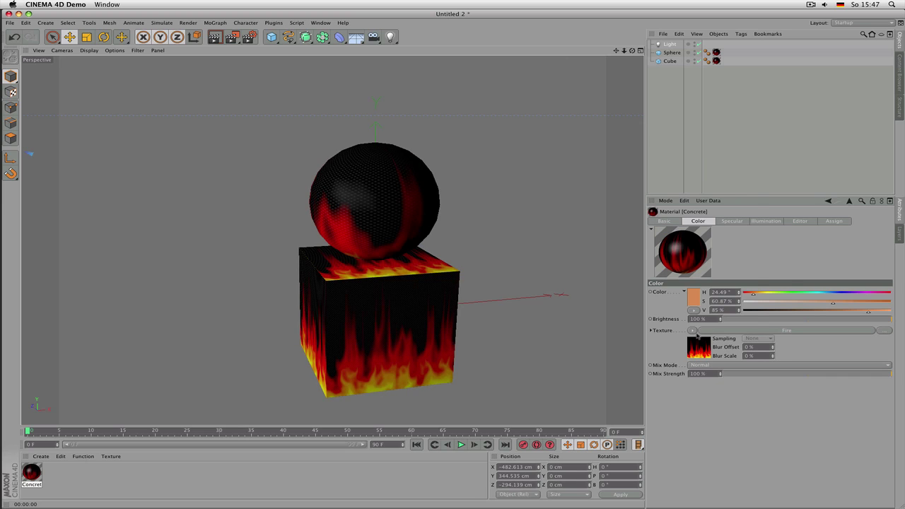
{"action": "left_click", "coordinate": [694, 331]}
{"action": "mouse_move", "coordinate": [721, 317]}
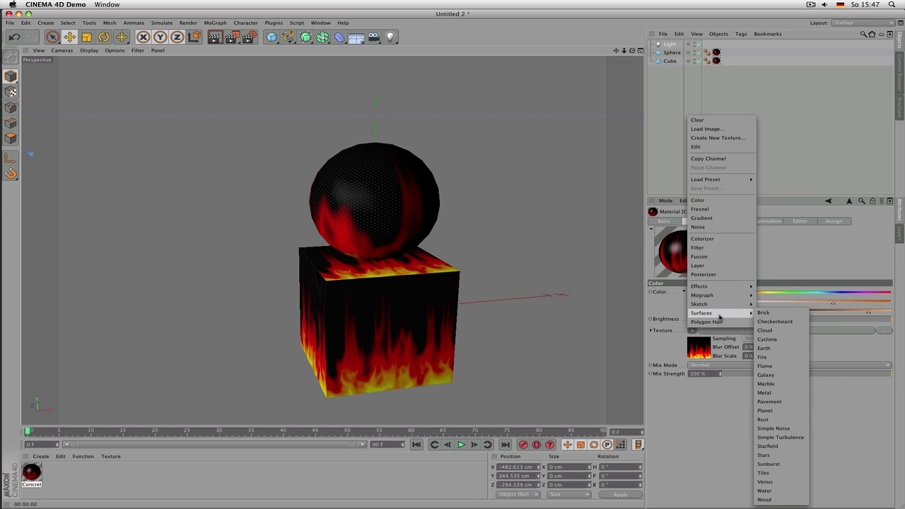
{"action": "left_click", "coordinate": [784, 365]}
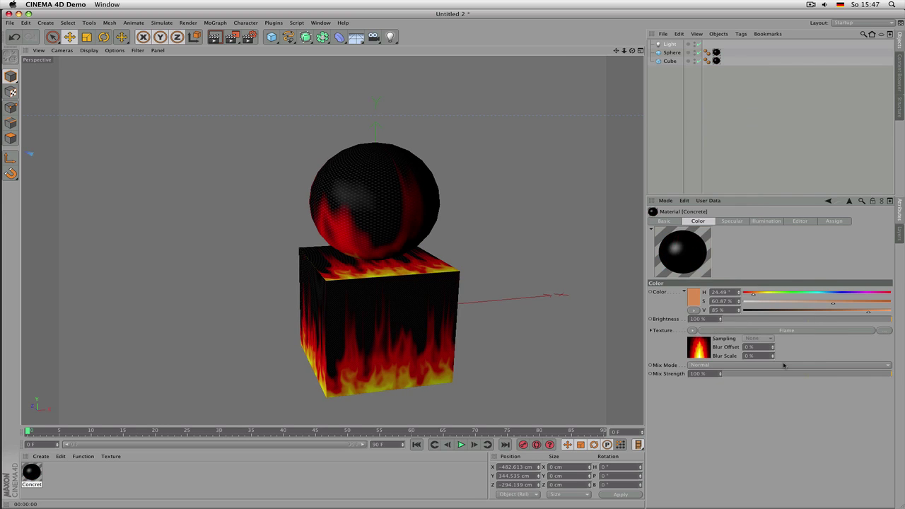
{"action": "left_click", "coordinate": [694, 331]}
{"action": "mouse_move", "coordinate": [721, 313]}
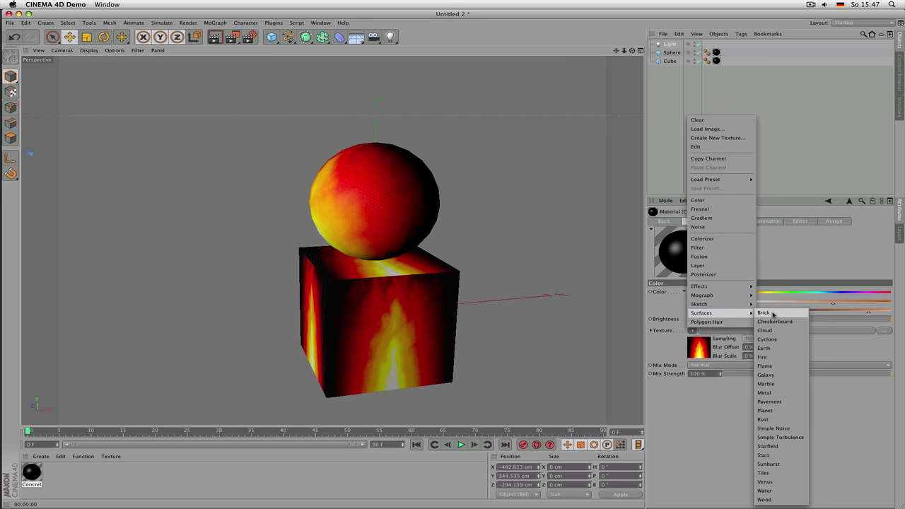
{"action": "left_click", "coordinate": [785, 375]}
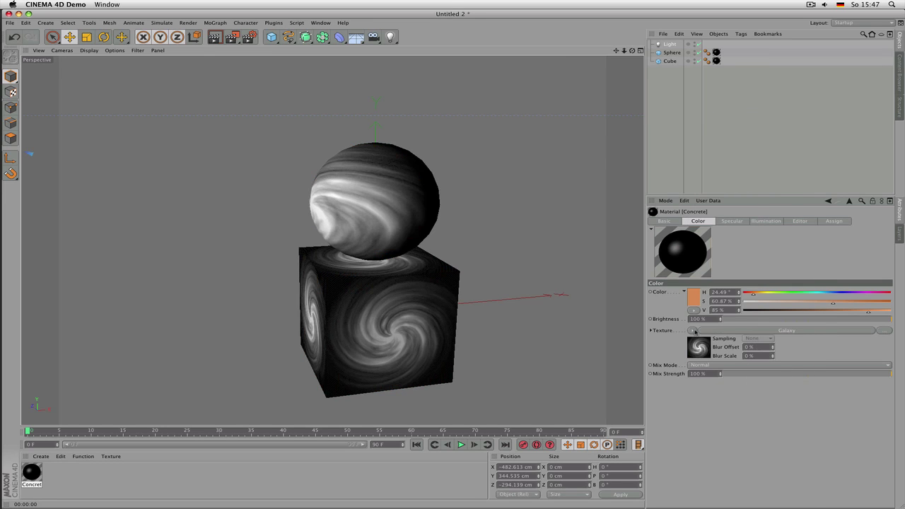
{"action": "left_click", "coordinate": [695, 332]}
{"action": "mouse_move", "coordinate": [710, 316]}
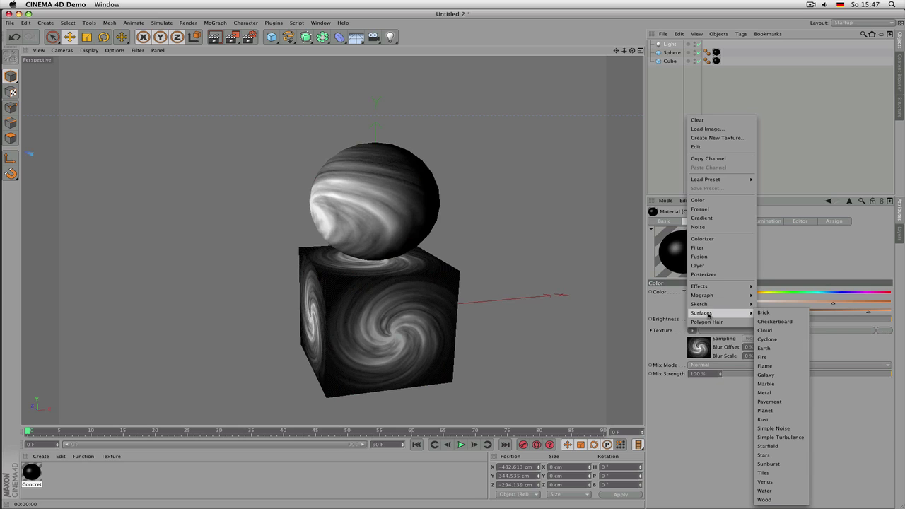
{"action": "left_click", "coordinate": [782, 384]}
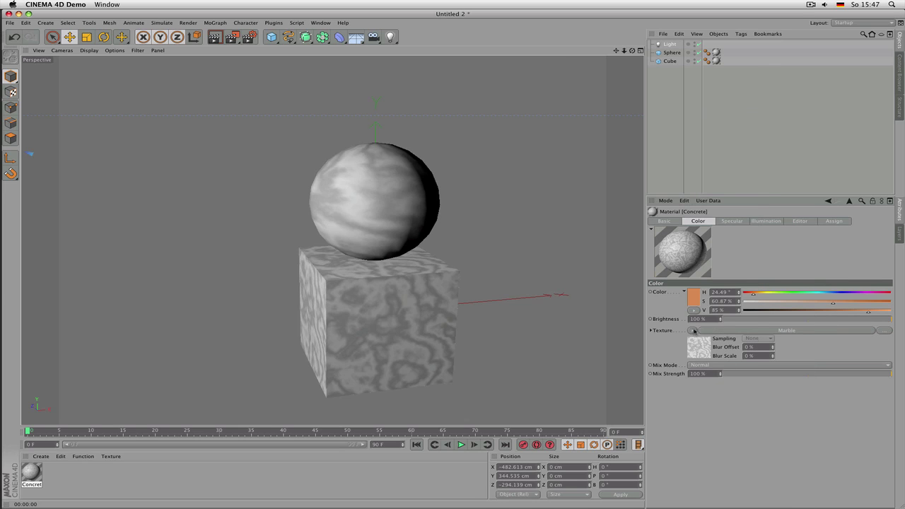
Try the Metal shader, then settle on the Tiles shader for the texture
{"action": "left_click", "coordinate": [696, 331]}
{"action": "mouse_move", "coordinate": [710, 315]}
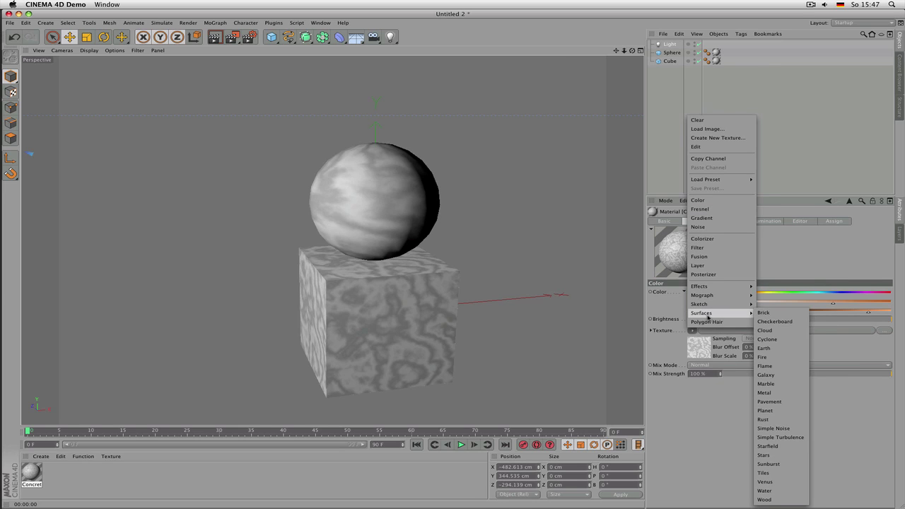
{"action": "left_click", "coordinate": [779, 393]}
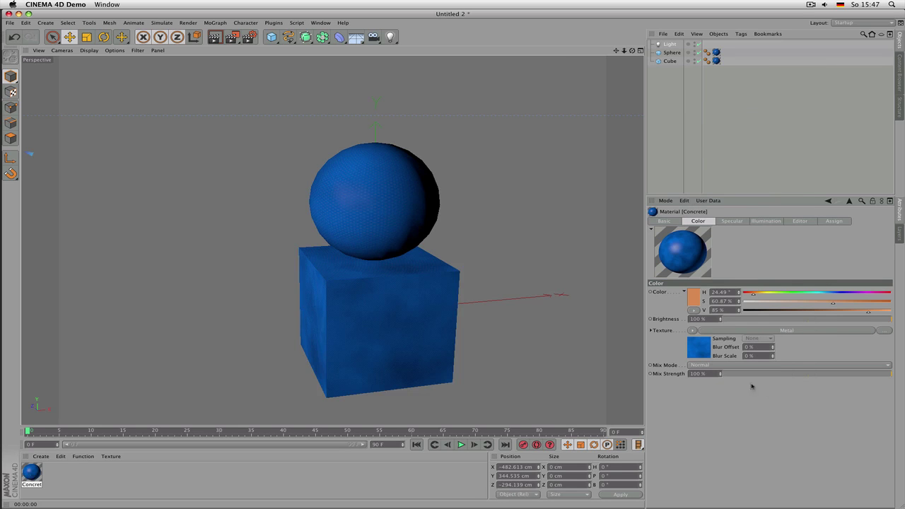
{"action": "left_click", "coordinate": [693, 331]}
{"action": "mouse_move", "coordinate": [714, 316]}
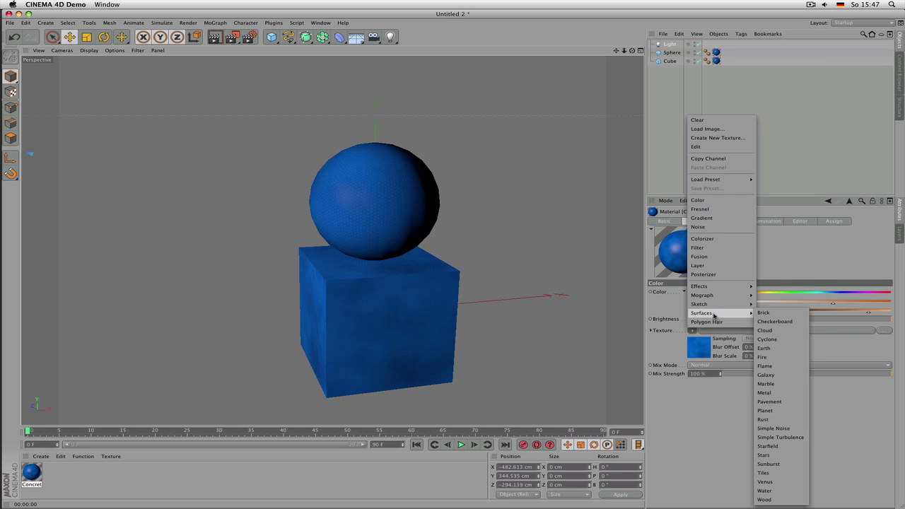
{"action": "left_click", "coordinate": [778, 473]}
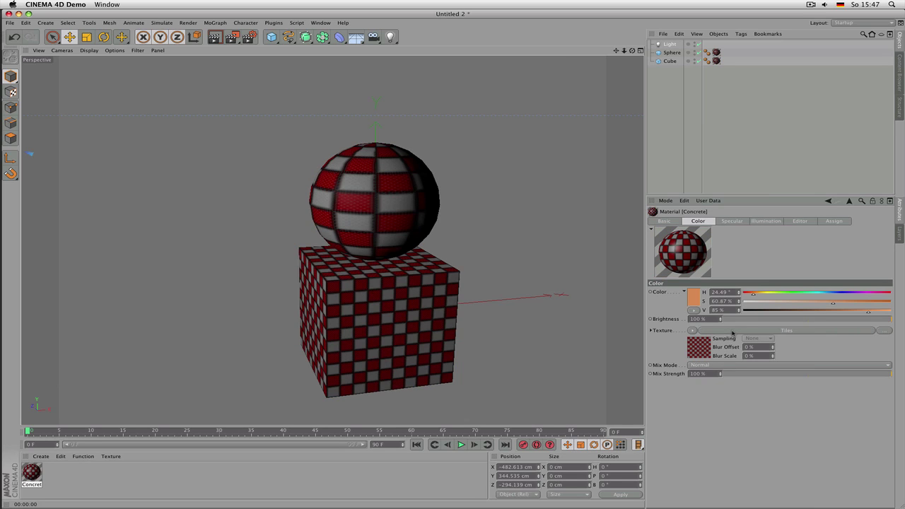
Set Tiles Color 1 to teal and Tiles Color 2 to light yellow
{"action": "left_click", "coordinate": [732, 332]}
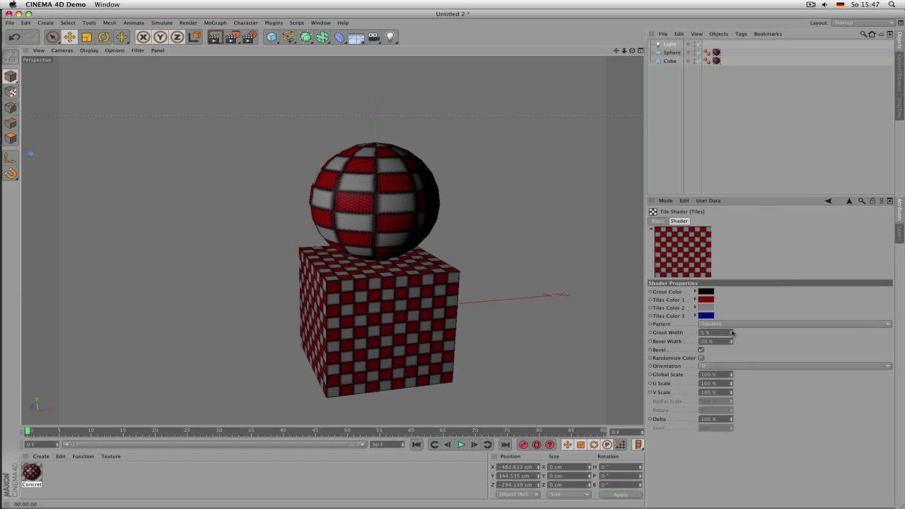
{"action": "left_click", "coordinate": [710, 304]}
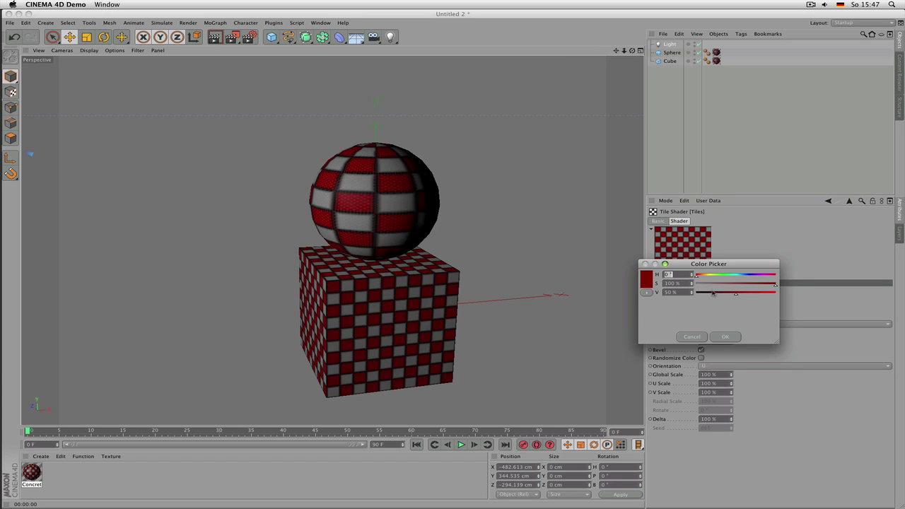
{"action": "left_click", "coordinate": [739, 276]}
{"action": "left_click", "coordinate": [728, 339]}
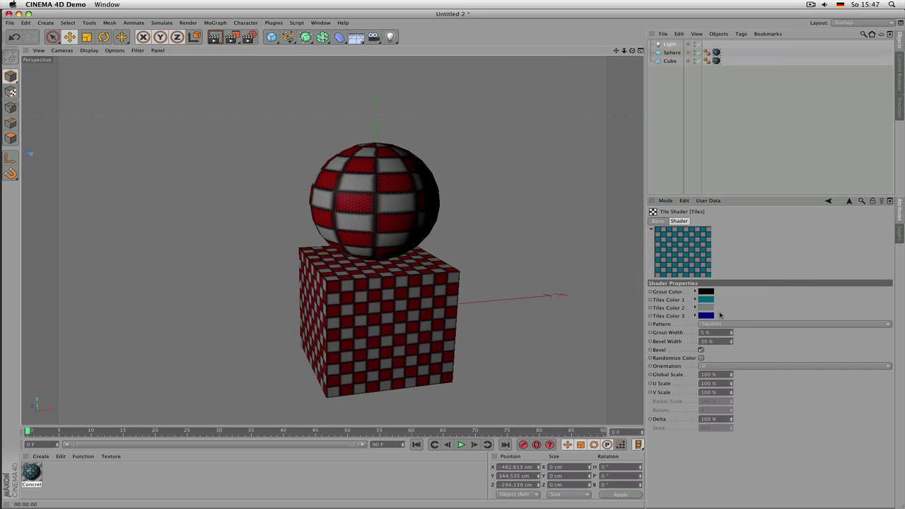
{"action": "left_click", "coordinate": [711, 312]}
{"action": "left_click", "coordinate": [707, 280]}
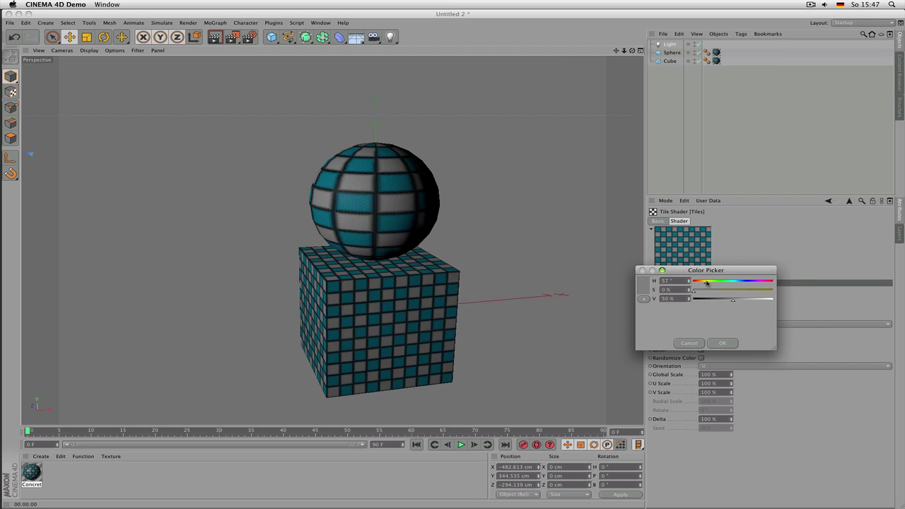
{"action": "left_click", "coordinate": [721, 290]}
{"action": "left_click", "coordinate": [755, 299]}
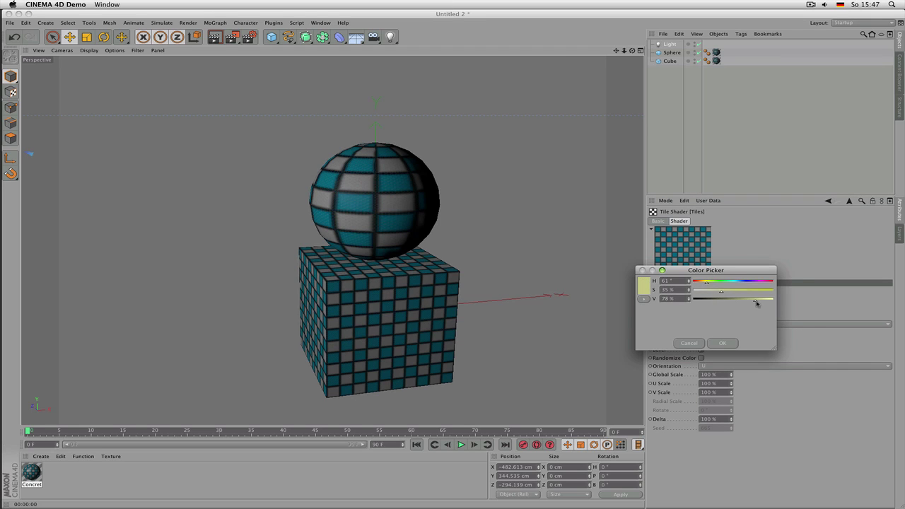
{"action": "left_click", "coordinate": [722, 344]}
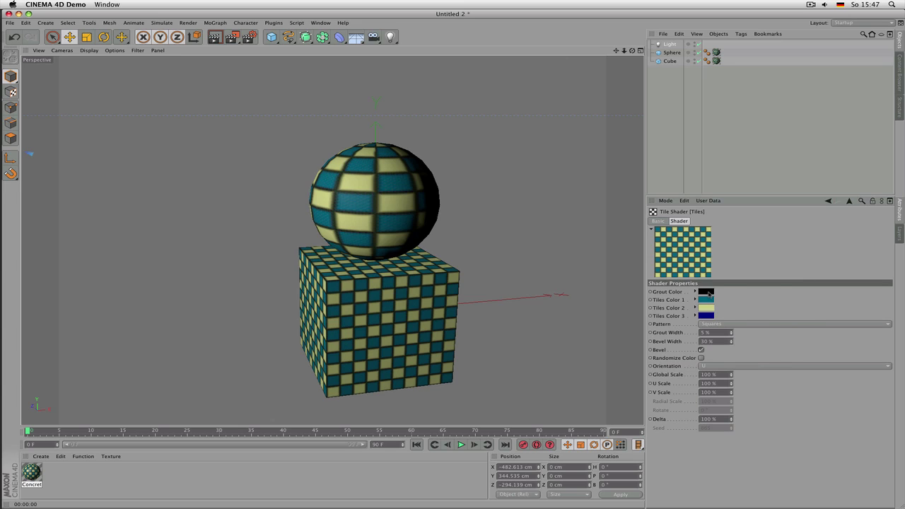
Make the grout dark grey-green with 3% Grout Width and 4% Bevel Width
{"action": "left_click", "coordinate": [707, 292]}
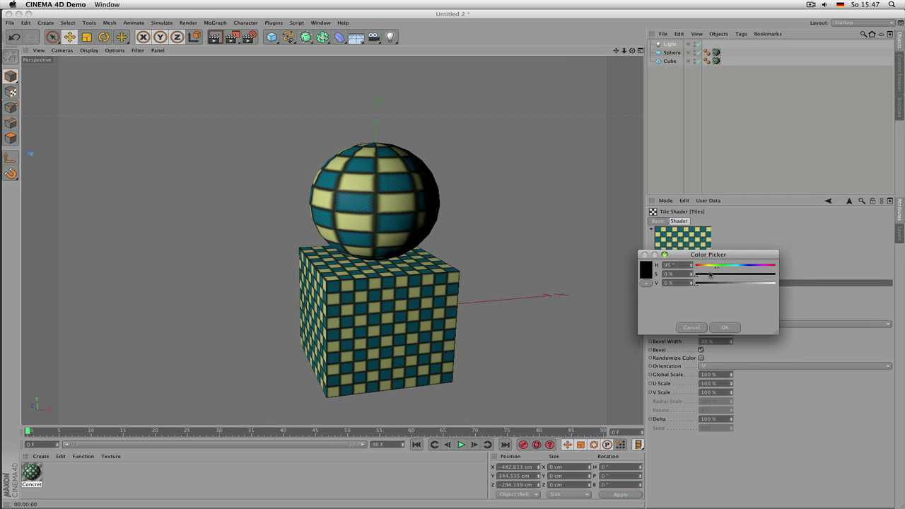
{"action": "left_click", "coordinate": [710, 274]}
{"action": "left_click", "coordinate": [708, 283]}
{"action": "left_click", "coordinate": [725, 329]}
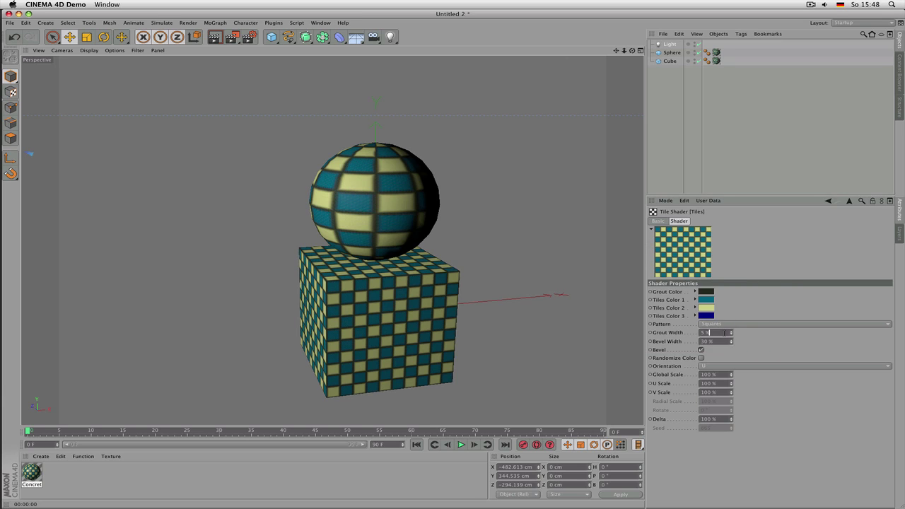
{"action": "type", "text": "1"}
{"action": "key", "text": "Return"}
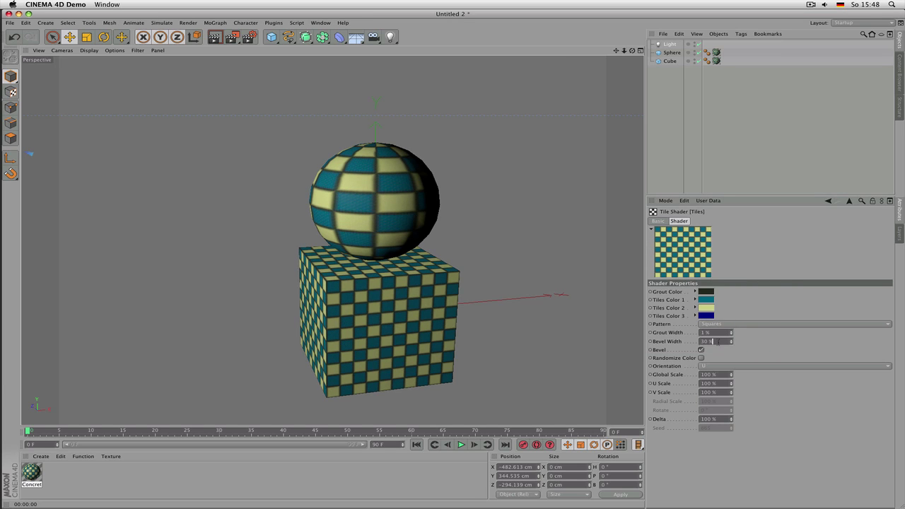
{"action": "type", "text": "10"}
{"action": "key", "text": "Return"}
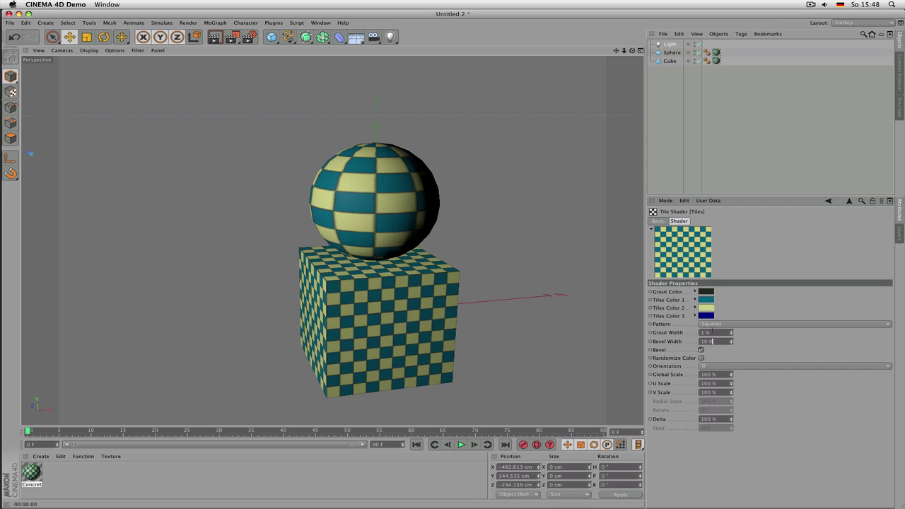
{"action": "type", "text": "3"}
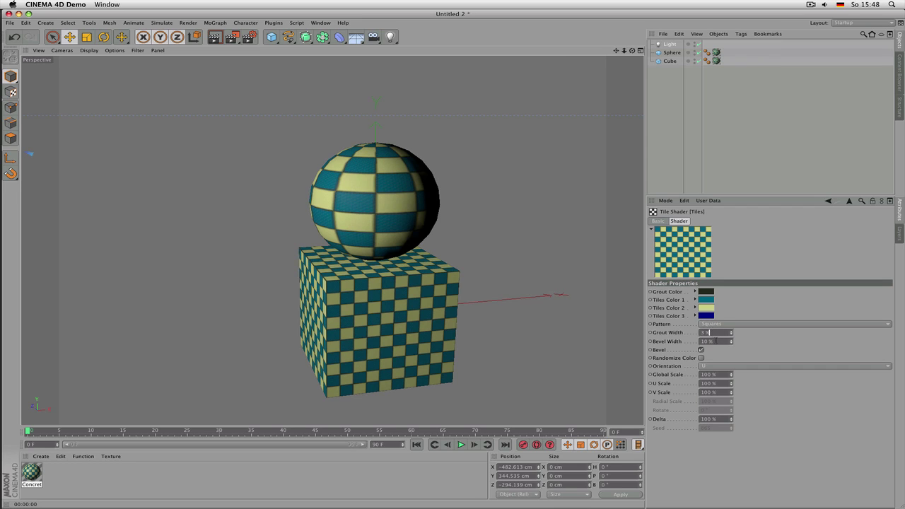
{"action": "type", "text": "4"}
{"action": "key", "text": "Return"}
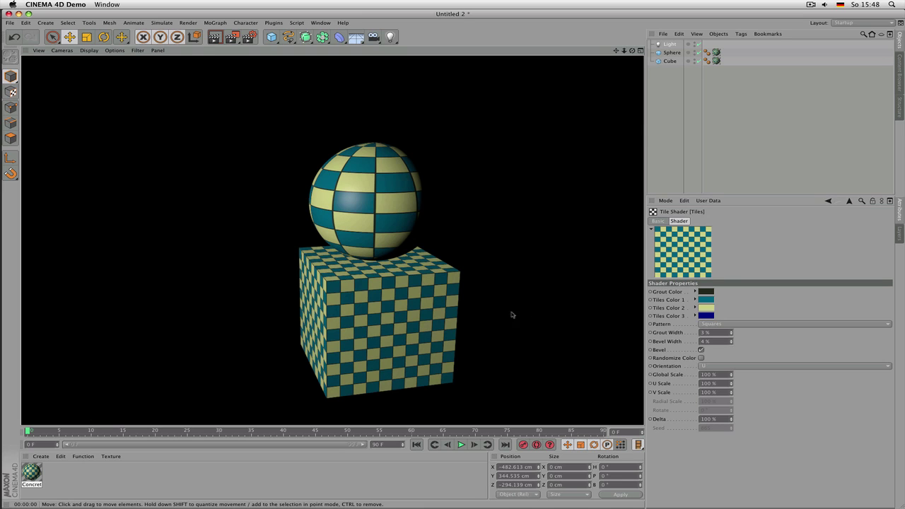
Enable Randomize Color with a green Tiles Color 3 and set Global Scale to 50%
{"action": "left_click", "coordinate": [701, 358]}
{"action": "left_click", "coordinate": [701, 358]}
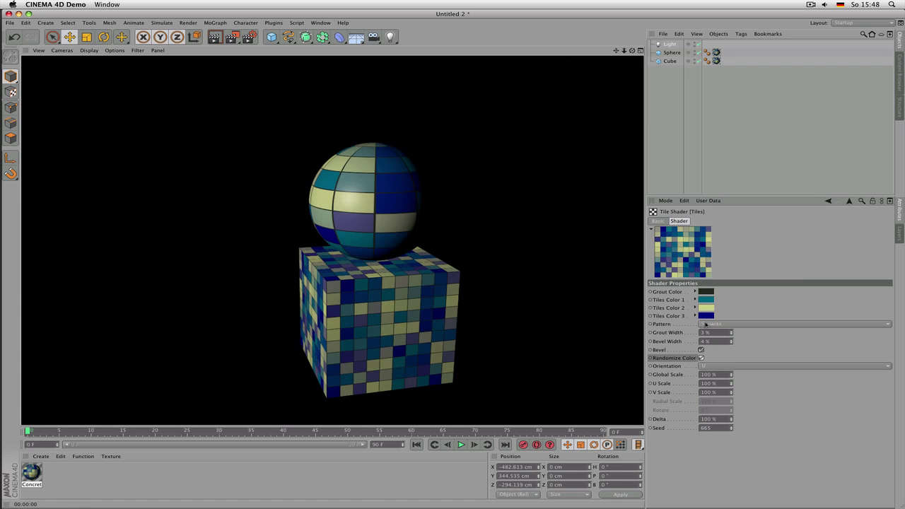
{"action": "left_click", "coordinate": [707, 316]}
{"action": "left_click", "coordinate": [718, 291]}
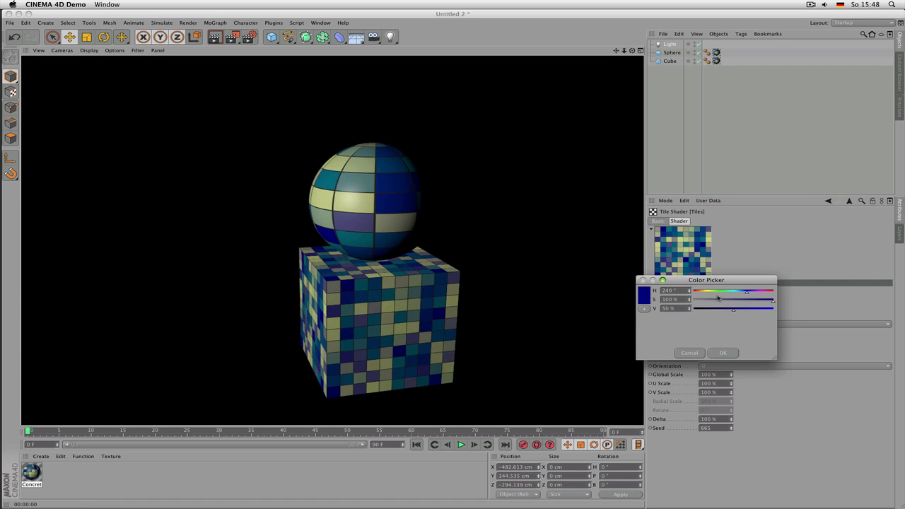
{"action": "left_click", "coordinate": [716, 308]}
{"action": "left_click", "coordinate": [723, 352]}
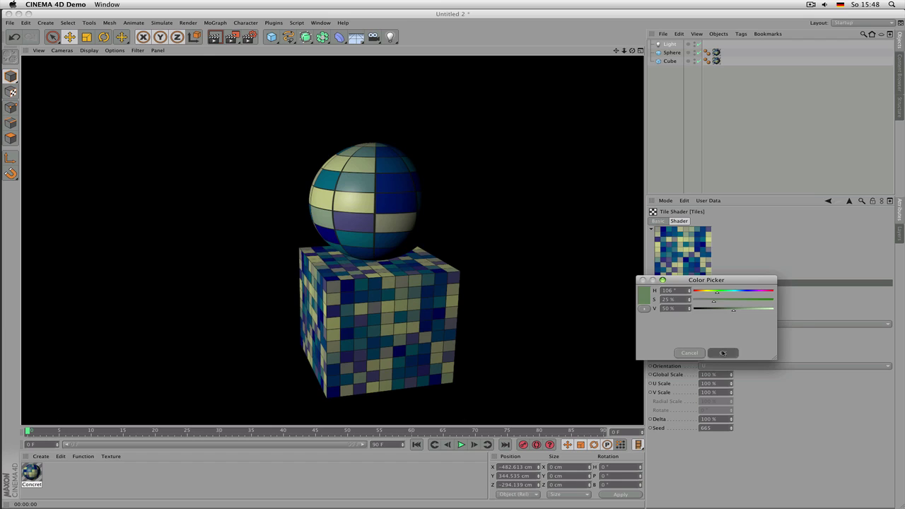
{"action": "key", "text": "ctrl+r"}
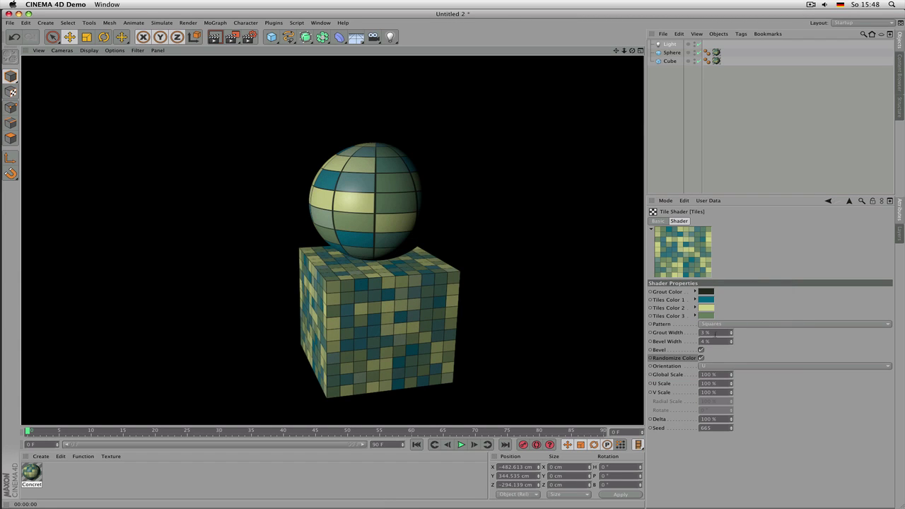
{"action": "double_click", "coordinate": [707, 374]}
{"action": "type", "text": "50"}
{"action": "key", "text": "Return"}
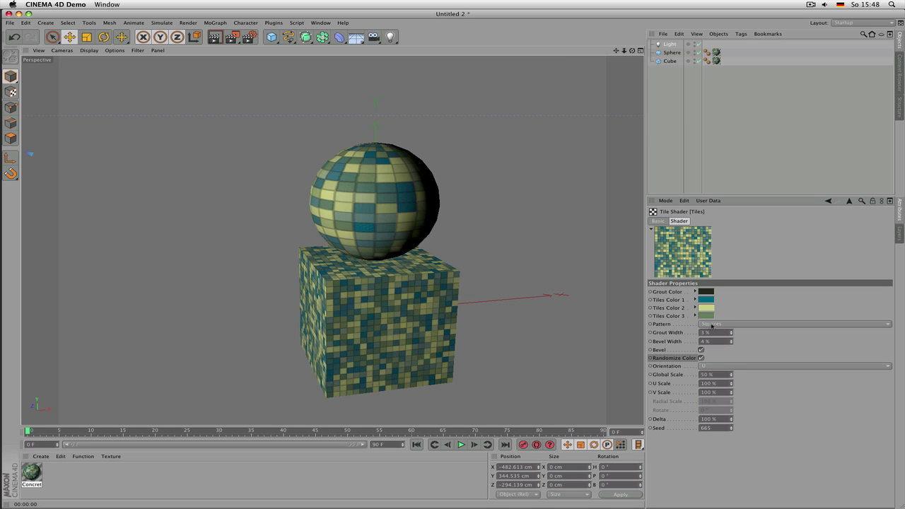
Preview tile patterns from Brick 1 onward, rendering the striped, parquet and Random patterns
{"action": "left_click", "coordinate": [725, 326]}
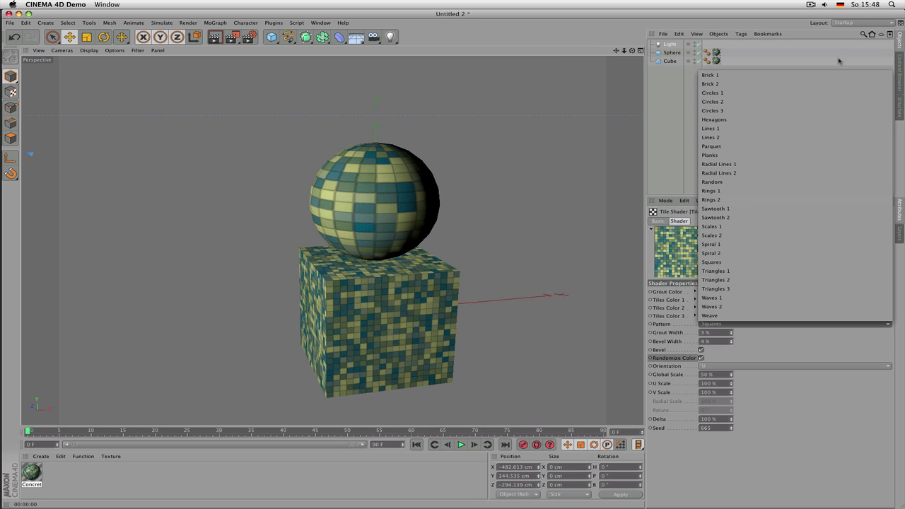
{"action": "left_click", "coordinate": [778, 77]}
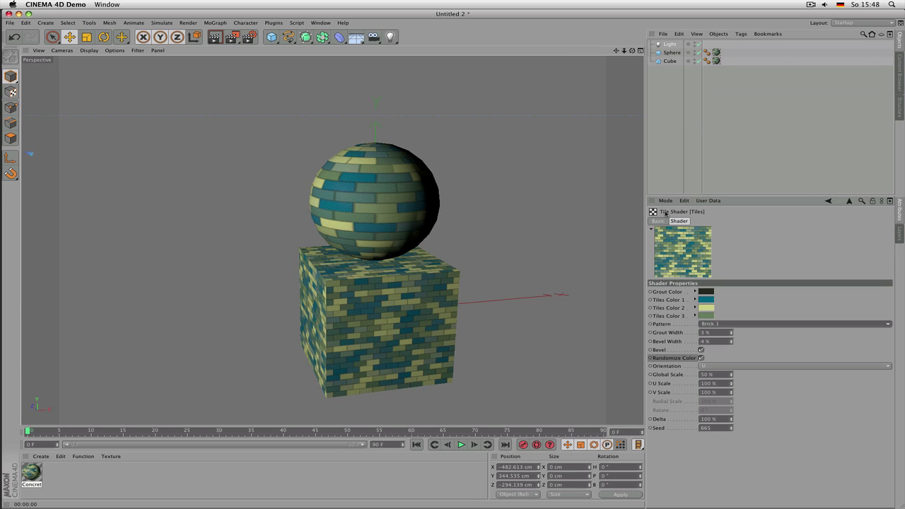
{"action": "scroll", "coordinate": [710, 328], "scroll_direction": "down", "scroll_amount": 1}
{"action": "scroll", "coordinate": [710, 328], "scroll_direction": "down", "scroll_amount": 2}
{"action": "scroll", "coordinate": [711, 328], "scroll_direction": "down", "scroll_amount": 2}
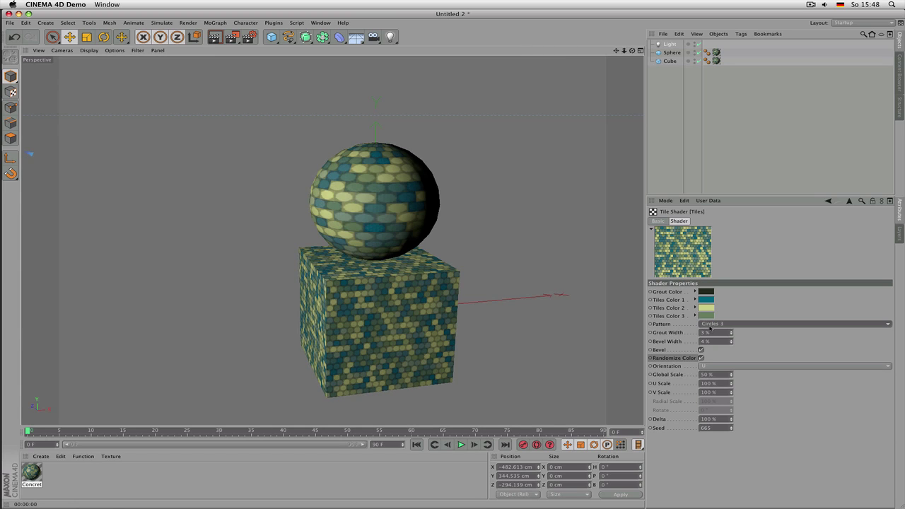
{"action": "scroll", "coordinate": [710, 328], "scroll_direction": "down", "scroll_amount": 1}
{"action": "key", "text": "ctrl+r"}
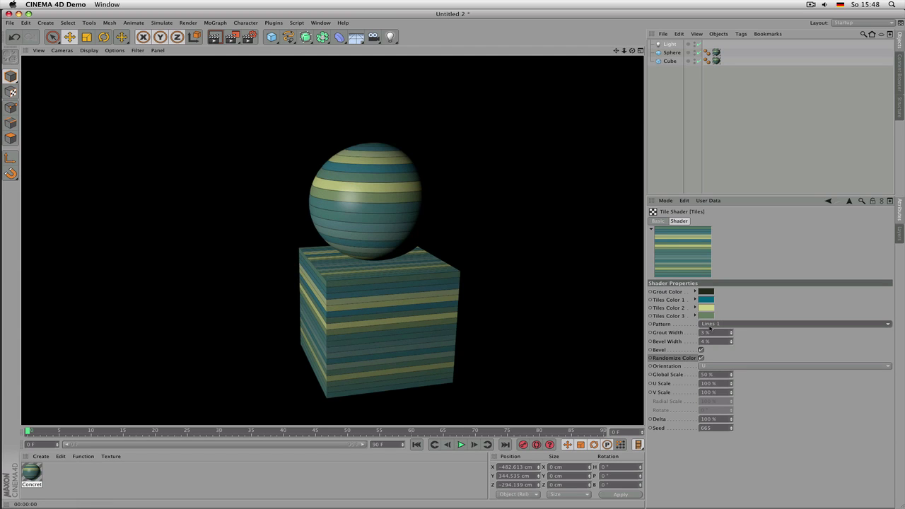
{"action": "scroll", "coordinate": [711, 328], "scroll_direction": "down", "scroll_amount": 1}
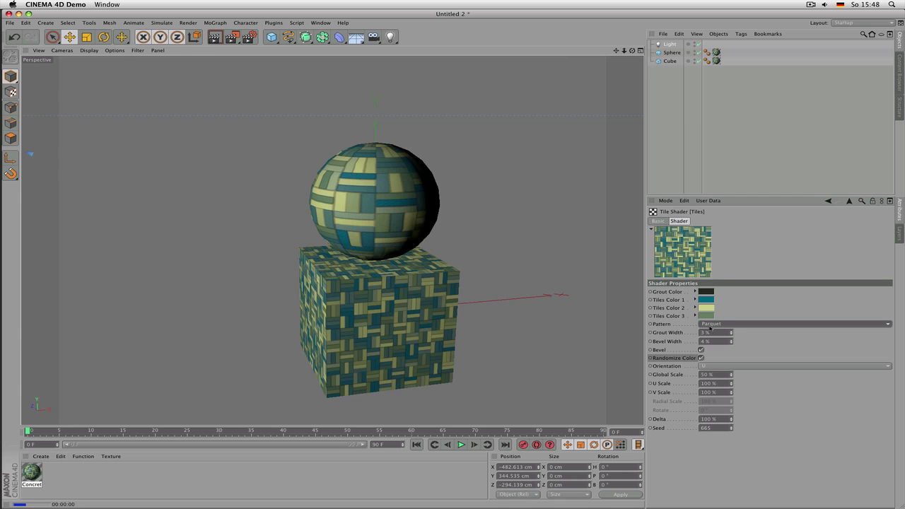
{"action": "key", "text": "ctrl+r"}
{"action": "scroll", "coordinate": [710, 328], "scroll_direction": "down", "scroll_amount": 1}
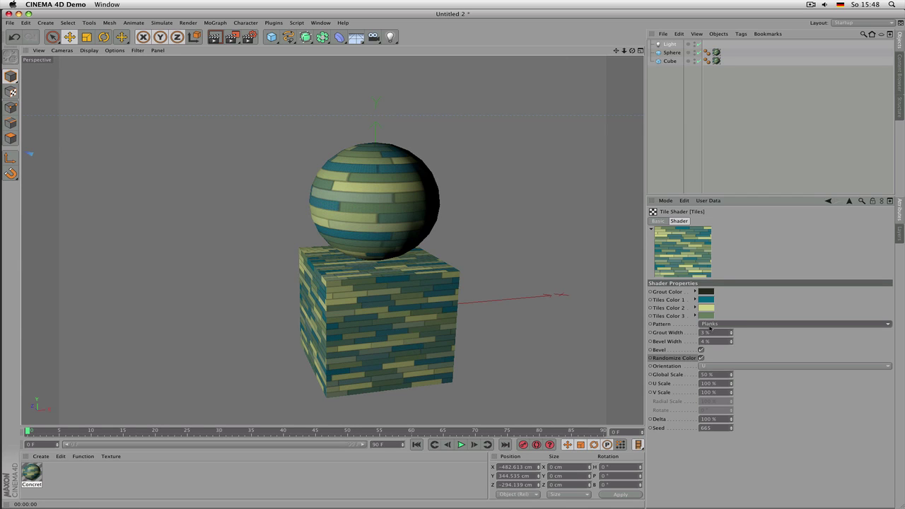
{"action": "scroll", "coordinate": [710, 329], "scroll_direction": "down", "scroll_amount": 1}
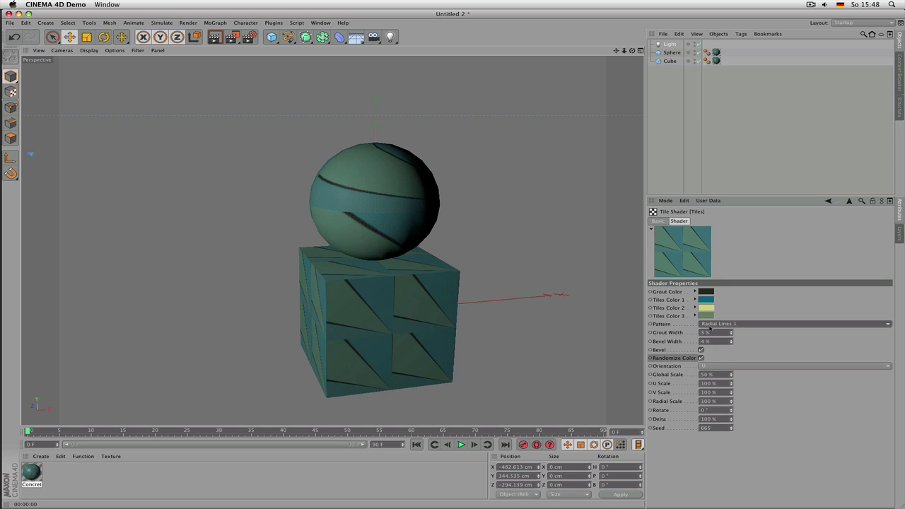
{"action": "scroll", "coordinate": [711, 328], "scroll_direction": "down", "scroll_amount": 1}
{"action": "scroll", "coordinate": [711, 328], "scroll_direction": "down", "scroll_amount": 1}
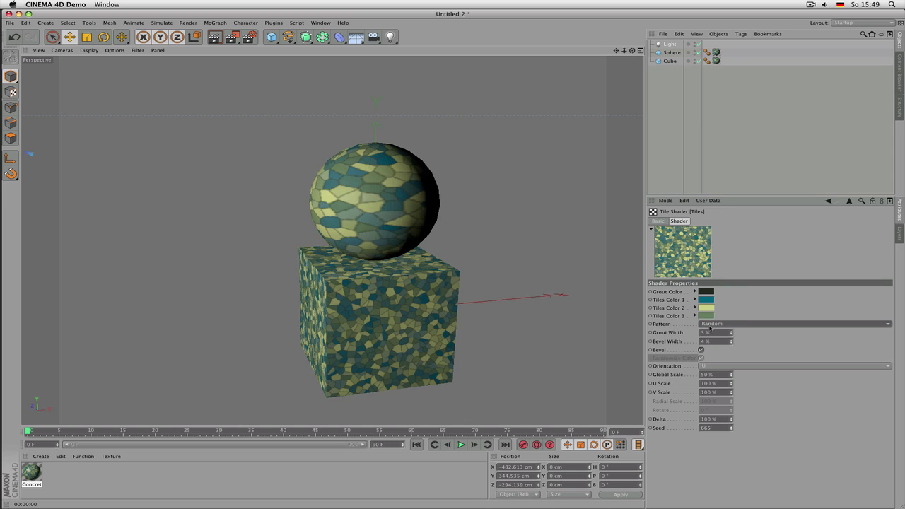
{"action": "key", "text": "super+r"}
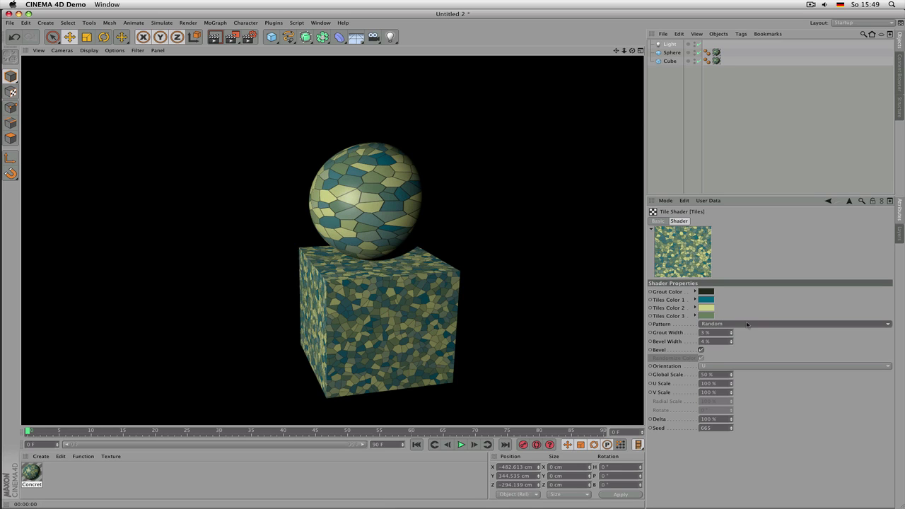
{"action": "scroll", "coordinate": [747, 325], "scroll_direction": "down", "scroll_amount": 1}
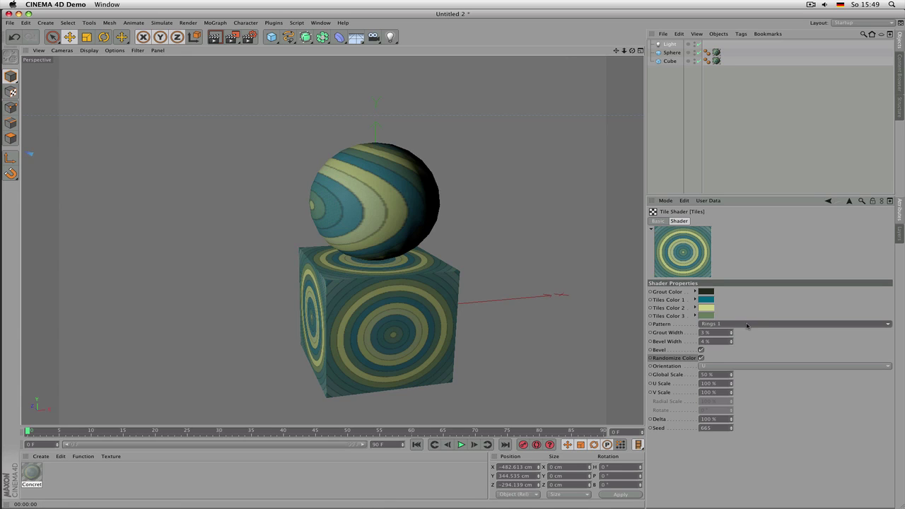
Try Sawtooth 1, Spiral 2 and Triangles 3, settle on Waves 2, and return to the material
{"action": "left_click", "coordinate": [747, 324]}
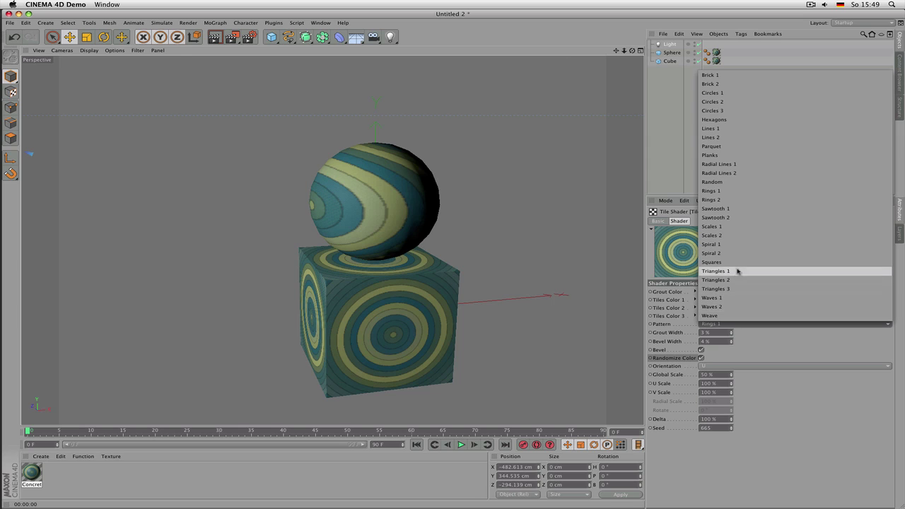
{"action": "left_click", "coordinate": [740, 209]}
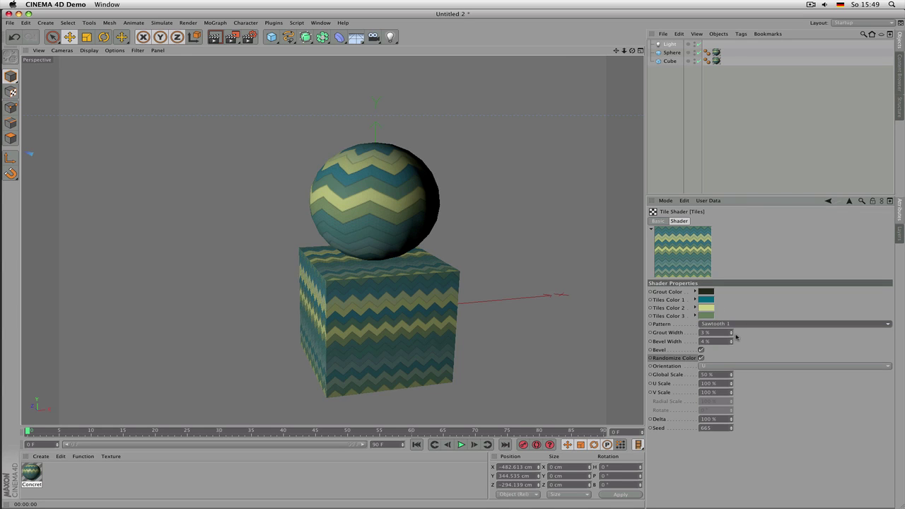
{"action": "left_click", "coordinate": [739, 326]}
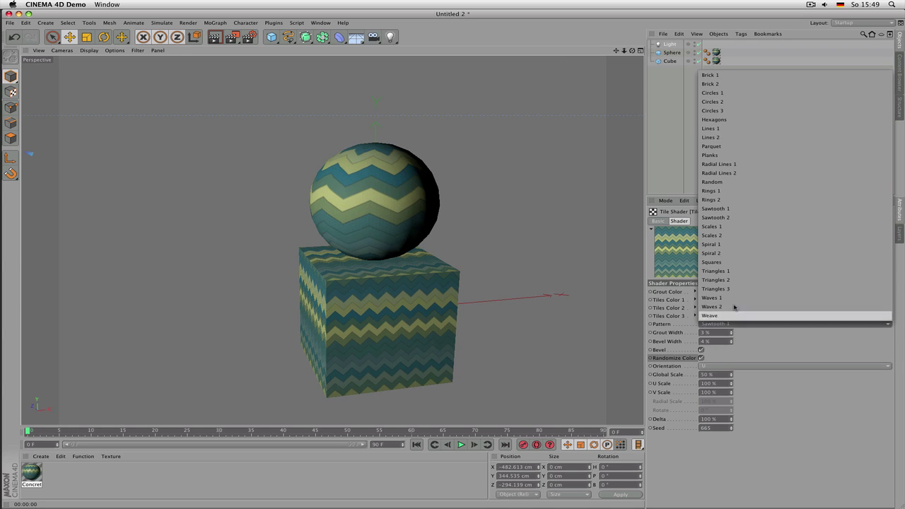
{"action": "left_click", "coordinate": [727, 254]}
{"action": "left_click", "coordinate": [738, 326]}
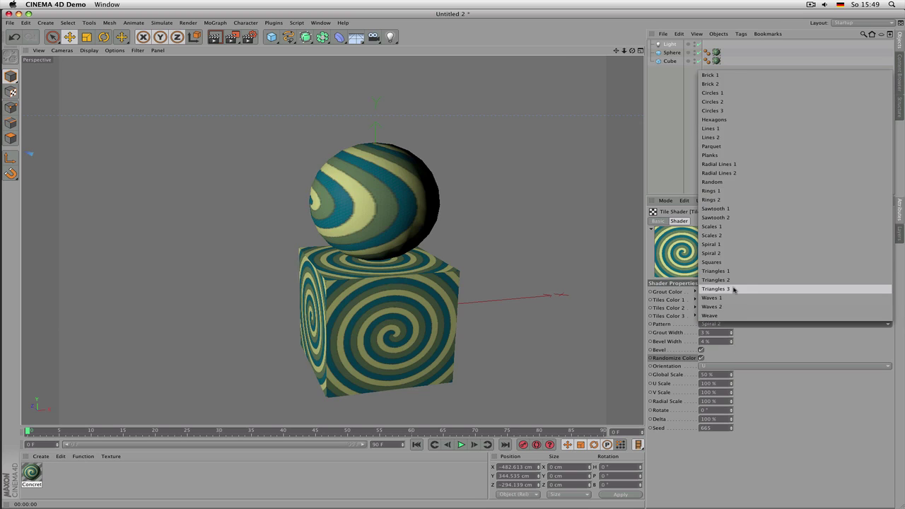
{"action": "left_click", "coordinate": [736, 290]}
{"action": "left_click", "coordinate": [739, 326]}
{"action": "left_click", "coordinate": [738, 314]}
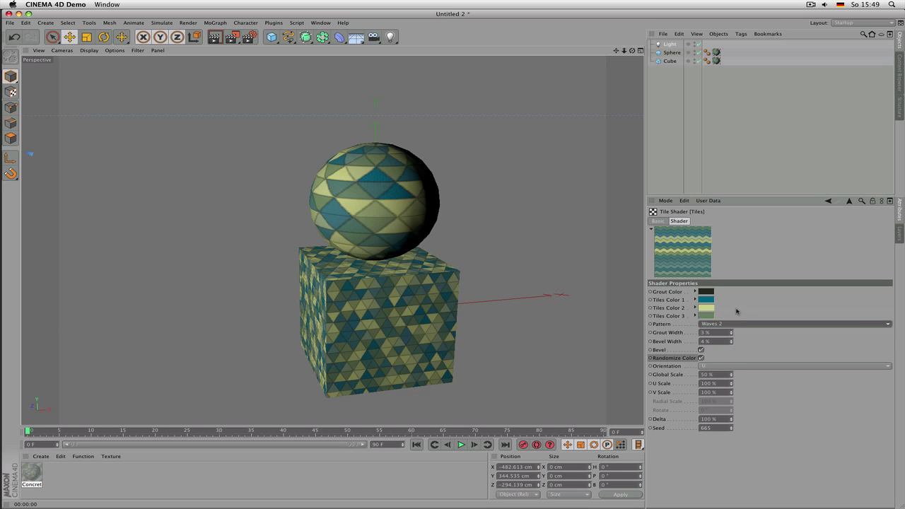
{"action": "left_click", "coordinate": [850, 201]}
Browse the Color texture's shader list through the Surfaces, Mograph and Sketch submenus
{"action": "left_click", "coordinate": [693, 331]}
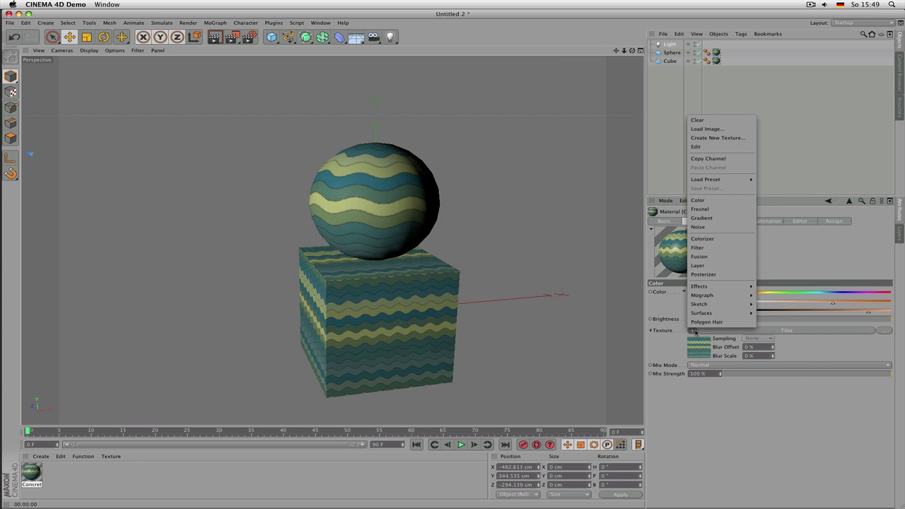
{"action": "mouse_move", "coordinate": [705, 313]}
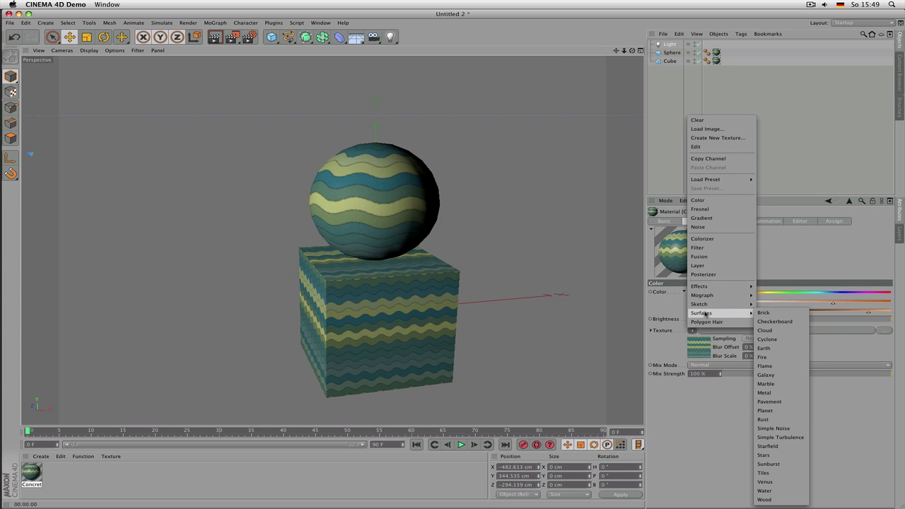
{"action": "mouse_move", "coordinate": [710, 296]}
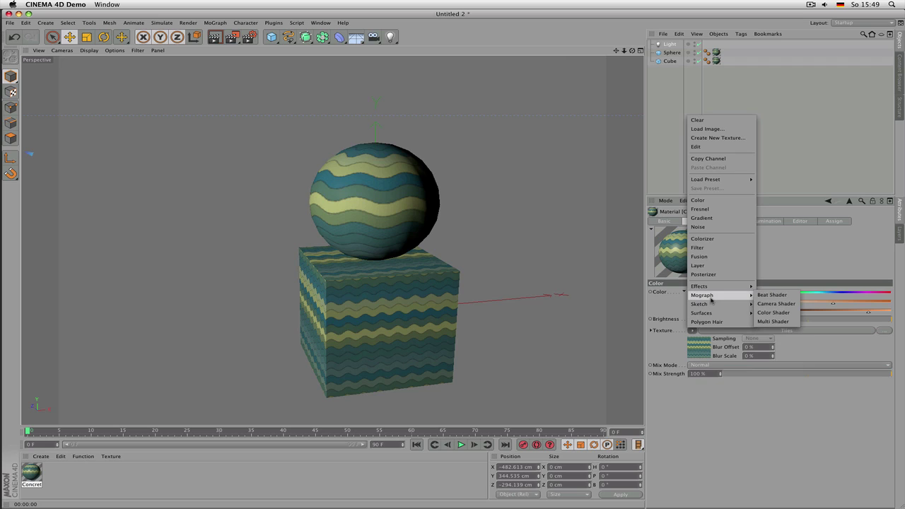
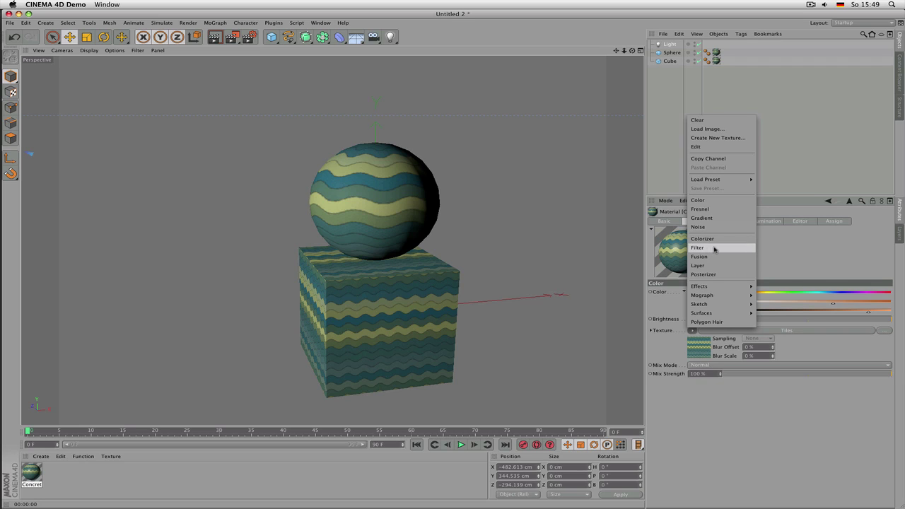
Clear the Tiles texture from the Concrete material's Color channel, leaving the objects plain orange
{"action": "left_click", "coordinate": [778, 256]}
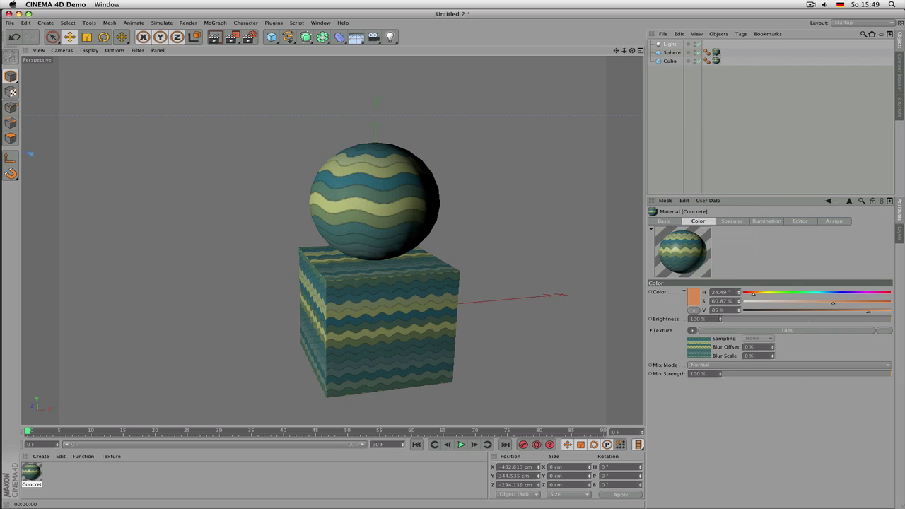
{"action": "left_click", "coordinate": [696, 333]}
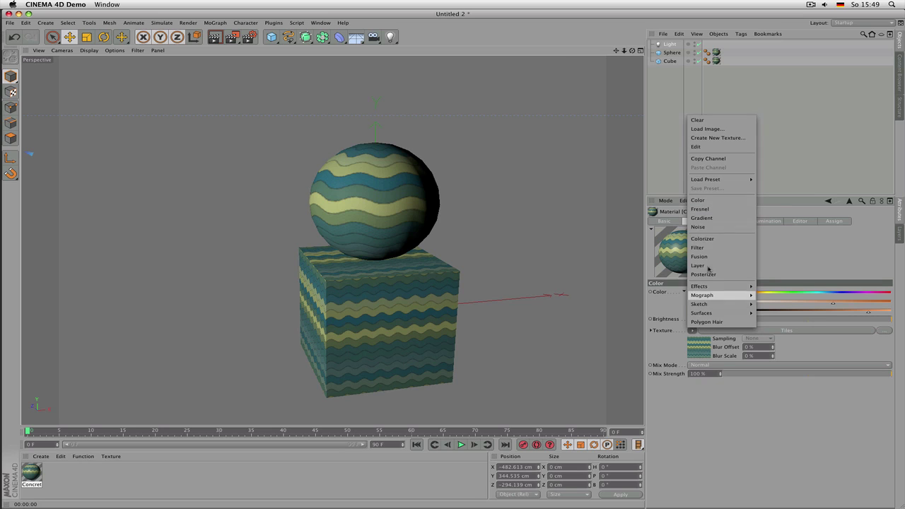
{"action": "left_click", "coordinate": [790, 89]}
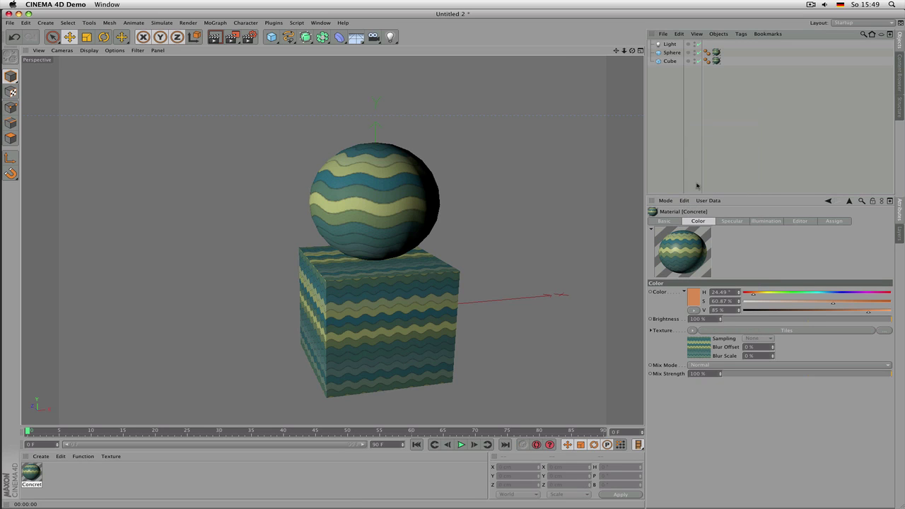
{"action": "left_click", "coordinate": [695, 331]}
{"action": "left_click", "coordinate": [706, 120]}
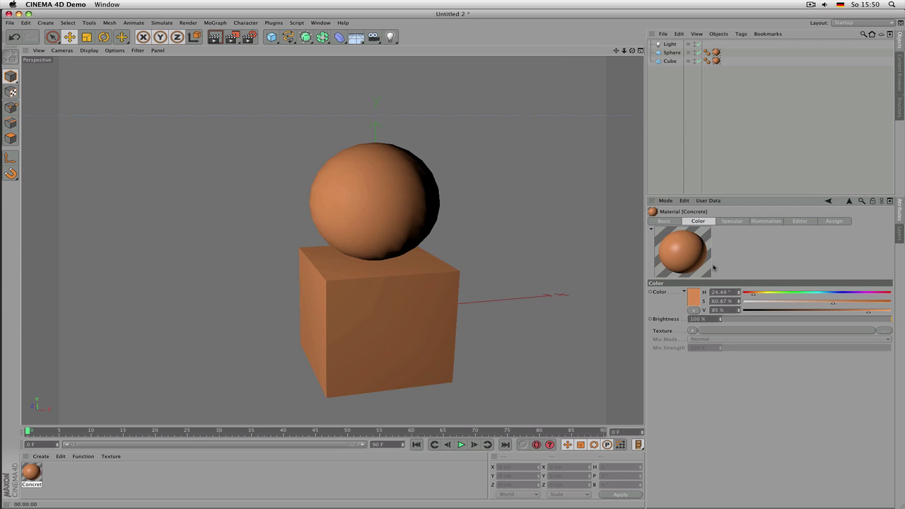
Load an empty Layer shader into the Concrete Color channel's texture slot, turning the objects black
{"action": "left_click", "coordinate": [693, 331]}
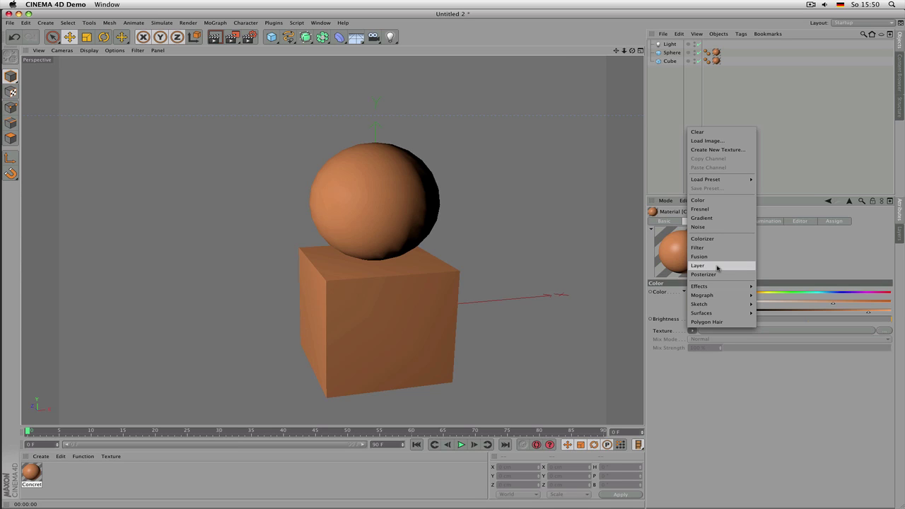
{"action": "left_click", "coordinate": [811, 247]}
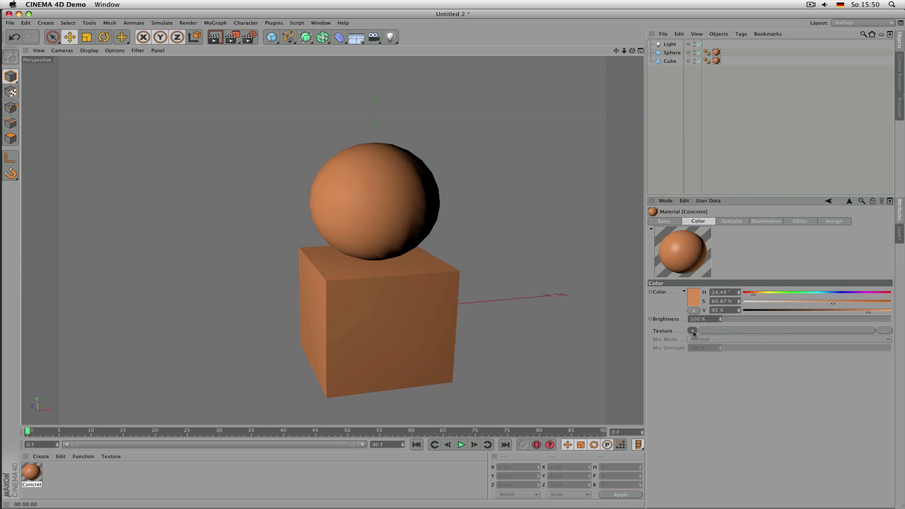
{"action": "left_click", "coordinate": [692, 331]}
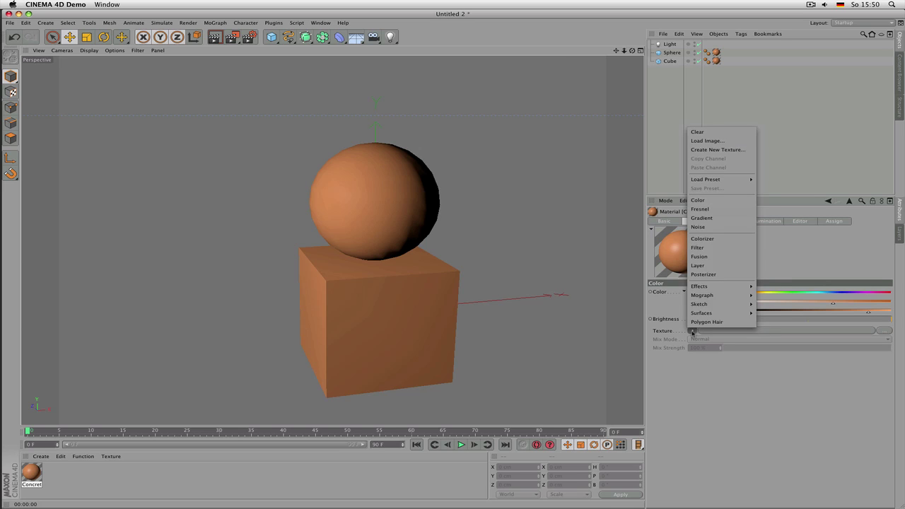
{"action": "left_click", "coordinate": [698, 132]}
{"action": "left_click", "coordinate": [694, 331]}
{"action": "left_click", "coordinate": [712, 265]}
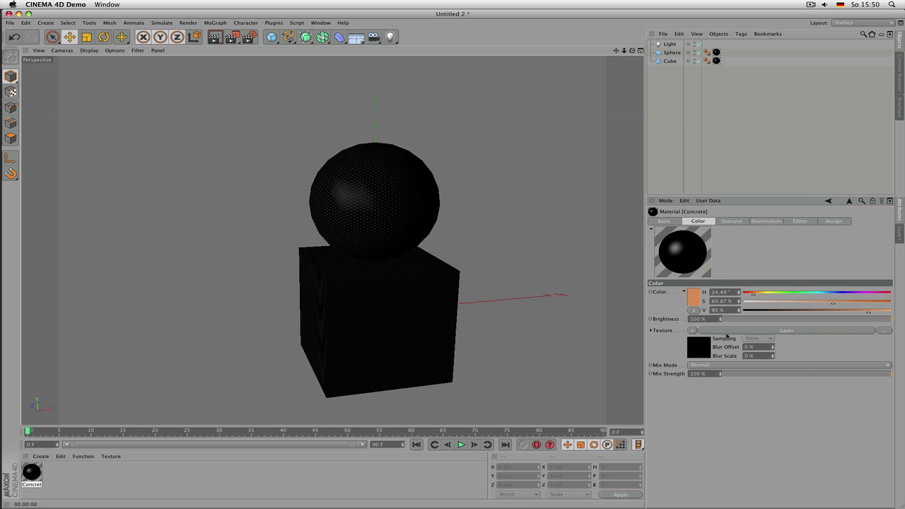
Add a Color layer to the Layer shader and raise its saturation to 71% red
{"action": "left_click", "coordinate": [786, 333]}
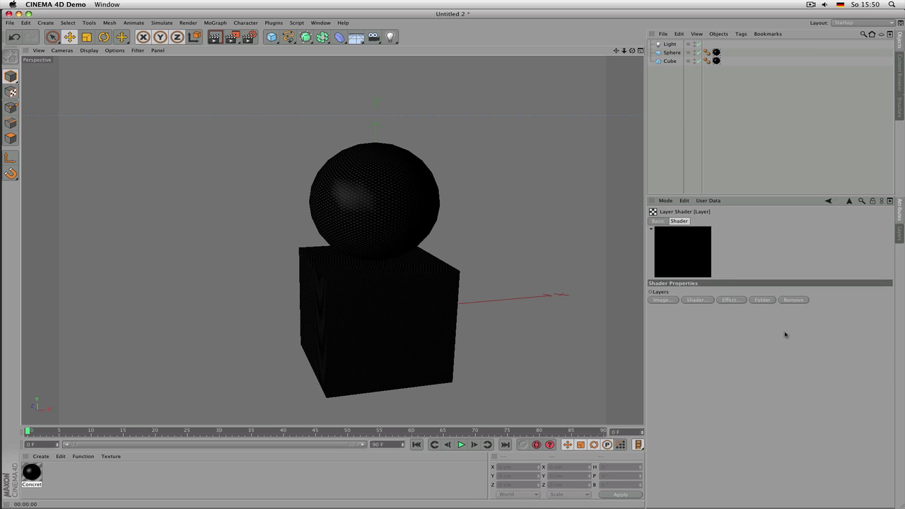
{"action": "left_click", "coordinate": [706, 301]}
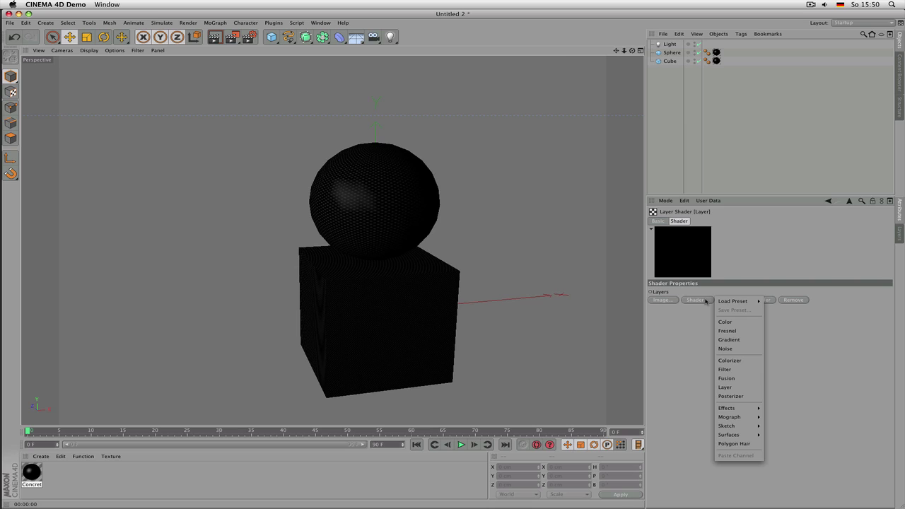
{"action": "left_click", "coordinate": [733, 326]}
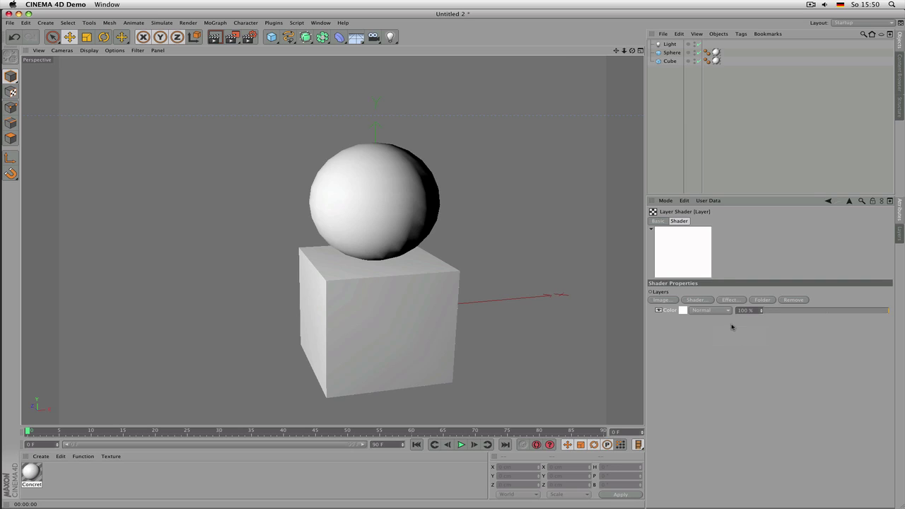
{"action": "left_click", "coordinate": [683, 311]}
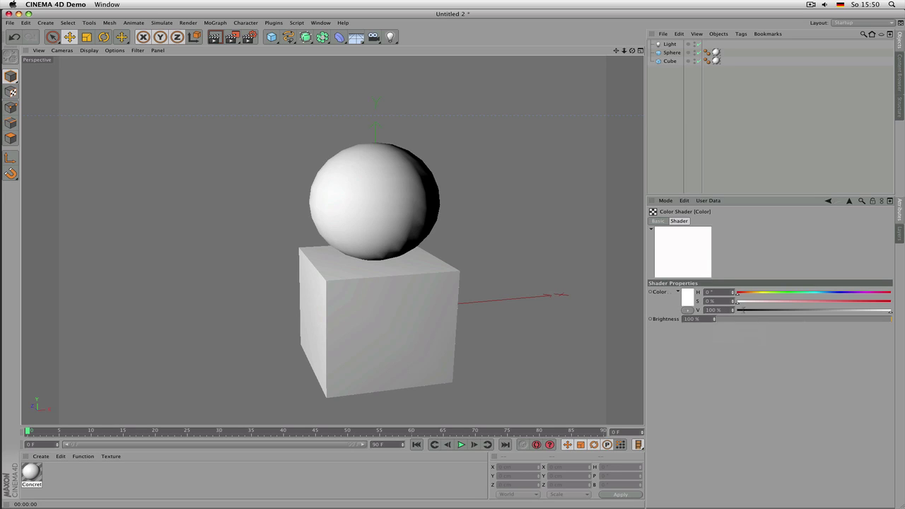
{"action": "left_click_drag", "start_coordinate": [742, 309], "coordinate": [846, 305]}
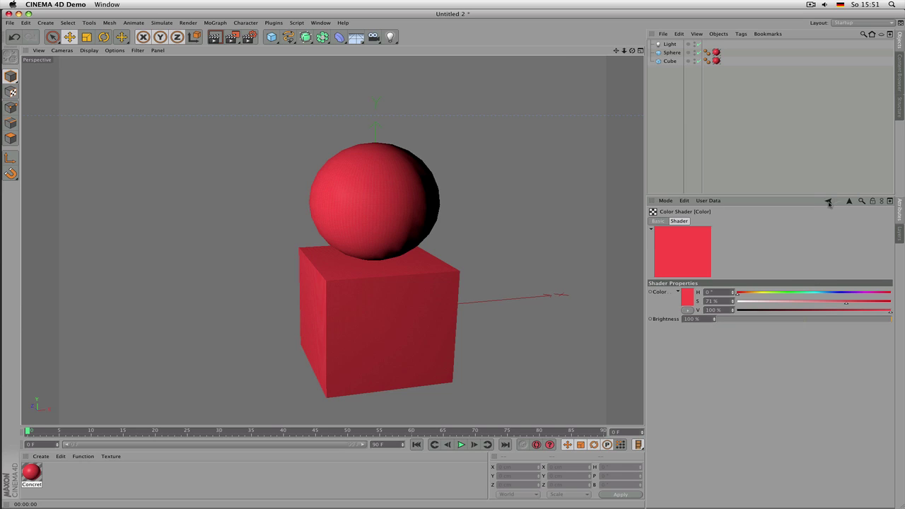
Step through the settings history and return to the Layer shader's layer list
{"action": "left_click", "coordinate": [830, 203]}
{"action": "left_click", "coordinate": [830, 202]}
{"action": "left_click", "coordinate": [830, 203]}
{"action": "left_click", "coordinate": [830, 203]}
{"action": "left_click", "coordinate": [838, 202]}
{"action": "left_click", "coordinate": [838, 203]}
{"action": "left_click", "coordinate": [849, 201]}
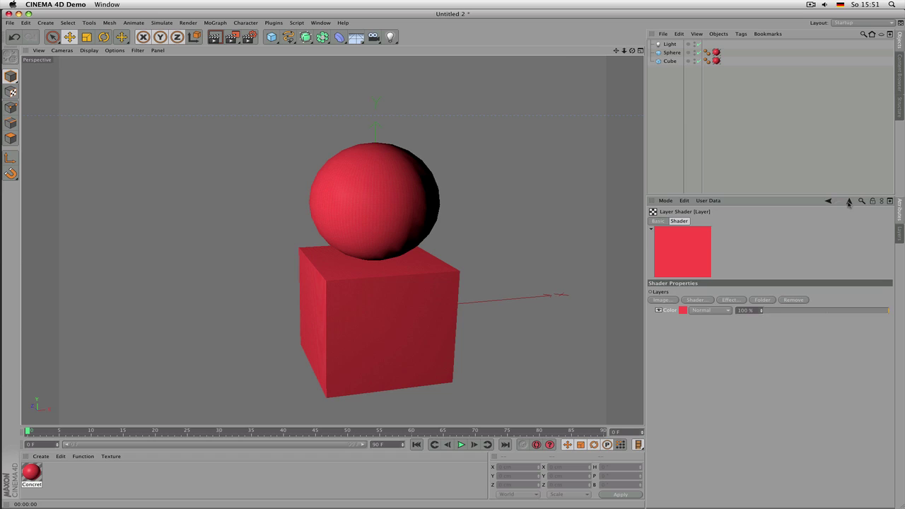
{"action": "left_click", "coordinate": [850, 202]}
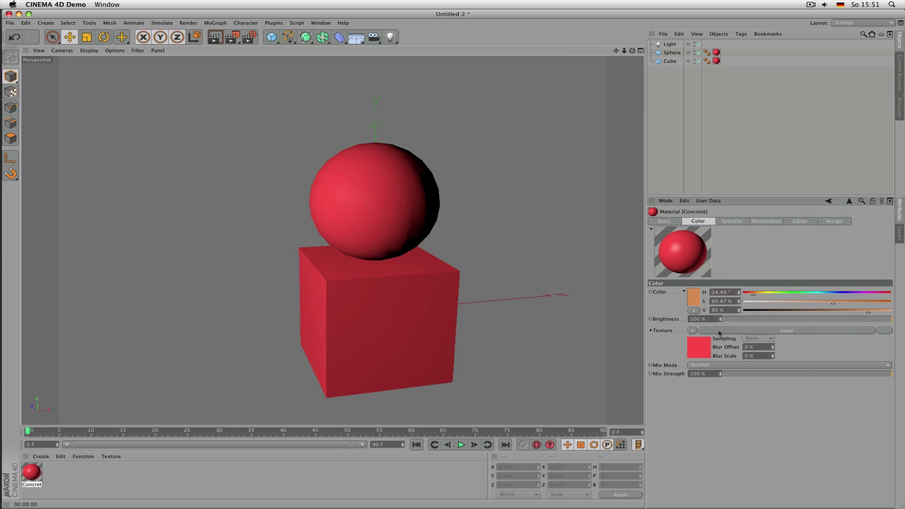
{"action": "left_click", "coordinate": [766, 333]}
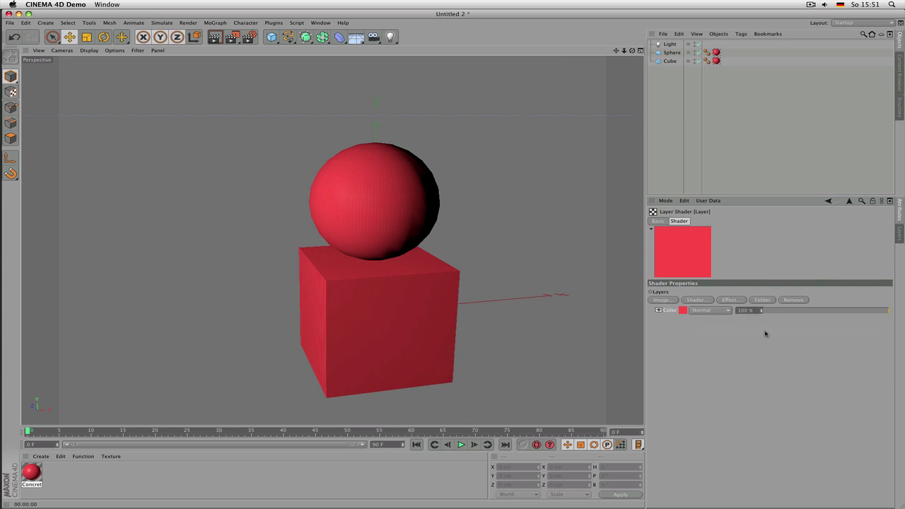
{"action": "left_click", "coordinate": [685, 311]}
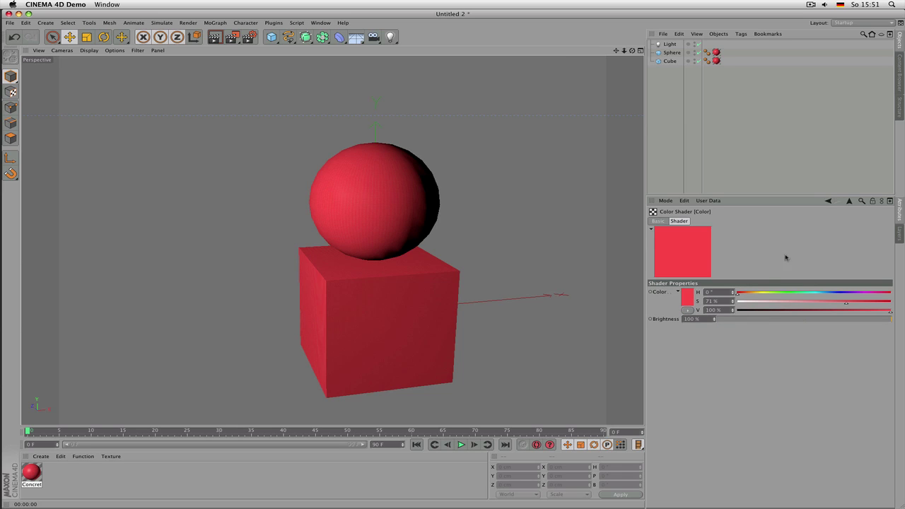
{"action": "left_click", "coordinate": [850, 201]}
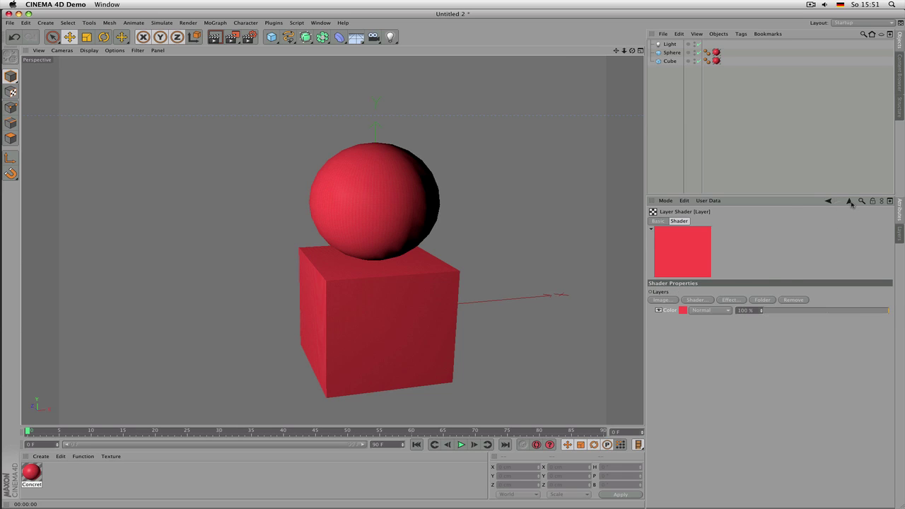
{"action": "left_click", "coordinate": [850, 203]}
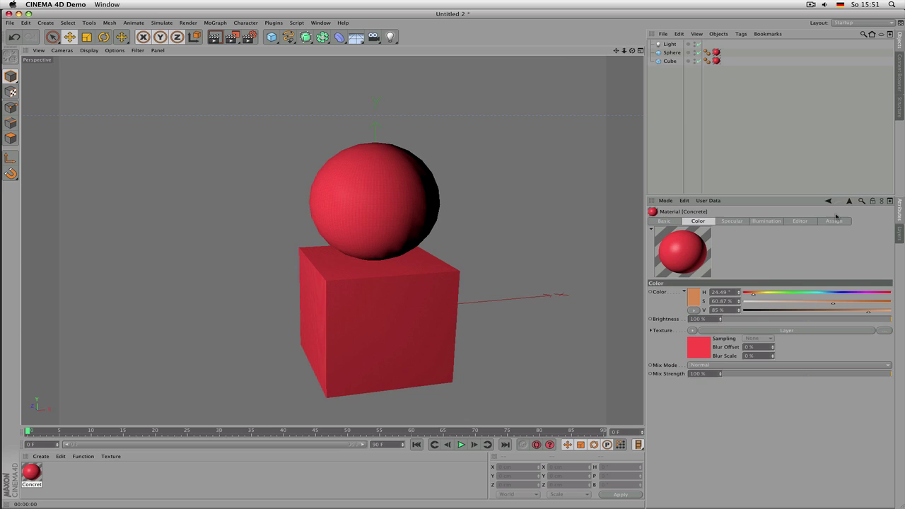
{"action": "left_click", "coordinate": [751, 330]}
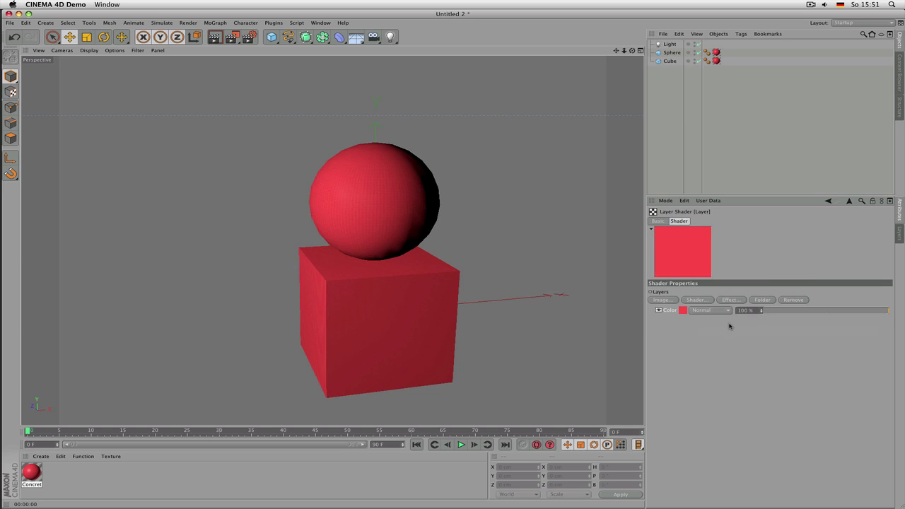
{"action": "left_click", "coordinate": [684, 311]}
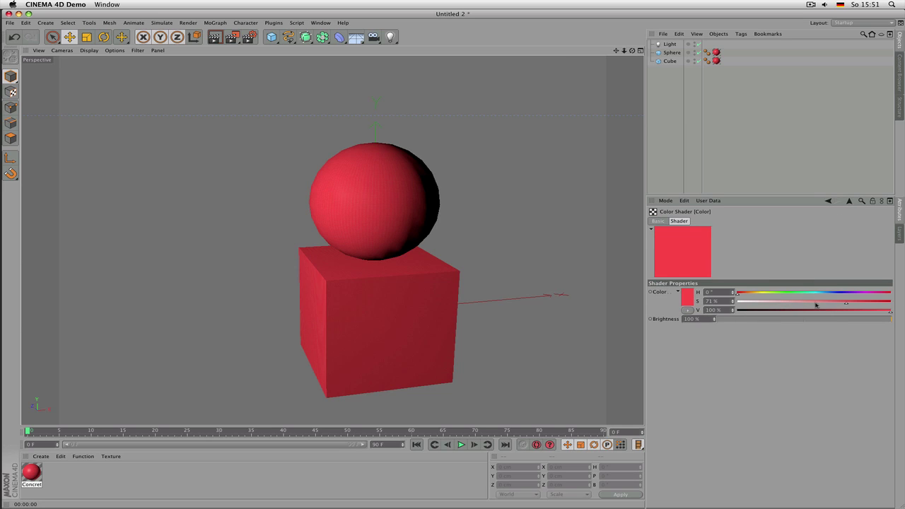
{"action": "left_click", "coordinate": [851, 202]}
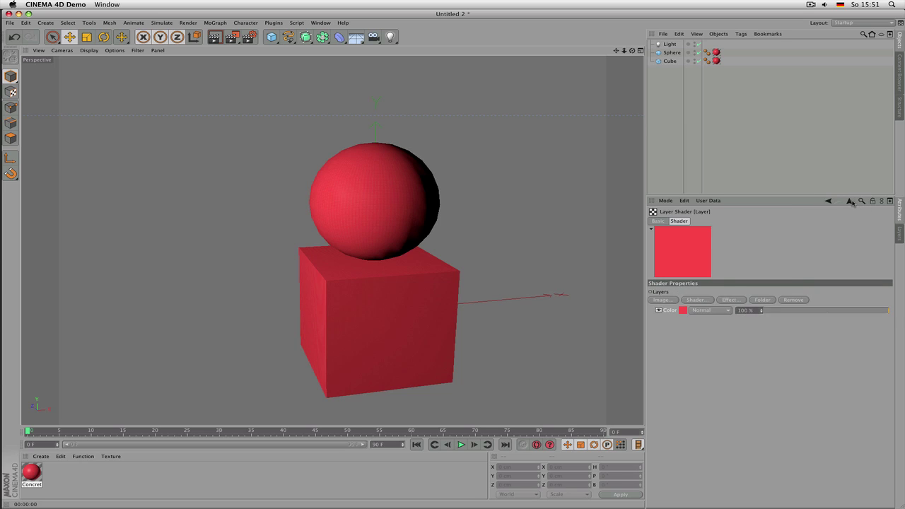
{"action": "left_click", "coordinate": [850, 202]}
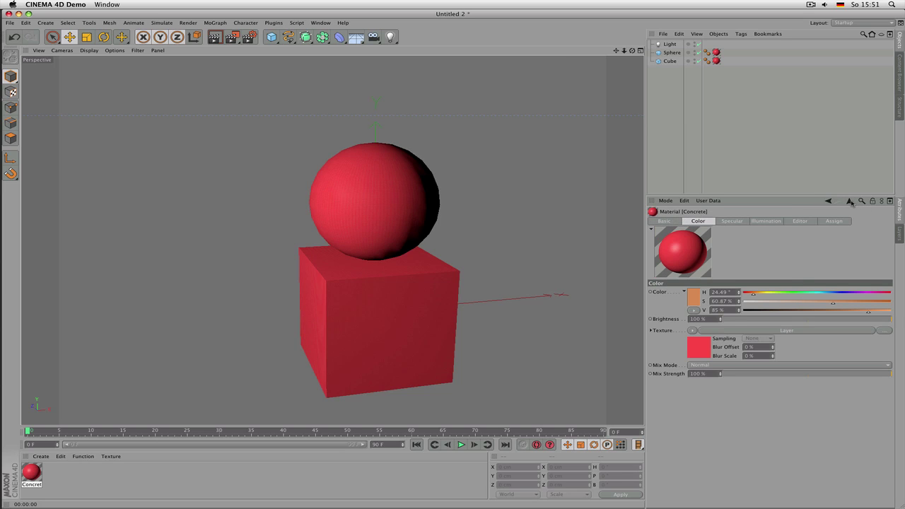
{"action": "left_click", "coordinate": [768, 334]}
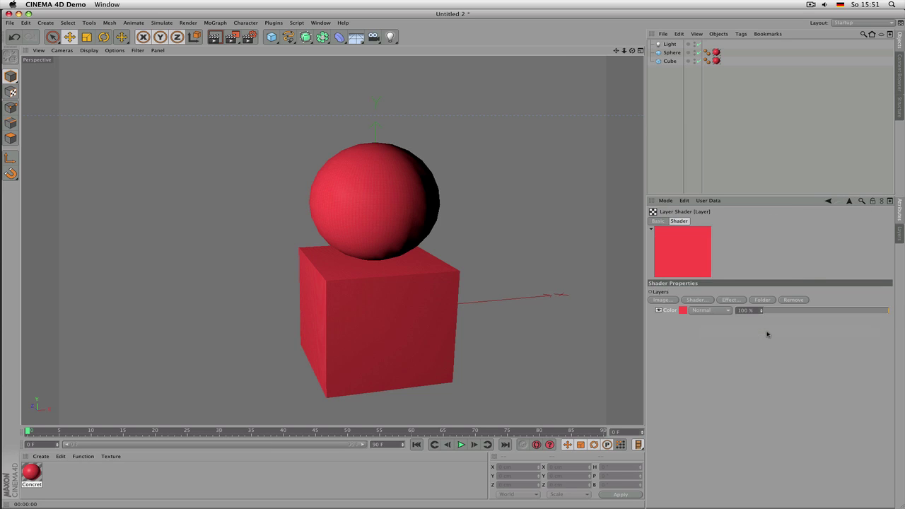
Add a Noise layer and toggle its visibility to compare against the plain red
{"action": "left_click", "coordinate": [708, 300]}
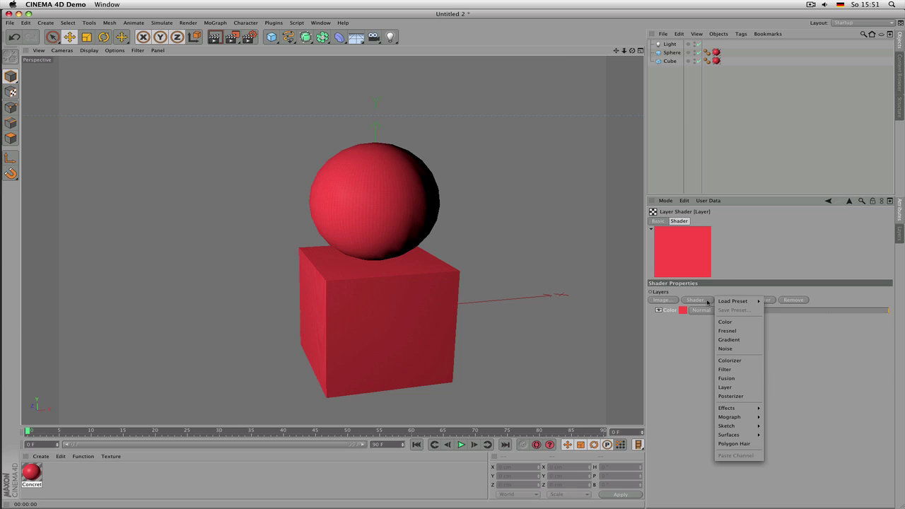
{"action": "left_click", "coordinate": [746, 349]}
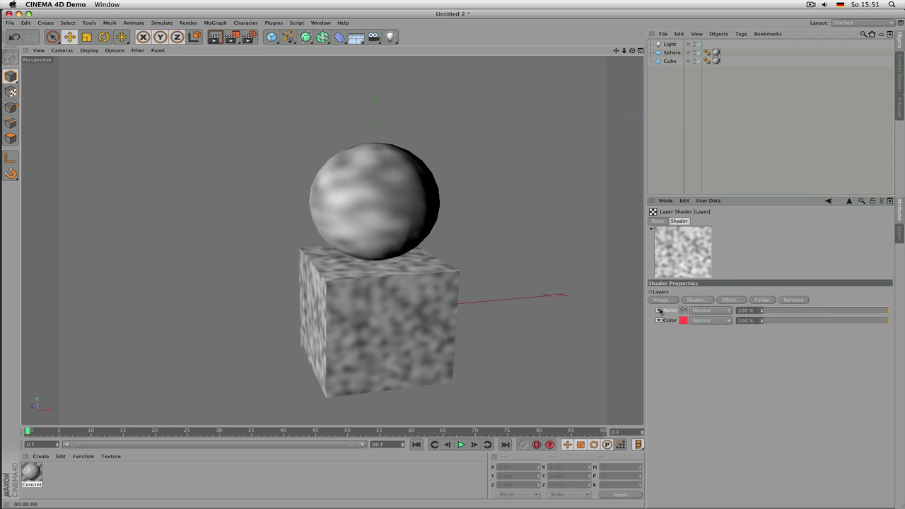
{"action": "left_click", "coordinate": [659, 311]}
{"action": "left_click", "coordinate": [659, 310]}
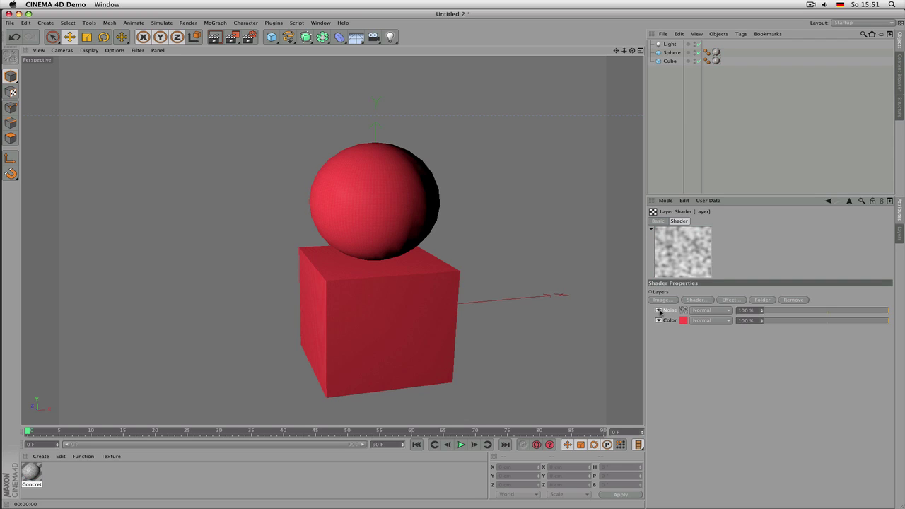
{"action": "left_click", "coordinate": [659, 310]}
{"action": "left_click", "coordinate": [659, 311]}
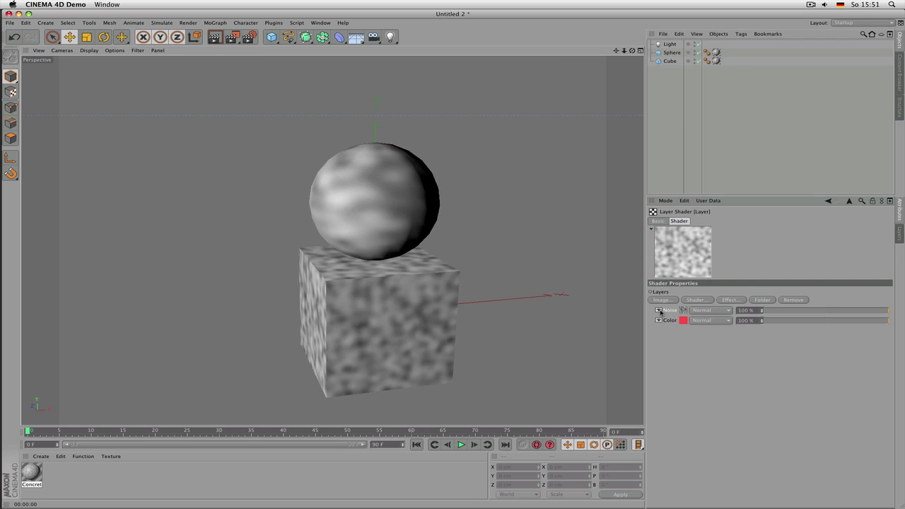
{"action": "left_click", "coordinate": [659, 310]}
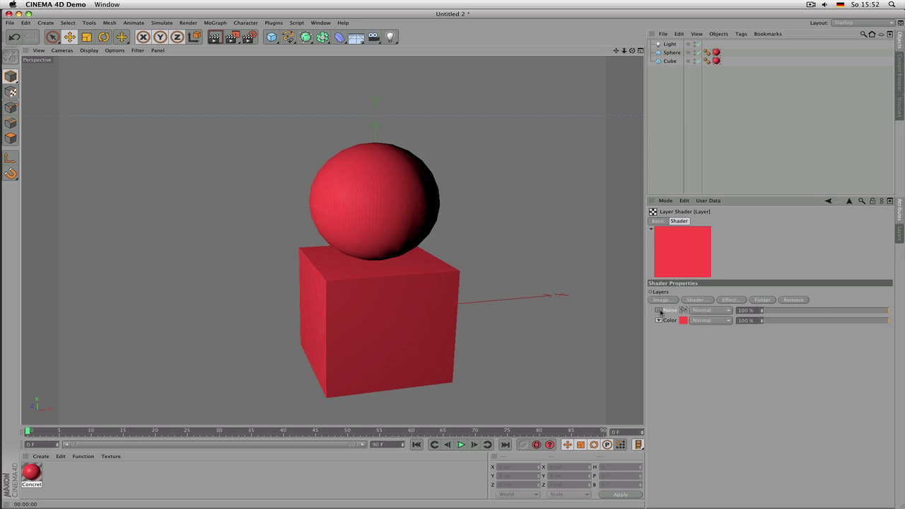
{"action": "left_click", "coordinate": [659, 310]}
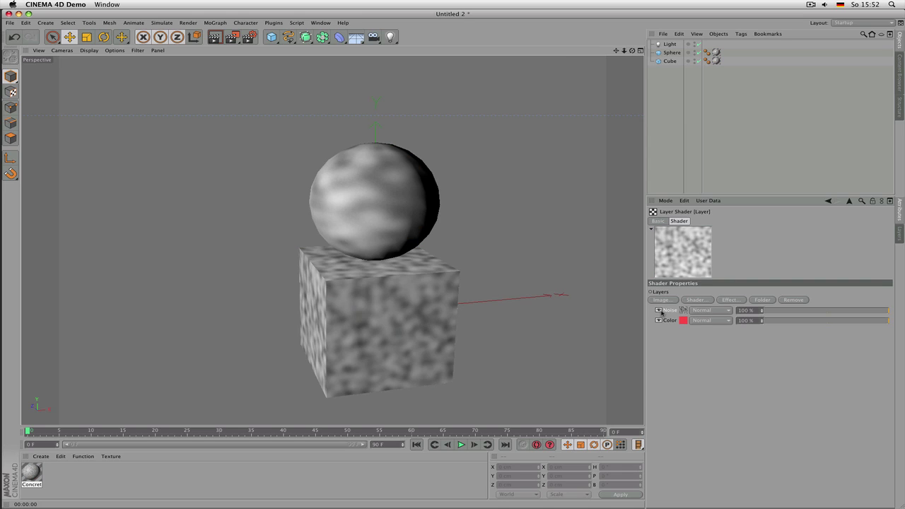
Inspect the Noise shader's settings and return to the layer list
{"action": "double_click", "coordinate": [669, 311]}
{"action": "left_click", "coordinate": [679, 315]}
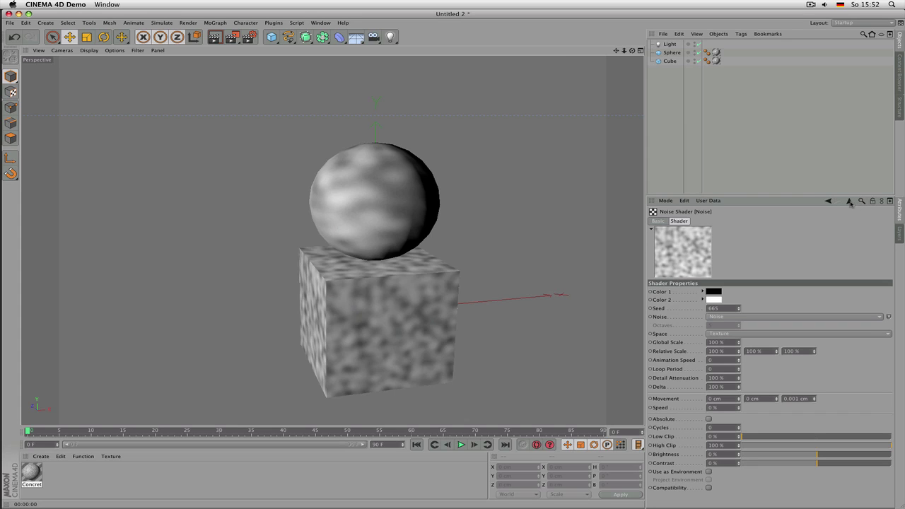
{"action": "left_click", "coordinate": [850, 201]}
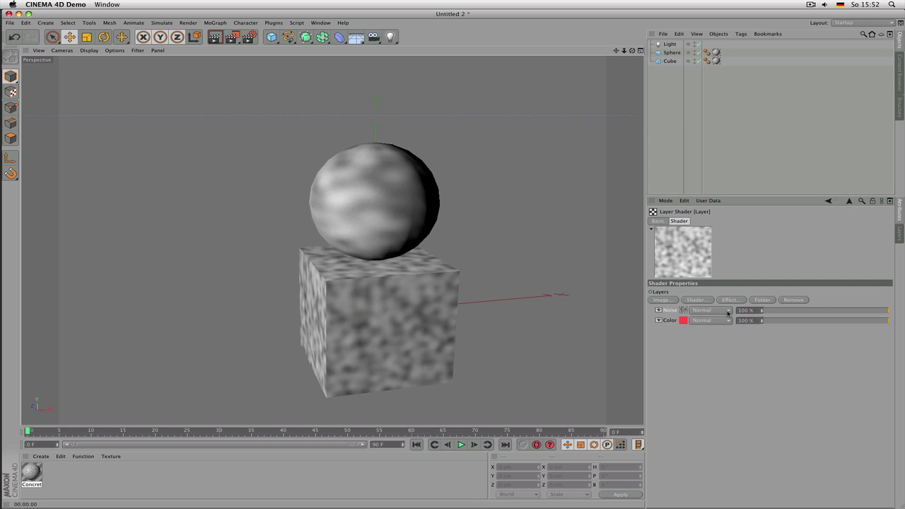
Preview the Noise layer in Multiply, then set it to Normal at 30% opacity
{"action": "left_click", "coordinate": [728, 312]}
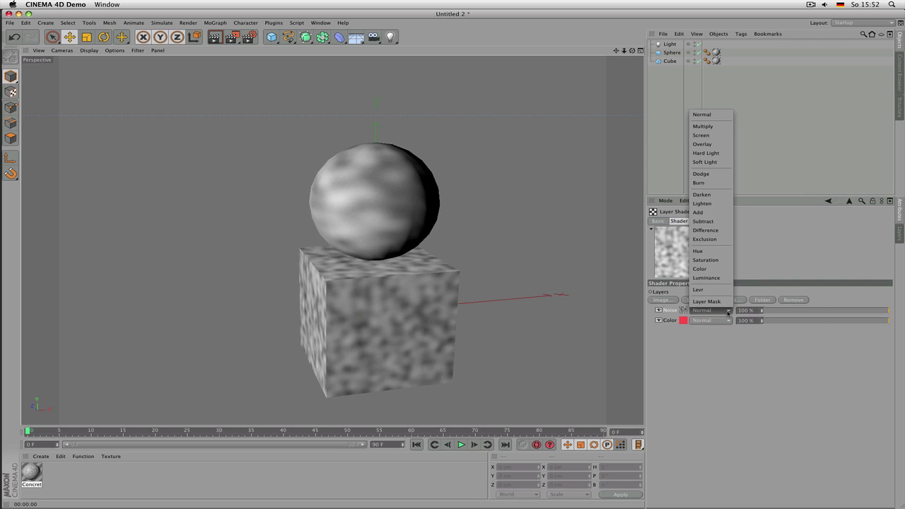
{"action": "left_click", "coordinate": [711, 127]}
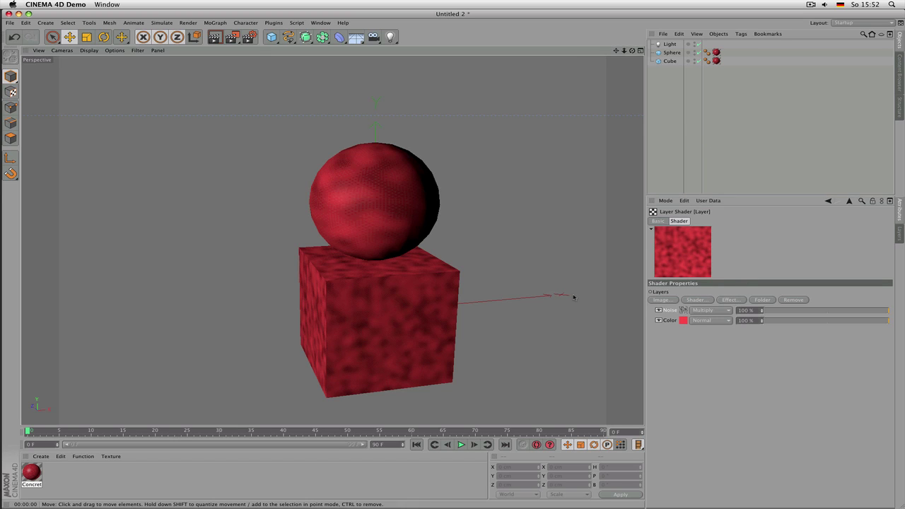
{"action": "key", "text": "super+r"}
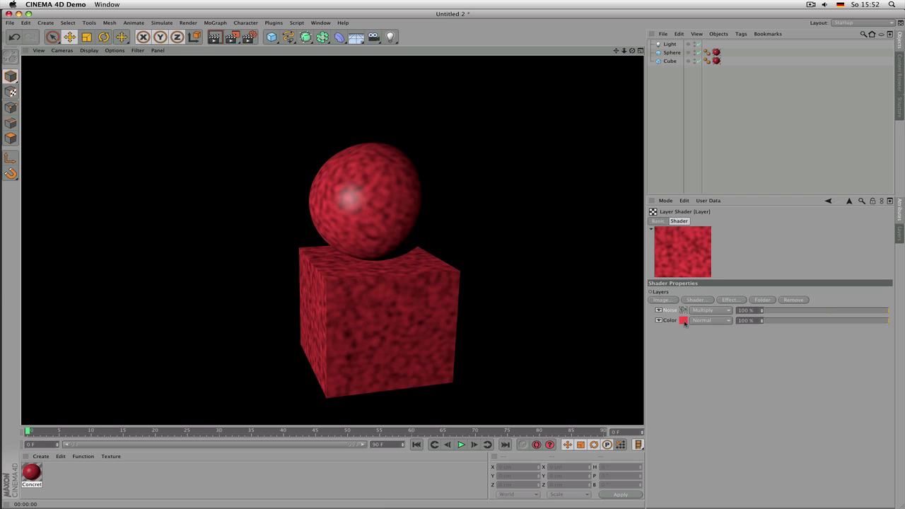
{"action": "left_click", "coordinate": [718, 311]}
{"action": "left_click", "coordinate": [706, 117]}
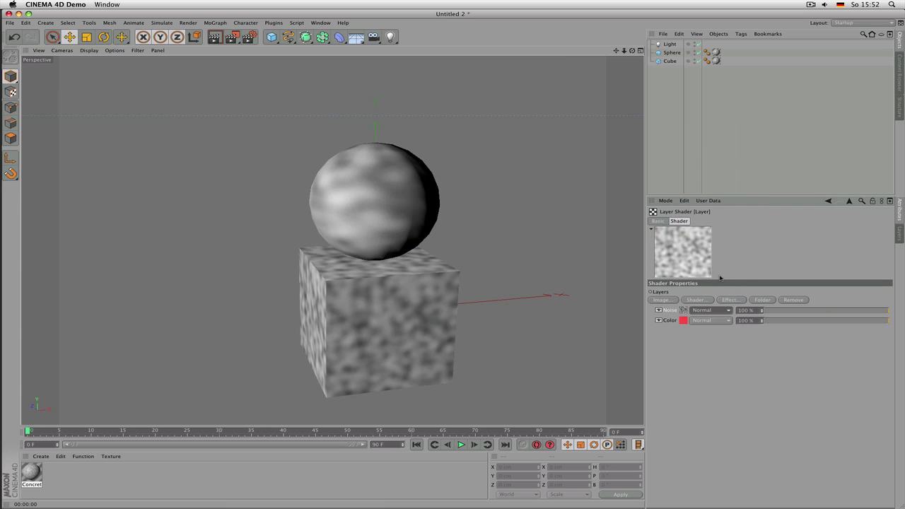
{"action": "left_click", "coordinate": [841, 312]}
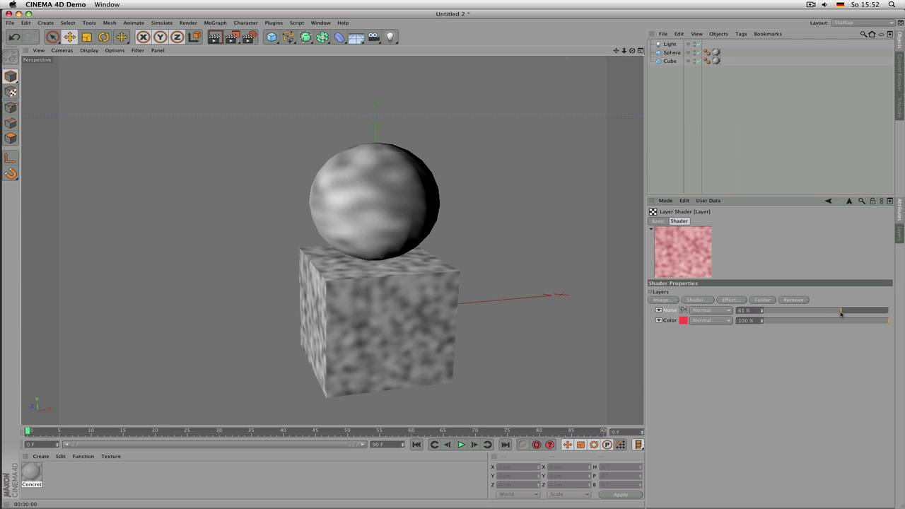
{"action": "left_click_drag", "start_coordinate": [841, 314], "coordinate": [890, 312]}
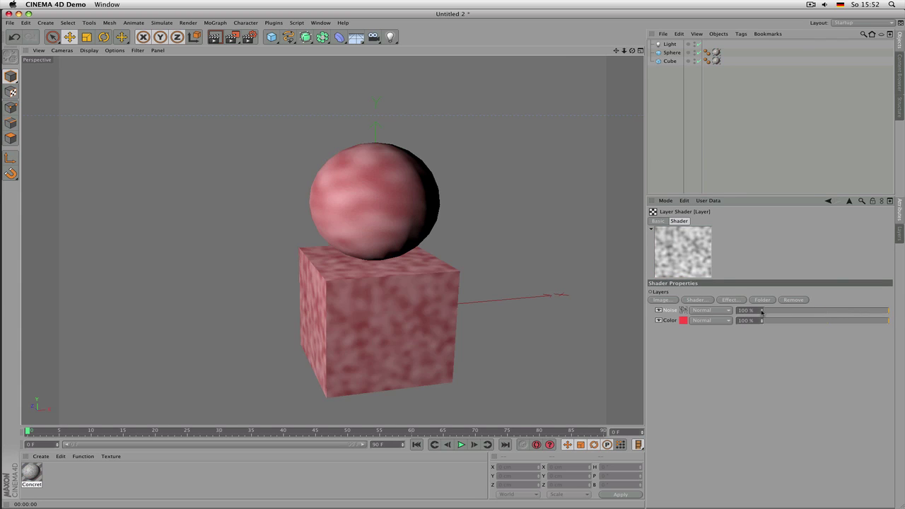
Try Multiply, Screen, Saturation and Subtract blend modes and a lower opacity on the Noise layer
{"action": "left_click", "coordinate": [711, 310]}
{"action": "left_click", "coordinate": [710, 124]}
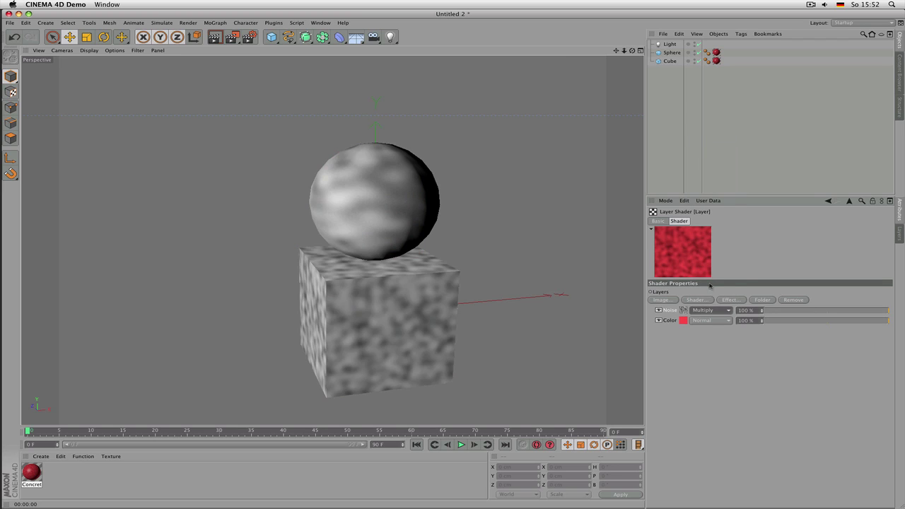
{"action": "left_click", "coordinate": [711, 310]}
{"action": "left_click", "coordinate": [720, 134]}
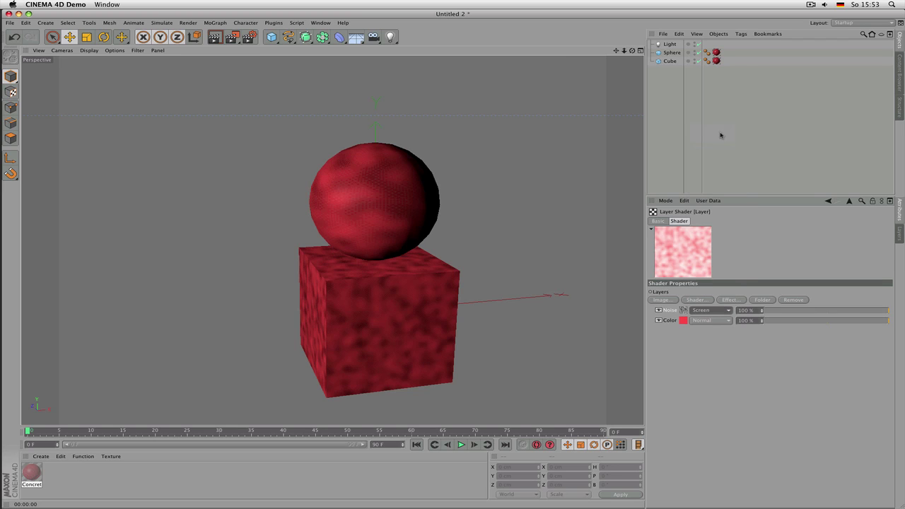
{"action": "left_click", "coordinate": [709, 310]}
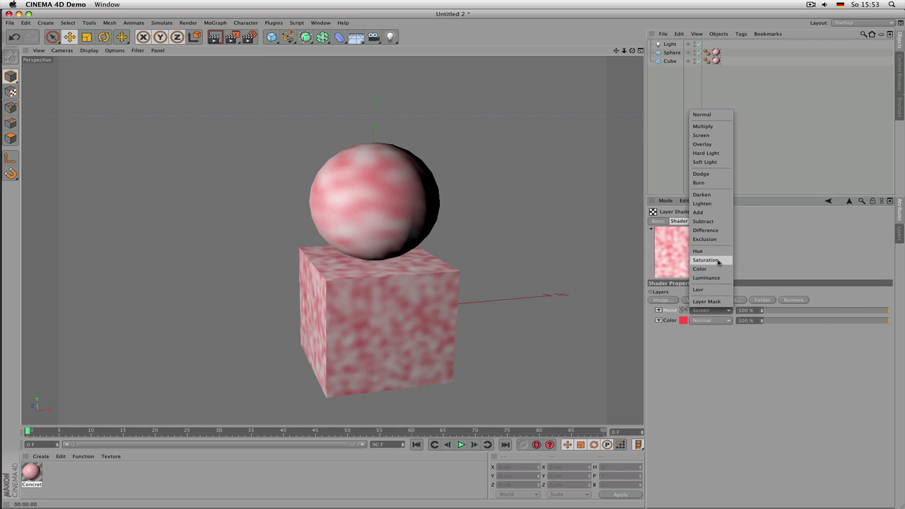
{"action": "left_click", "coordinate": [707, 260]}
{"action": "left_click", "coordinate": [718, 311]}
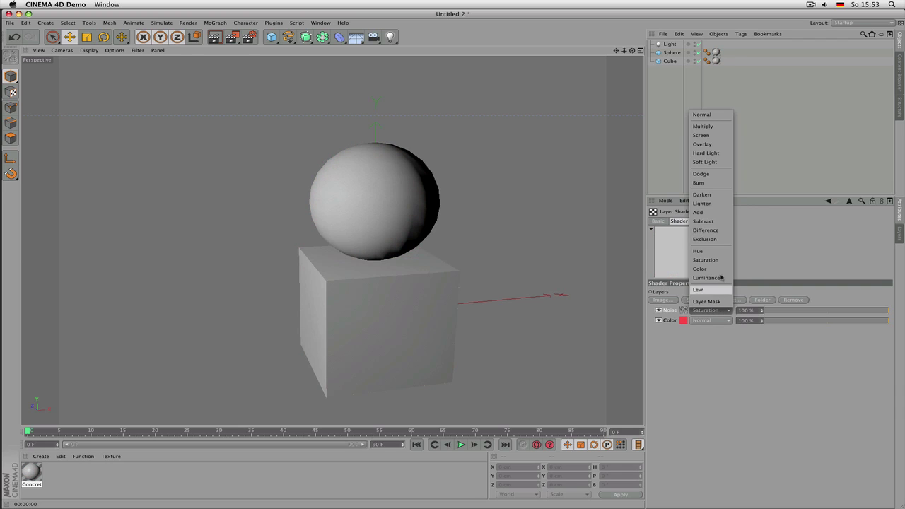
{"action": "left_click", "coordinate": [720, 221]}
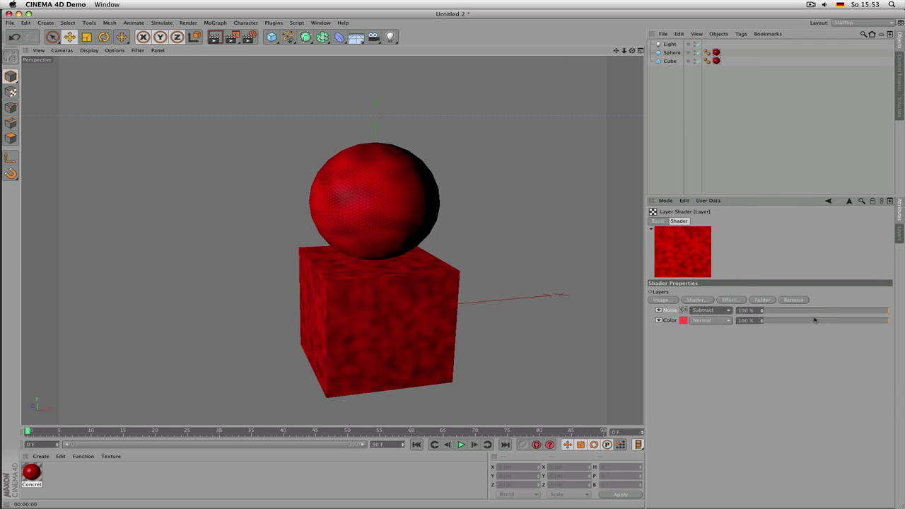
{"action": "left_click_drag", "start_coordinate": [816, 318], "coordinate": [900, 311]}
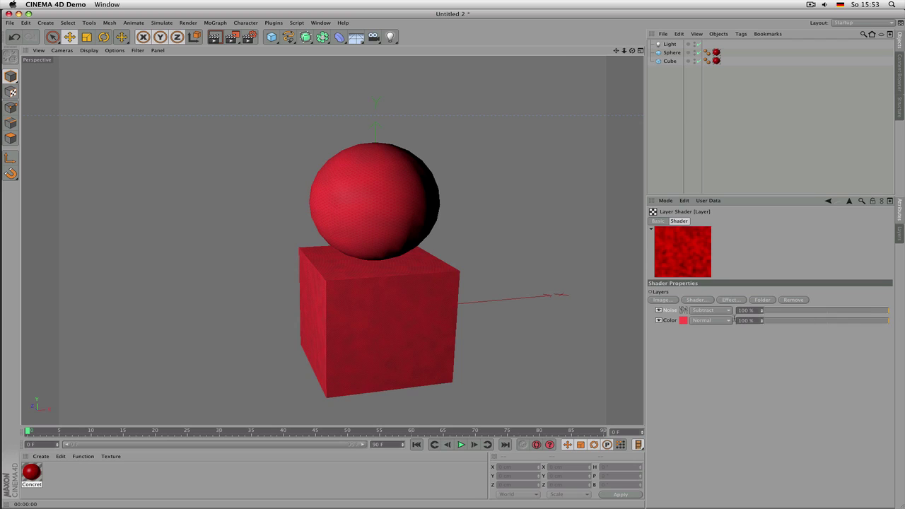
Return the Noise layer to Normal blending and bring up the shader list
{"action": "left_click", "coordinate": [716, 311]}
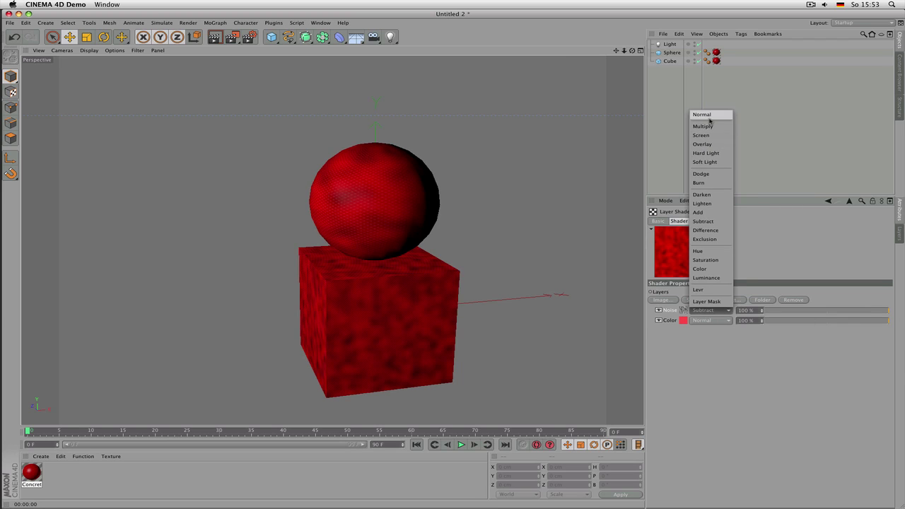
{"action": "left_click", "coordinate": [708, 114]}
{"action": "left_click", "coordinate": [711, 301]}
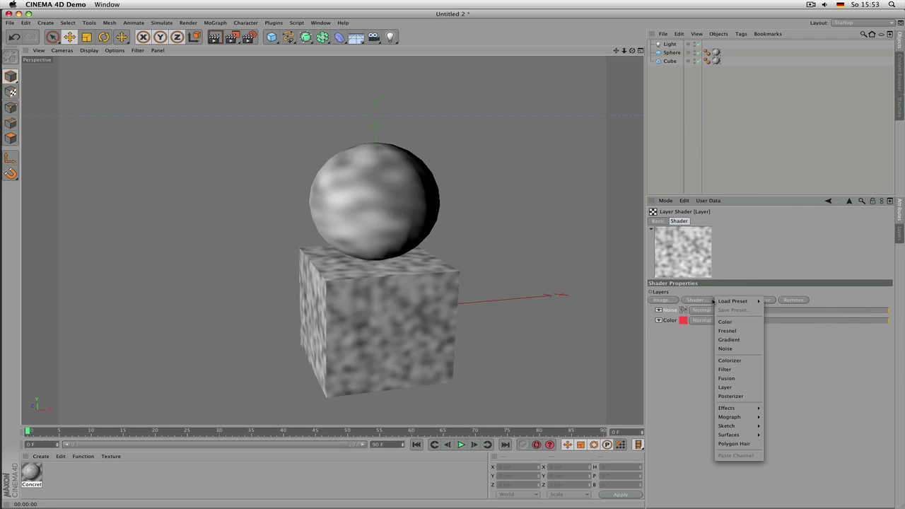
Add a second Noise layer with 5% global scale and set it to Multiply blending
{"action": "left_click", "coordinate": [754, 348]}
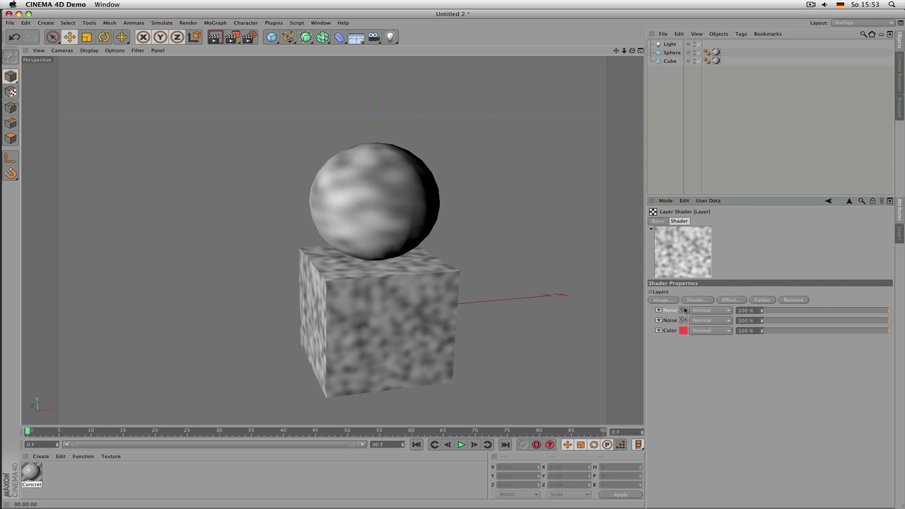
{"action": "left_click", "coordinate": [685, 309]}
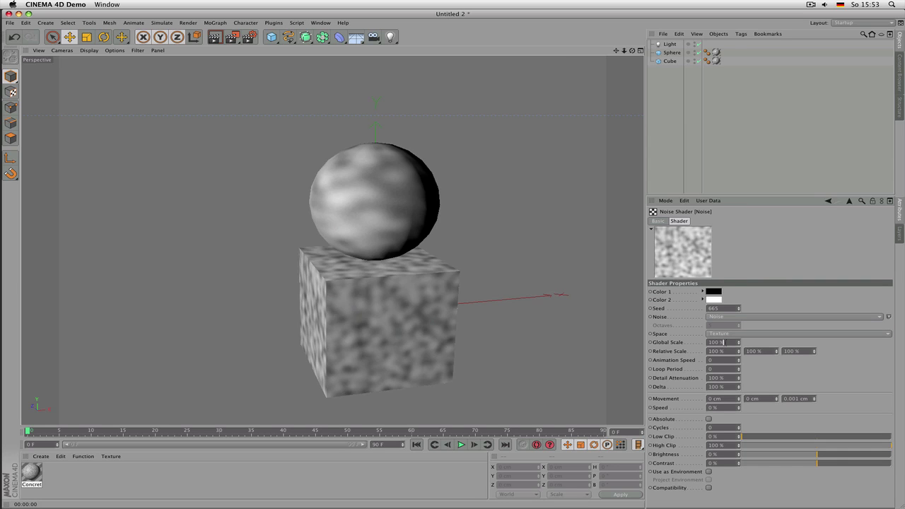
{"action": "type", "text": "5"}
{"action": "key", "text": "Return"}
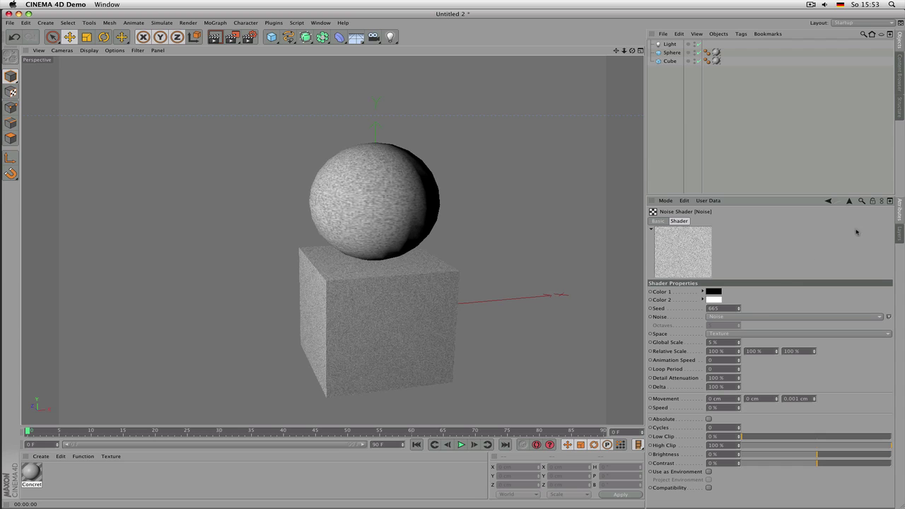
{"action": "left_click", "coordinate": [850, 201]}
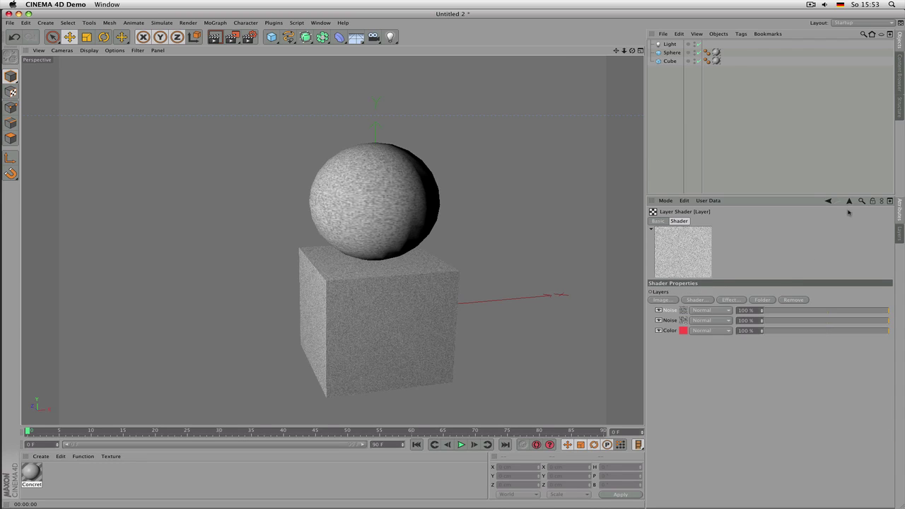
{"action": "left_click", "coordinate": [720, 311]}
{"action": "left_click", "coordinate": [721, 135]}
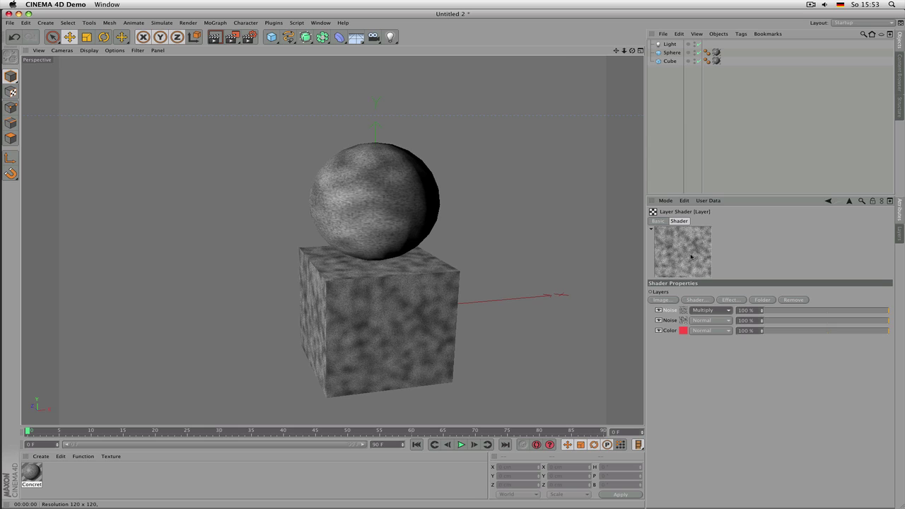
Try lower opacities on both Noise layers, ending near 8% and 11%
{"action": "left_click", "coordinate": [795, 312]}
{"action": "left_click", "coordinate": [809, 312]}
{"action": "left_click_drag", "start_coordinate": [822, 322], "coordinate": [889, 323]}
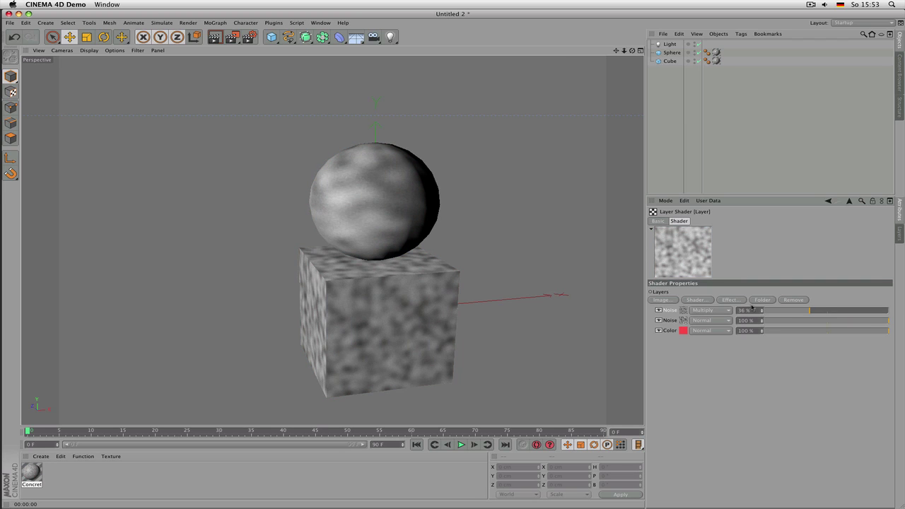
{"action": "left_click", "coordinate": [776, 312]}
{"action": "left_click", "coordinate": [782, 322]}
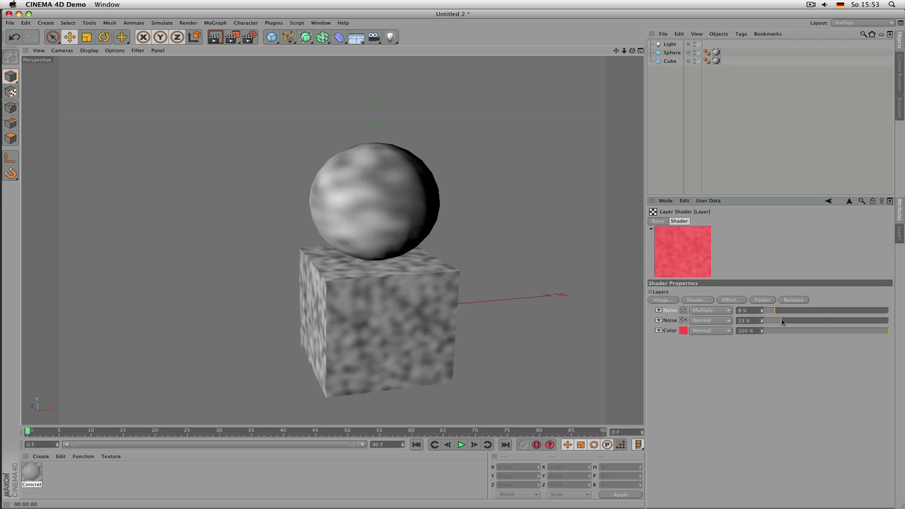
{"action": "left_click_drag", "start_coordinate": [782, 323], "coordinate": [779, 324]}
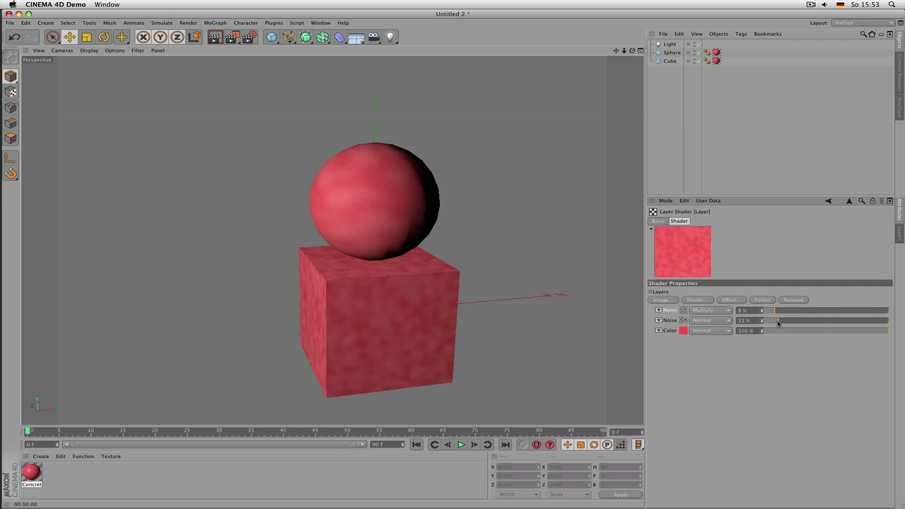
Set the second Noise layer's global scale to 800%
{"action": "left_click", "coordinate": [684, 320]}
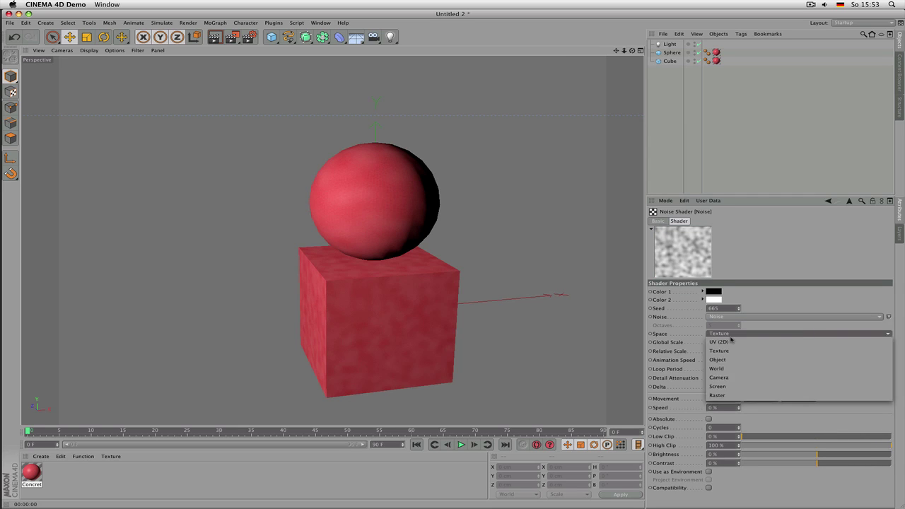
{"action": "left_click", "coordinate": [716, 342]}
{"action": "type", "text": "800"}
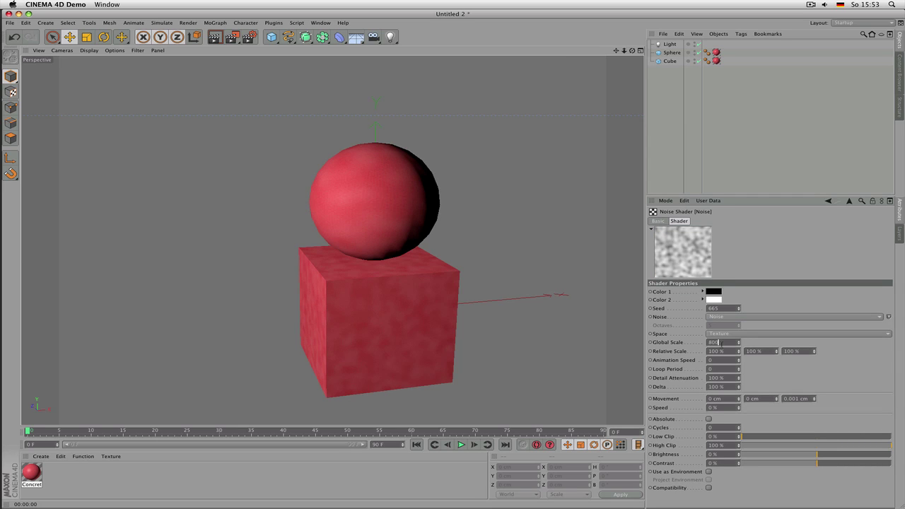
{"action": "key", "text": "Return"}
{"action": "left_click", "coordinate": [849, 204]}
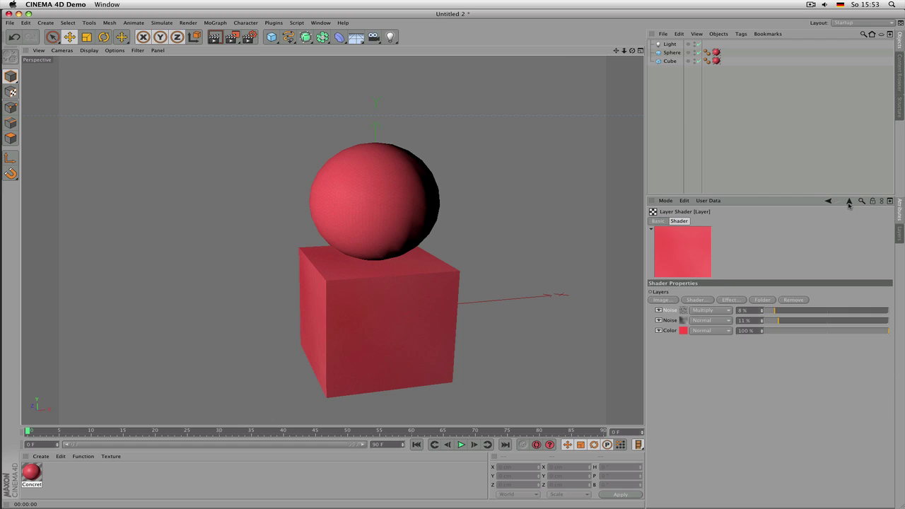
Set the second Noise layer to Multiply and render with opacities around 18% and 73%
{"action": "left_click_drag", "start_coordinate": [806, 313], "coordinate": [848, 320]}
{"action": "left_click", "coordinate": [810, 311]}
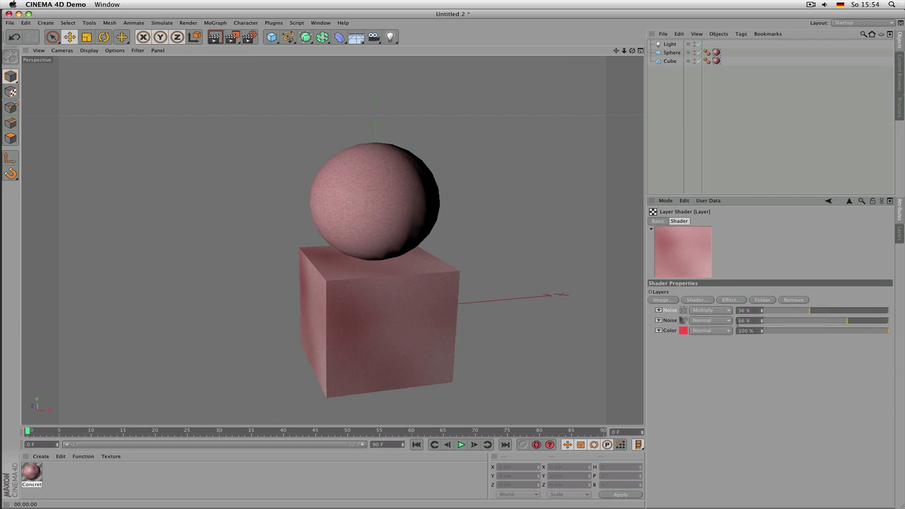
{"action": "left_click", "coordinate": [727, 323]}
{"action": "left_click", "coordinate": [710, 139]}
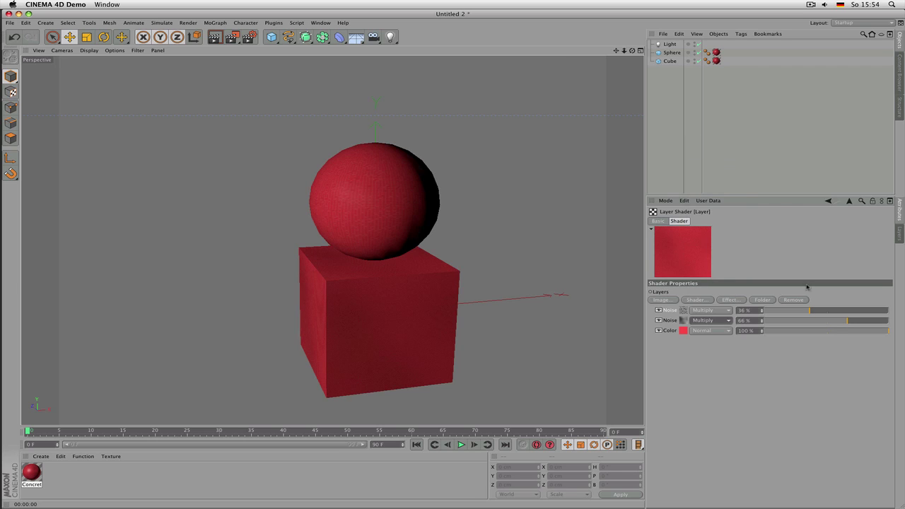
{"action": "left_click", "coordinate": [856, 320]}
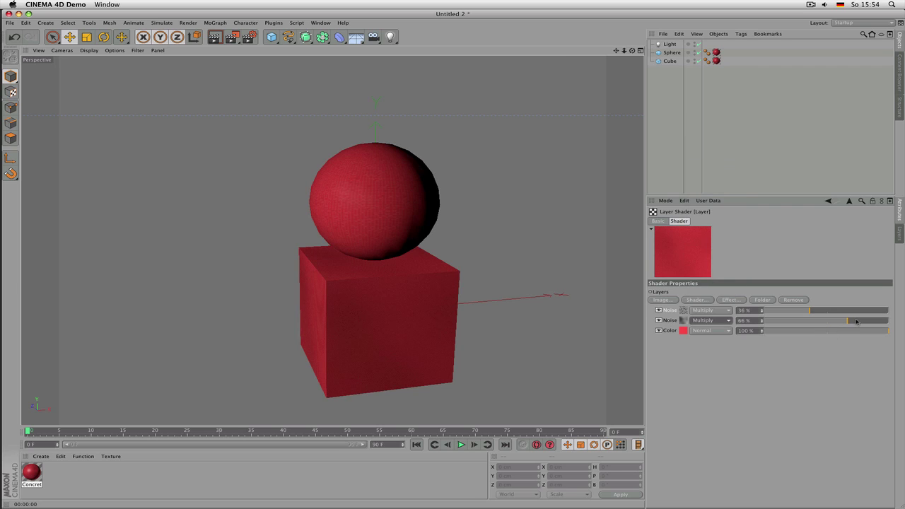
{"action": "left_click", "coordinate": [788, 312]}
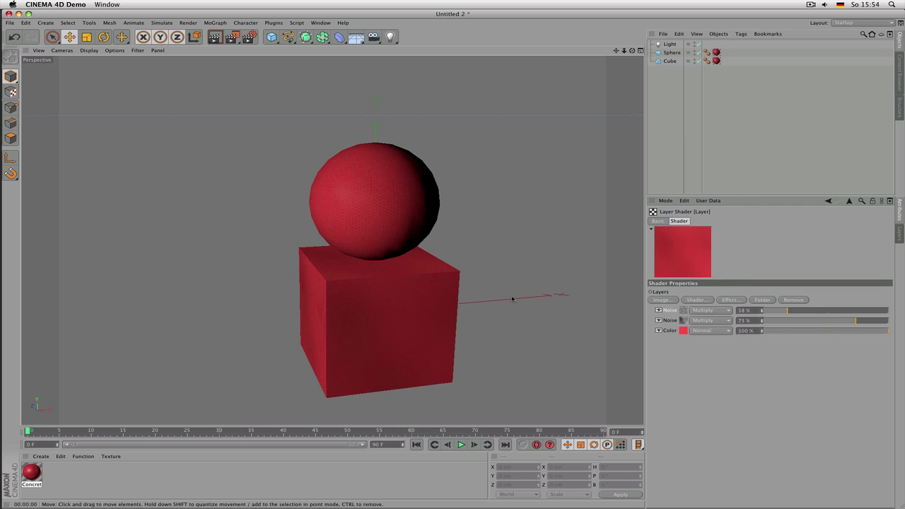
{"action": "key", "text": "ctrl+r"}
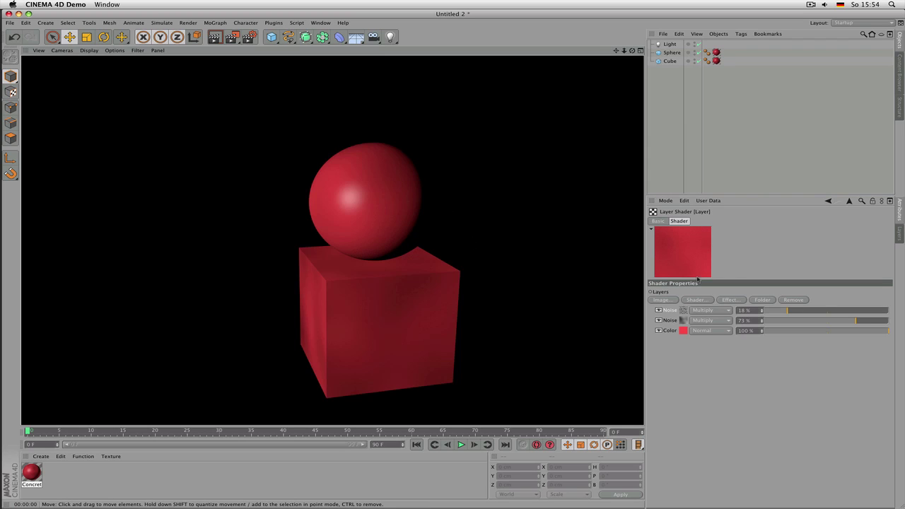
Compare viewport renders at several noise opacities, including both layers at 0%
{"action": "left_click", "coordinate": [795, 321]}
{"action": "left_click", "coordinate": [814, 312]}
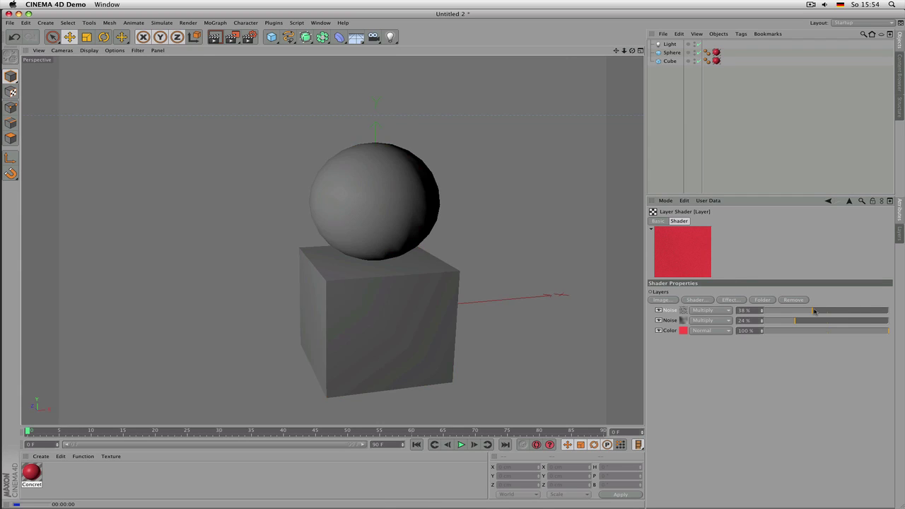
{"action": "key", "text": "ctrl+r"}
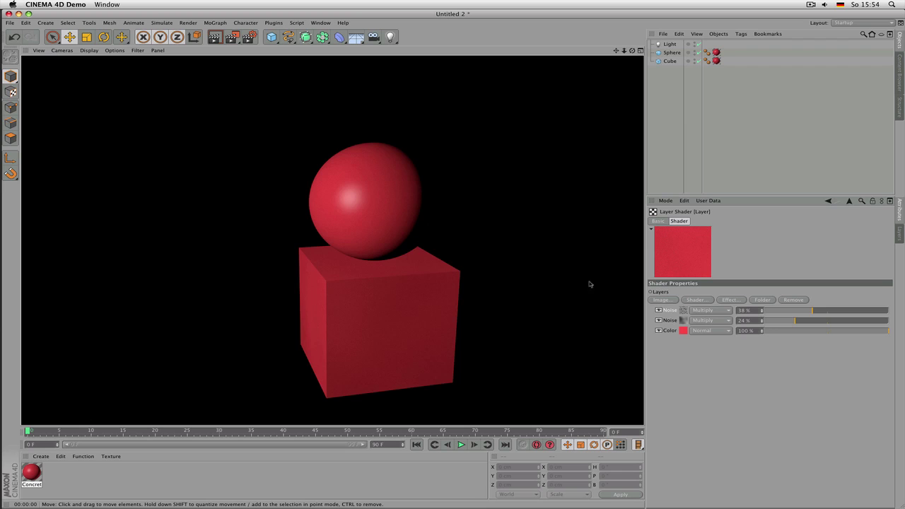
{"action": "left_click", "coordinate": [829, 320]}
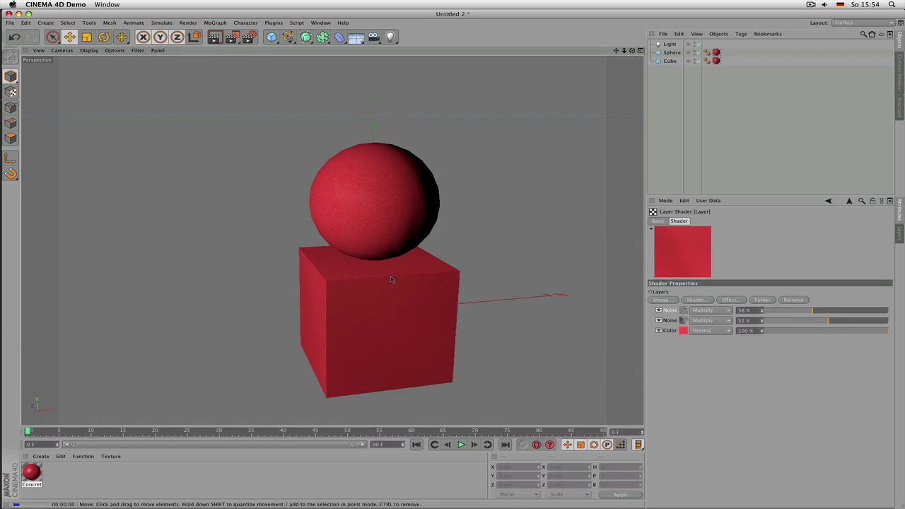
{"action": "key", "text": "ctrl+r"}
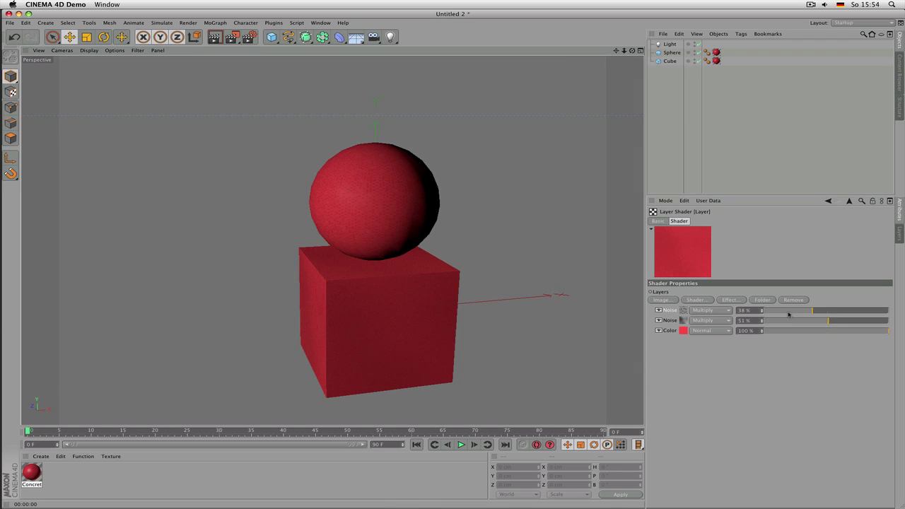
{"action": "left_click", "coordinate": [764, 312]}
{"action": "left_click", "coordinate": [764, 320]}
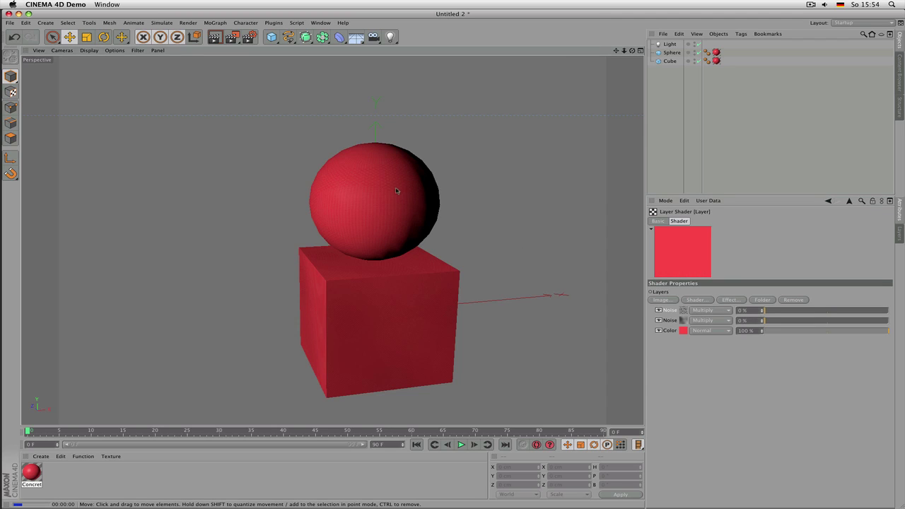
{"action": "key", "text": "ctrl+r"}
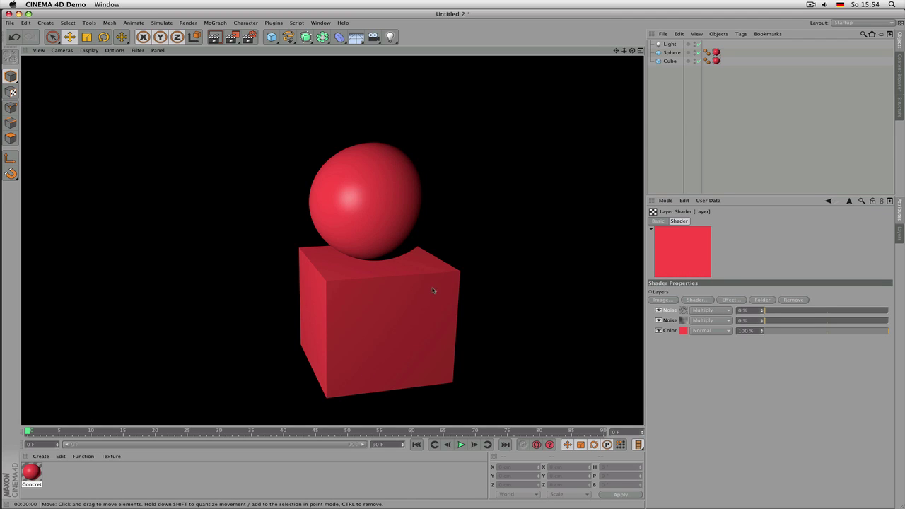
Settle the Noise layers at 20% and 35% opacity and render to check
{"action": "left_click", "coordinate": [809, 320]}
{"action": "left_click", "coordinate": [790, 311]}
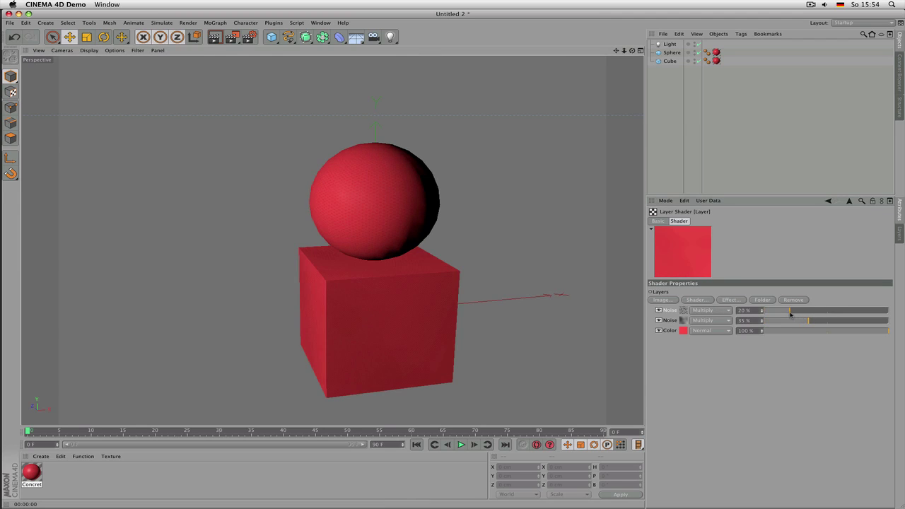
{"action": "key", "text": "ctrl+r"}
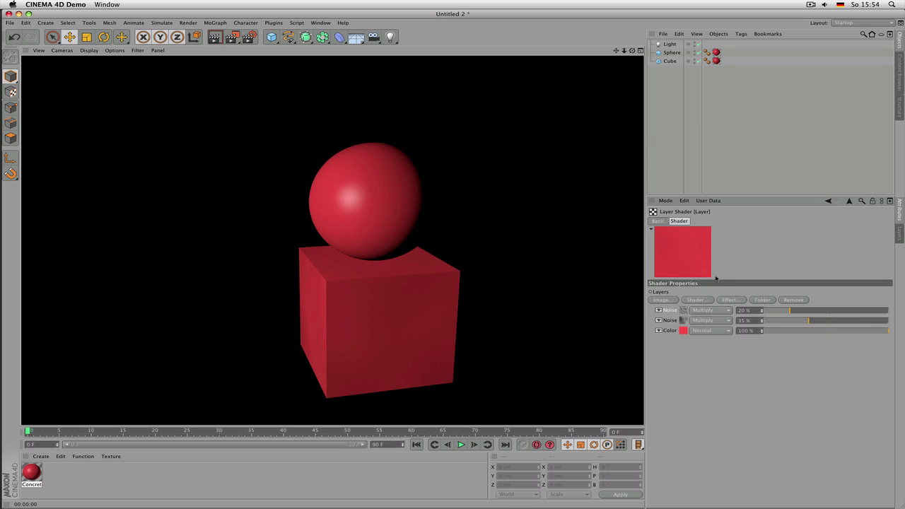
{"action": "left_click", "coordinate": [707, 300]}
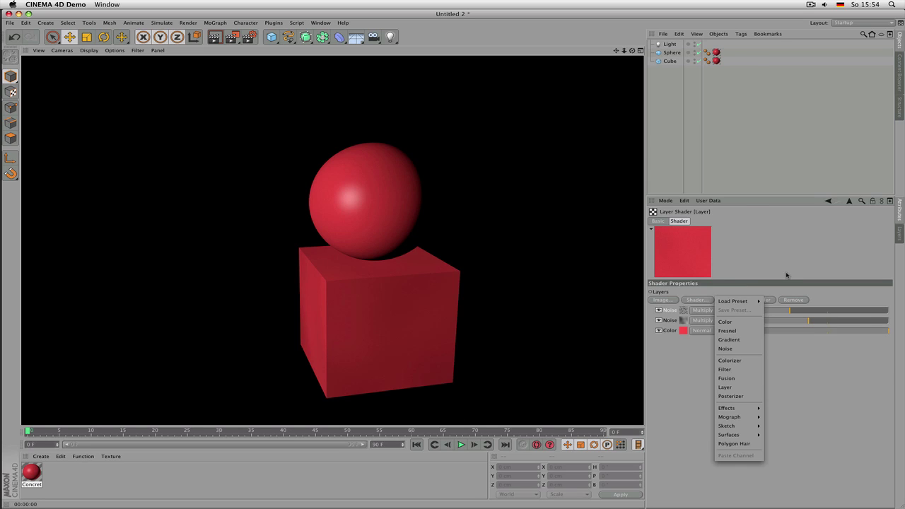
Delete the second Noise layer from the Layer shader
{"action": "left_click", "coordinate": [685, 308]}
{"action": "left_click", "coordinate": [676, 320]}
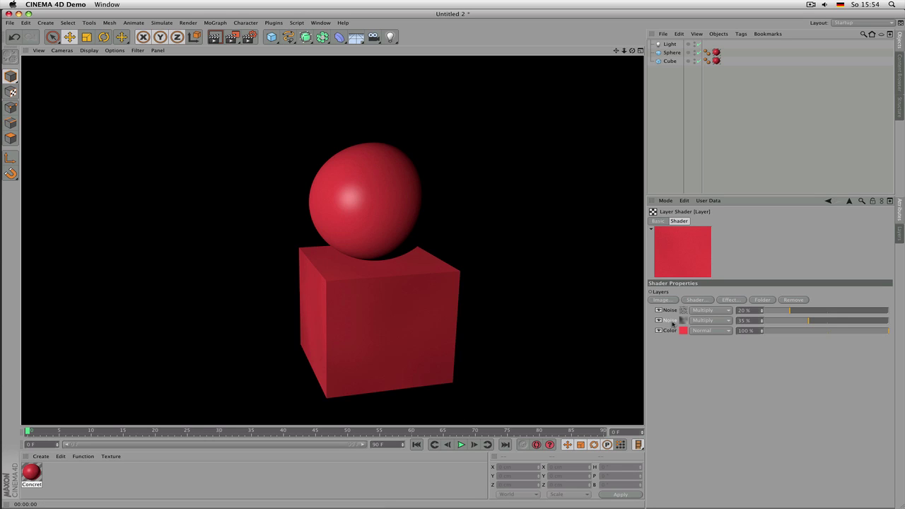
{"action": "key", "text": "Delete"}
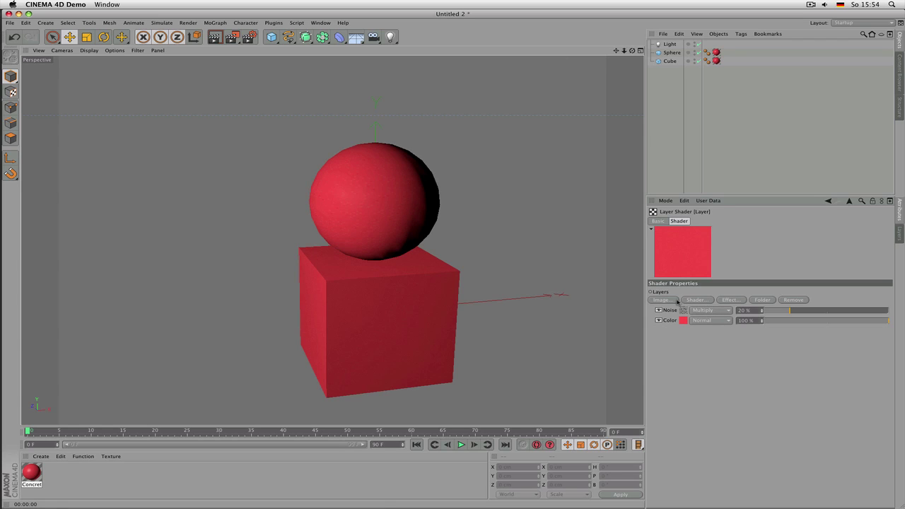
Browse for an Image layer but cancel without loading one
{"action": "left_click", "coordinate": [675, 300]}
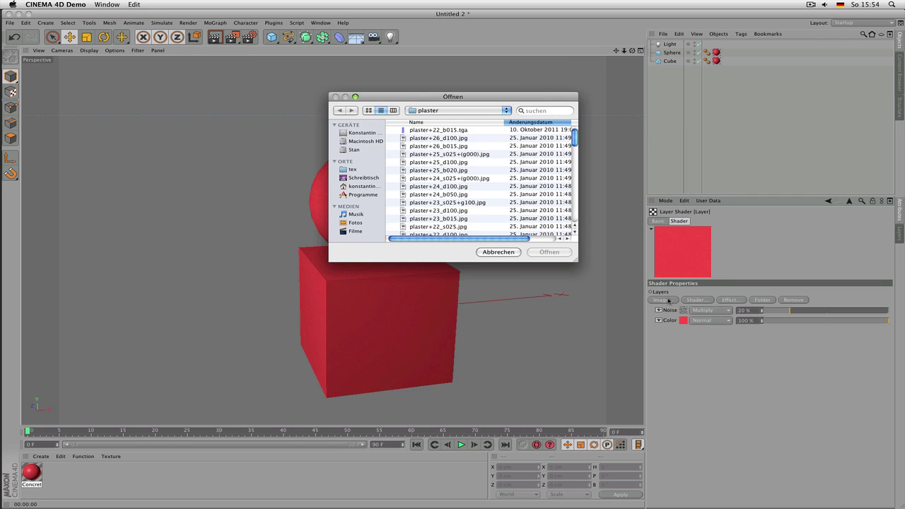
{"action": "left_click", "coordinate": [516, 255]}
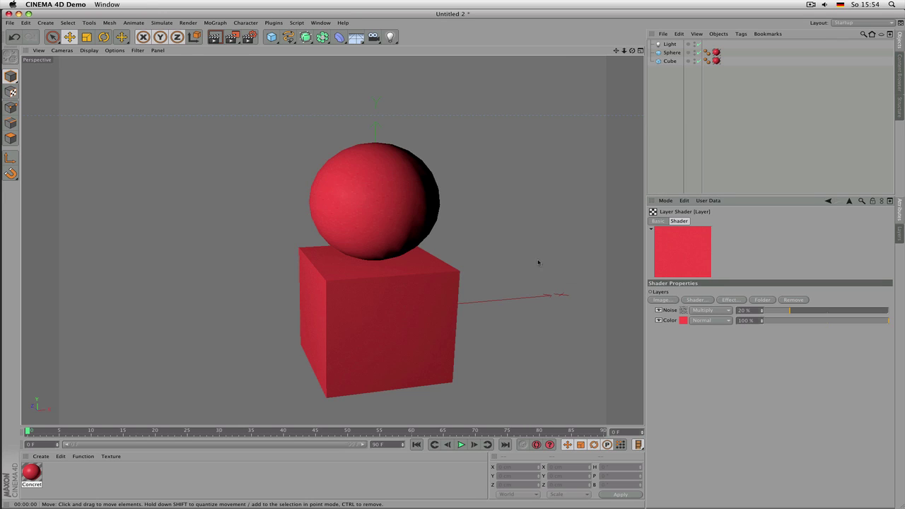
{"action": "left_click", "coordinate": [731, 300]}
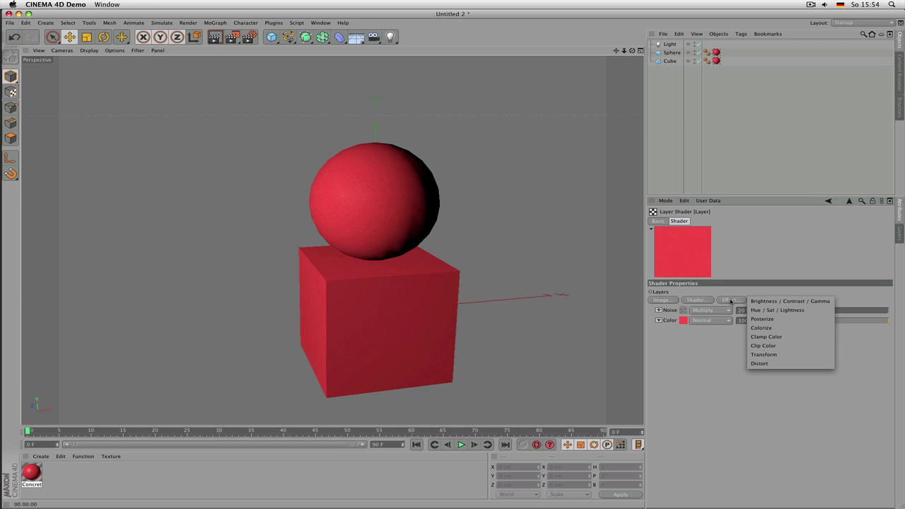
Add a Hue/Sat/Lightness layer set to Hue 26°, Saturation 8%, Lightness -16%
{"action": "left_click", "coordinate": [771, 310]}
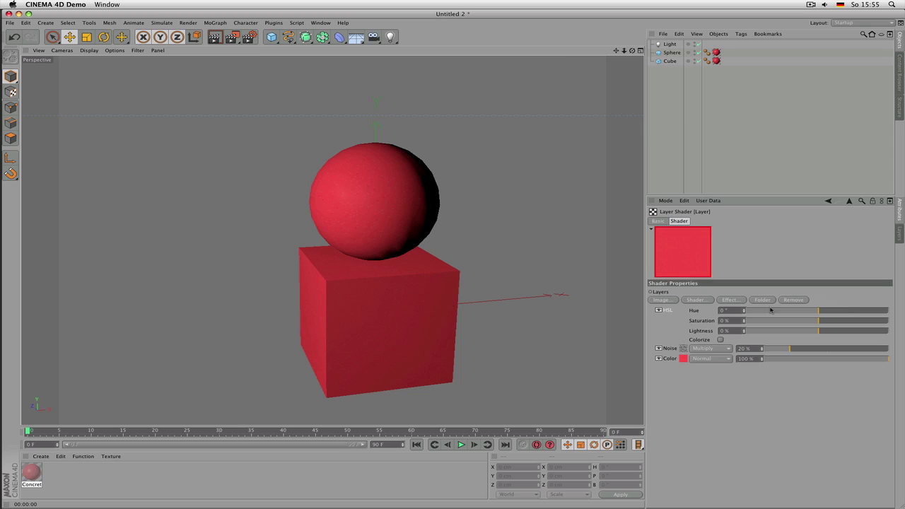
{"action": "mouse_move", "coordinate": [818, 310]}
{"action": "left_mouse_down"}
{"action": "mouse_move", "coordinate": [833, 313]}
{"action": "mouse_move", "coordinate": [807, 332]}
{"action": "mouse_move", "coordinate": [817, 312]}
{"action": "mouse_move", "coordinate": [830, 314]}
{"action": "left_mouse_up"}
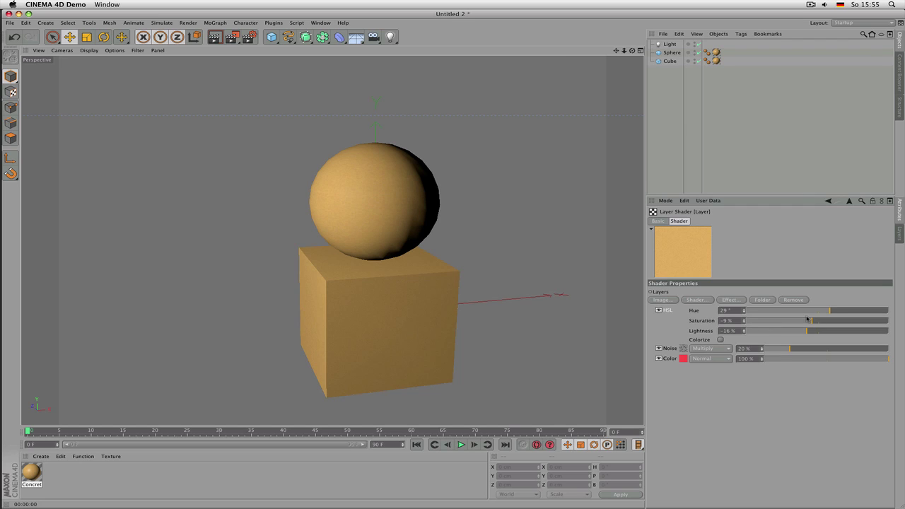
{"action": "mouse_move", "coordinate": [817, 312]}
{"action": "left_mouse_down"}
{"action": "mouse_move", "coordinate": [825, 321]}
{"action": "mouse_move", "coordinate": [829, 311]}
{"action": "left_mouse_up"}
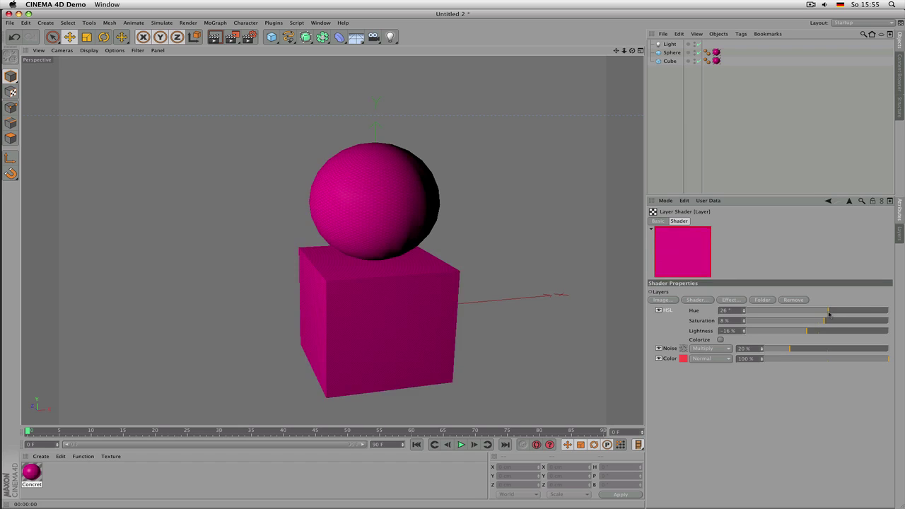
{"action": "left_click", "coordinate": [731, 300]}
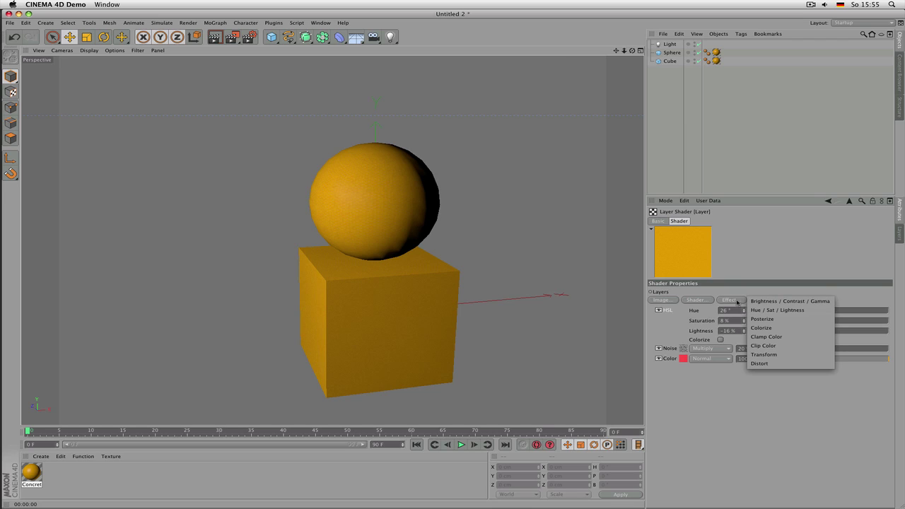
{"action": "left_click", "coordinate": [775, 278]}
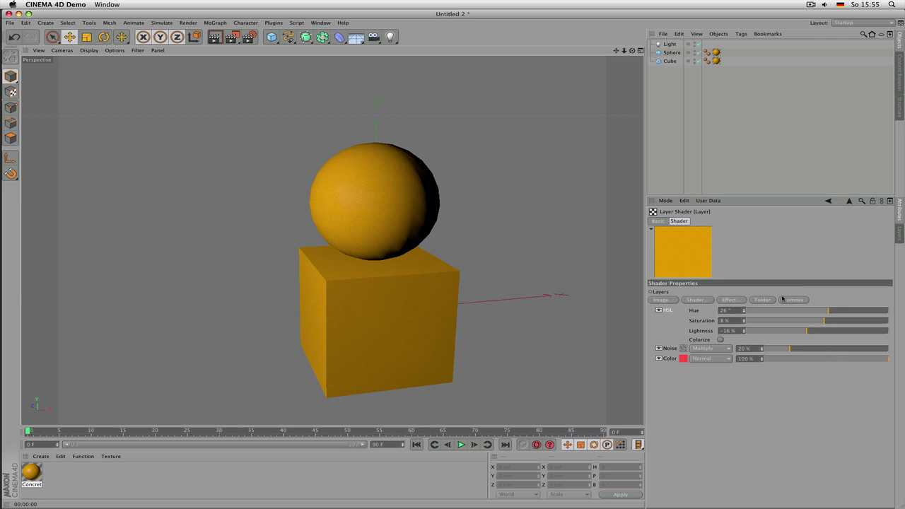
Leave the Layer Shader view for the Concrete Color tab, keeping the Layer shader texture
{"action": "left_click", "coordinate": [851, 203]}
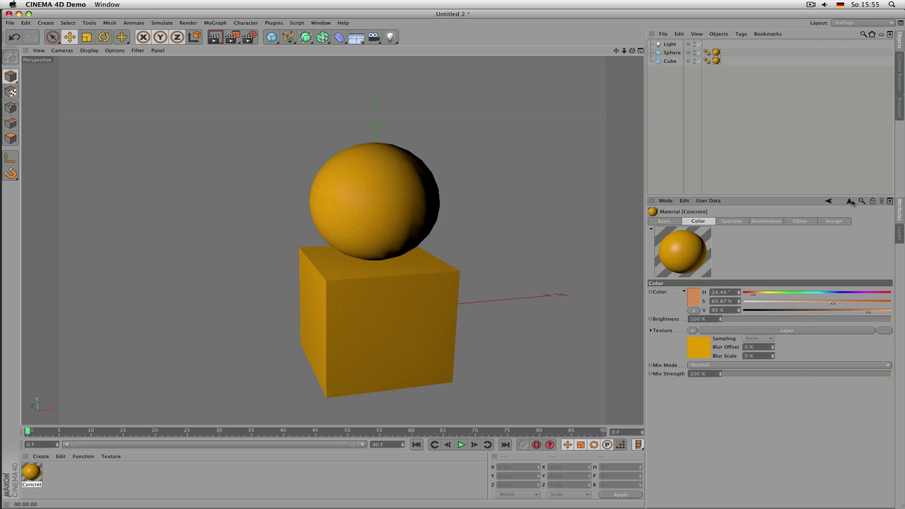
{"action": "left_click", "coordinate": [694, 331]}
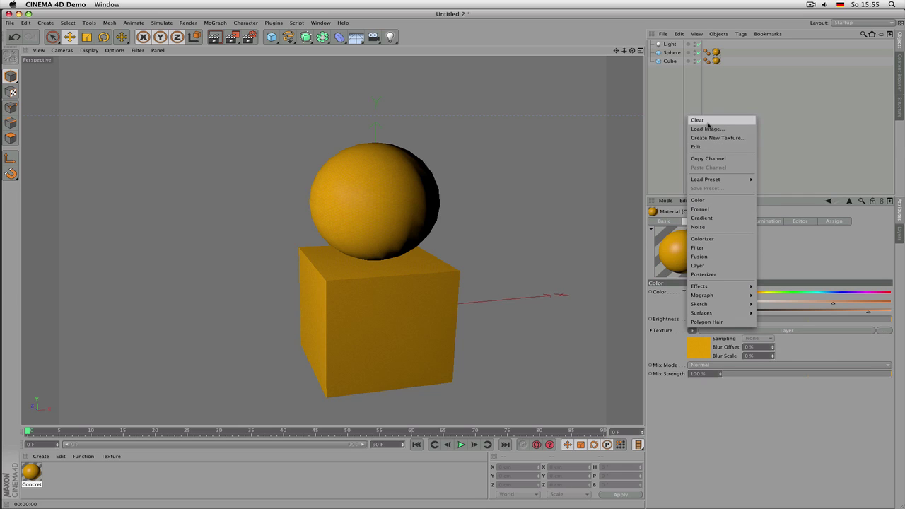
{"action": "left_click", "coordinate": [787, 115]}
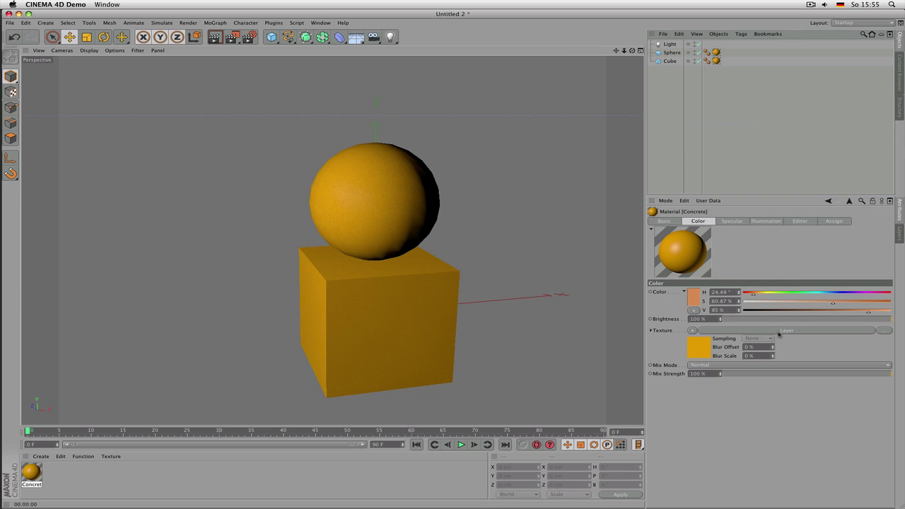
{"action": "left_click", "coordinate": [779, 332]}
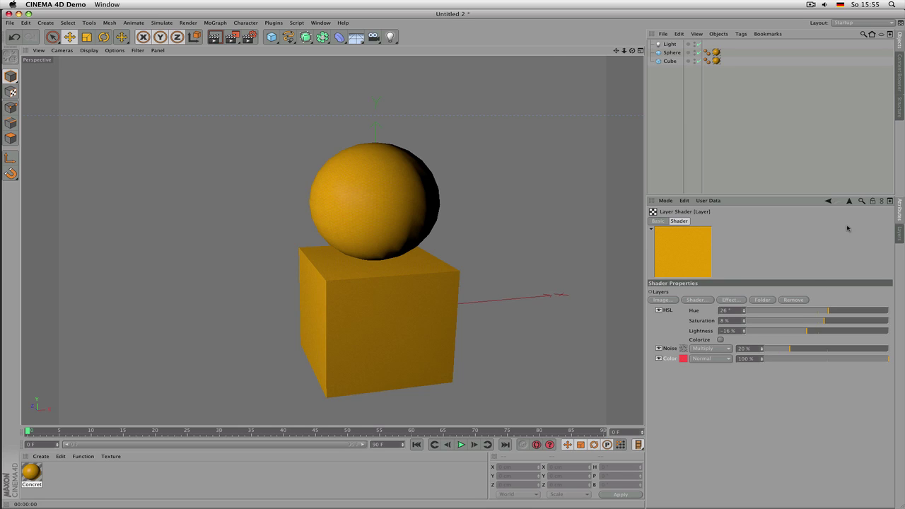
{"action": "left_click", "coordinate": [850, 202]}
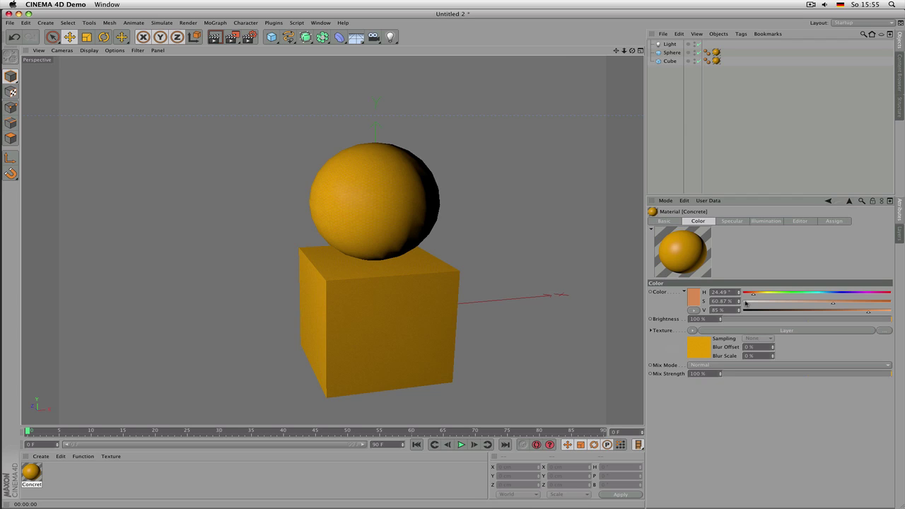
Create a second material, Mat, and paste Concrete's Layer texture into Mat's Color channel
{"action": "double_click", "coordinate": [76, 486]}
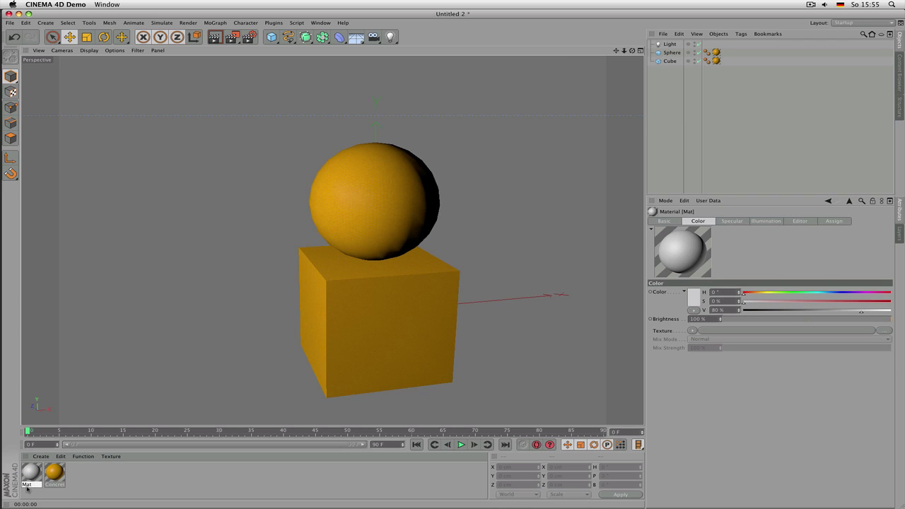
{"action": "left_click", "coordinate": [53, 478]}
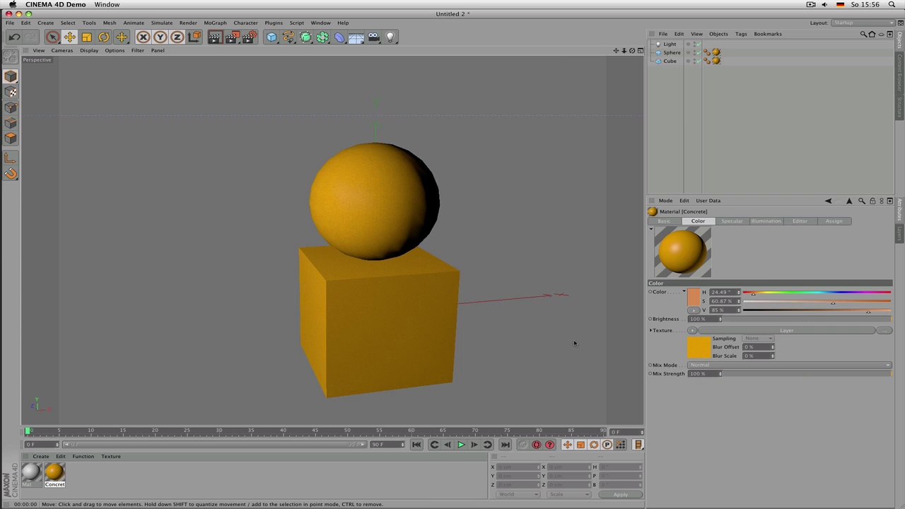
{"action": "left_click", "coordinate": [694, 330]}
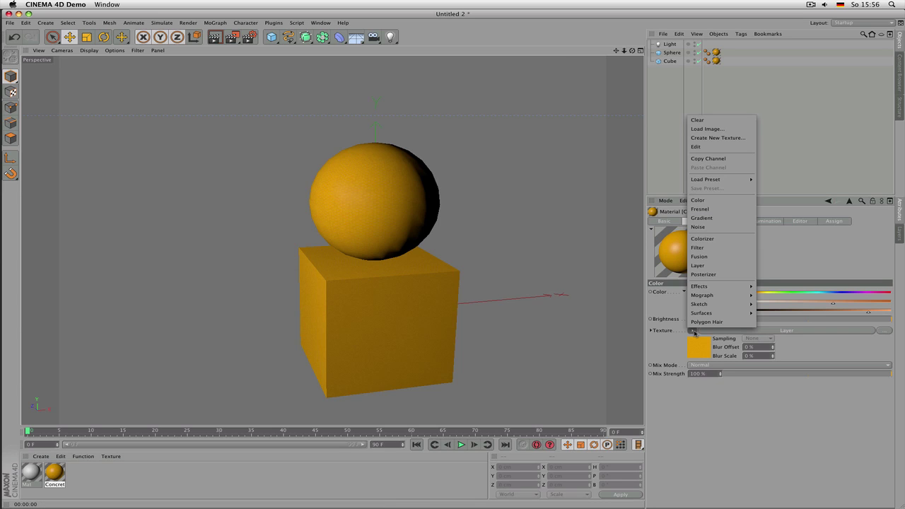
{"action": "left_click", "coordinate": [728, 163]}
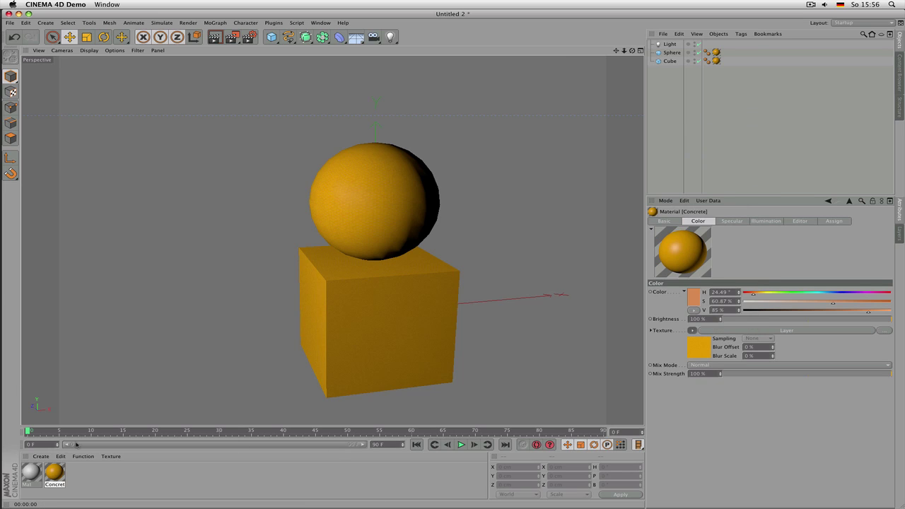
{"action": "left_click", "coordinate": [36, 476]}
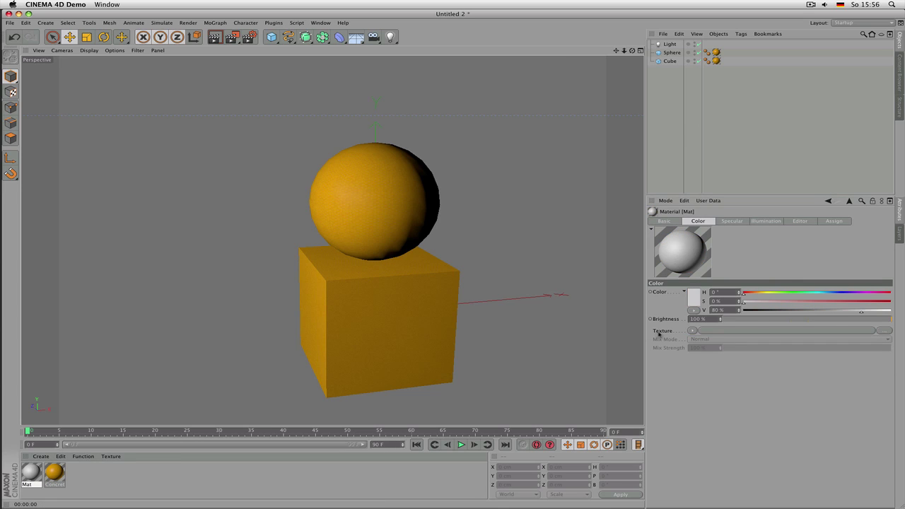
{"action": "left_click", "coordinate": [692, 331]}
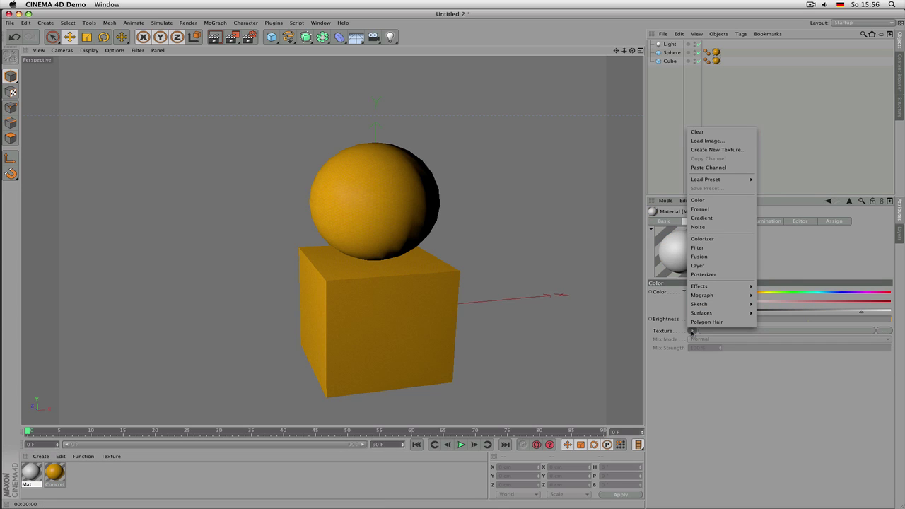
{"action": "left_click", "coordinate": [721, 168]}
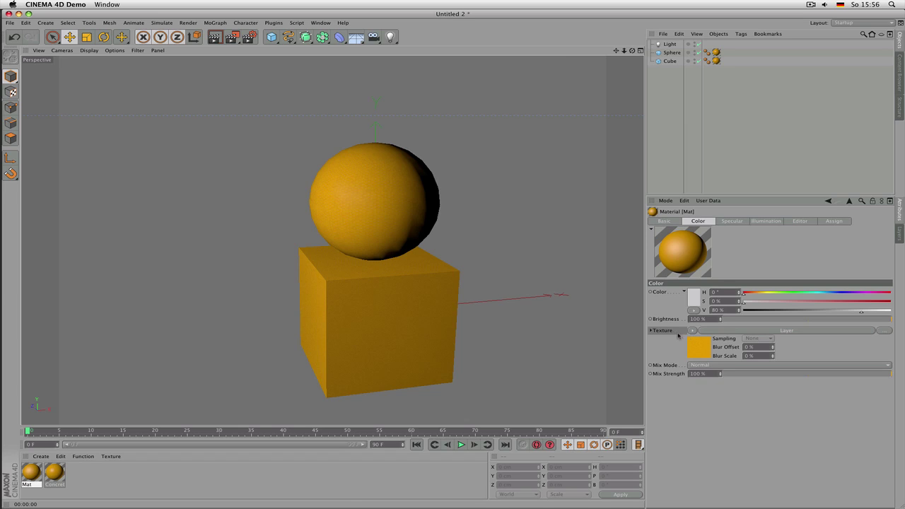
Delete the Mat material, then select Concrete and show its Basic channel list
{"action": "left_click", "coordinate": [28, 480]}
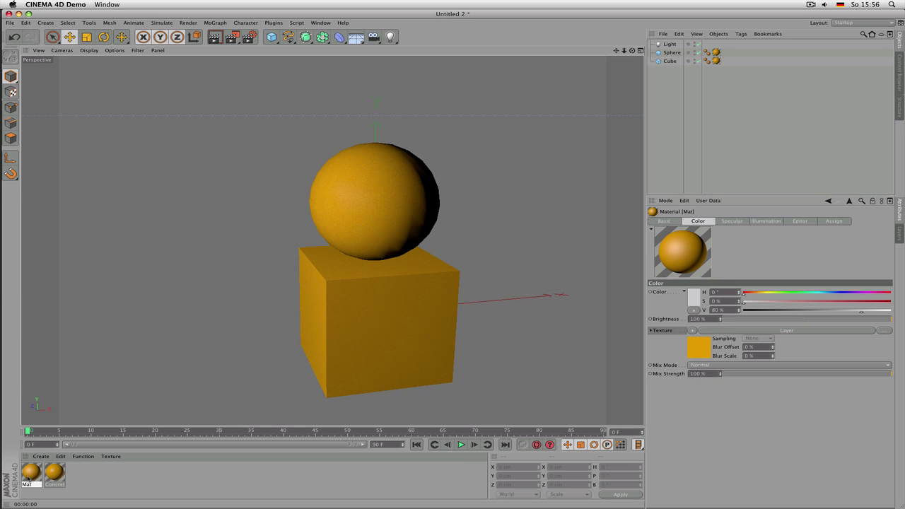
{"action": "key", "text": "Delete"}
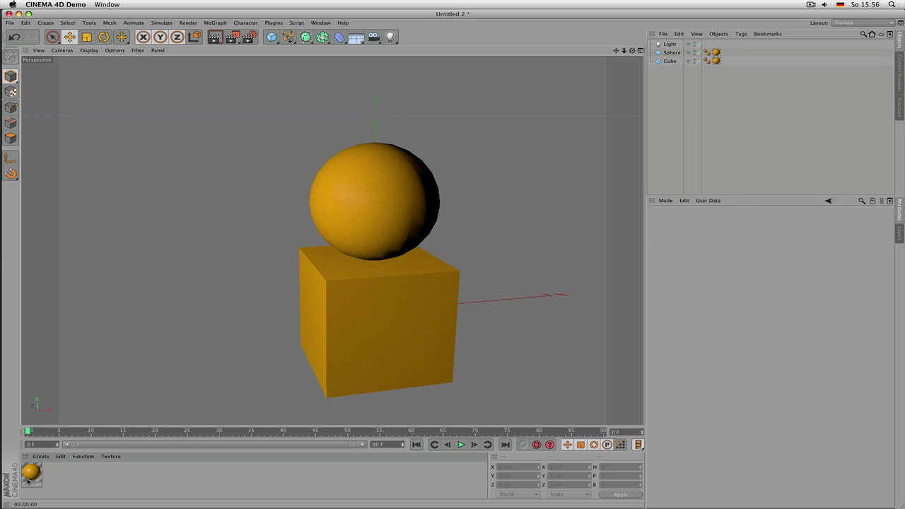
{"action": "left_click", "coordinate": [31, 475]}
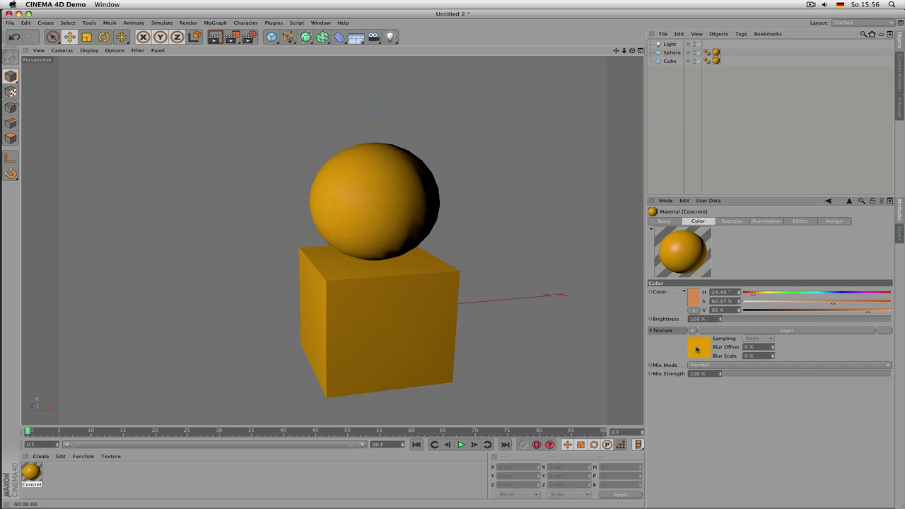
{"action": "left_click", "coordinate": [728, 221]}
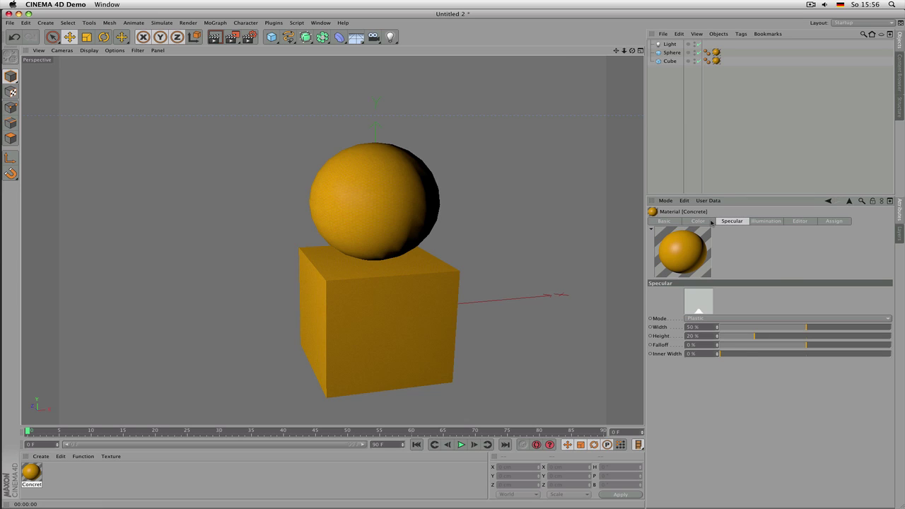
{"action": "left_click", "coordinate": [711, 221]}
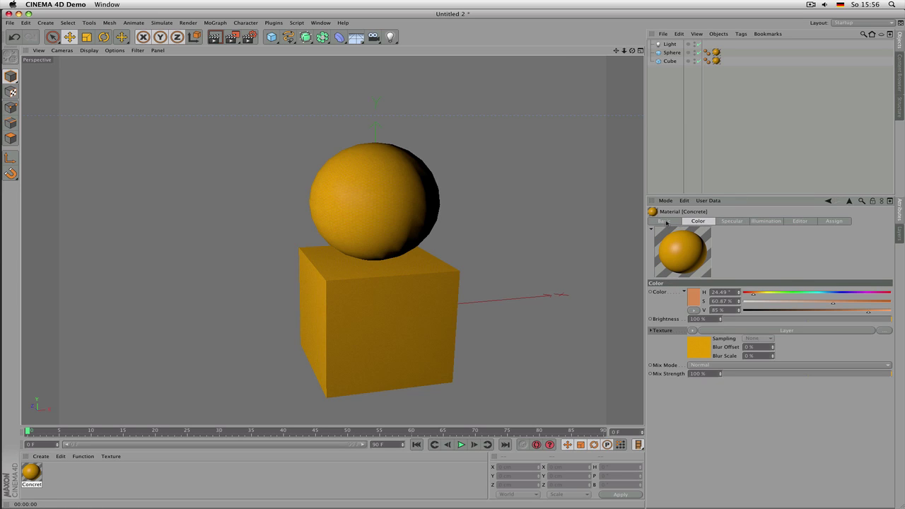
{"action": "left_click", "coordinate": [666, 223]}
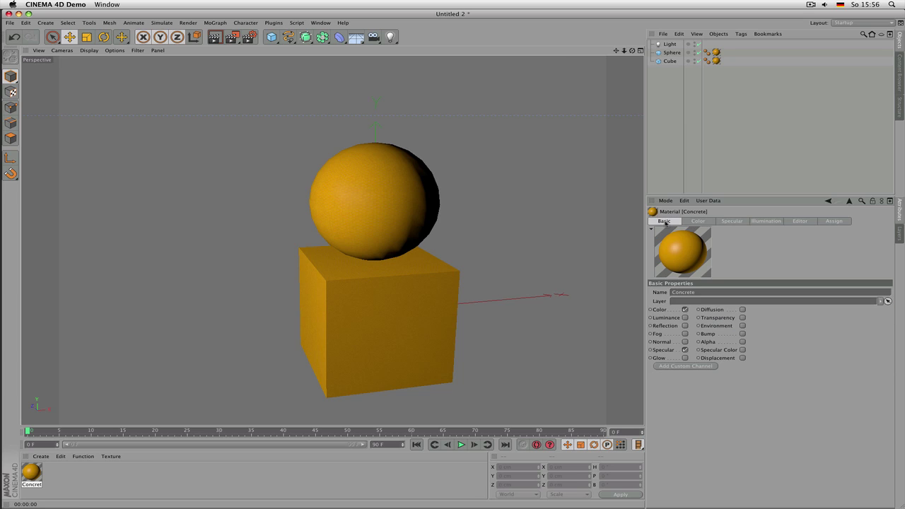
Enable Concrete's Luminance channel and drag the Color channel's Layer texture into it
{"action": "left_click", "coordinate": [684, 317]}
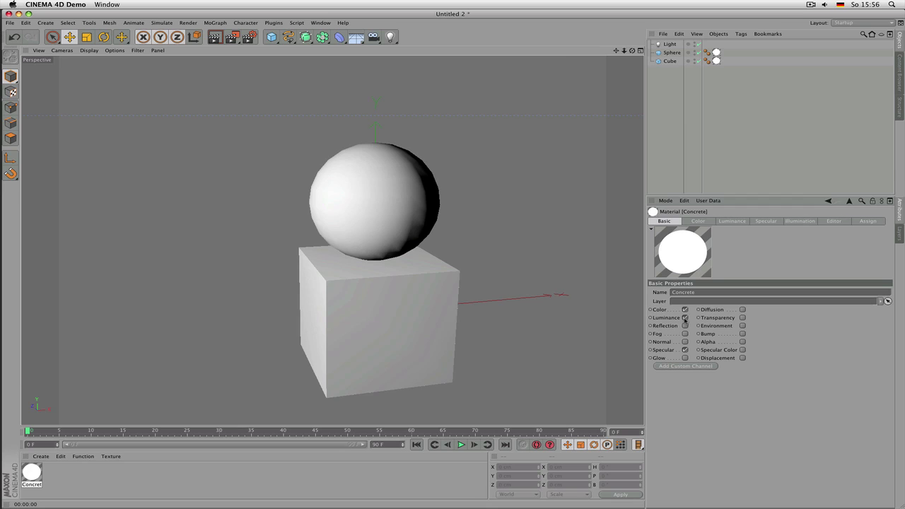
{"action": "left_click", "coordinate": [696, 221]}
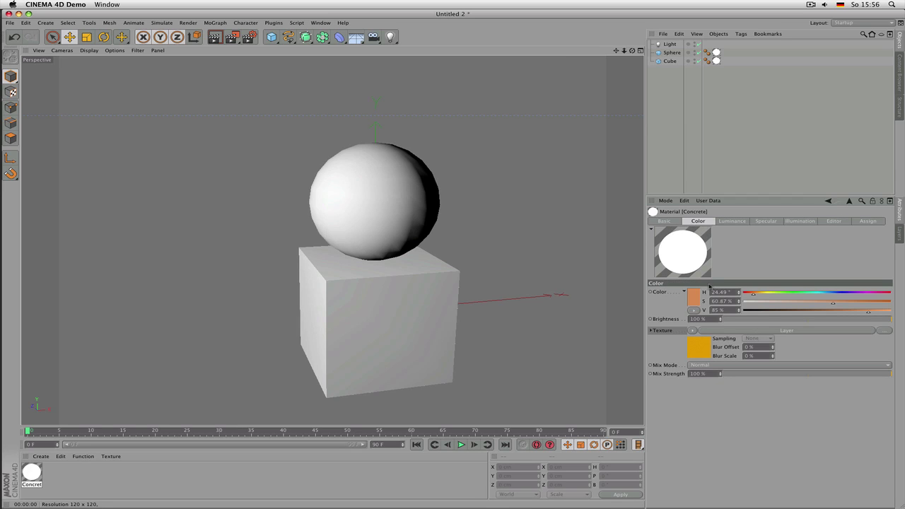
{"action": "left_click", "coordinate": [758, 333]}
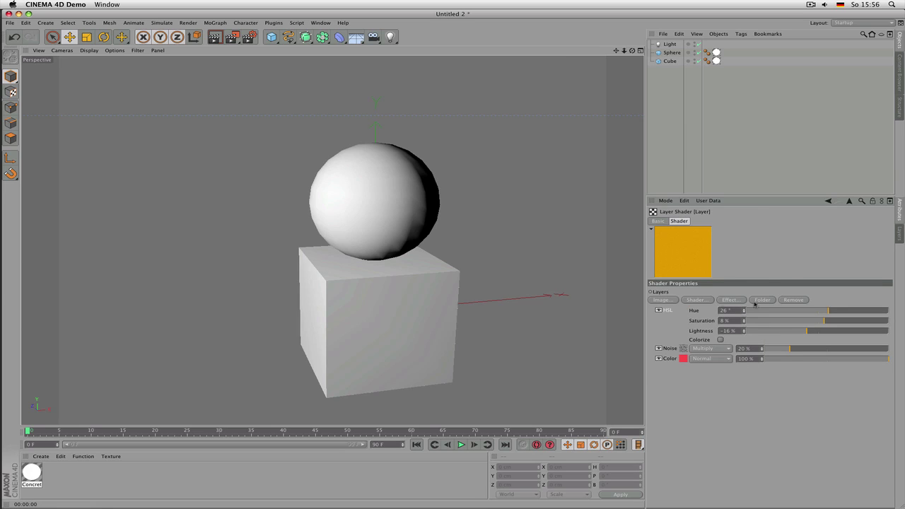
{"action": "left_click", "coordinate": [848, 203]}
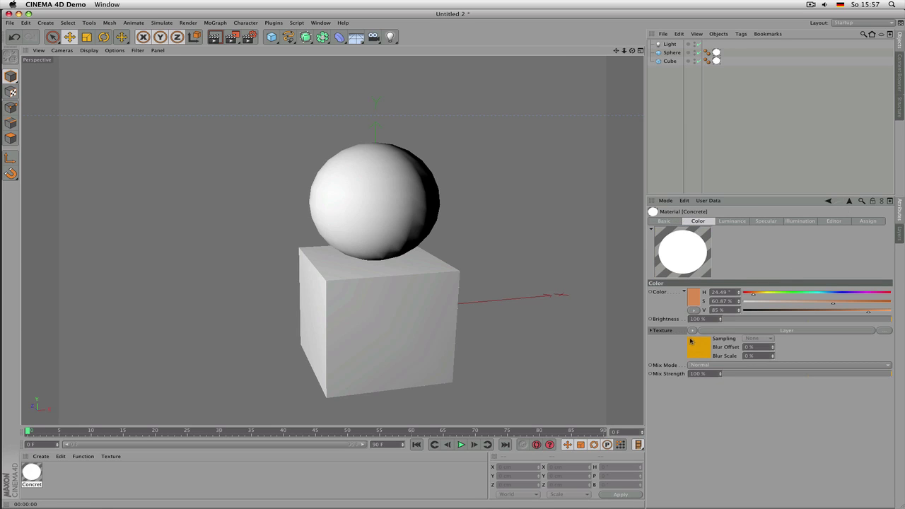
{"action": "left_click", "coordinate": [726, 225]}
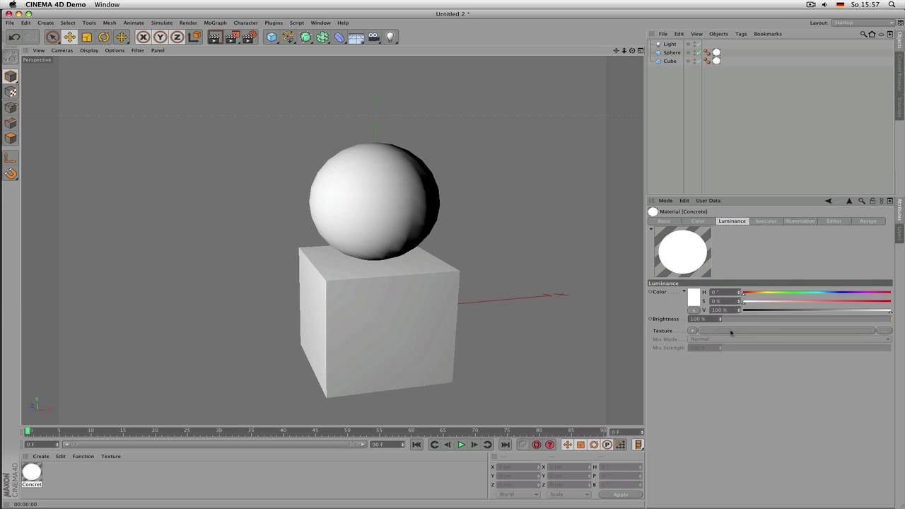
{"action": "left_click", "coordinate": [699, 222]}
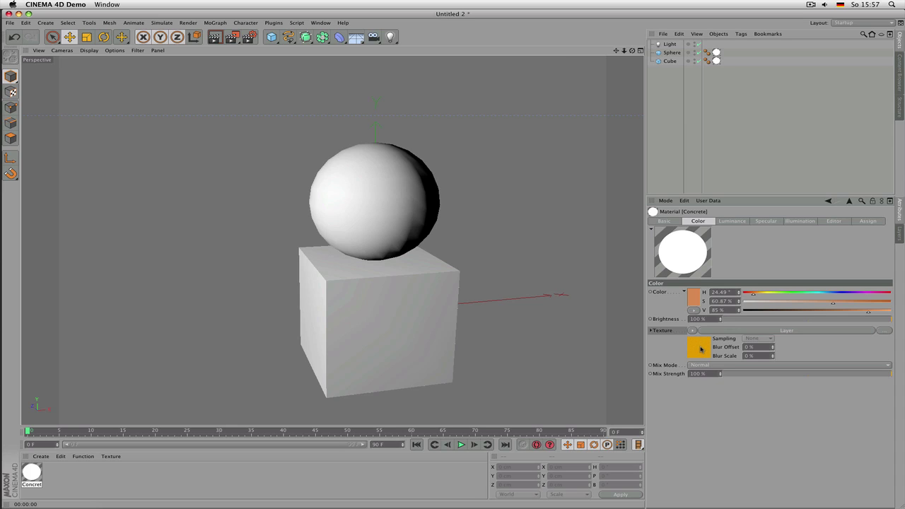
{"action": "left_click_drag", "start_coordinate": [700, 348], "coordinate": [710, 331]}
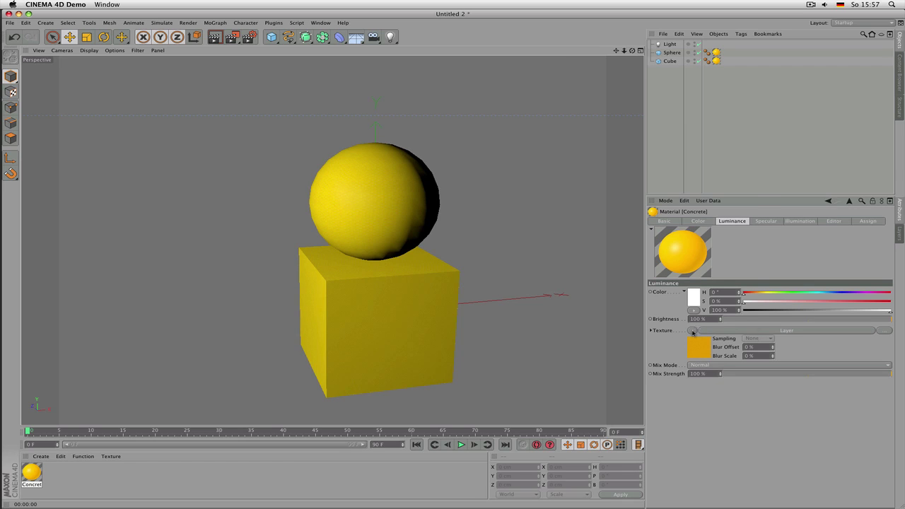
Clear the Layer texture from Concrete's Luminance channel, leaving Luminance empty
{"action": "left_click", "coordinate": [693, 331]}
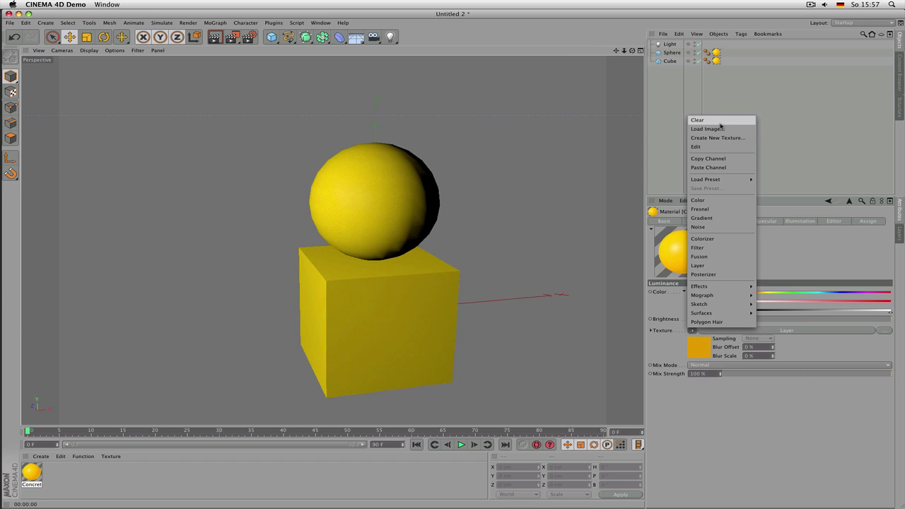
{"action": "left_click", "coordinate": [721, 125]}
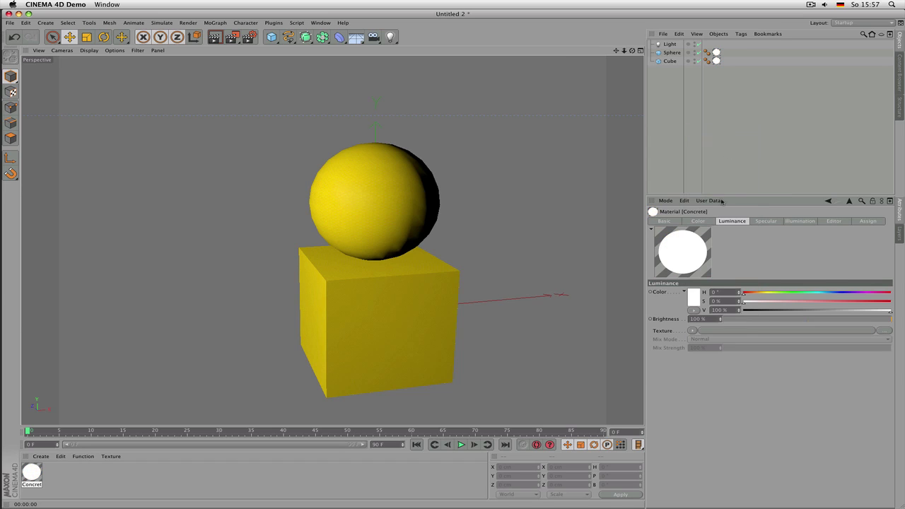
{"action": "left_click", "coordinate": [712, 223]}
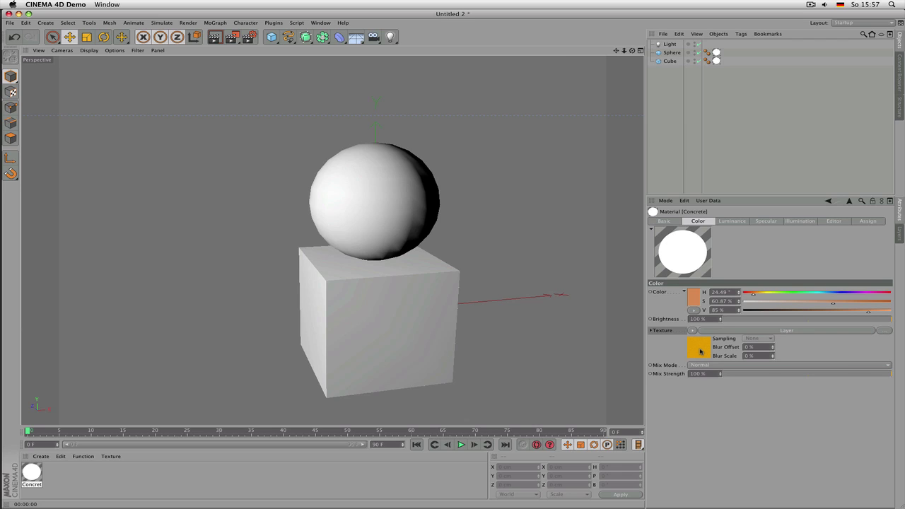
{"action": "left_click", "coordinate": [733, 221]}
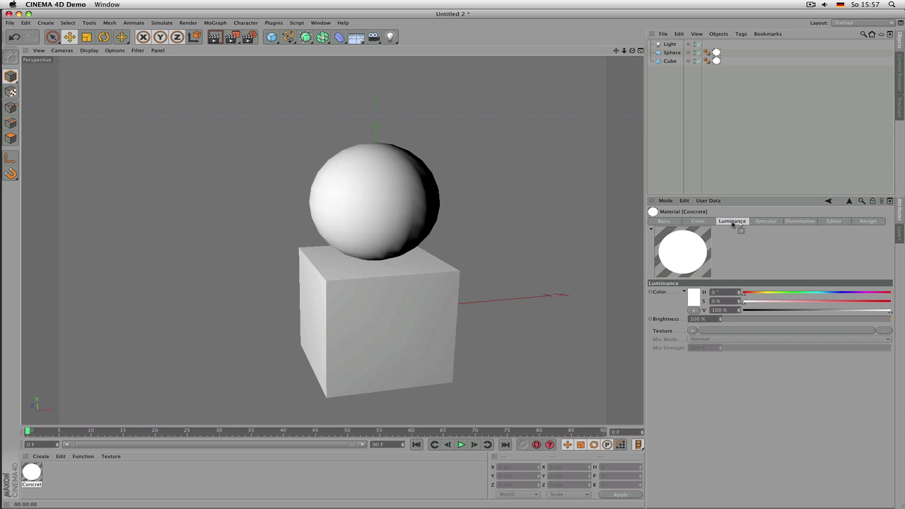
{"action": "left_click", "coordinate": [712, 333]}
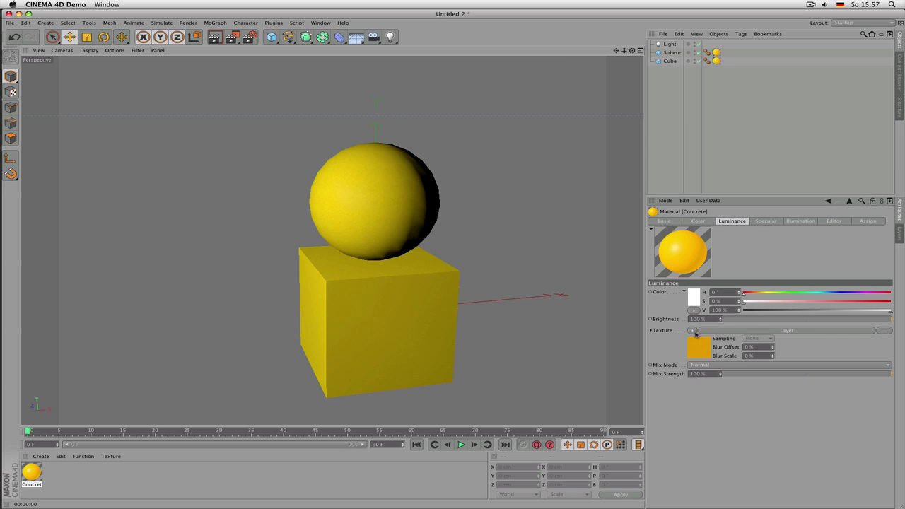
{"action": "left_click", "coordinate": [693, 331]}
{"action": "left_click", "coordinate": [709, 121]}
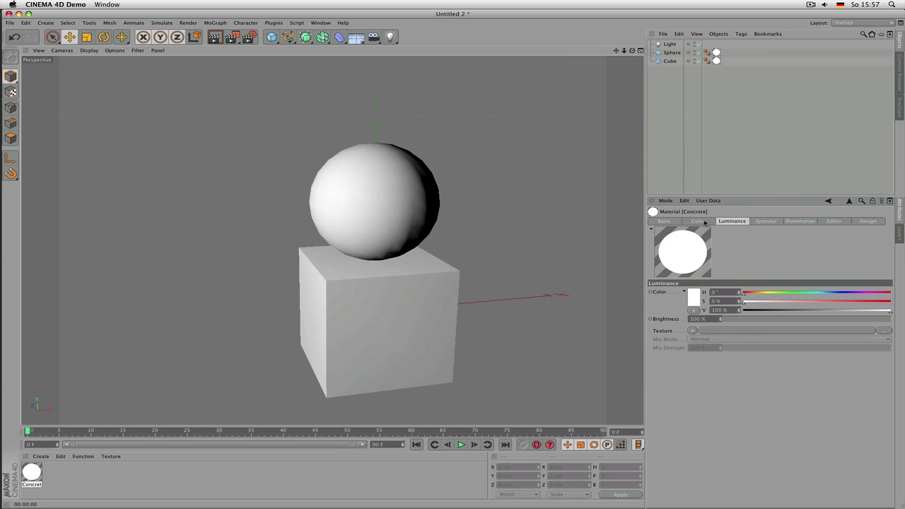
{"action": "left_click", "coordinate": [707, 221]}
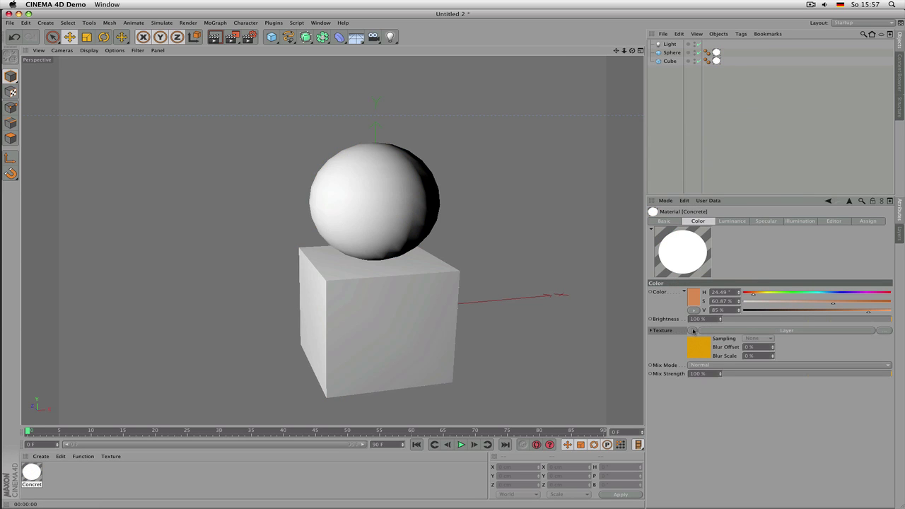
Inspect the Noise layer inside the Color channel's Layer shader
{"action": "left_click", "coordinate": [724, 331]}
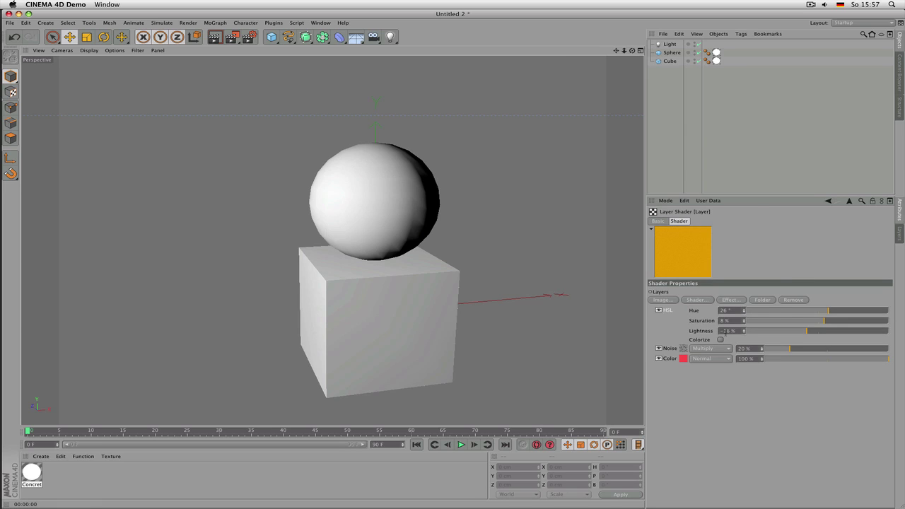
{"action": "left_click", "coordinate": [670, 349]}
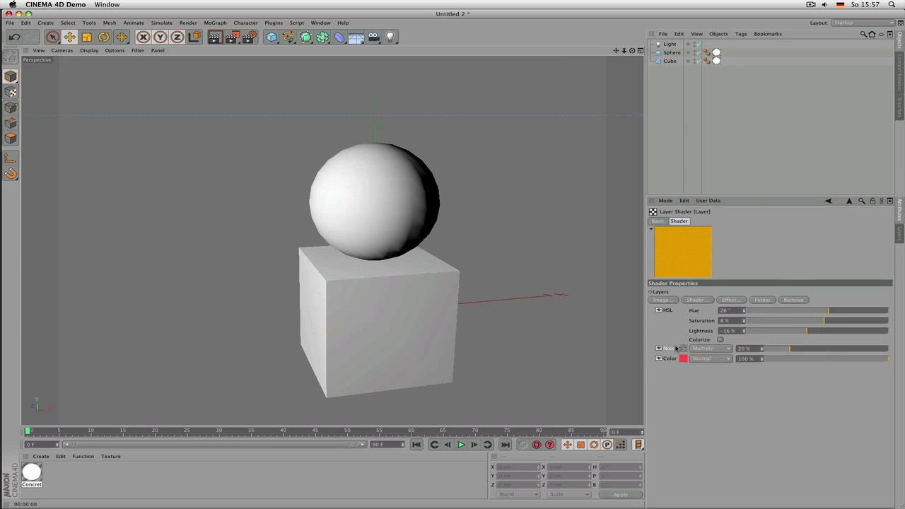
{"action": "left_click", "coordinate": [850, 201]}
{"action": "left_click", "coordinate": [693, 330]}
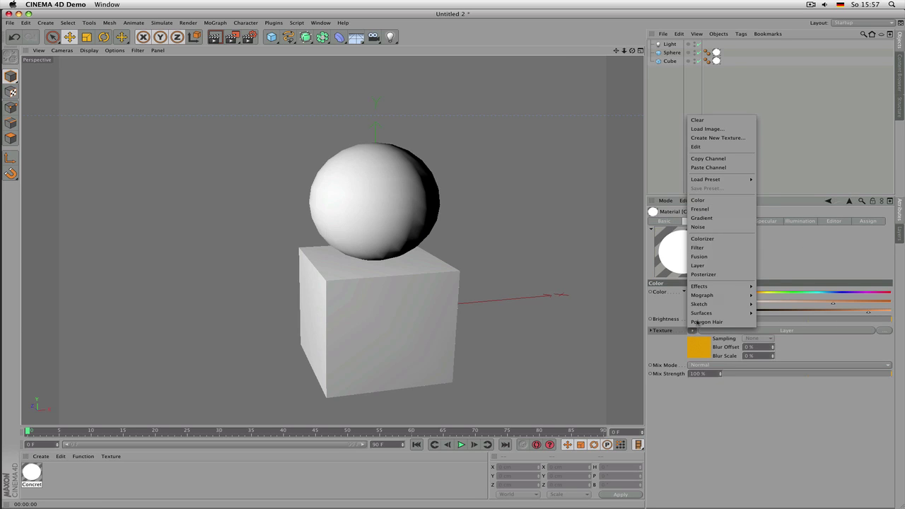
Try a Fusion shader as Concrete's Color texture, then clear the Color texture entirely
{"action": "left_click", "coordinate": [711, 259]}
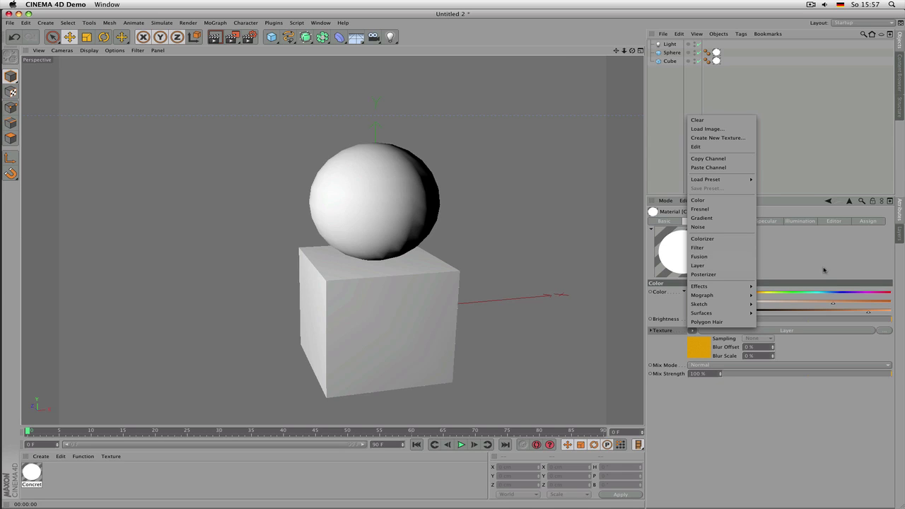
{"action": "left_click", "coordinate": [695, 331]}
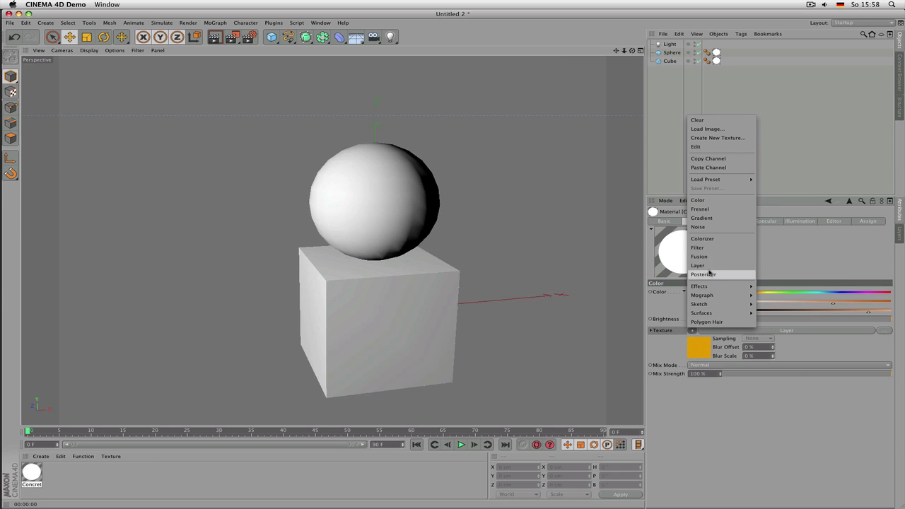
{"action": "left_click", "coordinate": [709, 257]}
{"action": "left_click", "coordinate": [761, 330]}
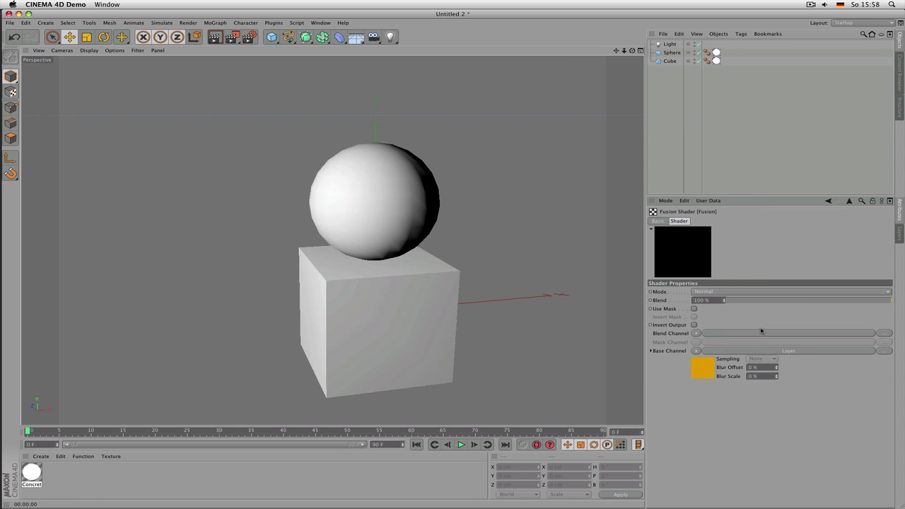
{"action": "left_click", "coordinate": [849, 204]}
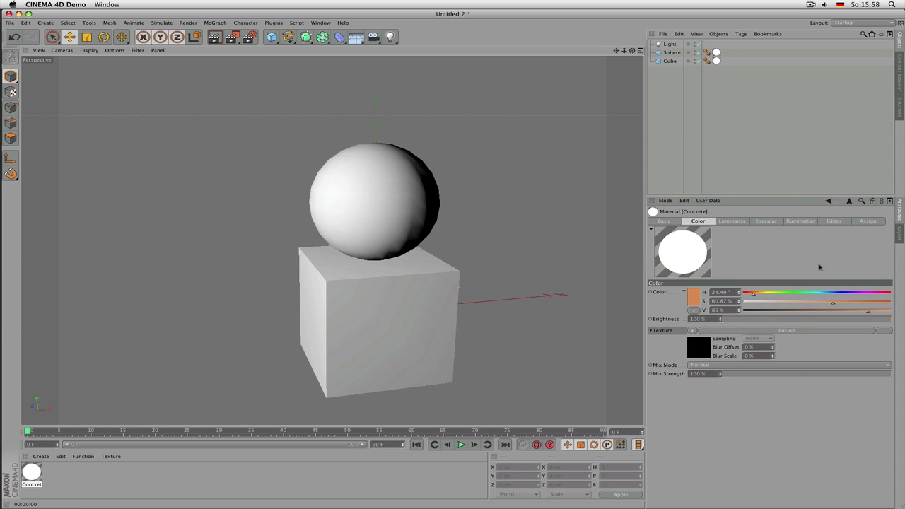
{"action": "left_click", "coordinate": [694, 331]}
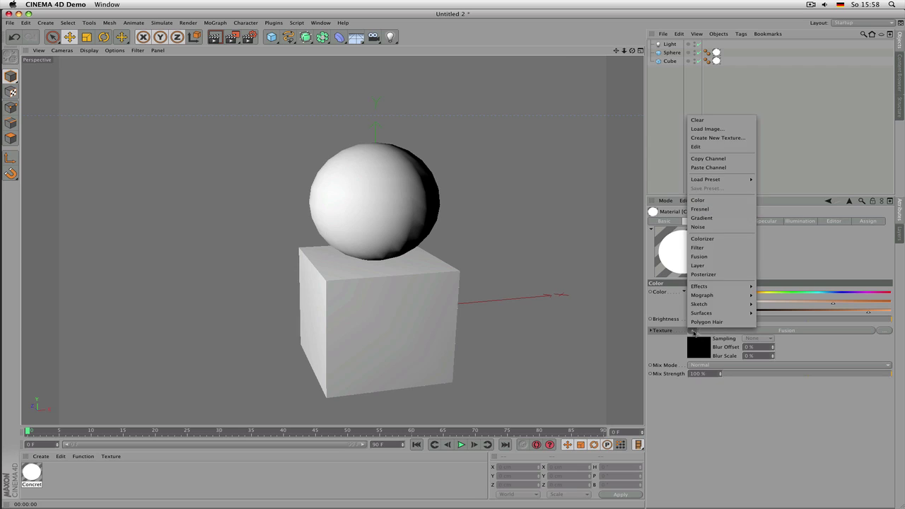
{"action": "left_click", "coordinate": [723, 124]}
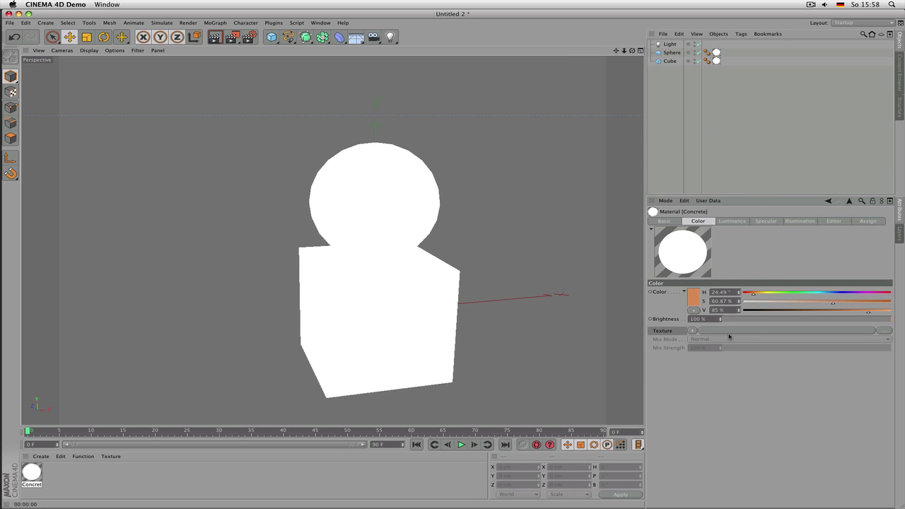
Switch off Concrete's Luminance channel so the objects show its plain orange colour
{"action": "left_click", "coordinate": [668, 222]}
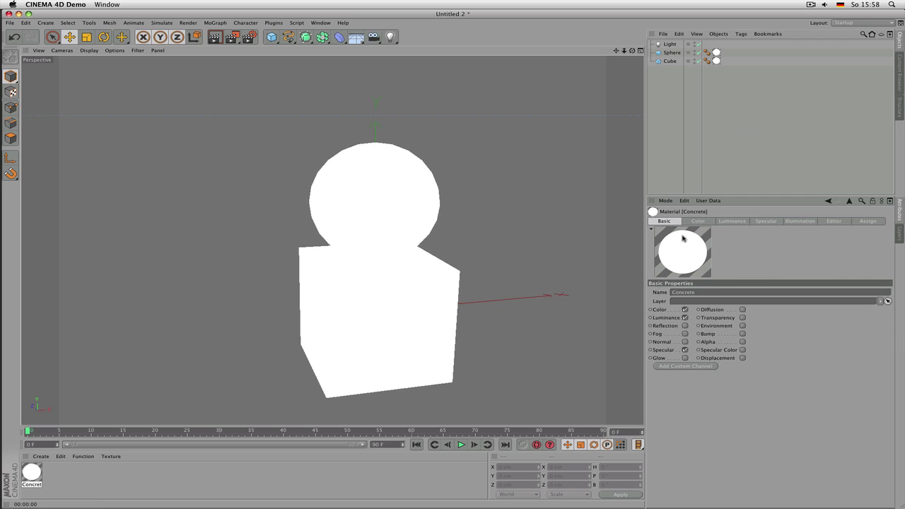
{"action": "left_click", "coordinate": [675, 319]}
{"action": "left_click", "coordinate": [684, 317]}
{"action": "left_click", "coordinate": [685, 318]}
{"action": "left_click", "coordinate": [685, 318]}
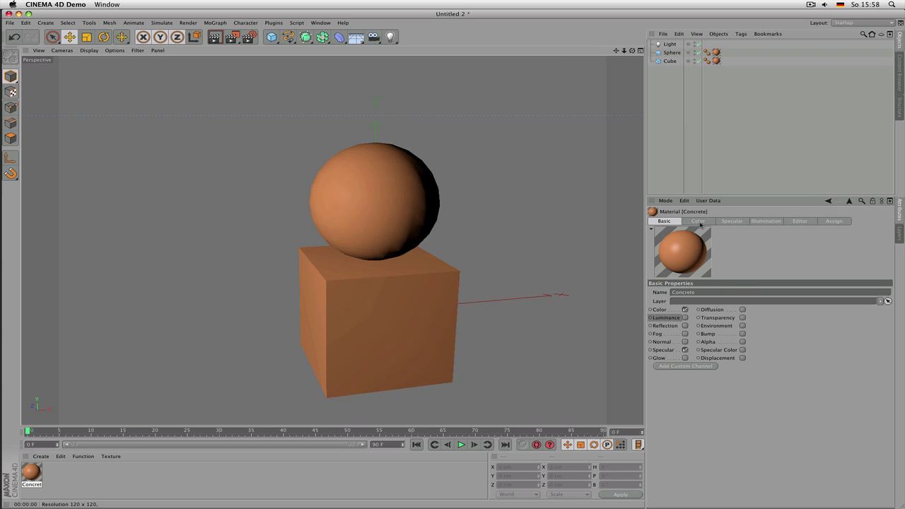
{"action": "left_click", "coordinate": [698, 221]}
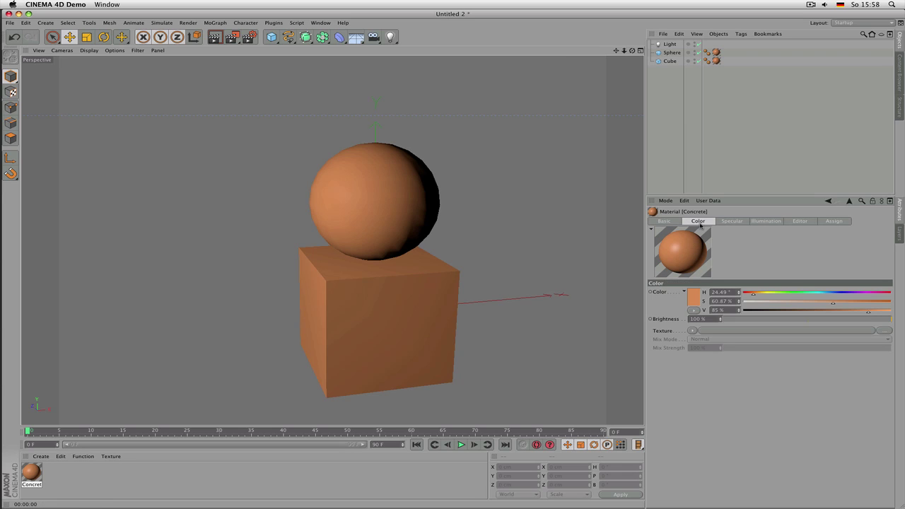
{"action": "left_click", "coordinate": [678, 332]}
{"action": "left_click", "coordinate": [693, 331]}
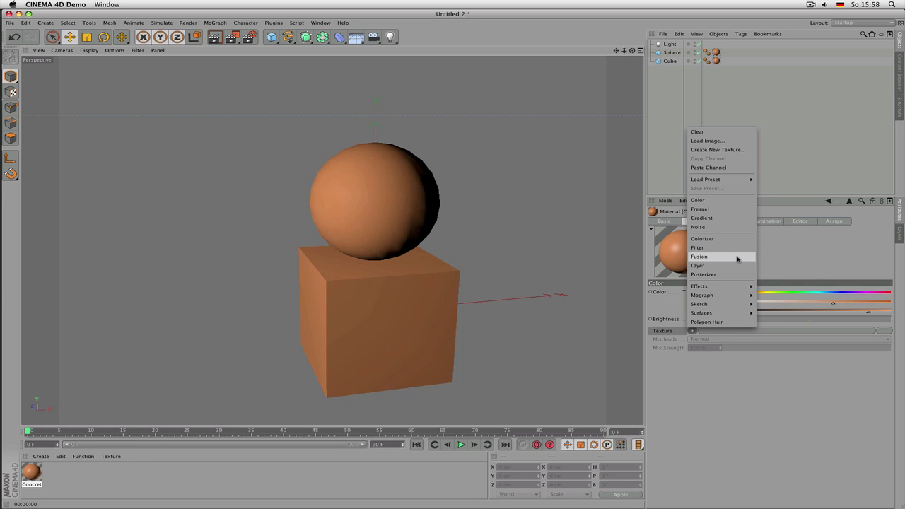
Load a Fusion shader as Concrete's Color texture, turning the sphere and cube black
{"action": "left_click", "coordinate": [738, 258]}
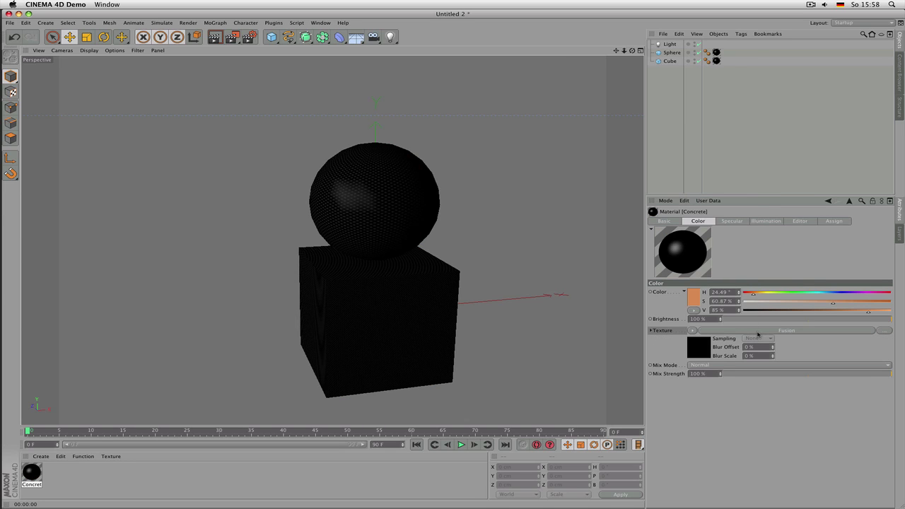
{"action": "left_click", "coordinate": [799, 331]}
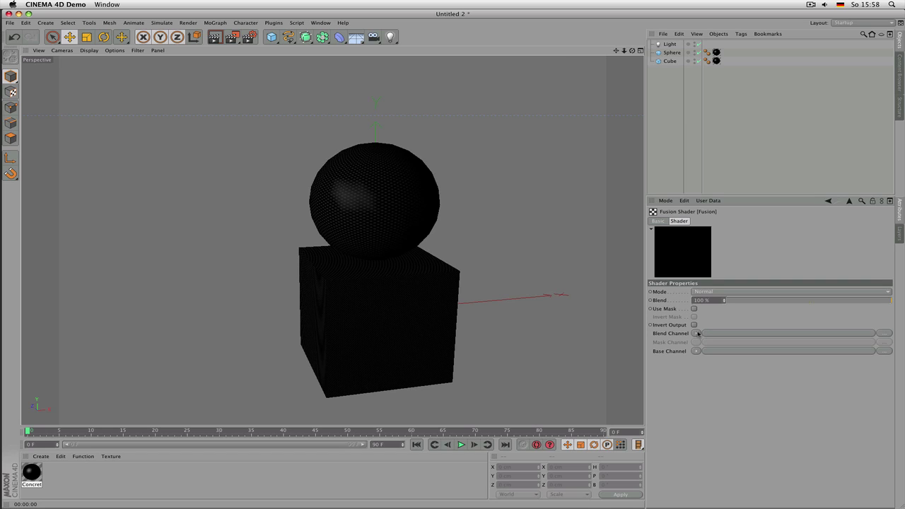
{"action": "left_click", "coordinate": [700, 336]}
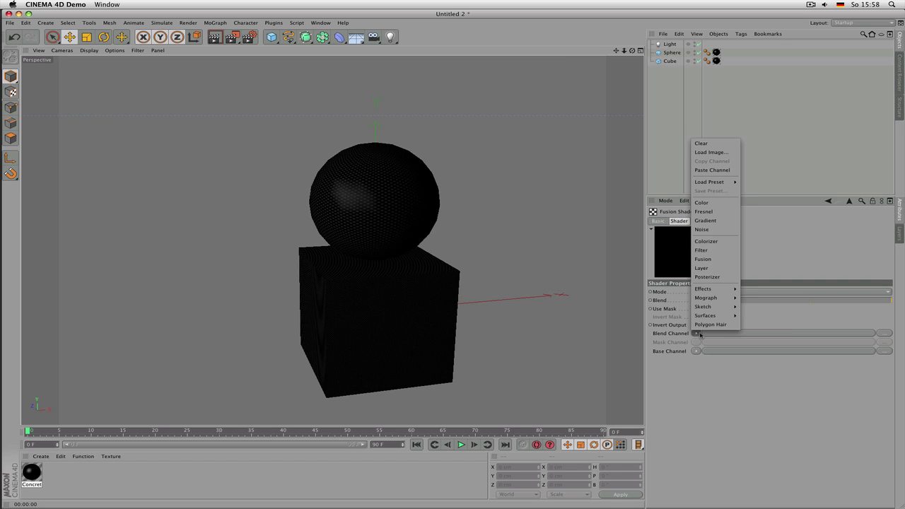
Put a green Color shader (H 102°, S 71%) in the Fusion blend channel
{"action": "left_click", "coordinate": [716, 205]}
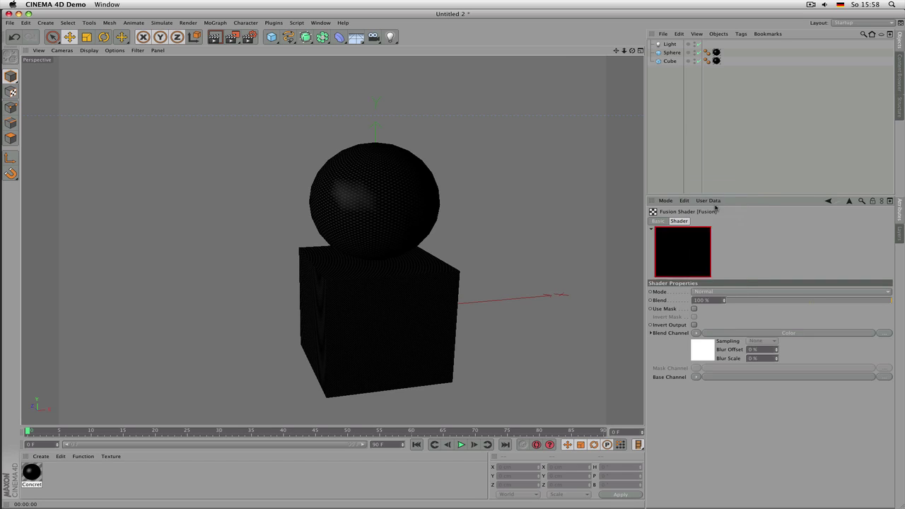
{"action": "left_click", "coordinate": [734, 336]}
{"action": "left_click_drag", "start_coordinate": [755, 296], "coordinate": [783, 295]}
{"action": "left_click", "coordinate": [848, 304]}
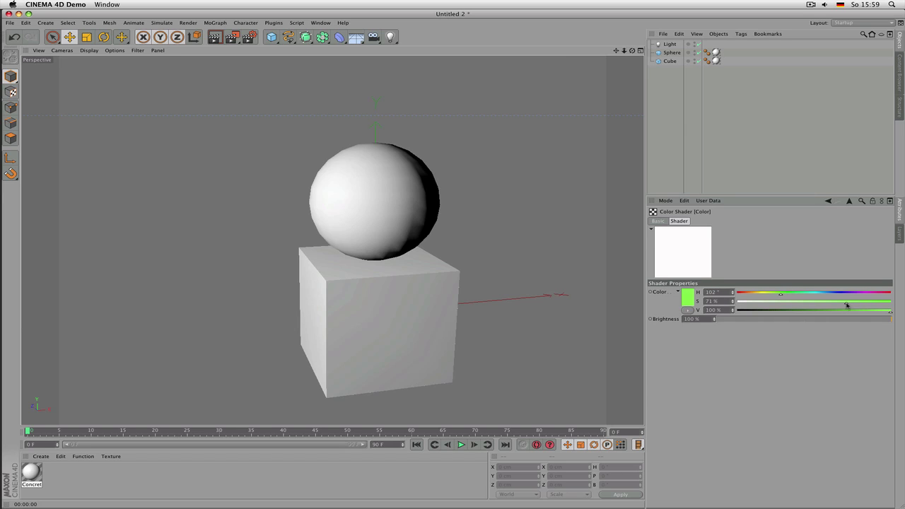
{"action": "left_click", "coordinate": [850, 203]}
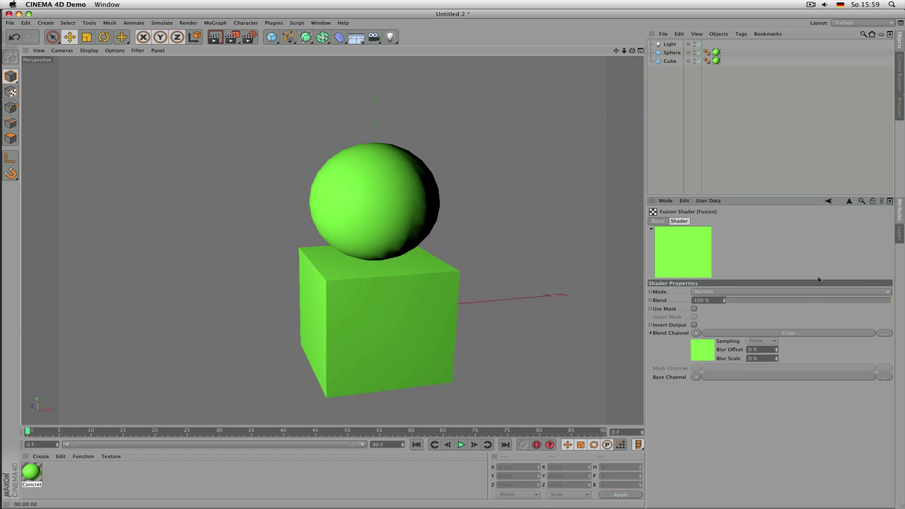
Put a pale yellow Color shader (H 53°, S 52%) in the Fusion base channel
{"action": "left_click", "coordinate": [696, 377]}
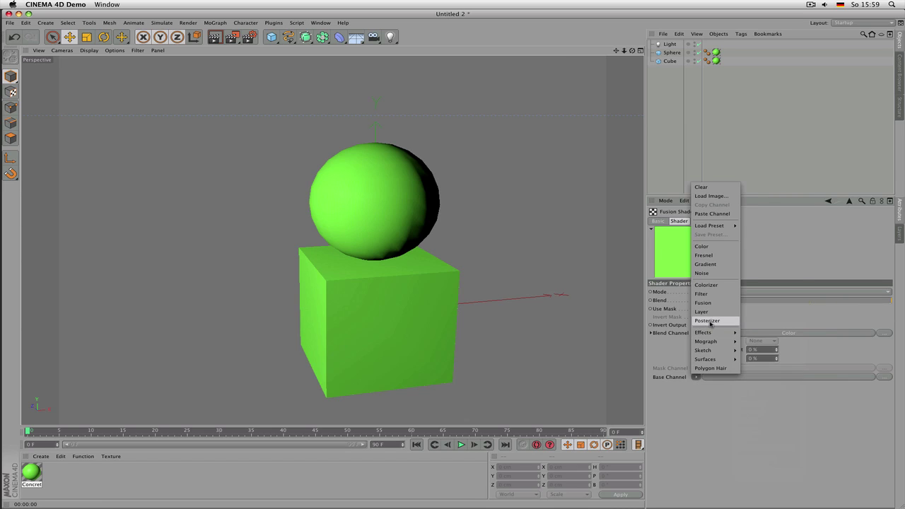
{"action": "left_click", "coordinate": [710, 247]}
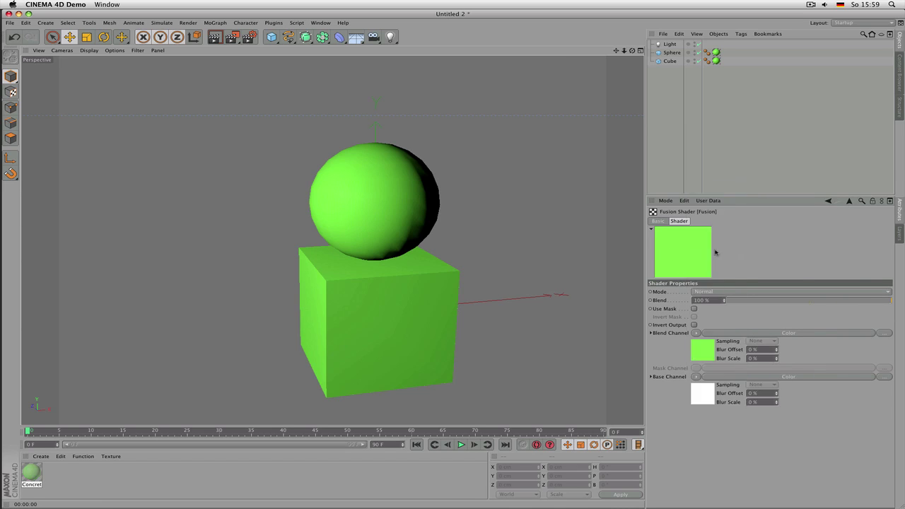
{"action": "left_click", "coordinate": [742, 377]}
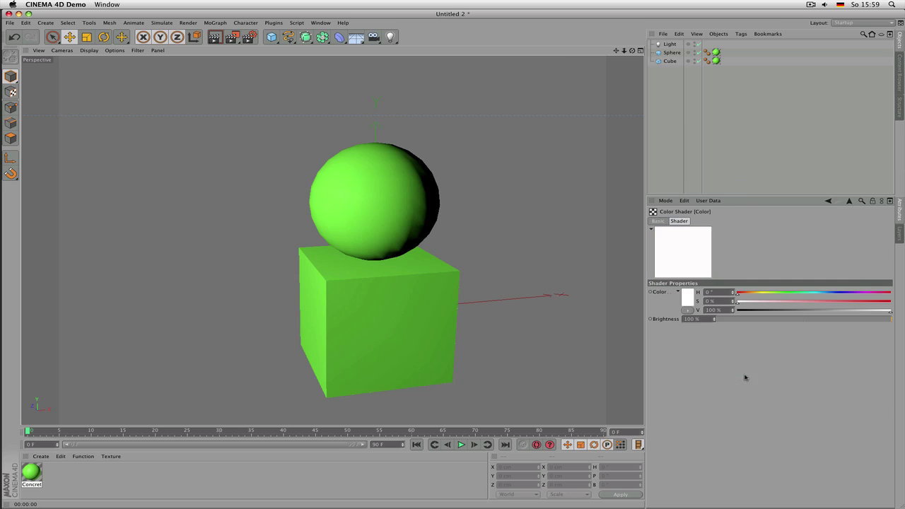
{"action": "left_click", "coordinate": [760, 293]}
{"action": "left_click", "coordinate": [818, 304]}
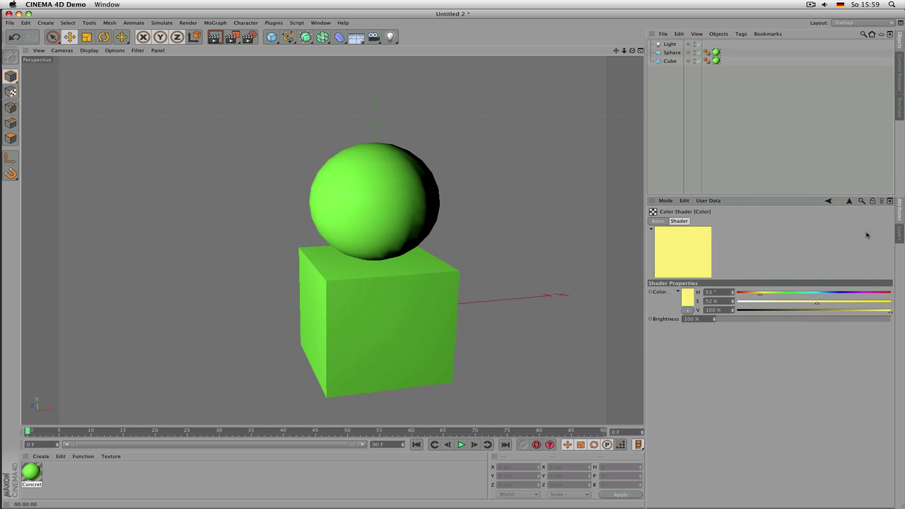
{"action": "left_click", "coordinate": [851, 202]}
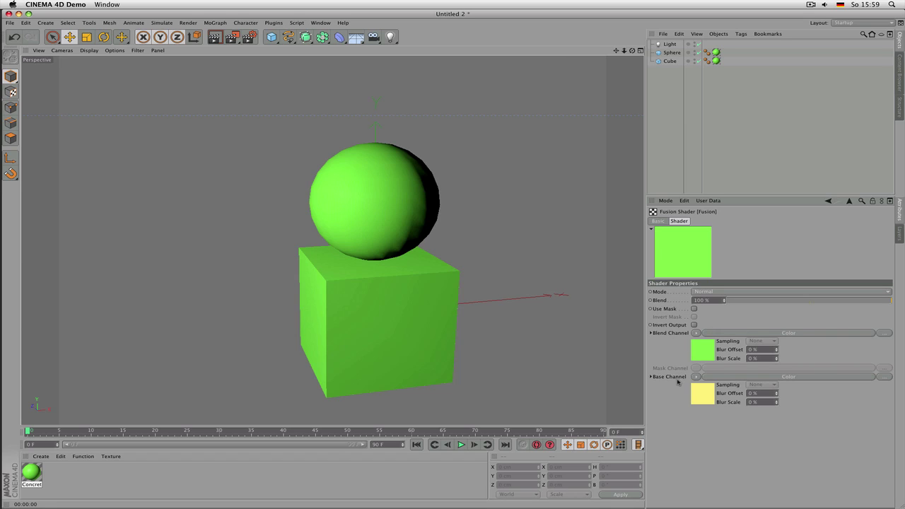
Render the view, leave Invert Output off, and enable Use Mask on the Fusion shader
{"action": "key", "text": "ctrl+r"}
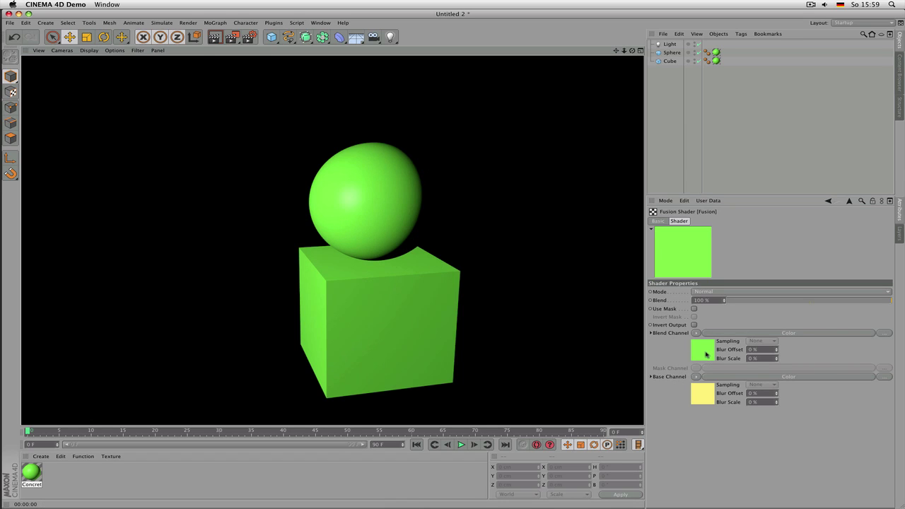
{"action": "left_click", "coordinate": [694, 326]}
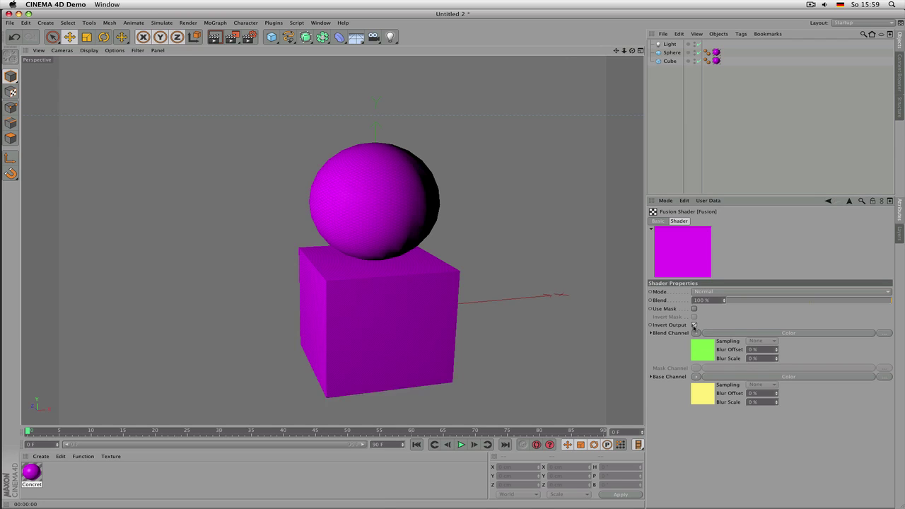
{"action": "left_click", "coordinate": [694, 325]}
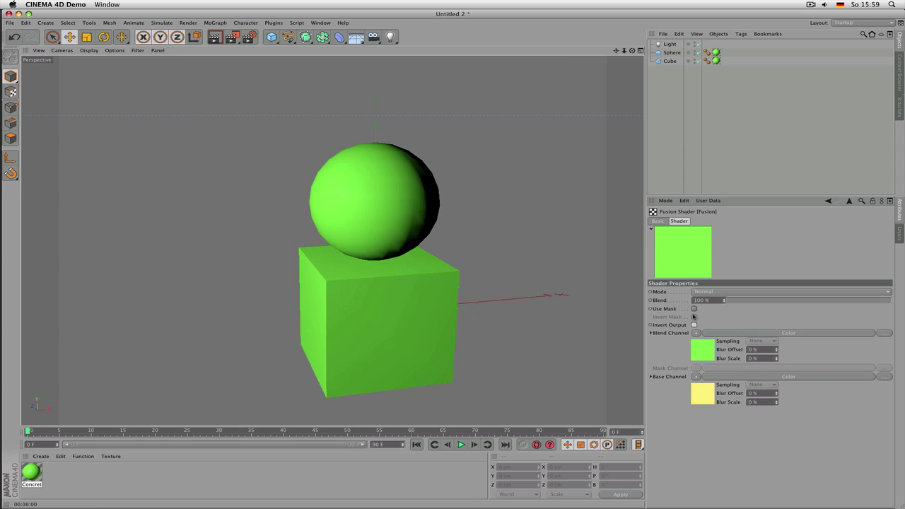
{"action": "left_click", "coordinate": [693, 309]}
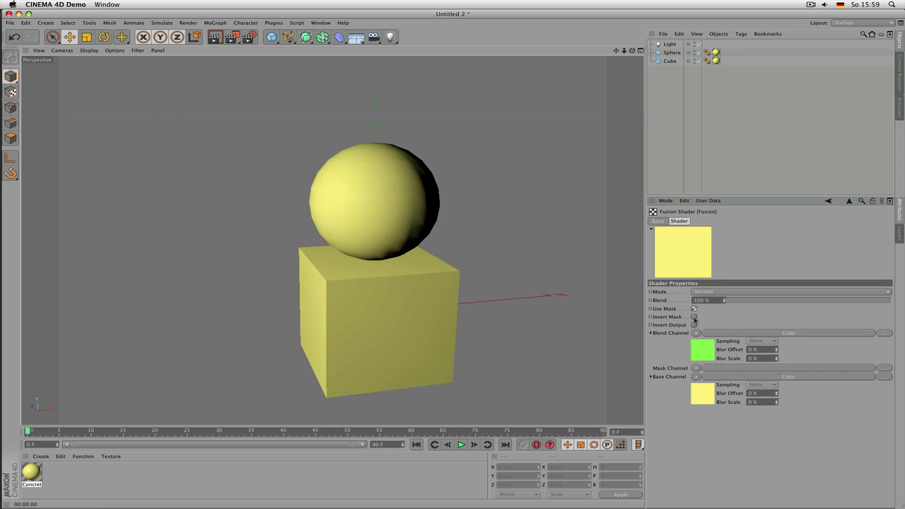
Use a Noise shader as the Fusion mask with Invert Mask checked, mottling objects green and yellow
{"action": "left_click", "coordinate": [697, 368]}
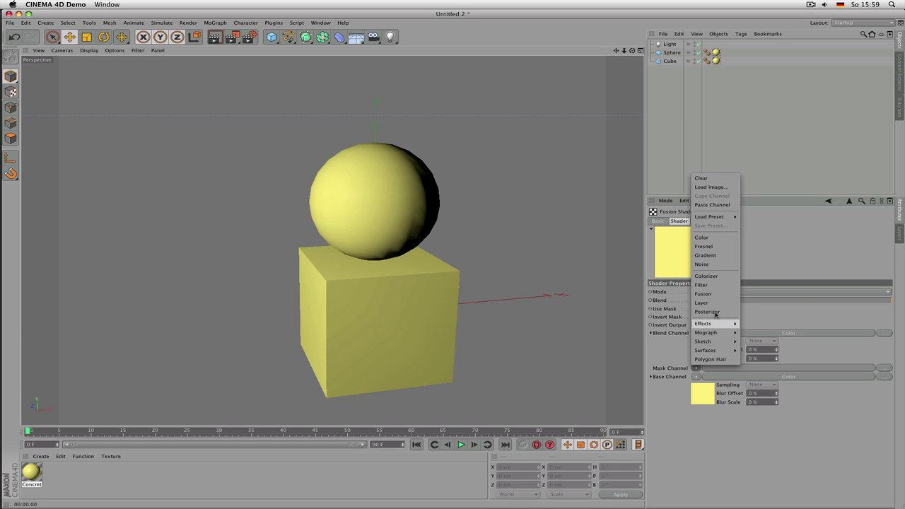
{"action": "left_click", "coordinate": [725, 264]}
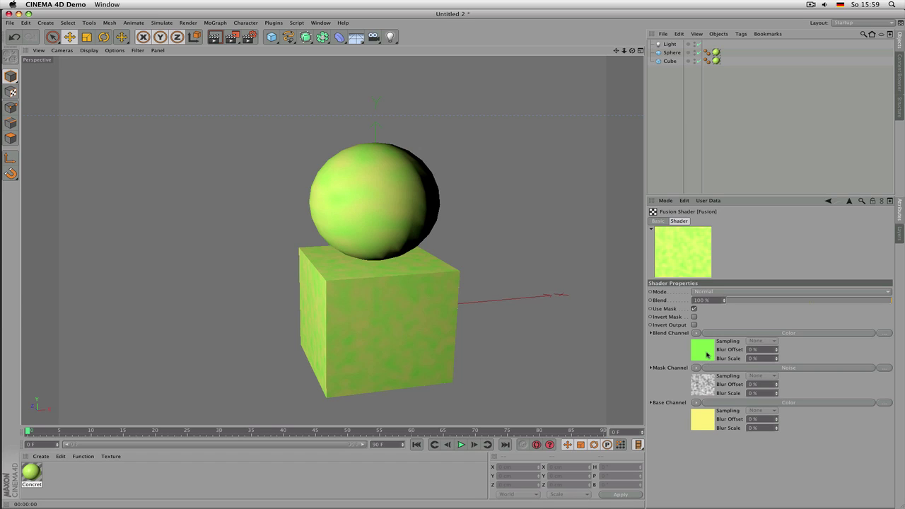
{"action": "left_click", "coordinate": [694, 317]}
{"action": "left_click", "coordinate": [694, 317]}
{"action": "left_click", "coordinate": [693, 317]}
{"action": "left_click", "coordinate": [693, 316]}
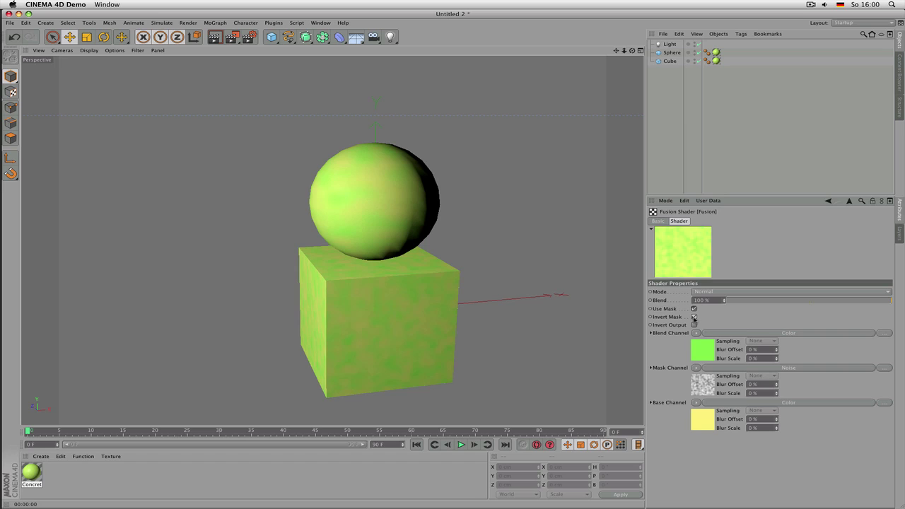
{"action": "left_click", "coordinate": [694, 317]}
{"action": "left_click", "coordinate": [694, 317]}
{"action": "left_click", "coordinate": [694, 317]}
Set the Noise mask's Low Clip to 34% and High Clip to 65%, then render
{"action": "left_click", "coordinate": [759, 370]}
{"action": "left_click", "coordinate": [794, 437]}
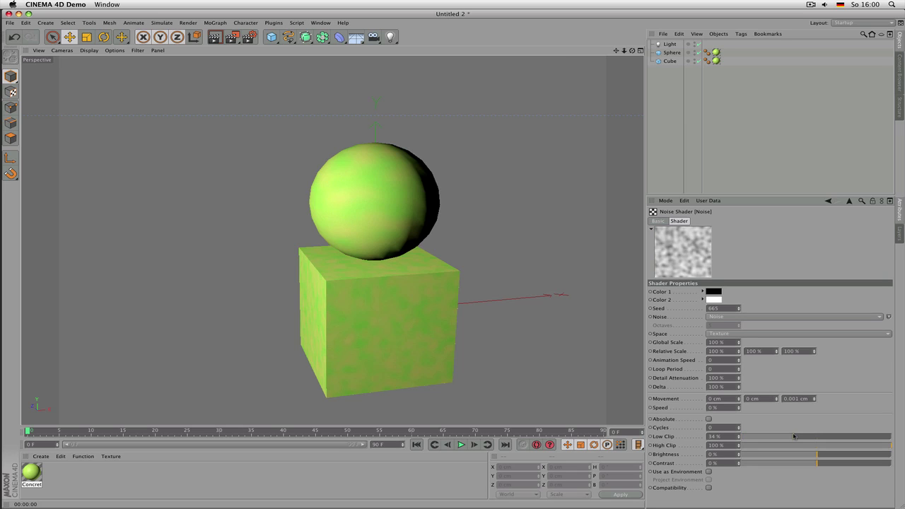
{"action": "left_click", "coordinate": [839, 444]}
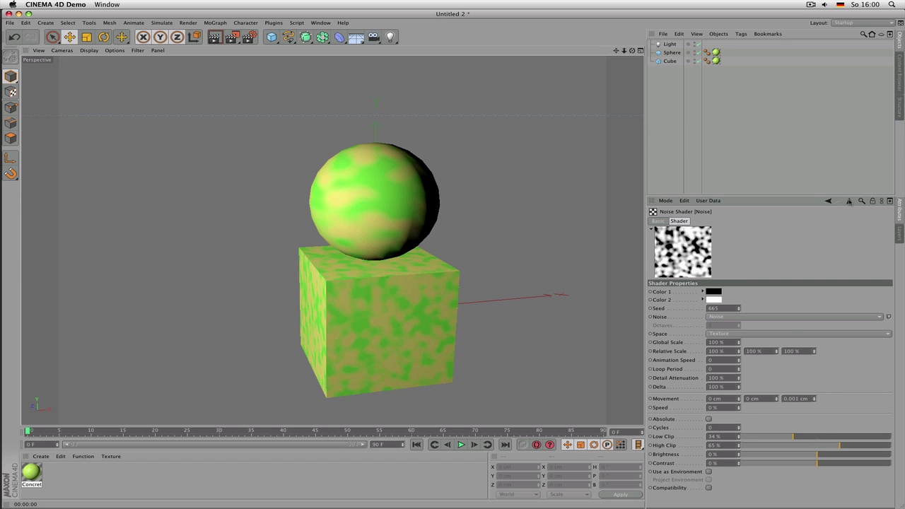
{"action": "left_click", "coordinate": [849, 201]}
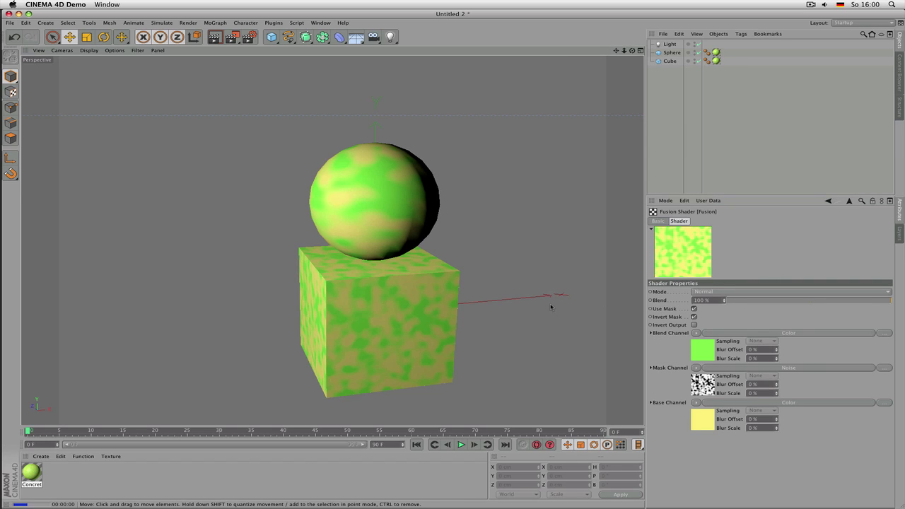
{"action": "key", "text": "ctrl+r"}
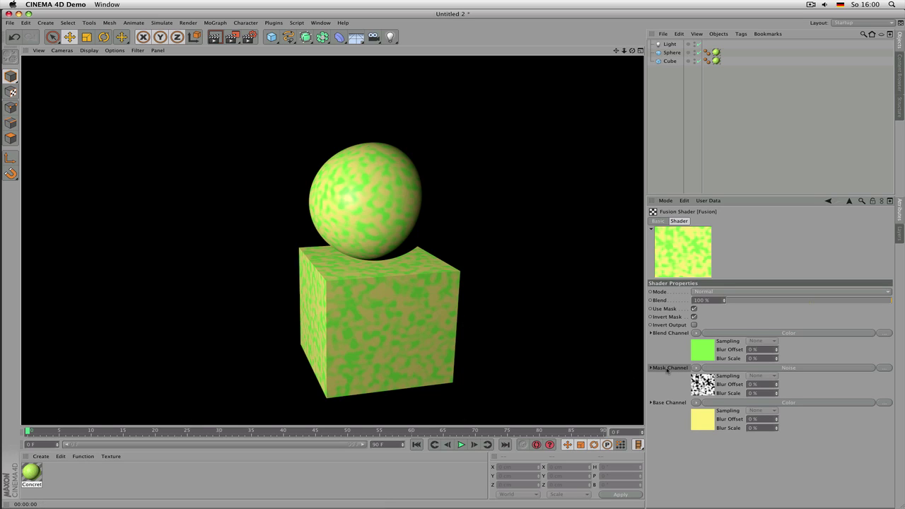
Raise the Noise mask's Global Scale to 500% and re-render the Fusion blend
{"action": "left_click", "coordinate": [739, 368]}
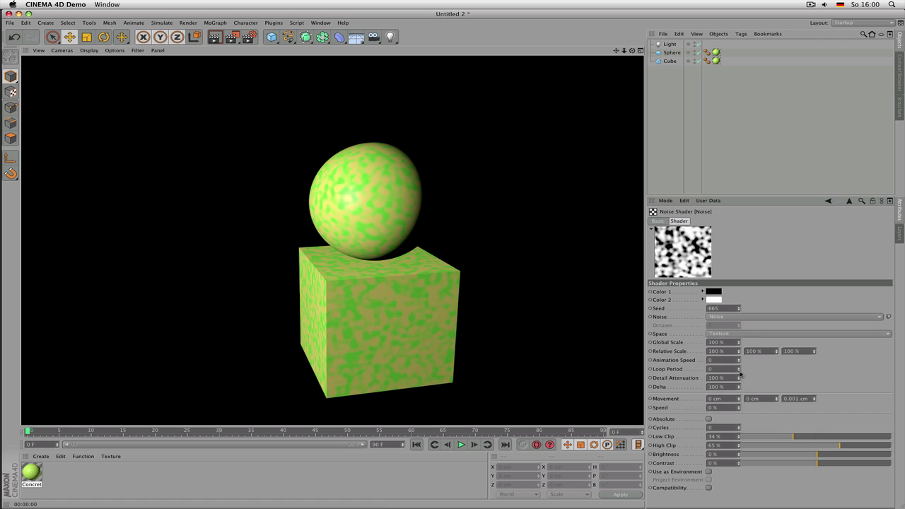
{"action": "double_click", "coordinate": [717, 342]}
{"action": "type", "text": "500"}
{"action": "key", "text": "Return"}
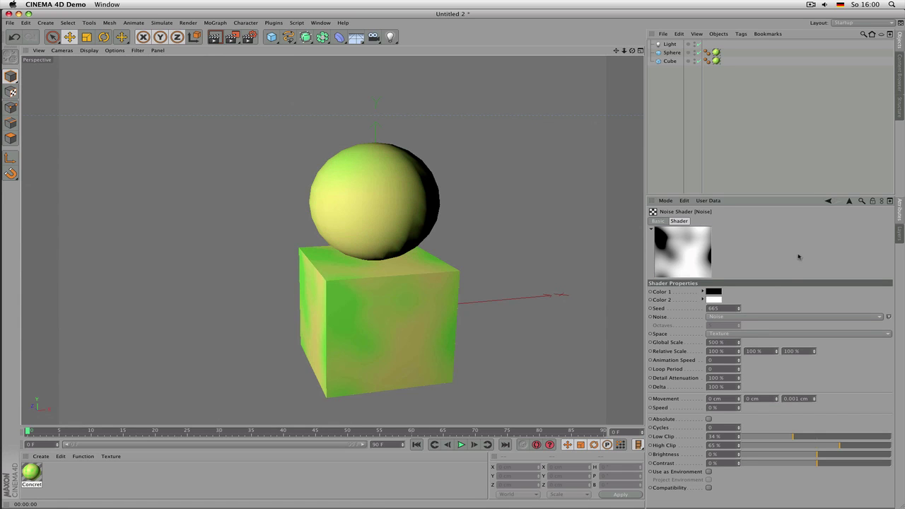
{"action": "left_click", "coordinate": [849, 201]}
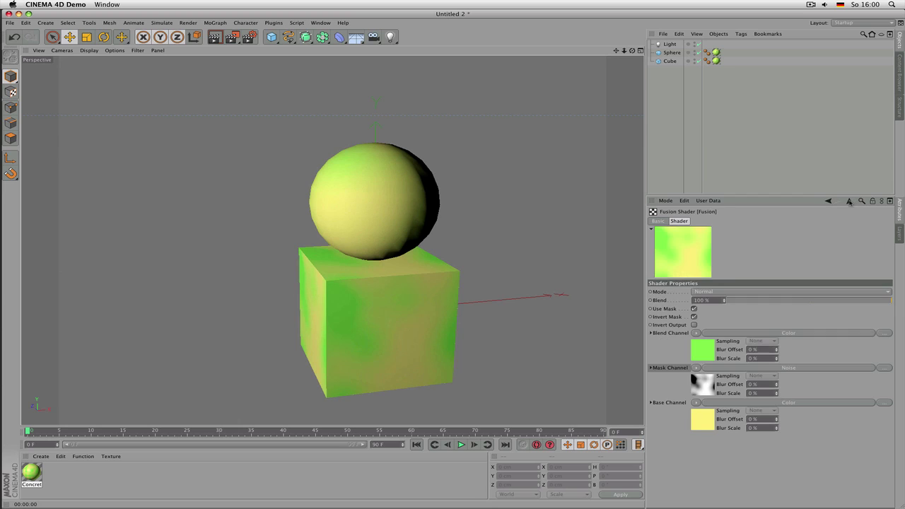
{"action": "key", "text": "ctrl+r"}
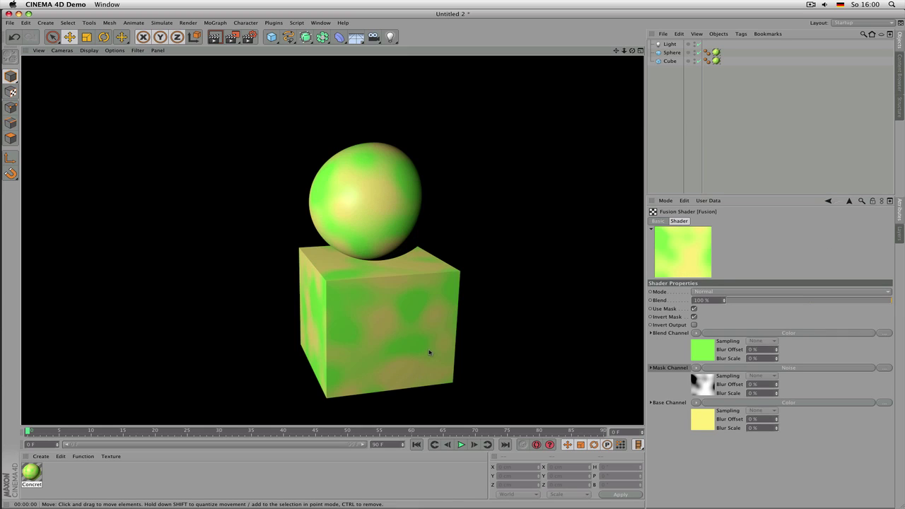
Load a Noise shader into the Fusion blend channel, render, and return to the Color page
{"action": "left_click", "coordinate": [697, 333]}
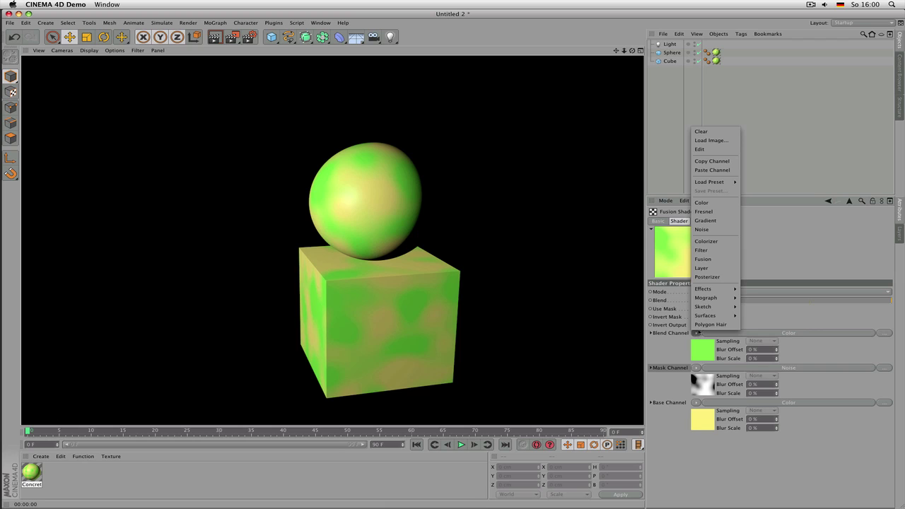
{"action": "left_click", "coordinate": [721, 229]}
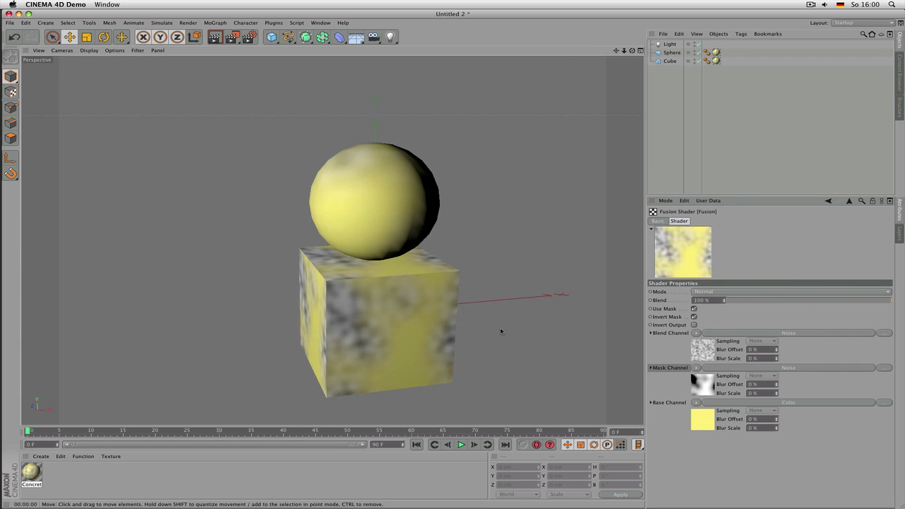
{"action": "key", "text": "ctrl+r"}
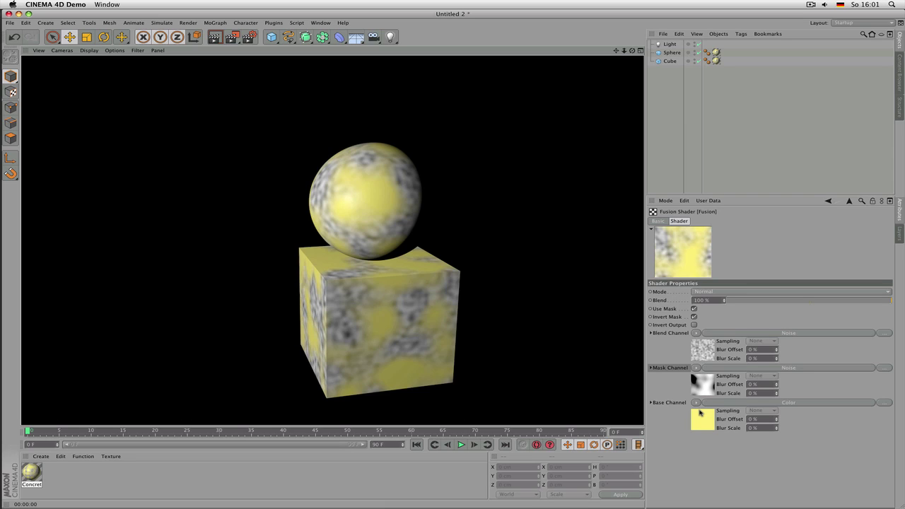
{"action": "left_click", "coordinate": [852, 203]}
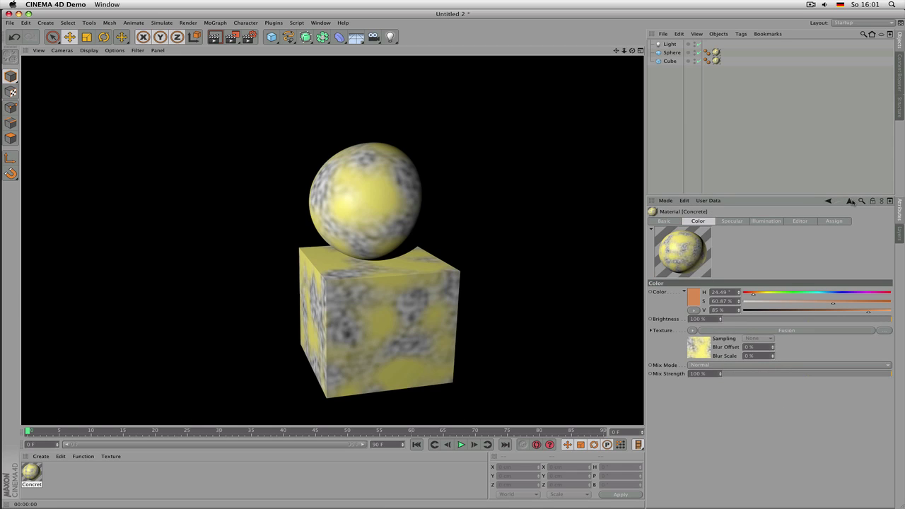
Clear the Fusion texture from Concrete's Color channel and show its channel list
{"action": "left_click", "coordinate": [696, 331]}
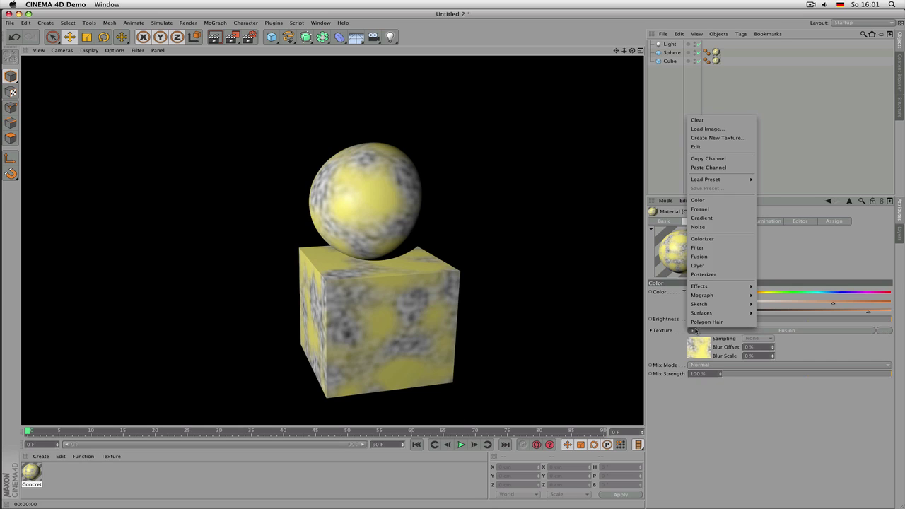
{"action": "left_click", "coordinate": [772, 266]}
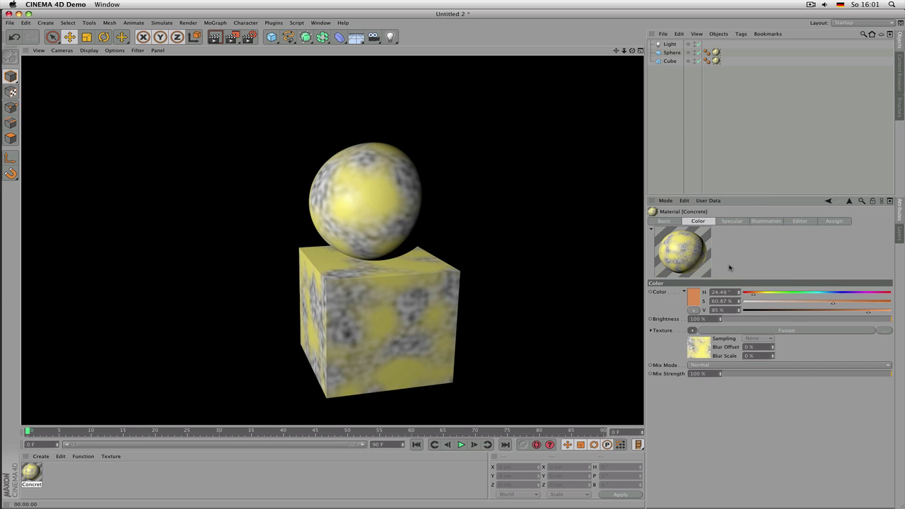
{"action": "left_click", "coordinate": [693, 330]}
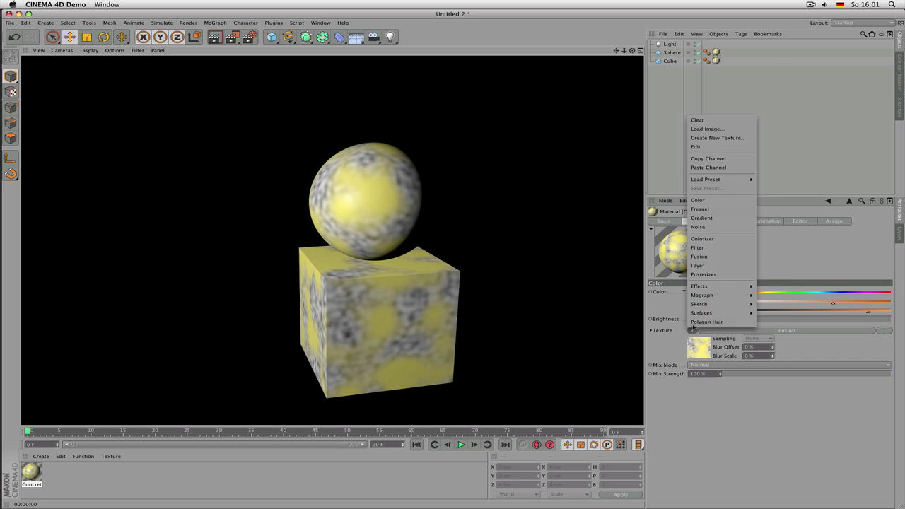
{"action": "left_click", "coordinate": [701, 121]}
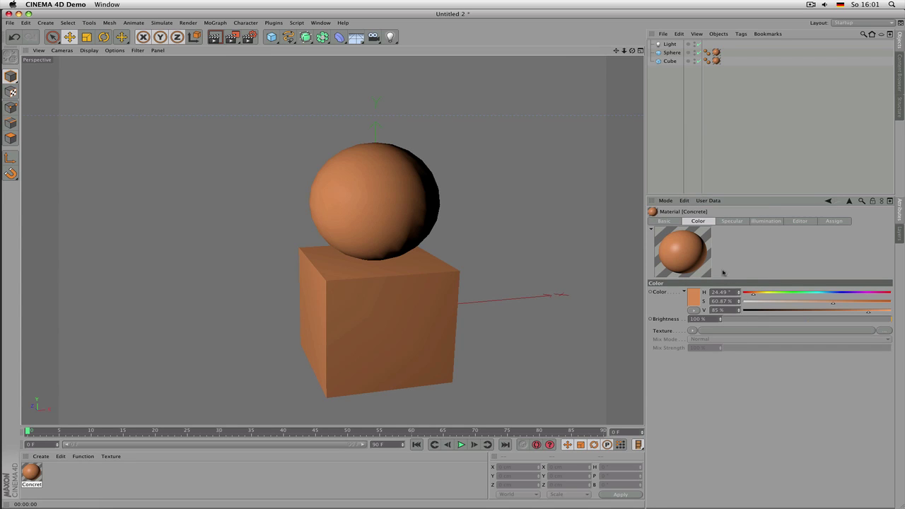
{"action": "left_click", "coordinate": [675, 222]}
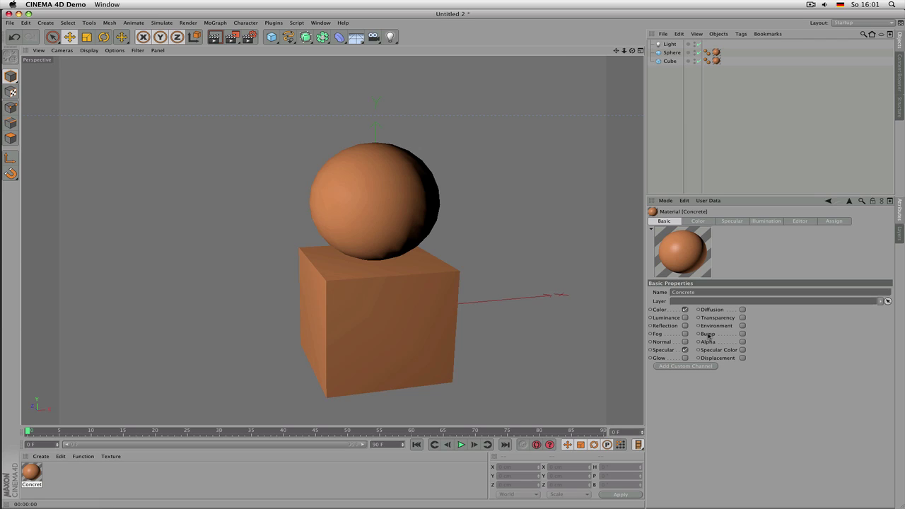
Turn off Specular, enable Diffusion, and render it with a Noise shader as its texture
{"action": "left_click", "coordinate": [685, 349]}
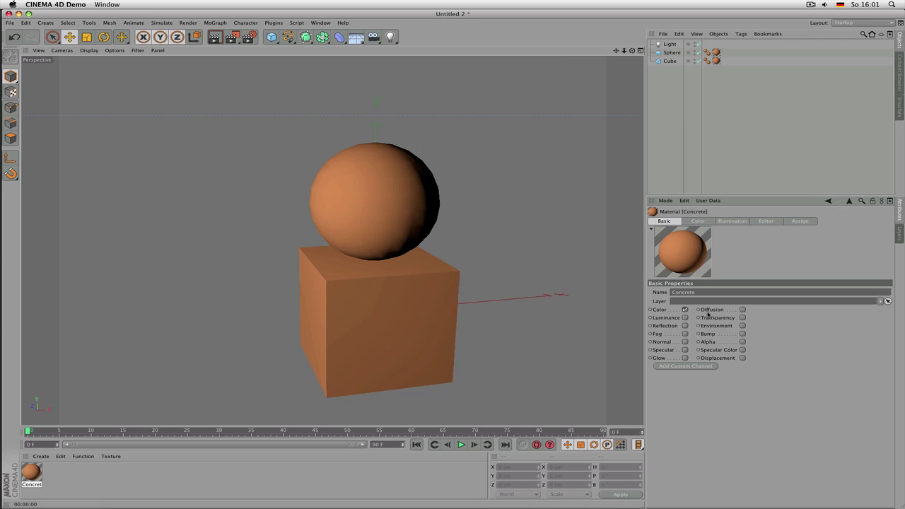
{"action": "left_click", "coordinate": [742, 310]}
{"action": "left_click", "coordinate": [731, 221]}
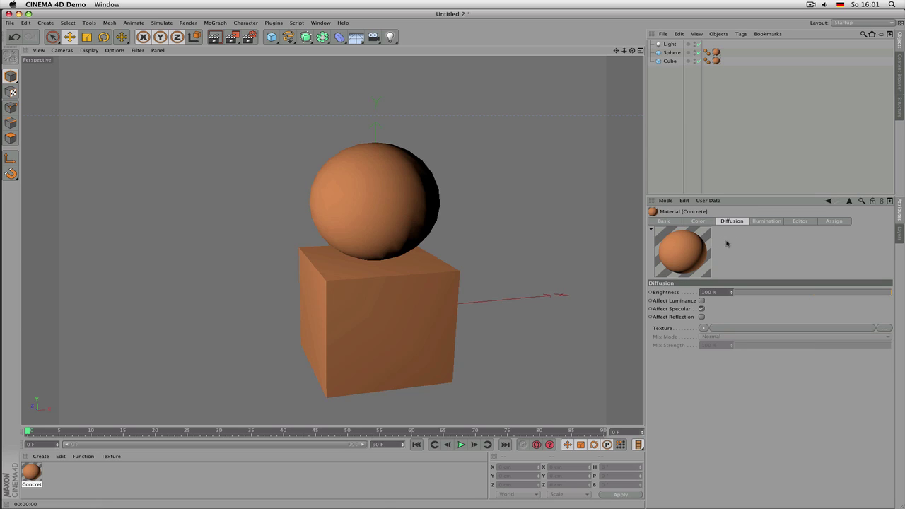
{"action": "key", "text": "ctrl+r"}
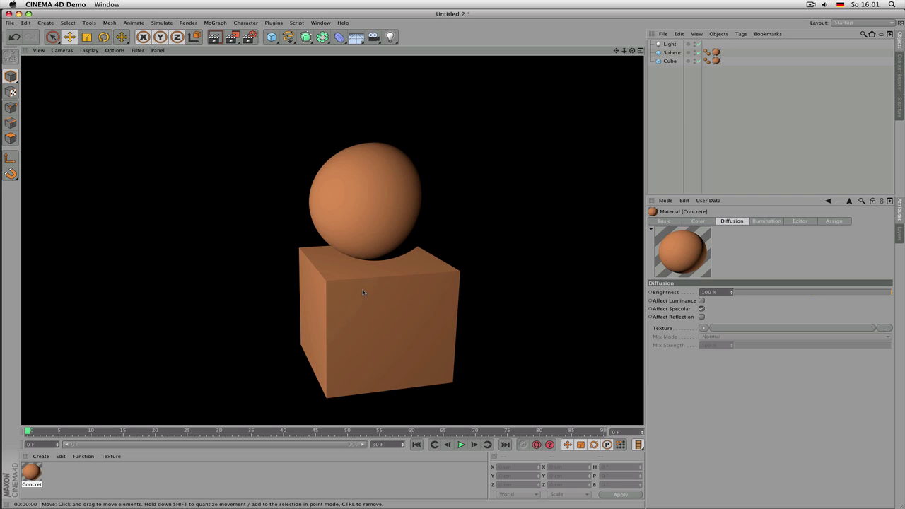
{"action": "left_click", "coordinate": [704, 328]}
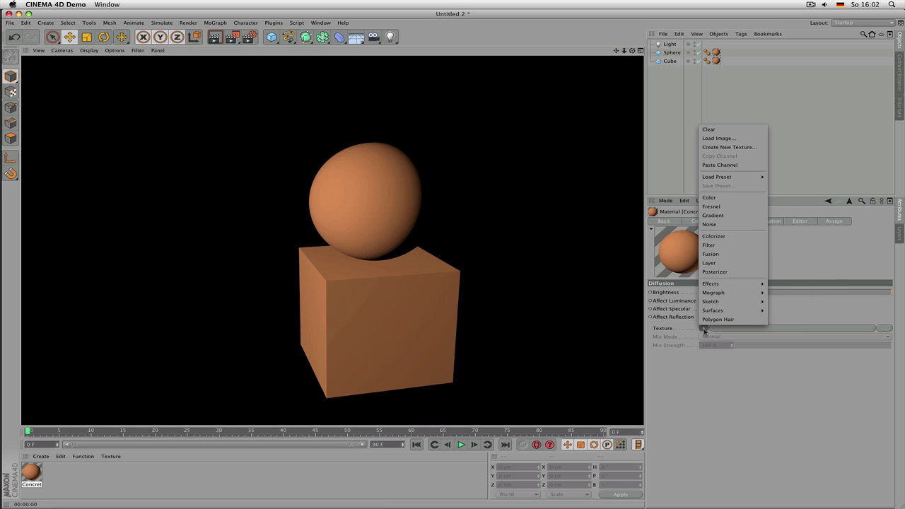
{"action": "left_click", "coordinate": [720, 227]}
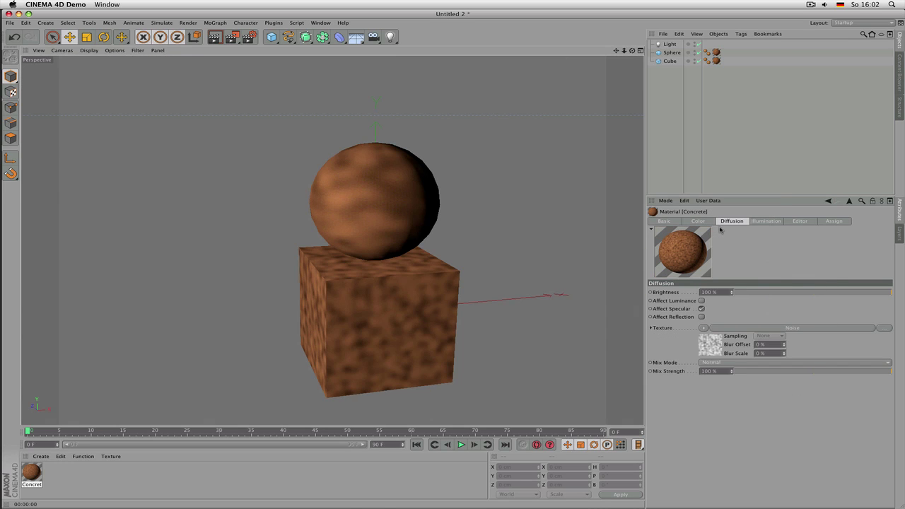
{"action": "key", "text": "super+r"}
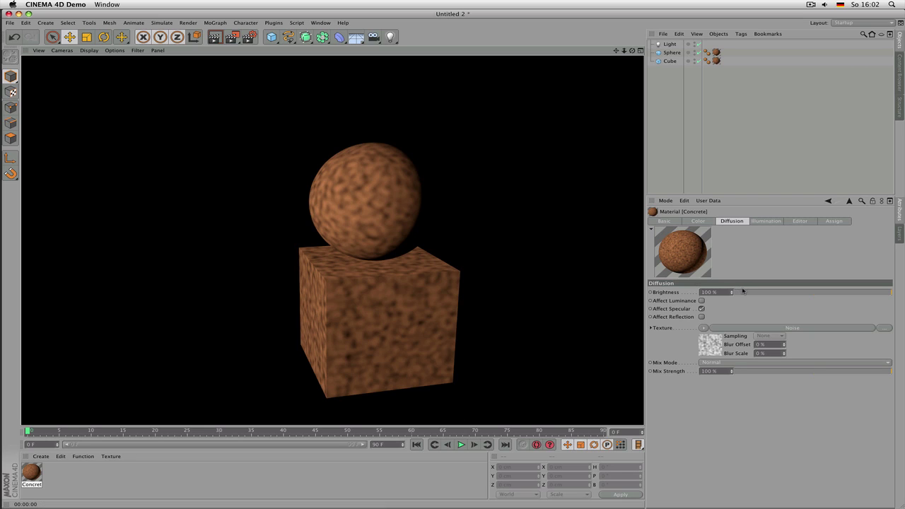
Test Affect Luminance and Diffusion Mix Strength at 14%, then render at 100%
{"action": "left_click", "coordinate": [703, 300]}
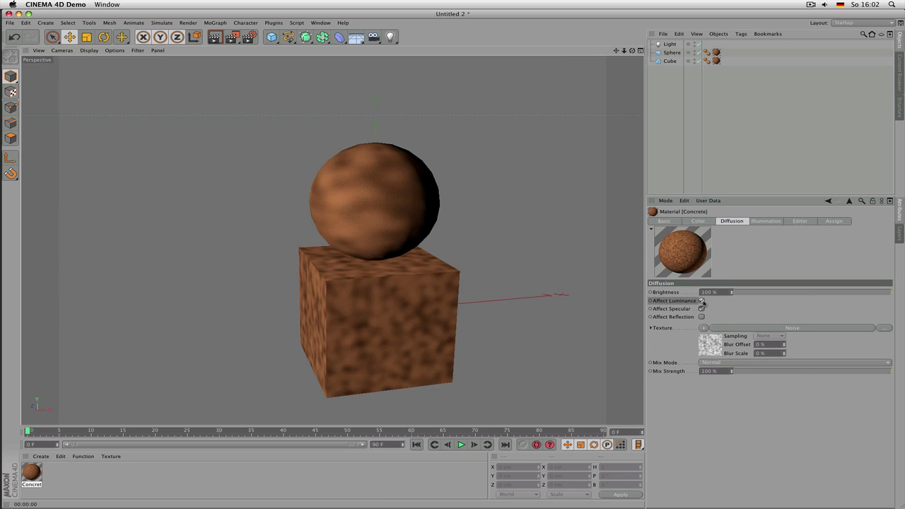
{"action": "left_click", "coordinate": [703, 300]}
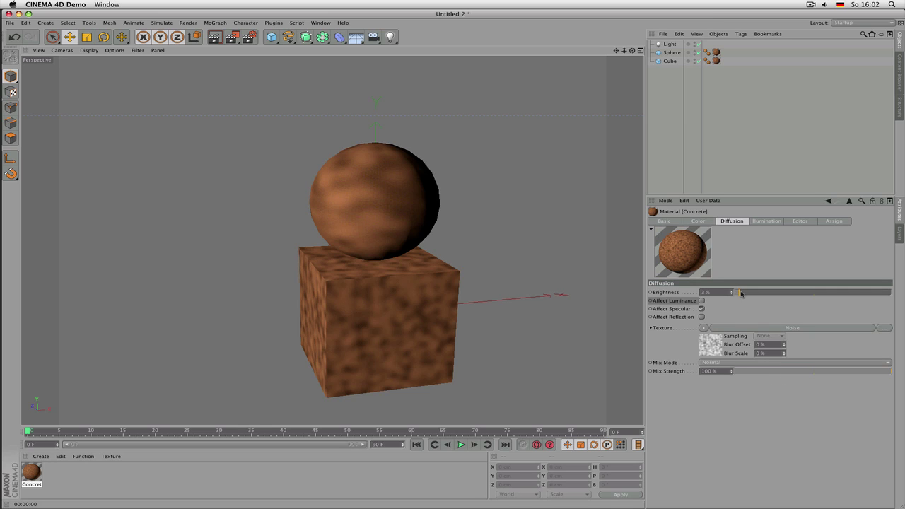
{"action": "left_click", "coordinate": [741, 371]}
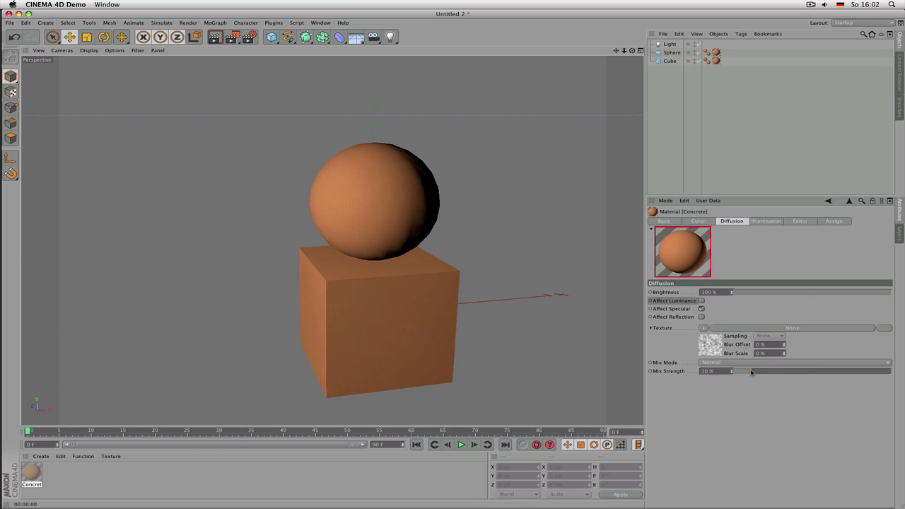
{"action": "left_click", "coordinate": [757, 372]}
{"action": "key", "text": "ctrl+r"}
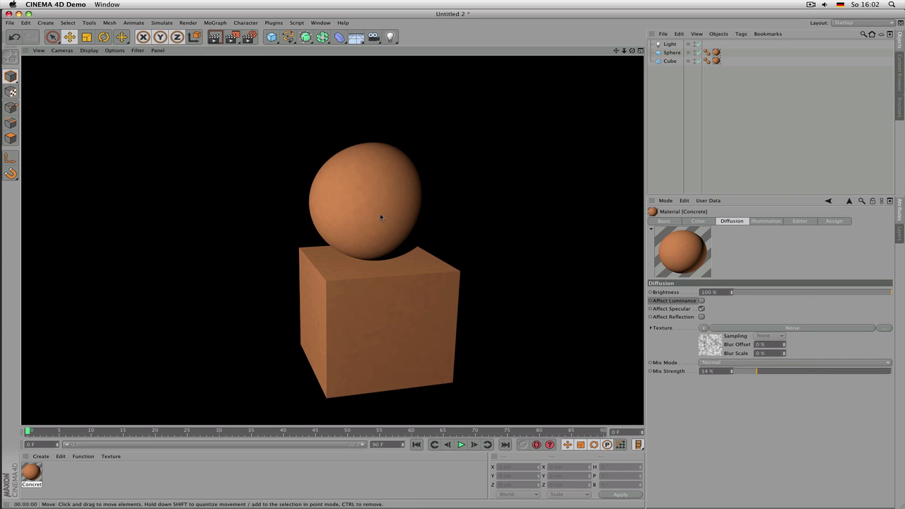
{"action": "left_click_drag", "start_coordinate": [797, 374], "coordinate": [893, 372]}
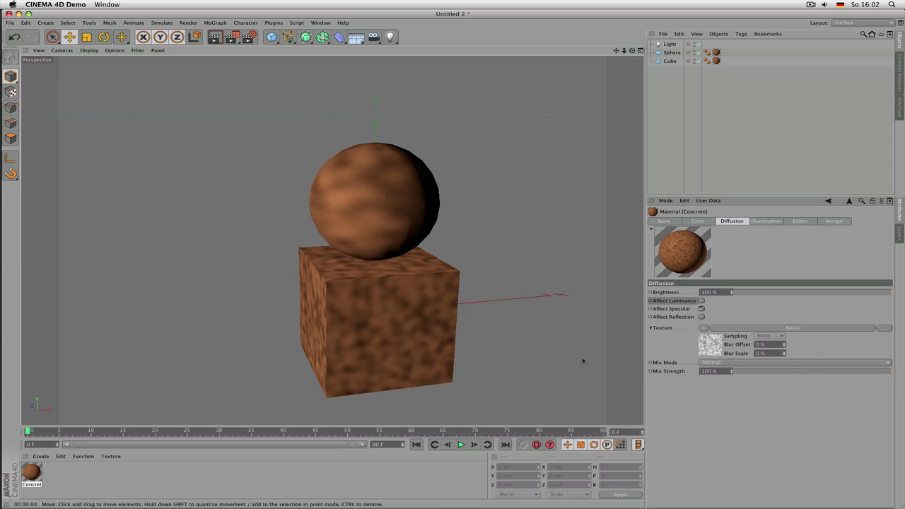
{"action": "key", "text": "super+r"}
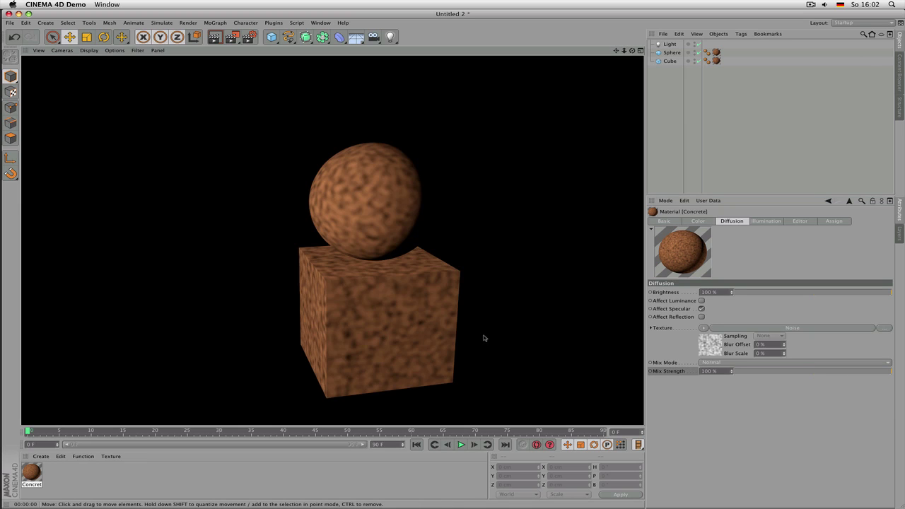
Remove the Noise from the Diffusion texture and adjust Brightness, ending at 100%
{"action": "left_click", "coordinate": [704, 330]}
{"action": "left_click", "coordinate": [723, 119]}
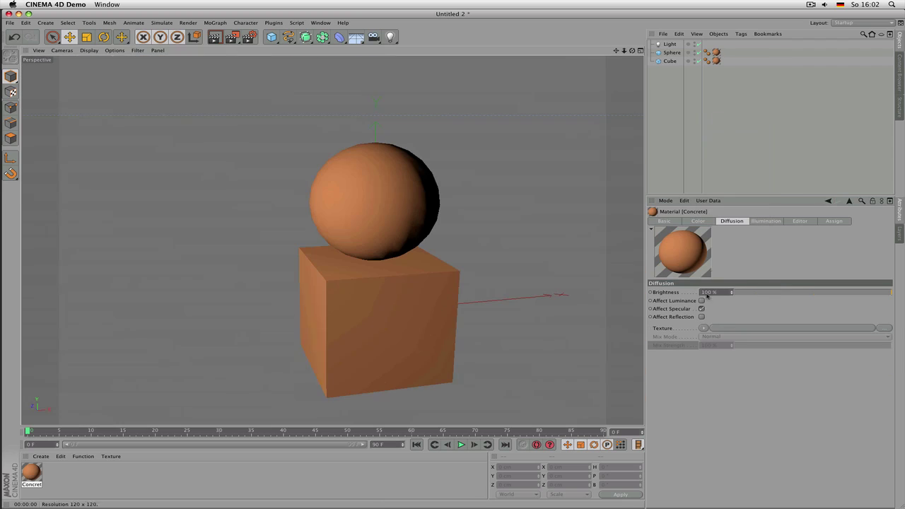
{"action": "left_click_drag", "start_coordinate": [752, 295], "coordinate": [850, 292]}
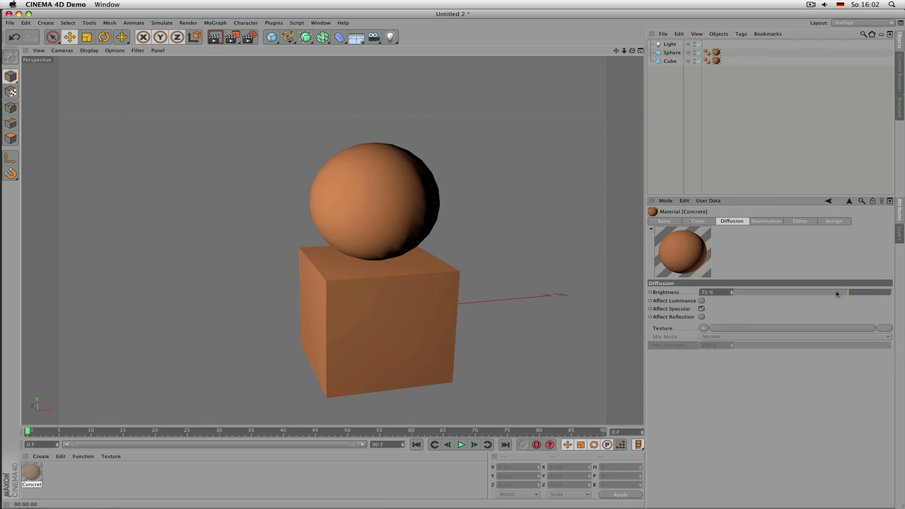
{"action": "left_click_drag", "start_coordinate": [769, 296], "coordinate": [893, 293]}
{"action": "left_click", "coordinate": [698, 221]}
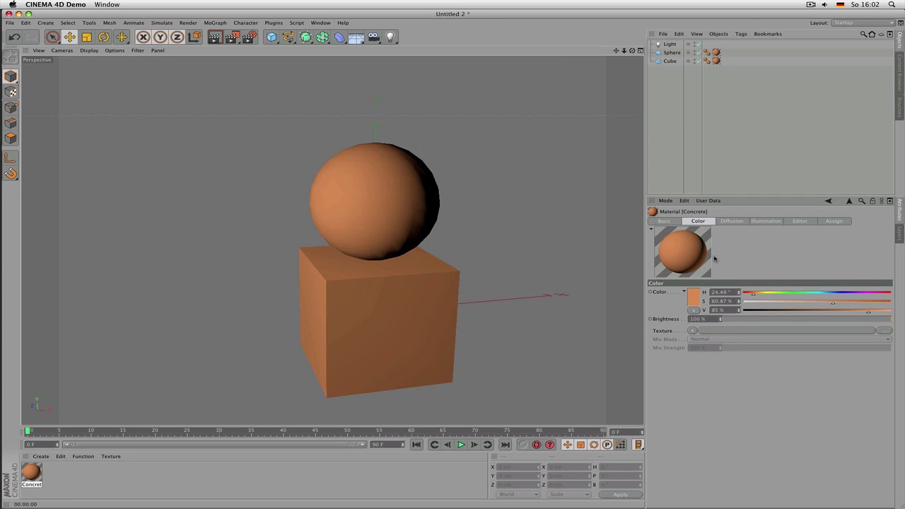
{"action": "left_click", "coordinate": [734, 221]}
{"action": "left_click_drag", "start_coordinate": [797, 296], "coordinate": [893, 294]}
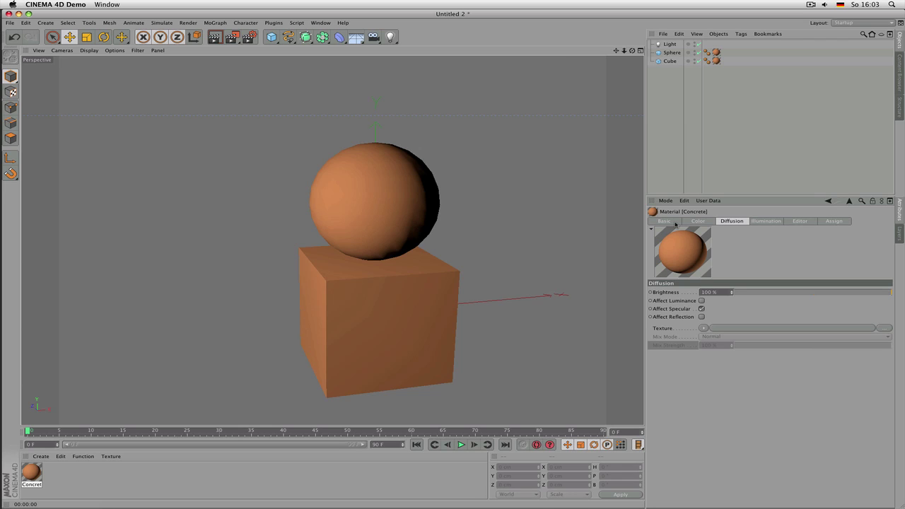
Turn off Diffusion and enable Luminance, toggling Luminance and Color to compare the look
{"action": "left_click", "coordinate": [676, 224]}
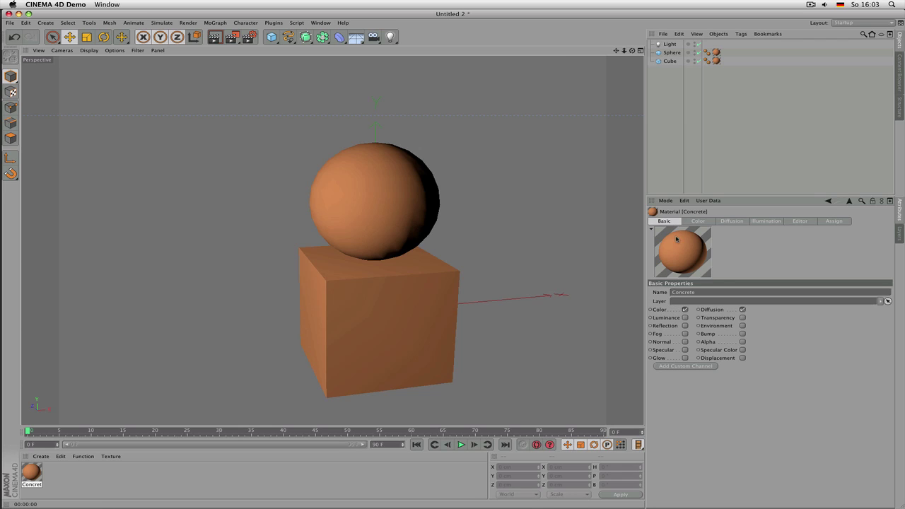
{"action": "left_click", "coordinate": [741, 310]}
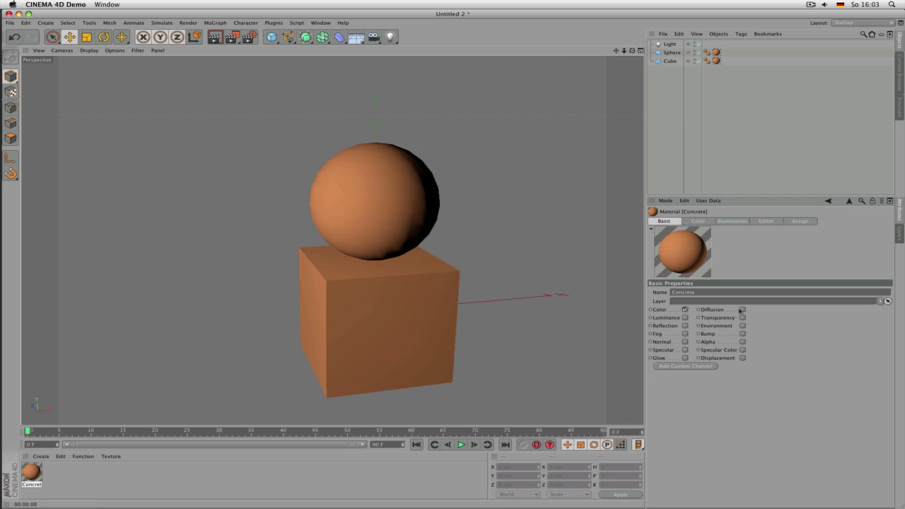
{"action": "left_click", "coordinate": [678, 319]}
{"action": "left_click", "coordinate": [685, 317]}
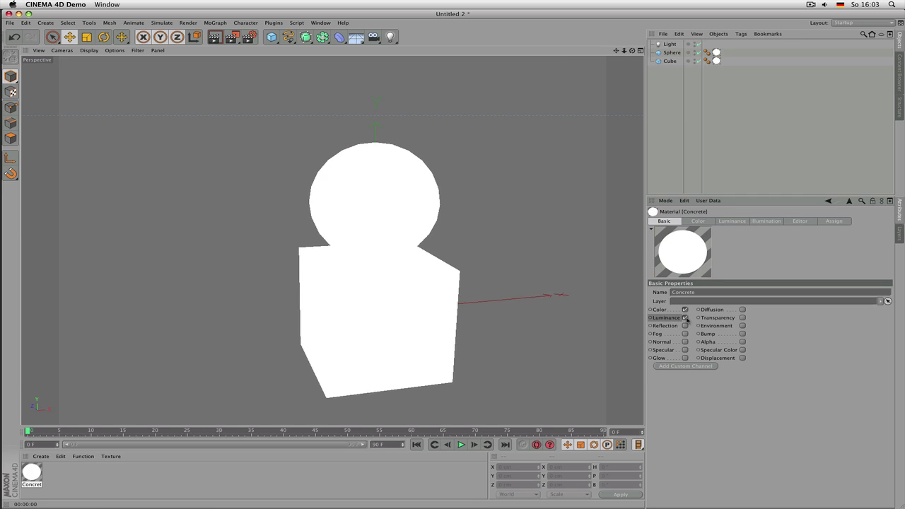
{"action": "left_click", "coordinate": [684, 318]}
{"action": "left_click", "coordinate": [685, 317]}
{"action": "left_click", "coordinate": [685, 310]}
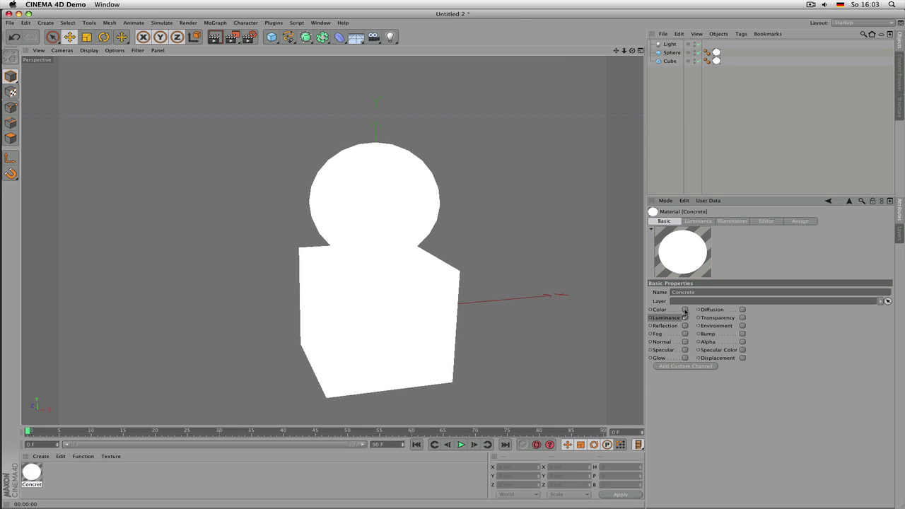
{"action": "left_click", "coordinate": [685, 310]}
{"action": "left_click", "coordinate": [685, 317]}
{"action": "left_click", "coordinate": [684, 317]}
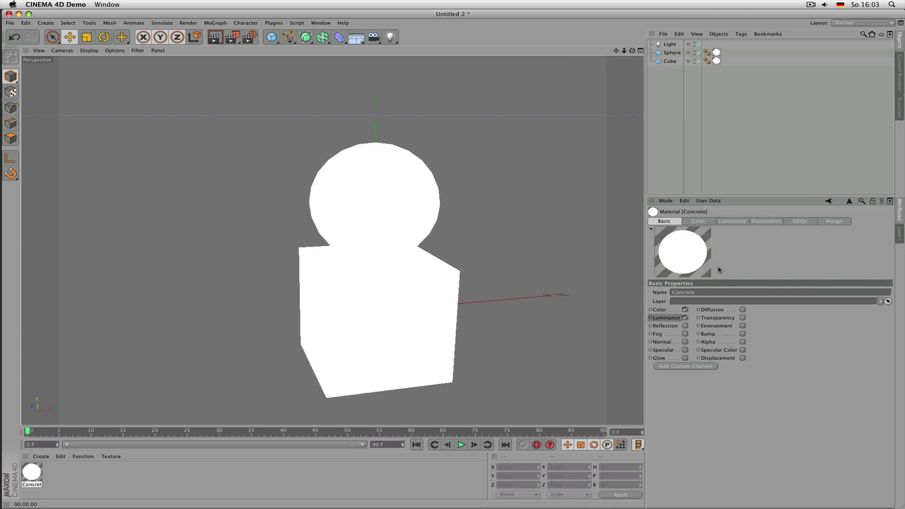
Set luminance to H 44° and S 37%, render with Color off, then re-enable Color
{"action": "left_click", "coordinate": [732, 222]}
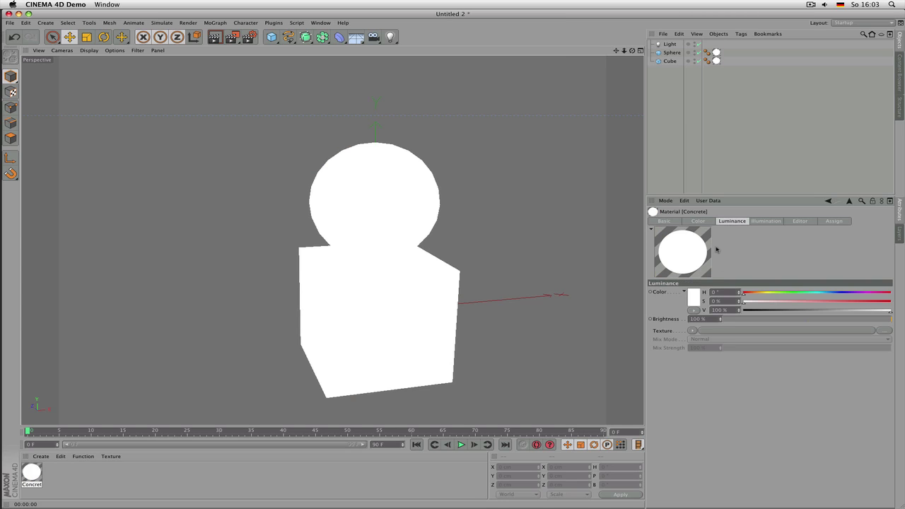
{"action": "left_click", "coordinate": [762, 292]}
{"action": "left_click", "coordinate": [798, 305]}
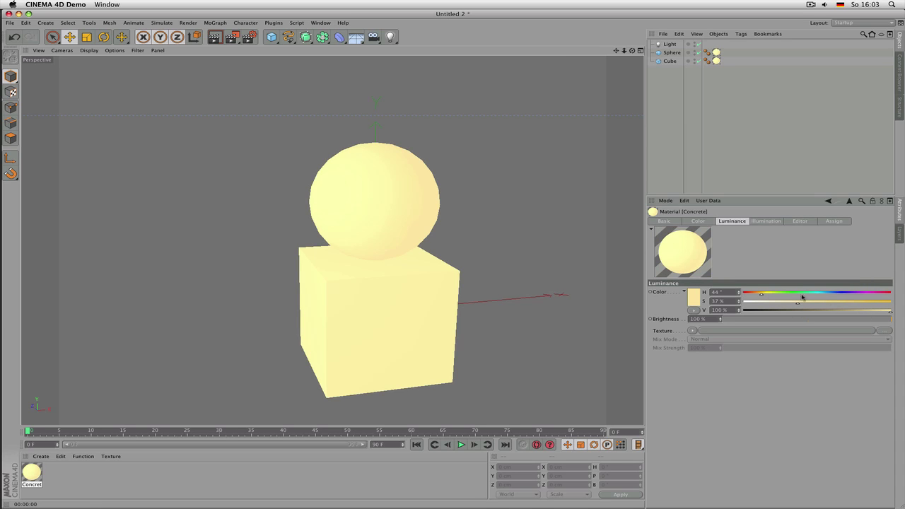
{"action": "left_click", "coordinate": [674, 222]}
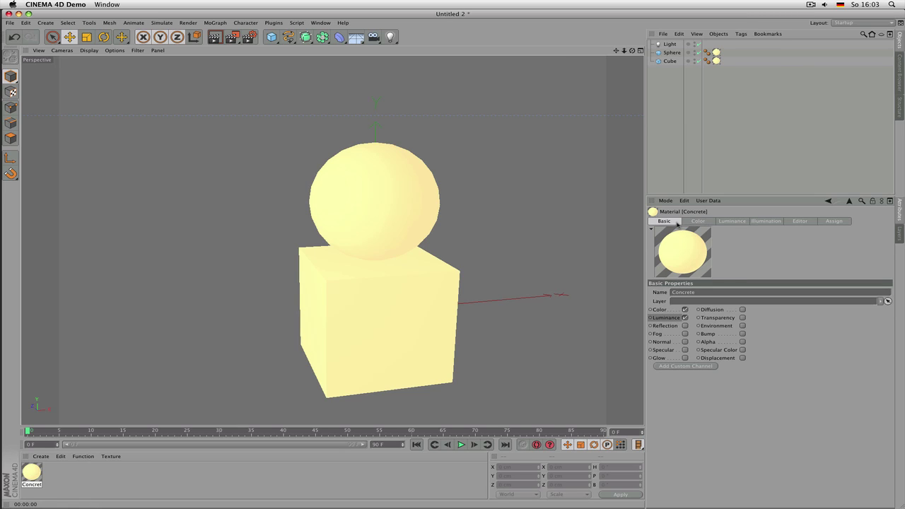
{"action": "left_click", "coordinate": [684, 309]}
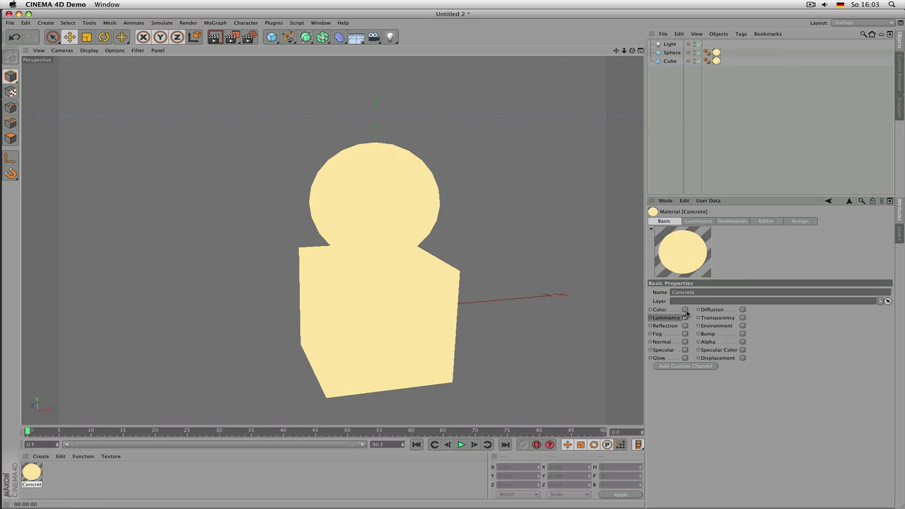
{"action": "left_click", "coordinate": [705, 222]}
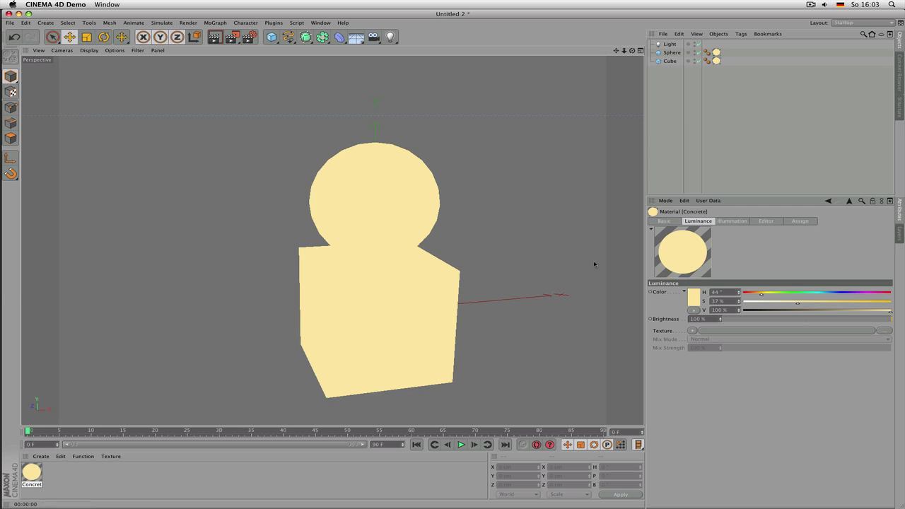
{"action": "key", "text": "super+r"}
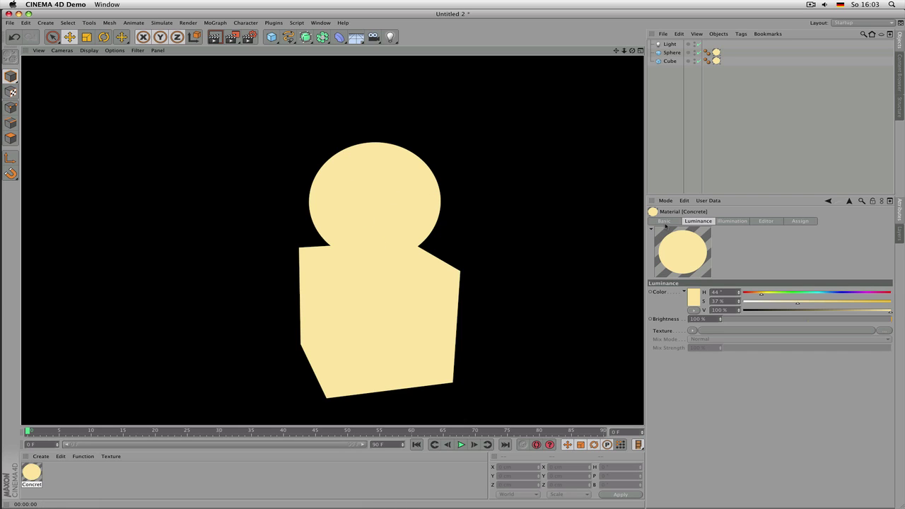
{"action": "left_click", "coordinate": [668, 221]}
{"action": "left_click", "coordinate": [684, 310]}
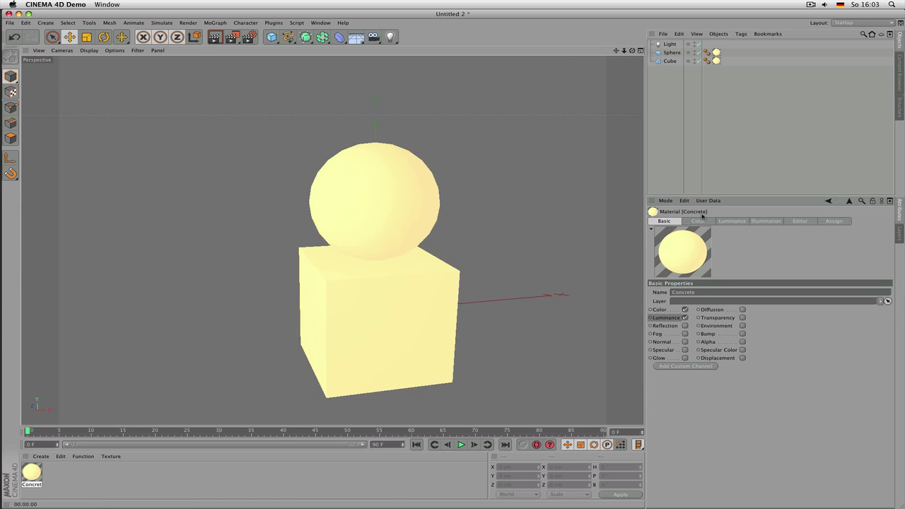
Render luminance Brightness at 15% and 427%, then type it back to 100%
{"action": "left_click", "coordinate": [724, 223]}
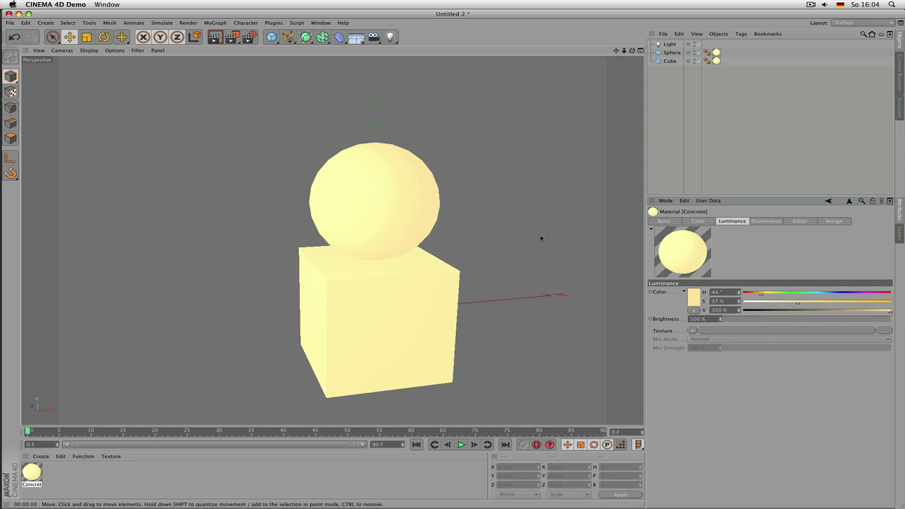
{"action": "key", "text": "super+r"}
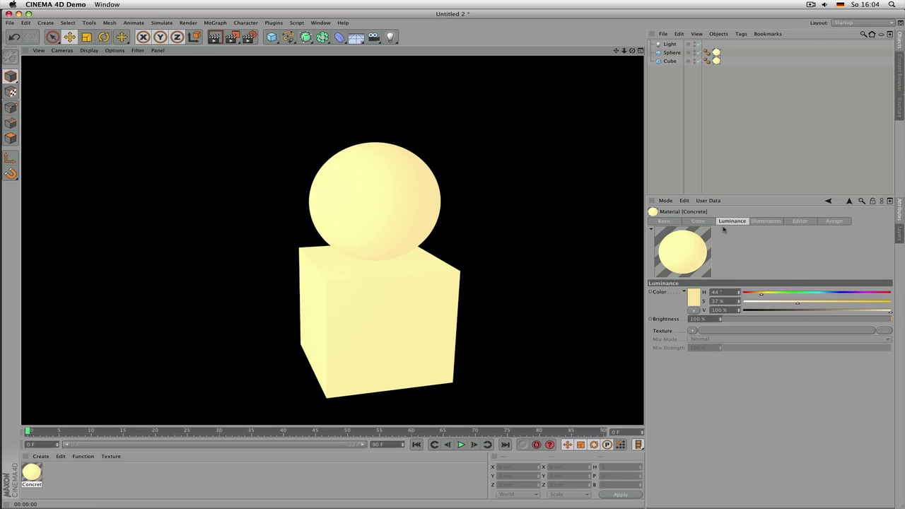
{"action": "left_click_drag", "start_coordinate": [787, 321], "coordinate": [749, 320]}
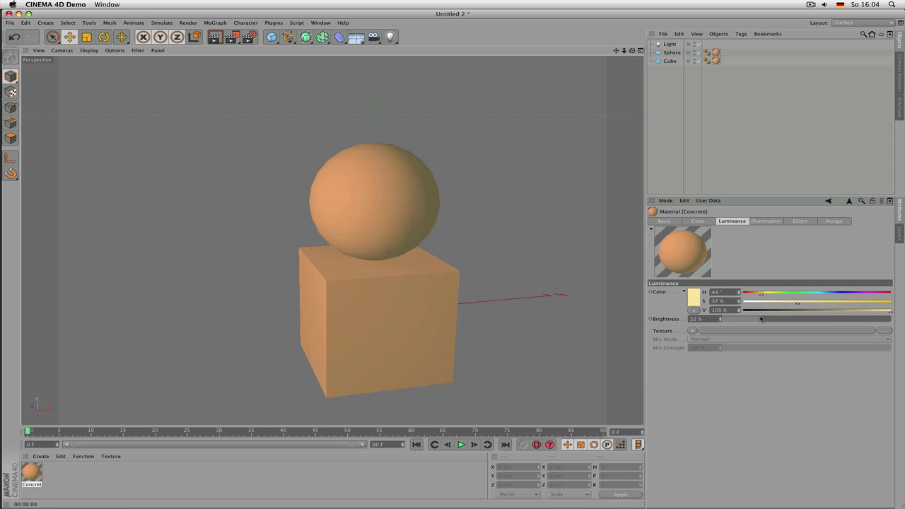
{"action": "key", "text": "ctrl+r"}
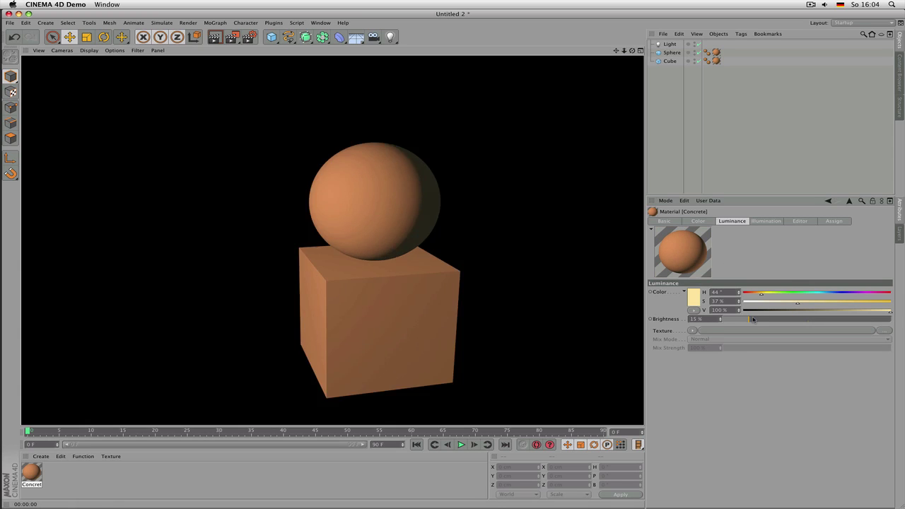
{"action": "left_click_drag", "start_coordinate": [856, 322], "coordinate": [897, 322]}
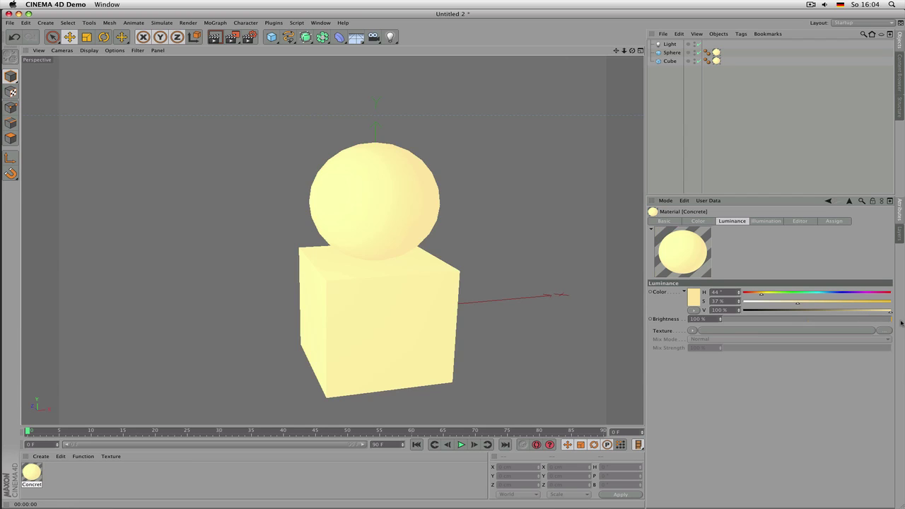
{"action": "key", "text": "ctrl+r"}
{"action": "left_click_drag", "start_coordinate": [720, 322], "coordinate": [720, 320]}
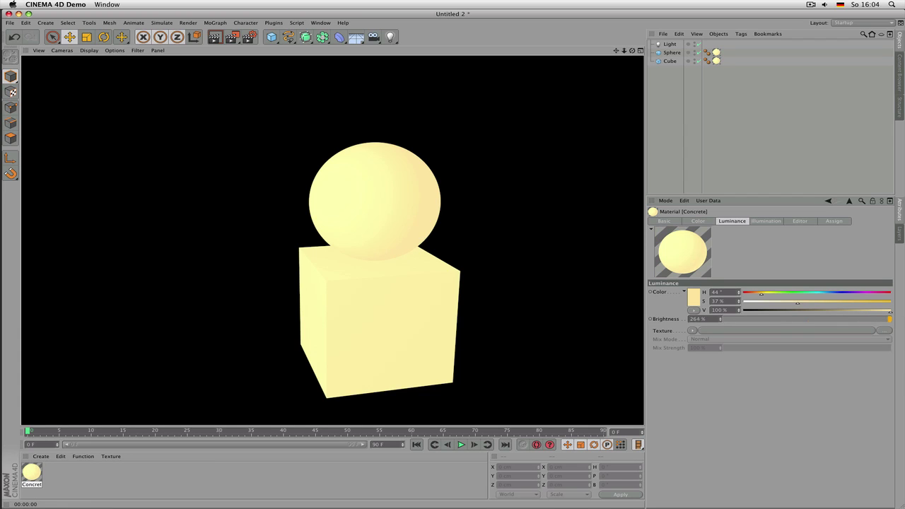
{"action": "key", "text": "ctrl+r"}
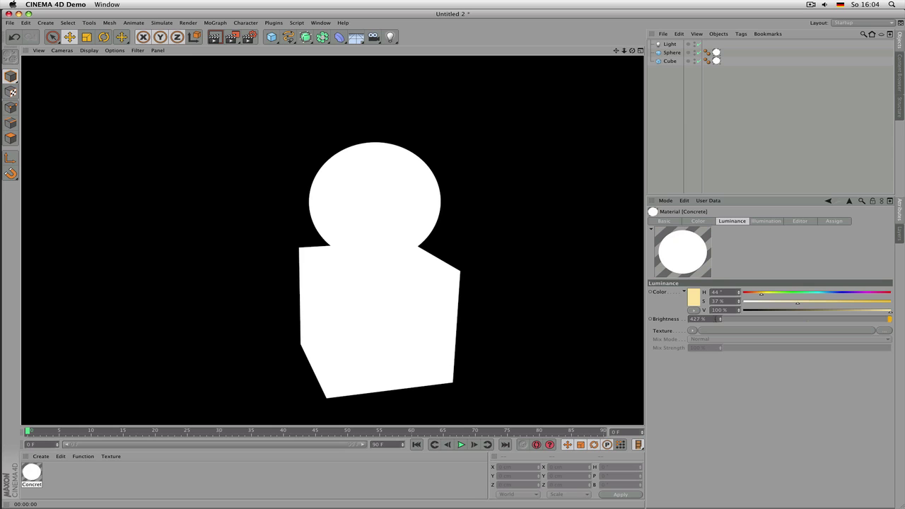
{"action": "left_click_drag", "start_coordinate": [721, 319], "coordinate": [721, 324]}
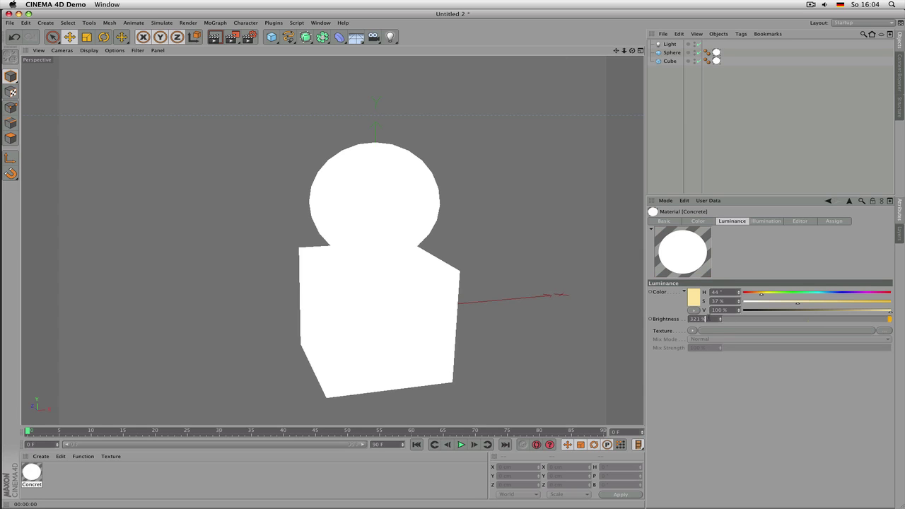
{"action": "left_click", "coordinate": [705, 319]}
{"action": "type", "text": "100"}
{"action": "key", "text": "Return"}
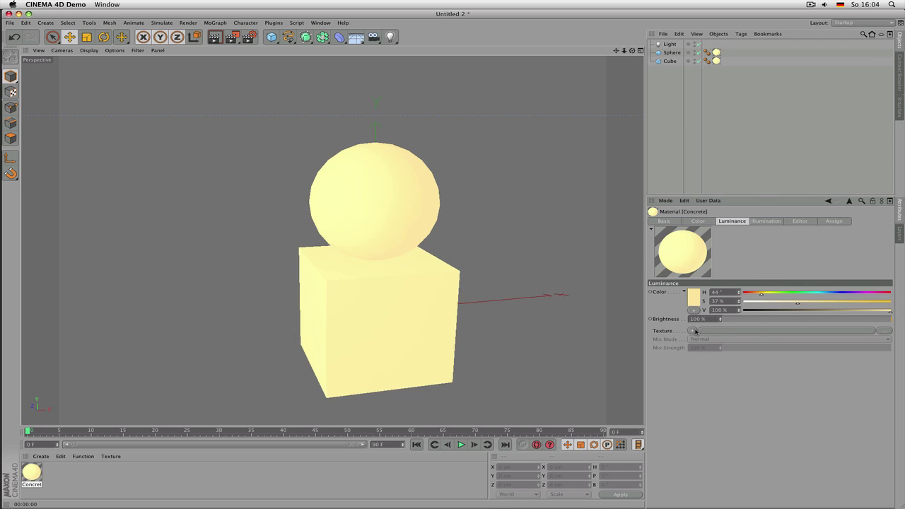
Try a Noise texture on Luminance, clear it again, and return to the channel list
{"action": "left_click", "coordinate": [696, 331]}
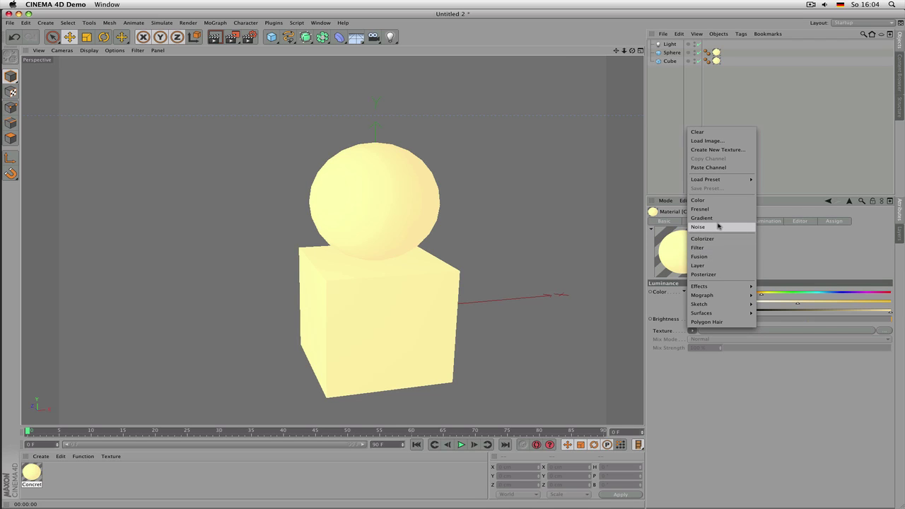
{"action": "left_click", "coordinate": [719, 227]}
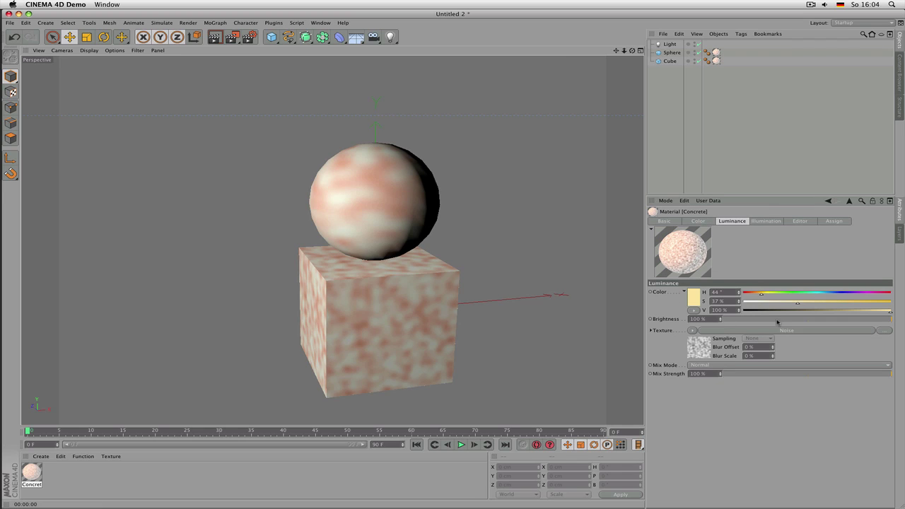
{"action": "left_click", "coordinate": [693, 330]}
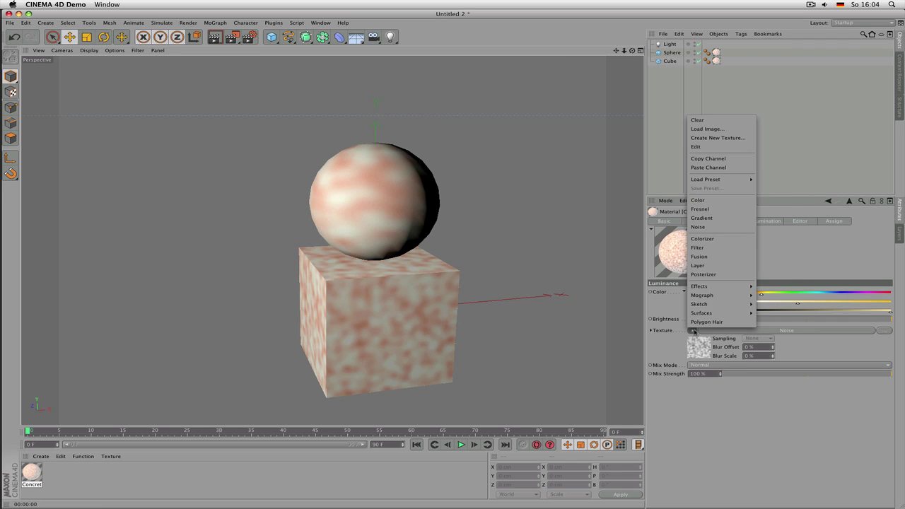
{"action": "left_click", "coordinate": [719, 120]}
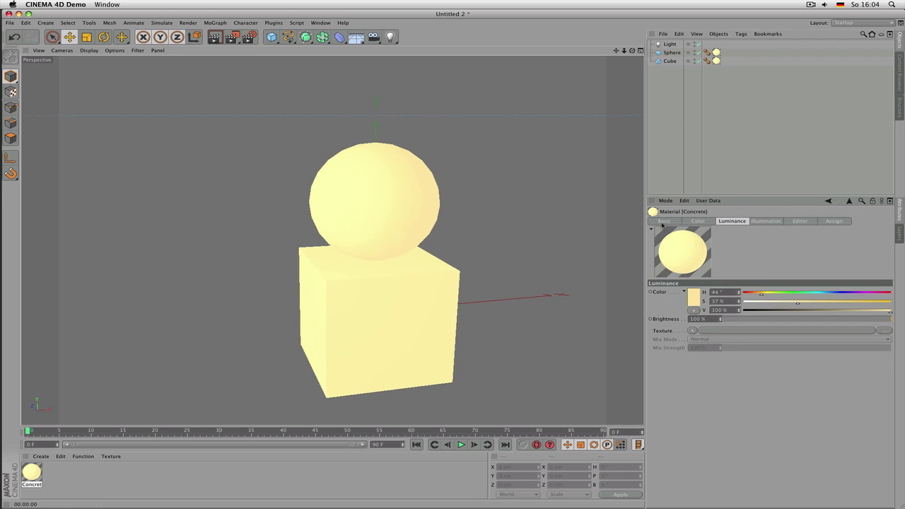
{"action": "left_click", "coordinate": [664, 221]}
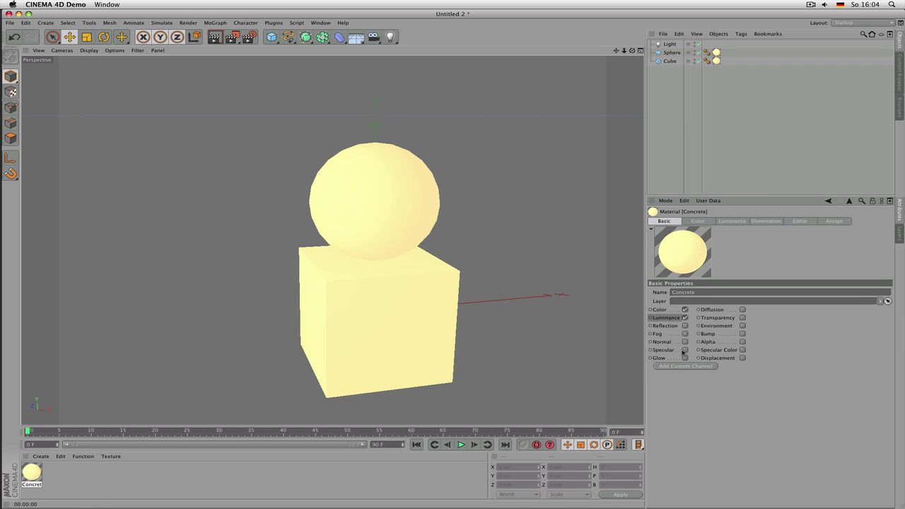
Enable Glow on Concrete, lower luminance Brightness to 60%, and render
{"action": "left_click", "coordinate": [665, 358]}
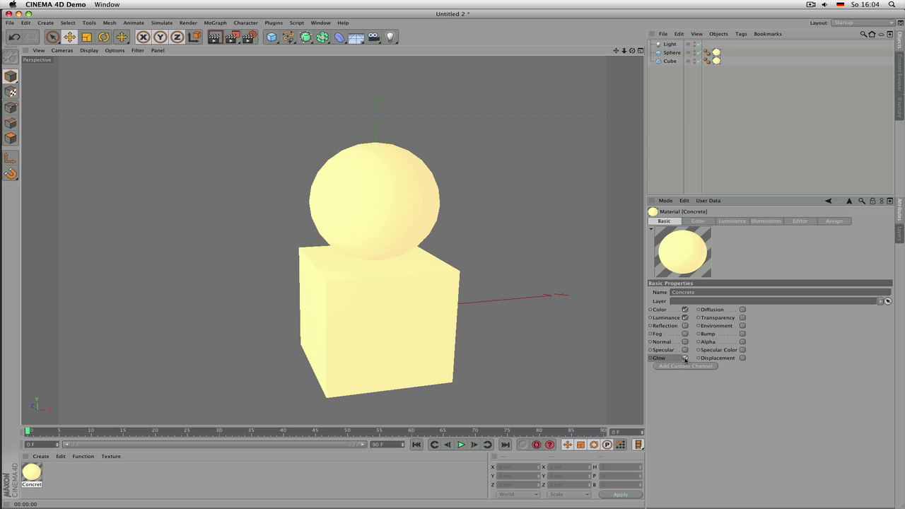
{"action": "left_click", "coordinate": [684, 359]}
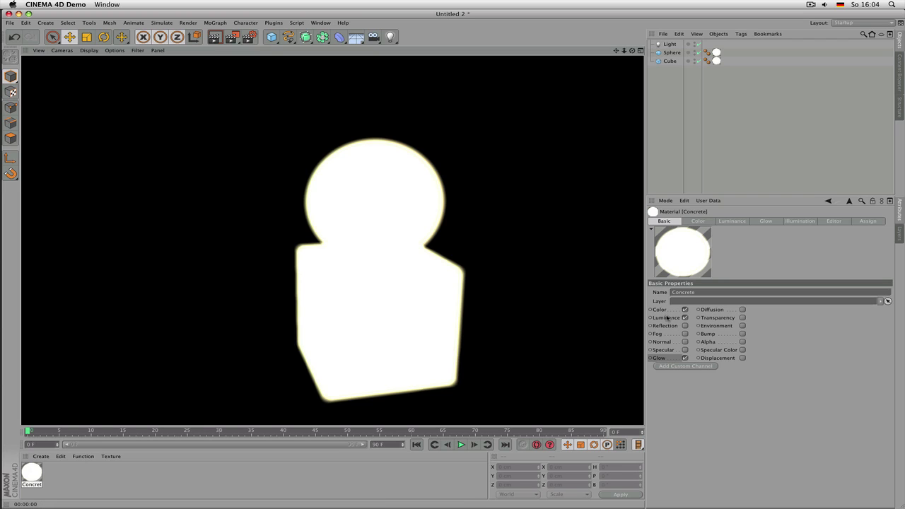
{"action": "left_click", "coordinate": [729, 223]}
{"action": "left_click", "coordinate": [825, 320]}
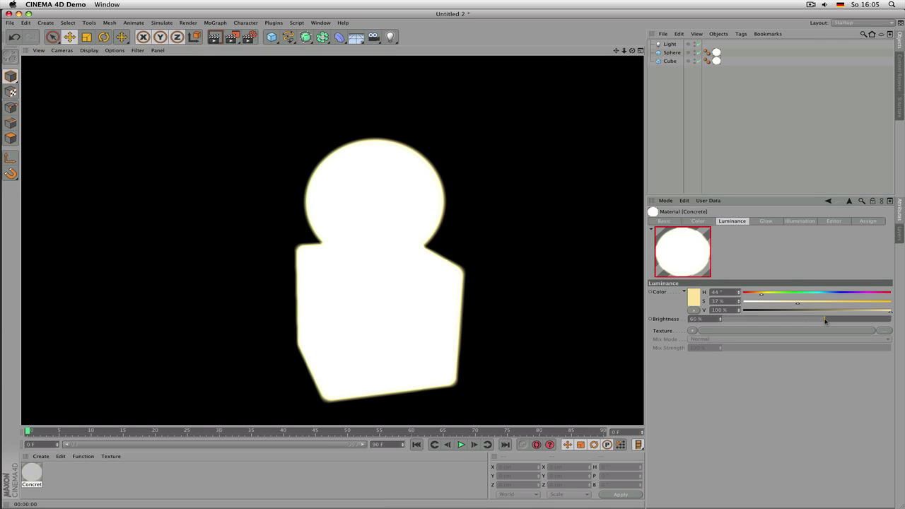
{"action": "key", "text": "ctrl+r"}
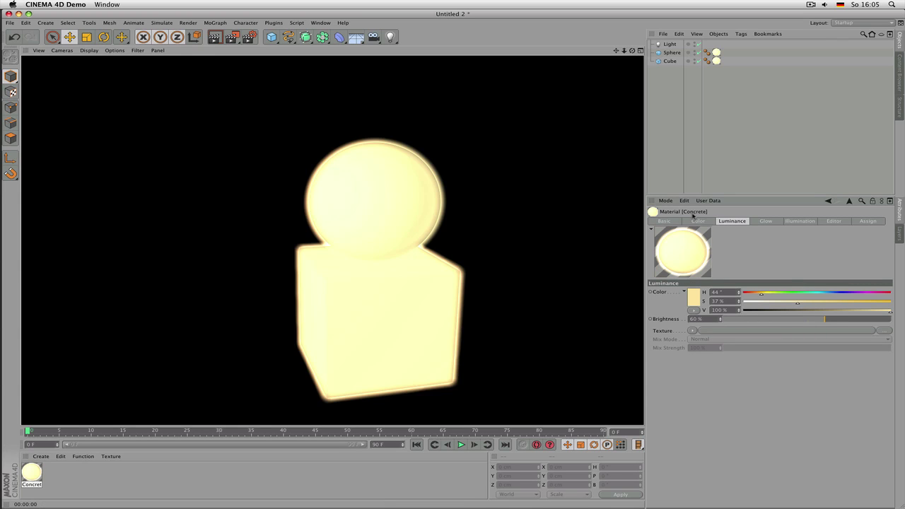
Toggle the Glow channel off and on to compare, re-rendering the glow
{"action": "left_click", "coordinate": [677, 222]}
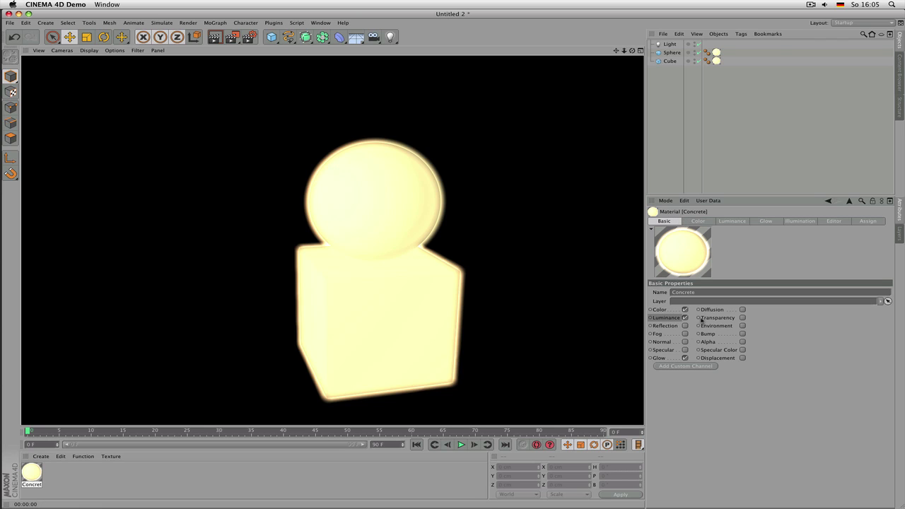
{"action": "left_click", "coordinate": [684, 358]}
{"action": "left_click", "coordinate": [684, 358]}
{"action": "key", "text": "ctrl+r"}
{"action": "left_click", "coordinate": [684, 358]}
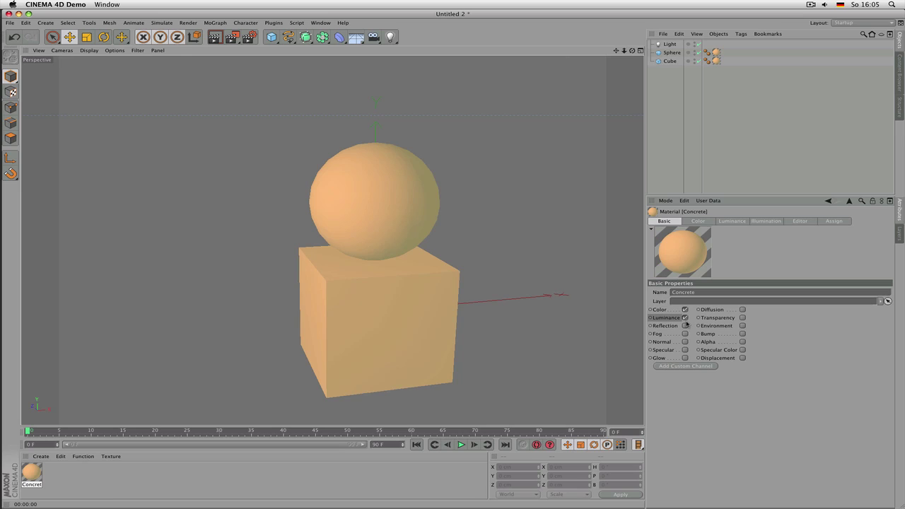
{"action": "left_click", "coordinate": [685, 359]}
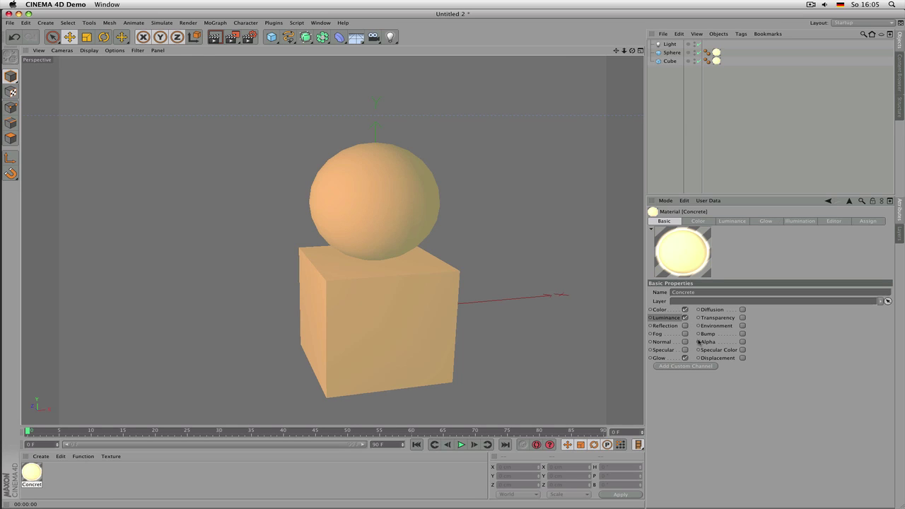
Set Glow Inner Strength to 50% and Outer Strength to 100%, then 204%, rendering each
{"action": "left_click", "coordinate": [771, 222]}
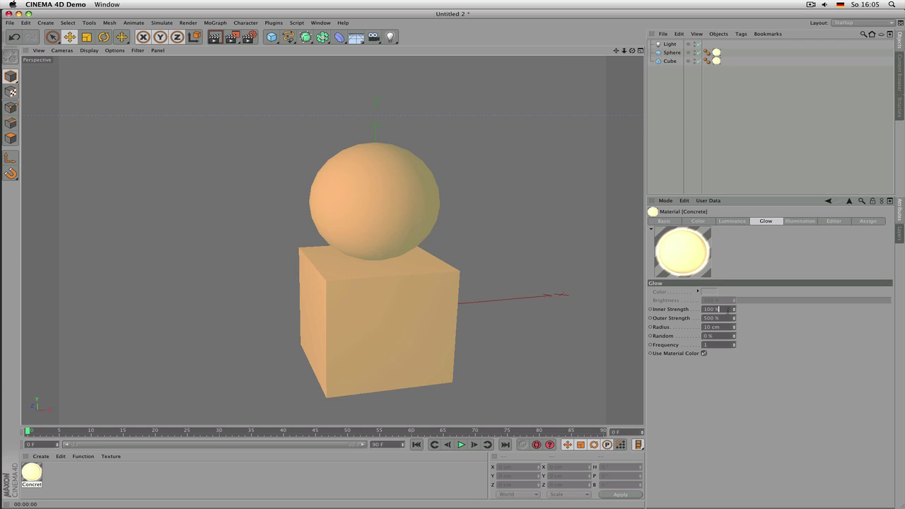
{"action": "double_click", "coordinate": [719, 309]}
{"action": "type", "text": "50"}
{"action": "key", "text": "Tab"}
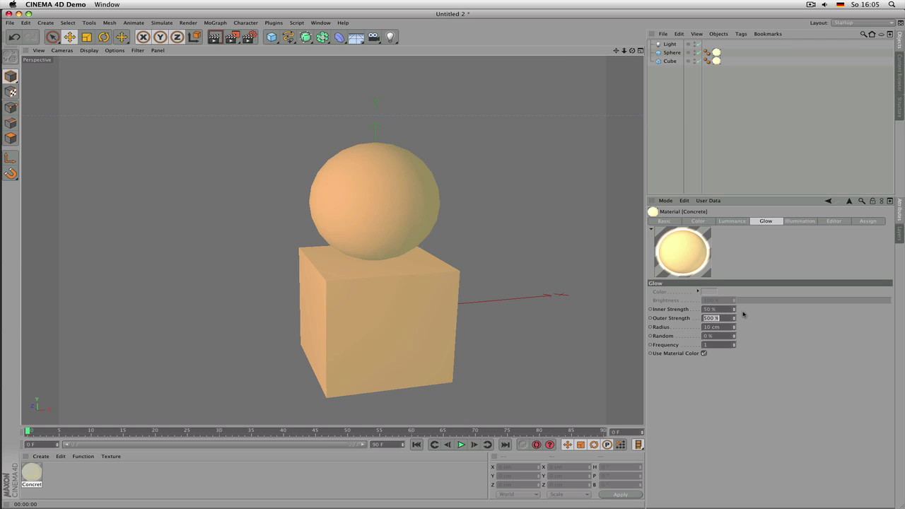
{"action": "type", "text": "100"}
{"action": "key", "text": "Return"}
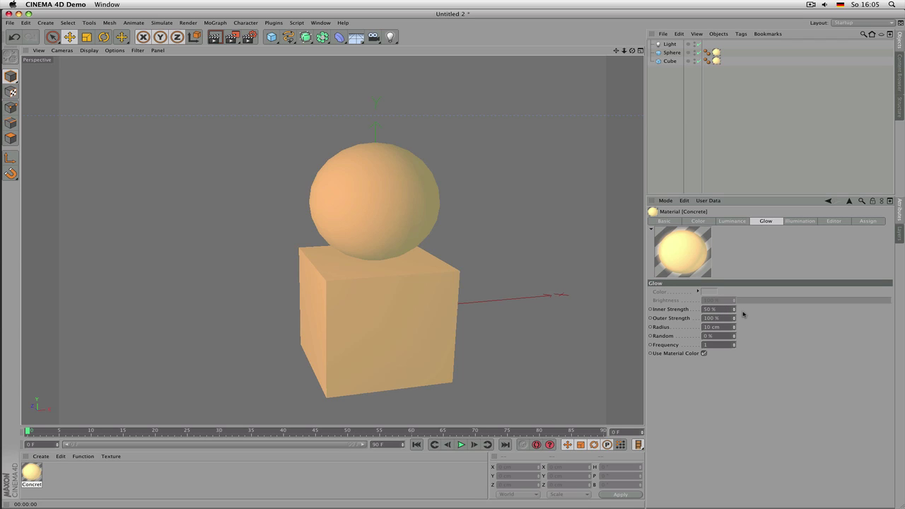
{"action": "key", "text": "super+r"}
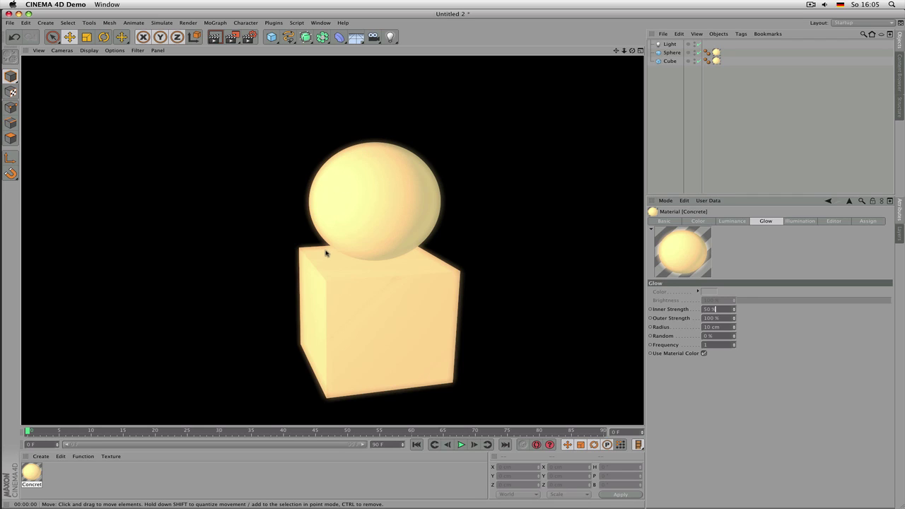
{"action": "left_click_drag", "start_coordinate": [736, 319], "coordinate": [735, 304]}
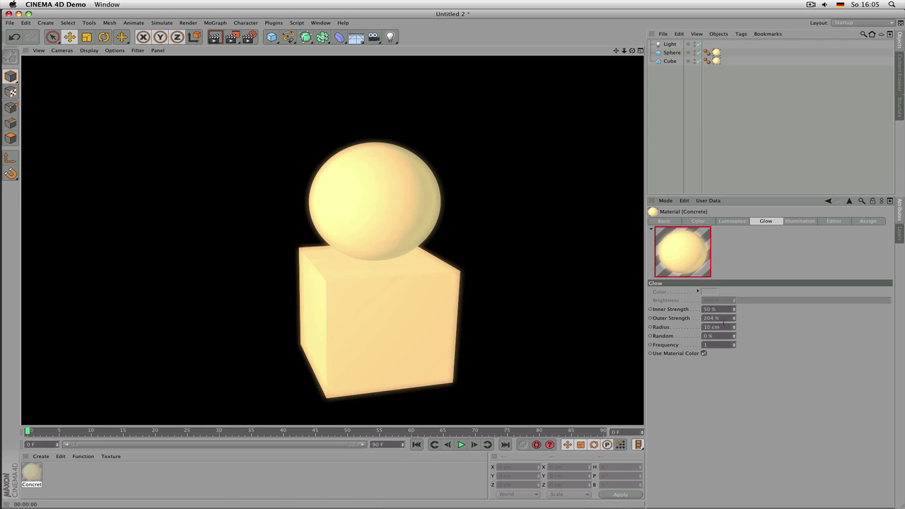
{"action": "key", "text": "ctrl+r"}
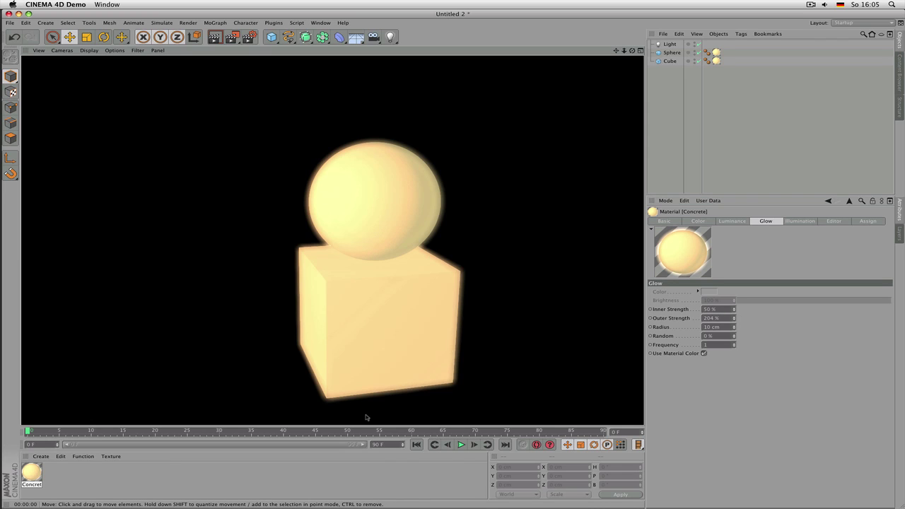
Render a 223 cm Glow Radius, reset it to 10 cm, and show the channel list
{"action": "left_click", "coordinate": [732, 327]}
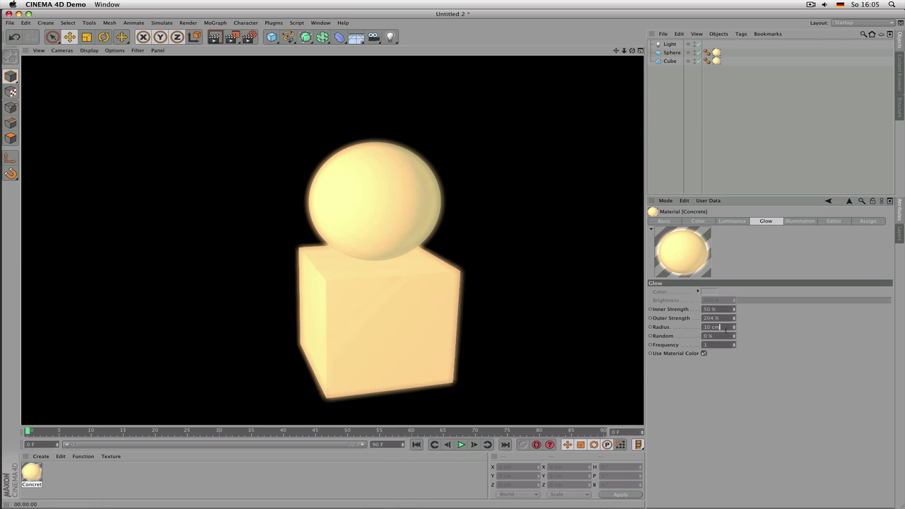
{"action": "type", "text": "223"}
{"action": "key", "text": "Return"}
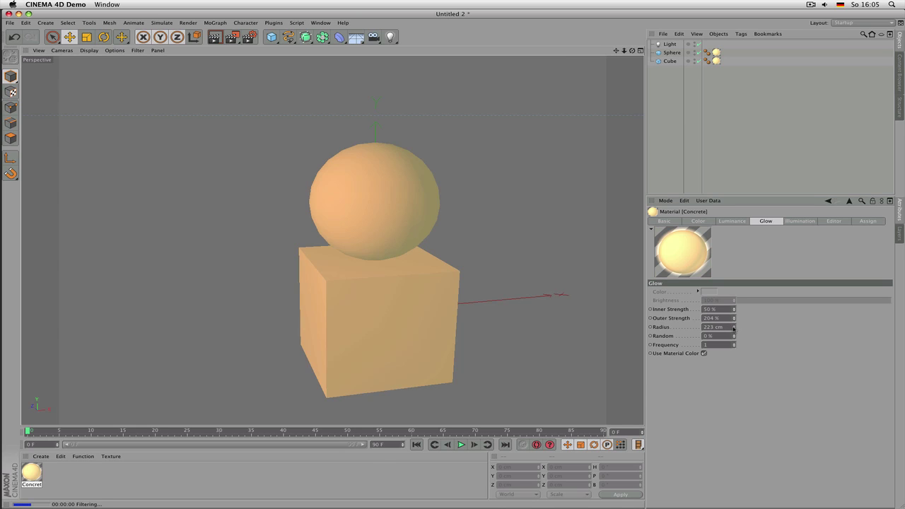
{"action": "key", "text": "ctrl+r"}
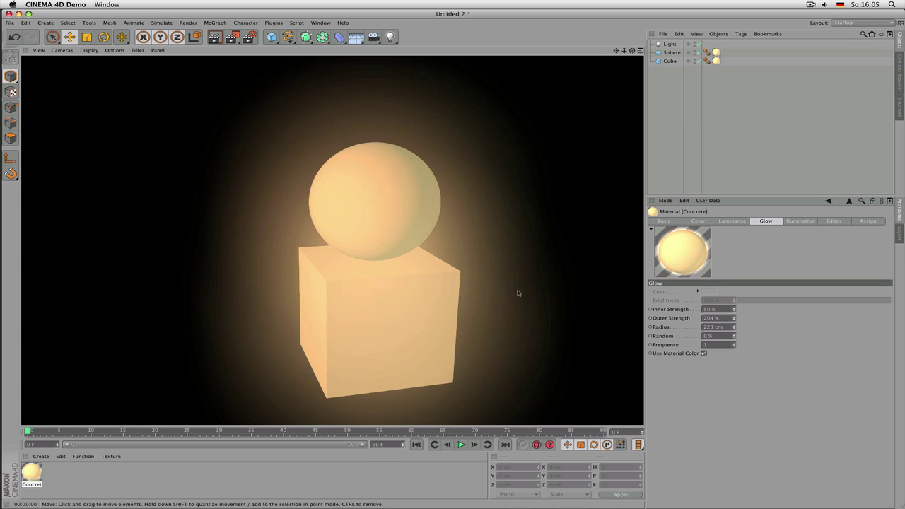
{"action": "left_click", "coordinate": [719, 327]}
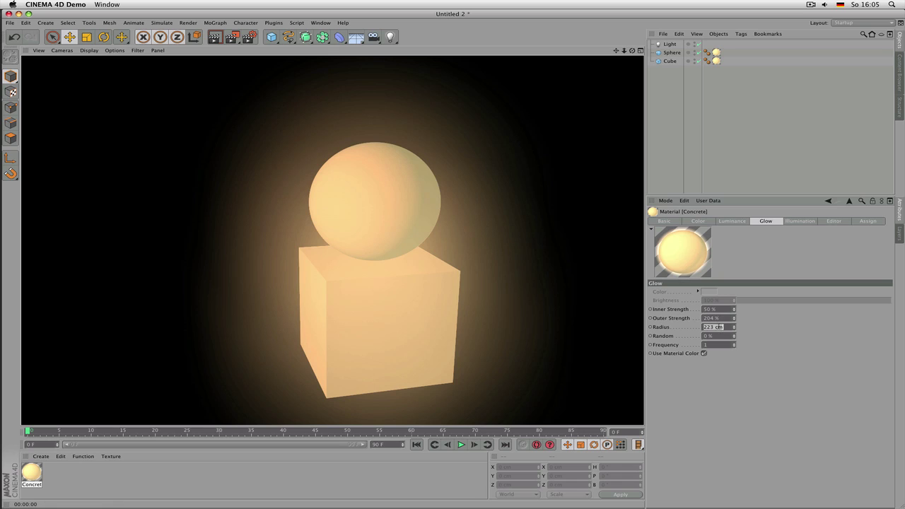
{"action": "type", "text": "10"}
{"action": "key", "text": "Return"}
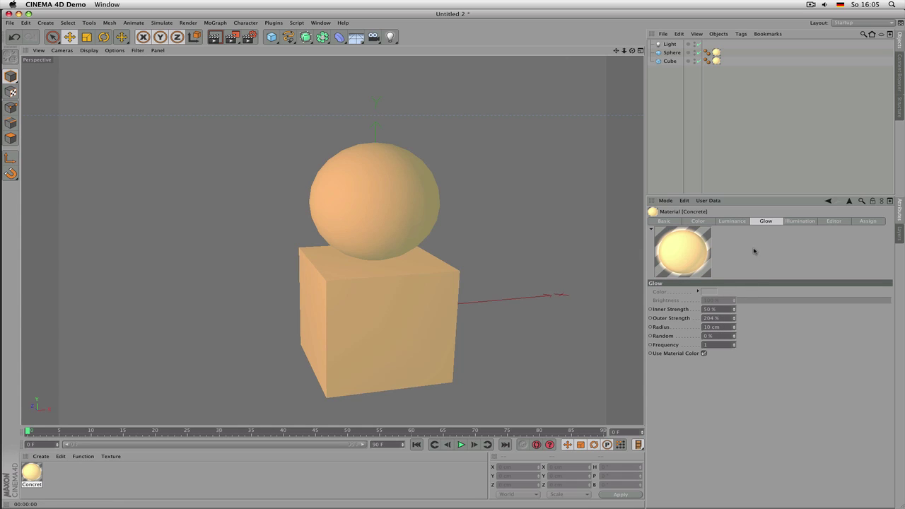
{"action": "left_click", "coordinate": [676, 221]}
Turn off Concrete's Glow and Luminance channels and enable Transparency
{"action": "left_click", "coordinate": [686, 358]}
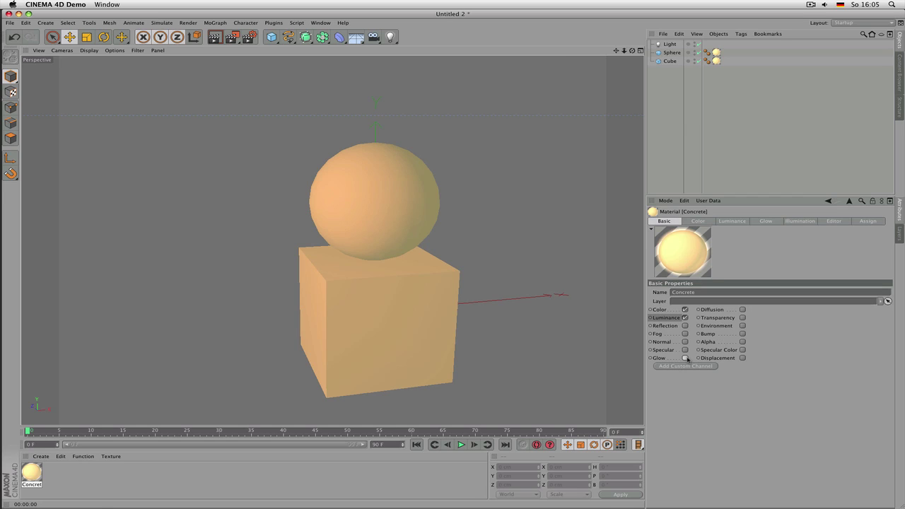
{"action": "left_click", "coordinate": [734, 221]}
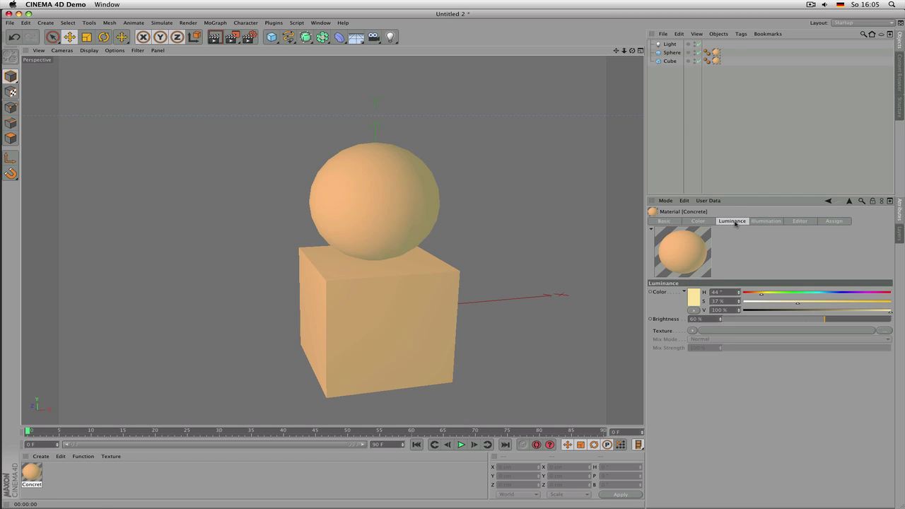
{"action": "left_click", "coordinate": [669, 221]}
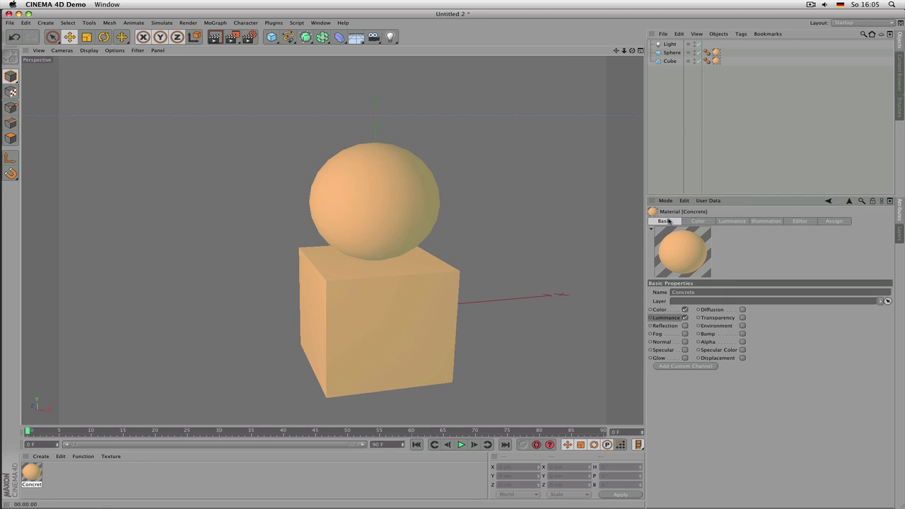
{"action": "left_click", "coordinate": [685, 318]}
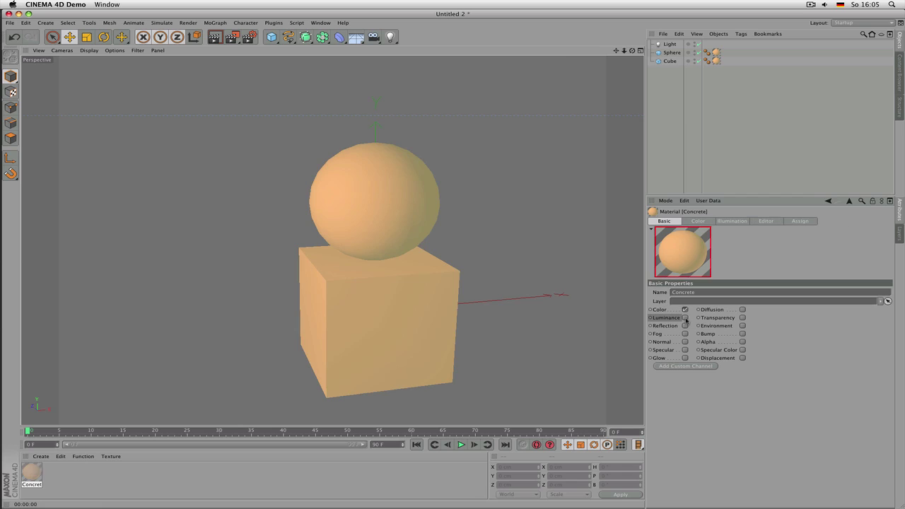
{"action": "left_click", "coordinate": [743, 319]}
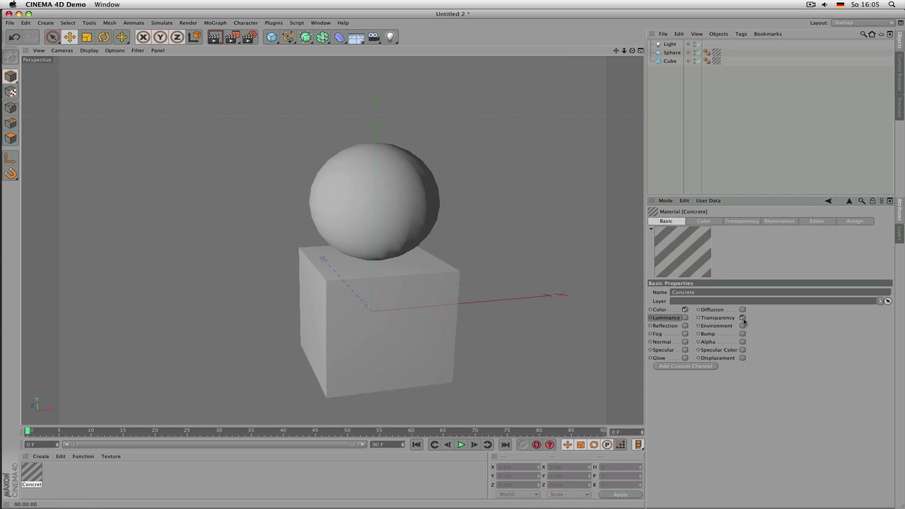
Render the view to preview the transparency, then adjust the transparency Brightness
{"action": "left_click", "coordinate": [738, 224]}
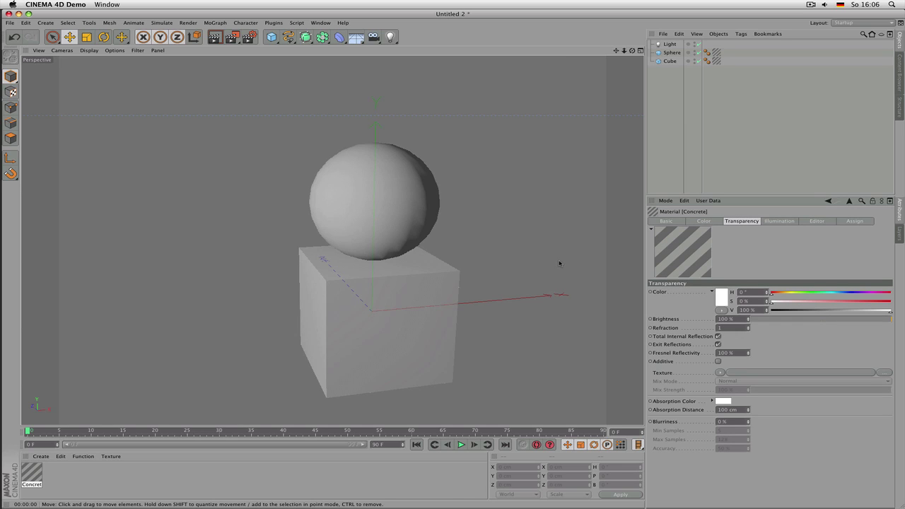
{"action": "key", "text": "super+r"}
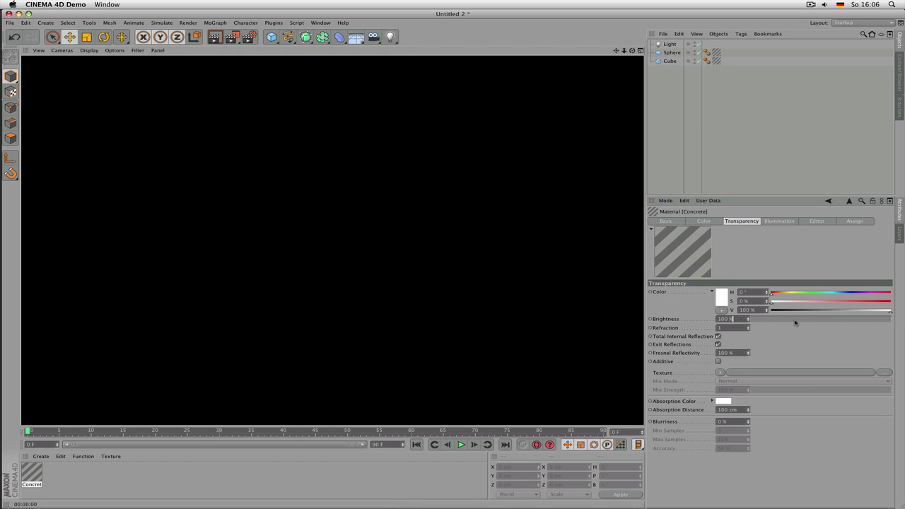
{"action": "left_click_drag", "start_coordinate": [794, 323], "coordinate": [904, 324]}
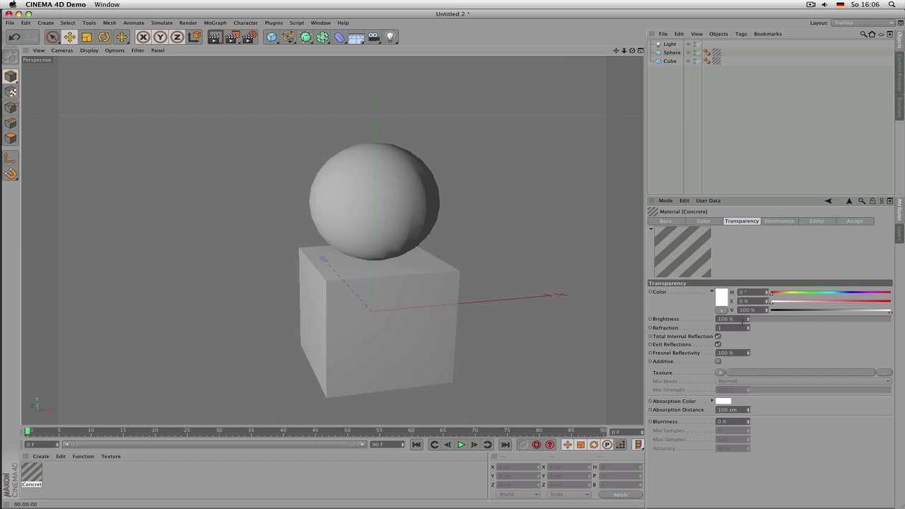
Set the transparency Brightness to 90% and render the translucent objects
{"action": "double_click", "coordinate": [732, 319]}
{"action": "type", "text": "90"}
{"action": "key", "text": "Return"}
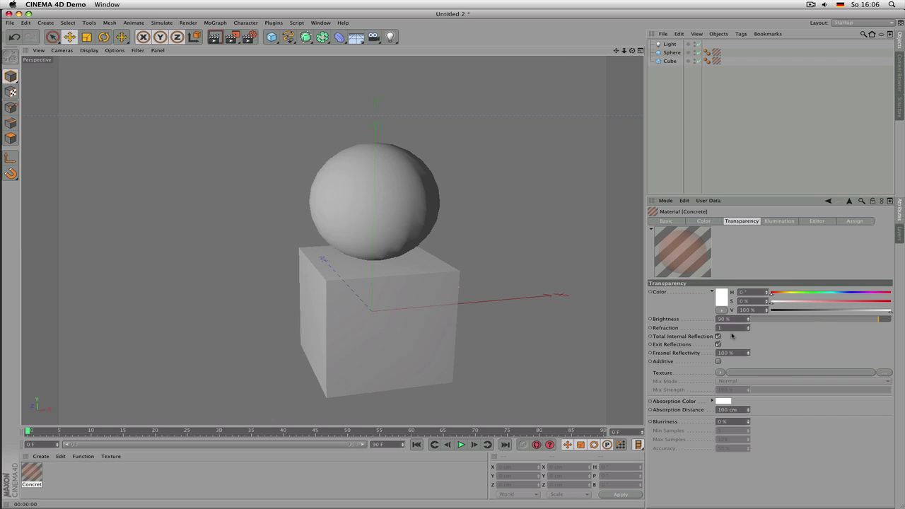
{"action": "key", "text": "super+r"}
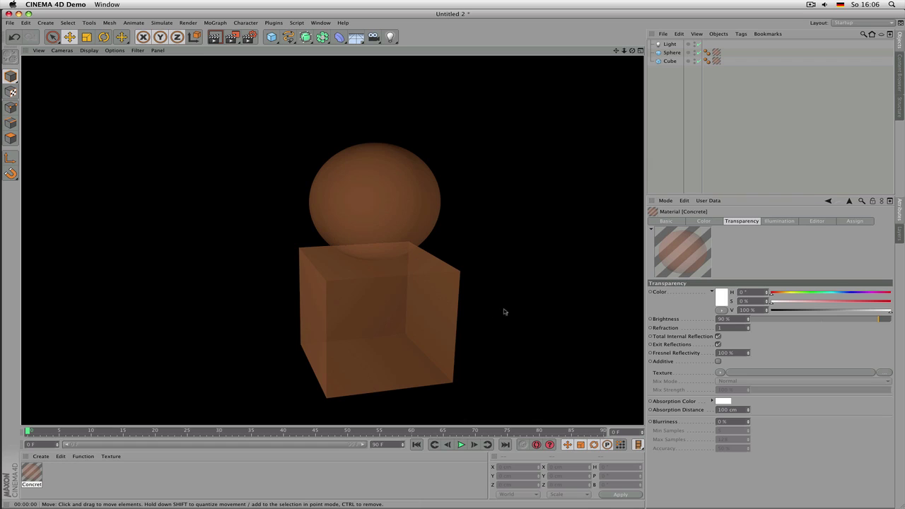
Tint the transparency green with 19% saturation, render, and raise Refraction to 1.5
{"action": "left_click_drag", "start_coordinate": [768, 297], "coordinate": [805, 296]}
{"action": "left_click", "coordinate": [817, 302]}
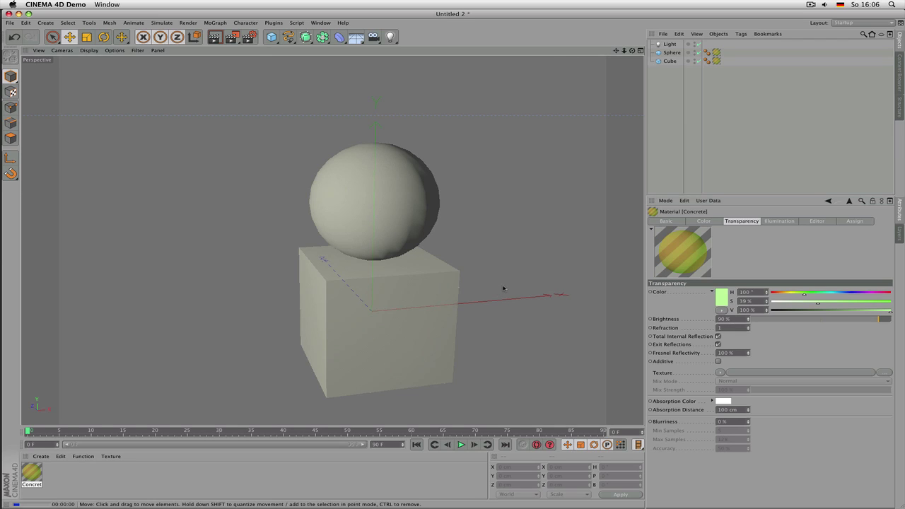
{"action": "key", "text": "ctrl+r"}
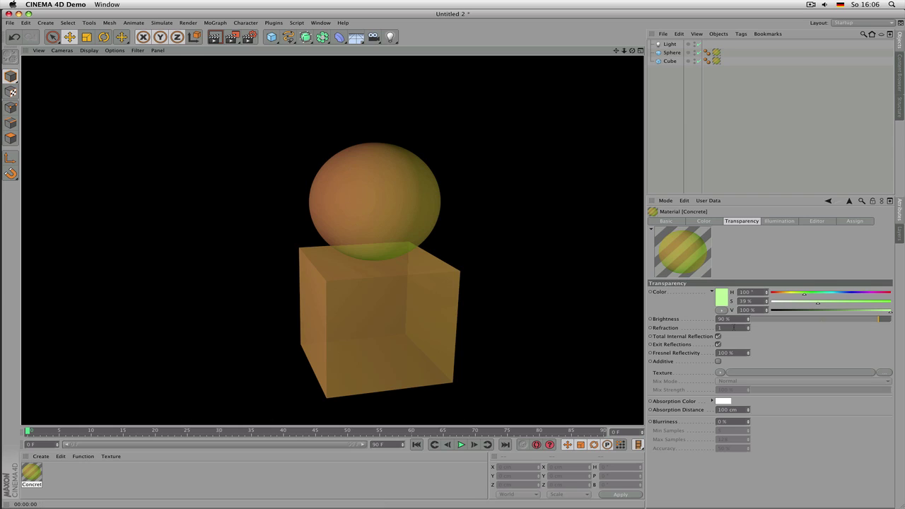
{"action": "left_click", "coordinate": [750, 329]}
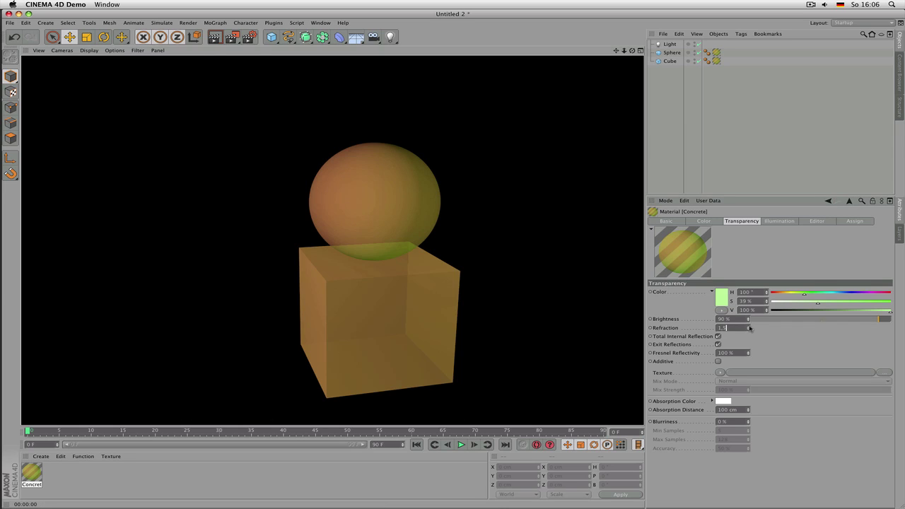
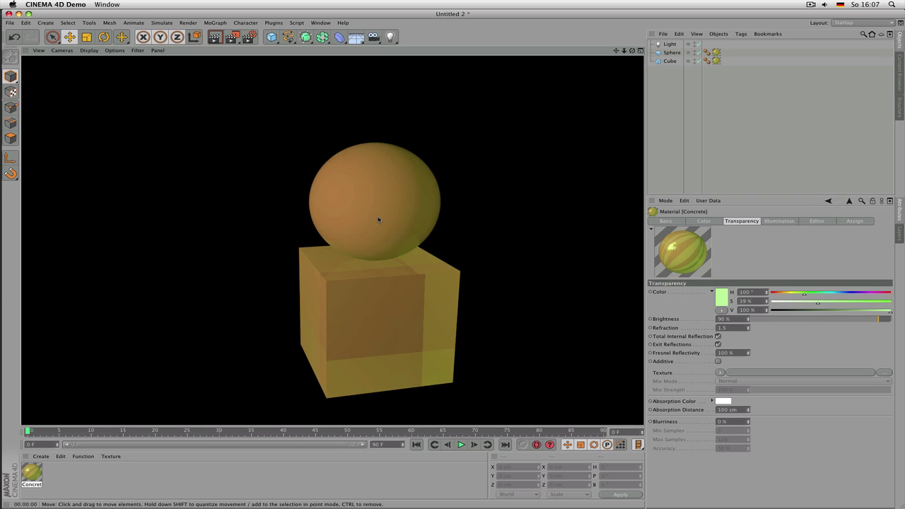
Try refraction values 0.5, 1.27 and 1.25, settling on a refraction of 1.49
{"action": "left_click", "coordinate": [736, 328]}
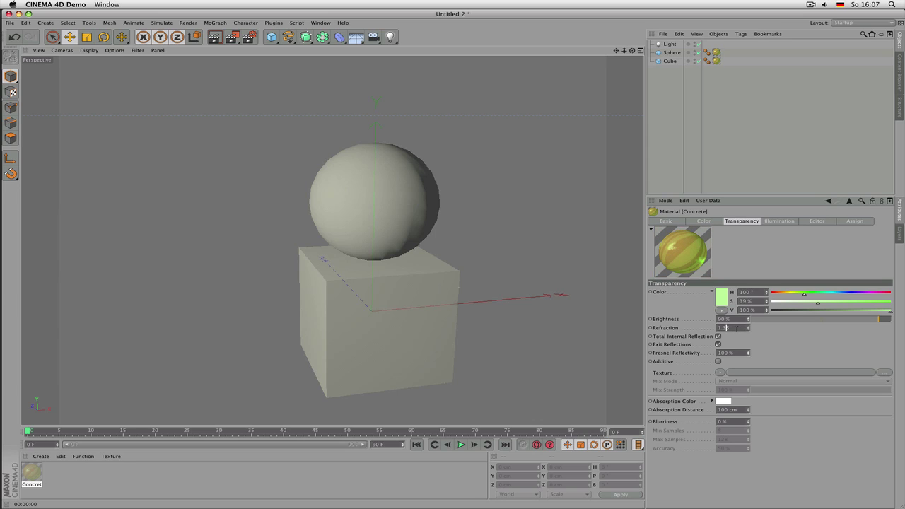
{"action": "type", "text": "0.5"}
{"action": "key", "text": "Return"}
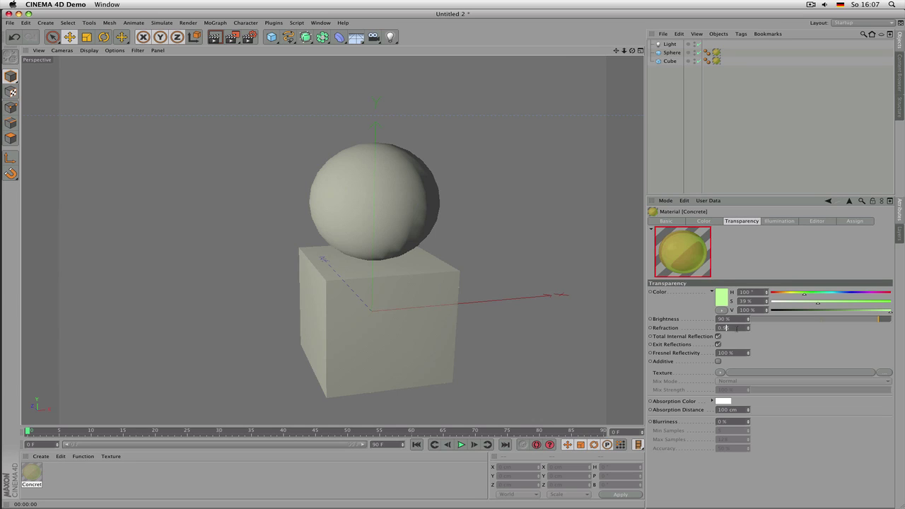
{"action": "type", "text": "1.27"}
{"action": "key", "text": "Return"}
{"action": "type", "text": "1.25"}
{"action": "key", "text": "Return"}
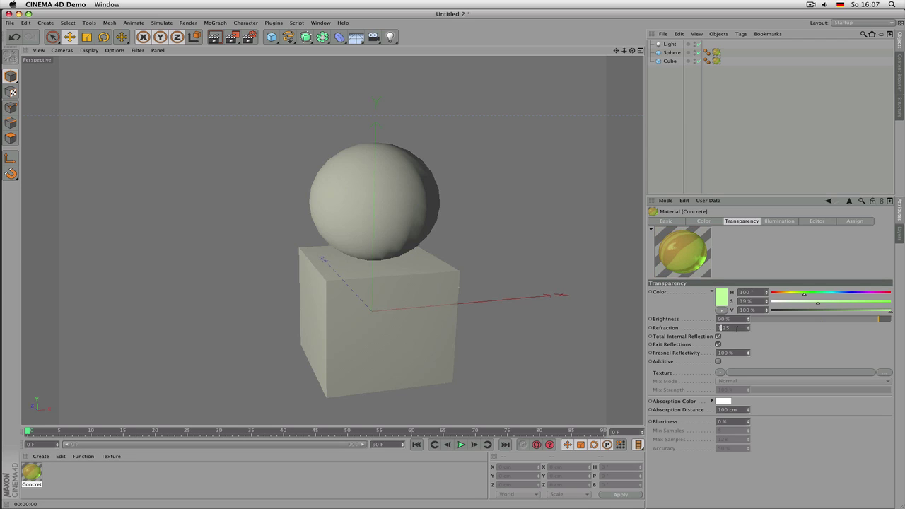
{"action": "type", "text": "1.49"}
{"action": "key", "text": "Return"}
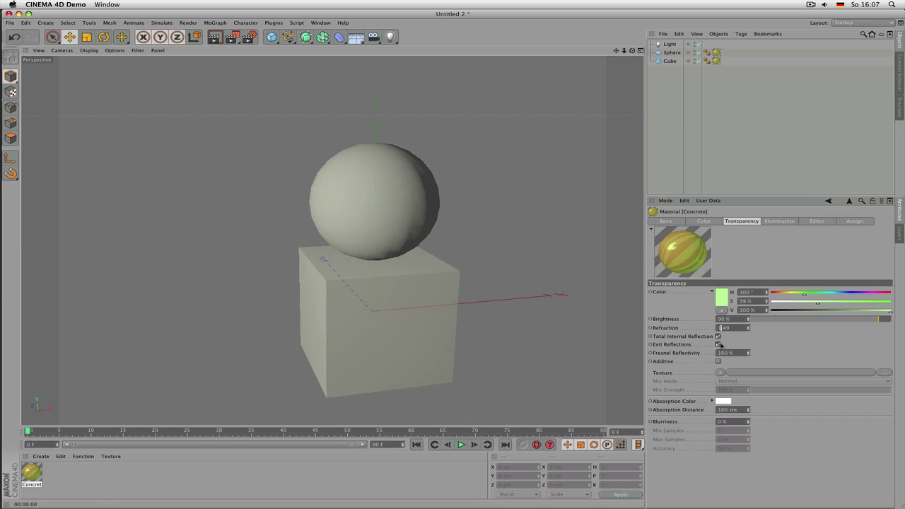
{"action": "key", "text": "Return"}
Keep Fresnel reflectivity at 100 % after briefly lowering it
{"action": "key", "text": "Return"}
{"action": "left_click_drag", "start_coordinate": [748, 353], "coordinate": [743, 349]}
{"action": "double_click", "coordinate": [741, 351]}
{"action": "type", "text": "100"}
{"action": "key", "text": "Return"}
Give the Concrete material a saturated blue absorption colour
{"action": "left_click", "coordinate": [729, 403]}
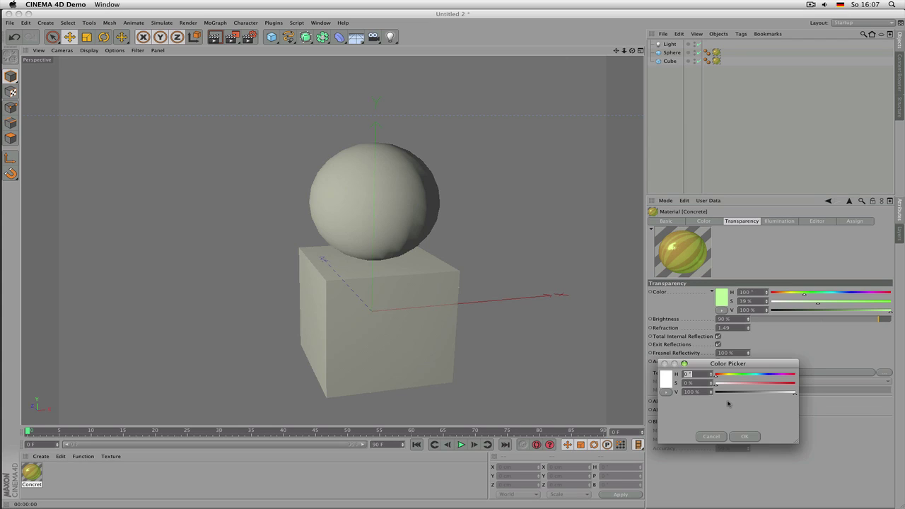
{"action": "left_click", "coordinate": [768, 376]}
{"action": "left_click", "coordinate": [771, 383]}
{"action": "left_click", "coordinate": [750, 437]}
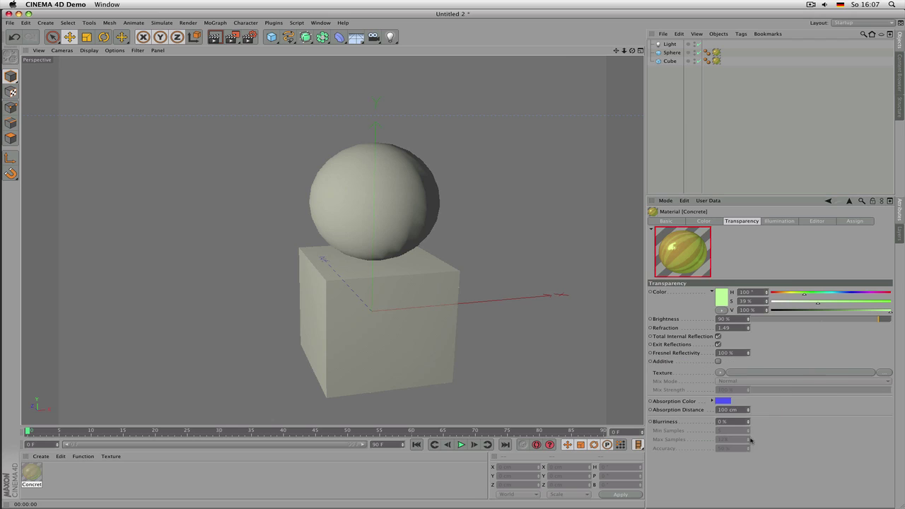
Set the absorption distance to 20 cm and test-render the sphere and cube
{"action": "left_click", "coordinate": [727, 409]}
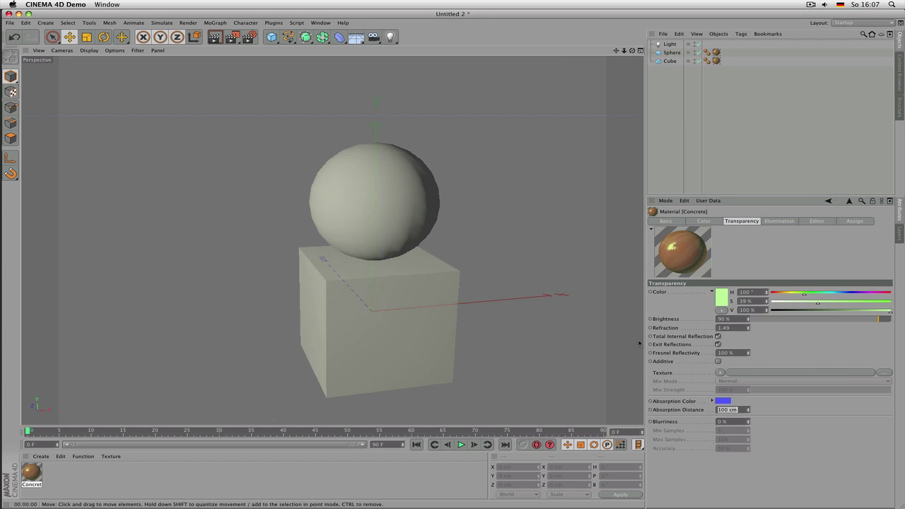
{"action": "left_click_drag", "start_coordinate": [566, 297], "coordinate": [526, 251], "text": "alt"}
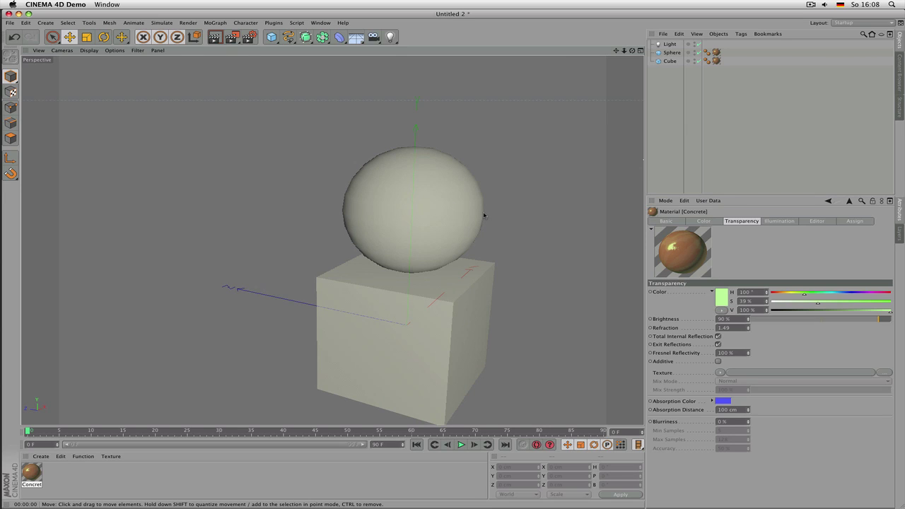
{"action": "mouse_move", "coordinate": [452, 254]}
{"action": "left_mouse_down", "text": "alt"}
{"action": "mouse_move", "coordinate": [450, 264]}
{"action": "mouse_move", "coordinate": [379, 269]}
{"action": "mouse_move", "coordinate": [464, 264]}
{"action": "left_mouse_up", "text": "alt"}
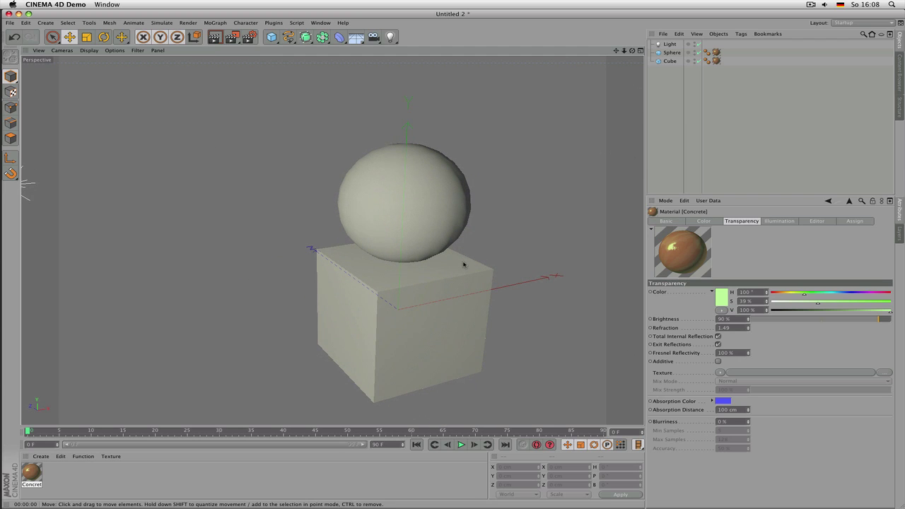
{"action": "key", "text": "ctrl+r"}
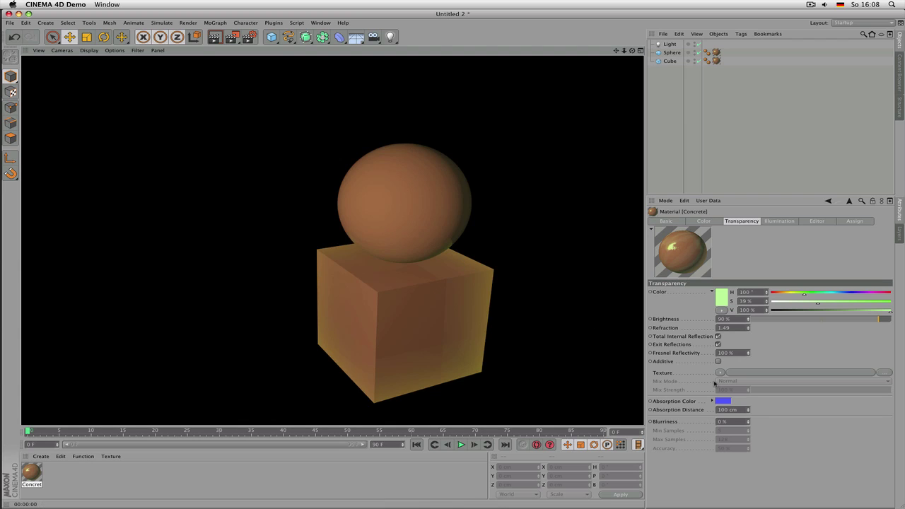
{"action": "left_click", "coordinate": [729, 410]}
{"action": "type", "text": "20"}
{"action": "key", "text": "Return"}
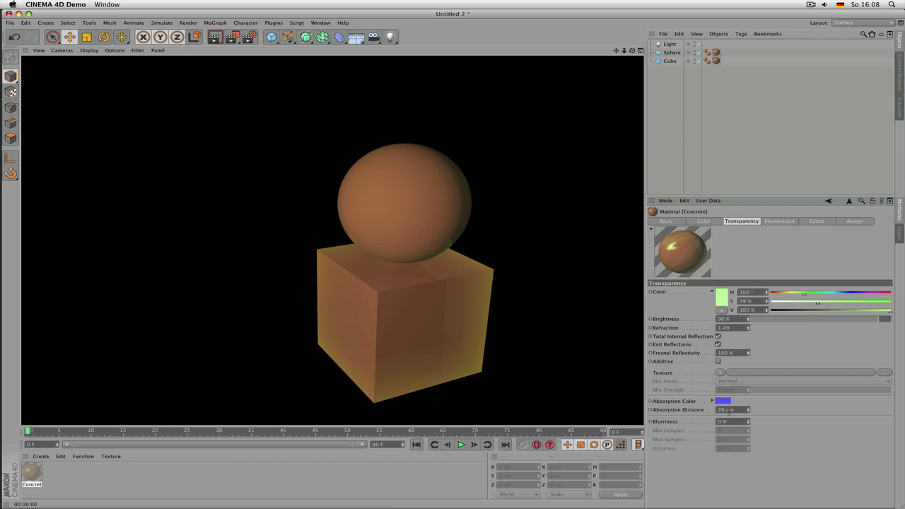
{"action": "key", "text": "ctrl+r"}
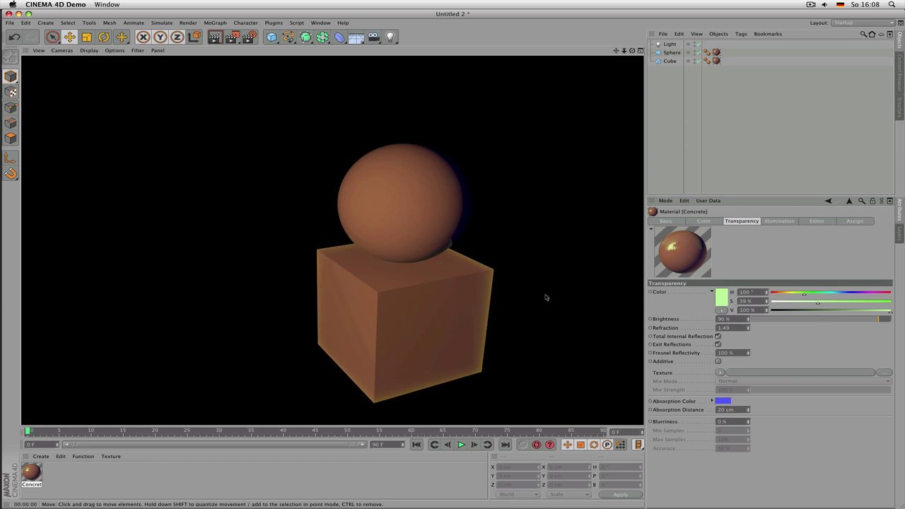
{"action": "left_click", "coordinate": [408, 309]}
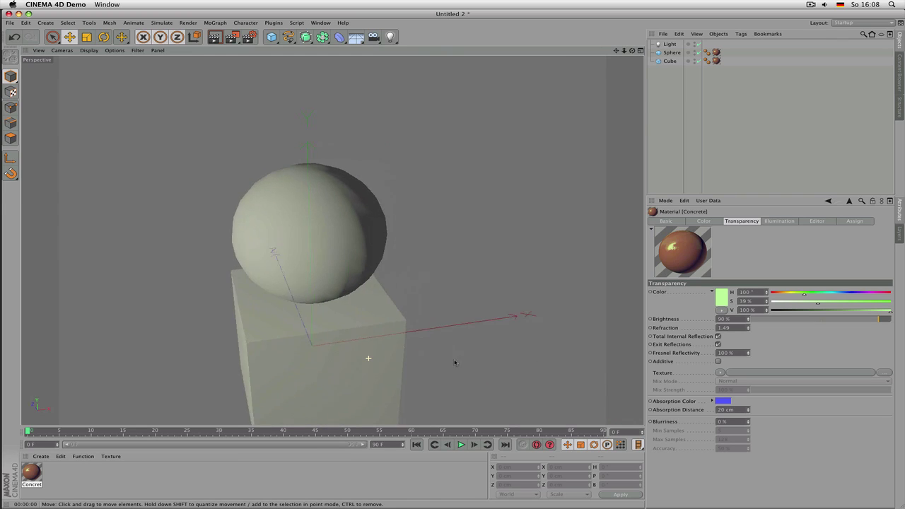
Change the absorption colour to green and re-render from a new angle
{"action": "left_click", "coordinate": [406, 362]}
{"action": "left_click", "coordinate": [721, 401]}
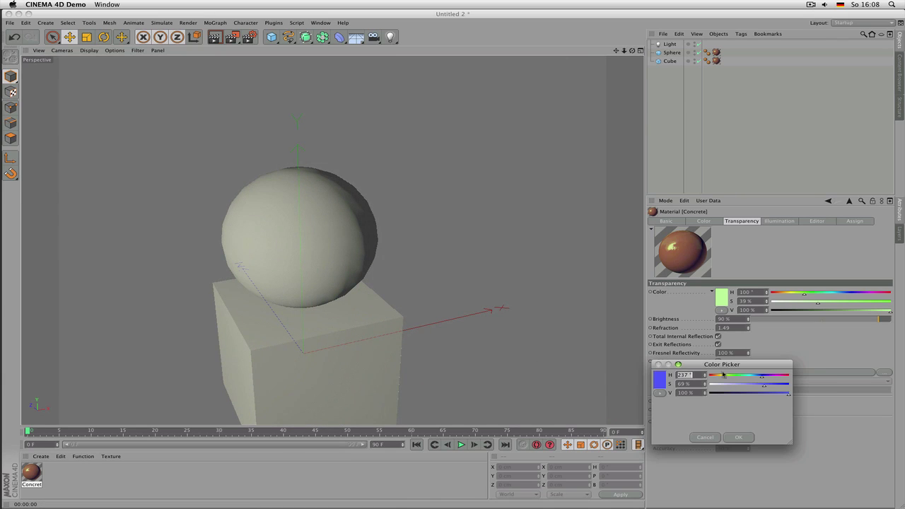
{"action": "left_click", "coordinate": [732, 377]}
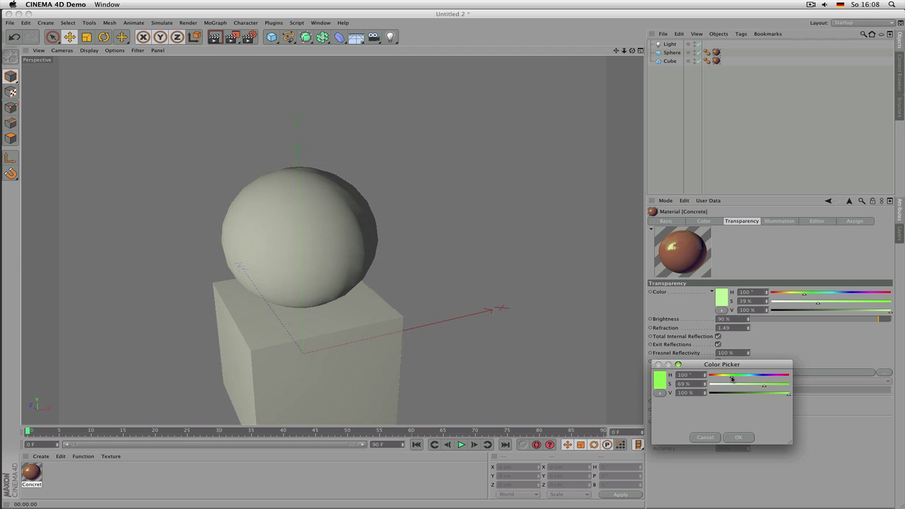
{"action": "left_click", "coordinate": [739, 437]}
{"action": "key", "text": "super+r"}
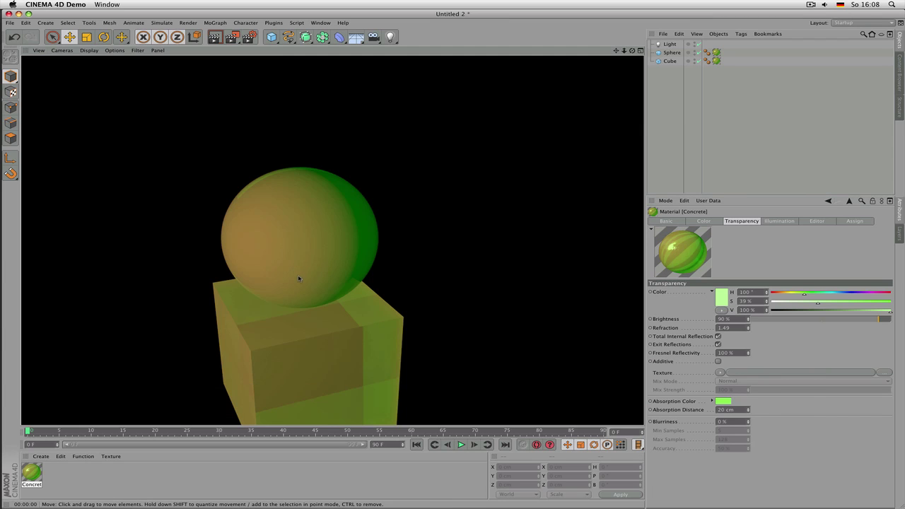
{"action": "mouse_move", "coordinate": [300, 281]}
{"action": "left_mouse_down", "text": "alt"}
{"action": "mouse_move", "coordinate": [338, 238]}
{"action": "mouse_move", "coordinate": [363, 237]}
{"action": "left_mouse_up", "text": "alt"}
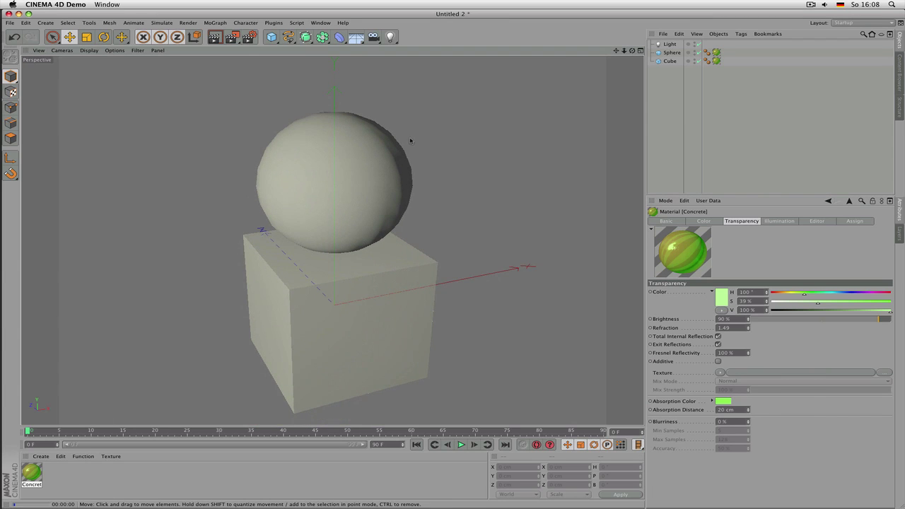
{"action": "key", "text": "super+r"}
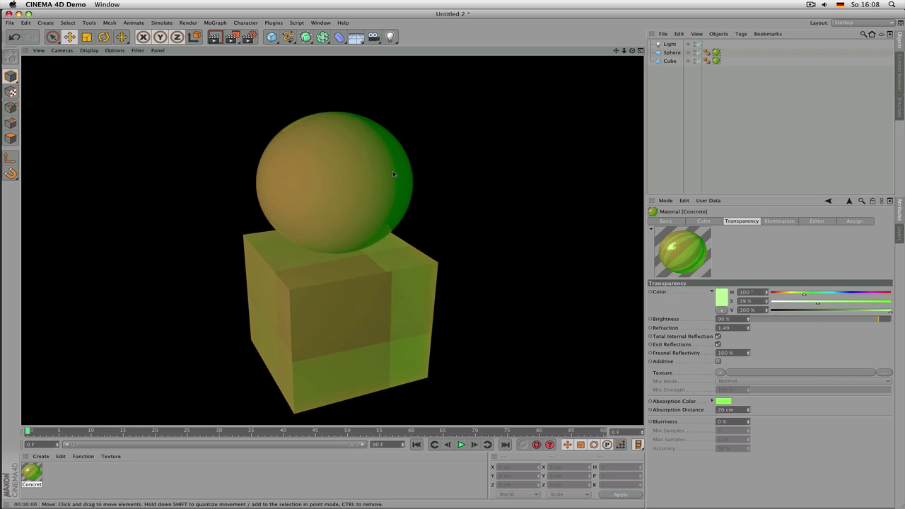
Try transparency blurriness at 4 % then 10 % and render the result
{"action": "left_click", "coordinate": [732, 422]}
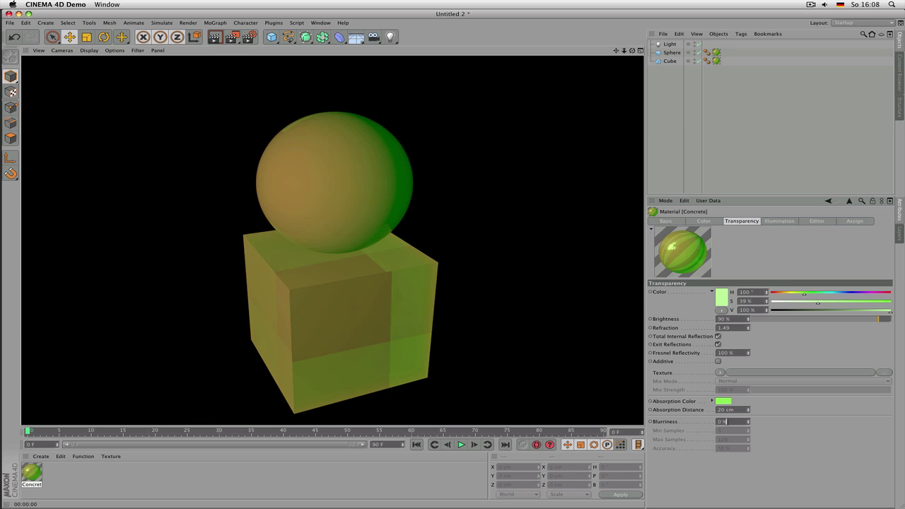
{"action": "type", "text": "4"}
{"action": "key", "text": "Return"}
{"action": "key", "text": "BackSpace"}
{"action": "type", "text": "10"}
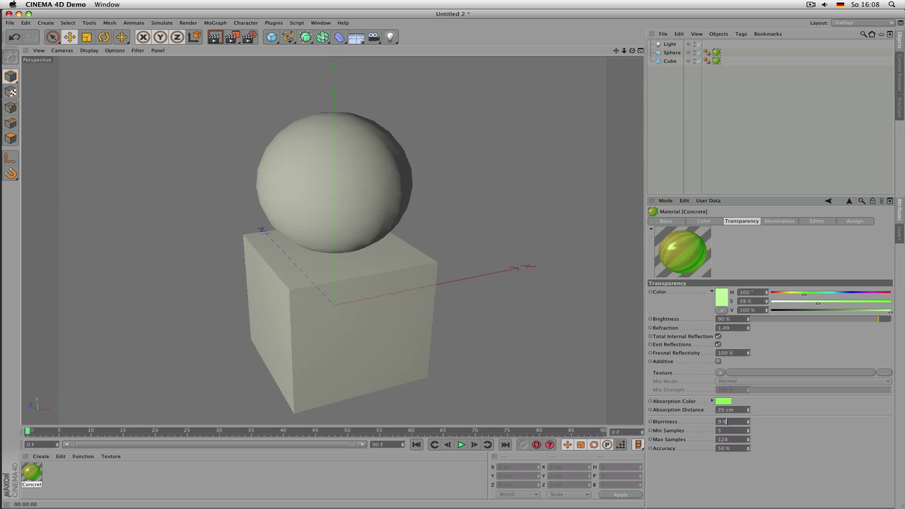
{"action": "key", "text": "Return"}
{"action": "left_click", "coordinate": [732, 439]}
{"action": "left_click_drag", "start_coordinate": [118, 240], "coordinate": [191, 277], "text": "alt"}
{"action": "key", "text": "super+r"}
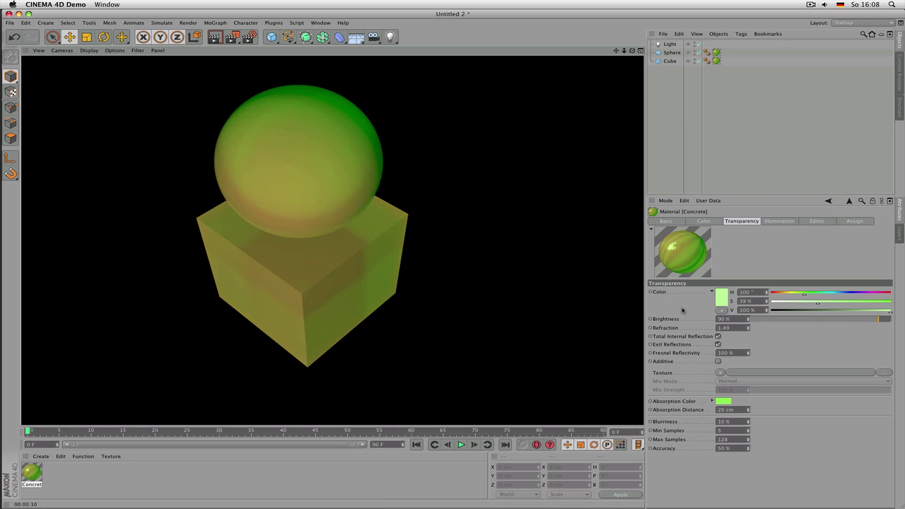
Adjust transparency brightness to about 94 % and render again
{"action": "left_click", "coordinate": [848, 320]}
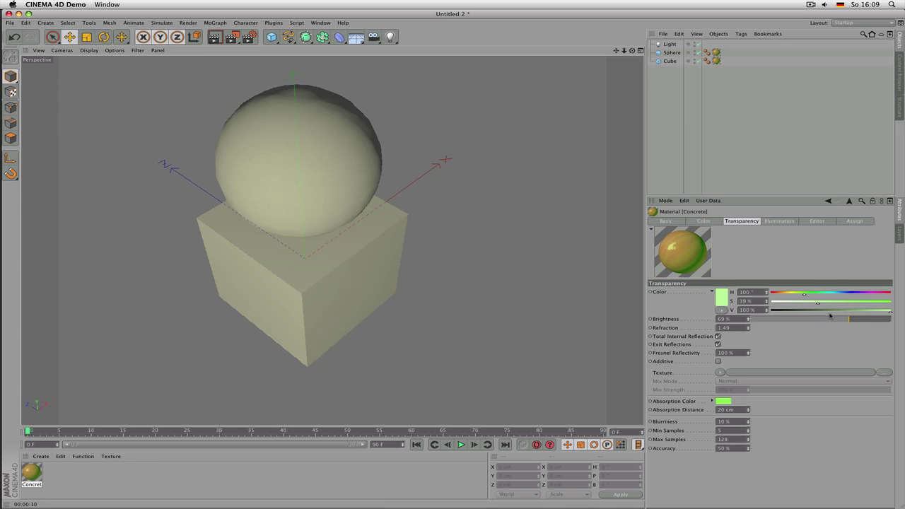
{"action": "left_click", "coordinate": [816, 320]}
{"action": "left_click_drag", "start_coordinate": [835, 320], "coordinate": [888, 321]}
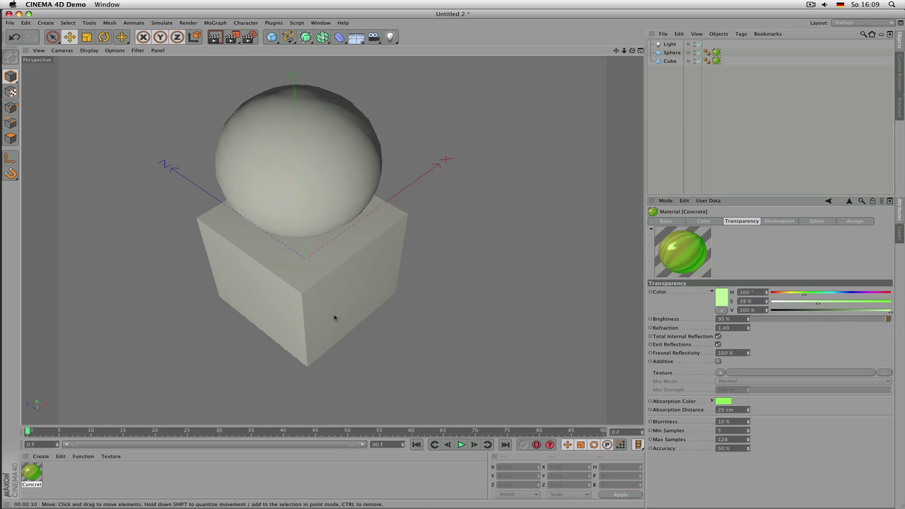
{"action": "key", "text": "ctrl+r"}
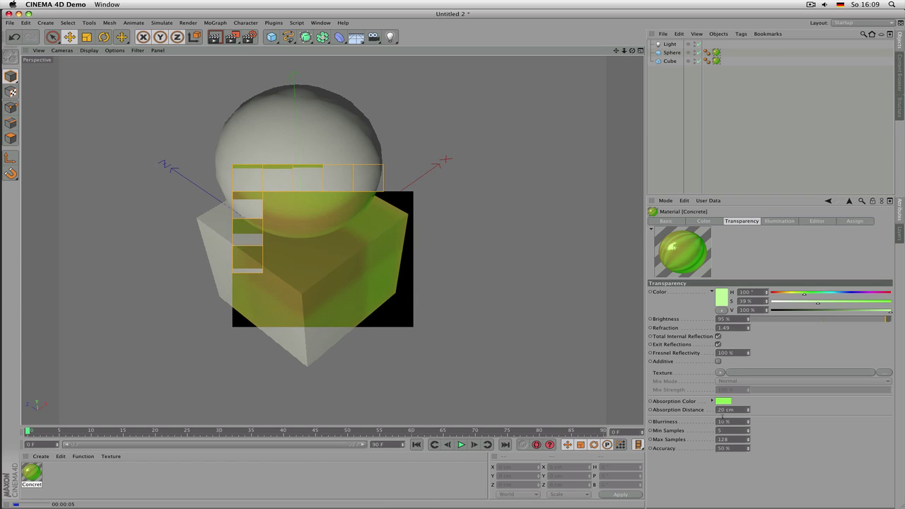
Set blurriness max samples to 44 and accuracy to 30 %
{"action": "double_click", "coordinate": [730, 423]}
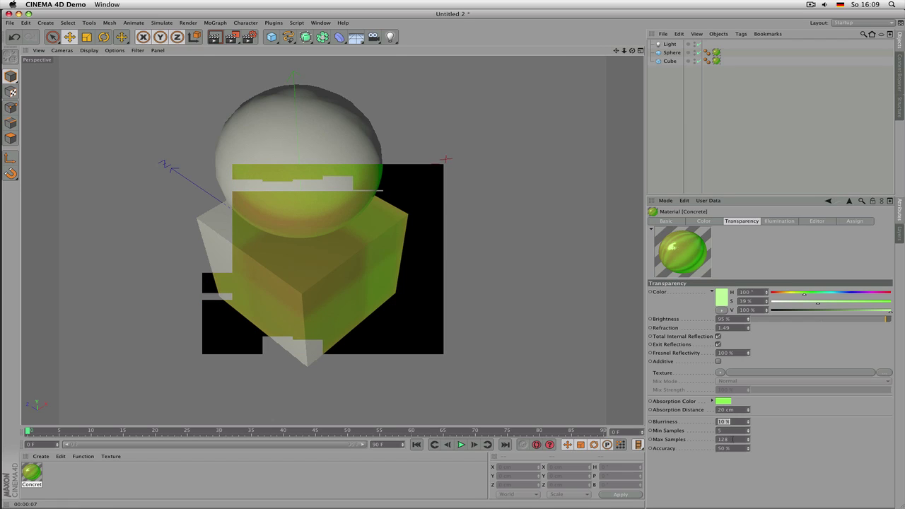
{"action": "double_click", "coordinate": [733, 439]}
{"action": "type", "text": "44"}
{"action": "key", "text": "Tab"}
{"action": "type", "text": "30"}
{"action": "key", "text": "Return"}
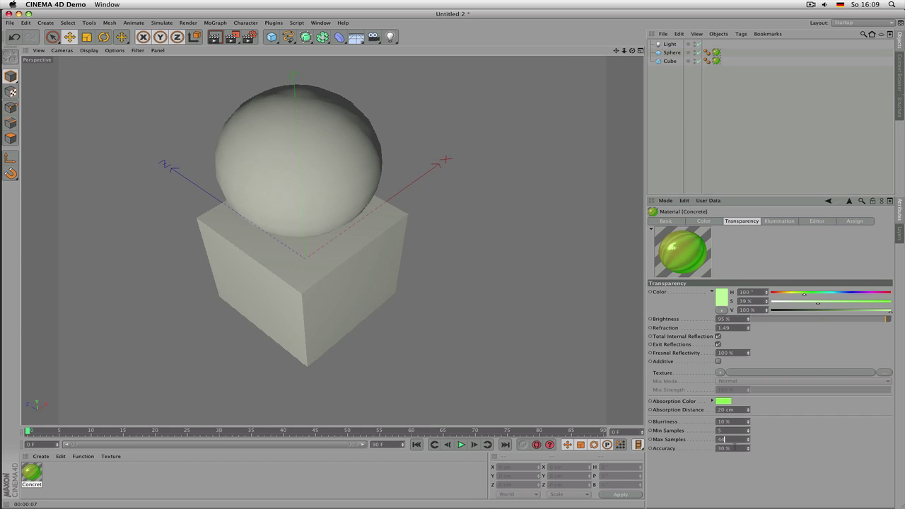
{"action": "left_click", "coordinate": [733, 448]}
{"action": "left_click", "coordinate": [733, 440]}
{"action": "key", "text": "Return"}
Set transparency blurriness to 5 % and review the sampling parameters
{"action": "left_click", "coordinate": [728, 422]}
{"action": "type", "text": "5"}
{"action": "key", "text": "Return"}
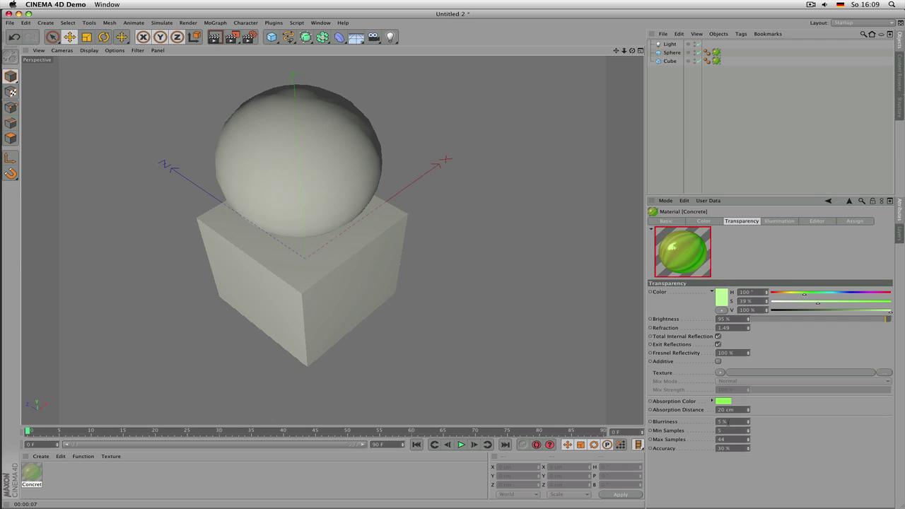
{"action": "left_click", "coordinate": [678, 439]}
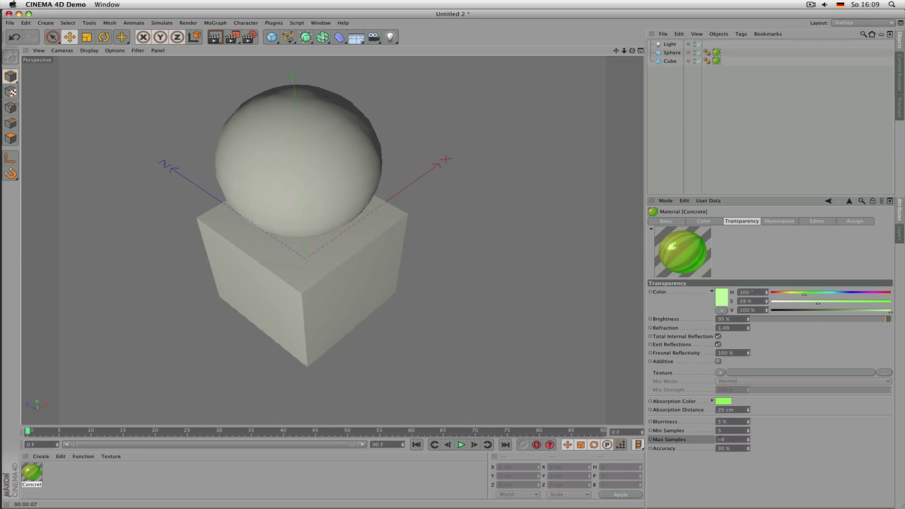
{"action": "left_click", "coordinate": [687, 449]}
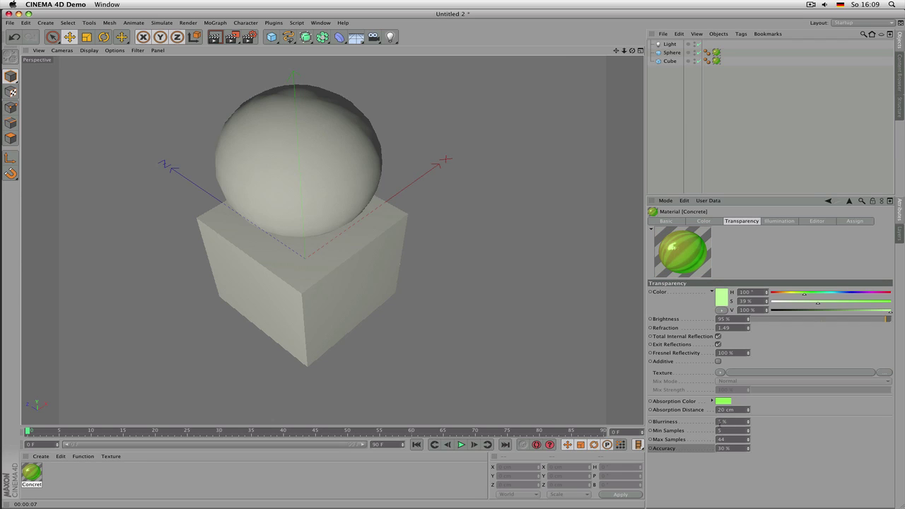
{"action": "left_click", "coordinate": [696, 420]}
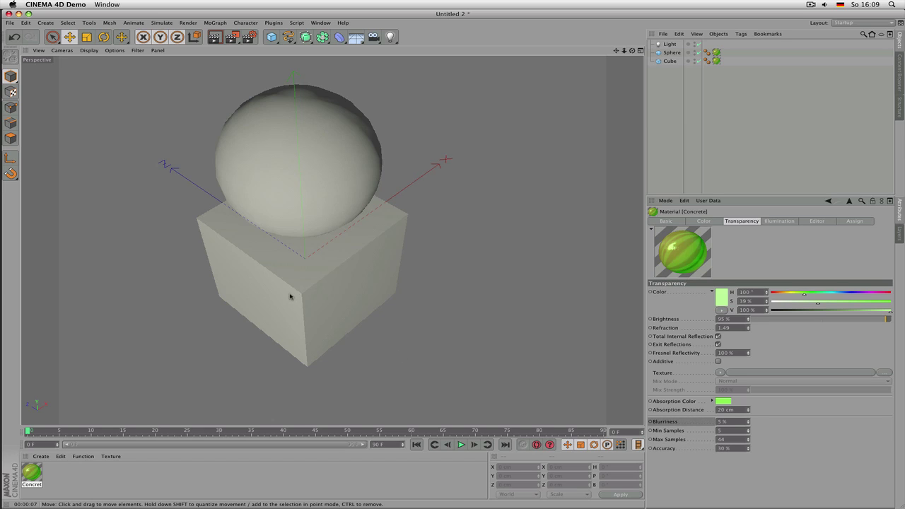
After a test render, switch off Total Internal Reflection and Exit Reflections
{"action": "key", "text": "super+r"}
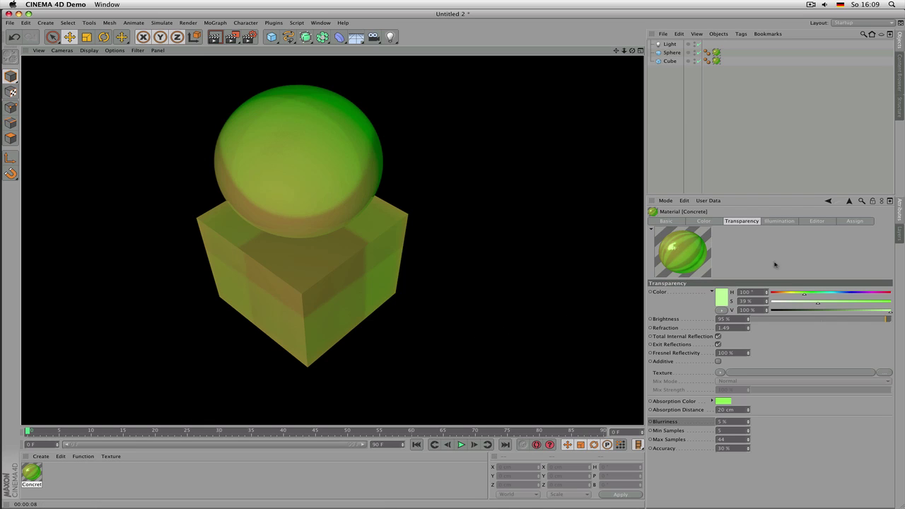
{"action": "left_click", "coordinate": [718, 337]}
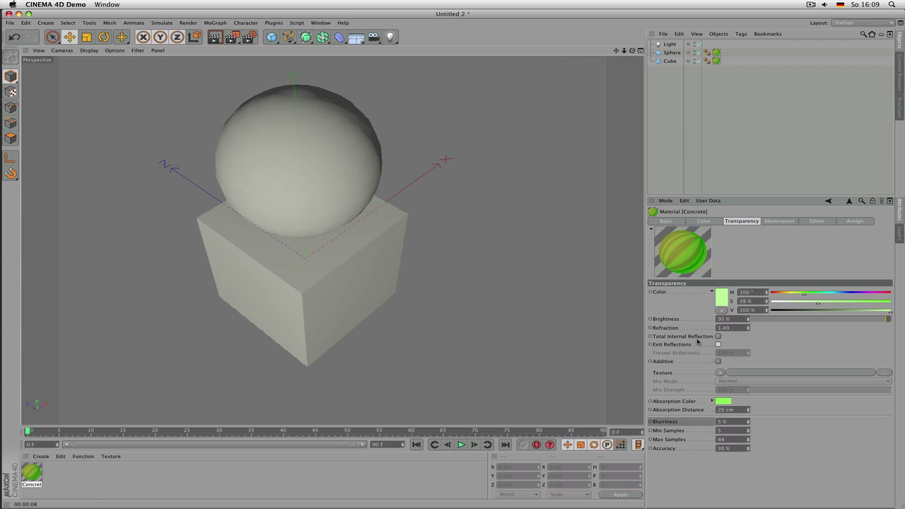
{"action": "left_click", "coordinate": [692, 344]}
{"action": "left_click_drag", "start_coordinate": [453, 339], "coordinate": [399, 274], "text": "alt"}
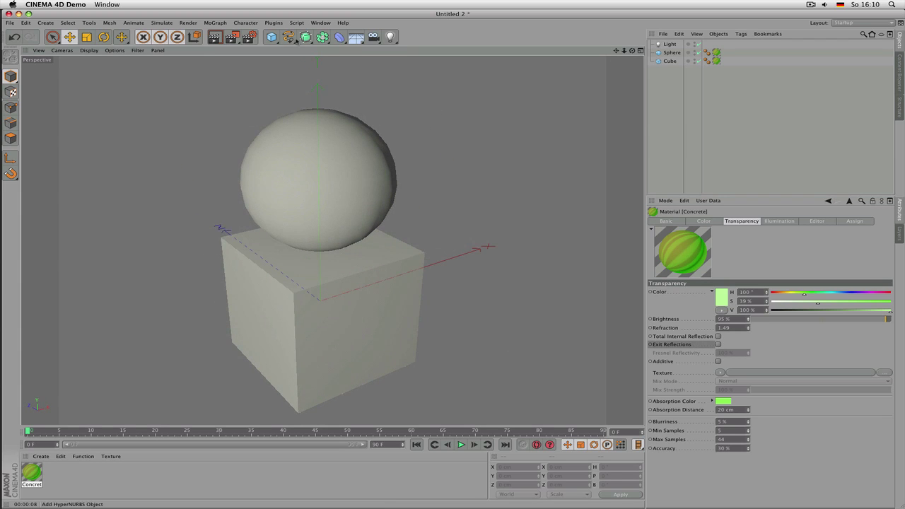
Add a cube, stretch it into a thin plank through the sphere, and render
{"action": "left_click_drag", "start_coordinate": [272, 40], "coordinate": [342, 48]}
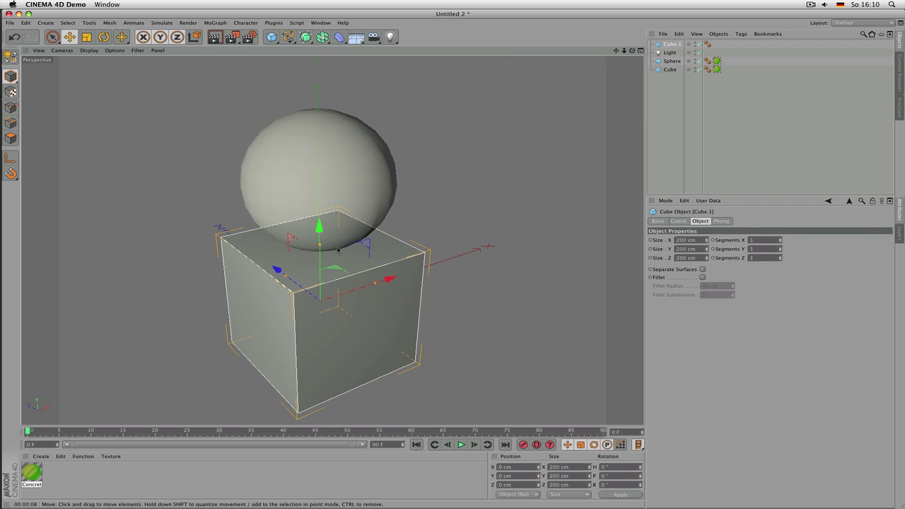
{"action": "left_click_drag", "start_coordinate": [322, 248], "coordinate": [318, 297]}
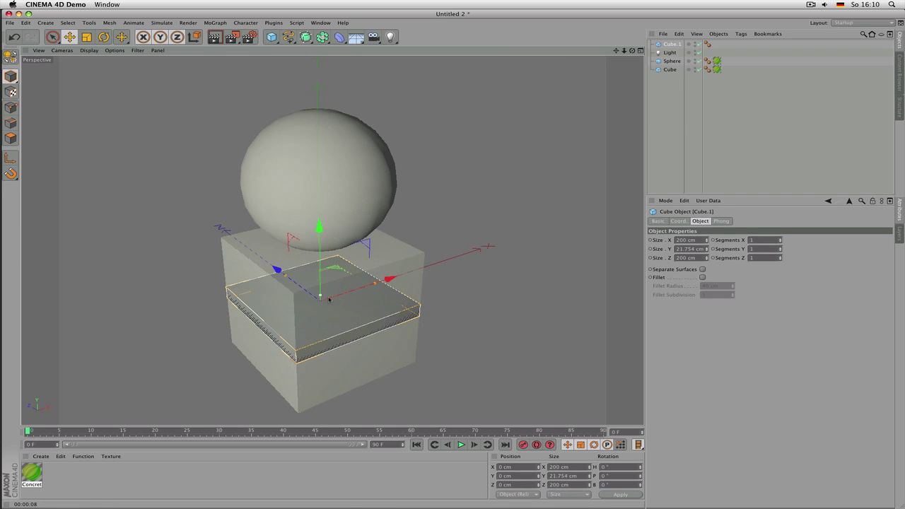
{"action": "left_click_drag", "start_coordinate": [390, 281], "coordinate": [601, 182]}
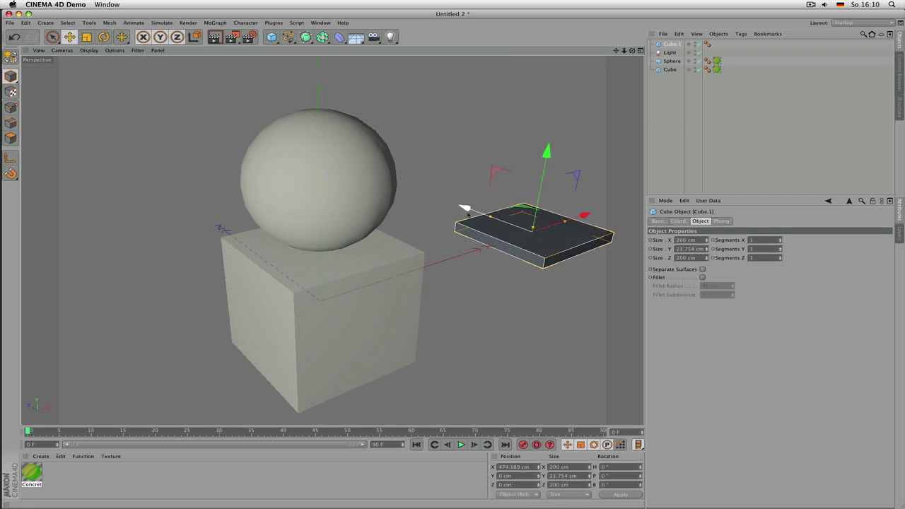
{"action": "left_click_drag", "start_coordinate": [468, 210], "coordinate": [184, 141]}
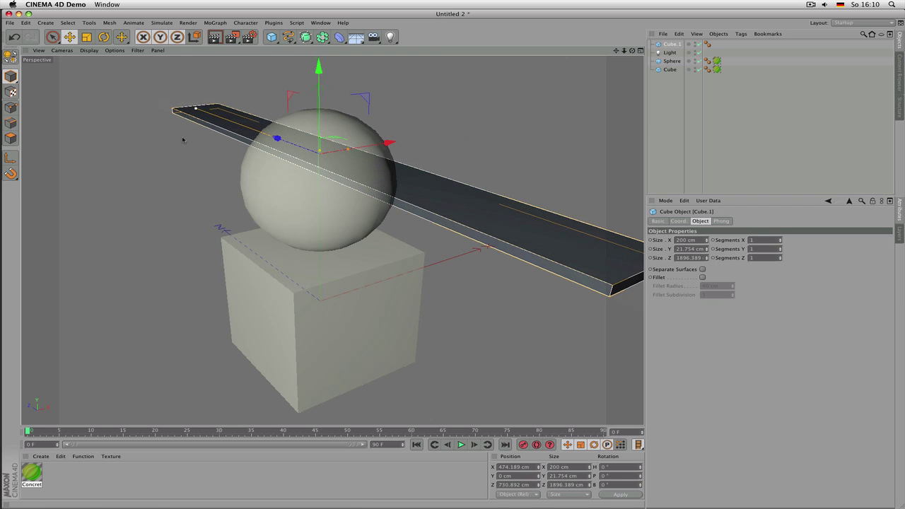
{"action": "key", "text": "super+r"}
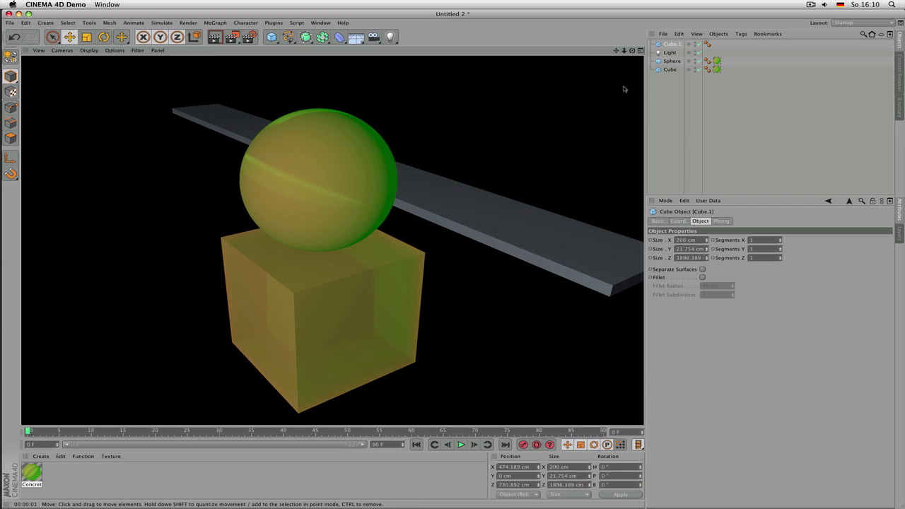
Set the Concrete material's absorption distance to 500 cm
{"action": "left_click", "coordinate": [36, 476]}
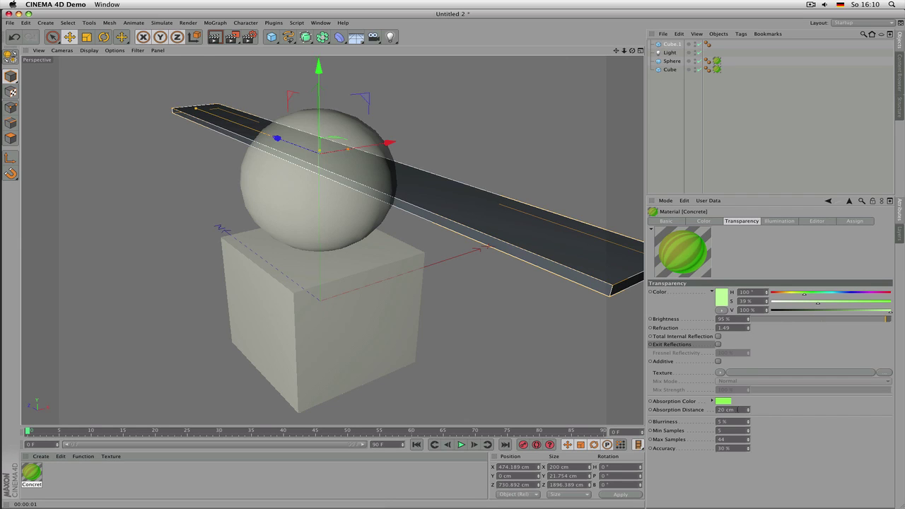
{"action": "left_click", "coordinate": [748, 410]}
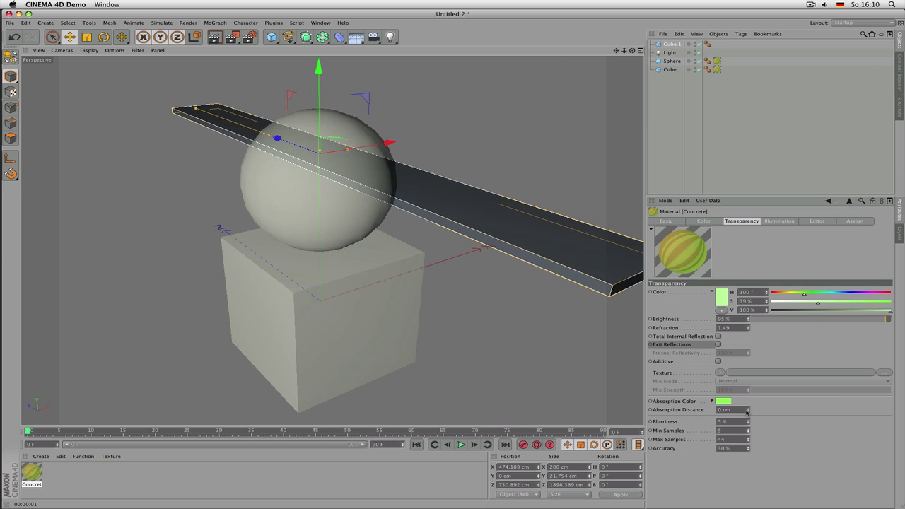
{"action": "left_click_drag", "start_coordinate": [748, 411], "coordinate": [748, 411]}
Set transparency blurriness to 0 % and check it with a render
{"action": "key", "text": "alt+r"}
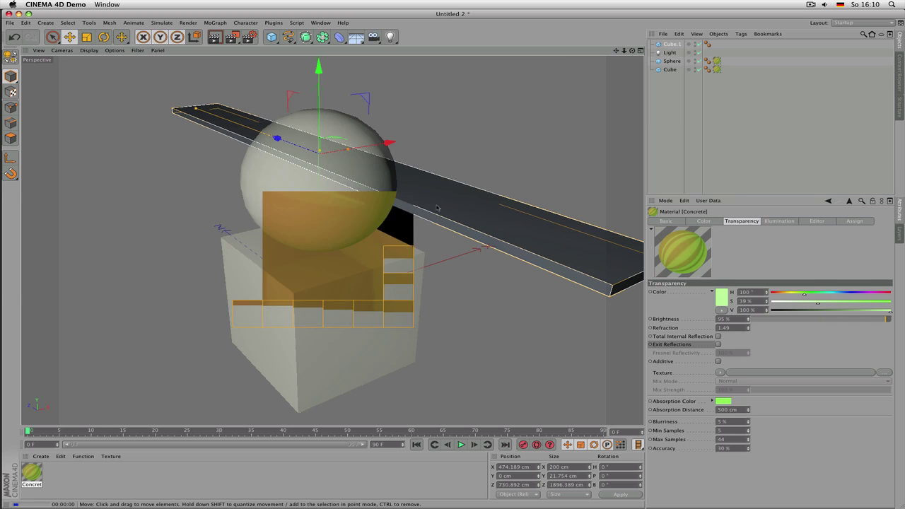
{"action": "key", "text": "ctrl+r"}
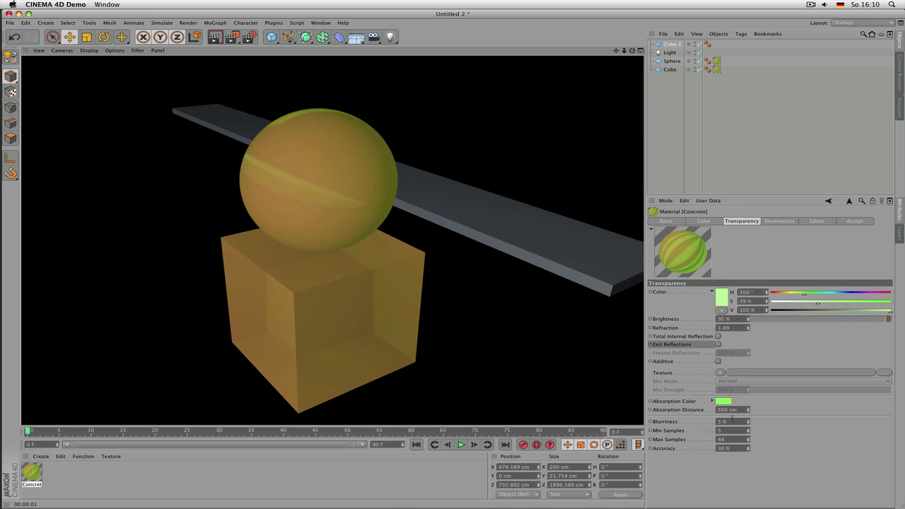
{"action": "double_click", "coordinate": [733, 419]}
{"action": "type", "text": "0"}
{"action": "key", "text": "Return"}
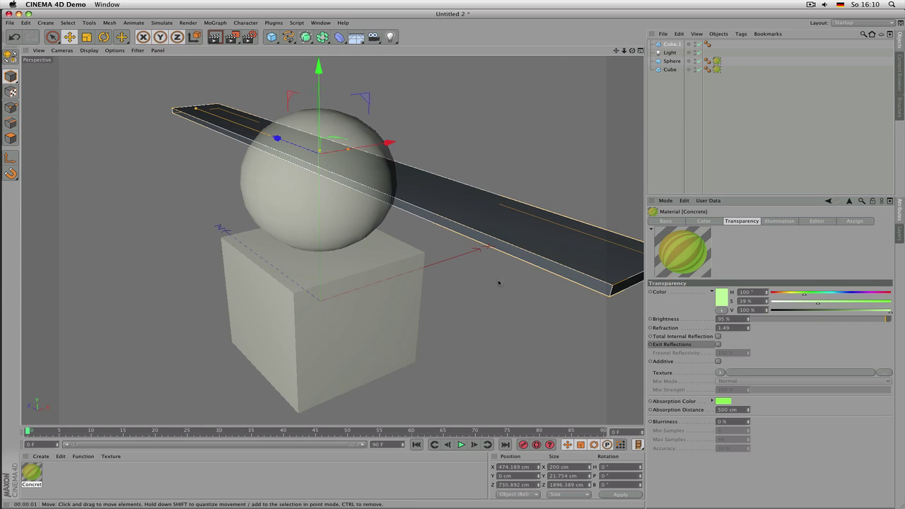
{"action": "key", "text": "ctrl+r"}
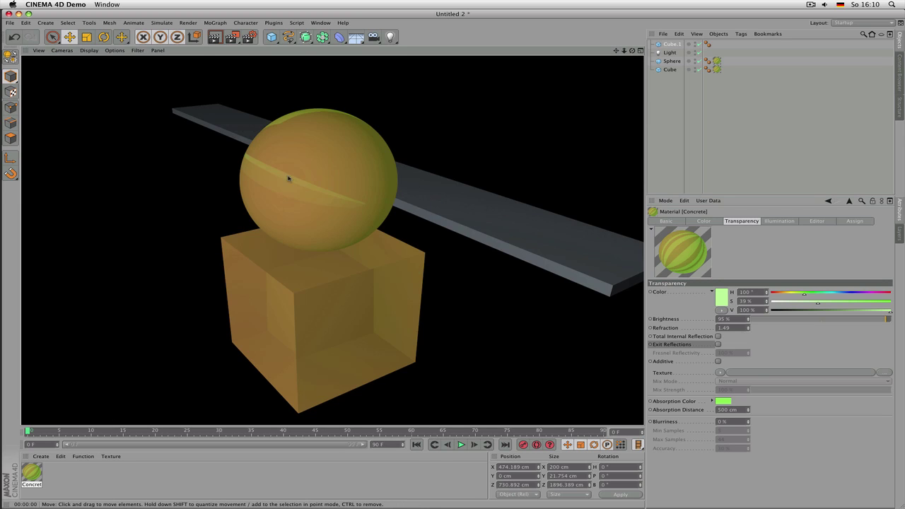
{"action": "left_click", "coordinate": [309, 184]}
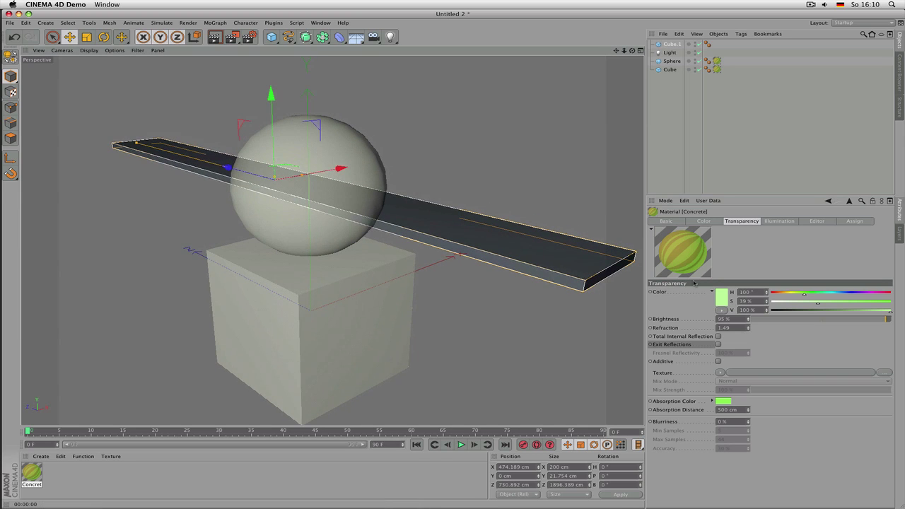
Nudge brightness up slightly and set refraction to 1, then render
{"action": "left_click_drag", "start_coordinate": [748, 319], "coordinate": [743, 321]}
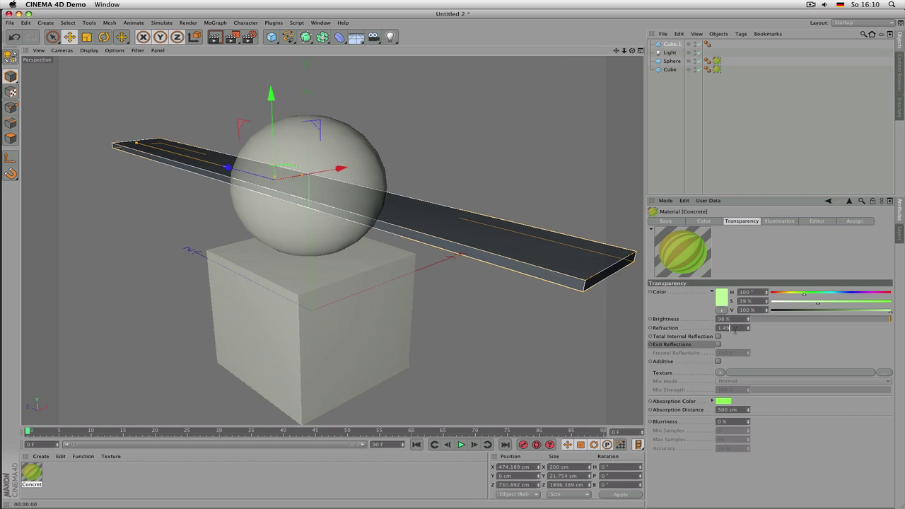
{"action": "left_click", "coordinate": [734, 329]}
{"action": "type", "text": "1"}
{"action": "key", "text": "Return"}
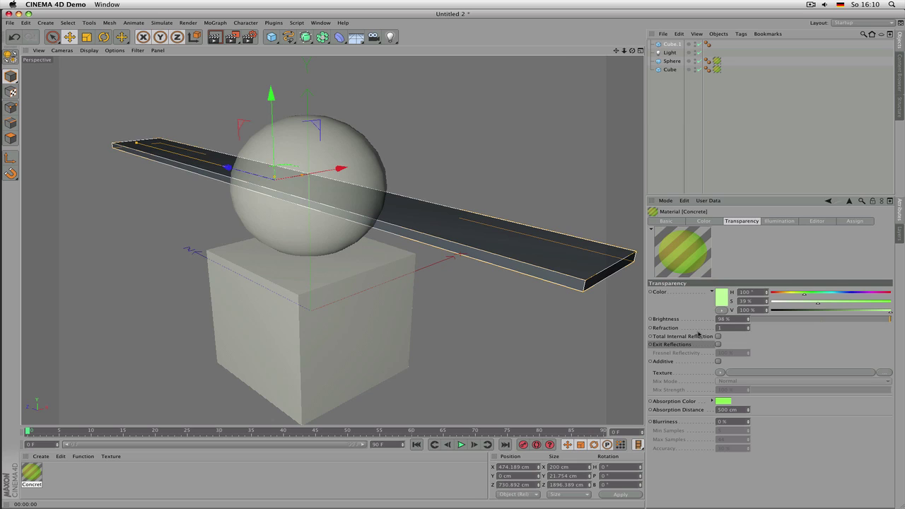
{"action": "key", "text": "ctrl+r"}
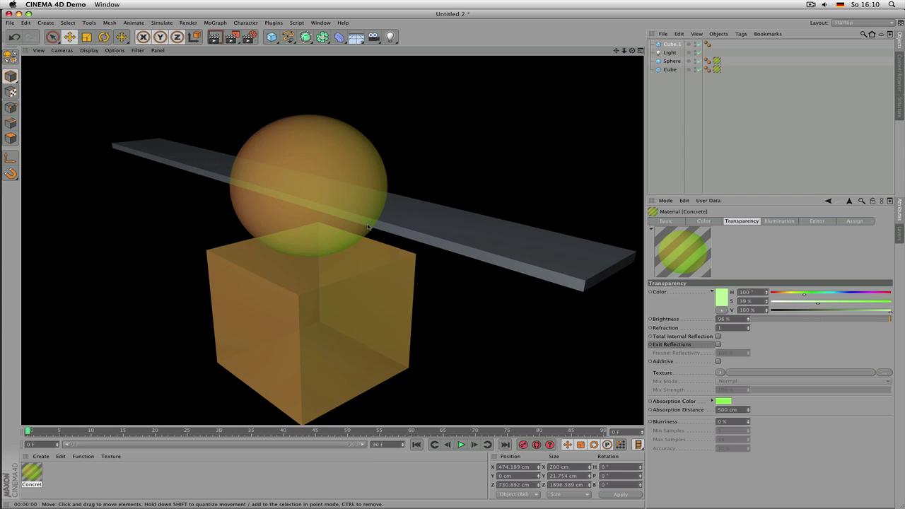
Test refraction at 1.5, then return it to 1 and render again
{"action": "left_click", "coordinate": [723, 327]}
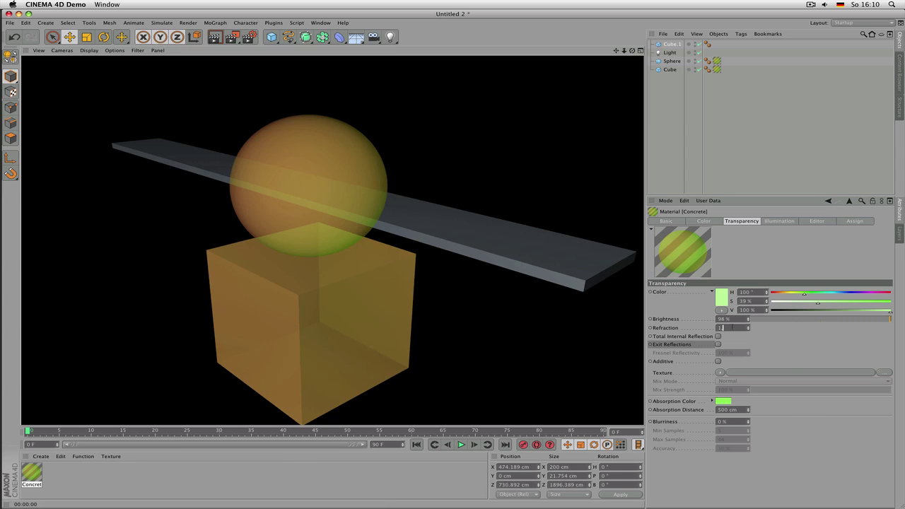
{"action": "type", "text": ".5"}
{"action": "key", "text": "Return"}
{"action": "key", "text": "ctrl+r"}
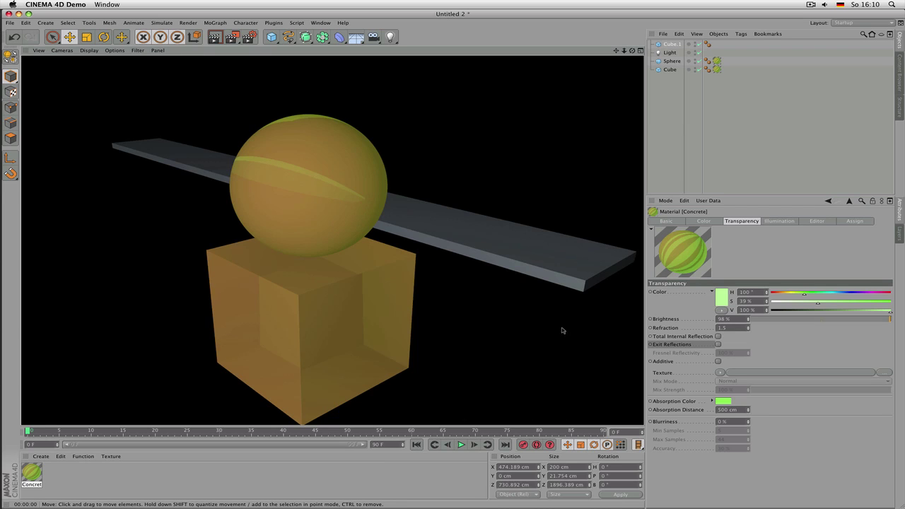
{"action": "left_click", "coordinate": [741, 422]}
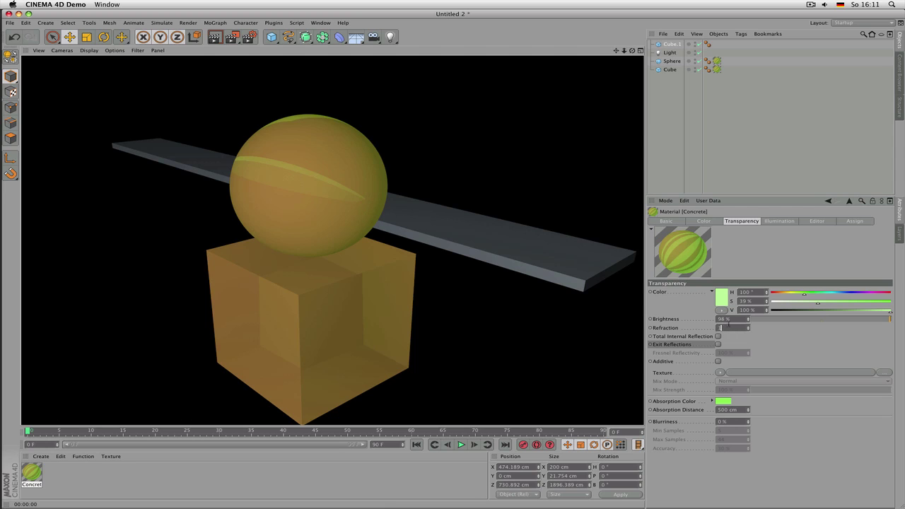
{"action": "key", "text": "Return"}
{"action": "key", "text": "ctrl+r"}
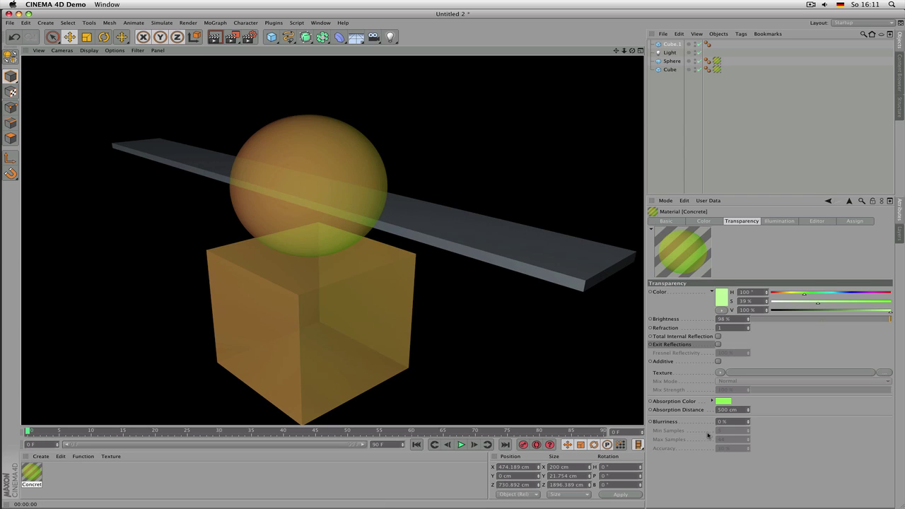
Test blurriness at 13 %, then settle on 2 % and render again
{"action": "double_click", "coordinate": [731, 422]}
{"action": "type", "text": "13"}
{"action": "key", "text": "Return"}
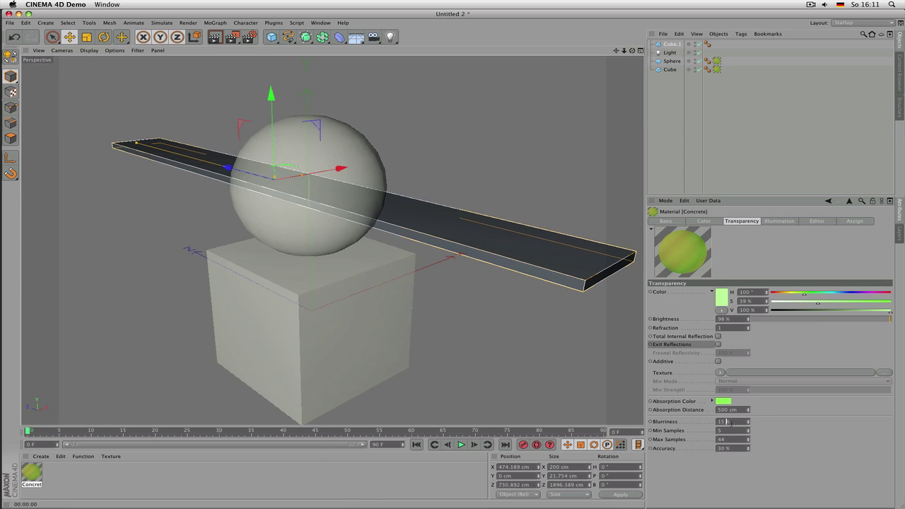
{"action": "key", "text": "ctrl+r"}
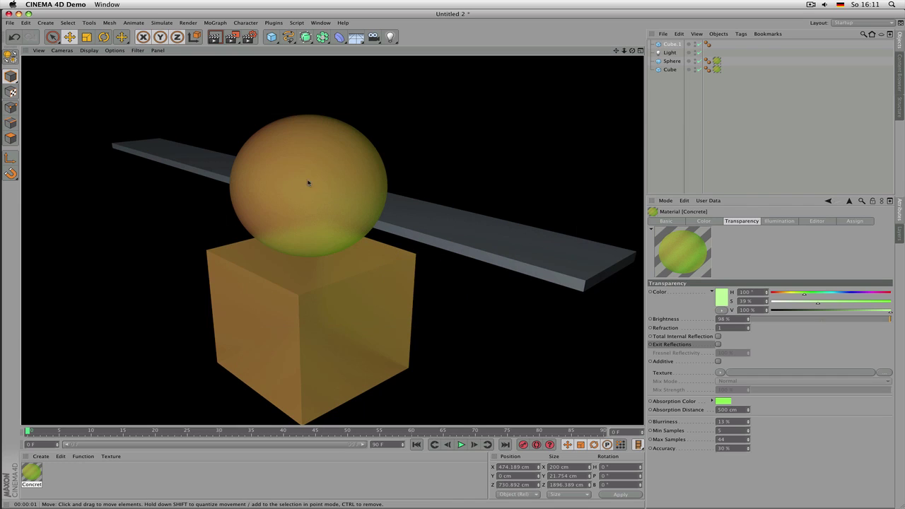
{"action": "double_click", "coordinate": [727, 421]}
{"action": "type", "text": "2"}
{"action": "key", "text": "Return"}
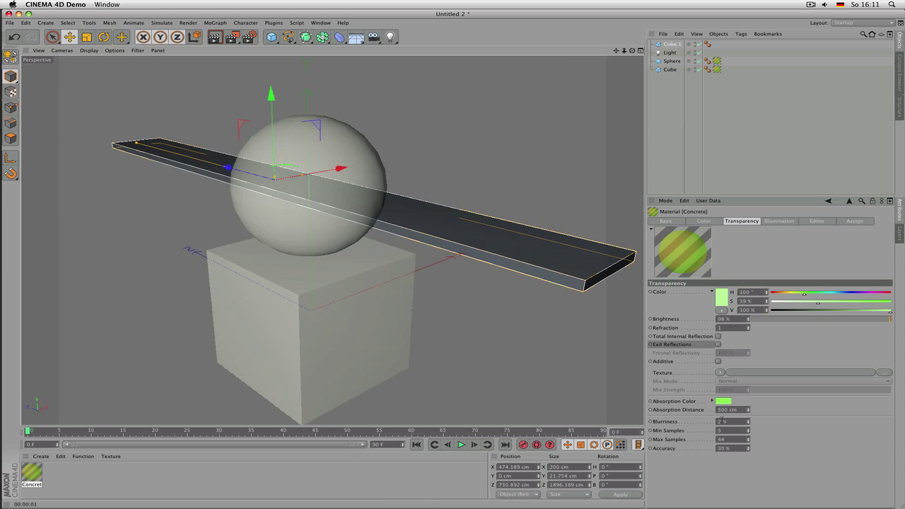
{"action": "key", "text": "super+r"}
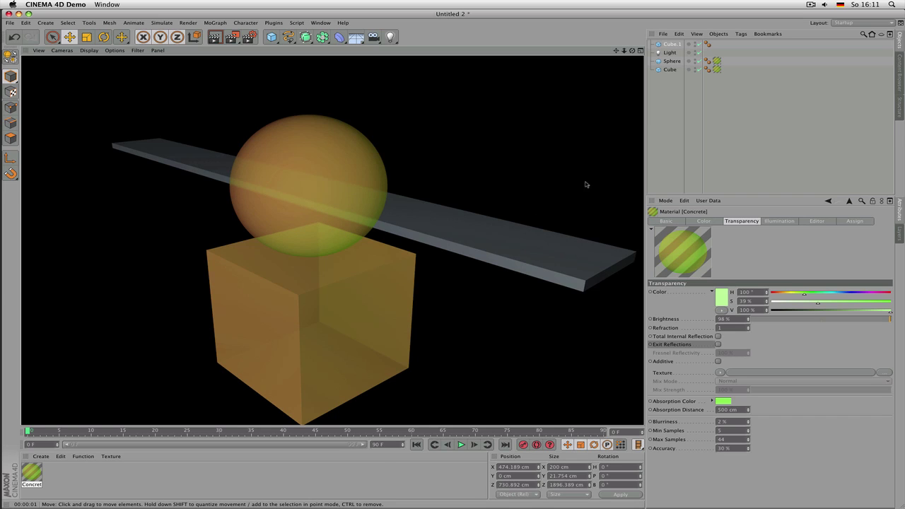
Turn off the Concrete material's transparency and enable its reflection channel
{"action": "left_click", "coordinate": [680, 224]}
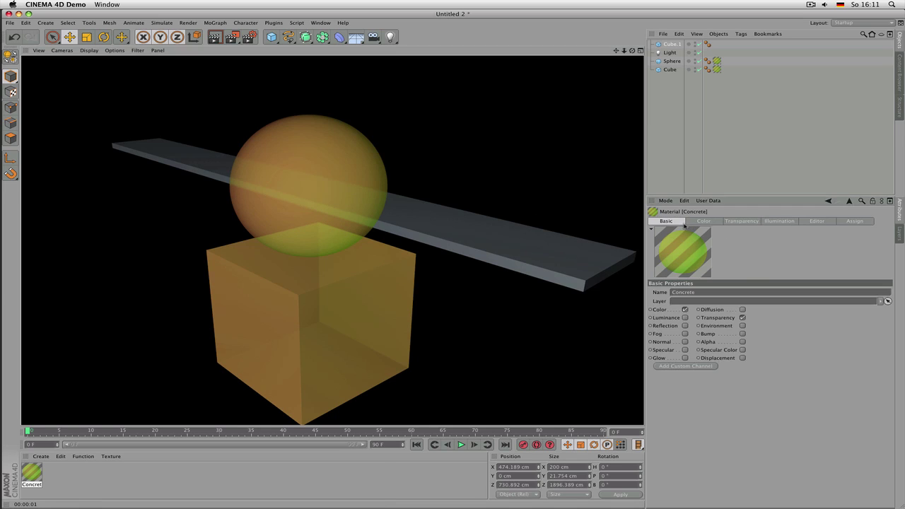
{"action": "left_click", "coordinate": [742, 318]}
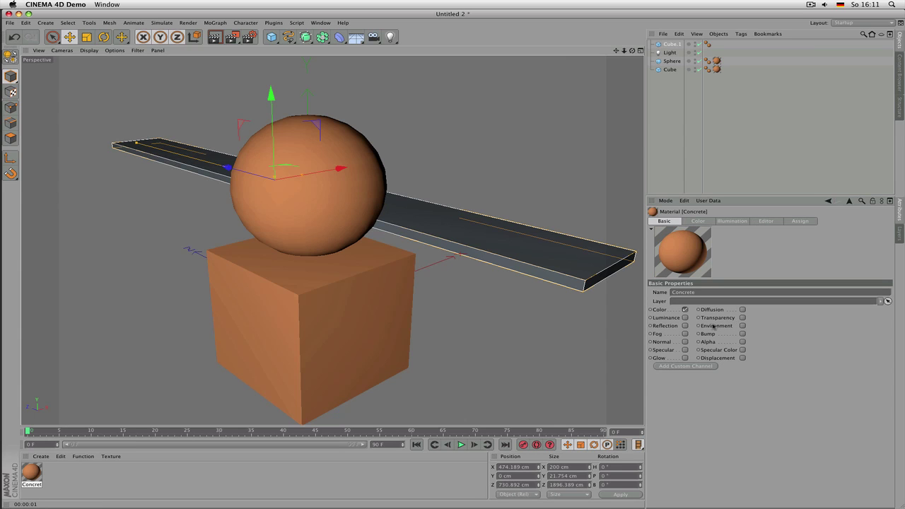
{"action": "left_click", "coordinate": [684, 326]}
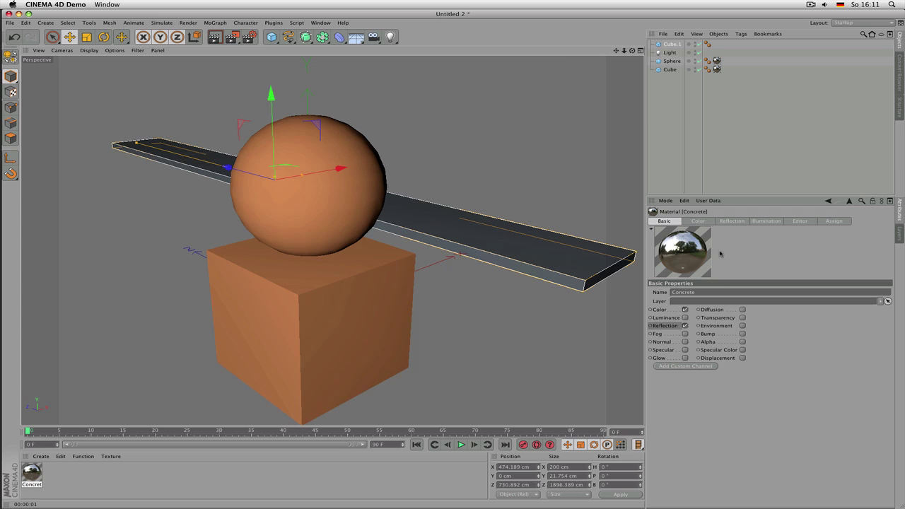
Delete the plank Cube.1, test-render, and open the Floor/Sky environment objects list
{"action": "left_click", "coordinate": [672, 45]}
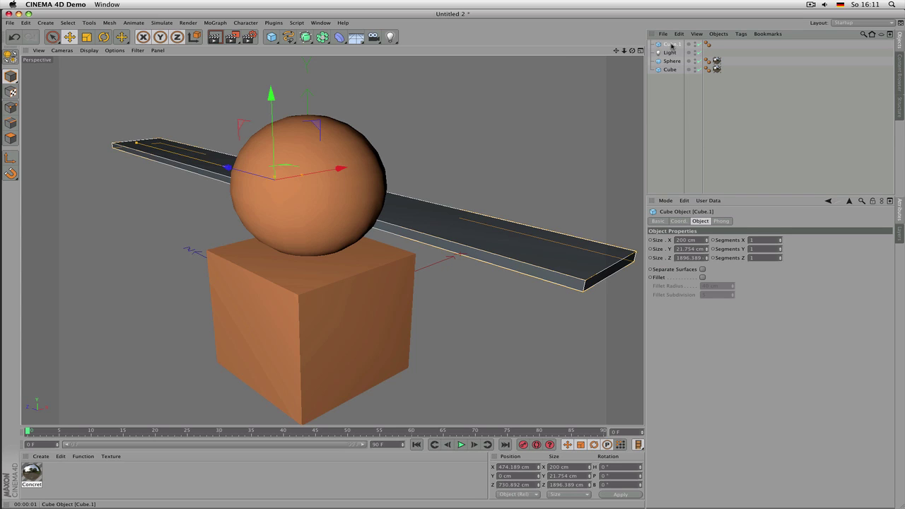
{"action": "key", "text": "Delete"}
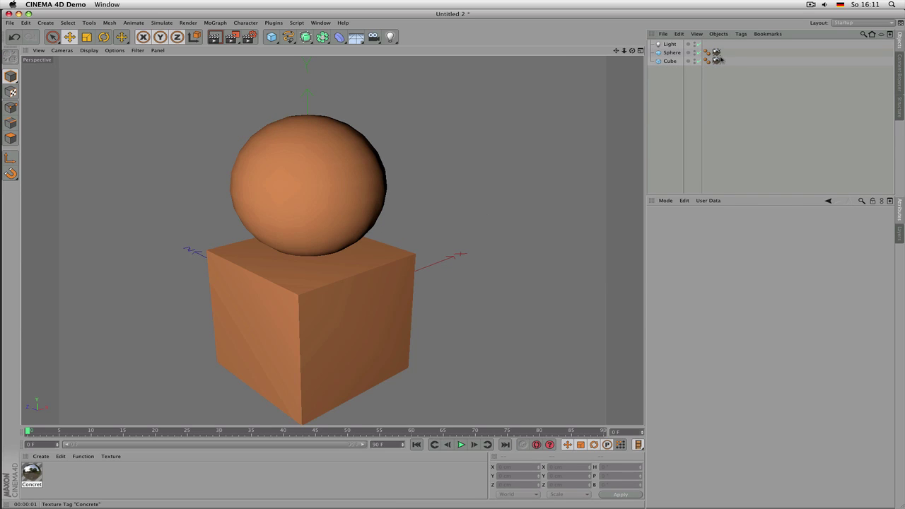
{"action": "left_click", "coordinate": [716, 54]}
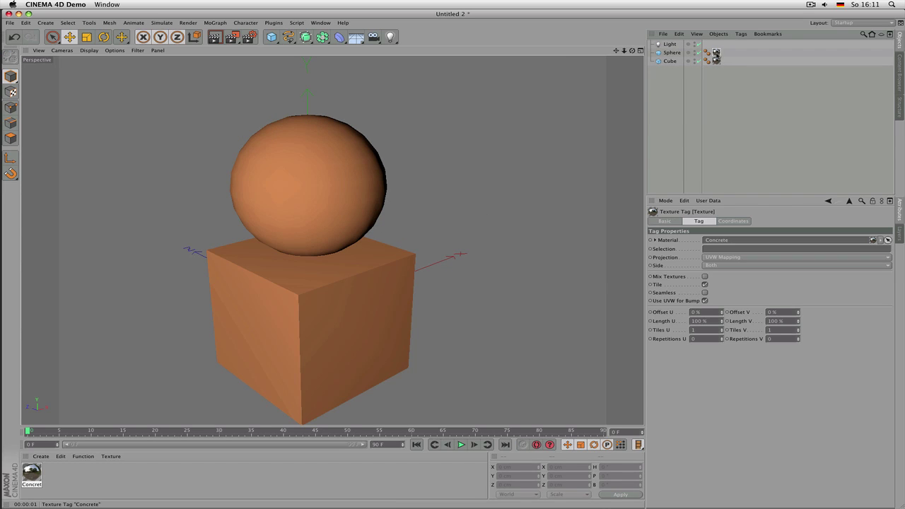
{"action": "left_click", "coordinate": [34, 471]}
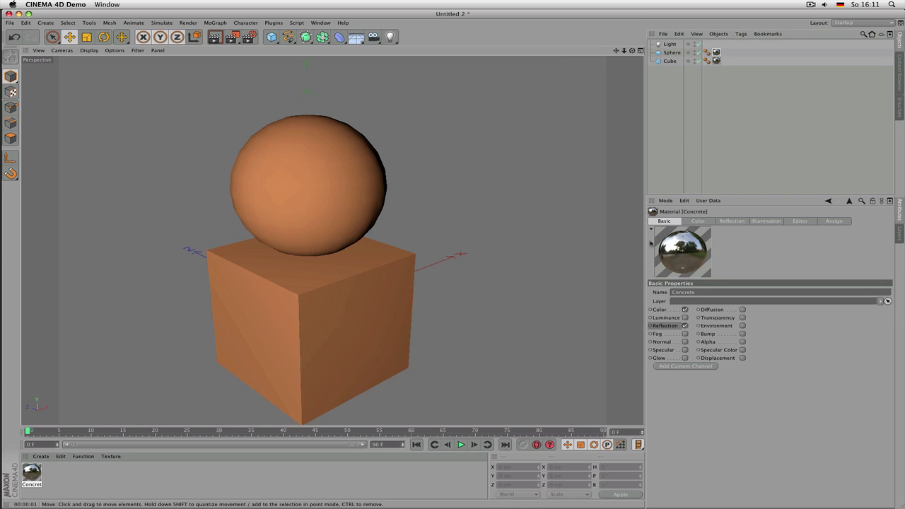
{"action": "left_click", "coordinate": [731, 224]}
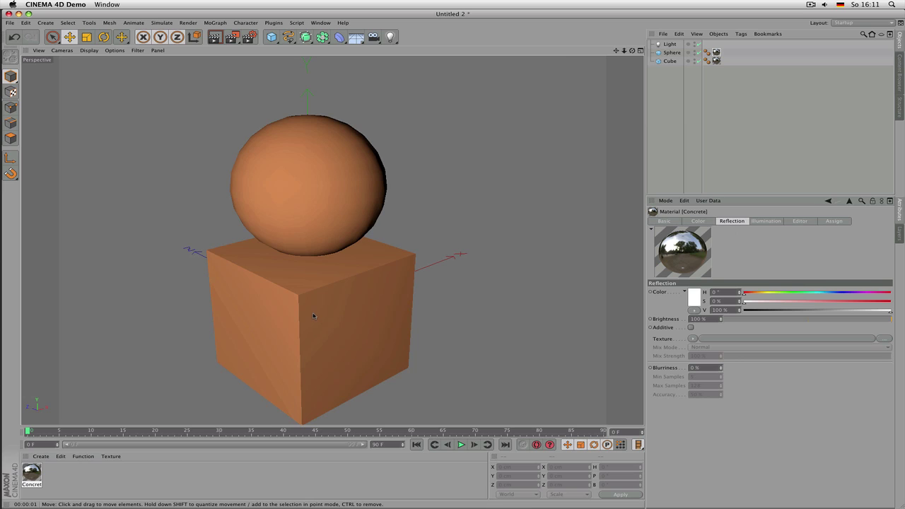
{"action": "key", "text": "ctrl+r"}
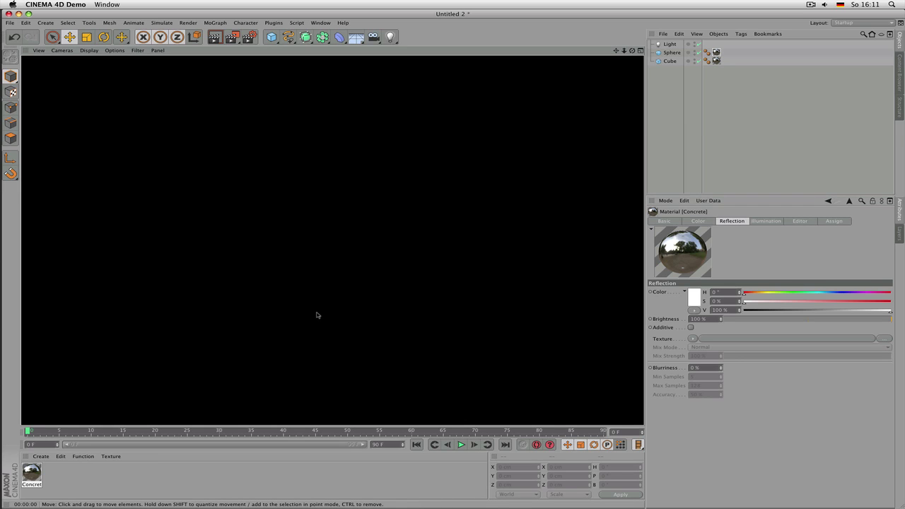
{"action": "left_click", "coordinate": [306, 287]}
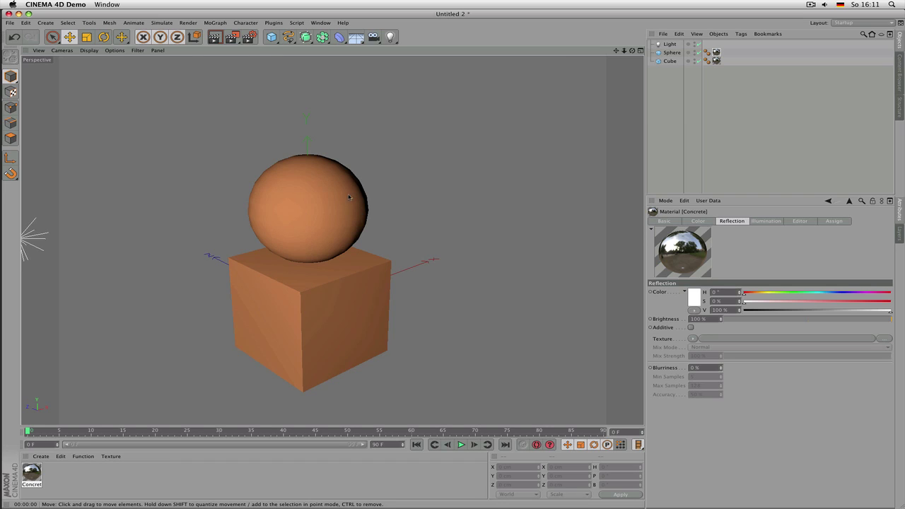
{"action": "left_click", "coordinate": [353, 40]}
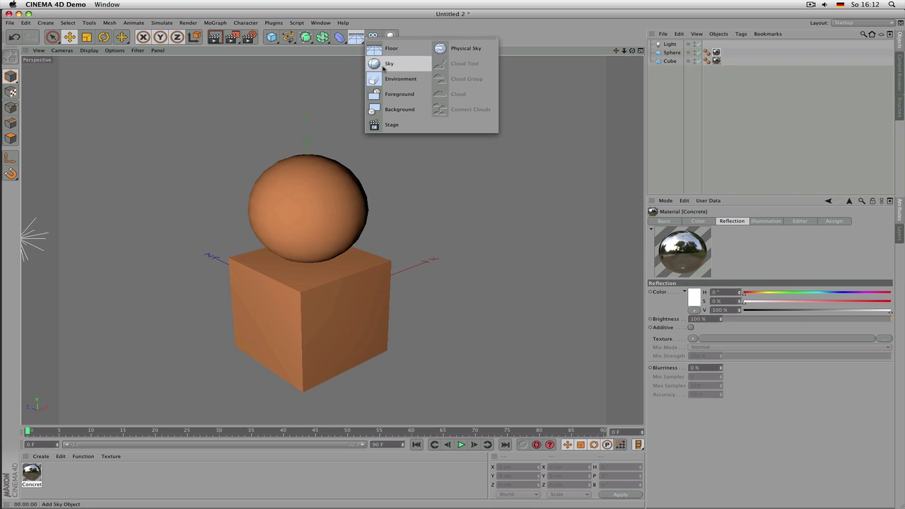
Add a Sky object and test reflection brightness at 80 % and 57 % with renders
{"action": "left_click", "coordinate": [391, 64]}
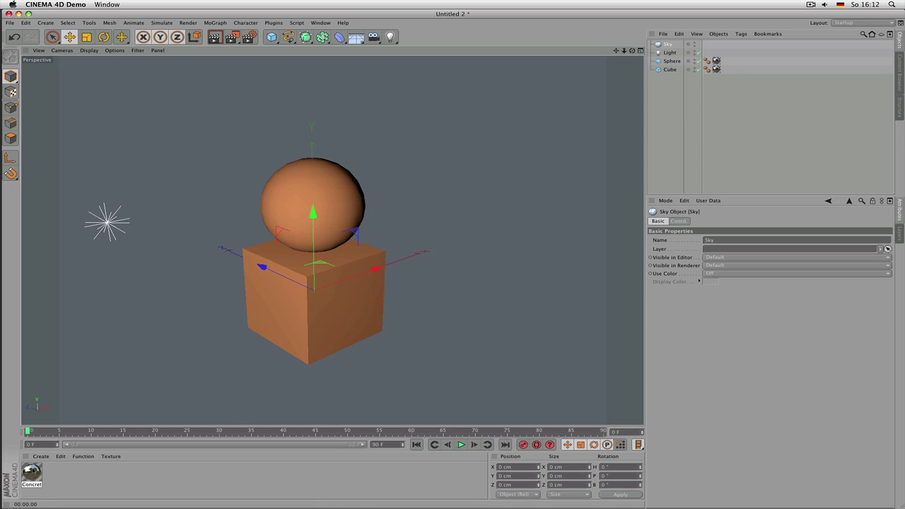
{"action": "left_click", "coordinate": [32, 472]}
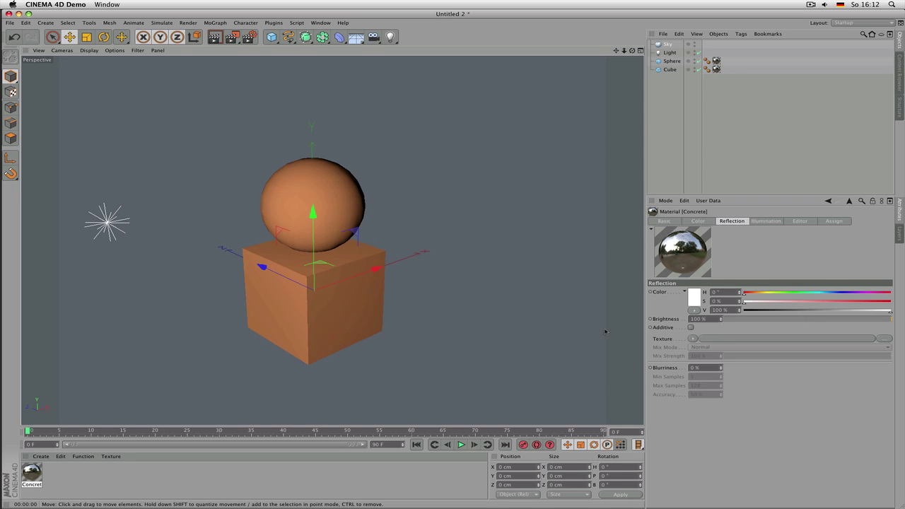
{"action": "left_click", "coordinate": [865, 320]}
{"action": "left_click_drag", "start_coordinate": [862, 320], "coordinate": [859, 320]}
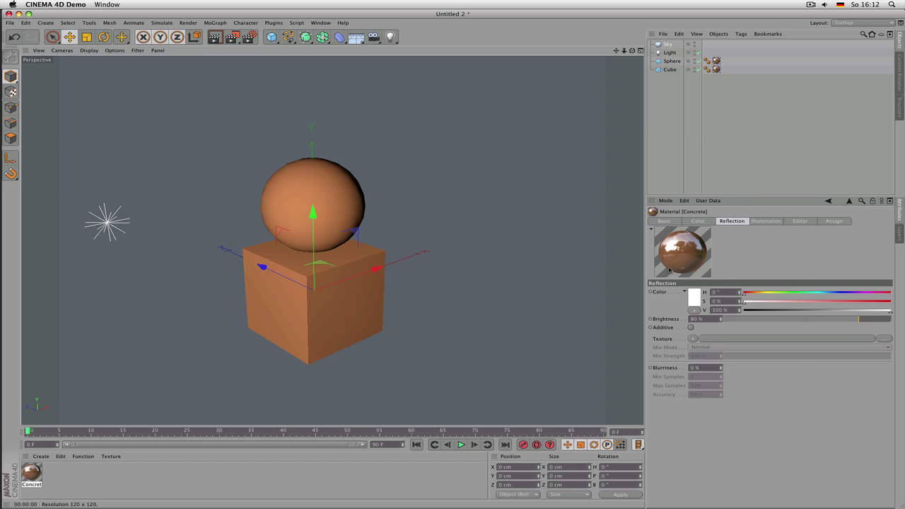
{"action": "key", "text": "super+r"}
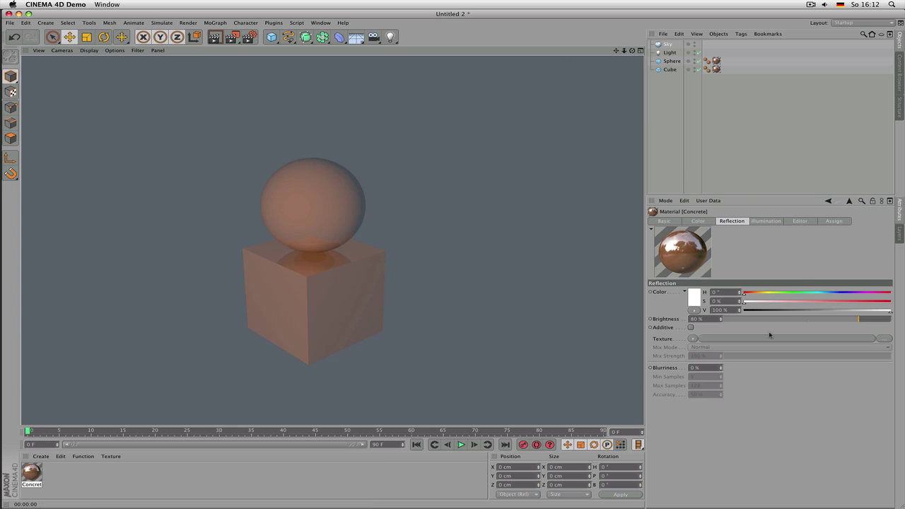
{"action": "left_click_drag", "start_coordinate": [859, 319], "coordinate": [821, 320]}
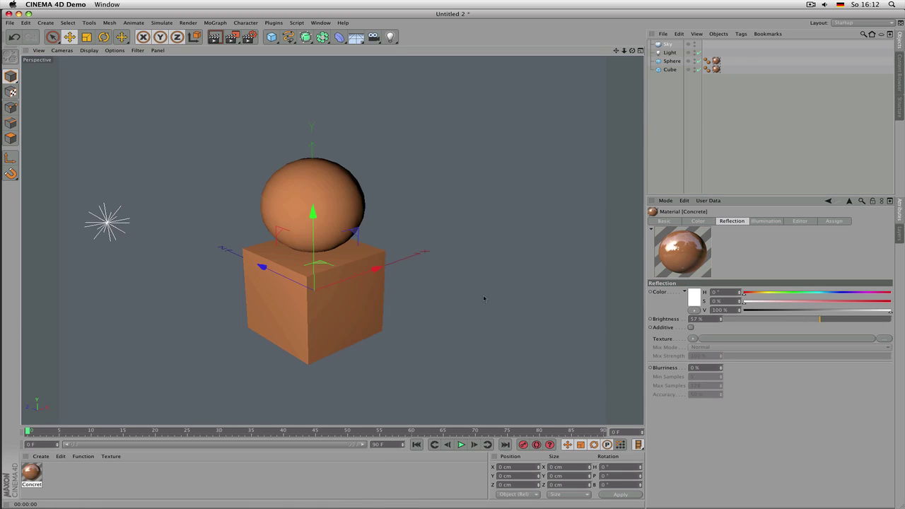
{"action": "key", "text": "super+r"}
{"action": "scroll", "coordinate": [295, 256], "scroll_direction": "up", "scroll_amount": 2}
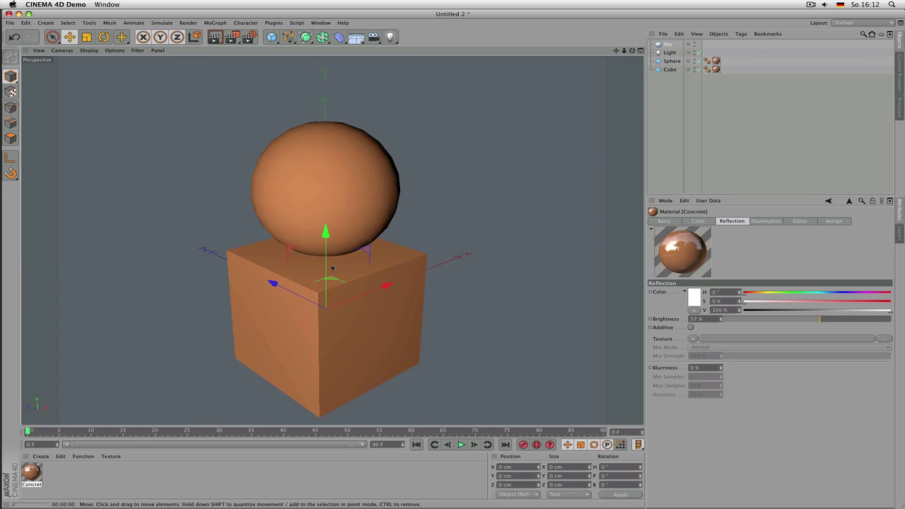
{"action": "key", "text": "super+r"}
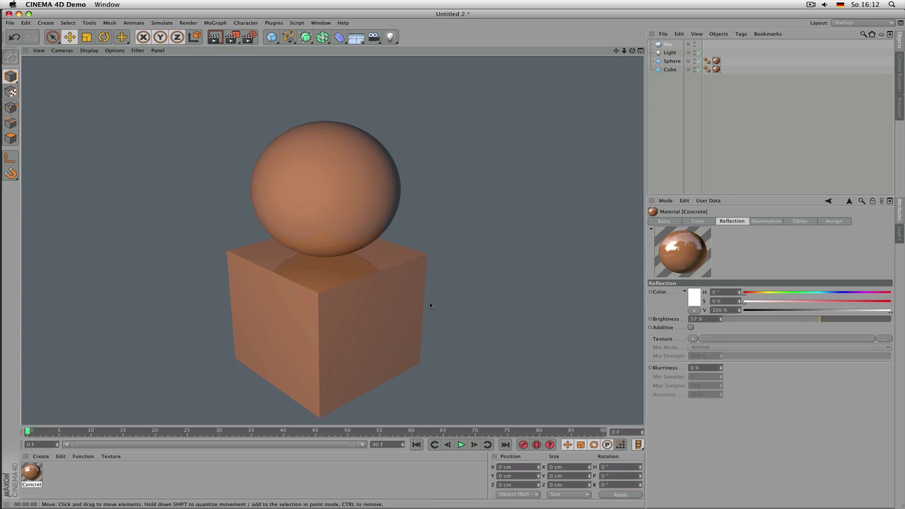
Sweep reflection brightness with the slider between 10 % and 210 %
{"action": "left_click", "coordinate": [741, 321]}
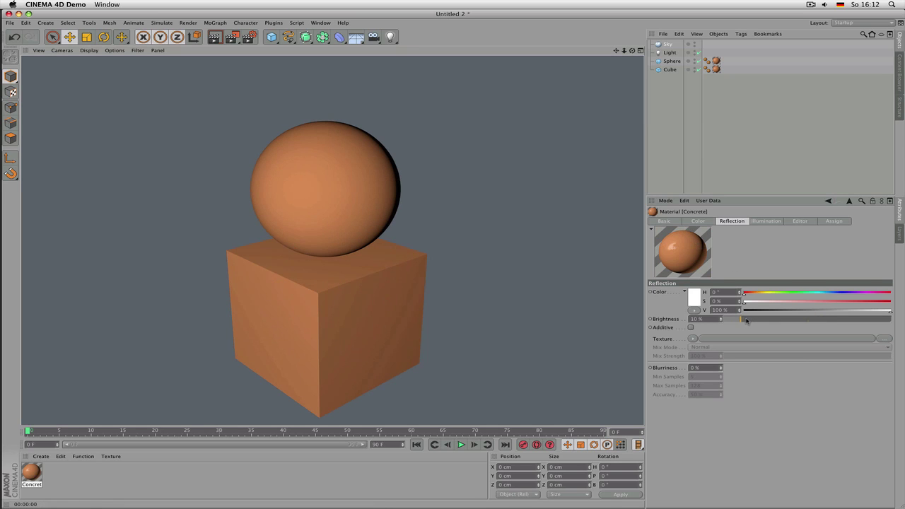
{"action": "left_click_drag", "start_coordinate": [747, 321], "coordinate": [763, 319]}
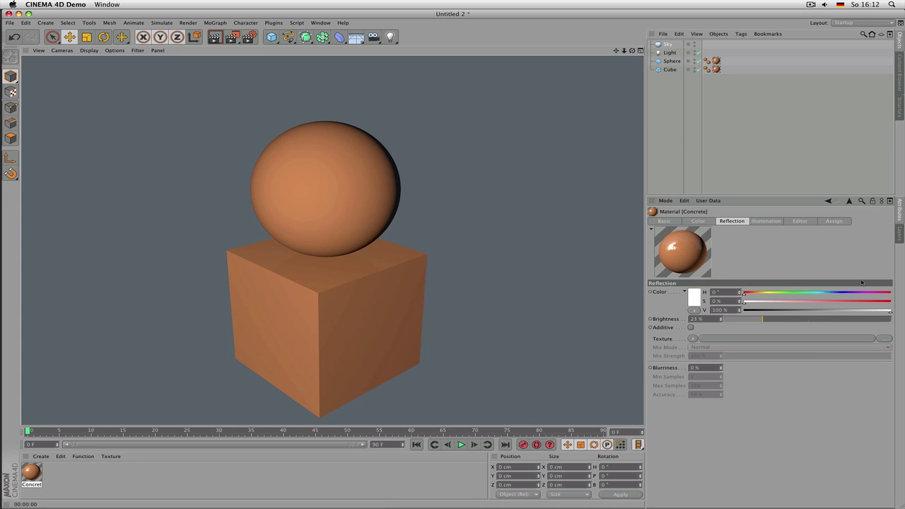
{"action": "left_click_drag", "start_coordinate": [813, 319], "coordinate": [893, 319]}
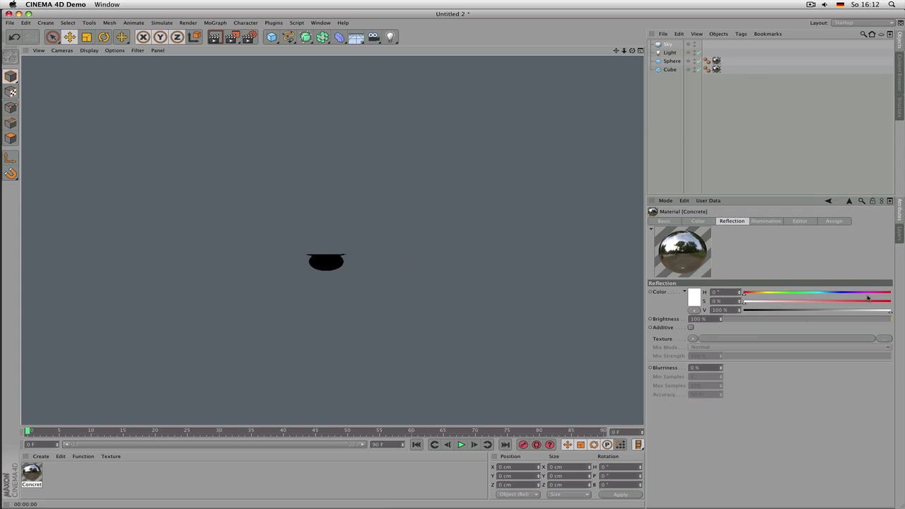
{"action": "left_click", "coordinate": [875, 319]}
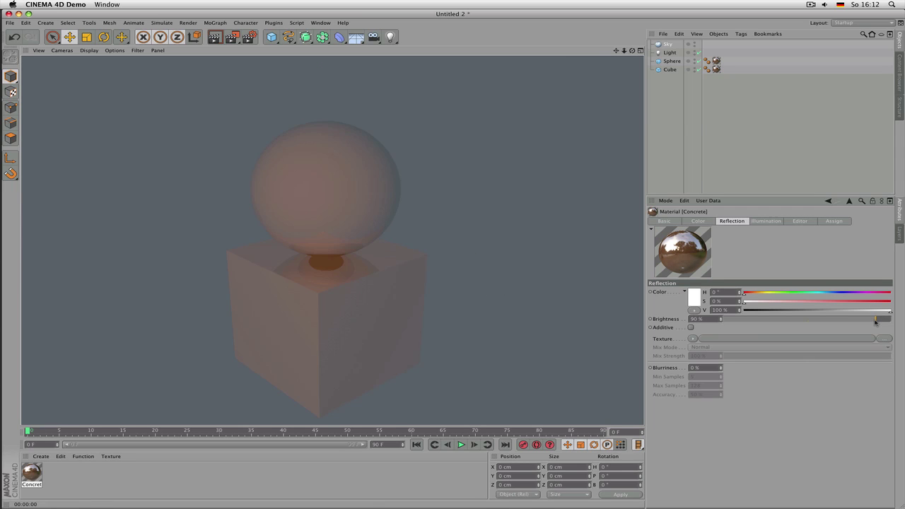
{"action": "left_click_drag", "start_coordinate": [875, 319], "coordinate": [849, 319]}
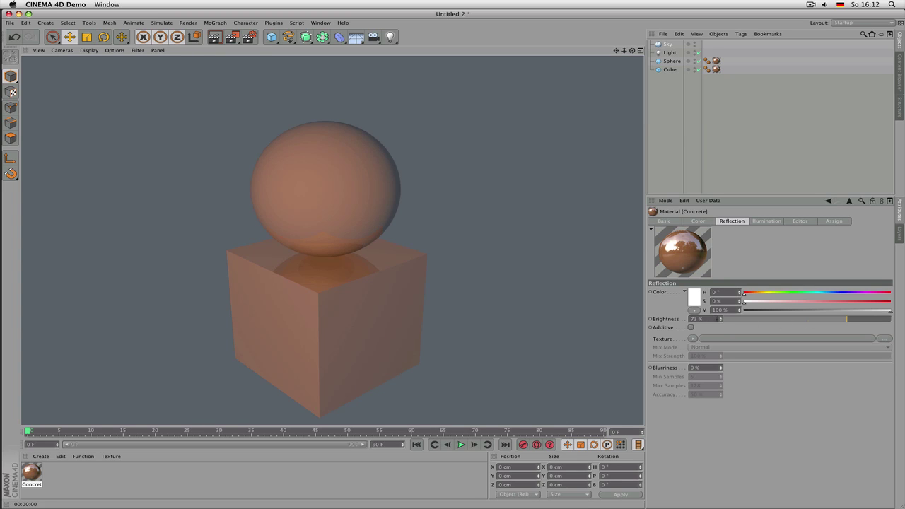
{"action": "left_click_drag", "start_coordinate": [722, 320], "coordinate": [722, 320]}
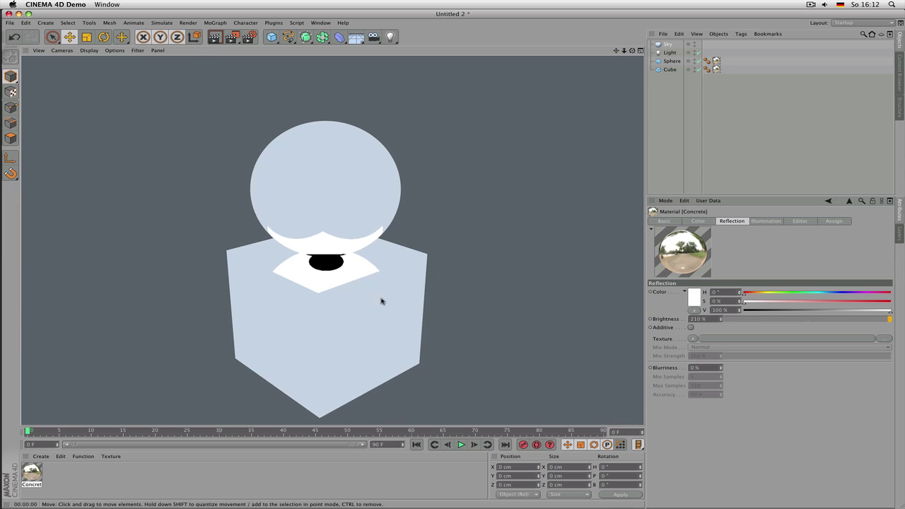
Enter reflection brightness values 100, 38 and 23 %, finishing at 17 %
{"action": "double_click", "coordinate": [713, 319]}
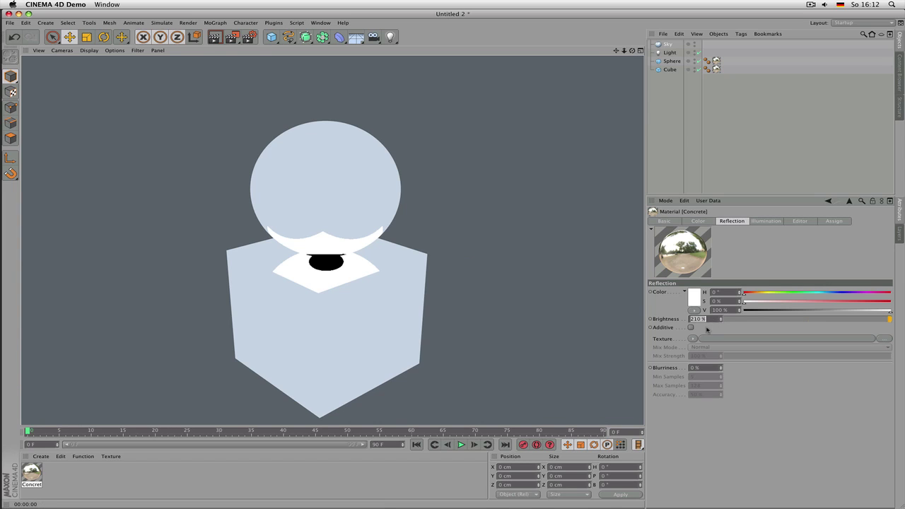
{"action": "key", "text": "BackSpace"}
{"action": "type", "text": "100"}
{"action": "key", "text": "Return"}
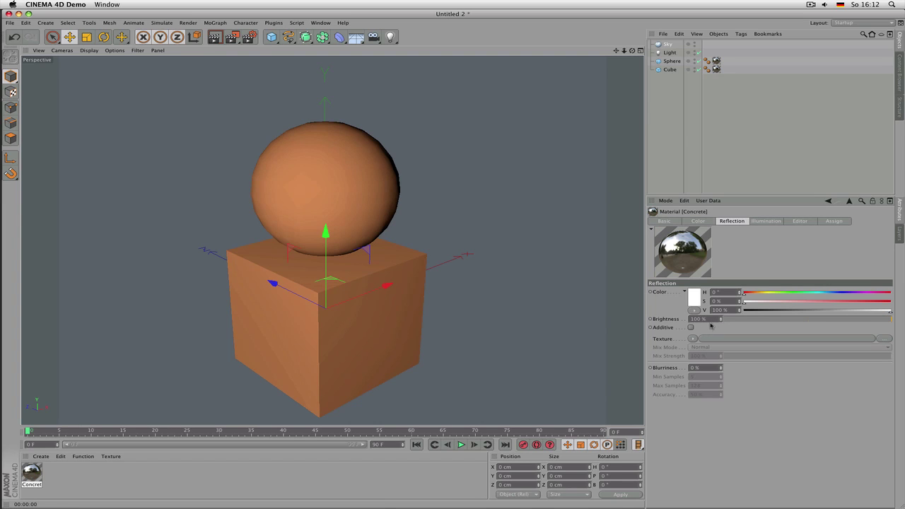
{"action": "left_click_drag", "start_coordinate": [712, 320], "coordinate": [709, 323]}
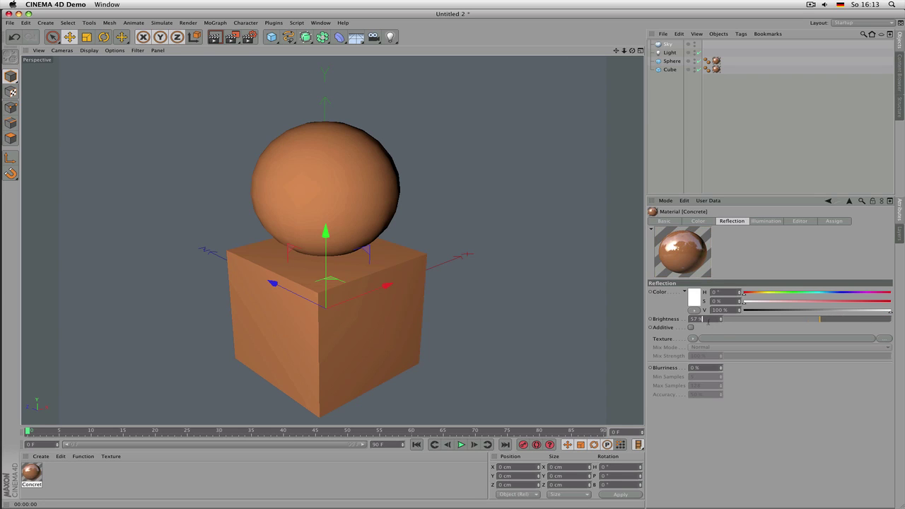
{"action": "type", "text": "38"}
{"action": "key", "text": "Return"}
{"action": "type", "text": "23"}
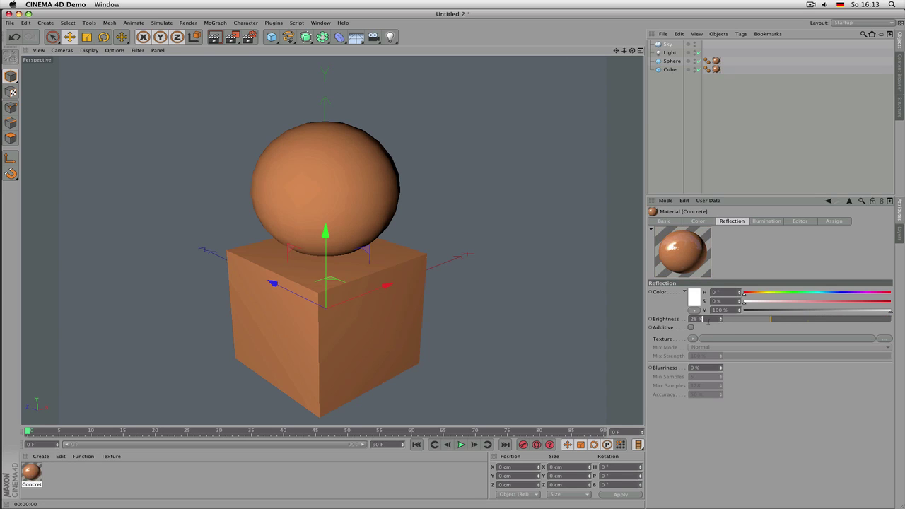
{"action": "key", "text": "Return"}
{"action": "type", "text": "17"}
{"action": "key", "text": "Return"}
Try reflection brightness values from 7% to 26% and blurriness values from 10% to 42%
{"action": "left_click", "coordinate": [737, 319]}
{"action": "left_click_drag", "start_coordinate": [737, 319], "coordinate": [738, 319]}
{"action": "type", "text": "36"}
{"action": "key", "text": "Return"}
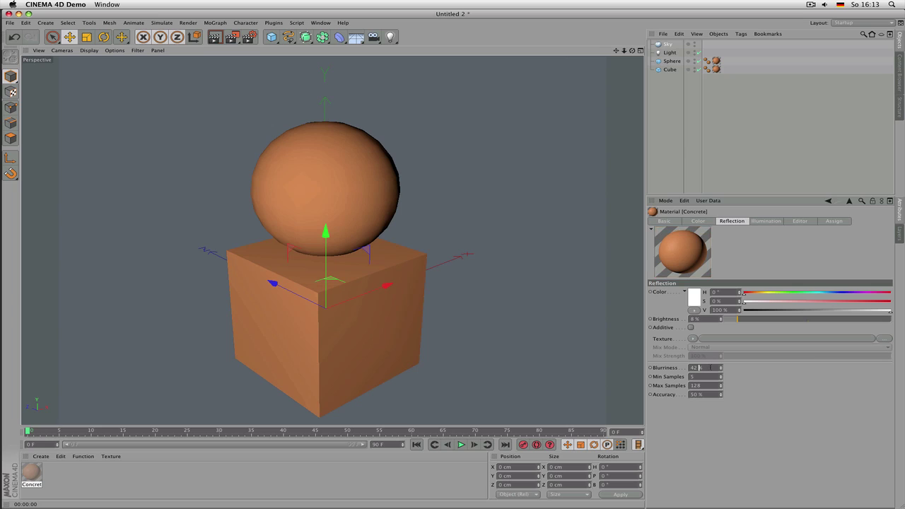
{"action": "double_click", "coordinate": [697, 367]}
{"action": "type", "text": "10"}
{"action": "key", "text": "Return"}
{"action": "left_click_drag", "start_coordinate": [707, 368], "coordinate": [705, 368]}
{"action": "left_click", "coordinate": [748, 319]}
{"action": "left_click_drag", "start_coordinate": [754, 322], "coordinate": [768, 320]}
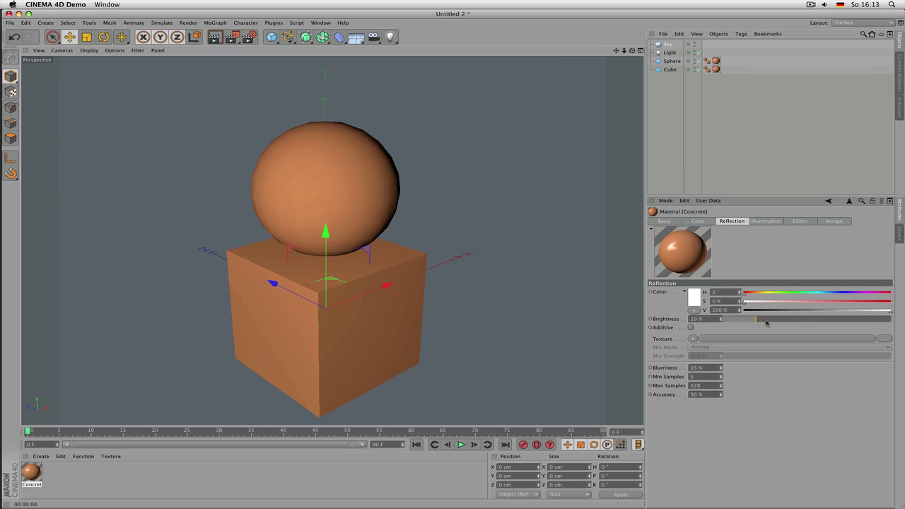
{"action": "left_click_drag", "start_coordinate": [703, 367], "coordinate": [704, 367]}
Restore reflection brightness to 100% and set blurriness to 0%
{"action": "left_click_drag", "start_coordinate": [739, 320], "coordinate": [891, 319]}
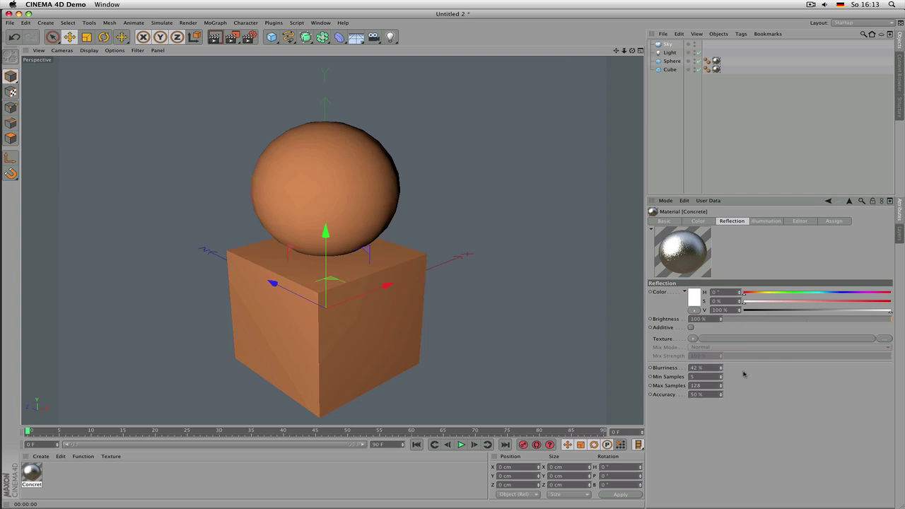
{"action": "double_click", "coordinate": [714, 368]}
{"action": "type", "text": "0"}
{"action": "key", "text": "Return"}
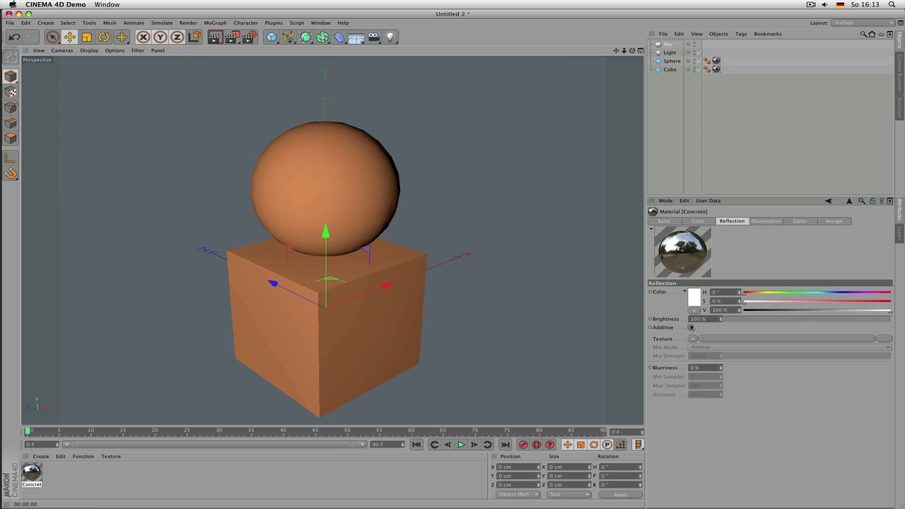
Load a Fresnel shader as the reflection texture and test-render the view, then render again zoomed in
{"action": "left_click", "coordinate": [693, 339]}
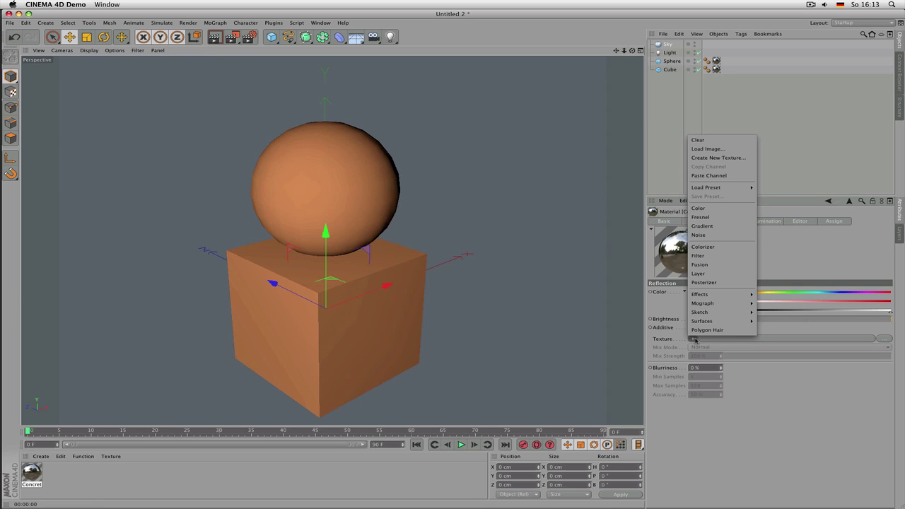
{"action": "left_click", "coordinate": [708, 218]}
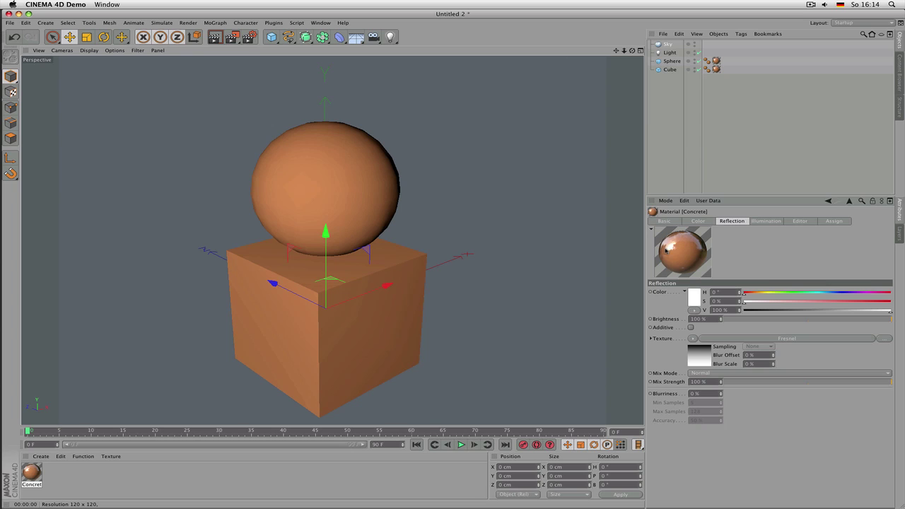
{"action": "key", "text": "ctrl+r"}
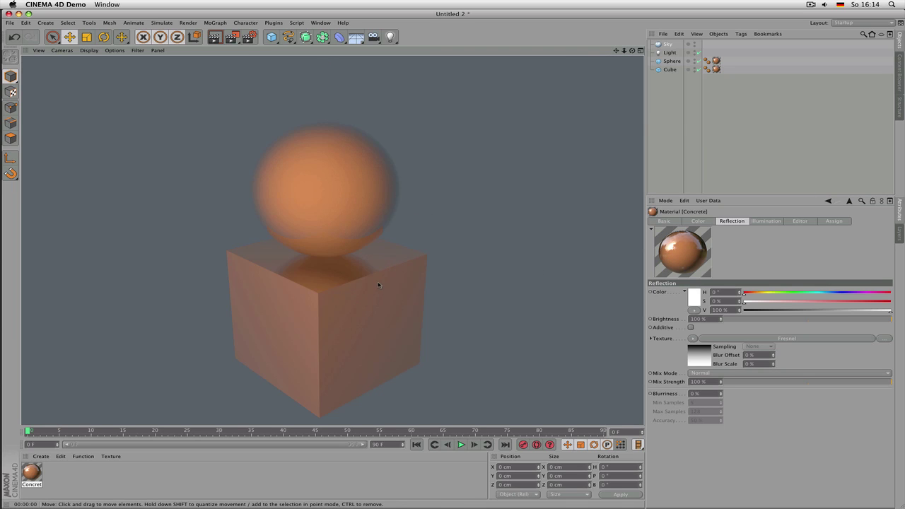
{"action": "scroll", "coordinate": [375, 265], "scroll_direction": "up", "scroll_amount": 3}
{"action": "key", "text": "ctrl+r"}
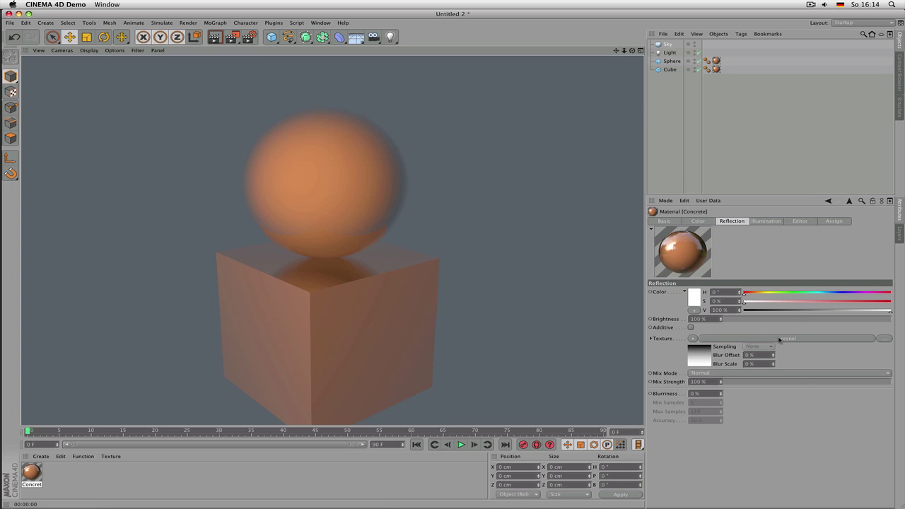
In the reflection's Fresnel shader, set the right gradient stop to 28% dark grey
{"action": "left_click", "coordinate": [780, 339]}
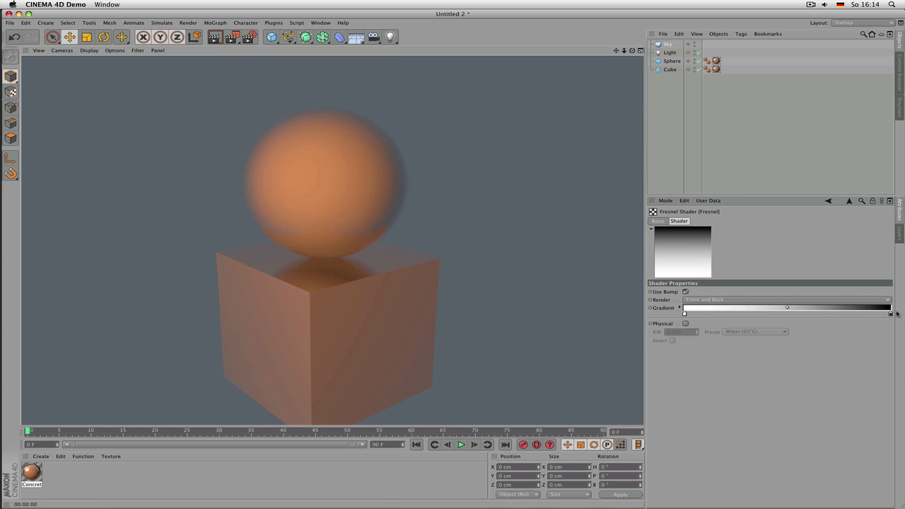
{"action": "left_click", "coordinate": [851, 203]}
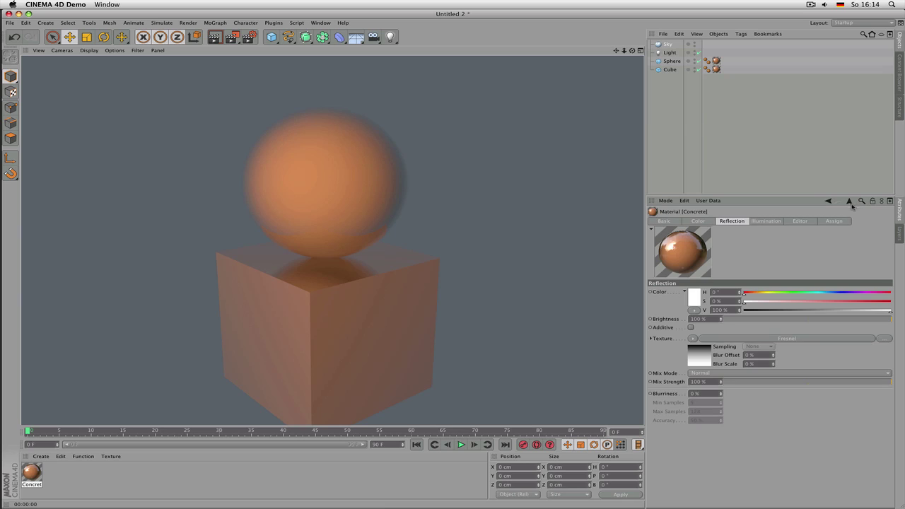
{"action": "left_click", "coordinate": [787, 340]}
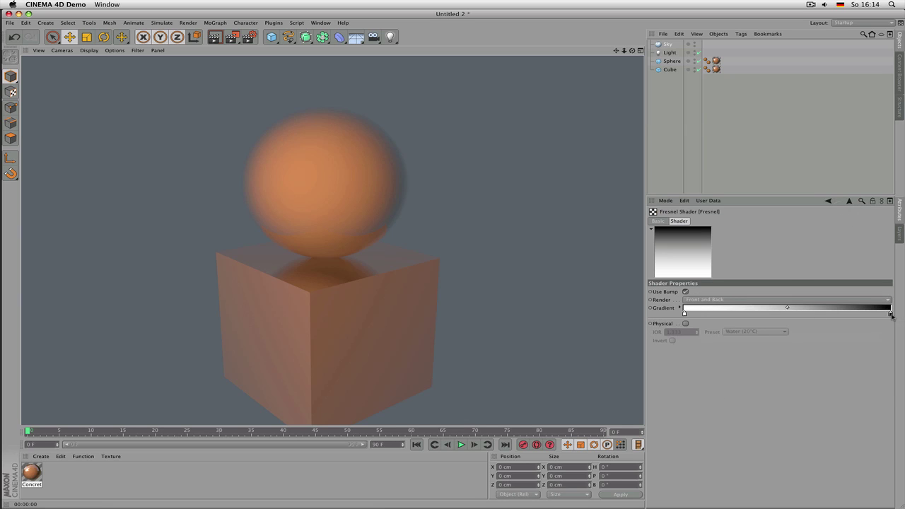
{"action": "left_click", "coordinate": [891, 314]}
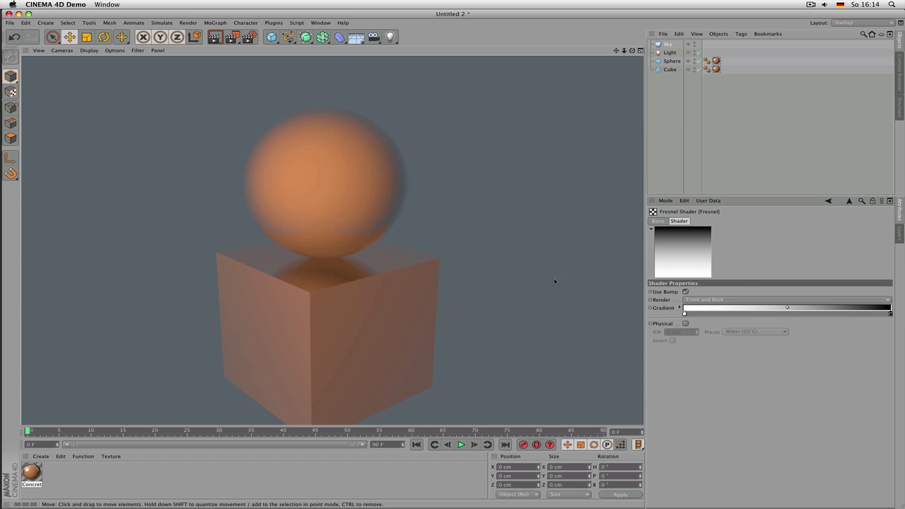
{"action": "double_click", "coordinate": [891, 315]}
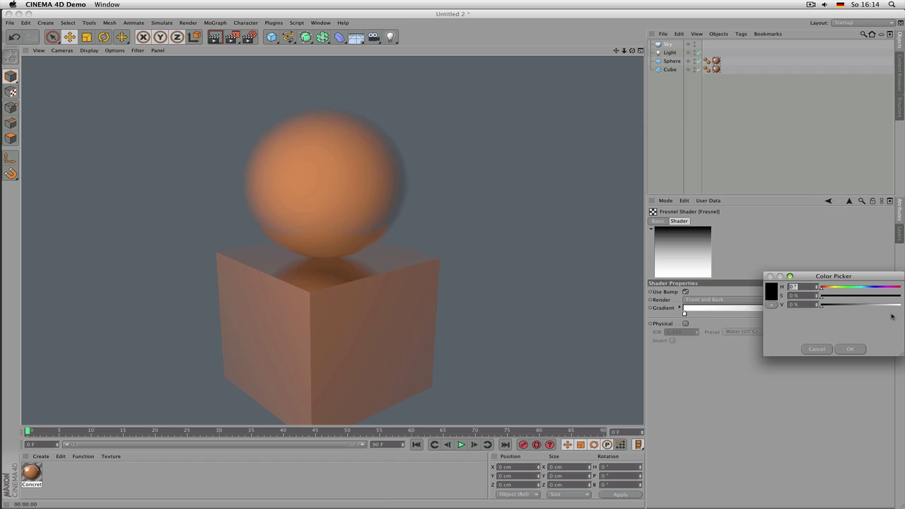
{"action": "left_click", "coordinate": [841, 306]}
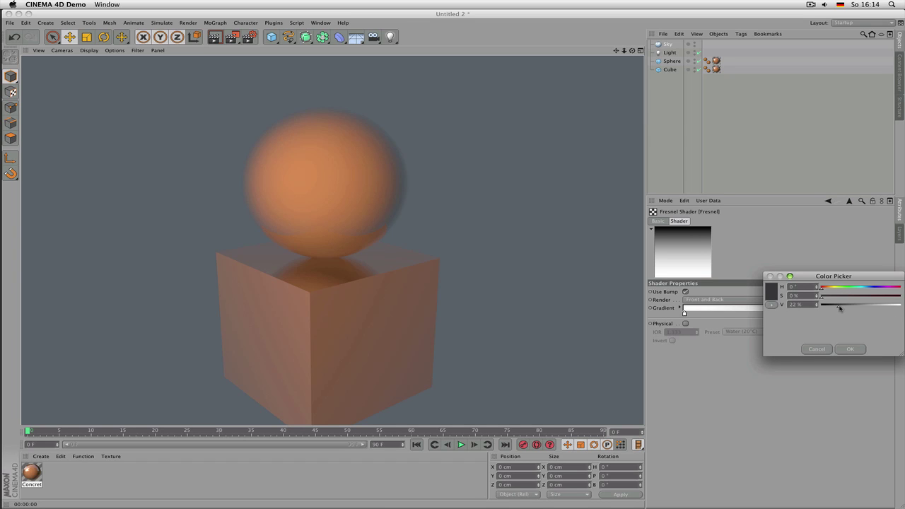
{"action": "left_click", "coordinate": [843, 305]}
{"action": "left_click", "coordinate": [850, 349]}
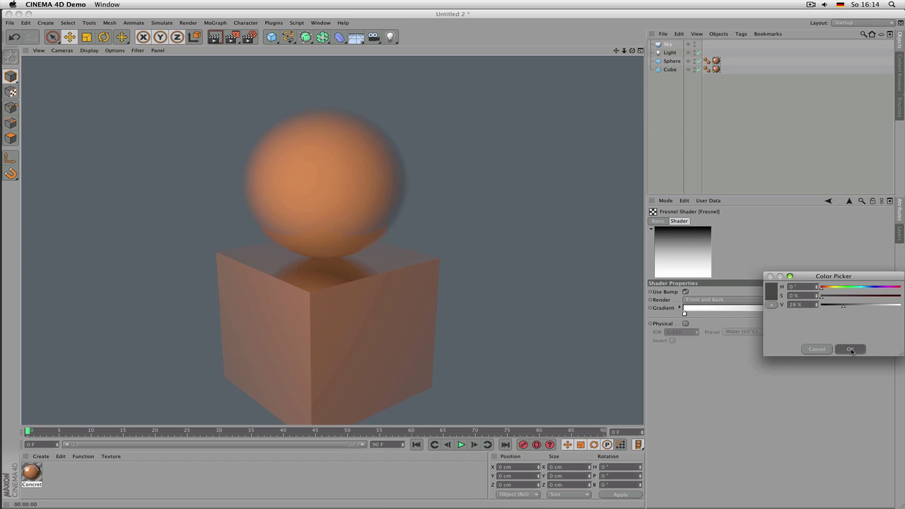
{"action": "left_click", "coordinate": [849, 201]}
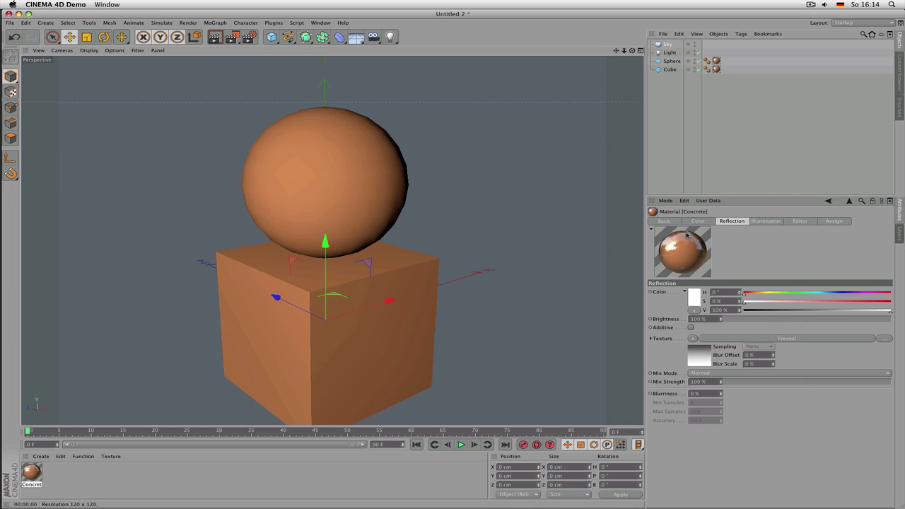
Set the left gradient stop to 73% grey and shift the gradient midpoint slightly left
{"action": "left_click", "coordinate": [746, 339]}
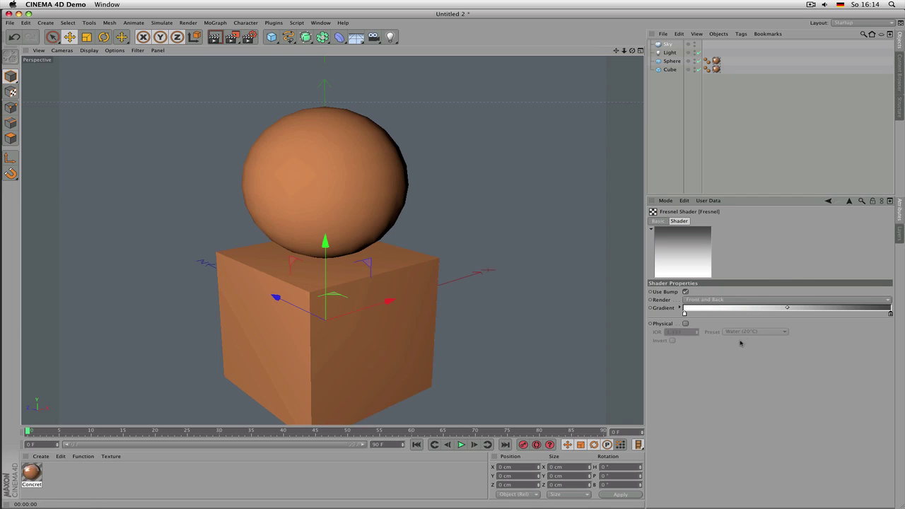
{"action": "double_click", "coordinate": [685, 313]}
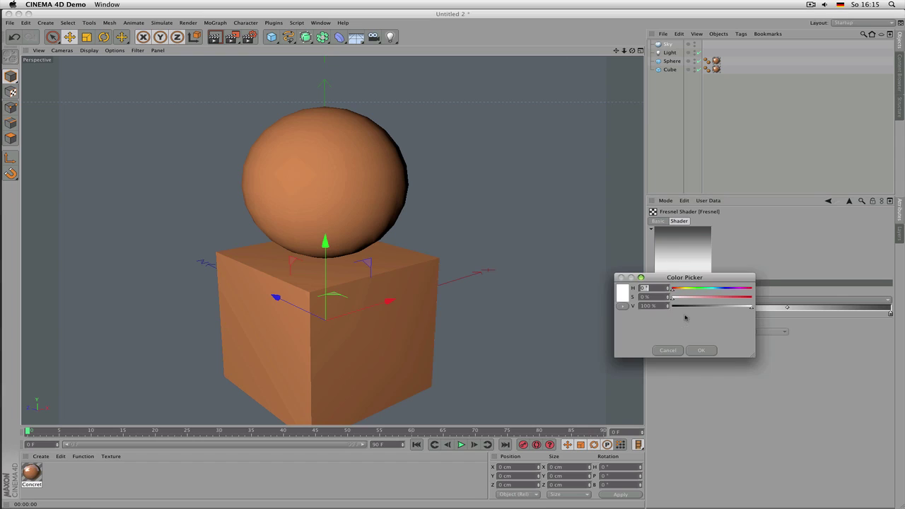
{"action": "left_click", "coordinate": [730, 308]}
{"action": "left_click", "coordinate": [706, 350]}
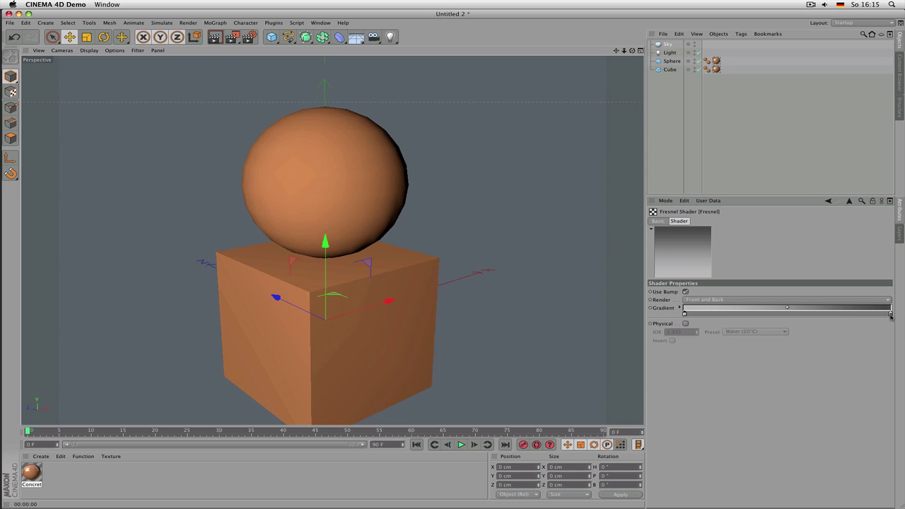
{"action": "left_click_drag", "start_coordinate": [787, 309], "coordinate": [763, 309]}
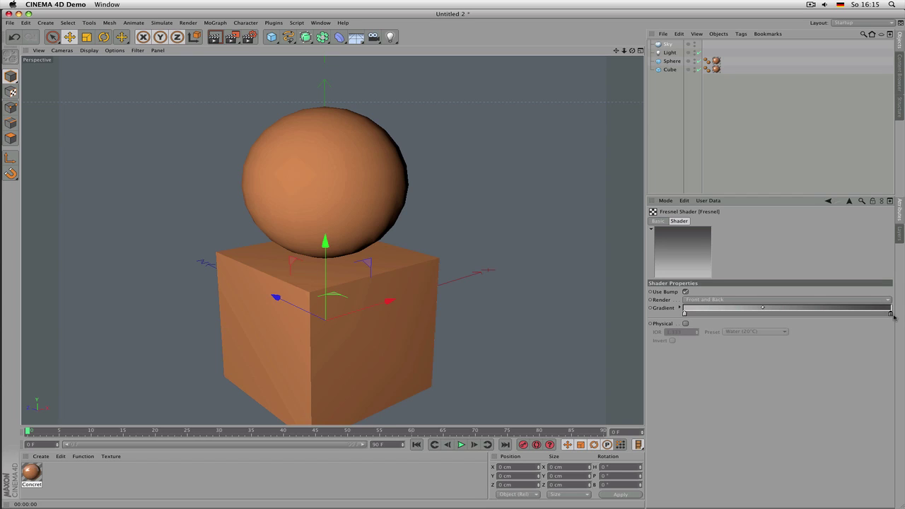
Return to the Concrete material and test-render the scene zoomed in, then from a slightly orbited angle
{"action": "left_click", "coordinate": [850, 203]}
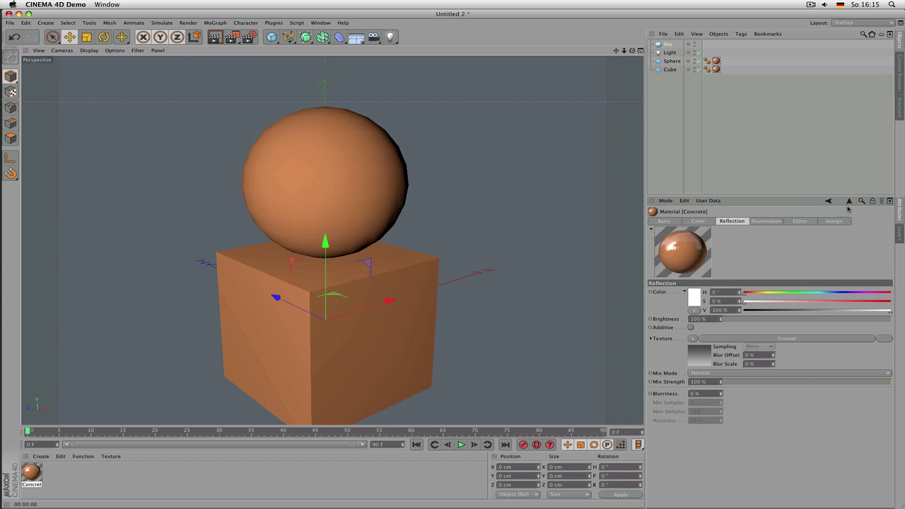
{"action": "key", "text": "super+r"}
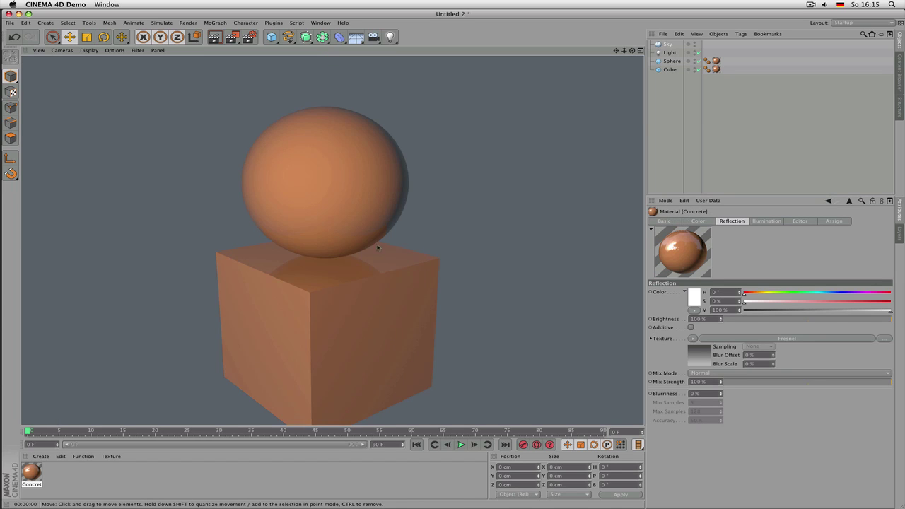
{"action": "scroll", "coordinate": [345, 257], "scroll_direction": "up", "scroll_amount": 3}
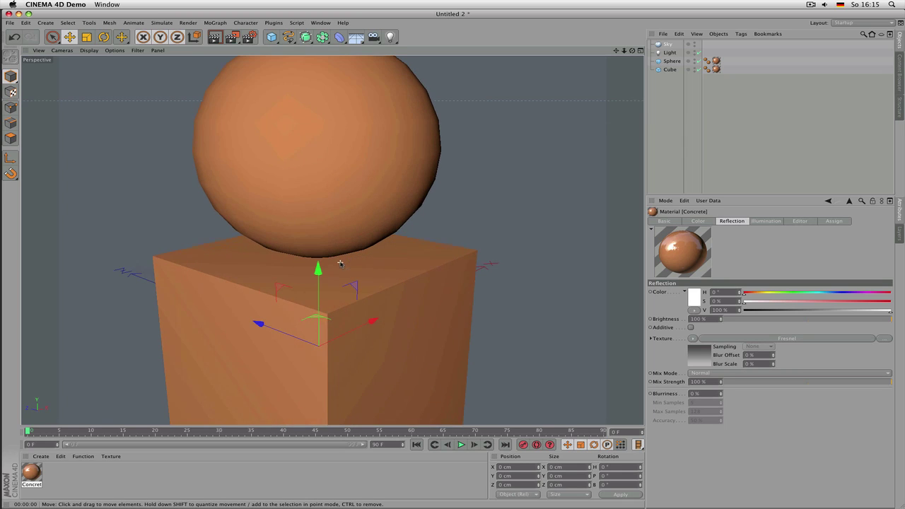
{"action": "key", "text": "super+r"}
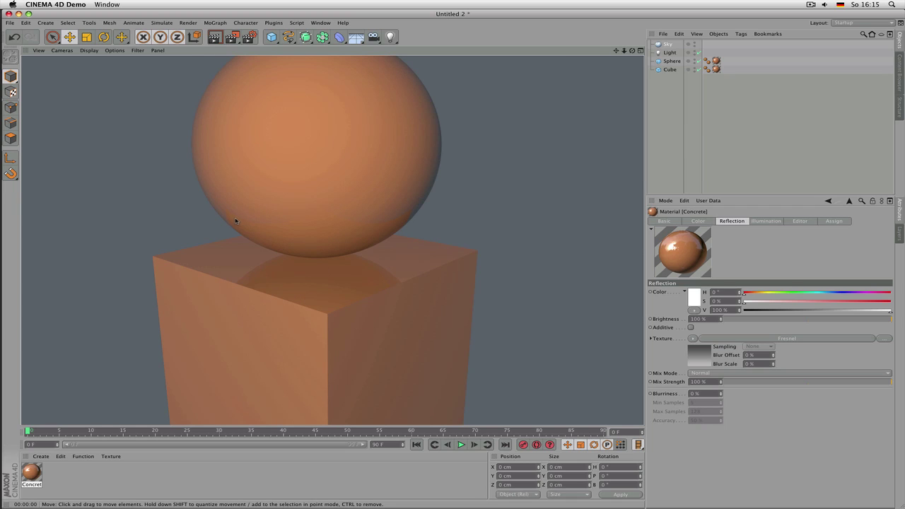
{"action": "left_click_drag", "start_coordinate": [232, 221], "coordinate": [228, 216], "text": "alt"}
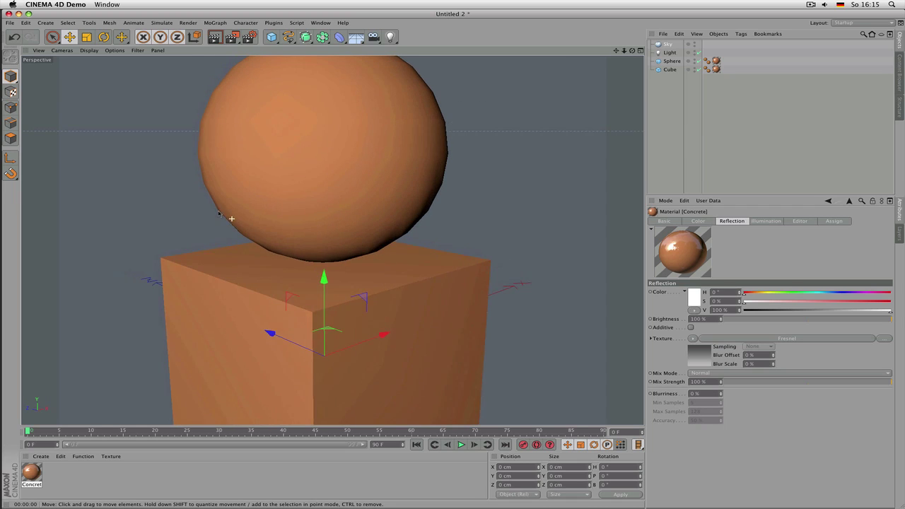
{"action": "key", "text": "ctrl+r"}
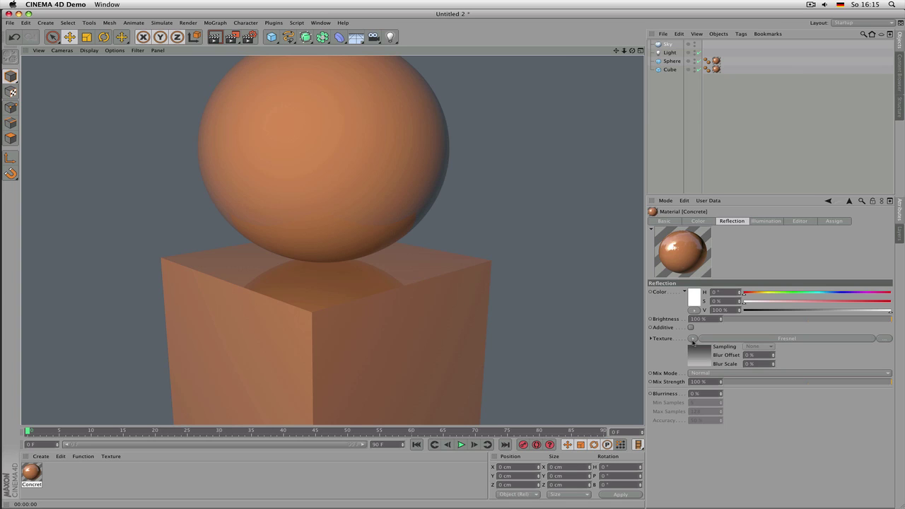
Enable Transparency on Concrete, then copy the reflection's Fresnel channel and paste it into the transparency texture
{"action": "left_click", "coordinate": [664, 221]}
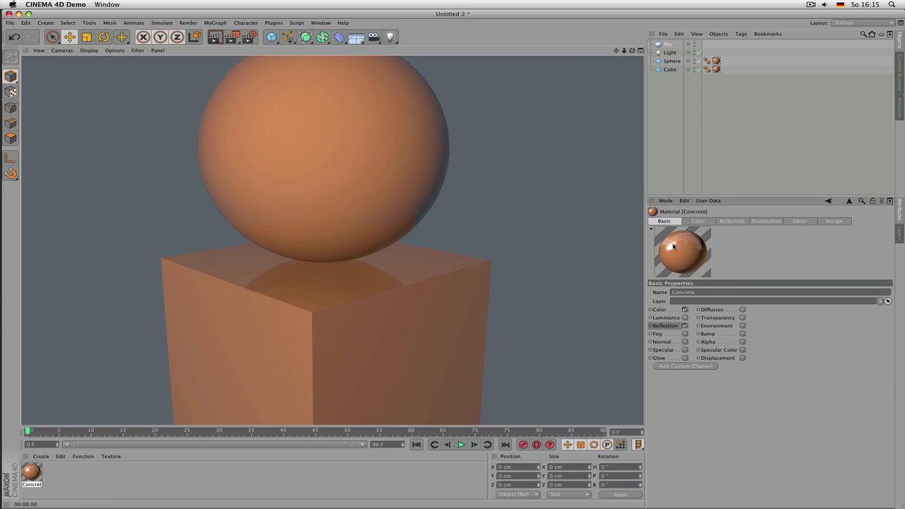
{"action": "left_click", "coordinate": [743, 318]}
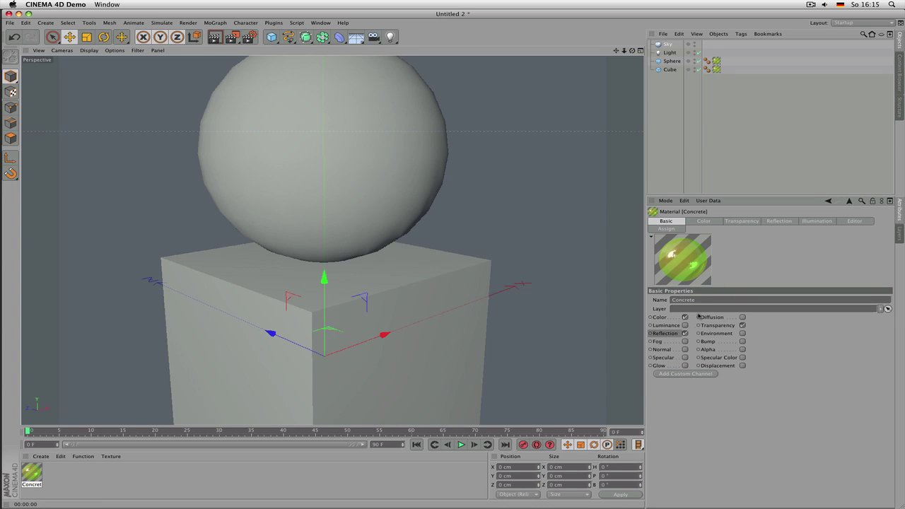
{"action": "left_click", "coordinate": [768, 225]}
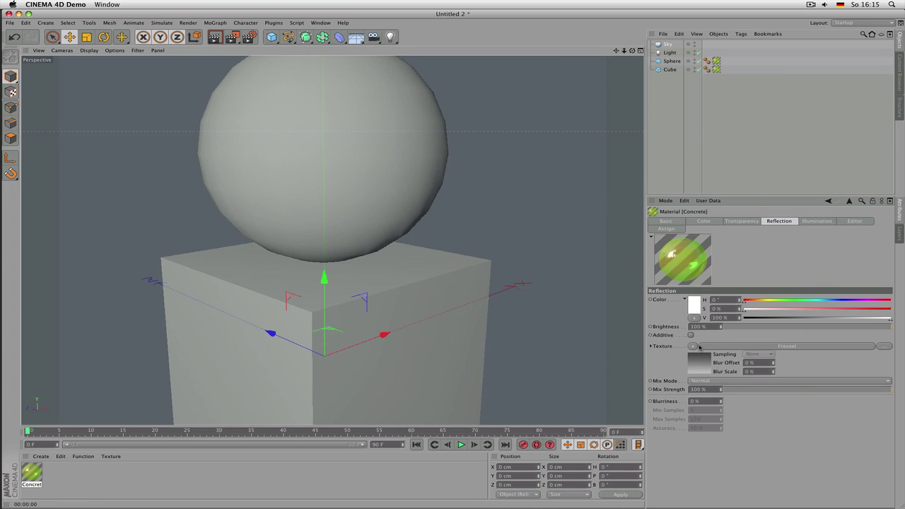
{"action": "left_click", "coordinate": [693, 347]}
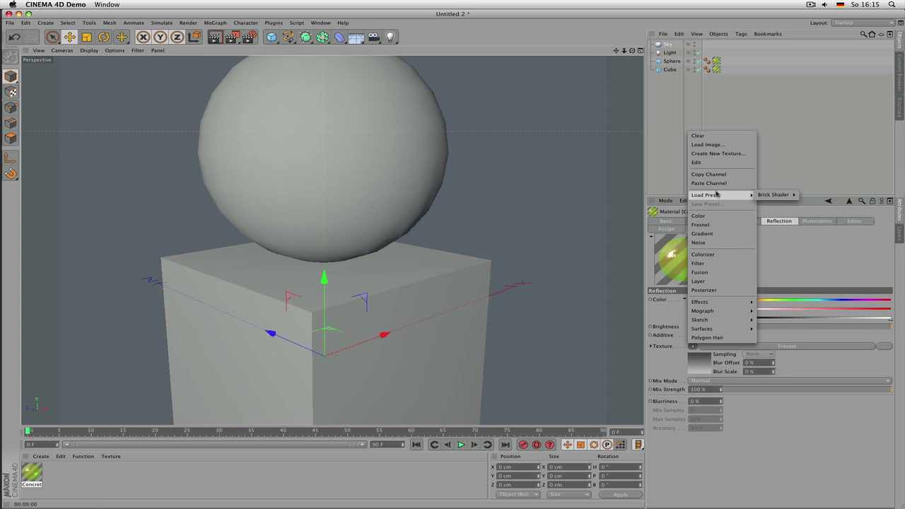
{"action": "left_click", "coordinate": [709, 174]}
{"action": "left_click", "coordinate": [740, 221]}
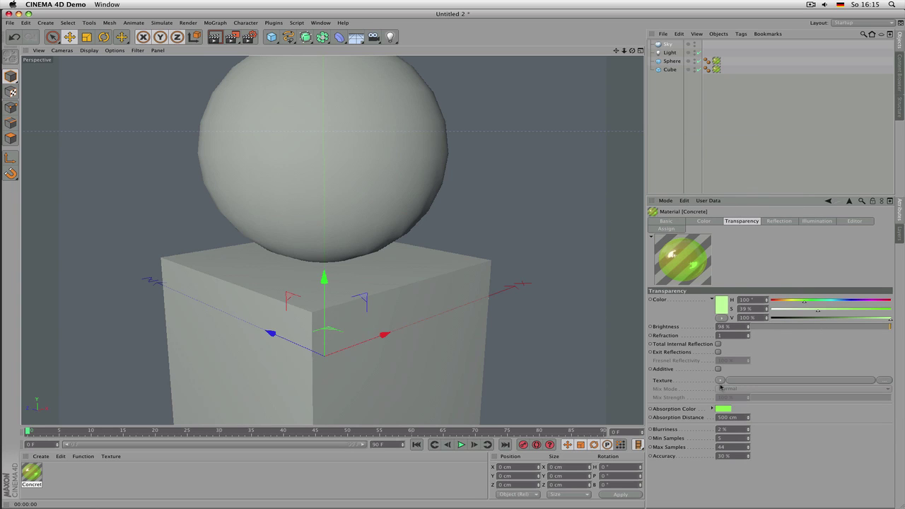
{"action": "left_click", "coordinate": [722, 382]}
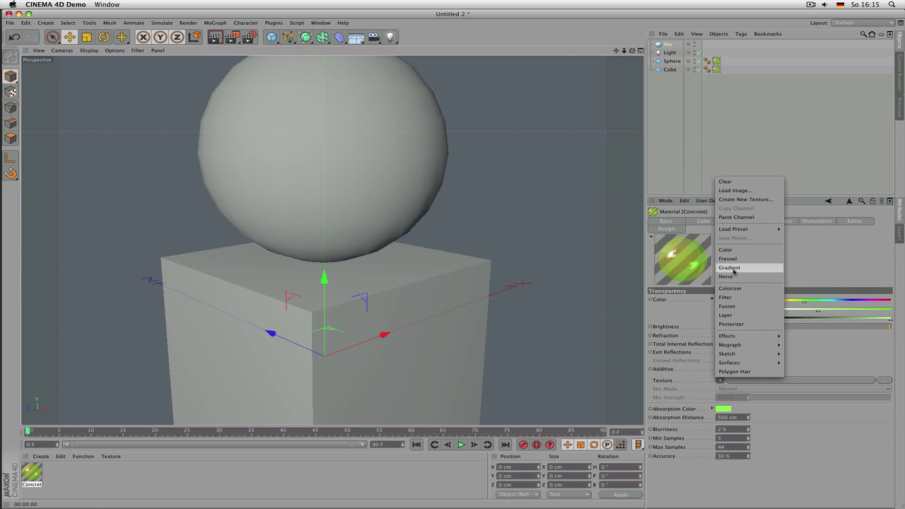
{"action": "left_click", "coordinate": [737, 217]}
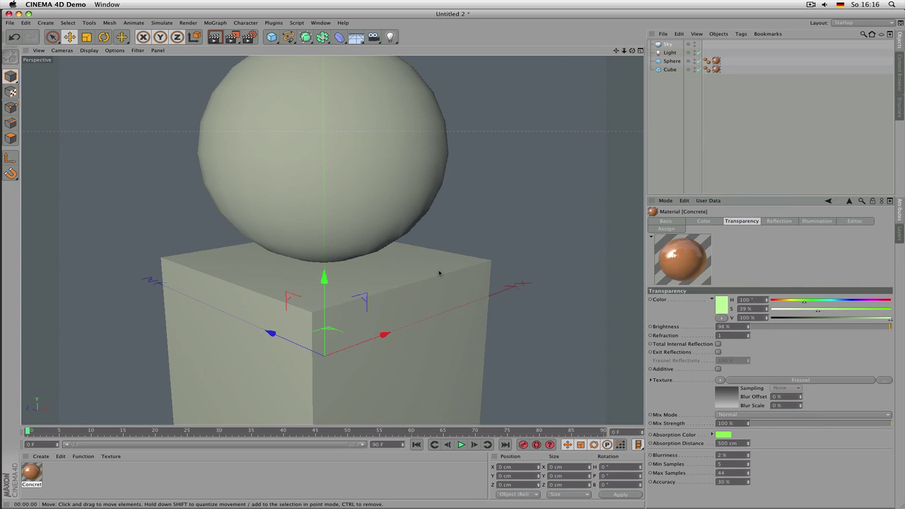
Render the zoomed-out view to check the transparency, then open the transparency's Fresnel shader settings
{"action": "scroll", "coordinate": [434, 273], "scroll_direction": "down", "scroll_amount": 3}
{"action": "key", "text": "super+r"}
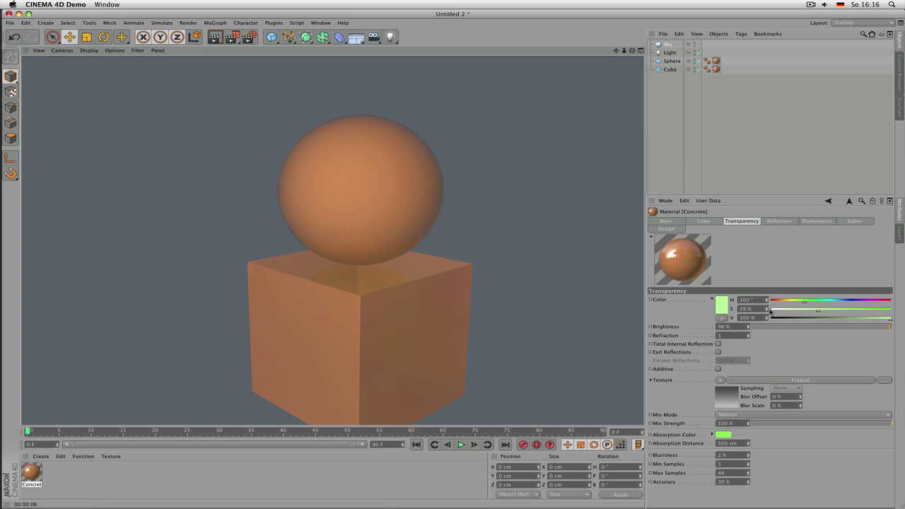
{"action": "left_click", "coordinate": [807, 381]}
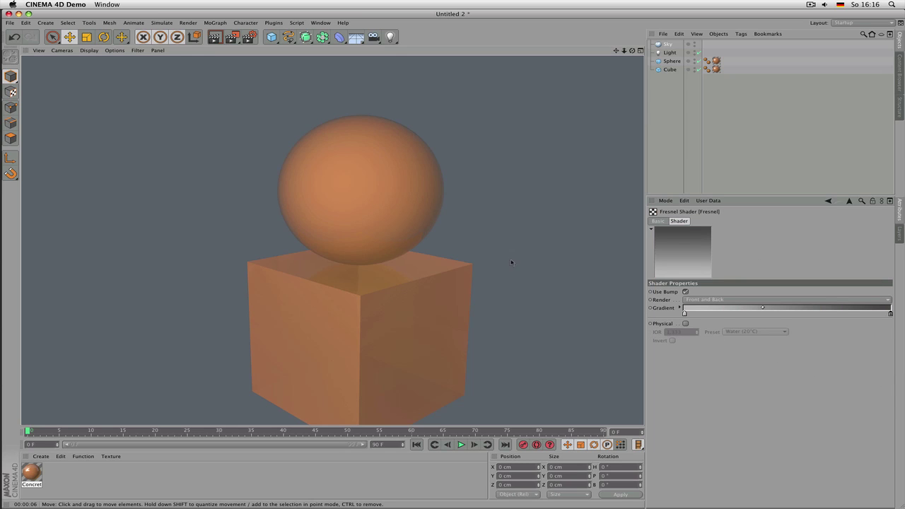
{"action": "left_click", "coordinate": [470, 242]}
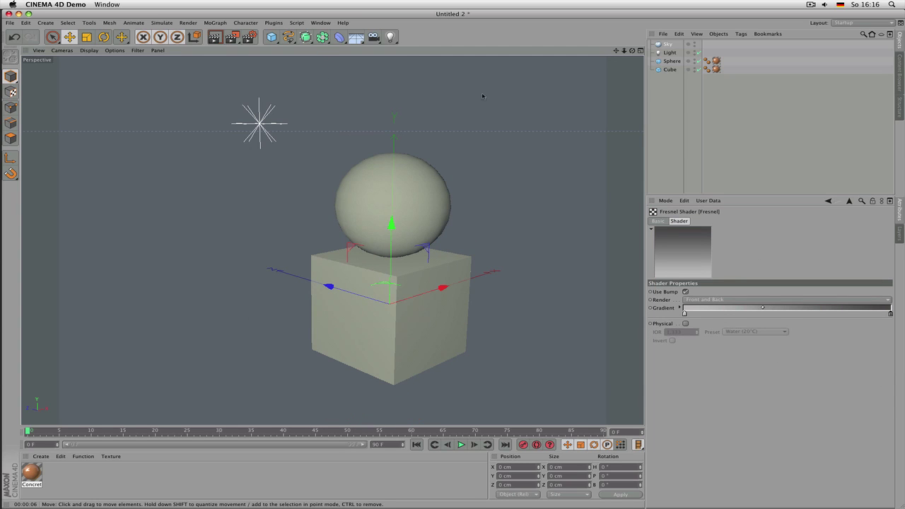
Add a cube above the sphere and resize it into a thin 3.88 × 331.938 cm panel
{"action": "middle_click_drag", "start_coordinate": [484, 144], "coordinate": [429, 347], "text": "alt"}
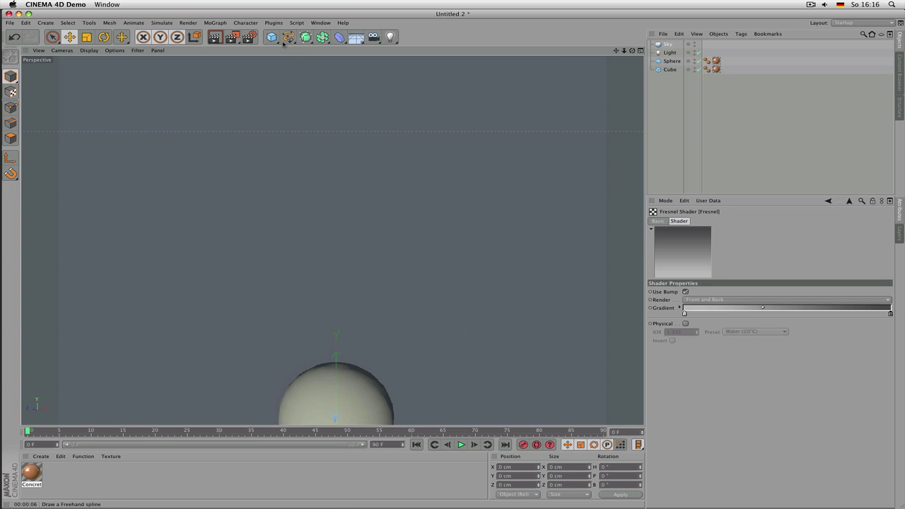
{"action": "left_click", "coordinate": [272, 37]}
{"action": "scroll", "coordinate": [417, 293], "scroll_direction": "down", "scroll_amount": 3}
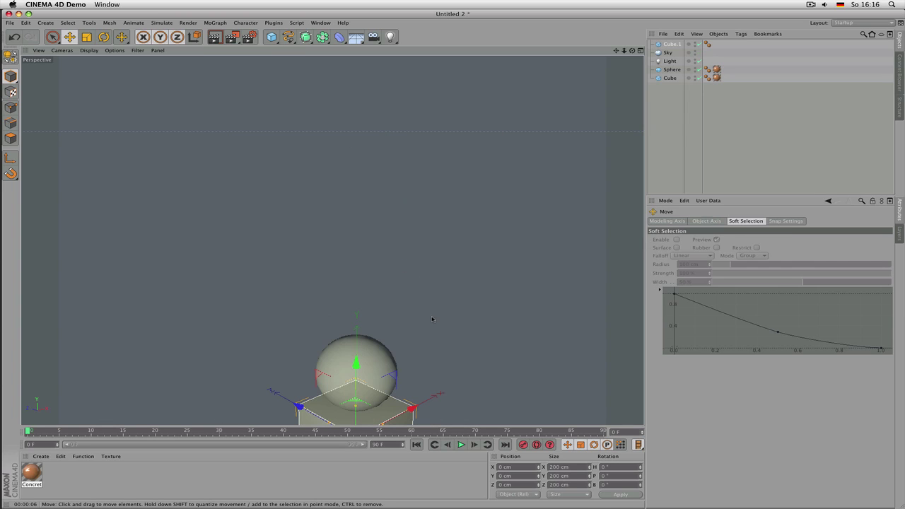
{"action": "left_click_drag", "start_coordinate": [353, 373], "coordinate": [409, 123]}
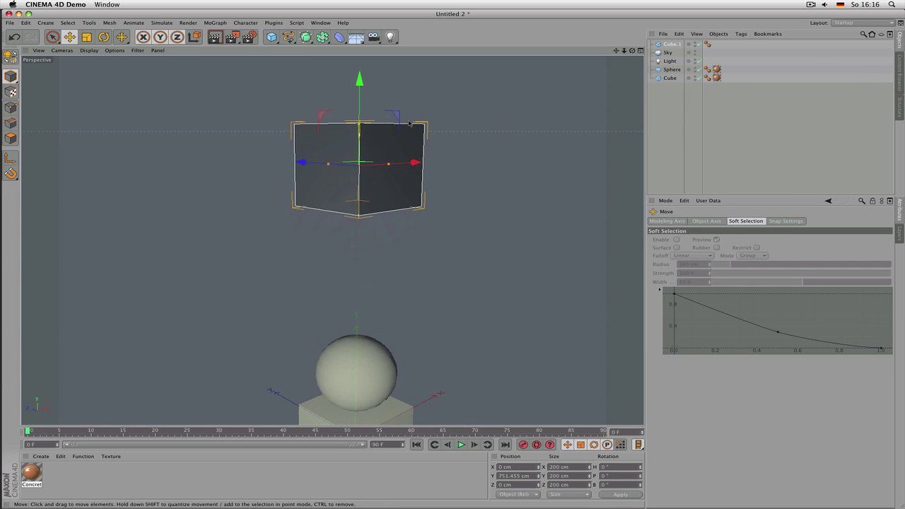
{"action": "left_click_drag", "start_coordinate": [387, 163], "coordinate": [361, 167]}
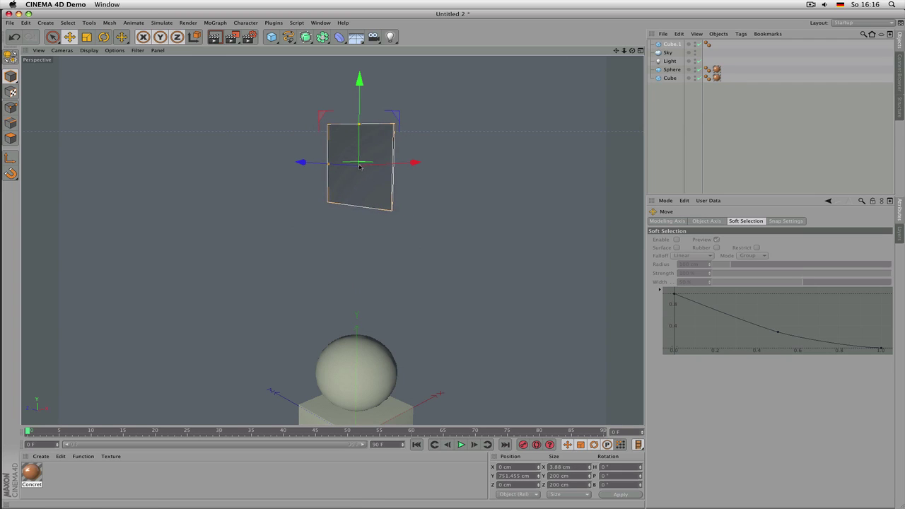
{"action": "left_click_drag", "start_coordinate": [362, 126], "coordinate": [359, 90]}
{"action": "scroll", "coordinate": [398, 107], "scroll_direction": "up", "scroll_amount": 3}
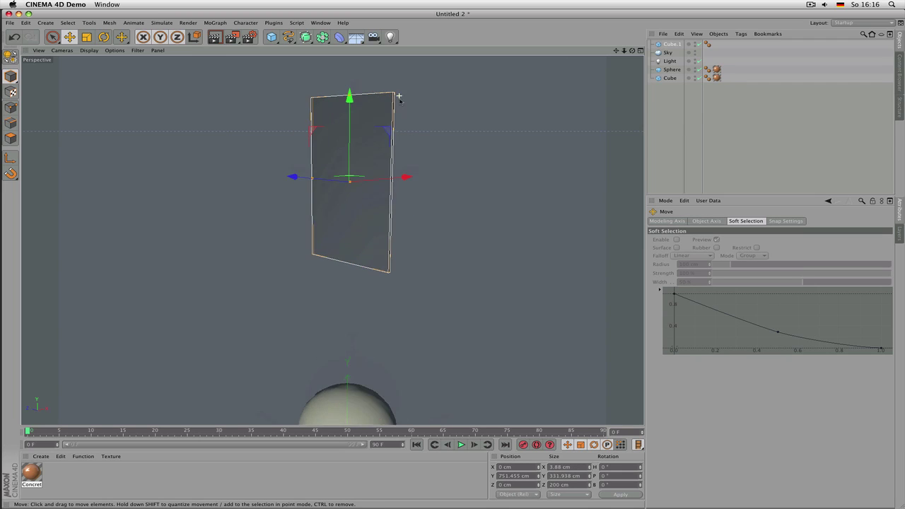
{"action": "left_click_drag", "start_coordinate": [379, 186], "coordinate": [284, 171], "text": "alt"}
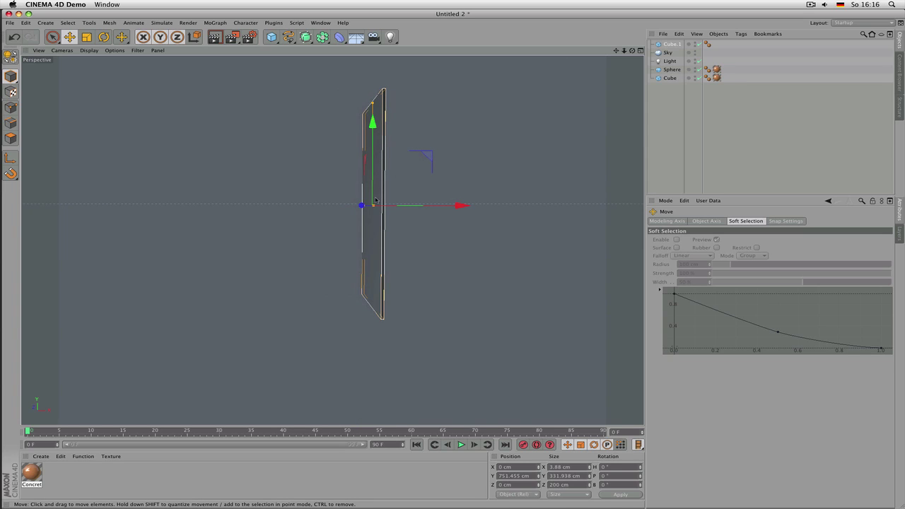
{"action": "left_click_drag", "start_coordinate": [375, 201], "coordinate": [377, 201], "text": "alt"}
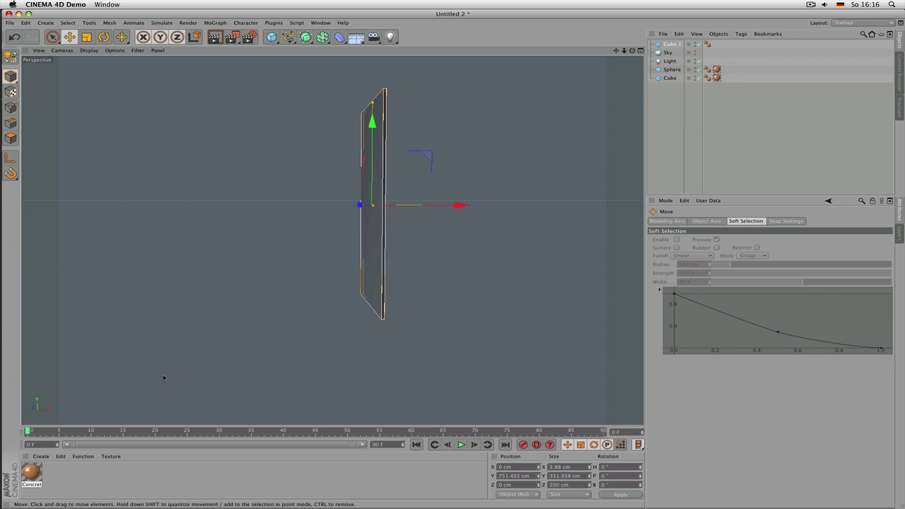
{"action": "left_click_drag", "start_coordinate": [339, 244], "coordinate": [488, 266], "text": "alt"}
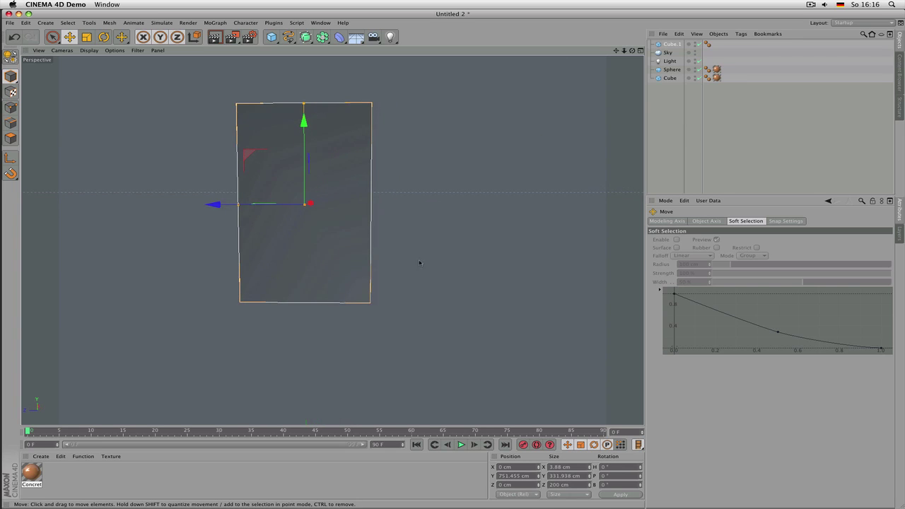
Turn off Concrete's reflection channel and set its transparency brightness to 100%
{"action": "left_click", "coordinate": [37, 478]}
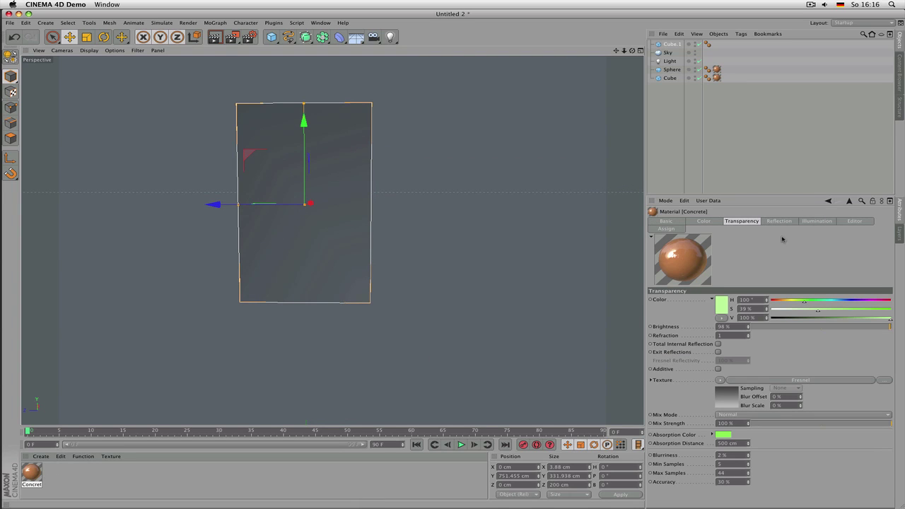
{"action": "left_click", "coordinate": [679, 223]}
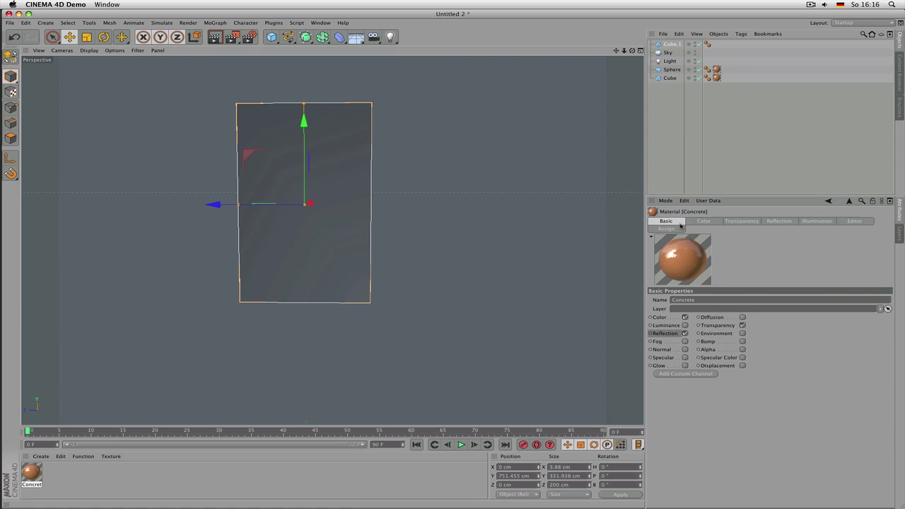
{"action": "left_click", "coordinate": [685, 333]}
{"action": "left_click", "coordinate": [736, 223]}
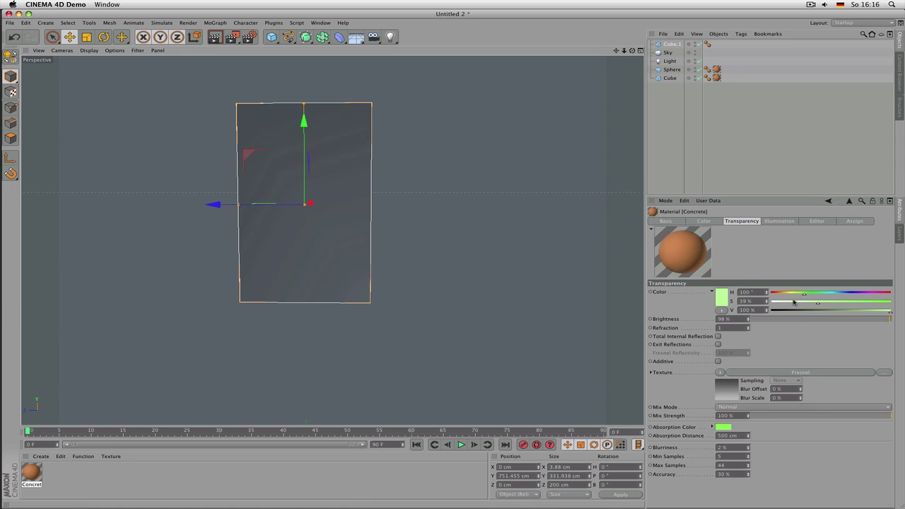
{"action": "left_click", "coordinate": [739, 319]}
{"action": "type", "text": "100"}
{"action": "key", "text": "Tab"}
Set the transparency Fresnel gradient to a 13% dark grey left stop and a white right stop
{"action": "left_click", "coordinate": [740, 374]}
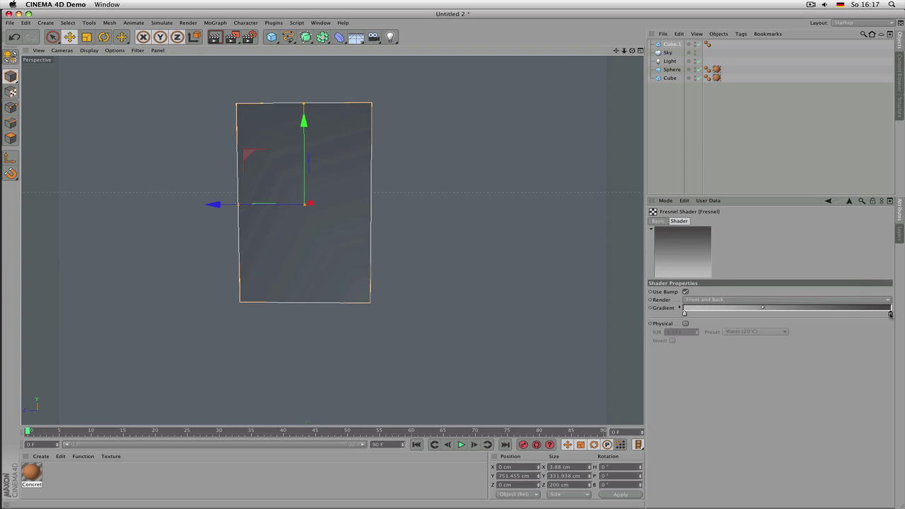
{"action": "double_click", "coordinate": [890, 316]}
{"action": "left_click", "coordinate": [891, 305]}
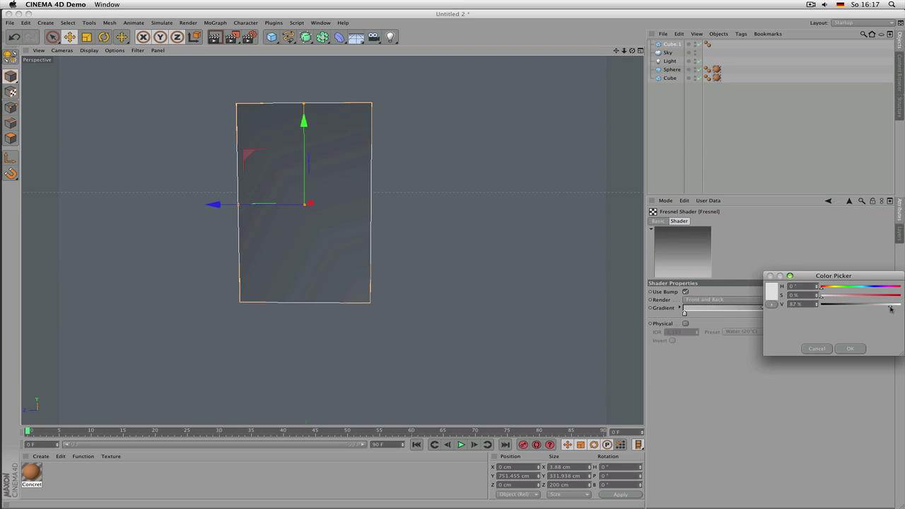
{"action": "left_click", "coordinate": [850, 349]}
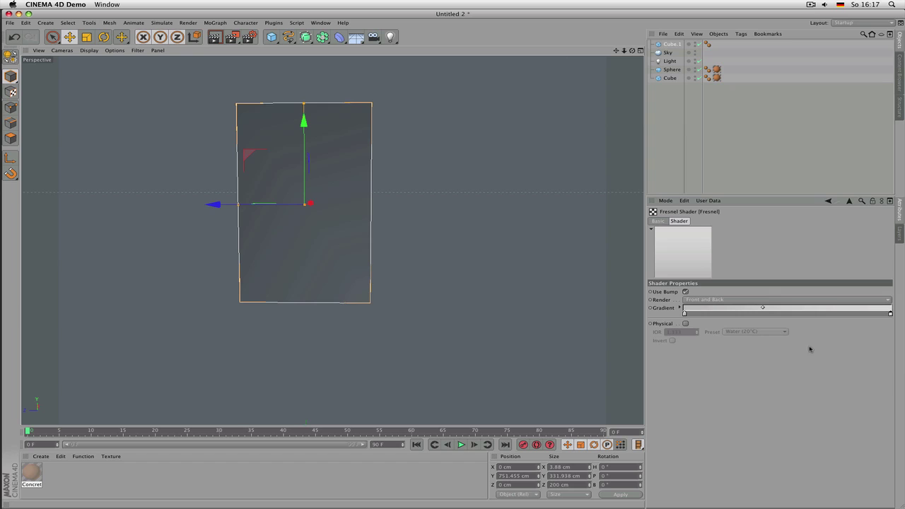
{"action": "double_click", "coordinate": [685, 314]}
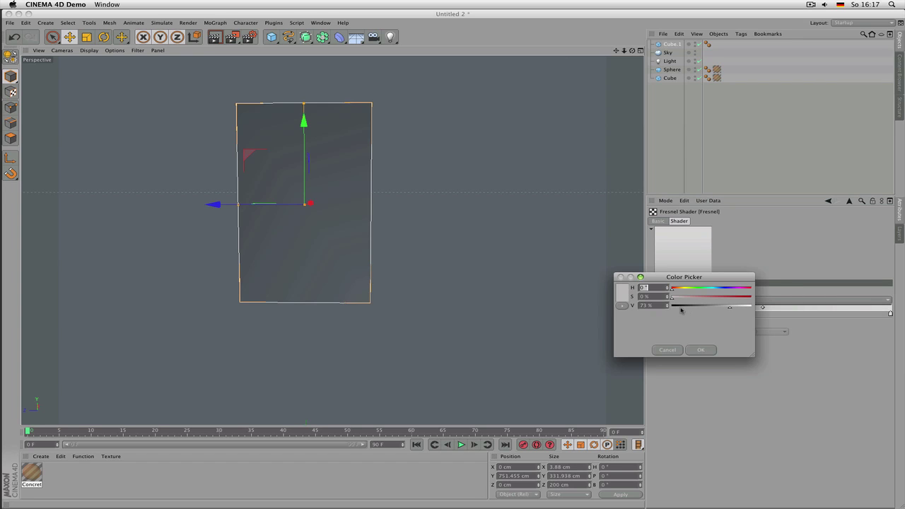
{"action": "left_click", "coordinate": [681, 306]}
{"action": "left_click", "coordinate": [702, 352]}
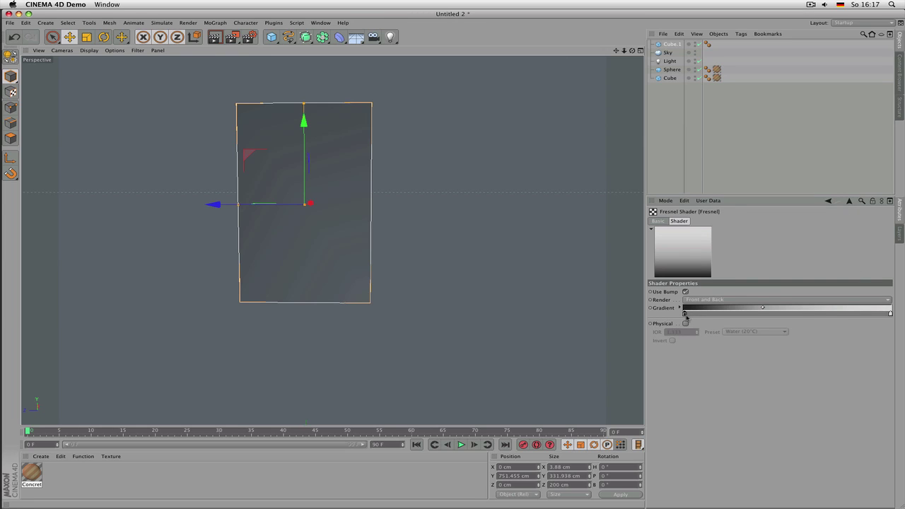
{"action": "left_click", "coordinate": [850, 201]}
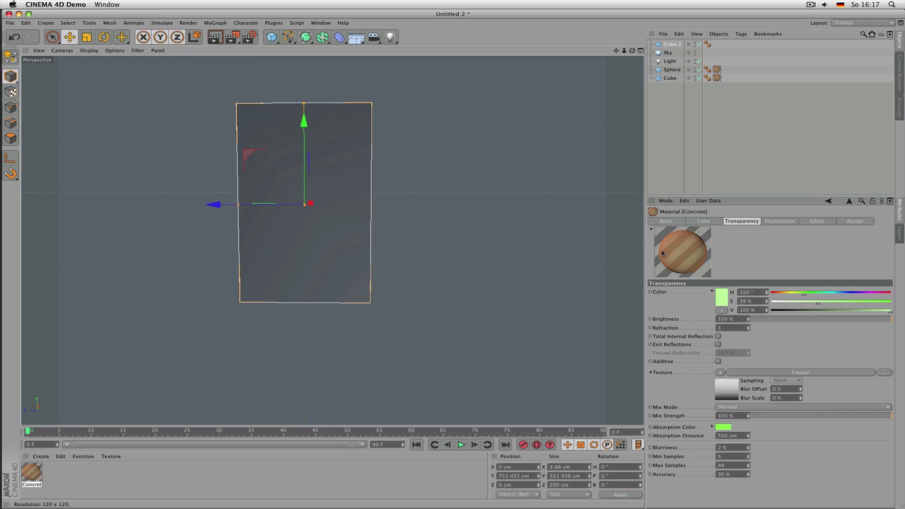
Apply the Concrete material to Cube.1 and rename the object 'window'
{"action": "left_click_drag", "start_coordinate": [662, 253], "coordinate": [679, 45]}
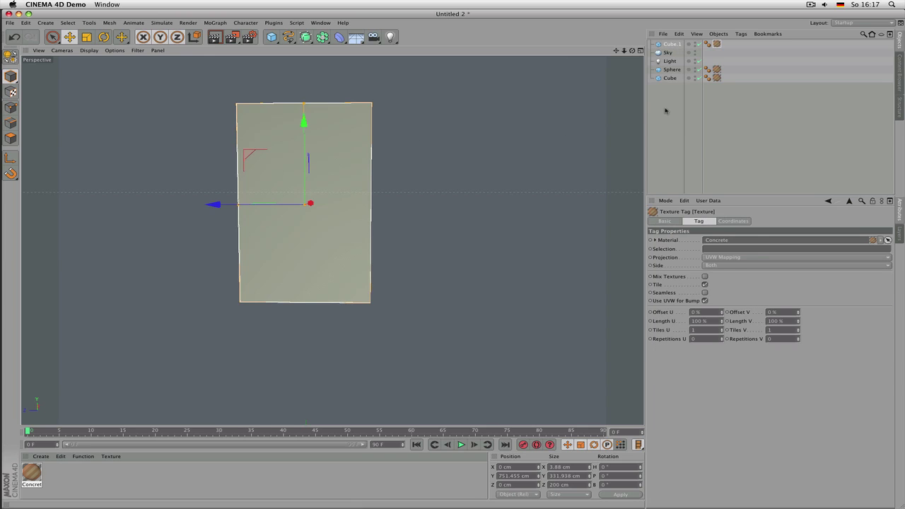
{"action": "left_click", "coordinate": [671, 44]}
{"action": "double_click", "coordinate": [674, 44]}
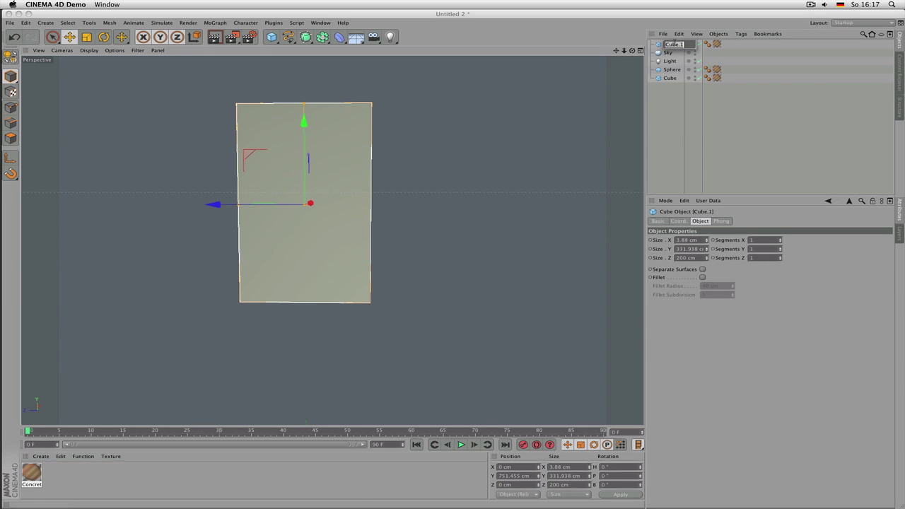
{"action": "type", "text": "window"}
{"action": "key", "text": "Return"}
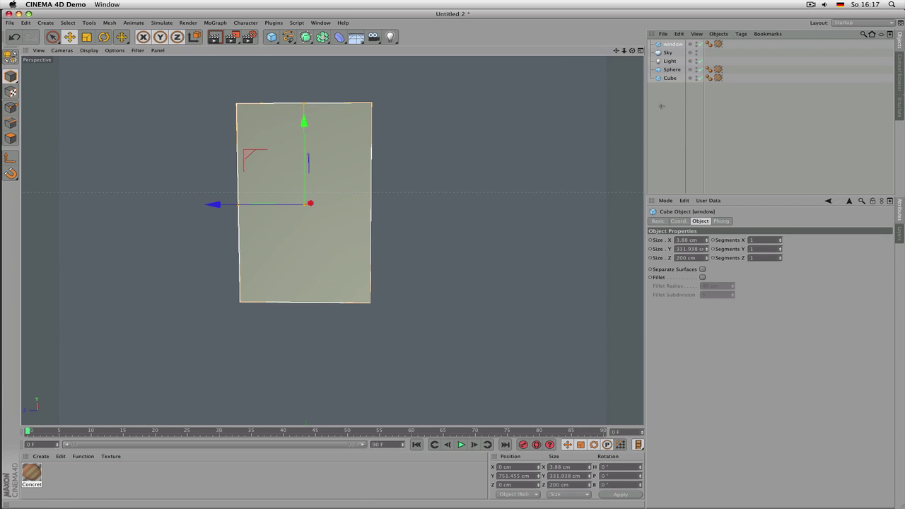
{"action": "left_click", "coordinate": [662, 106]}
Render the viewport and orbit around the window panel to inspect it
{"action": "key", "text": "ctrl+r"}
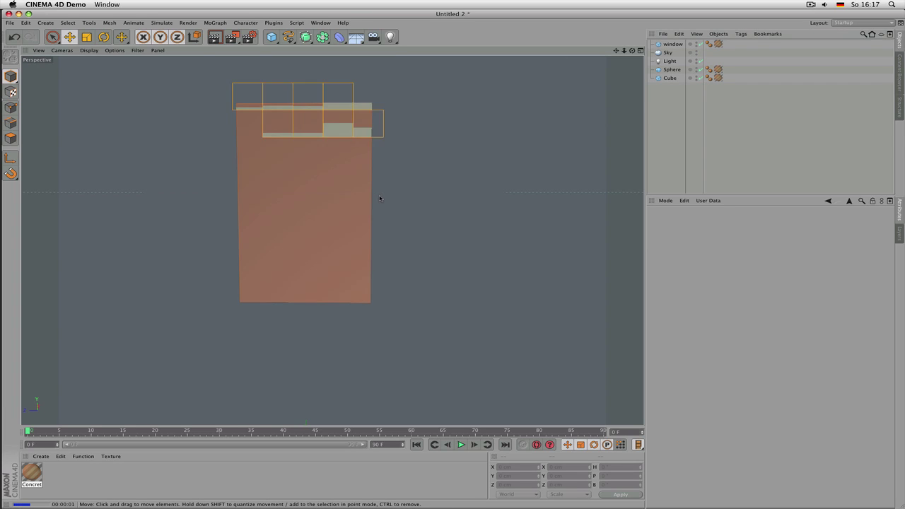
{"action": "left_click_drag", "start_coordinate": [382, 196], "coordinate": [176, 198], "text": "alt"}
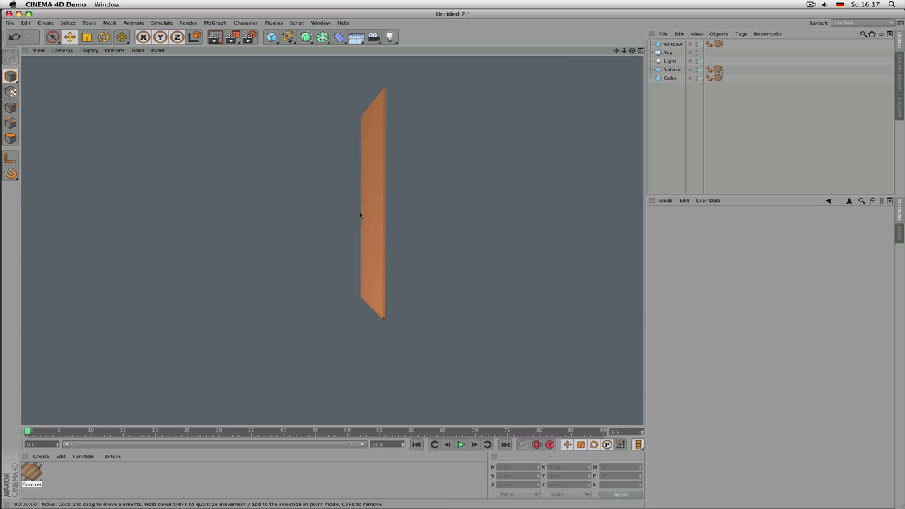
{"action": "left_click_drag", "start_coordinate": [350, 221], "coordinate": [519, 226], "text": "alt"}
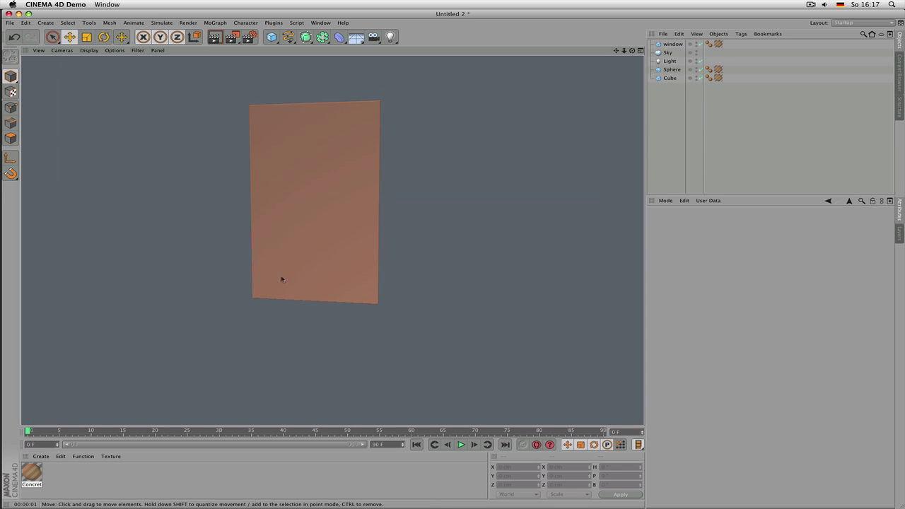
{"action": "left_click", "coordinate": [32, 473]}
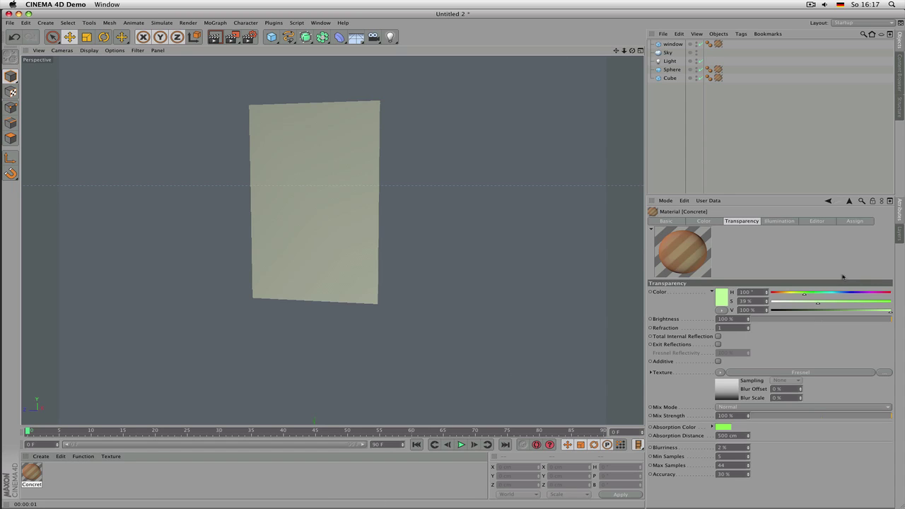
{"action": "left_click", "coordinate": [825, 375]}
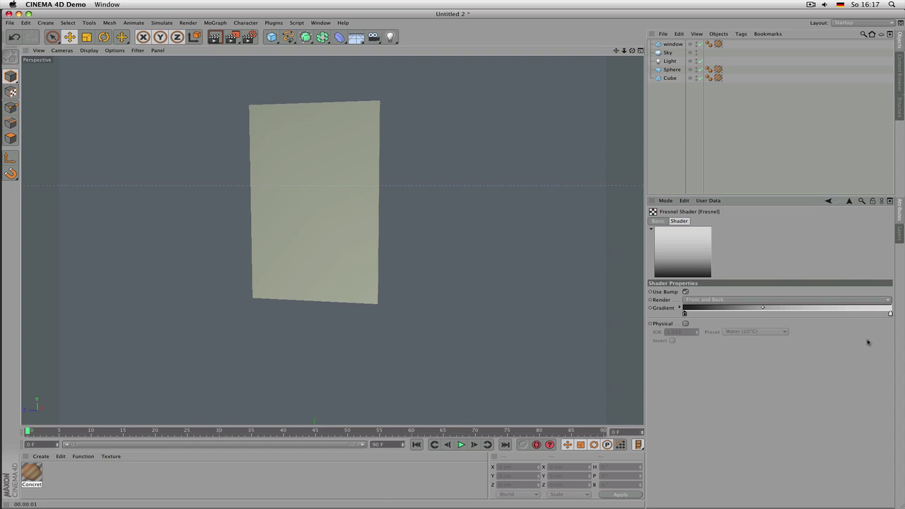
{"action": "double_click", "coordinate": [890, 314]}
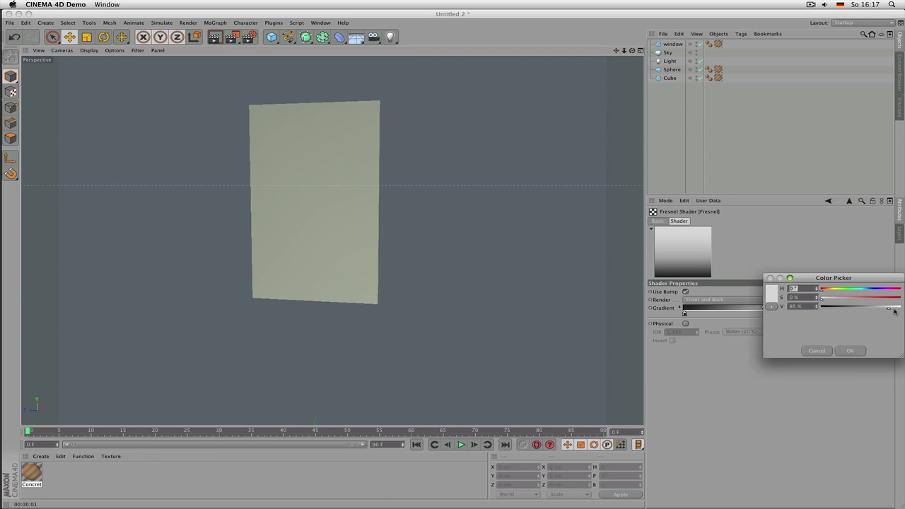
{"action": "left_click_drag", "start_coordinate": [895, 309], "coordinate": [898, 311]}
{"action": "left_click", "coordinate": [850, 351]}
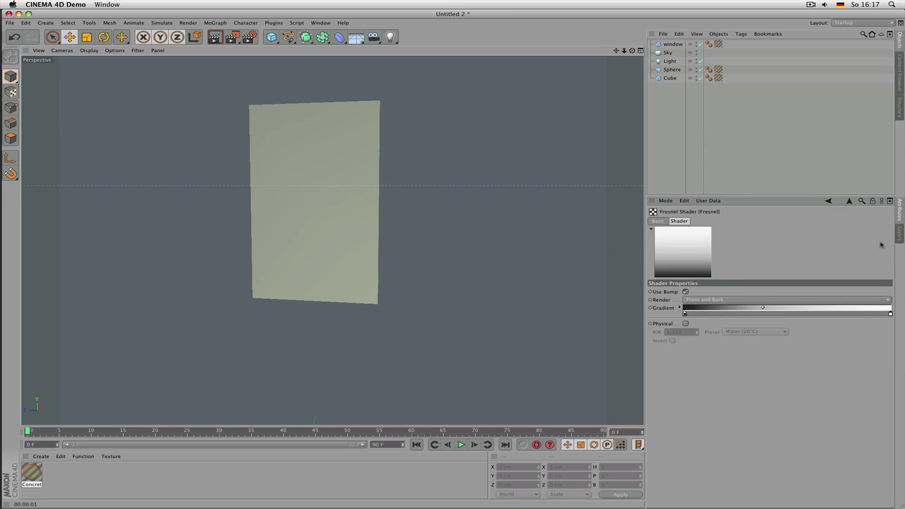
{"action": "left_click", "coordinate": [850, 201]}
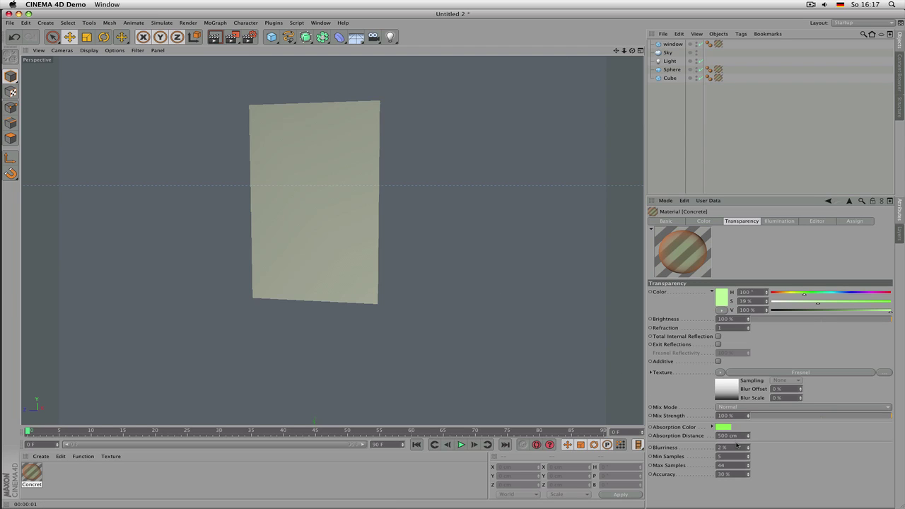
{"action": "key", "text": "BackSpace"}
{"action": "type", "text": "0"}
{"action": "key", "text": "Return"}
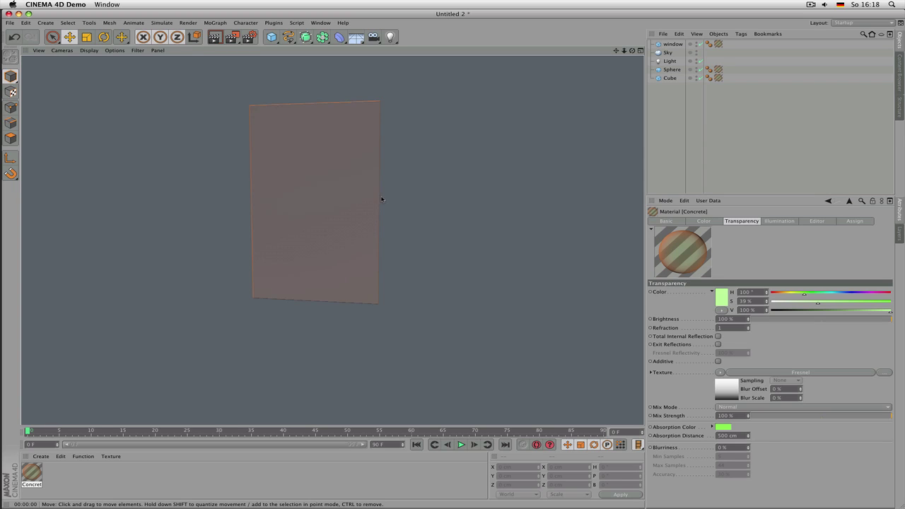
{"action": "key", "text": "ctrl+r"}
{"action": "left_click", "coordinate": [332, 219]}
{"action": "left_click_drag", "start_coordinate": [346, 220], "coordinate": [178, 212], "text": "alt"}
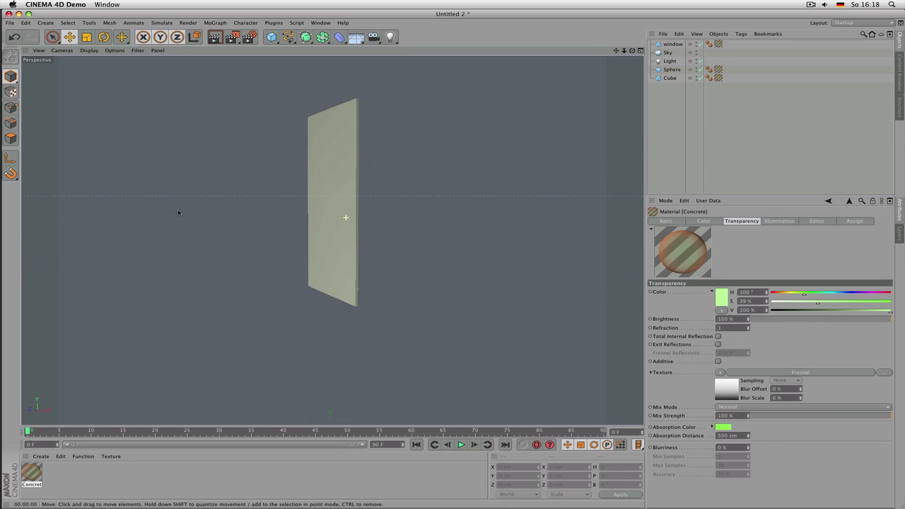
{"action": "left_click", "coordinate": [277, 220]}
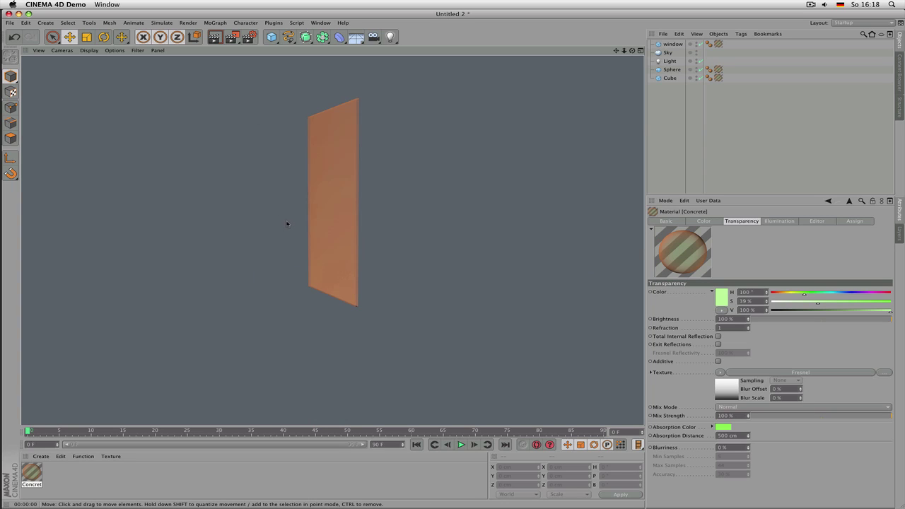
{"action": "left_click_drag", "start_coordinate": [288, 224], "coordinate": [339, 237], "text": "alt"}
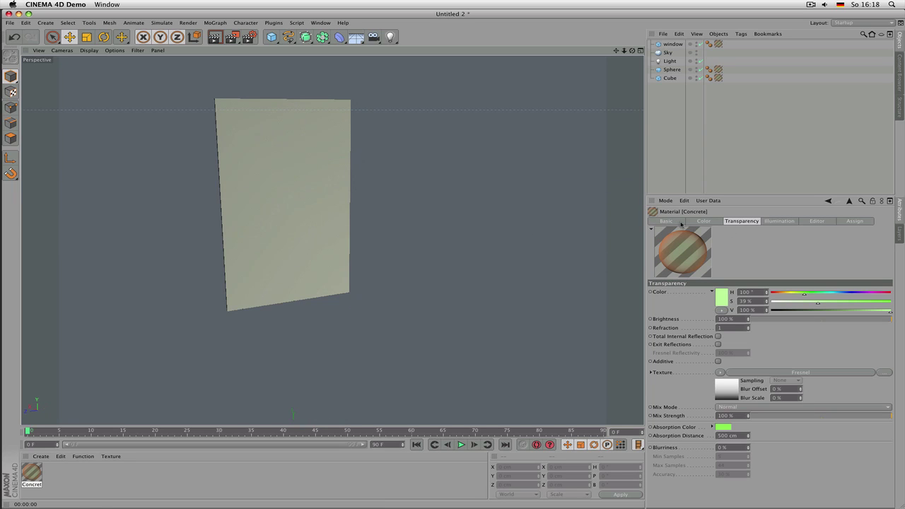
Re-enable Concrete's reflection channel and open its Fresnel reflection texture settings
{"action": "left_click", "coordinate": [680, 222]}
{"action": "left_click", "coordinate": [685, 331]}
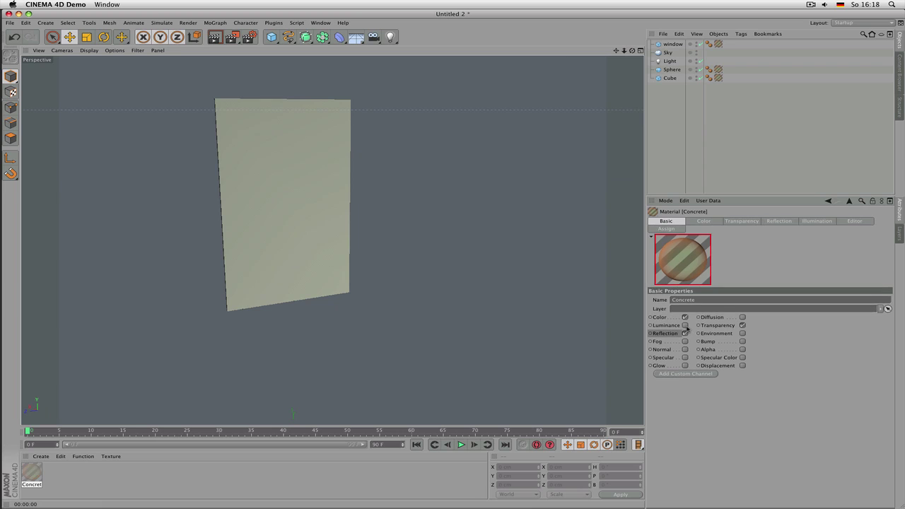
{"action": "left_click_drag", "start_coordinate": [351, 228], "coordinate": [297, 228], "text": "alt"}
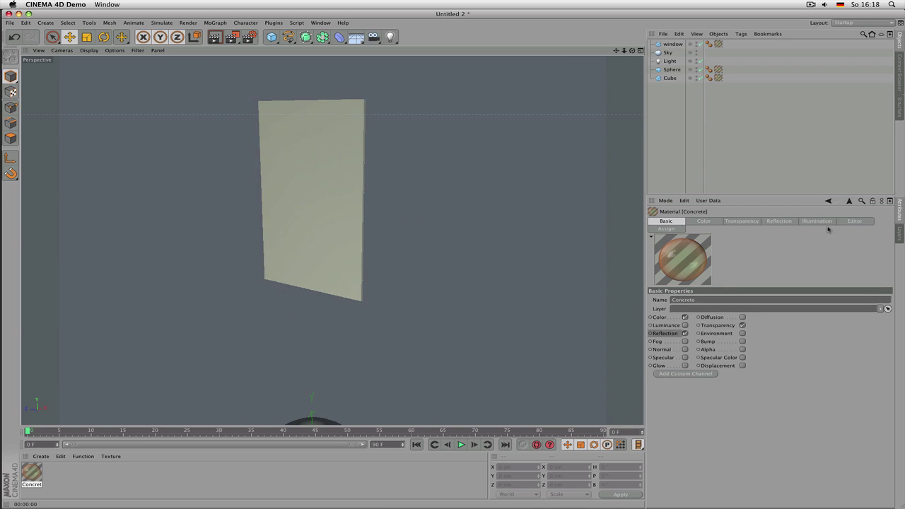
{"action": "left_click", "coordinate": [781, 222]}
{"action": "left_click", "coordinate": [817, 348]}
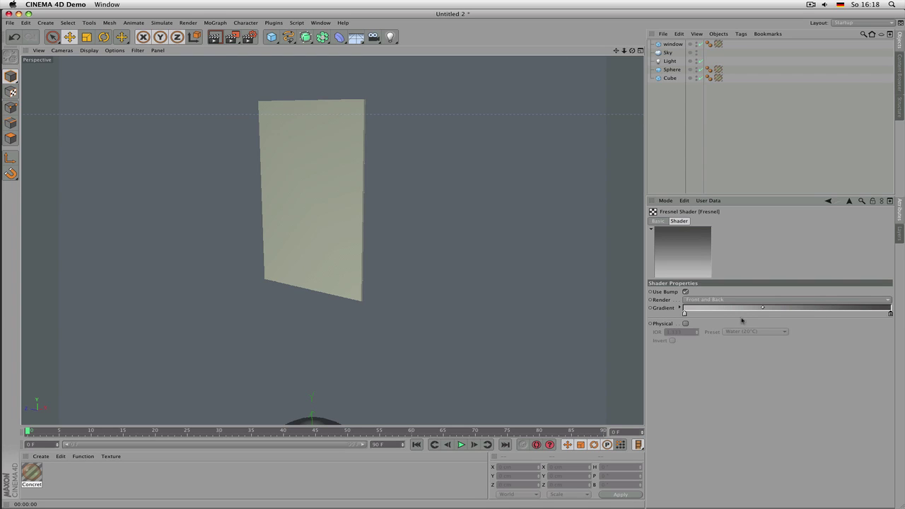
Select the window panel, toggle the four-view layout and back, and render the perspective view
{"action": "mouse_move", "coordinate": [503, 253]}
{"action": "left_mouse_down", "text": "alt"}
{"action": "mouse_move", "coordinate": [426, 239]}
{"action": "mouse_move", "coordinate": [435, 270]}
{"action": "mouse_move", "coordinate": [333, 242]}
{"action": "mouse_move", "coordinate": [317, 135]}
{"action": "mouse_move", "coordinate": [300, 177]}
{"action": "mouse_move", "coordinate": [307, 205]}
{"action": "mouse_move", "coordinate": [349, 217]}
{"action": "mouse_move", "coordinate": [488, 417]}
{"action": "mouse_move", "coordinate": [449, 368]}
{"action": "mouse_move", "coordinate": [396, 345]}
{"action": "mouse_move", "coordinate": [457, 347]}
{"action": "mouse_move", "coordinate": [405, 312]}
{"action": "left_mouse_up", "text": "alt"}
{"action": "left_click", "coordinate": [289, 93]}
{"action": "middle_click", "coordinate": [356, 176]}
{"action": "middle_click", "coordinate": [293, 151]}
{"action": "key", "text": "ctrl+r"}
In the Concrete material's Fresnel gradient, make the left knot white (V 100%) and slide it right
{"action": "scroll", "coordinate": [359, 257], "scroll_direction": "up", "scroll_amount": 8}
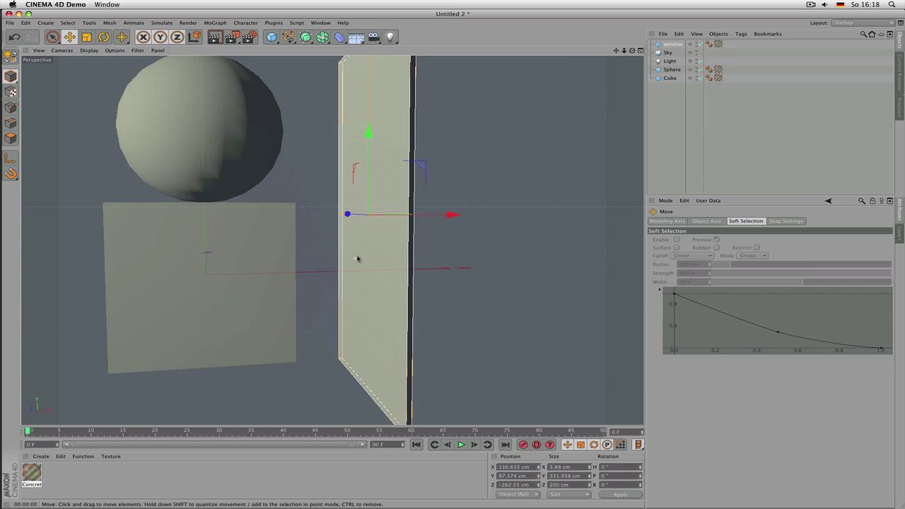
{"action": "key", "text": "ctrl+r"}
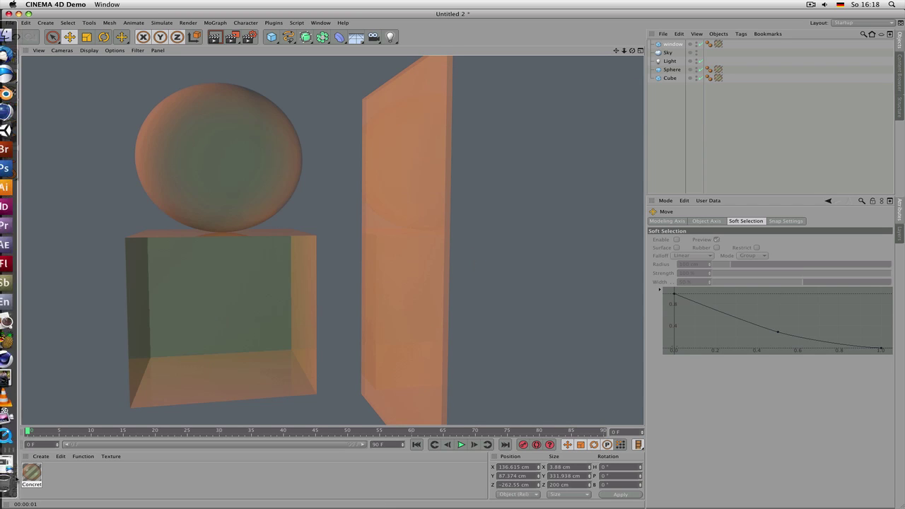
{"action": "left_click", "coordinate": [36, 476]}
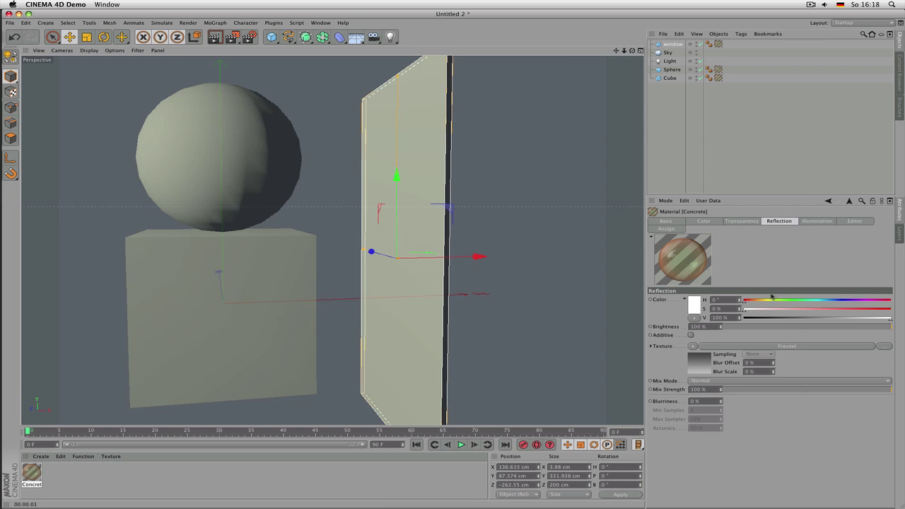
{"action": "left_click", "coordinate": [788, 347]}
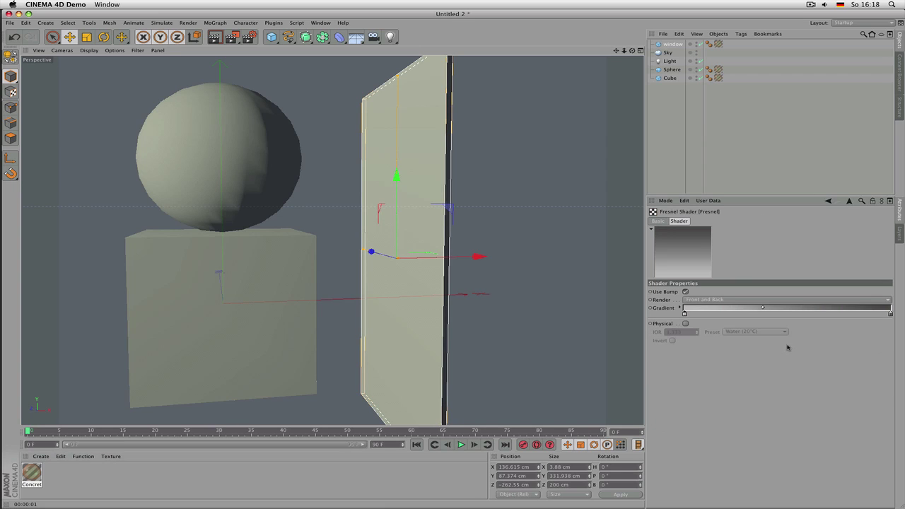
{"action": "double_click", "coordinate": [686, 317]}
{"action": "left_click_drag", "start_coordinate": [728, 308], "coordinate": [754, 309]}
{"action": "left_click", "coordinate": [713, 352]}
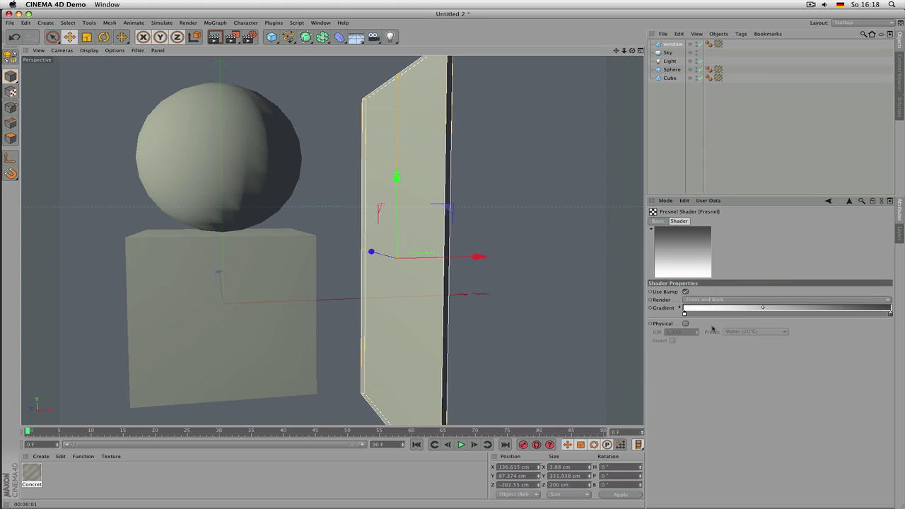
{"action": "left_click_drag", "start_coordinate": [684, 314], "coordinate": [722, 314]}
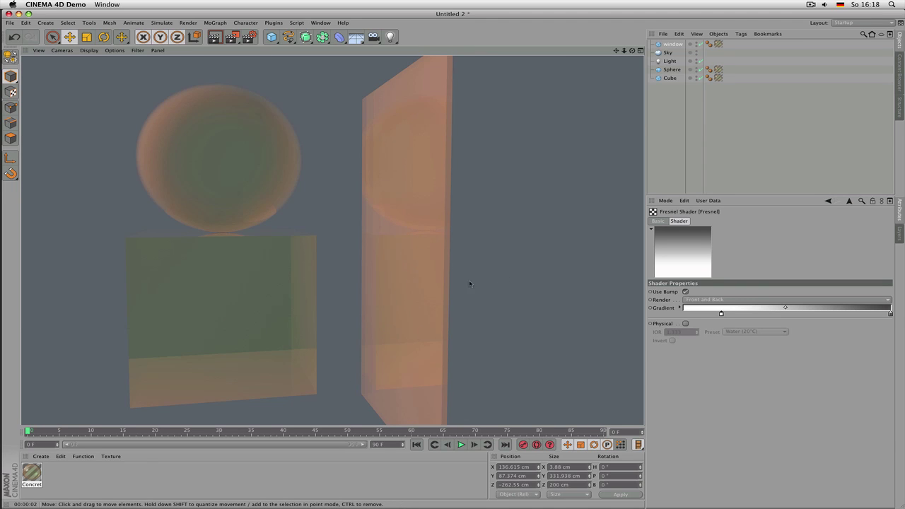
Orbit to frame the sphere, cube and window plane, and test-render the translucent objects
{"action": "left_click_drag", "start_coordinate": [469, 284], "coordinate": [407, 269], "text": "alt"}
{"action": "scroll", "coordinate": [406, 268], "scroll_direction": "up", "scroll_amount": 3}
{"action": "scroll", "coordinate": [426, 290], "scroll_direction": "down", "scroll_amount": 4}
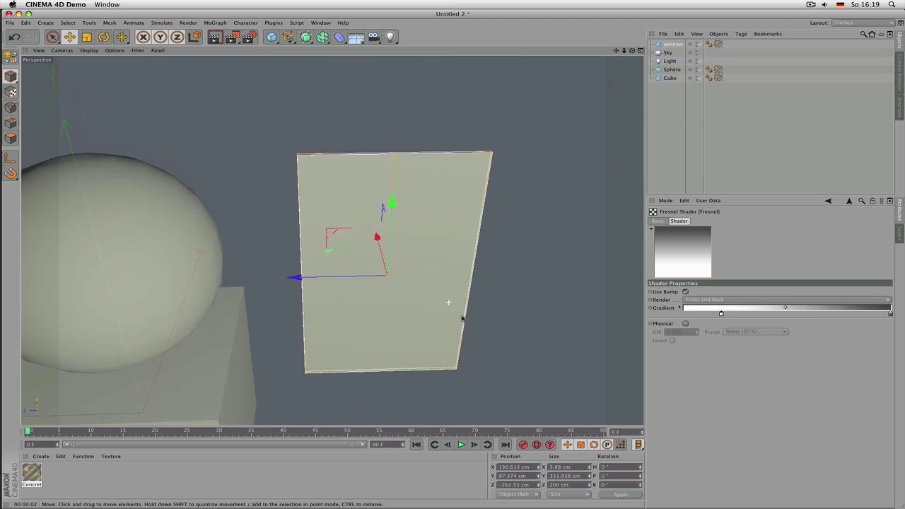
{"action": "left_click_drag", "start_coordinate": [462, 319], "coordinate": [318, 273], "text": "alt"}
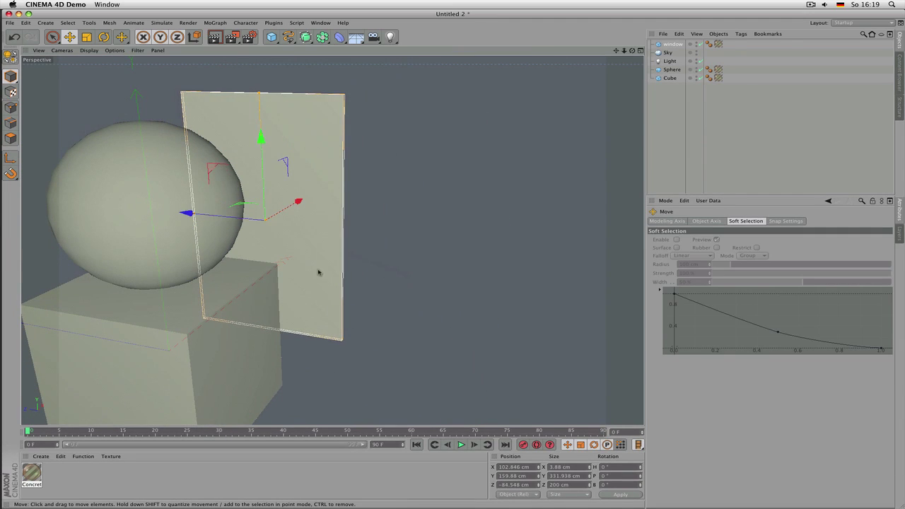
{"action": "key", "text": "ctrl+r"}
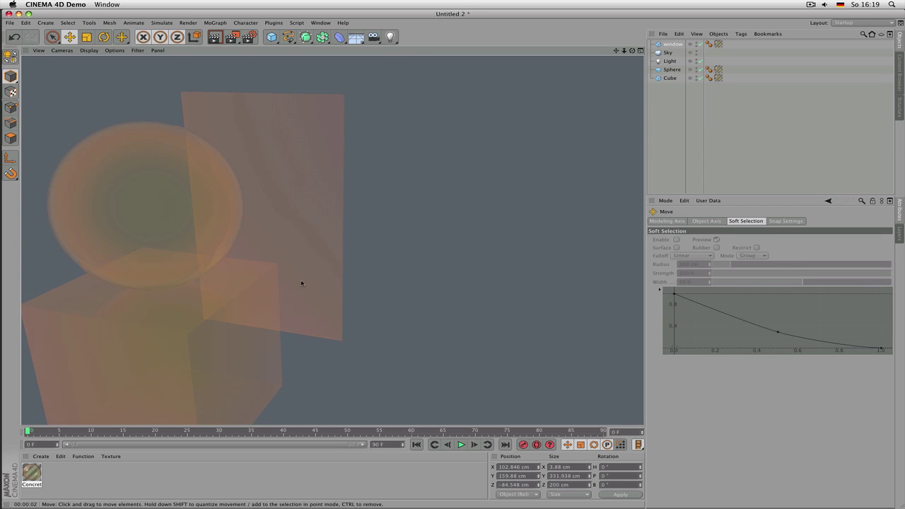
{"action": "left_click", "coordinate": [289, 227]}
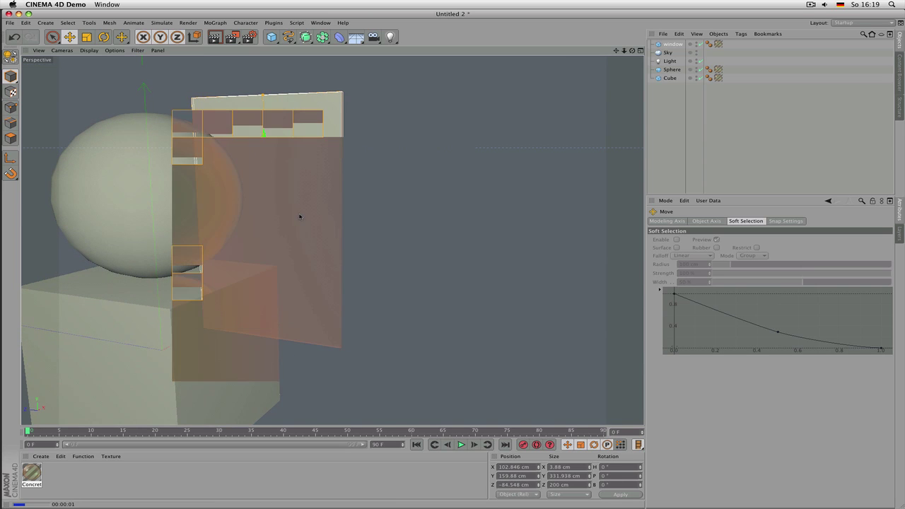
{"action": "left_click_drag", "start_coordinate": [311, 223], "coordinate": [196, 216], "text": "alt"}
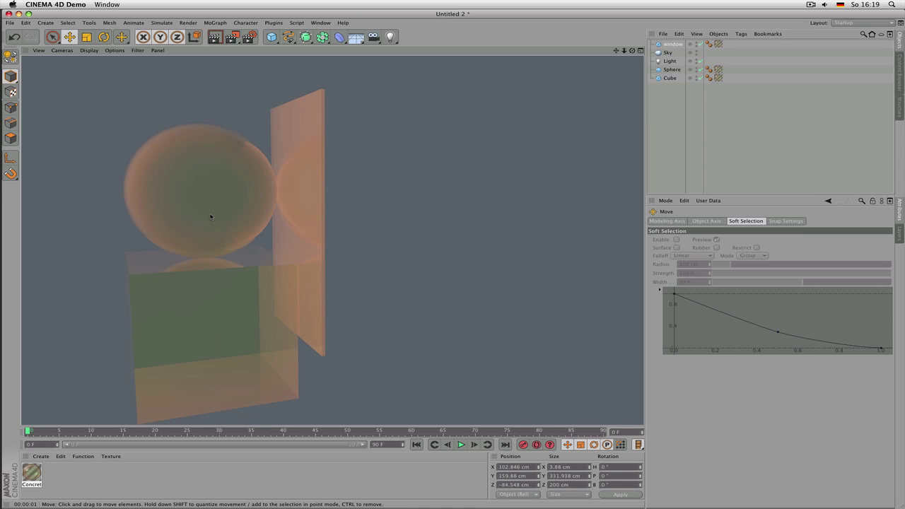
{"action": "left_click_drag", "start_coordinate": [210, 216], "coordinate": [296, 210], "text": "alt"}
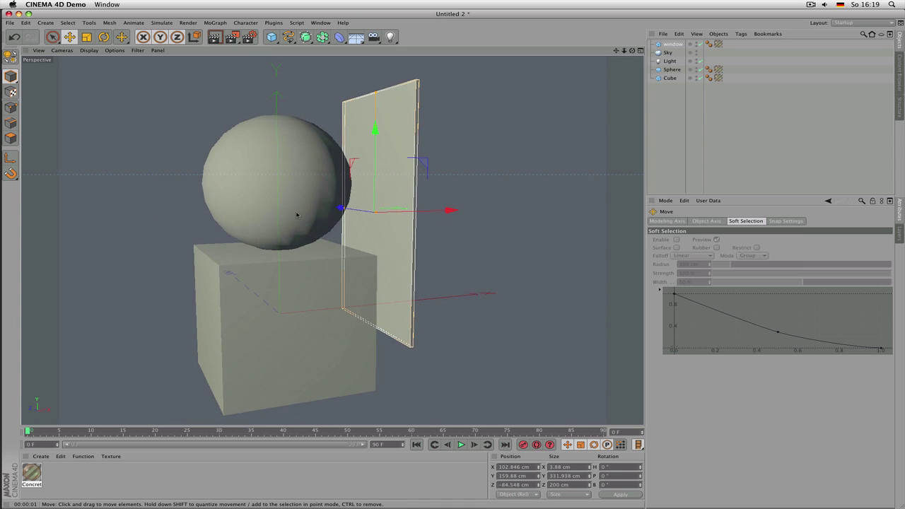
{"action": "key", "text": "ctrl+r"}
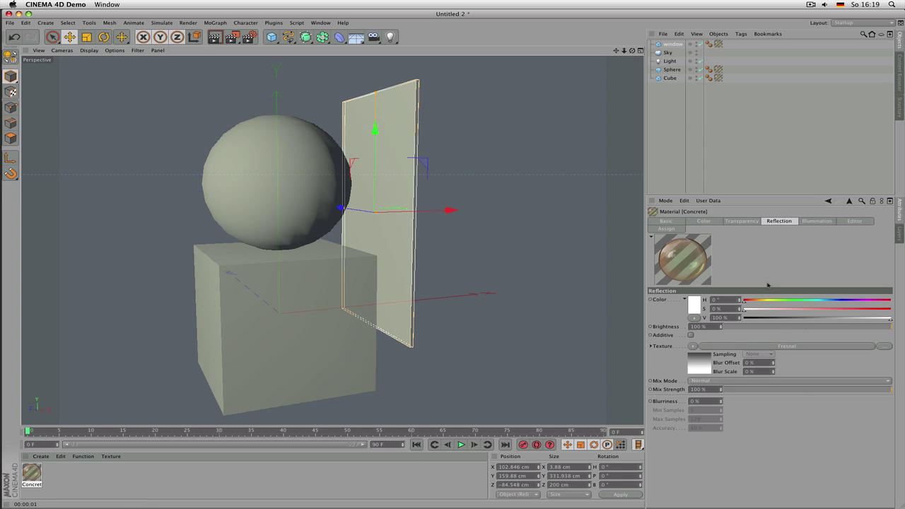
Untick Reflection and Transparency in the Concrete material's Basic channels so the objects turn opaque orange
{"action": "left_click", "coordinate": [757, 222]}
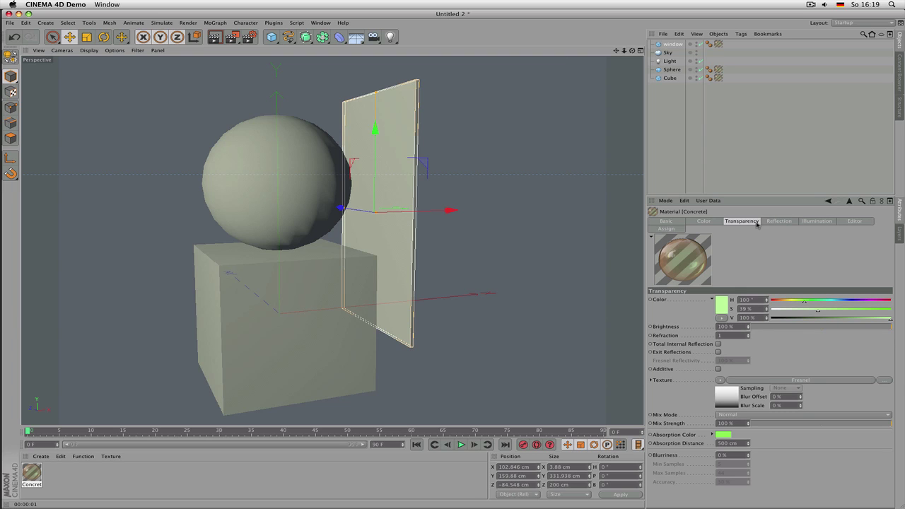
{"action": "left_click", "coordinate": [775, 225]}
{"action": "left_click", "coordinate": [680, 223]}
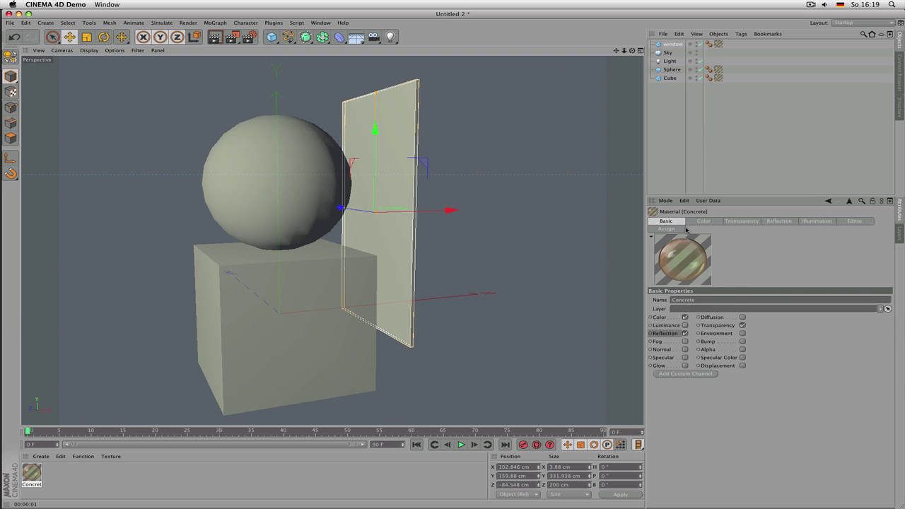
{"action": "left_click", "coordinate": [684, 334]}
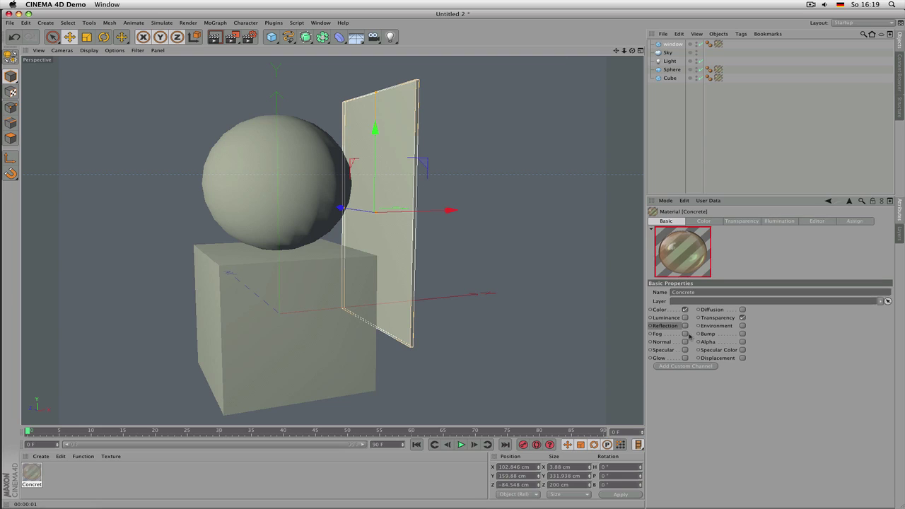
{"action": "left_click", "coordinate": [742, 319]}
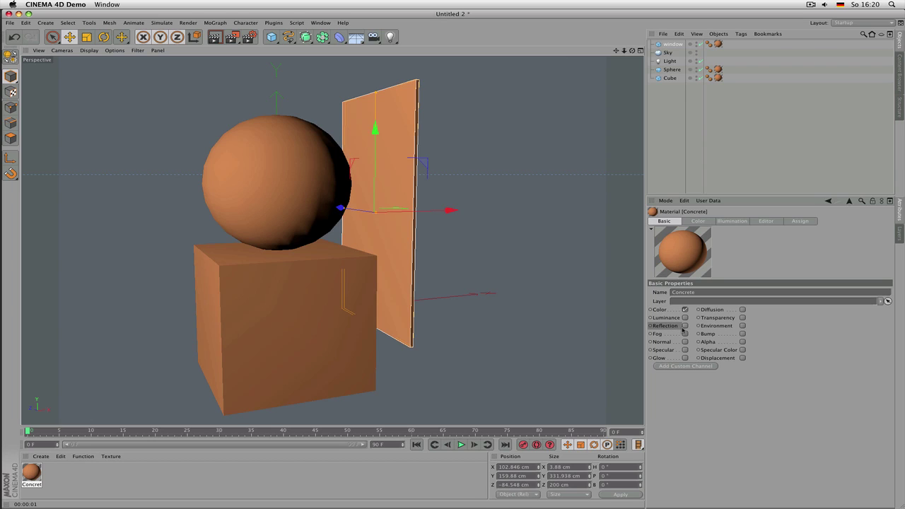
Enable the Environment channel with a Cloud texture and lower its brightness to about a third
{"action": "left_click", "coordinate": [743, 325]}
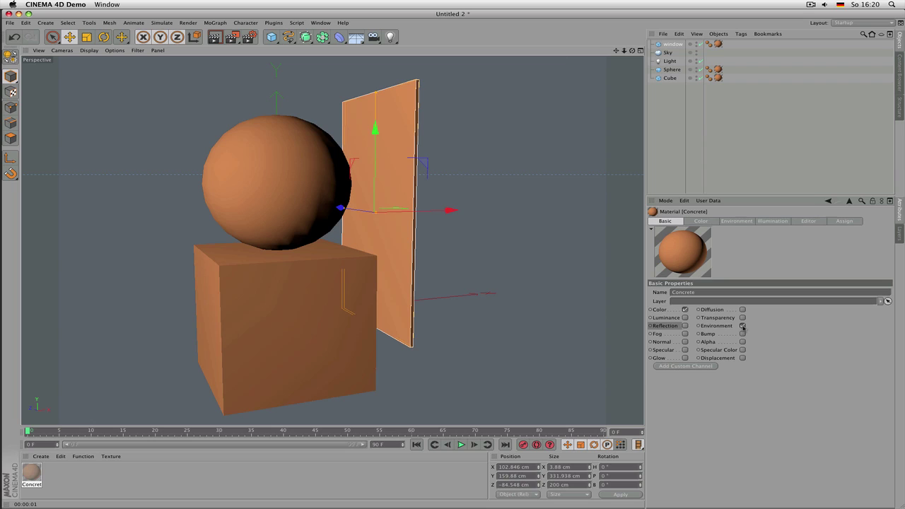
{"action": "left_click", "coordinate": [739, 222]}
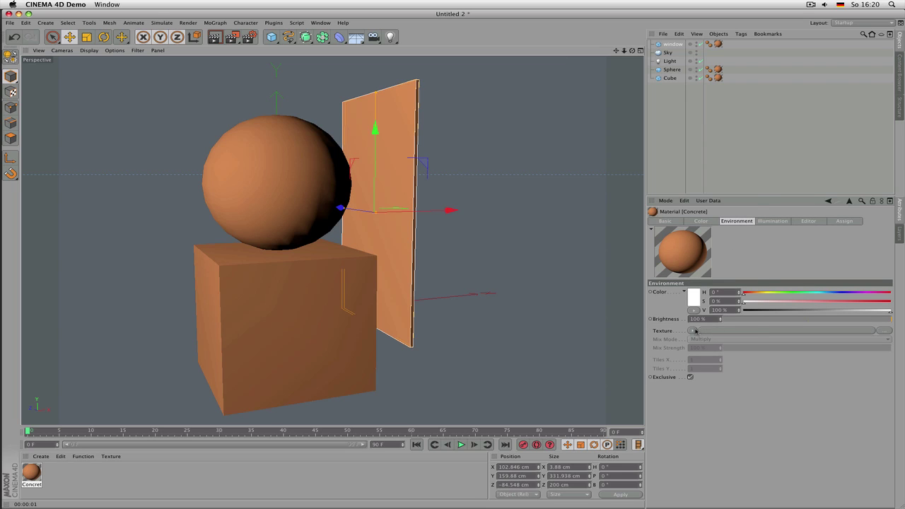
{"action": "left_click", "coordinate": [696, 330]}
{"action": "mouse_move", "coordinate": [702, 312]}
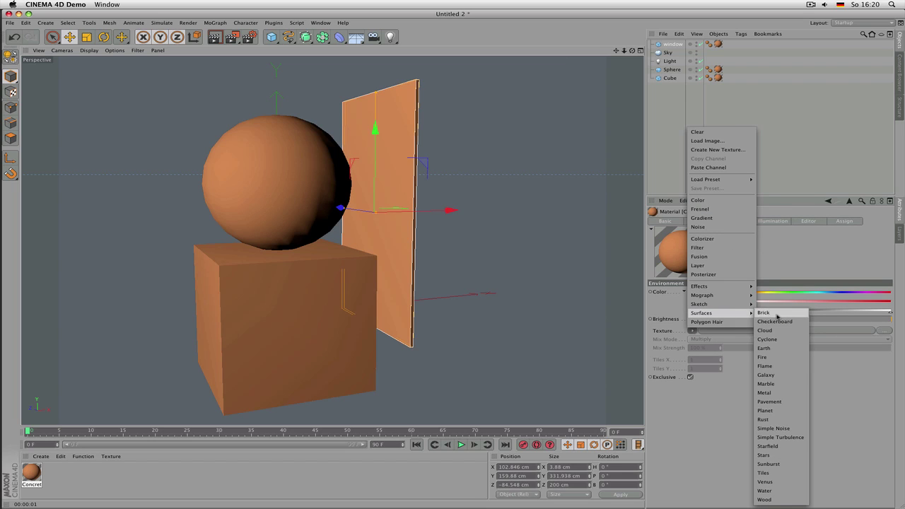
{"action": "left_click", "coordinate": [766, 331]}
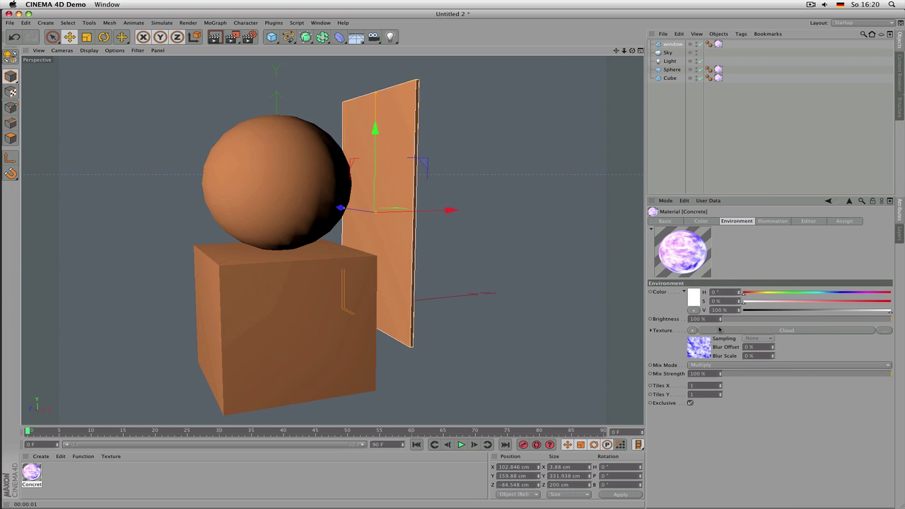
{"action": "left_click", "coordinate": [478, 293]}
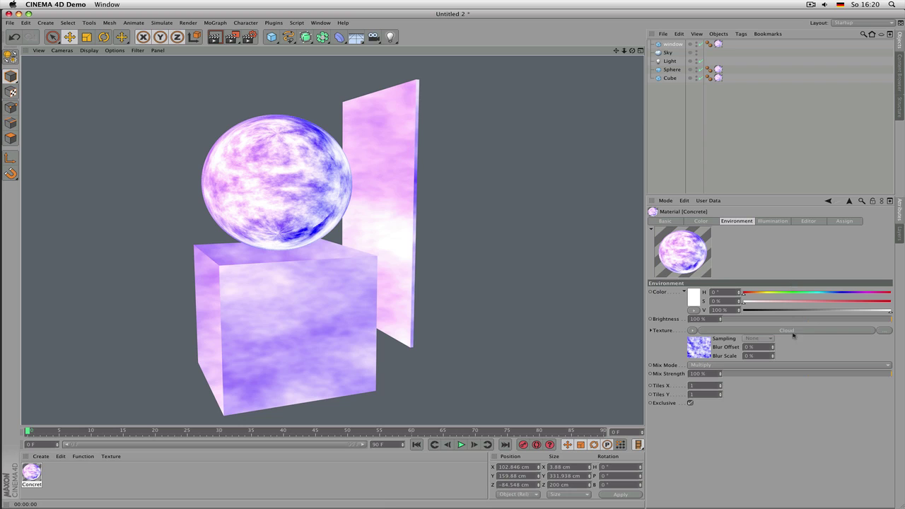
{"action": "mouse_move", "coordinate": [775, 324]}
{"action": "left_mouse_down"}
{"action": "mouse_move", "coordinate": [799, 322]}
{"action": "mouse_move", "coordinate": [779, 320]}
{"action": "left_mouse_up"}
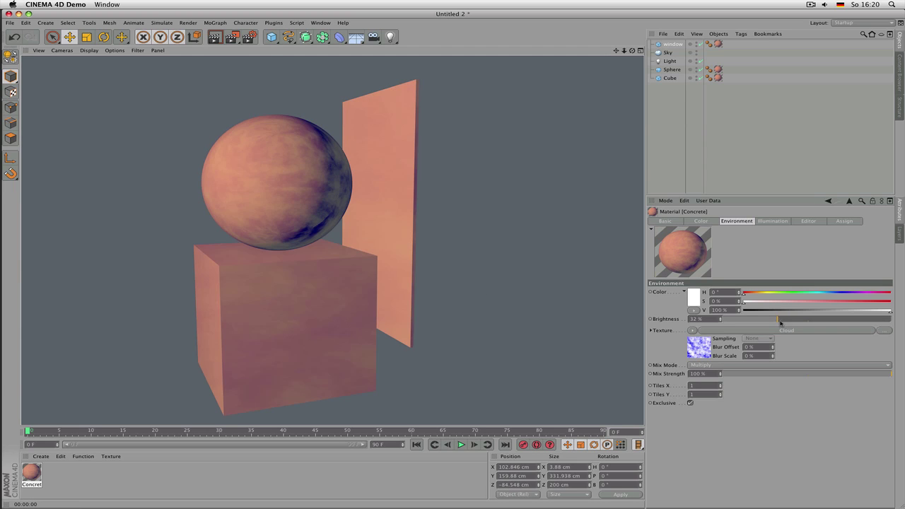
Set the environment mix mode to Normal, after trying Add, and raise brightness to 100%
{"action": "left_click", "coordinate": [728, 364]}
{"action": "left_click", "coordinate": [722, 373]}
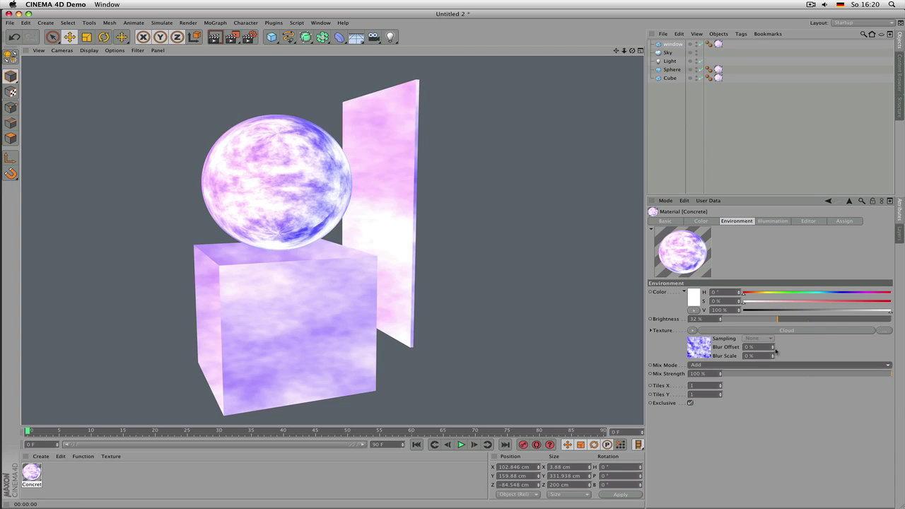
{"action": "left_click", "coordinate": [756, 366]}
{"action": "left_click", "coordinate": [742, 373]}
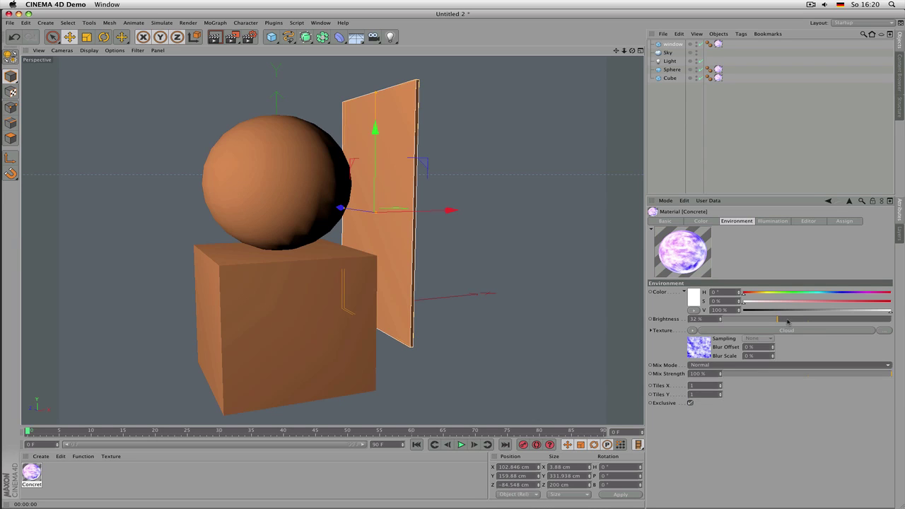
{"action": "left_click_drag", "start_coordinate": [778, 319], "coordinate": [880, 298]}
Compare with and without the Environment channel, leaving it switched off
{"action": "left_click", "coordinate": [679, 222]}
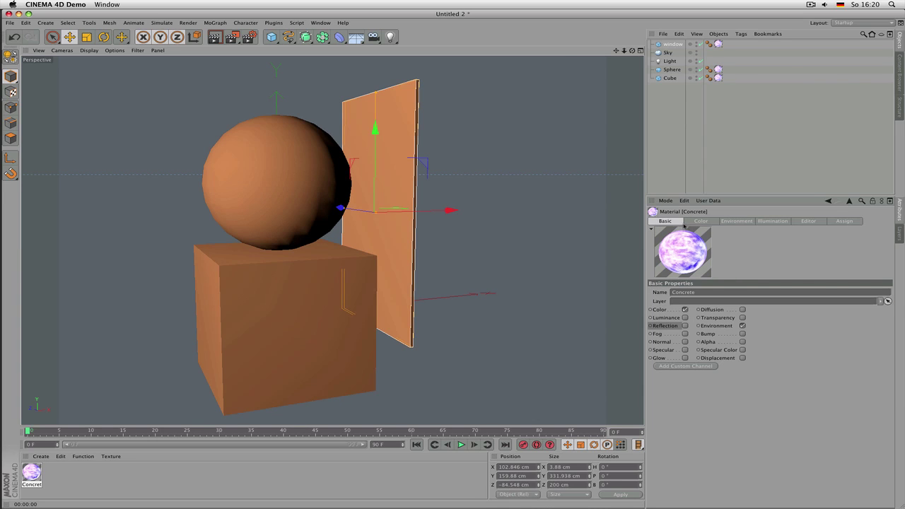
{"action": "left_click", "coordinate": [742, 326]}
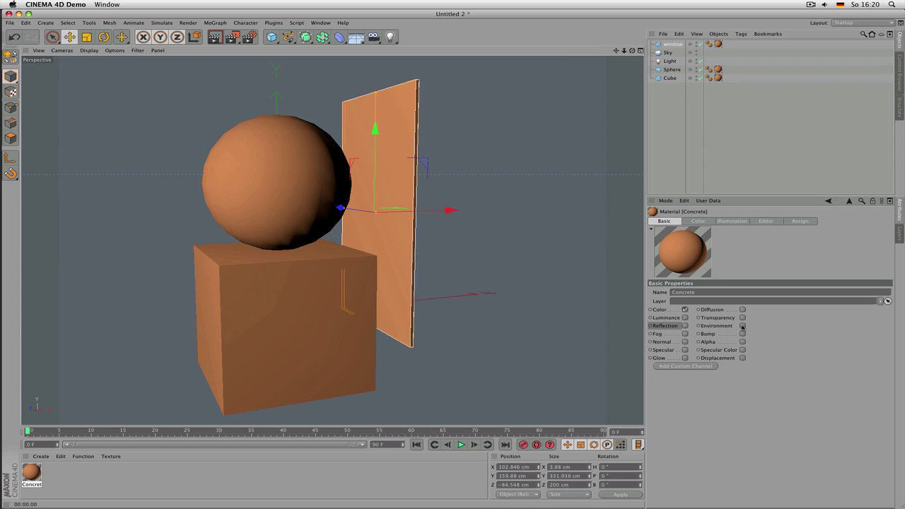
{"action": "left_click", "coordinate": [742, 326]}
{"action": "left_click", "coordinate": [742, 326]}
{"action": "left_click", "coordinate": [742, 326]}
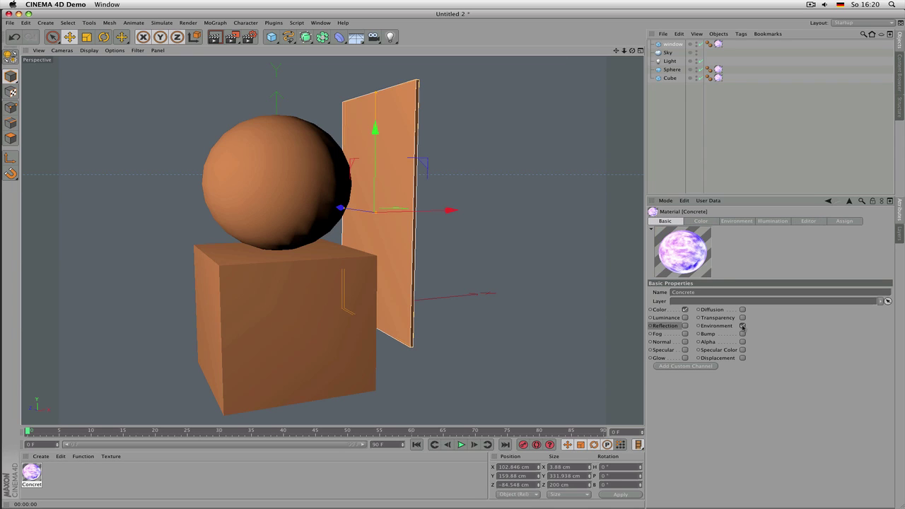
{"action": "left_click", "coordinate": [742, 326]}
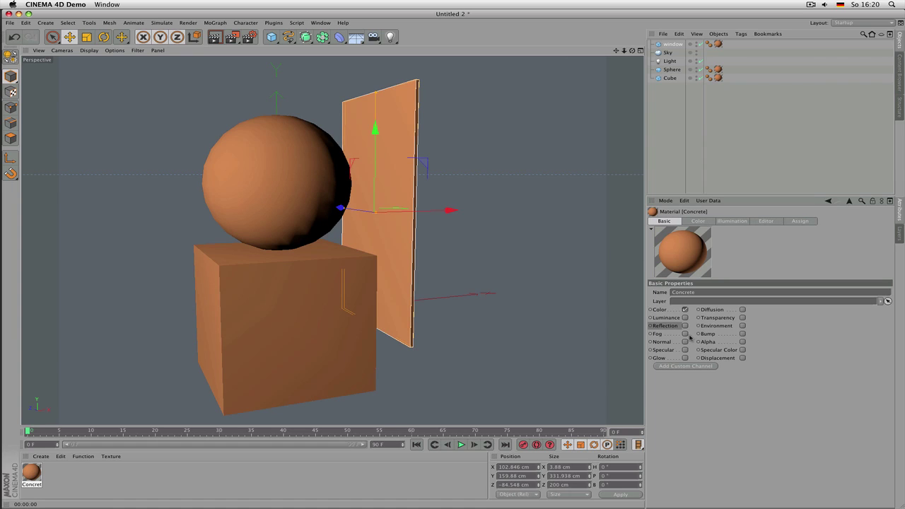
{"action": "left_click", "coordinate": [685, 334]}
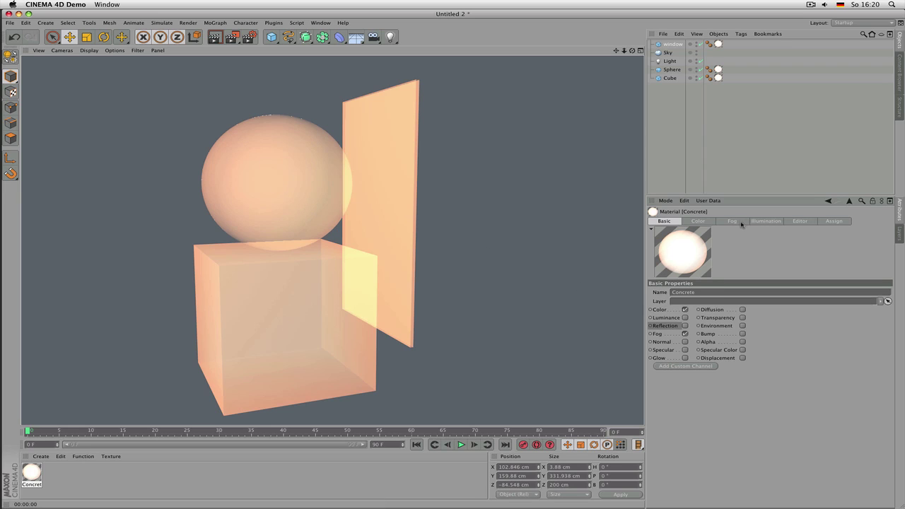
{"action": "left_click", "coordinate": [740, 223]}
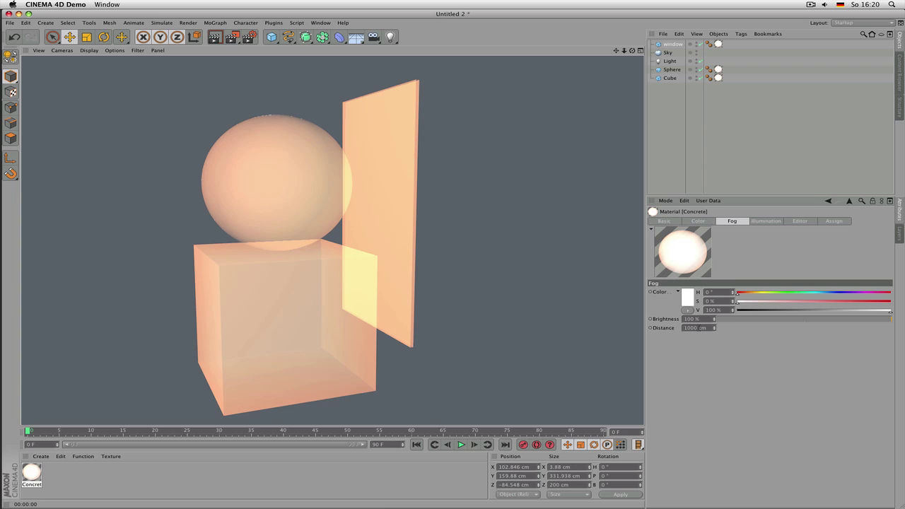
{"action": "left_click", "coordinate": [672, 330]}
{"action": "left_click_drag", "start_coordinate": [728, 319], "coordinate": [783, 321]}
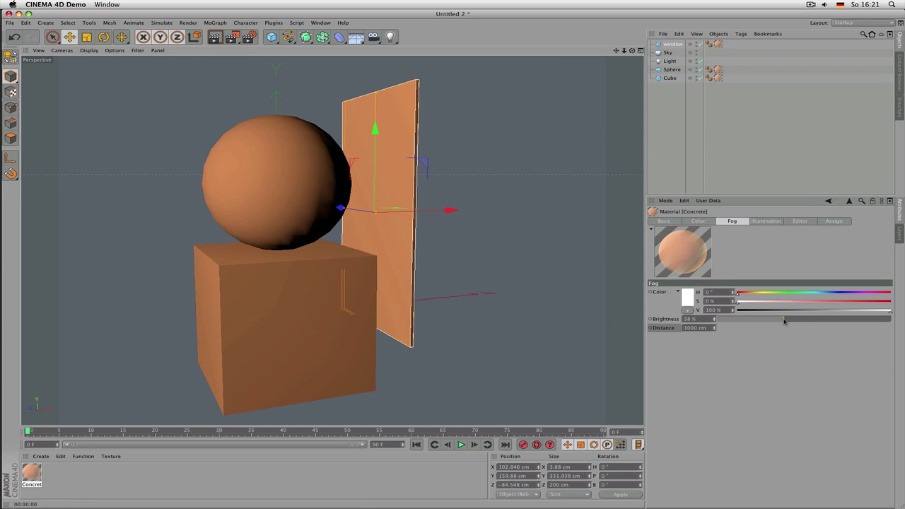
{"action": "key", "text": "ctrl+r"}
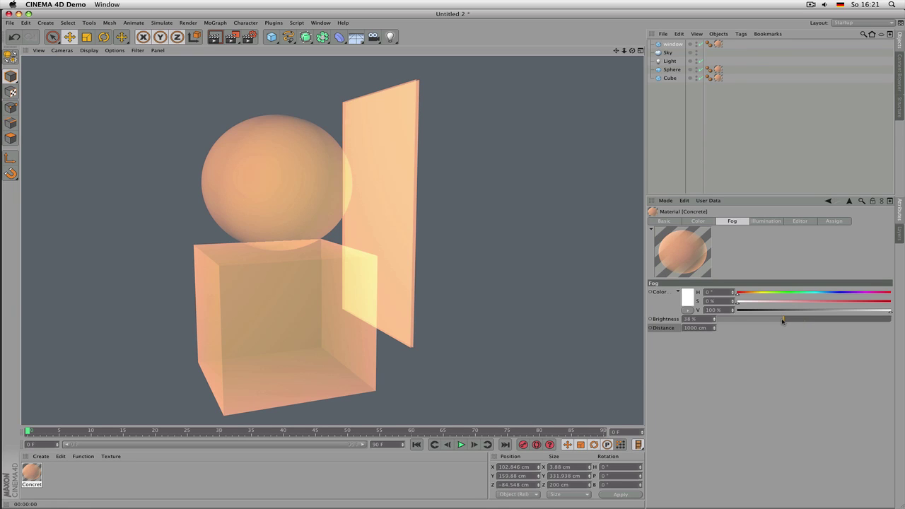
{"action": "left_click_drag", "start_coordinate": [784, 320], "coordinate": [899, 320]}
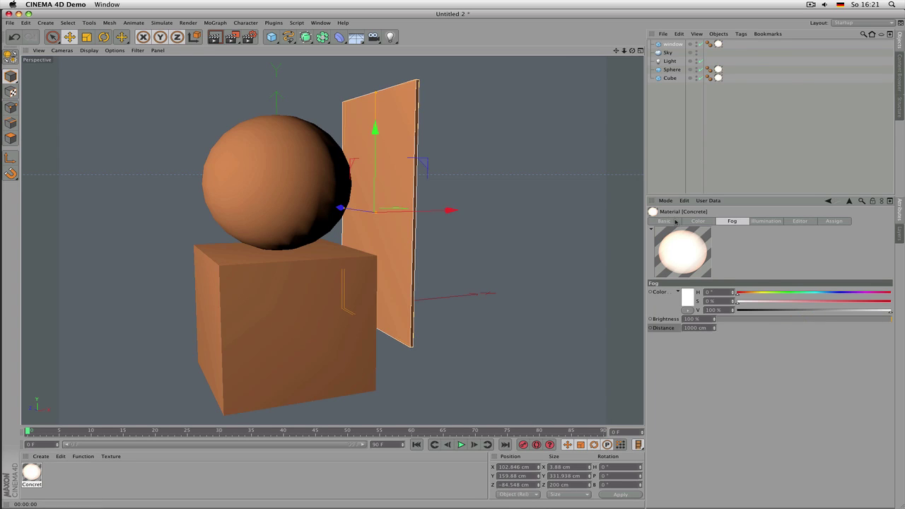
{"action": "left_click", "coordinate": [664, 221]}
{"action": "left_click", "coordinate": [684, 334]}
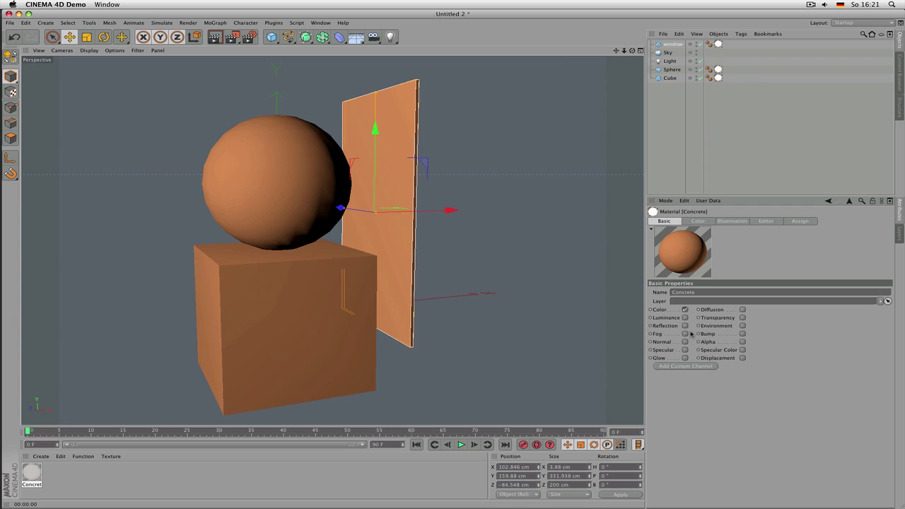
Enable the Concrete material's Bump channel with a Noise shader as its texture
{"action": "left_click", "coordinate": [743, 333]}
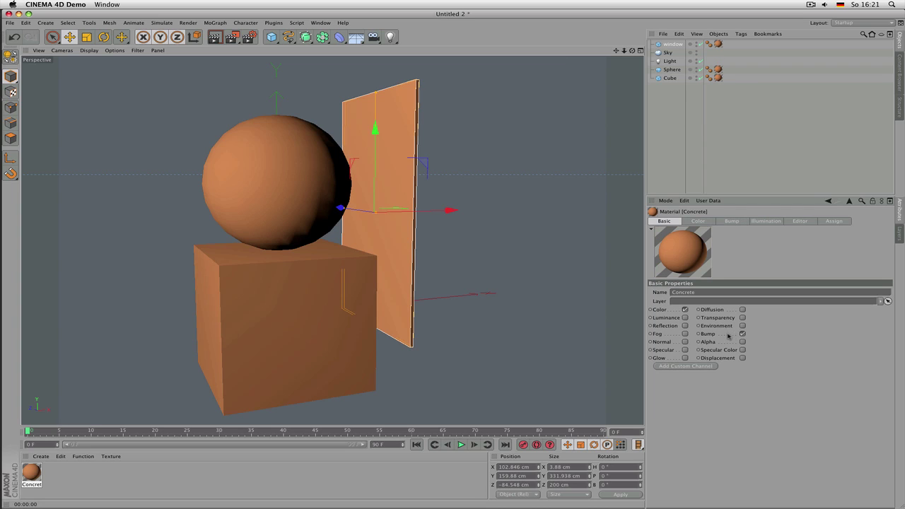
{"action": "left_click", "coordinate": [731, 222]}
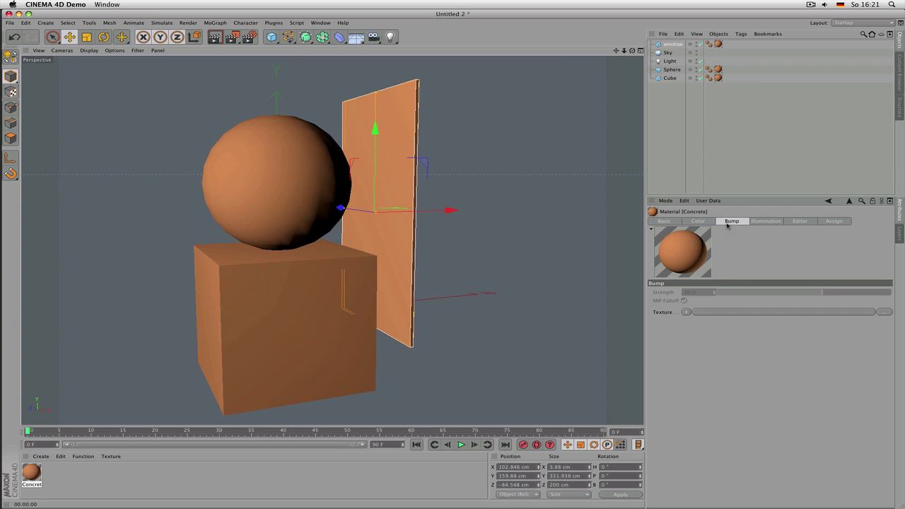
{"action": "left_click", "coordinate": [686, 313]}
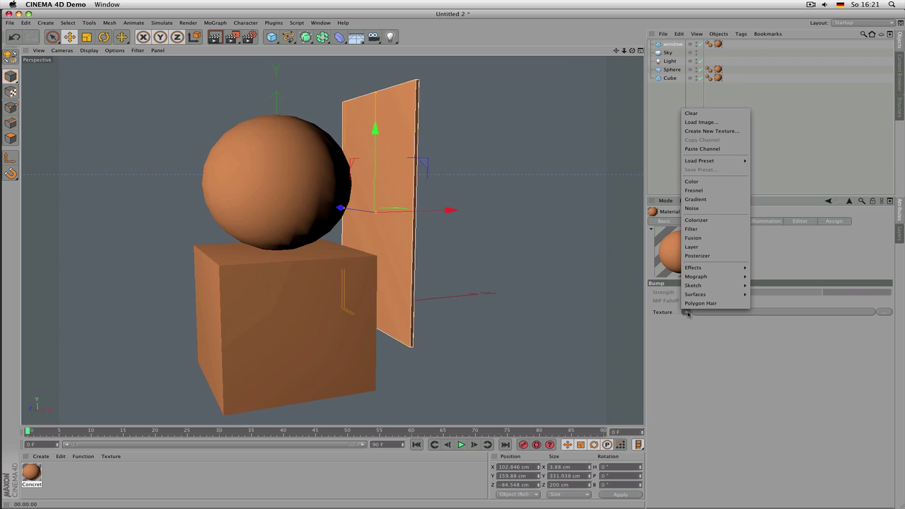
{"action": "left_click", "coordinate": [692, 209]}
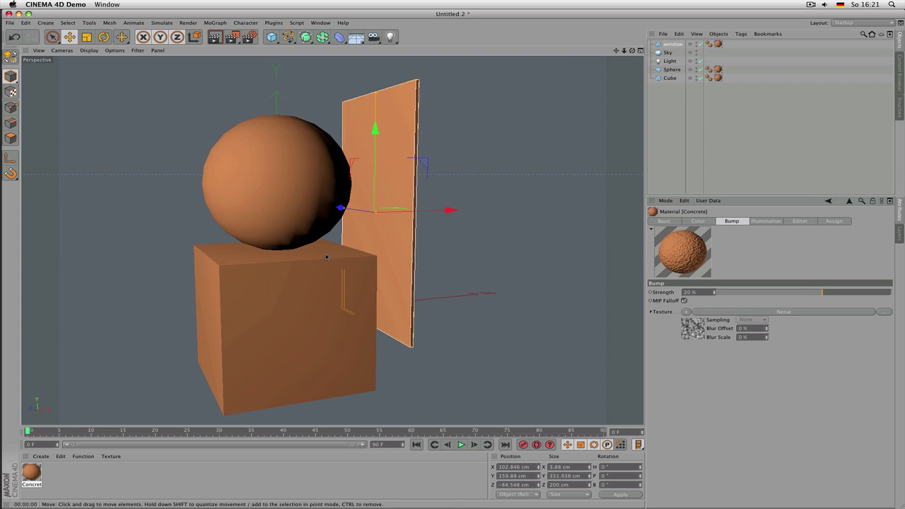
{"action": "left_click", "coordinate": [495, 247]}
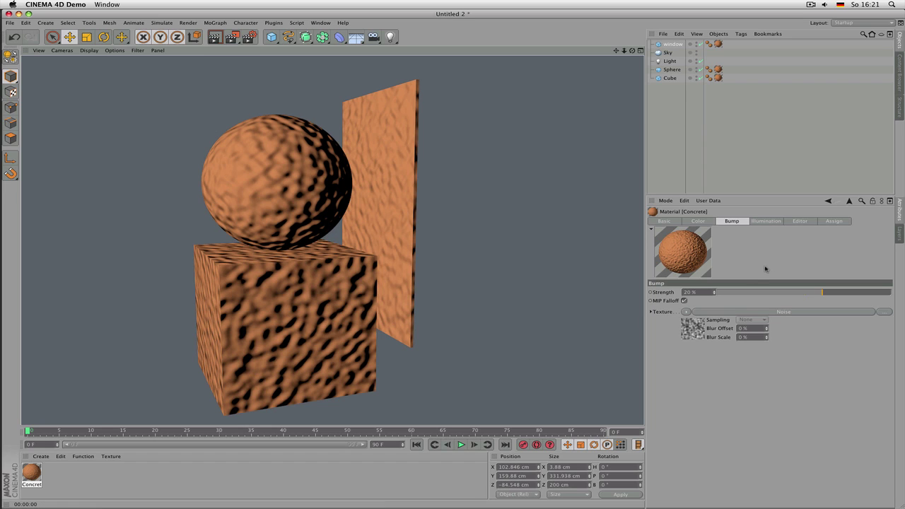
Set the Noise Global Scale to 22%, after test-rendering 10%
{"action": "left_click", "coordinate": [725, 312]}
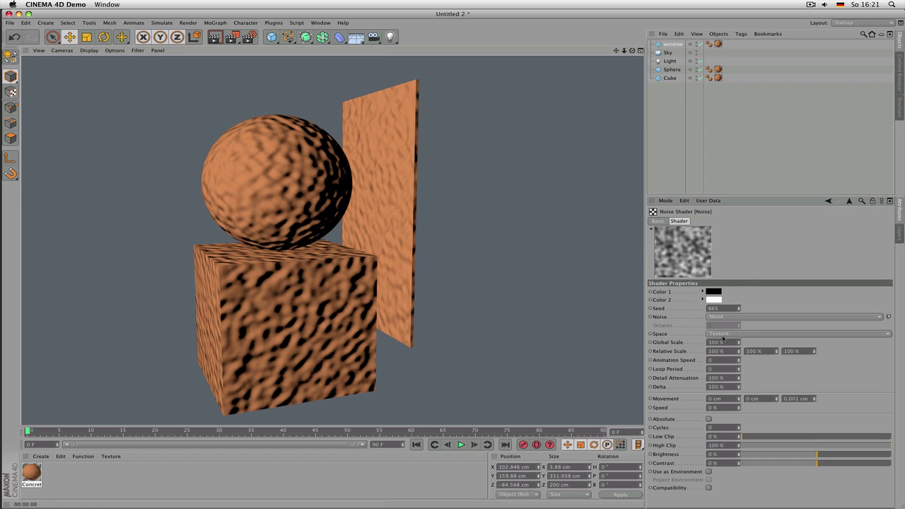
{"action": "double_click", "coordinate": [722, 342]}
{"action": "type", "text": "10"}
{"action": "key", "text": "Return"}
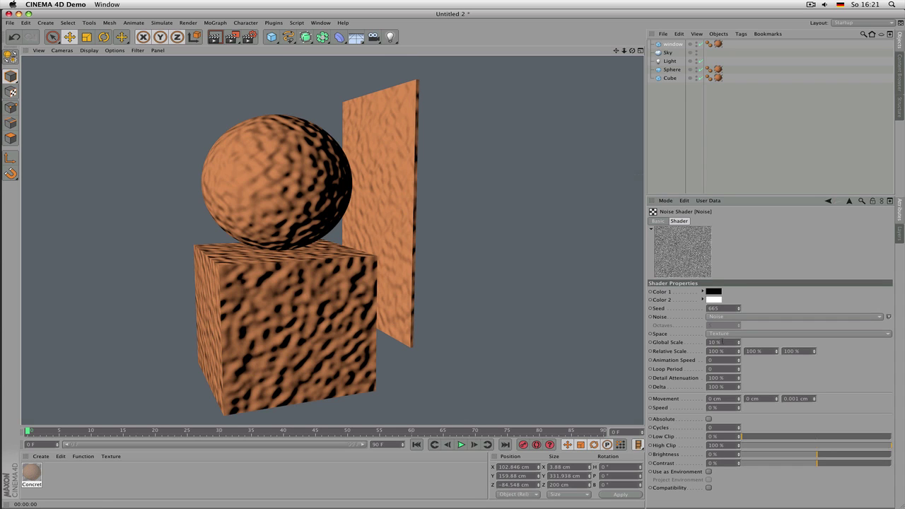
{"action": "key", "text": "super+r"}
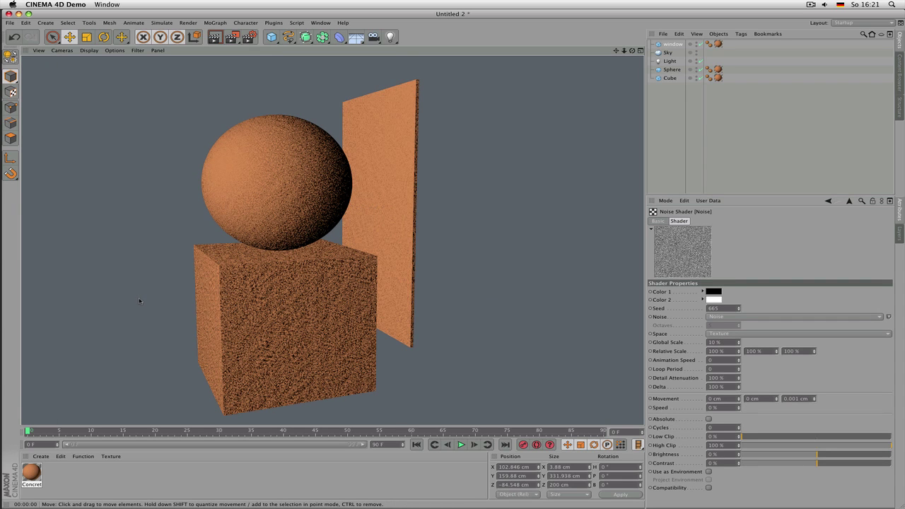
{"action": "double_click", "coordinate": [722, 342]}
{"action": "type", "text": "22"}
{"action": "key", "text": "Return"}
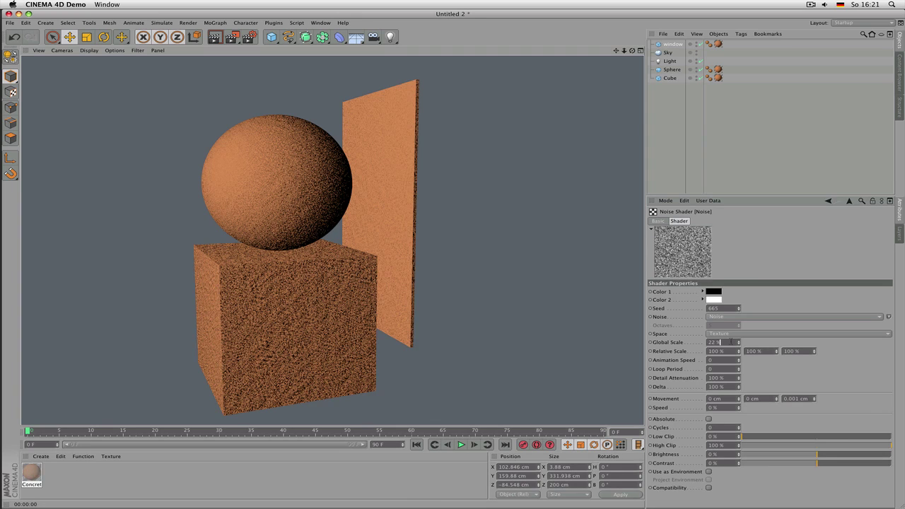
{"action": "key", "text": "super+r"}
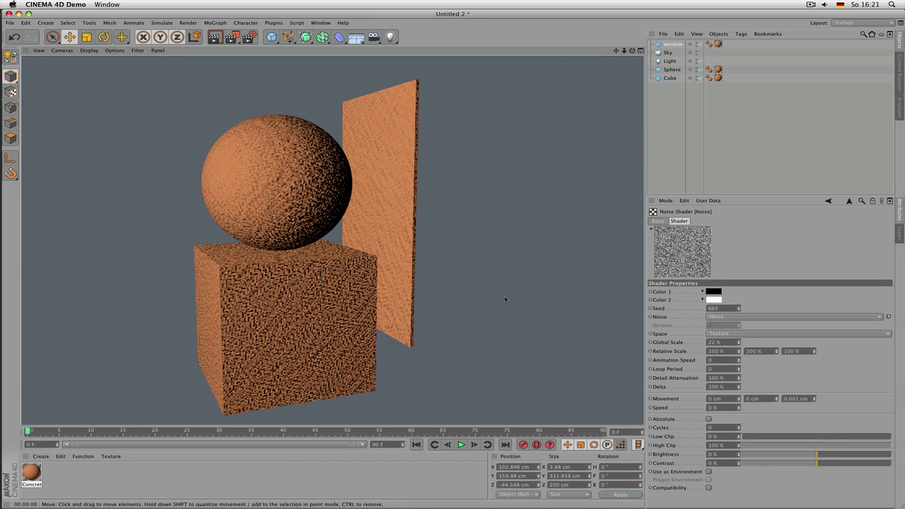
Switch the noise type to FBM and render to check the fine bump
{"action": "left_click", "coordinate": [884, 318]}
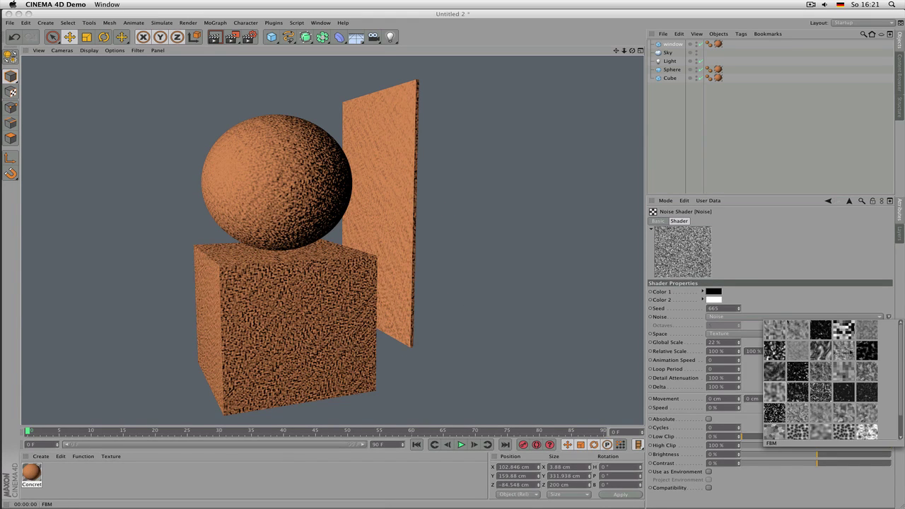
{"action": "left_click", "coordinate": [850, 351]}
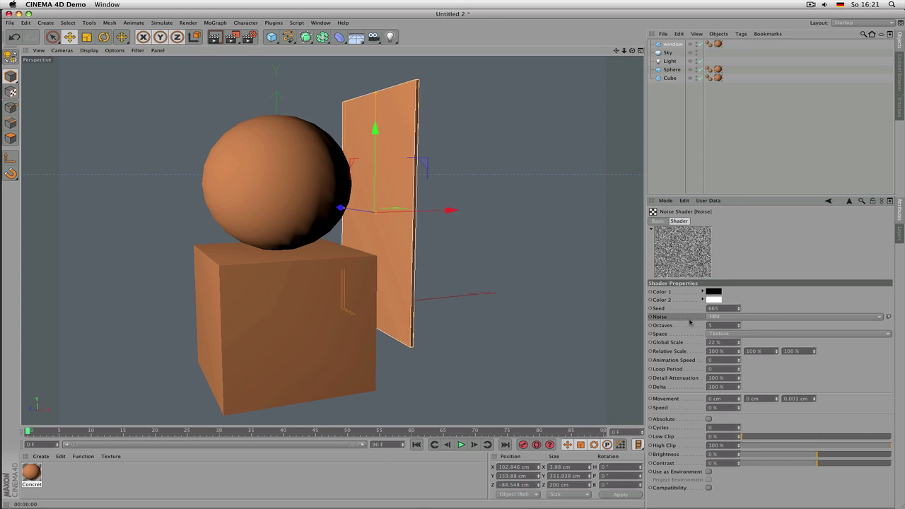
{"action": "key", "text": "super+r"}
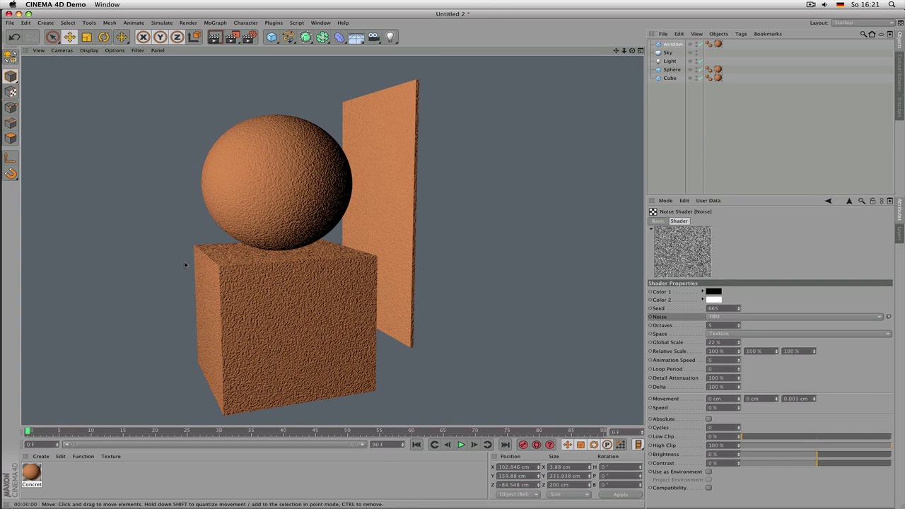
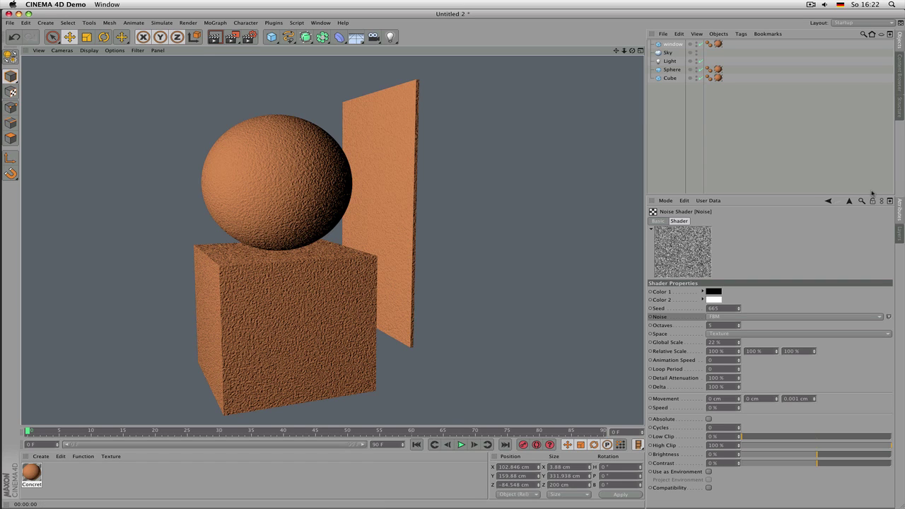
Try Concrete bump strengths of 4%, -23%, -49% and 43%, rendering each result
{"action": "left_click", "coordinate": [850, 203]}
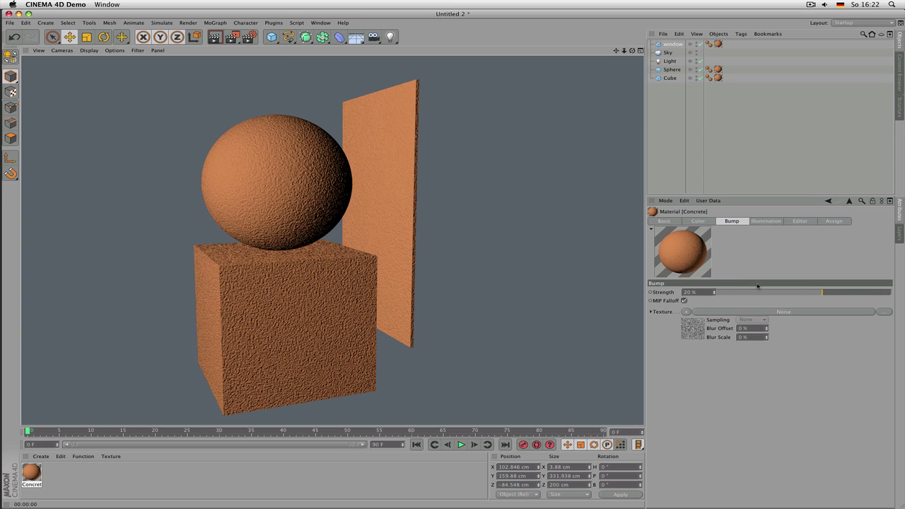
{"action": "left_click_drag", "start_coordinate": [845, 290], "coordinate": [899, 298]}
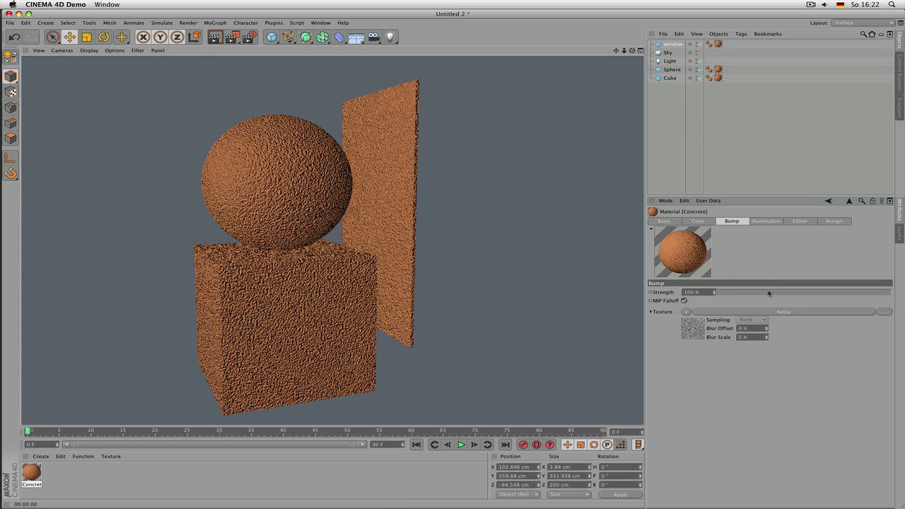
{"action": "left_click", "coordinate": [812, 296]}
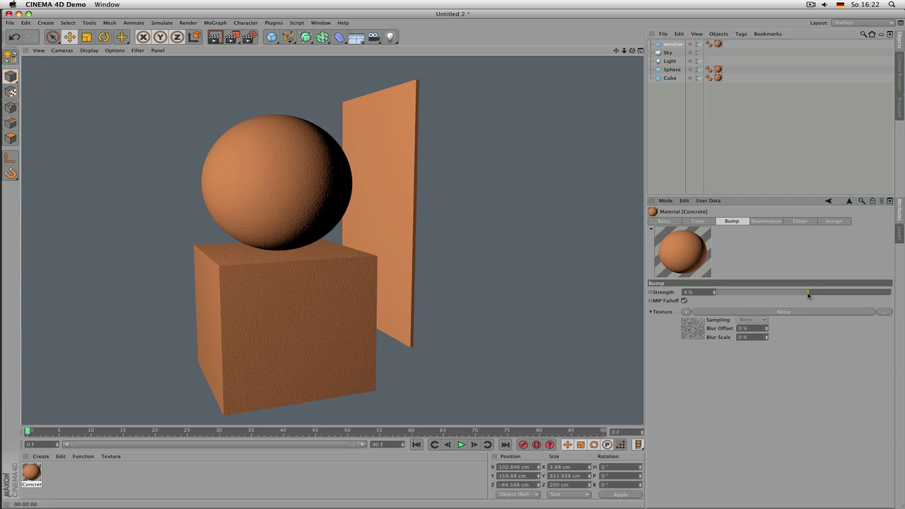
{"action": "left_click_drag", "start_coordinate": [809, 295], "coordinate": [785, 296]}
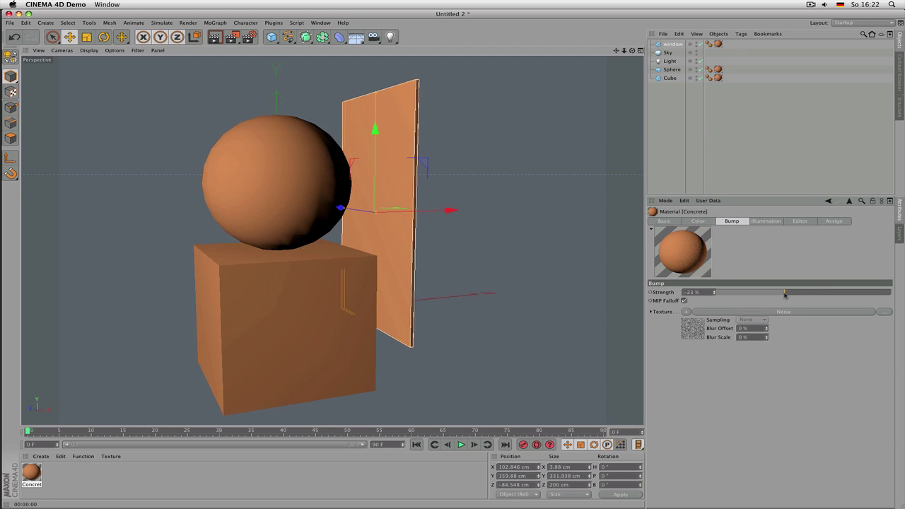
{"action": "key", "text": "ctrl+r"}
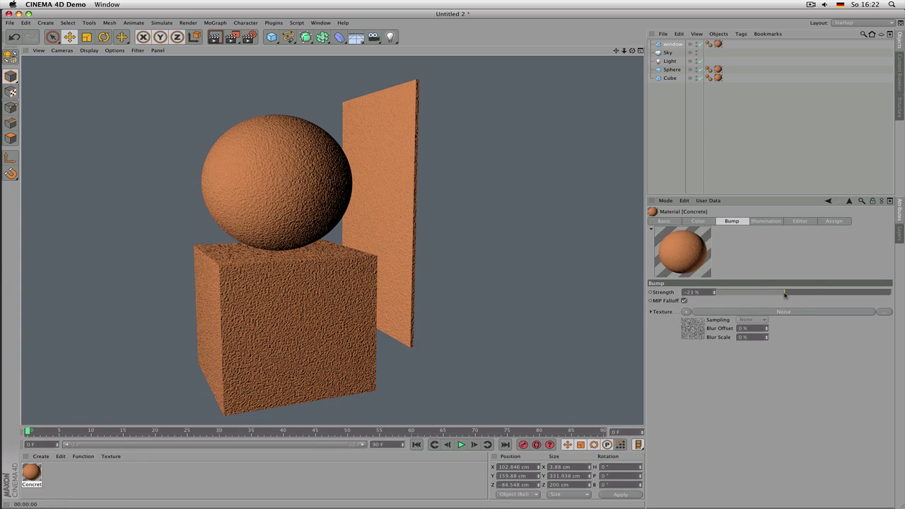
{"action": "left_click_drag", "start_coordinate": [785, 296], "coordinate": [762, 297]}
{"action": "key", "text": "ctrl+r"}
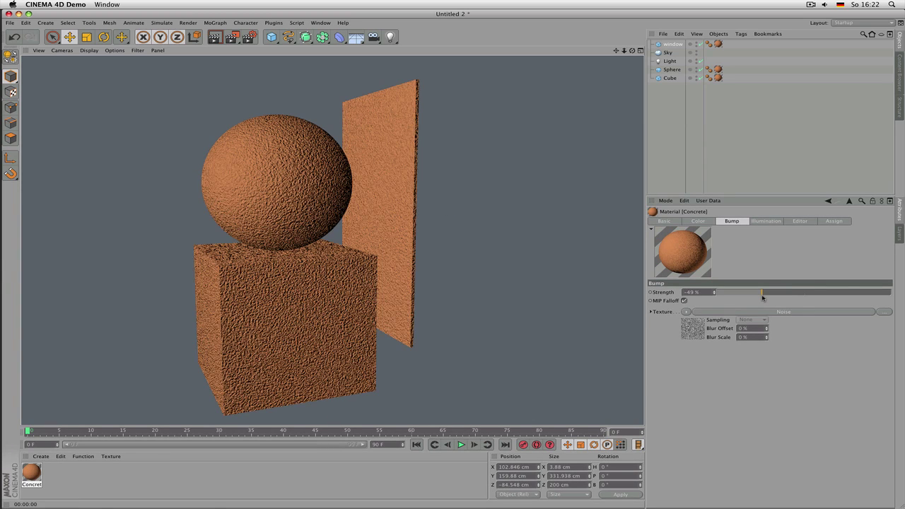
{"action": "left_click", "coordinate": [843, 293]}
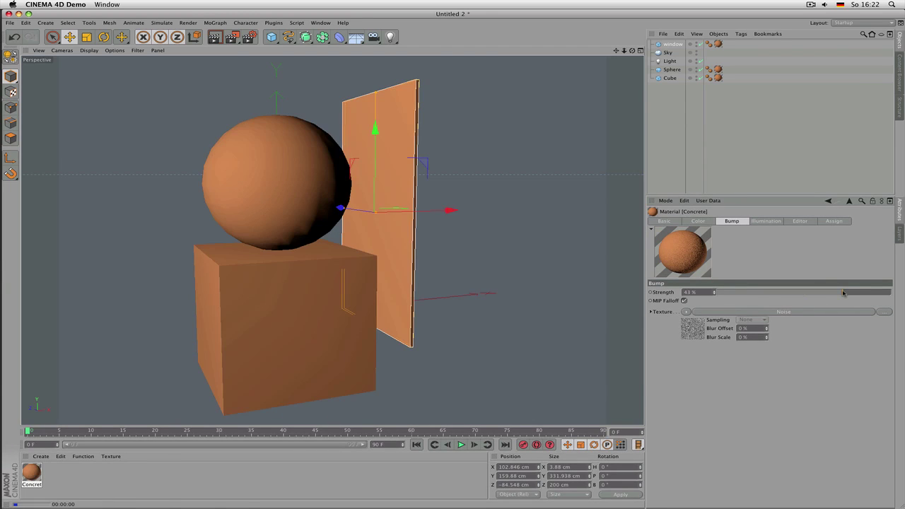
{"action": "key", "text": "ctrl+r"}
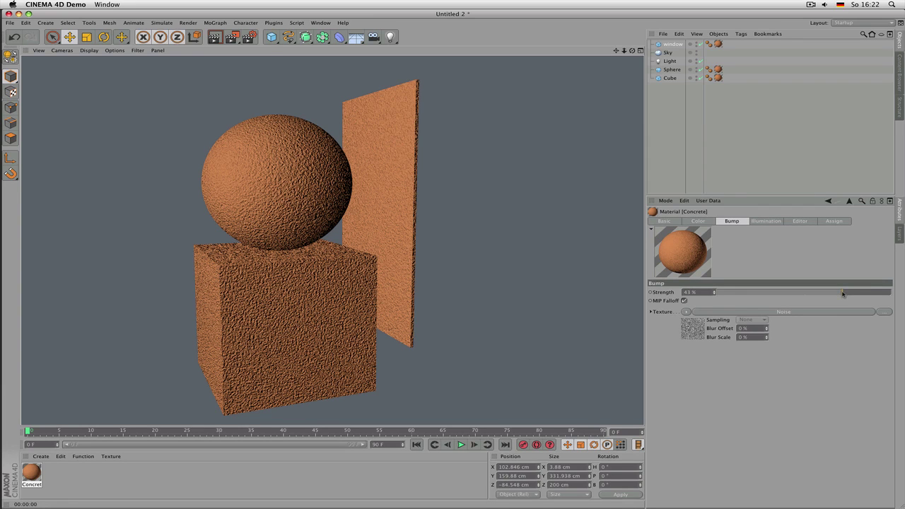
Push the bump strength to 246% and then 257% and render, then settle on 22%
{"action": "double_click", "coordinate": [710, 293]}
{"action": "type", "text": "246"}
{"action": "key", "text": "Return"}
{"action": "left_click_drag", "start_coordinate": [715, 292], "coordinate": [716, 296]}
{"action": "key", "text": "ctrl+r"}
{"action": "key", "text": "ctrl+r"}
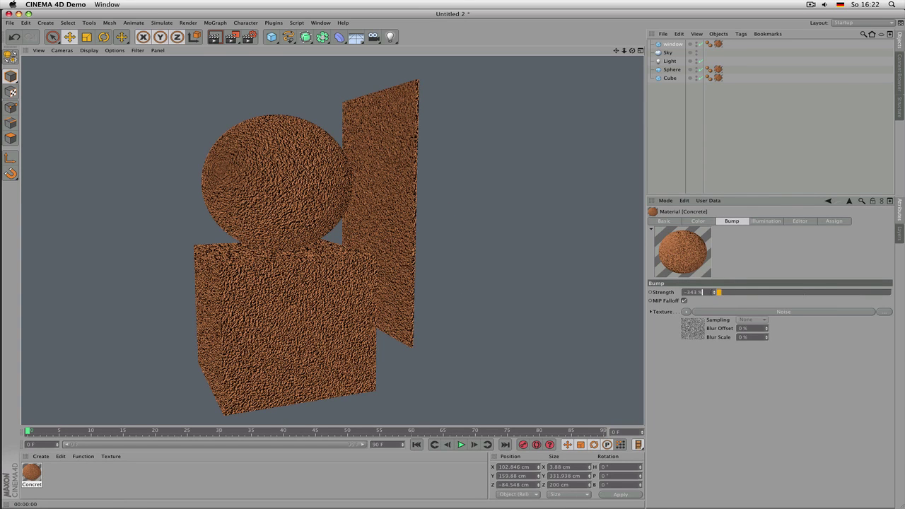
{"action": "left_click", "coordinate": [815, 293]}
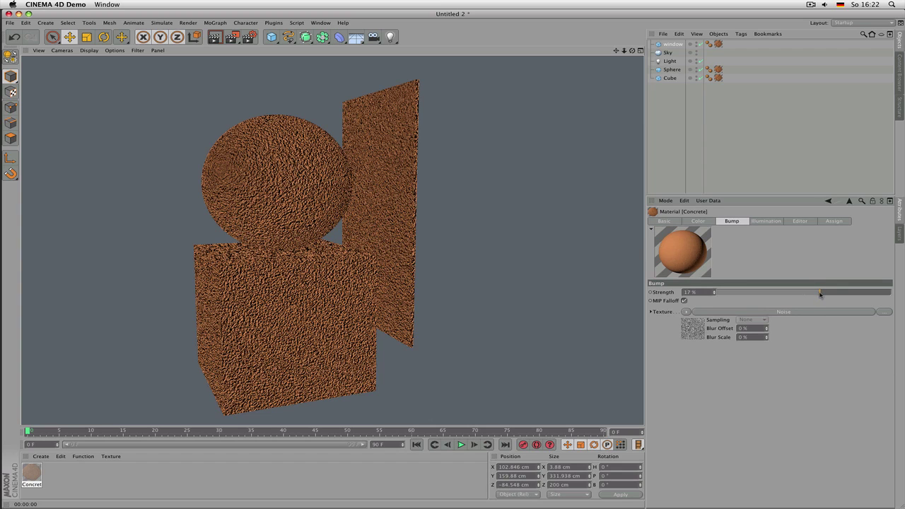
{"action": "mouse_move", "coordinate": [821, 294]}
{"action": "left_mouse_down"}
{"action": "mouse_move", "coordinate": [793, 293]}
{"action": "mouse_move", "coordinate": [823, 294]}
{"action": "left_mouse_up"}
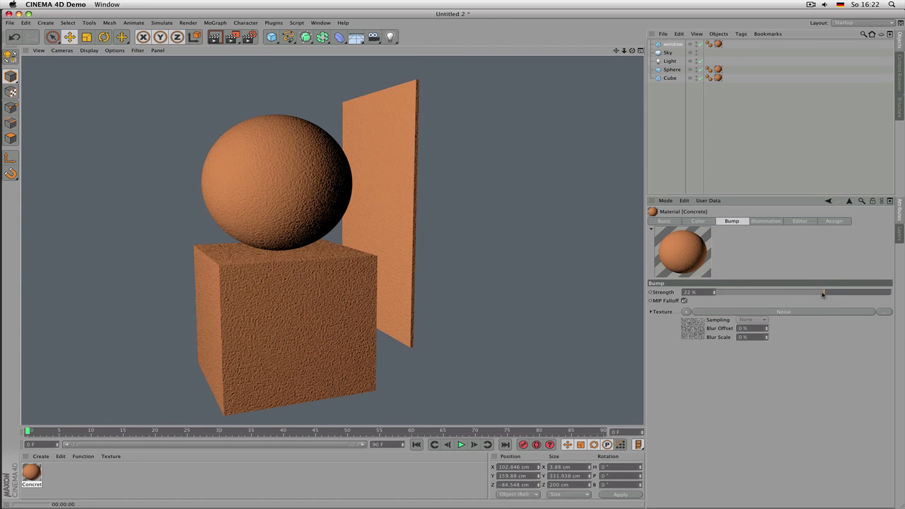
Inspect the bump Noise shader, keep its Color 2 white, and render the noise
{"action": "left_click", "coordinate": [788, 313]}
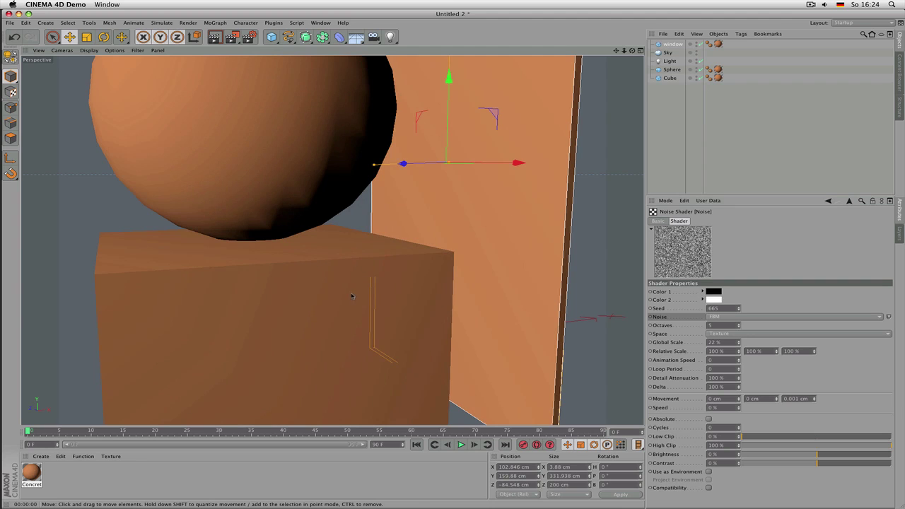
{"action": "key", "text": "ctrl+r"}
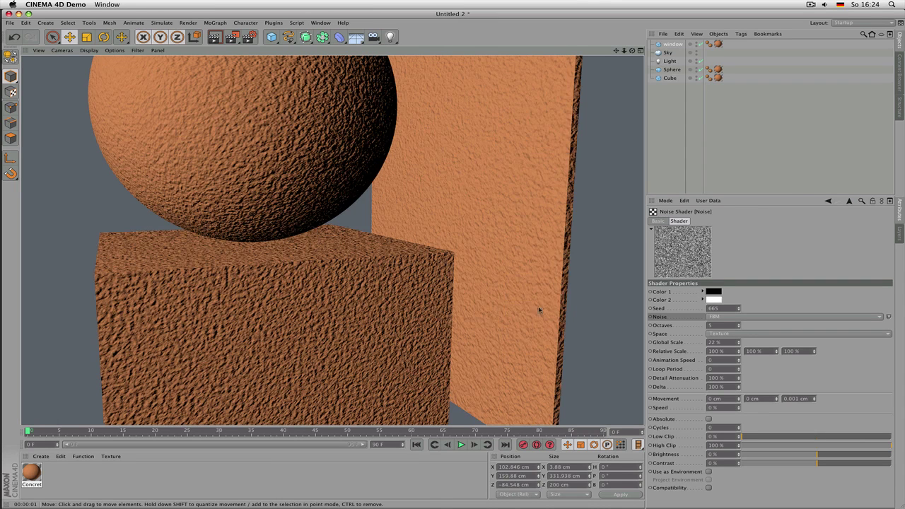
{"action": "left_click", "coordinate": [712, 300]}
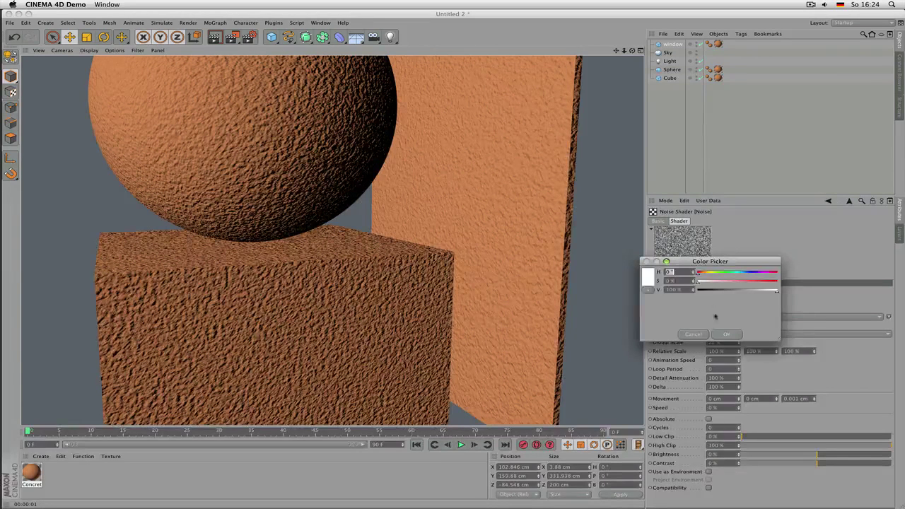
{"action": "left_click", "coordinate": [728, 334]}
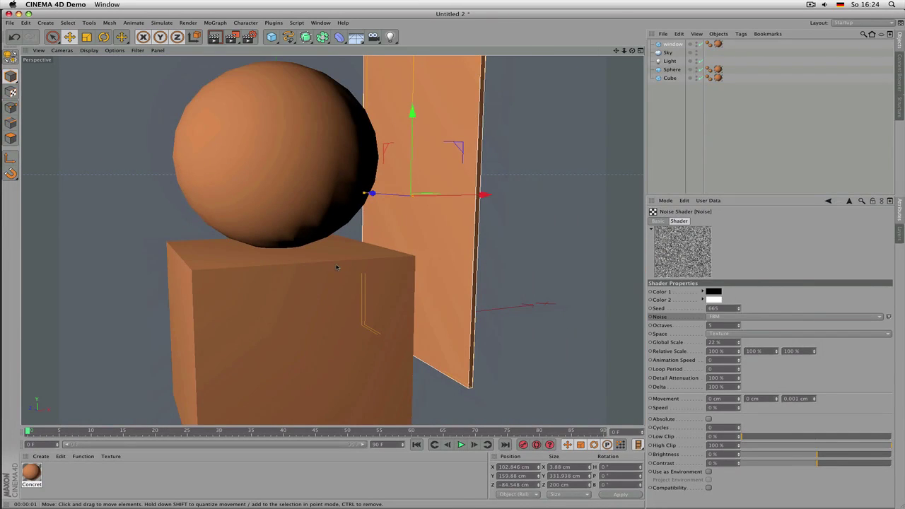
{"action": "key", "text": "ctrl+r"}
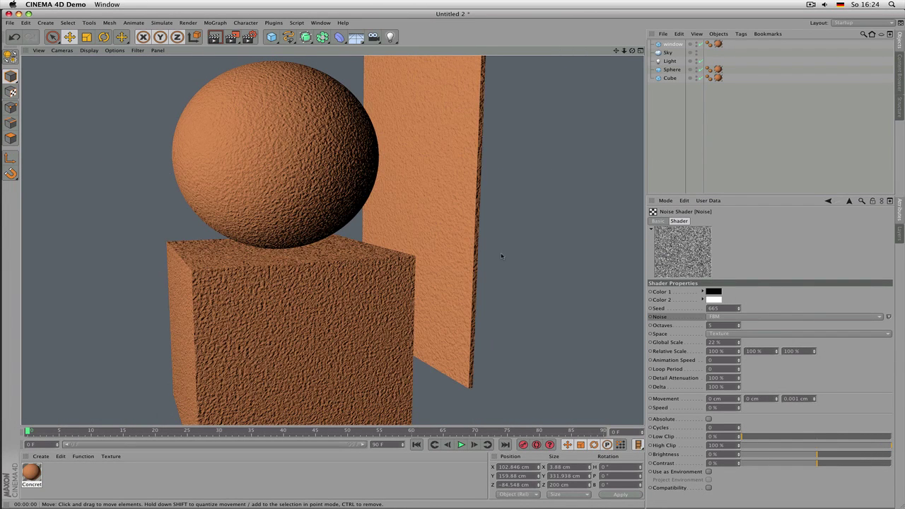
Raise the Concrete bump strength to 40% and show the Basic channel list
{"action": "left_click", "coordinate": [850, 201]}
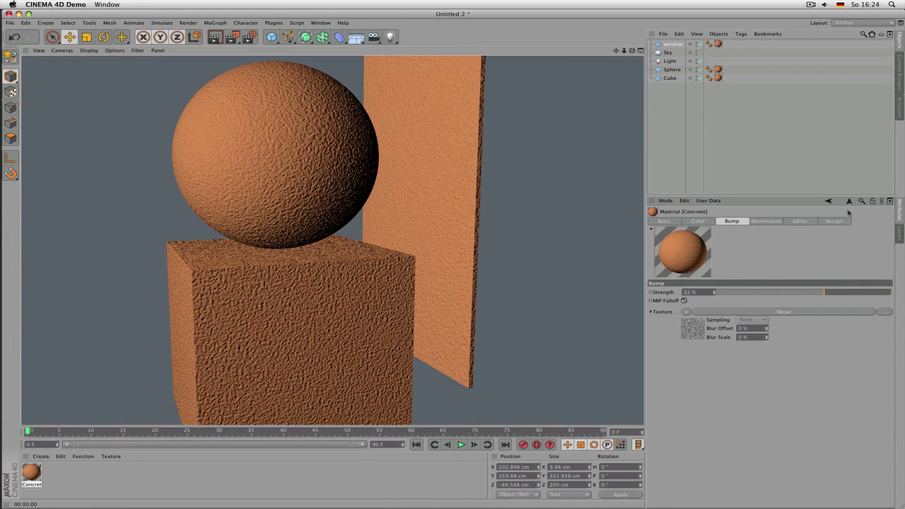
{"action": "left_click", "coordinate": [824, 292]}
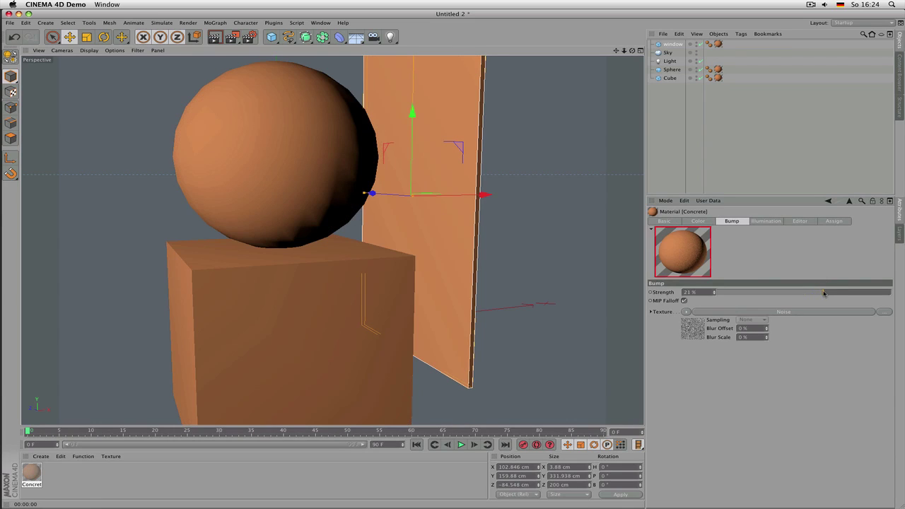
{"action": "left_click_drag", "start_coordinate": [824, 292], "coordinate": [836, 293]}
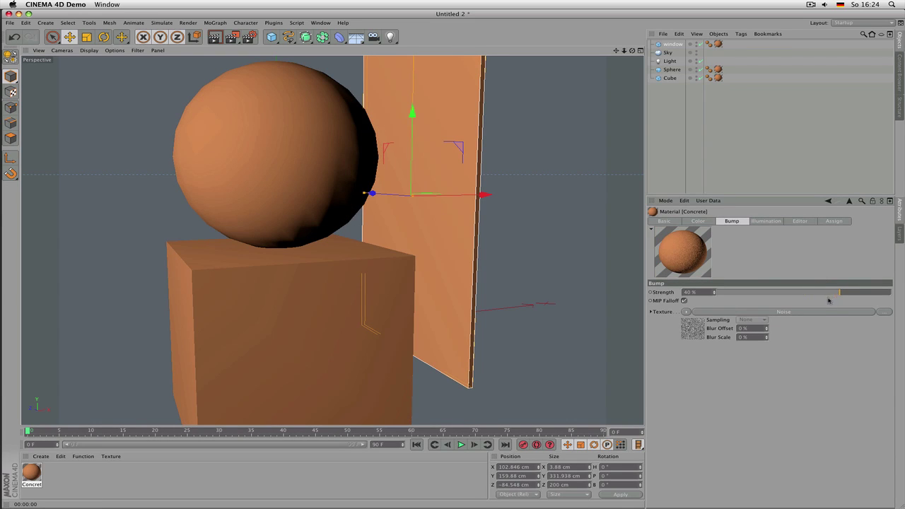
{"action": "left_click", "coordinate": [813, 315]}
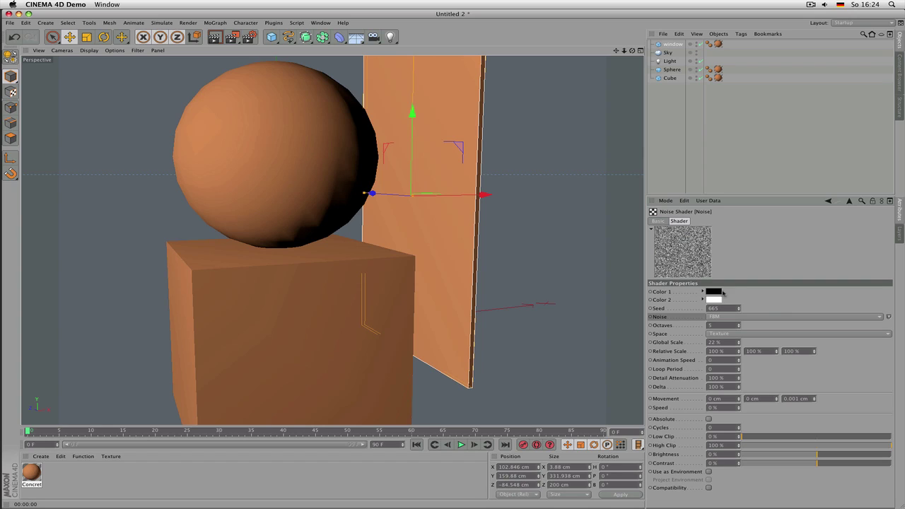
{"action": "left_click", "coordinate": [849, 202]}
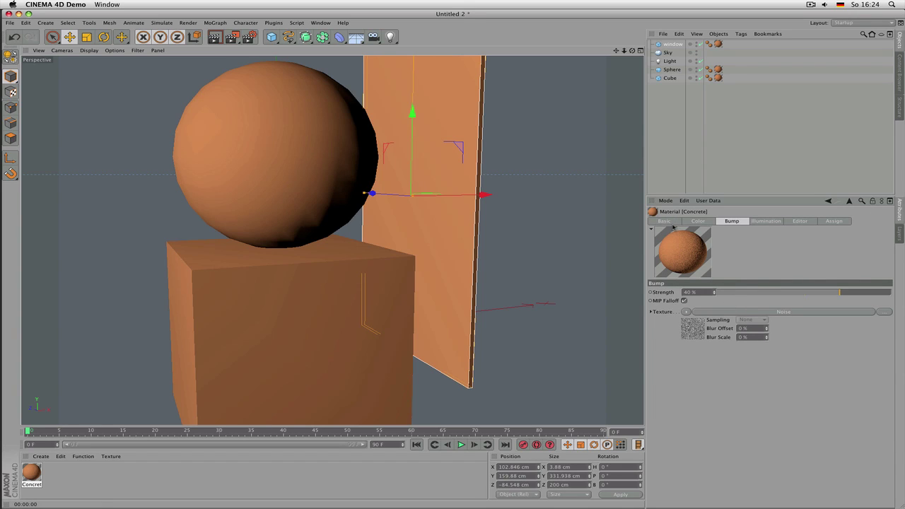
{"action": "left_click", "coordinate": [691, 250]}
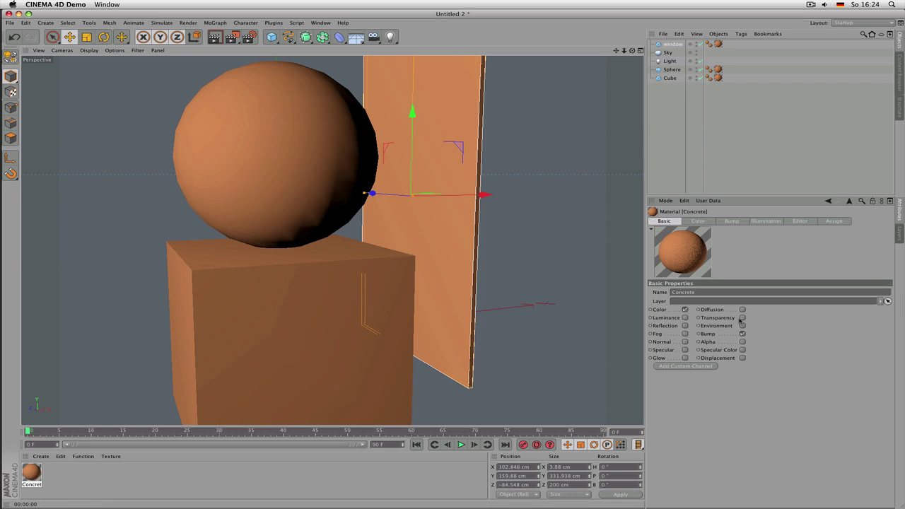
Enable Reflection on Concrete and render the view to see the glossy objects
{"action": "left_click", "coordinate": [685, 326]}
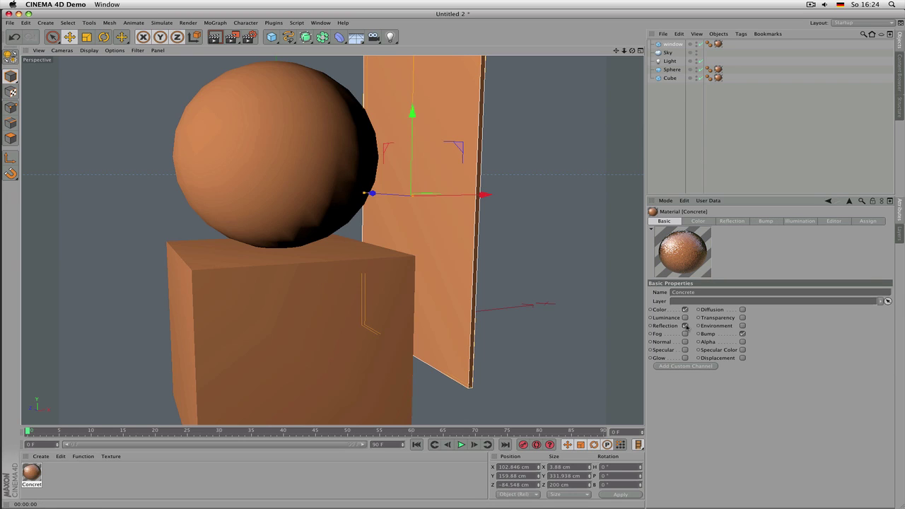
{"action": "left_click_drag", "start_coordinate": [419, 280], "coordinate": [465, 277], "text": "alt"}
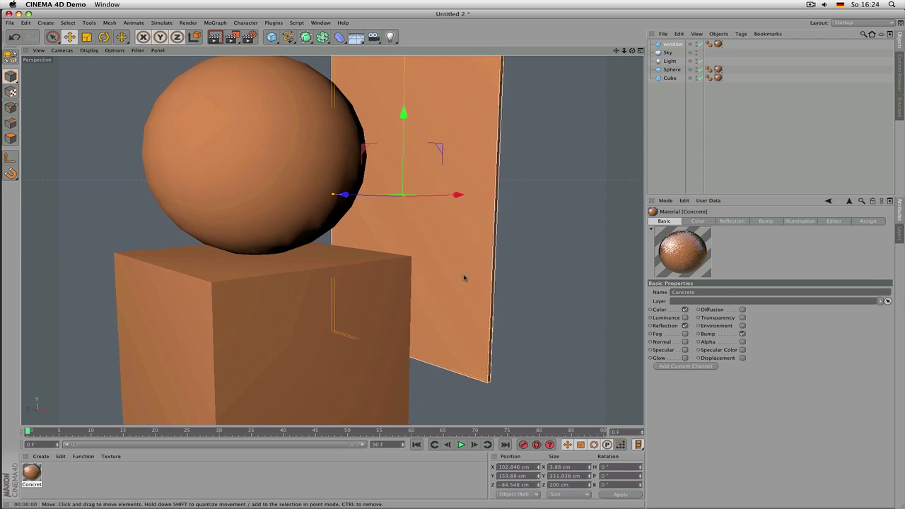
{"action": "key", "text": "ctrl+r"}
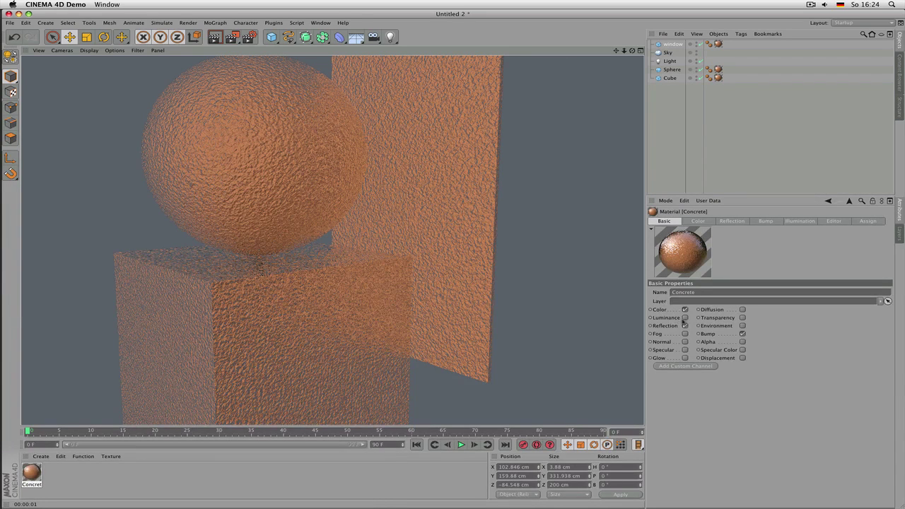
Enable Transparency on Concrete, render, and set its refraction to 1.5
{"action": "left_click", "coordinate": [743, 317]}
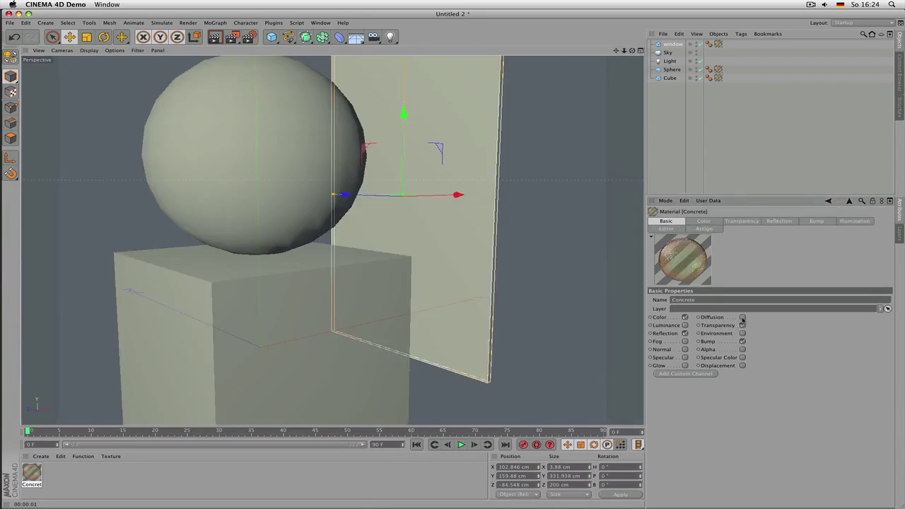
{"action": "key", "text": "ctrl+r"}
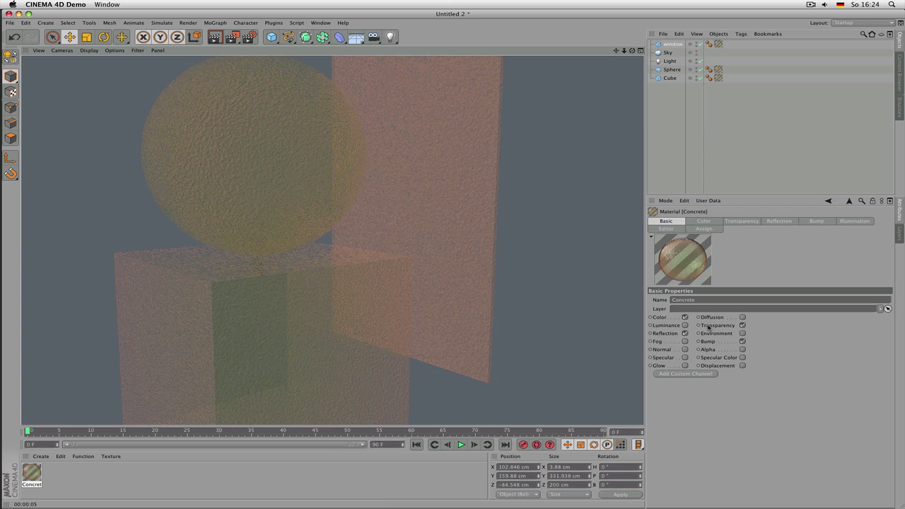
{"action": "left_click", "coordinate": [741, 221]}
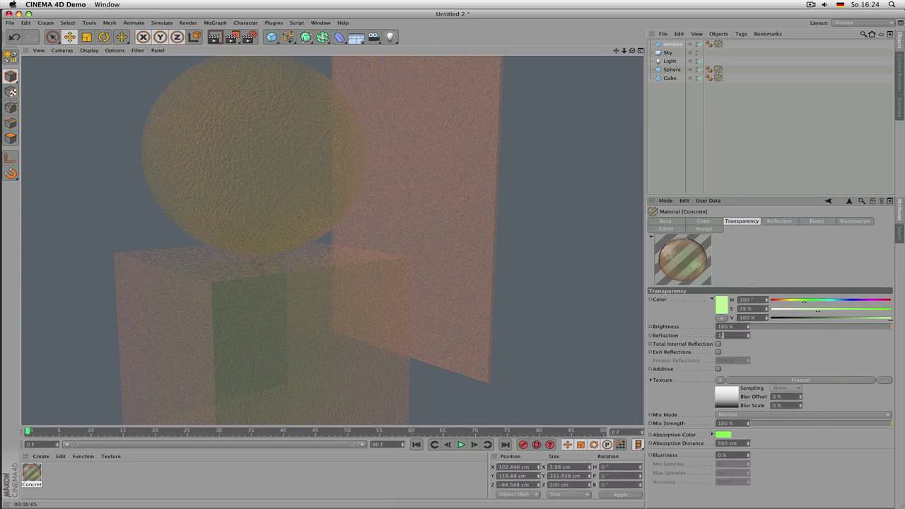
{"action": "type", "text": ".5"}
{"action": "key", "text": "Return"}
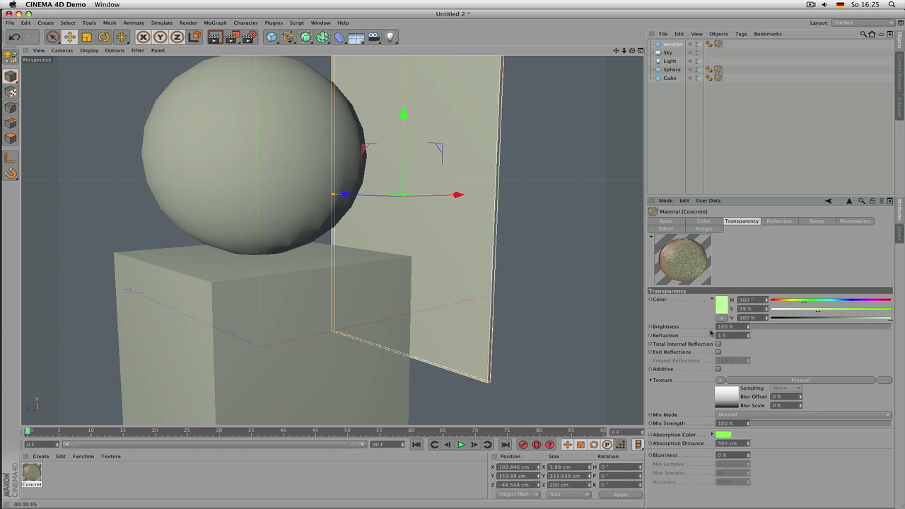
Set the bump Noise shader's global scale to 110% and render the view
{"action": "left_click", "coordinate": [782, 221]}
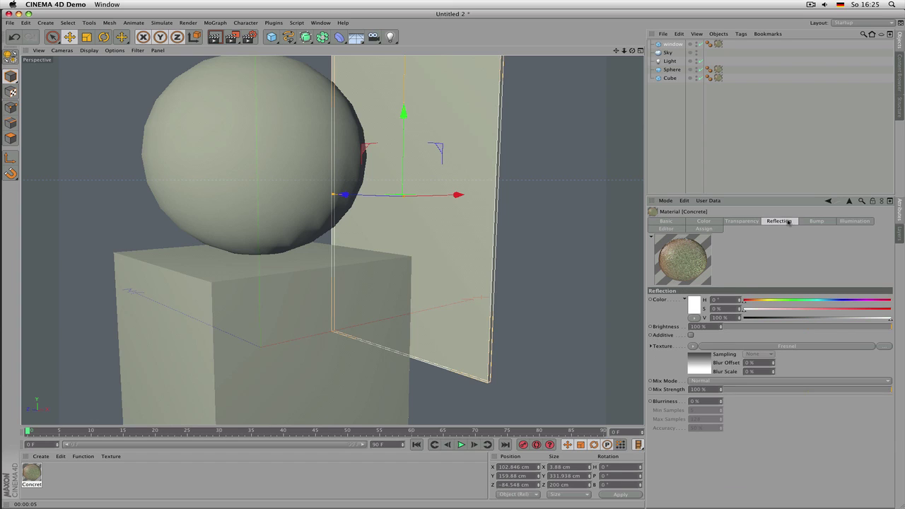
{"action": "left_click", "coordinate": [807, 222]}
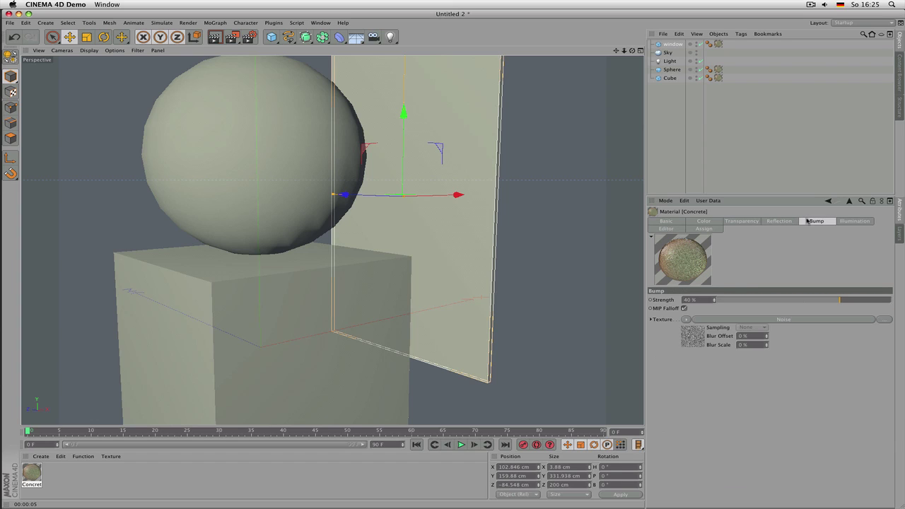
{"action": "left_click", "coordinate": [771, 320]}
{"action": "type", "text": "1"}
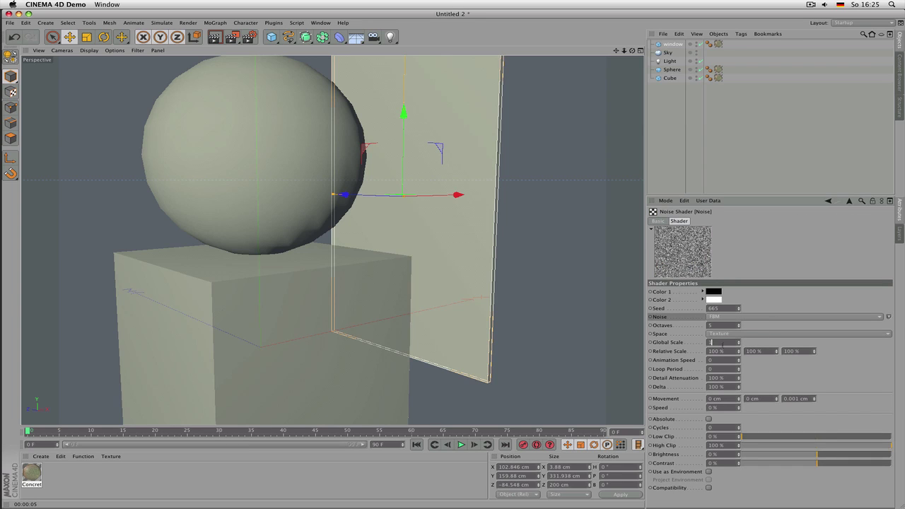
{"action": "type", "text": "10"}
{"action": "key", "text": "Return"}
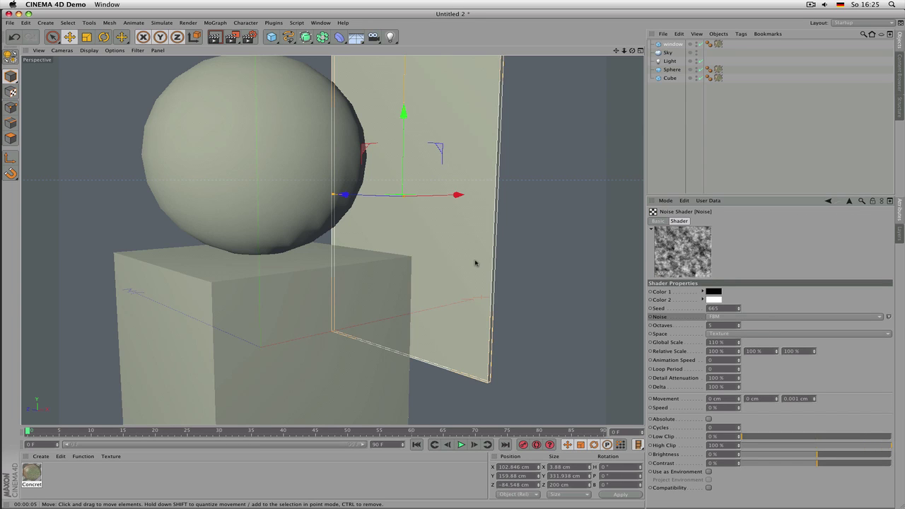
{"action": "key", "text": "super+r"}
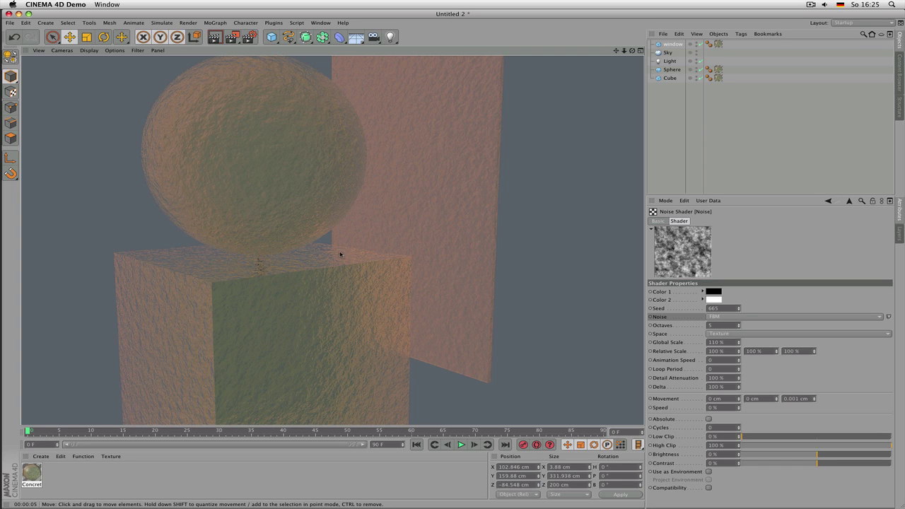
Switch the Concrete material's Bump channel off from the Basic channel list
{"action": "left_click", "coordinate": [850, 203]}
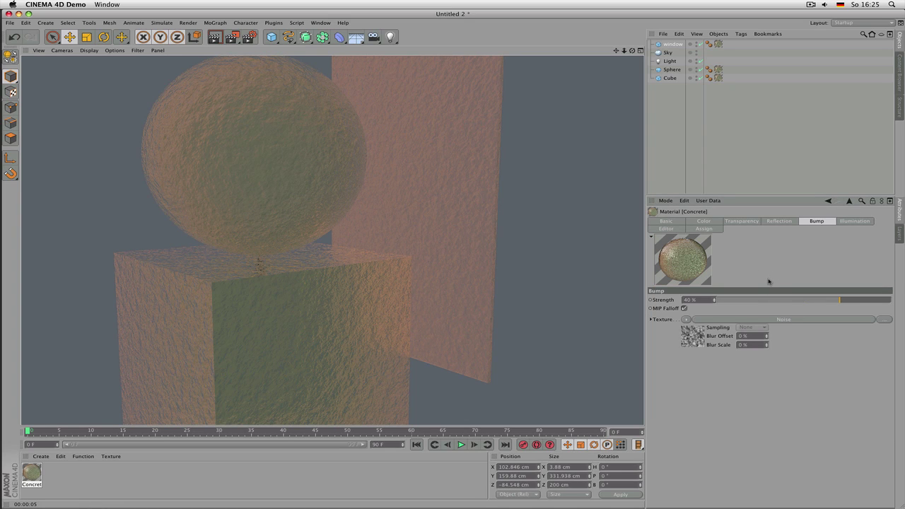
{"action": "left_click", "coordinate": [676, 222]}
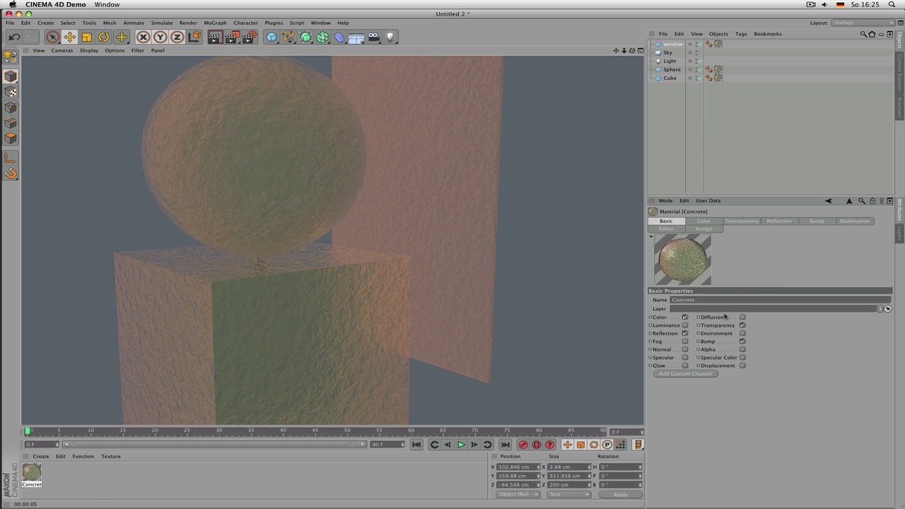
{"action": "left_click", "coordinate": [742, 341]}
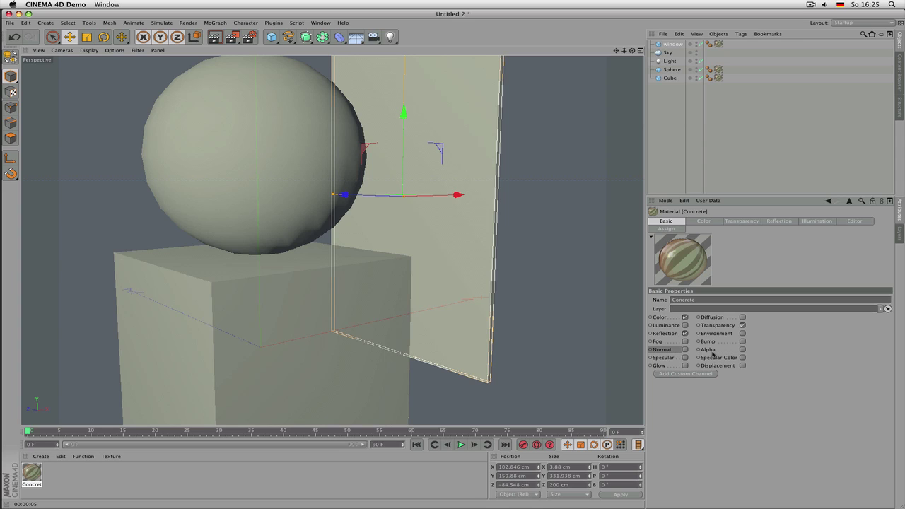
Turn off Reflection and Transparency, enable Alpha, and show the Alpha settings
{"action": "left_click", "coordinate": [714, 352]}
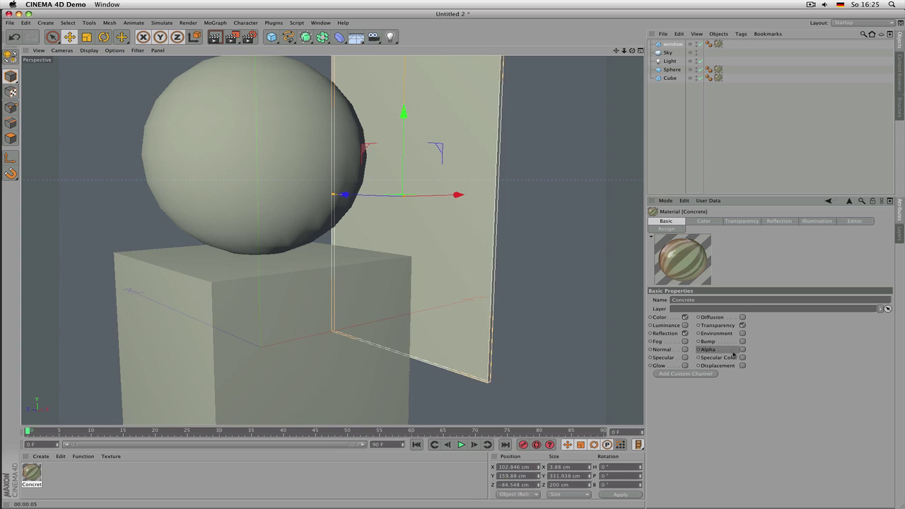
{"action": "left_click", "coordinate": [687, 333]}
{"action": "left_click", "coordinate": [742, 319]}
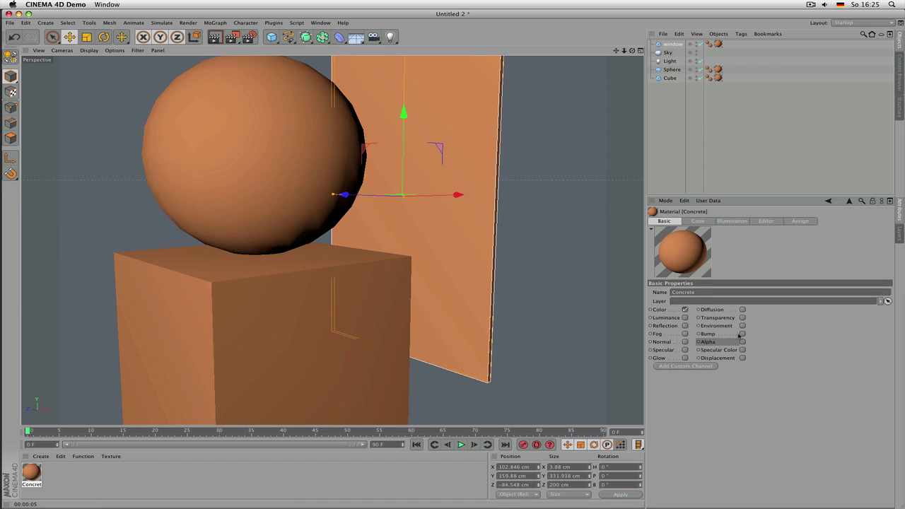
{"action": "left_click", "coordinate": [743, 342]}
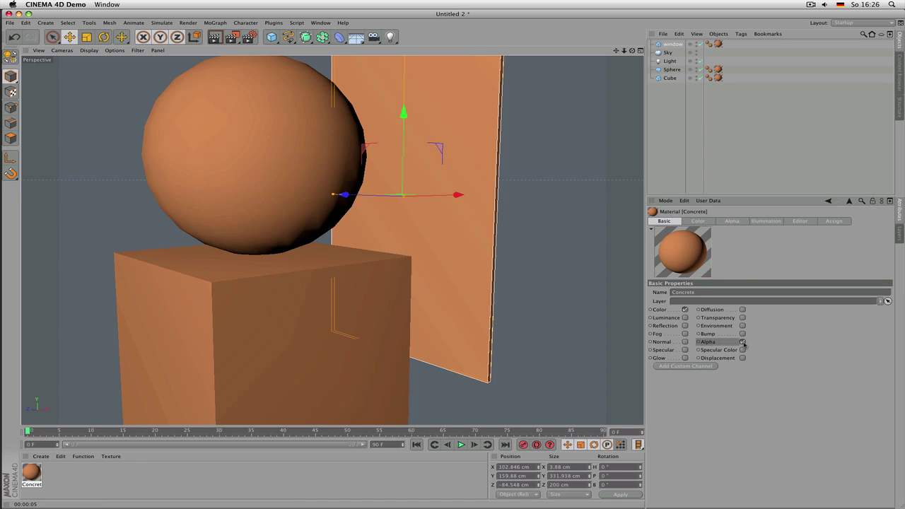
{"action": "left_click", "coordinate": [736, 221]}
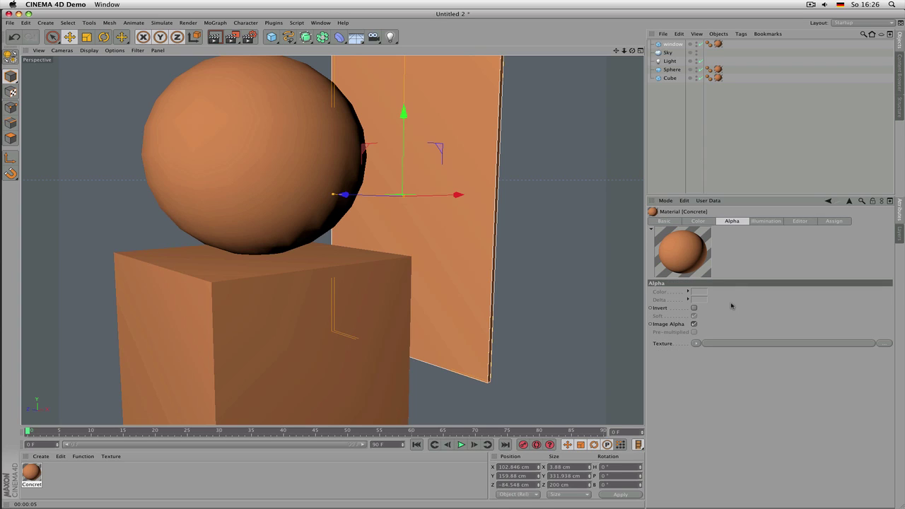
Load a Checkerboard texture into the Concrete alpha and render the cut-outs
{"action": "left_click", "coordinate": [696, 344]}
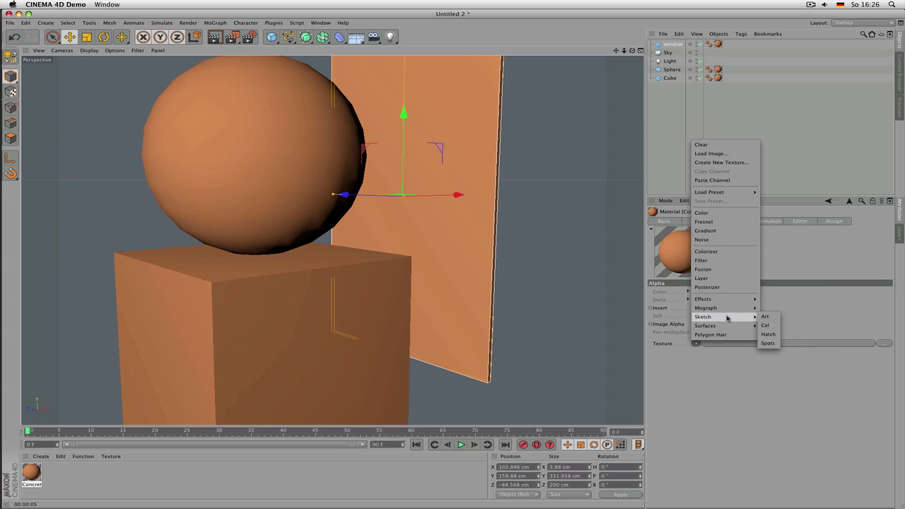
{"action": "mouse_move", "coordinate": [726, 326]}
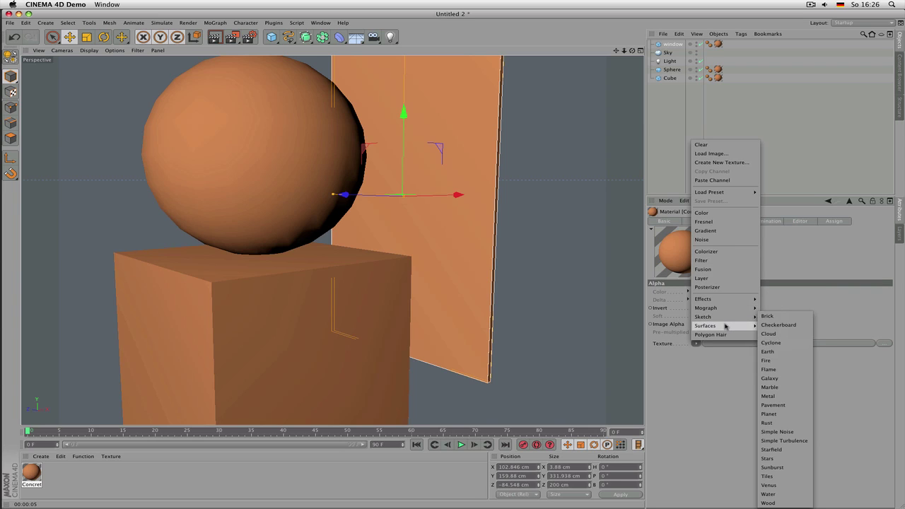
{"action": "left_click", "coordinate": [766, 326]}
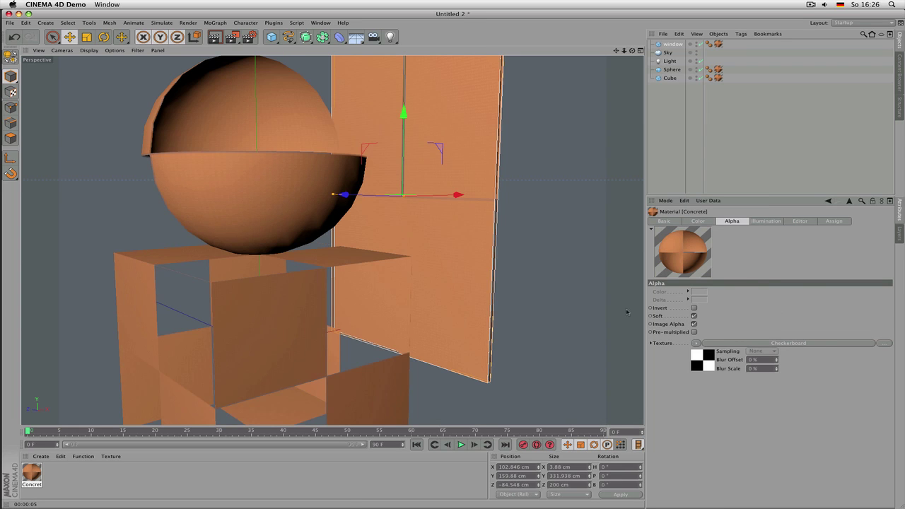
{"action": "scroll", "coordinate": [431, 264], "scroll_direction": "down", "scroll_amount": 5}
{"action": "left_click_drag", "start_coordinate": [431, 265], "coordinate": [346, 312], "text": "alt"}
{"action": "key", "text": "super+r"}
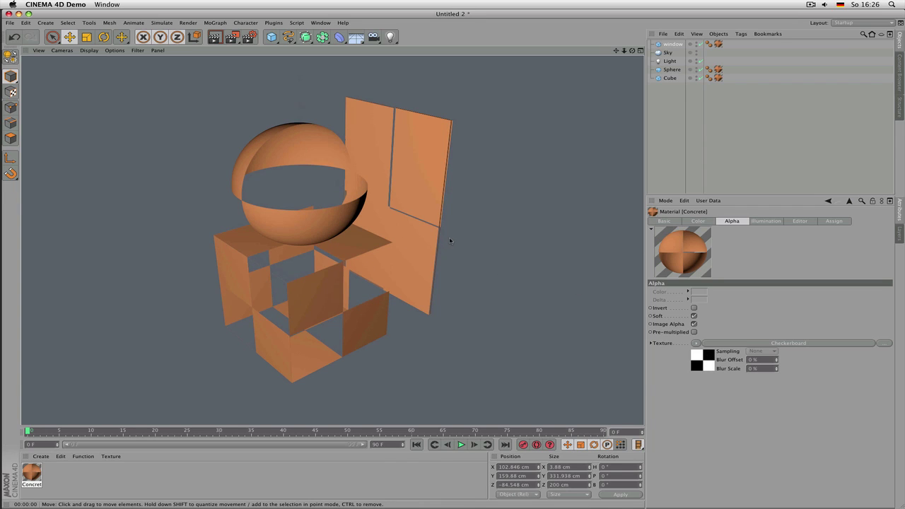
{"action": "mouse_move", "coordinate": [452, 244]}
{"action": "left_mouse_down", "text": "alt"}
{"action": "mouse_move", "coordinate": [524, 208]}
{"action": "mouse_move", "coordinate": [431, 239]}
{"action": "mouse_move", "coordinate": [449, 266]}
{"action": "mouse_move", "coordinate": [238, 263]}
{"action": "mouse_move", "coordinate": [247, 261]}
{"action": "left_mouse_up", "text": "alt"}
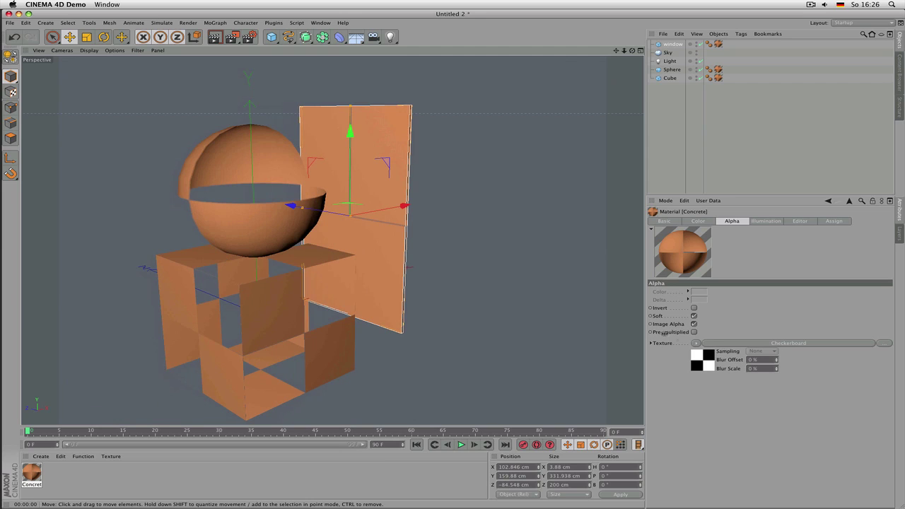
Darken the checkerboard's first colour to 37% and re-render the alpha pattern
{"action": "left_click", "coordinate": [729, 346]}
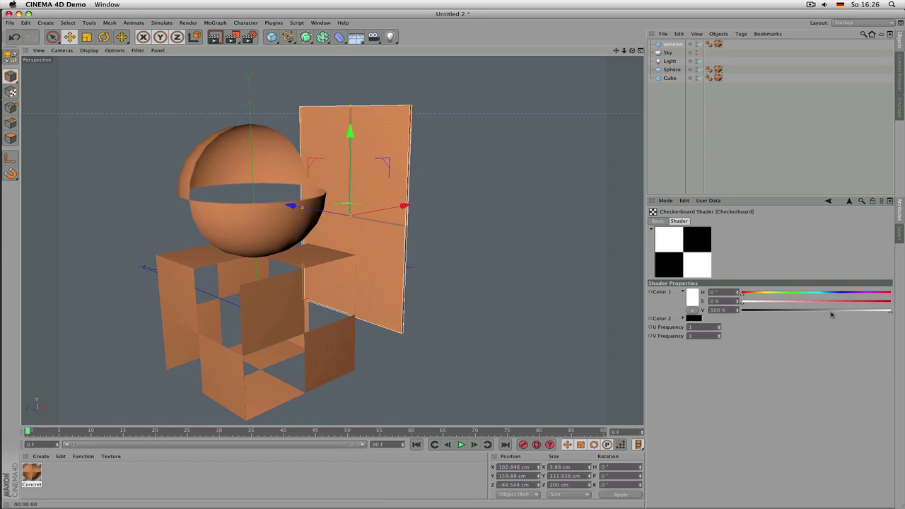
{"action": "left_click", "coordinate": [850, 202]}
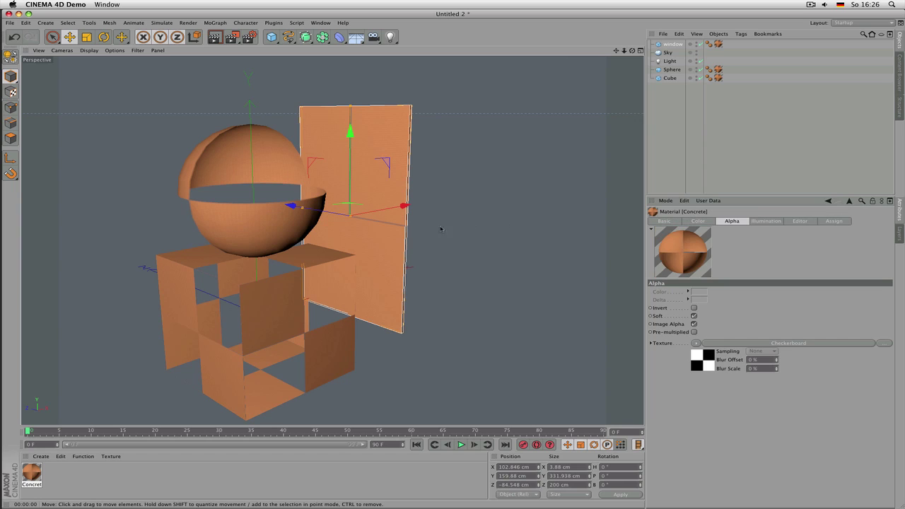
{"action": "left_click_drag", "start_coordinate": [360, 247], "coordinate": [387, 234], "text": "alt"}
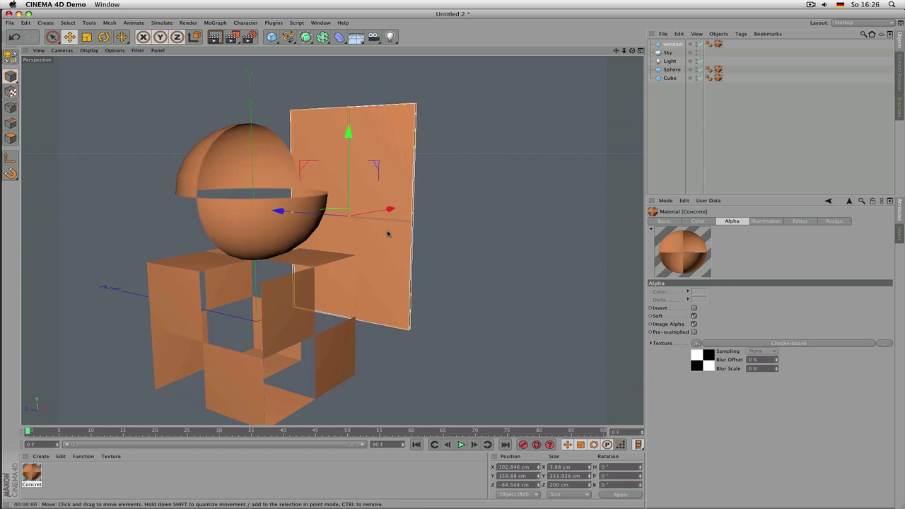
{"action": "key", "text": "ctrl+r"}
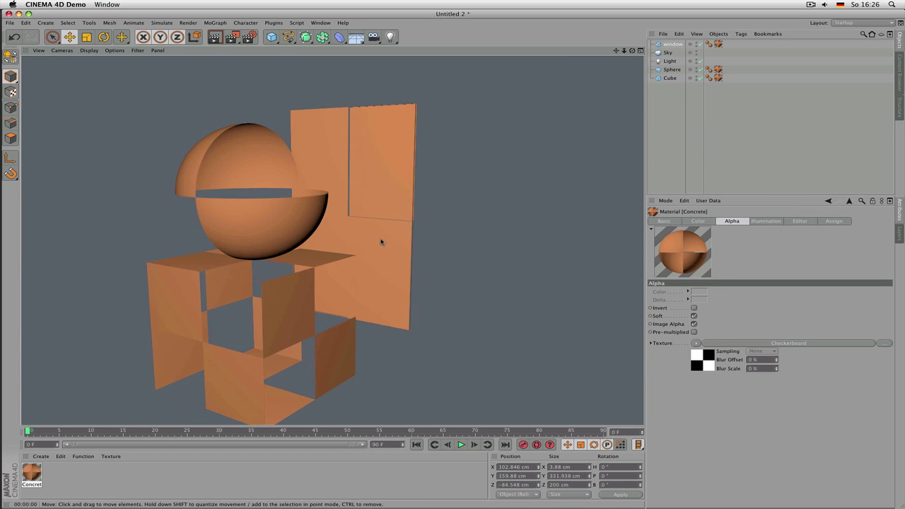
{"action": "left_click", "coordinate": [818, 344]}
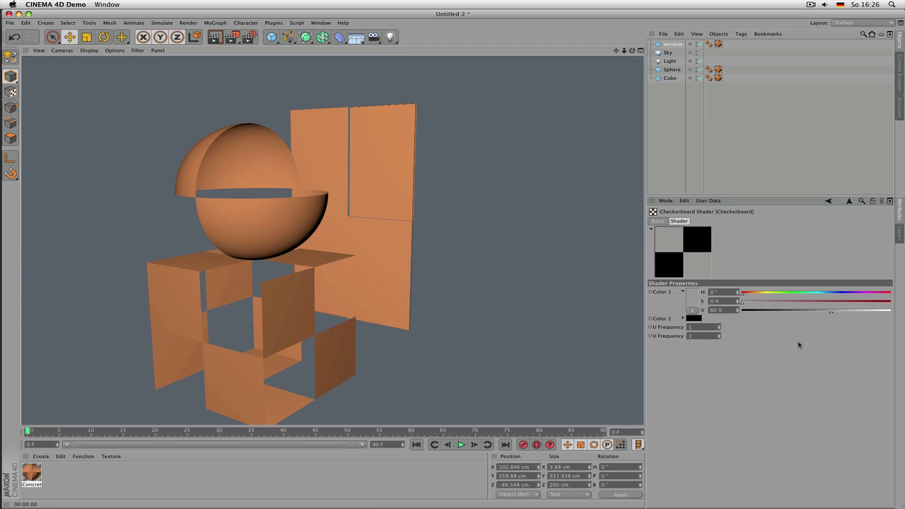
{"action": "left_click", "coordinate": [799, 315]}
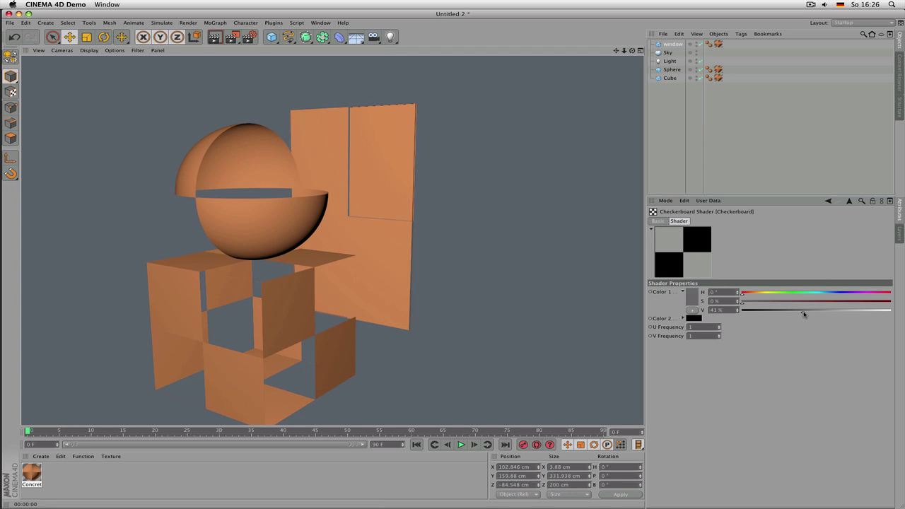
{"action": "left_click", "coordinate": [850, 201]}
Turn off Soft alpha and check the checkerboard holes from several angles
{"action": "left_click_drag", "start_coordinate": [368, 259], "coordinate": [513, 238], "text": "alt"}
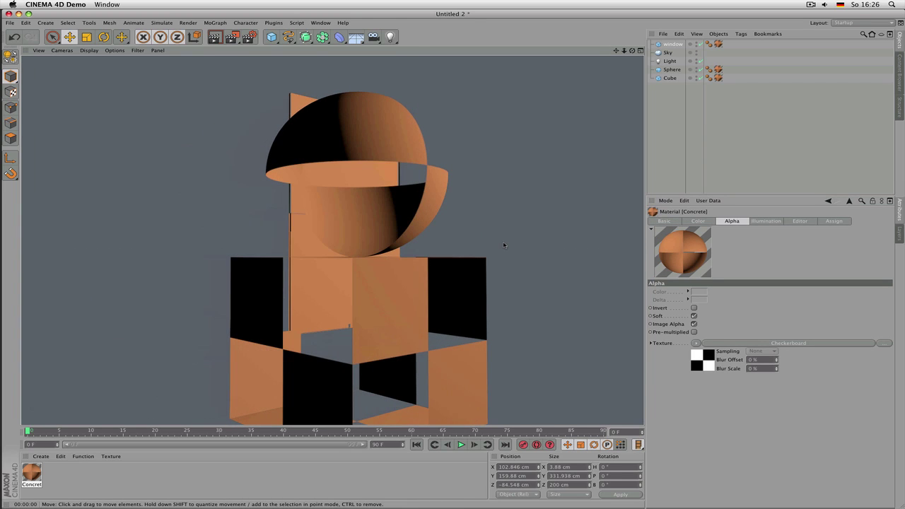
{"action": "left_click_drag", "start_coordinate": [503, 247], "coordinate": [343, 235], "text": "alt"}
{"action": "left_click_drag", "start_coordinate": [395, 255], "coordinate": [403, 249], "text": "alt"}
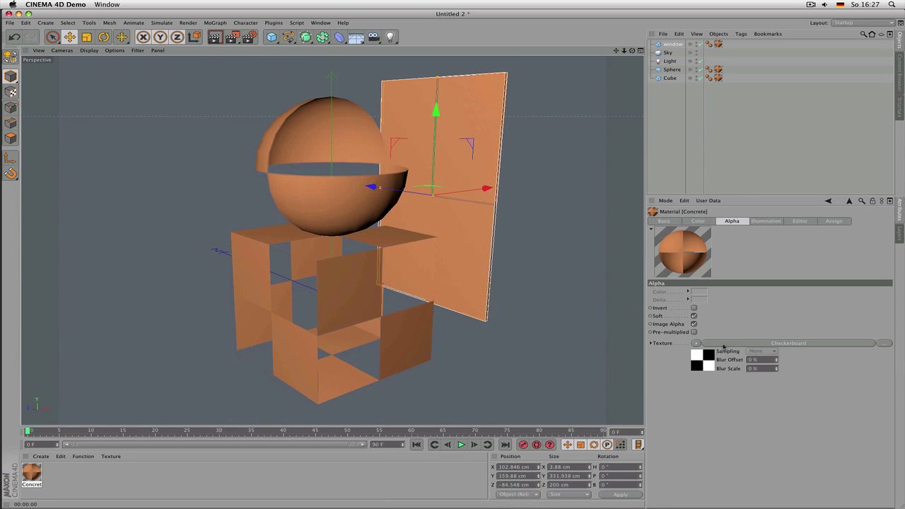
{"action": "left_click", "coordinate": [694, 316]}
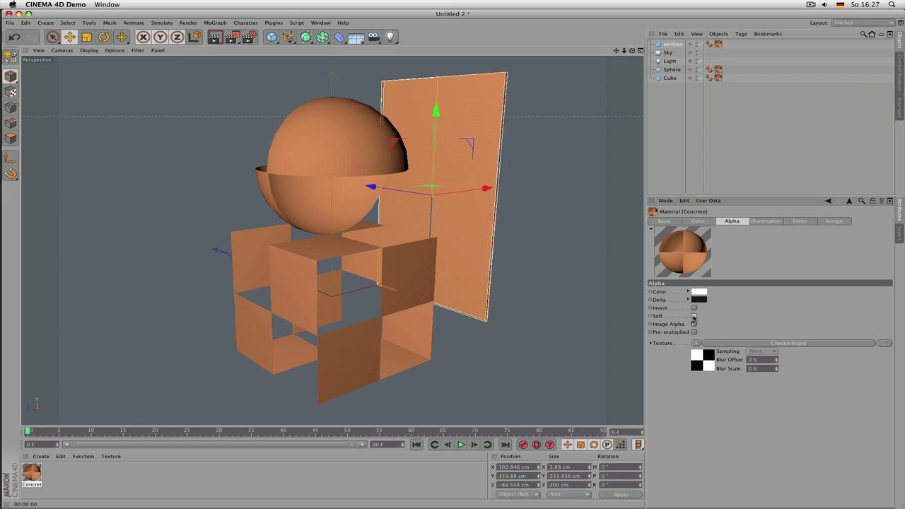
{"action": "left_click", "coordinate": [743, 344]}
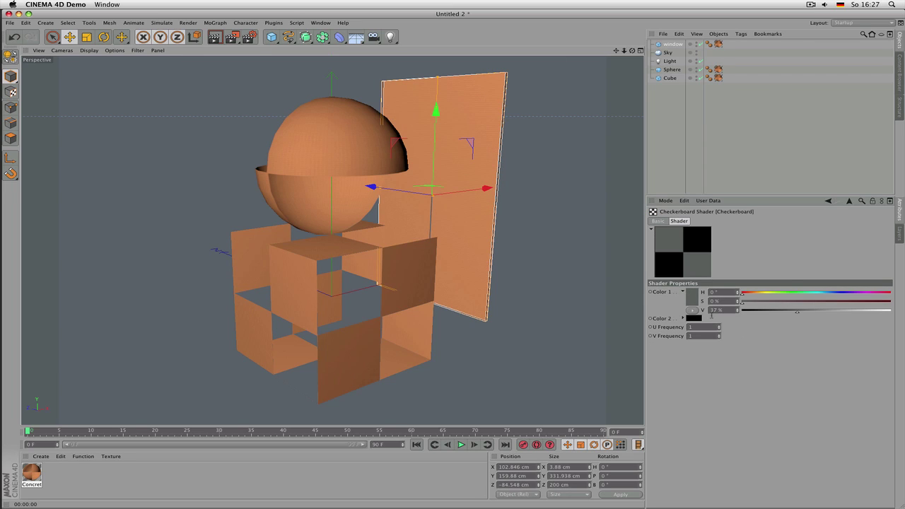
{"action": "left_click", "coordinate": [849, 202]}
{"action": "left_click_drag", "start_coordinate": [429, 238], "coordinate": [409, 244], "text": "alt"}
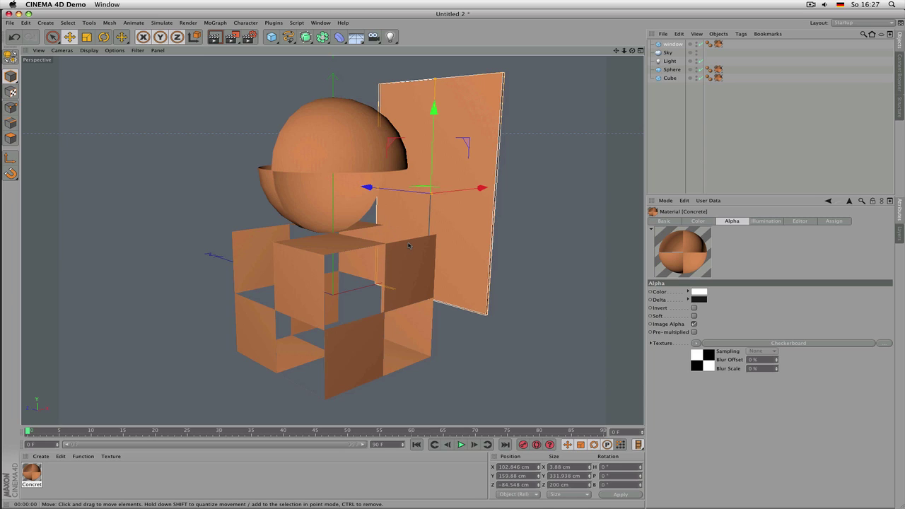
Replace the alpha texture with a Tiles shader using the Circles 2 pattern
{"action": "left_click", "coordinate": [697, 344]}
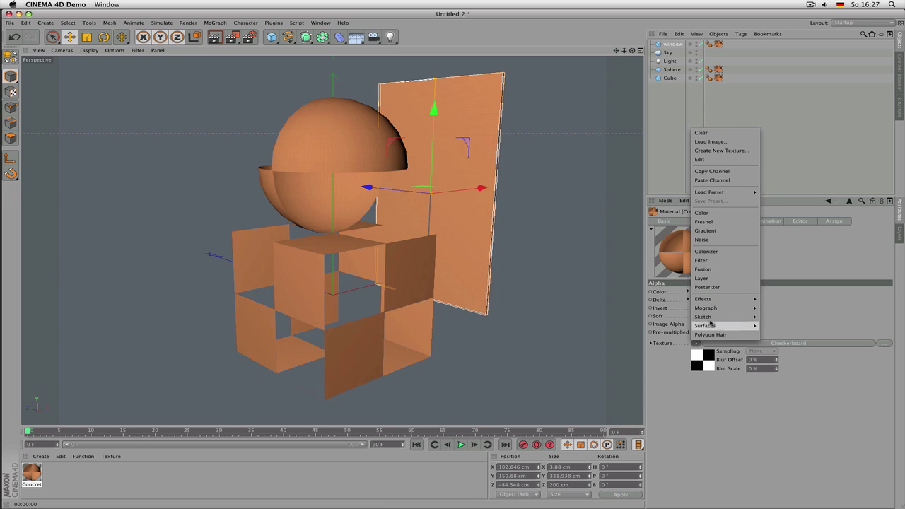
{"action": "mouse_move", "coordinate": [717, 326]}
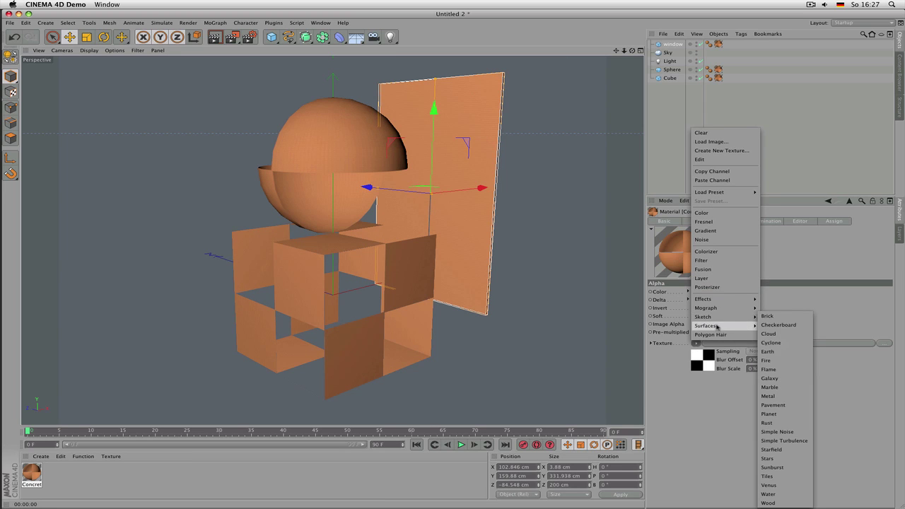
{"action": "left_click", "coordinate": [775, 476]}
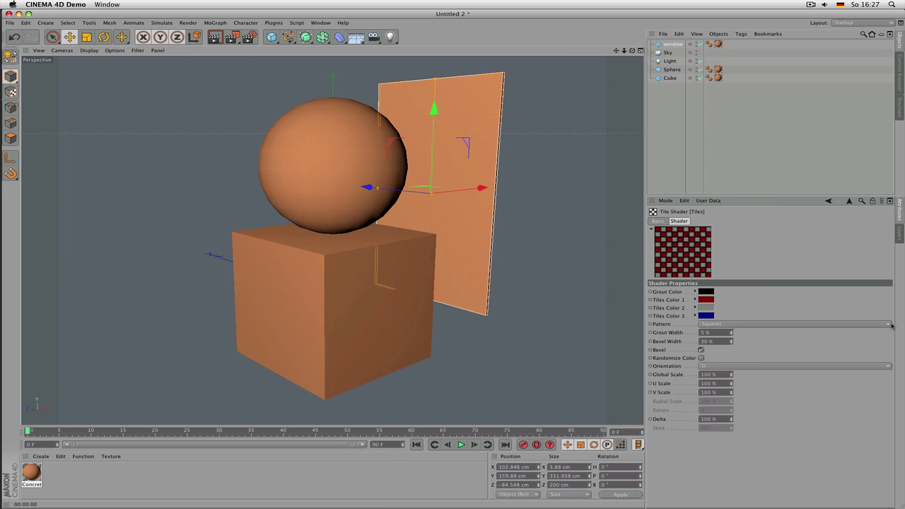
{"action": "left_click", "coordinate": [893, 325]}
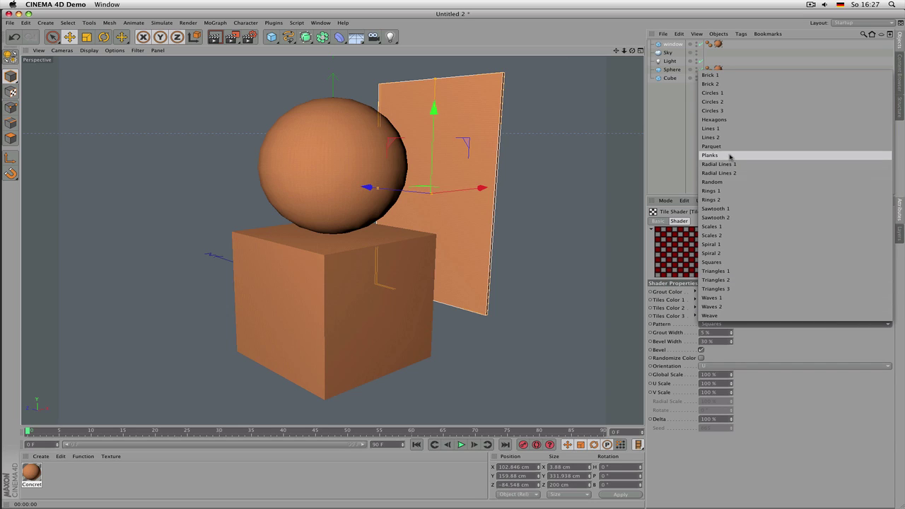
{"action": "left_click", "coordinate": [722, 102]}
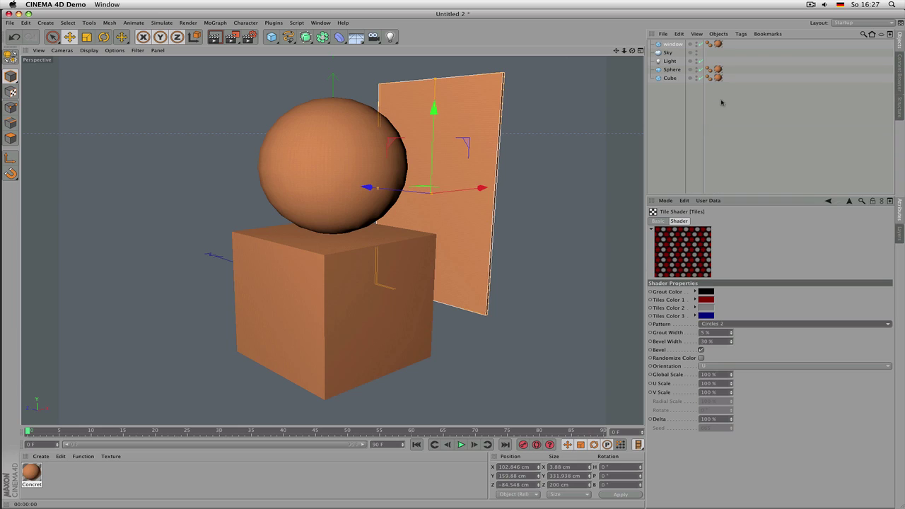
Make tile colours 1 and 2 white and render the perforated objects
{"action": "left_click", "coordinate": [707, 300]}
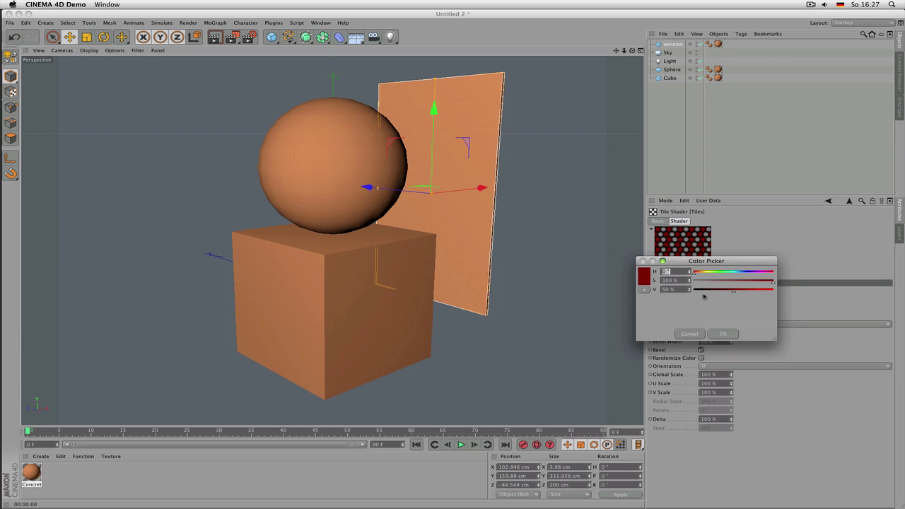
{"action": "left_click_drag", "start_coordinate": [703, 281], "coordinate": [690, 281]}
{"action": "left_click_drag", "start_coordinate": [762, 291], "coordinate": [774, 290]}
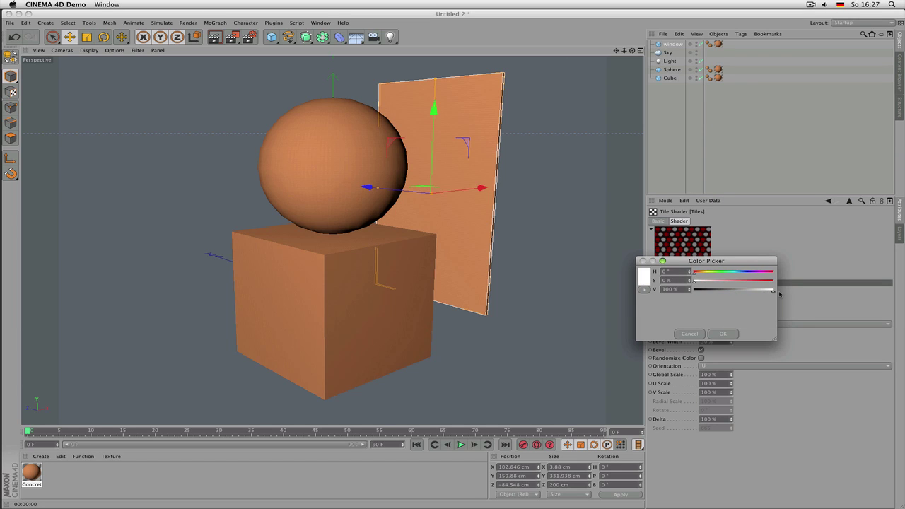
{"action": "left_click", "coordinate": [722, 334]}
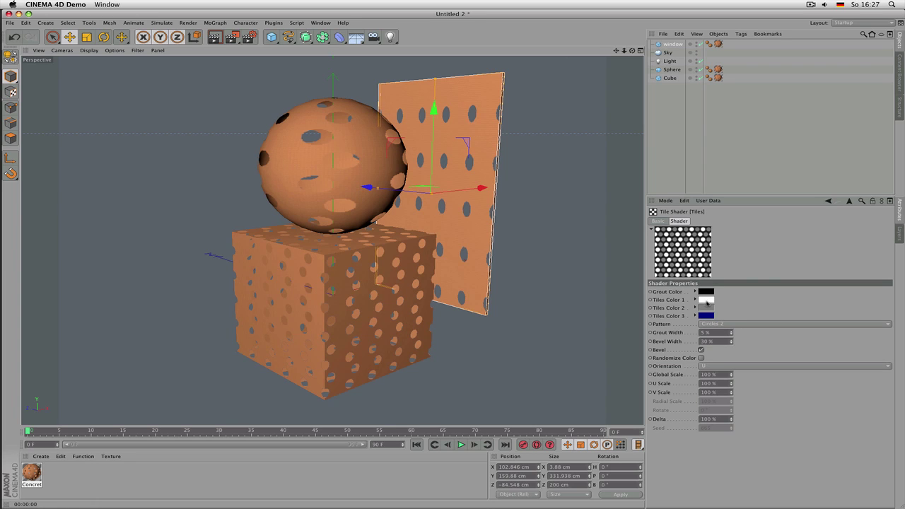
{"action": "left_click_drag", "start_coordinate": [708, 309], "coordinate": [708, 310]}
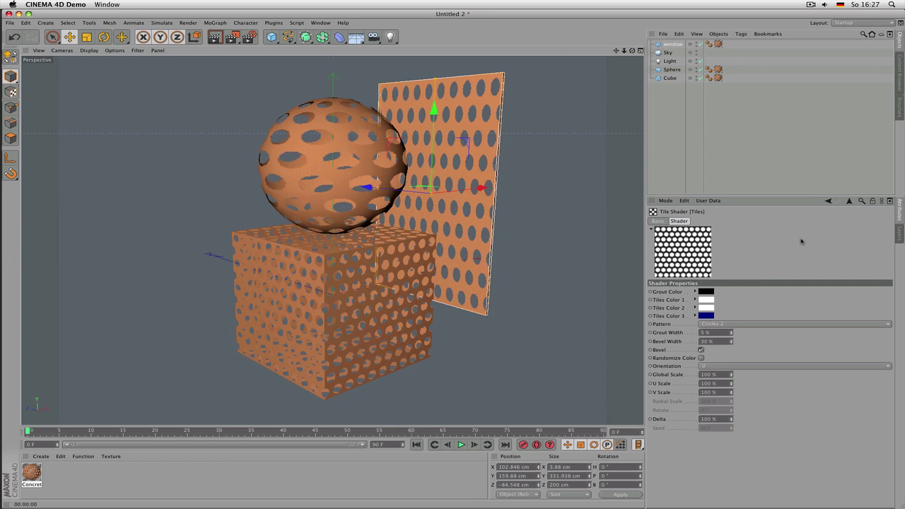
{"action": "key", "text": "ctrl+r"}
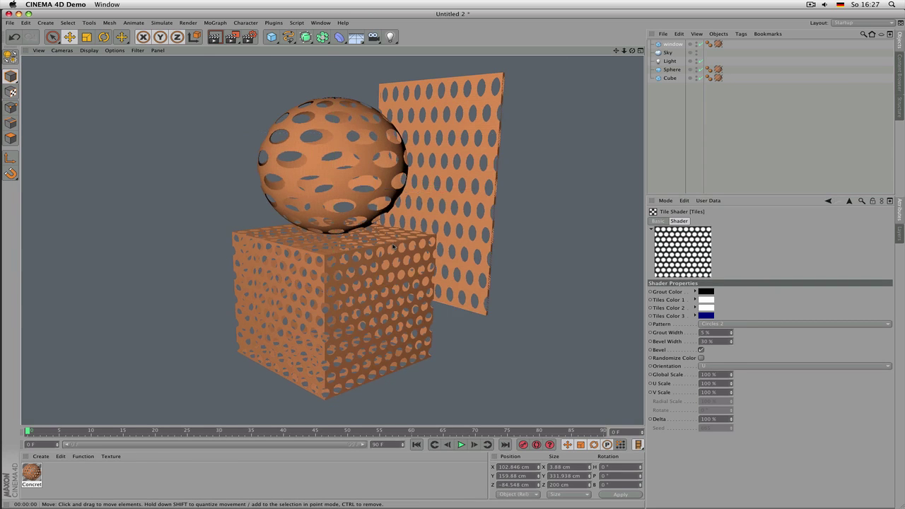
{"action": "left_click_drag", "start_coordinate": [417, 247], "coordinate": [379, 246], "text": "alt"}
{"action": "key", "text": "ctrl+r"}
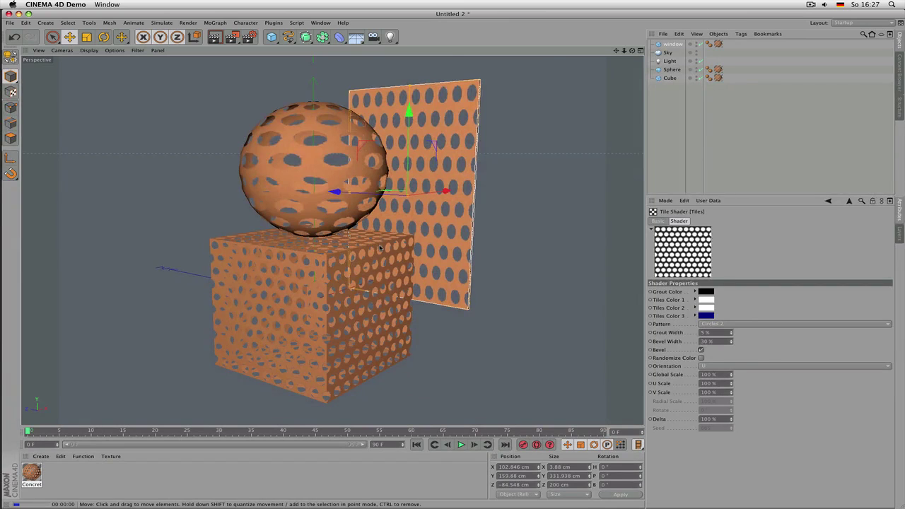
Try tile global scales of 10% and 5%, settling on 20%
{"action": "left_click", "coordinate": [709, 374]}
{"action": "type", "text": "10"}
{"action": "key", "text": "Return"}
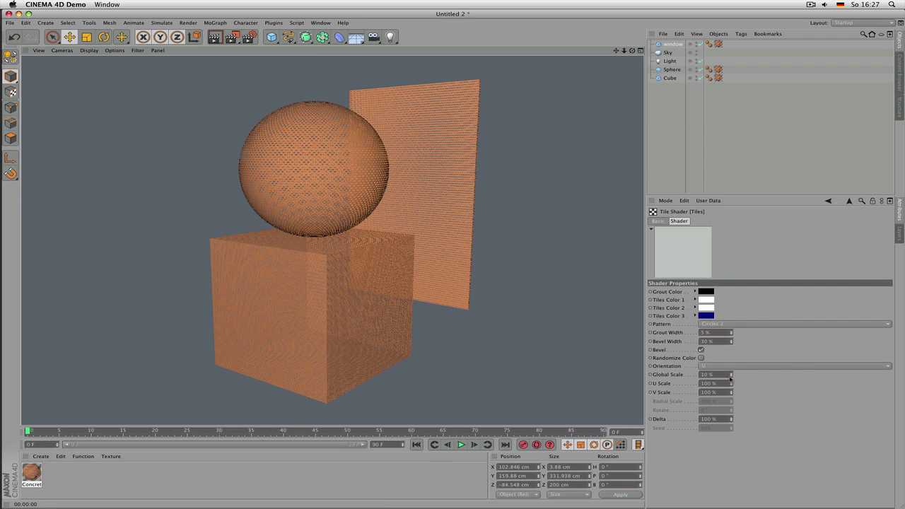
{"action": "left_click_drag", "start_coordinate": [731, 375], "coordinate": [731, 382]}
{"action": "type", "text": "20"}
{"action": "key", "text": "Return"}
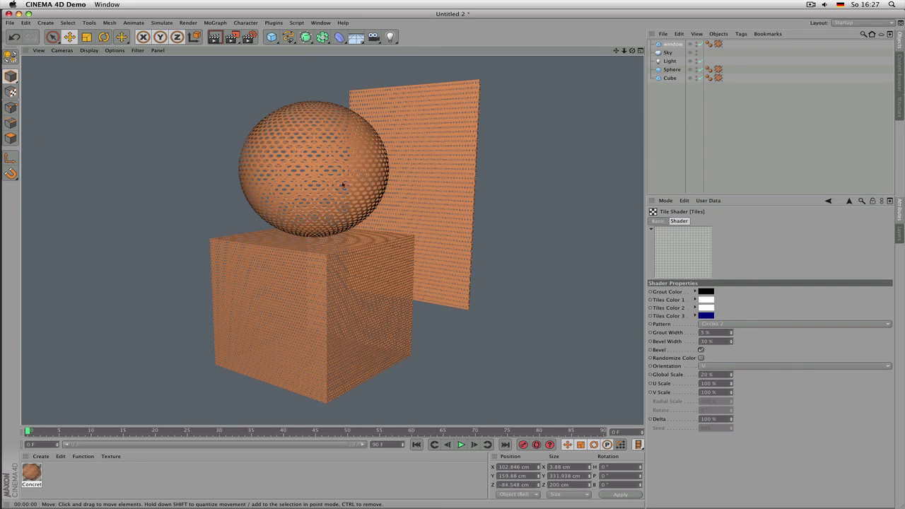
{"action": "scroll", "coordinate": [257, 297], "scroll_direction": "up", "scroll_amount": 5}
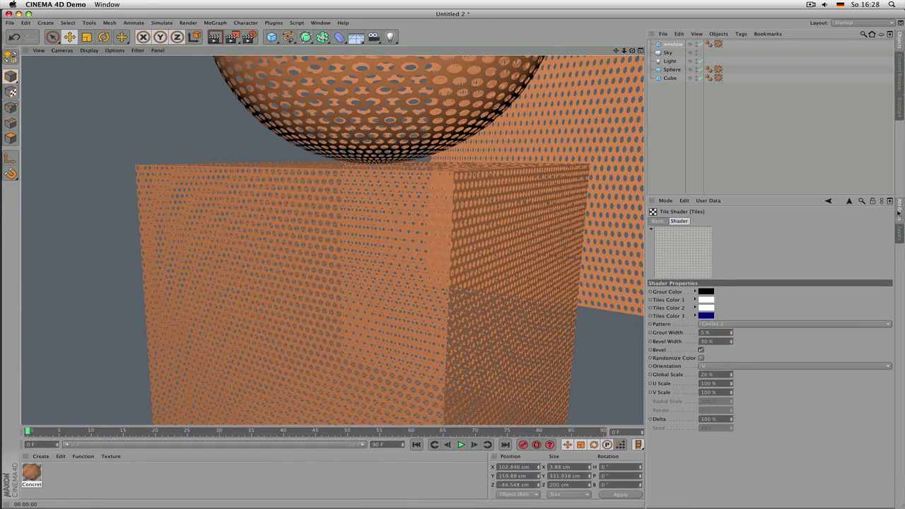
Invert the Concrete alpha and orbit the view to centre the sphere
{"action": "left_click", "coordinate": [849, 202]}
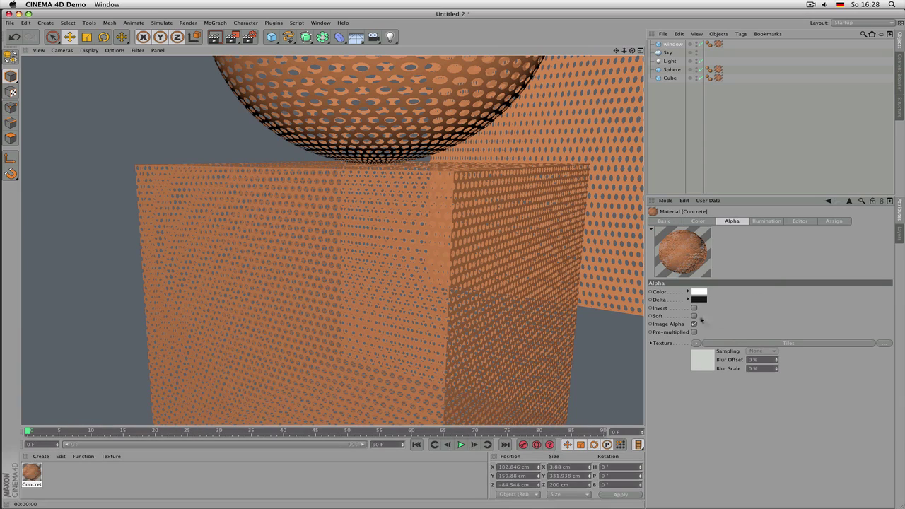
{"action": "left_click", "coordinate": [695, 309]}
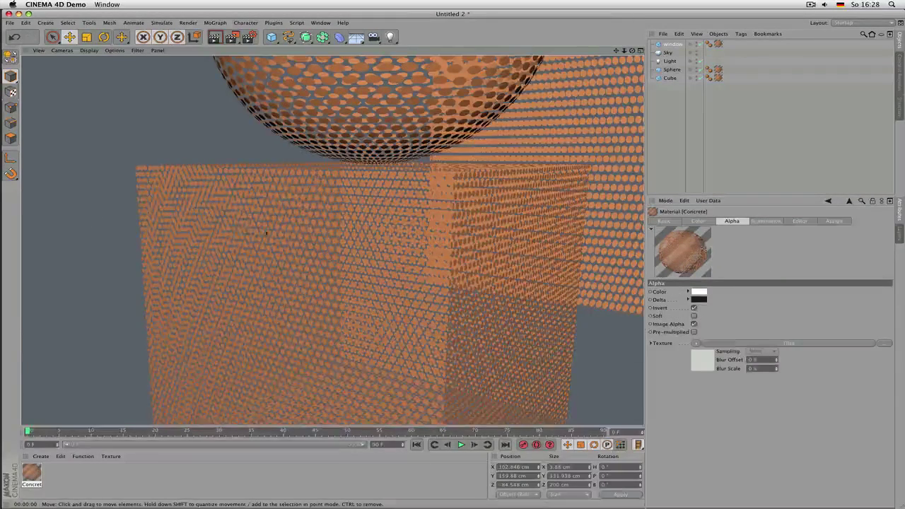
{"action": "left_click_drag", "start_coordinate": [336, 217], "coordinate": [313, 175], "text": "alt"}
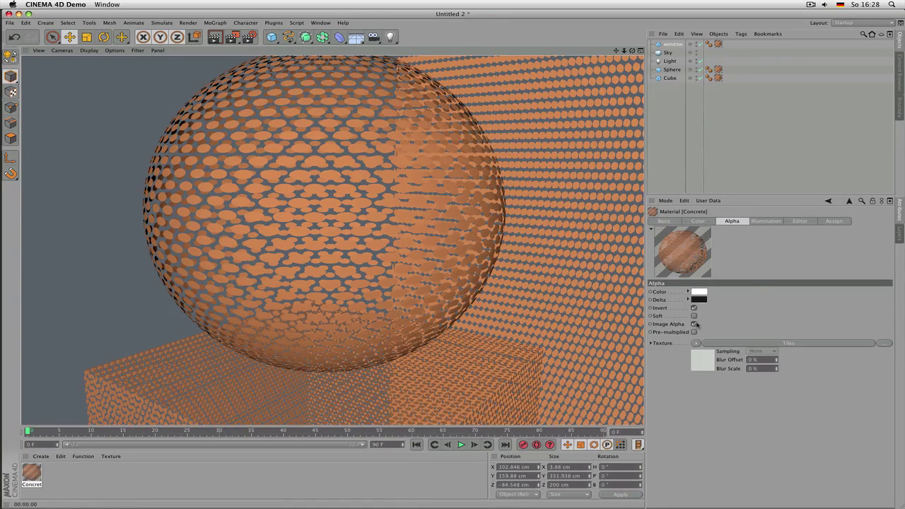
Dismiss the alpha shader list unchanged and return to the Concrete material
{"action": "left_click", "coordinate": [698, 344]}
{"action": "mouse_move", "coordinate": [714, 316]}
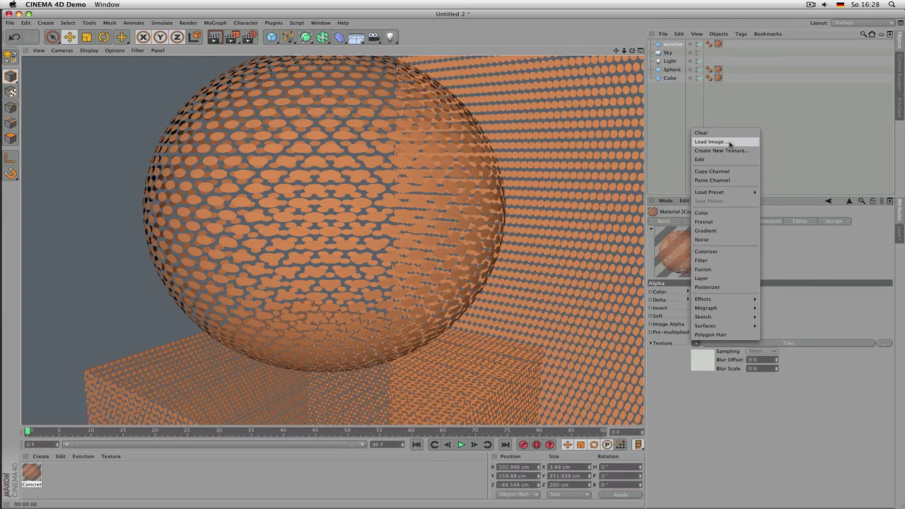
{"action": "left_click", "coordinate": [813, 254]}
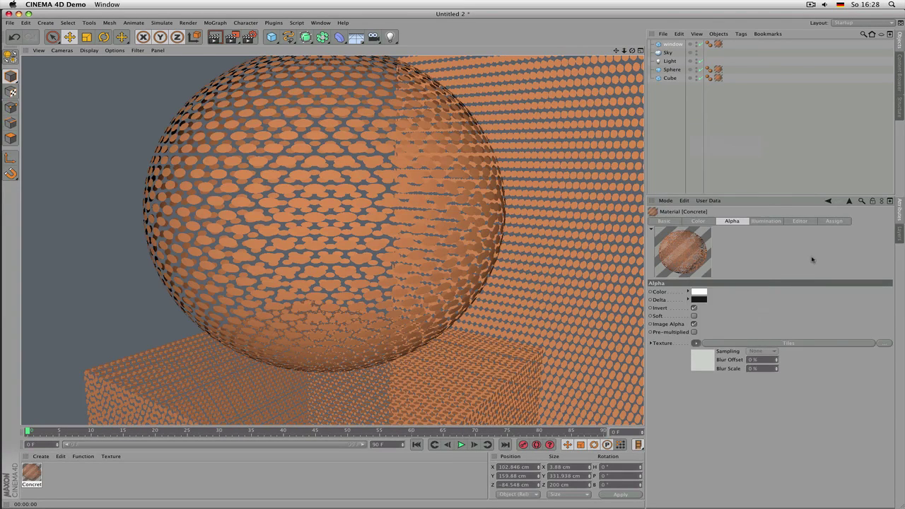
{"action": "left_click", "coordinate": [850, 203]}
{"action": "left_click", "coordinate": [830, 201]}
Switch Alpha off and Specular on in the Concrete channel list, then reframe the view
{"action": "left_click", "coordinate": [669, 222]}
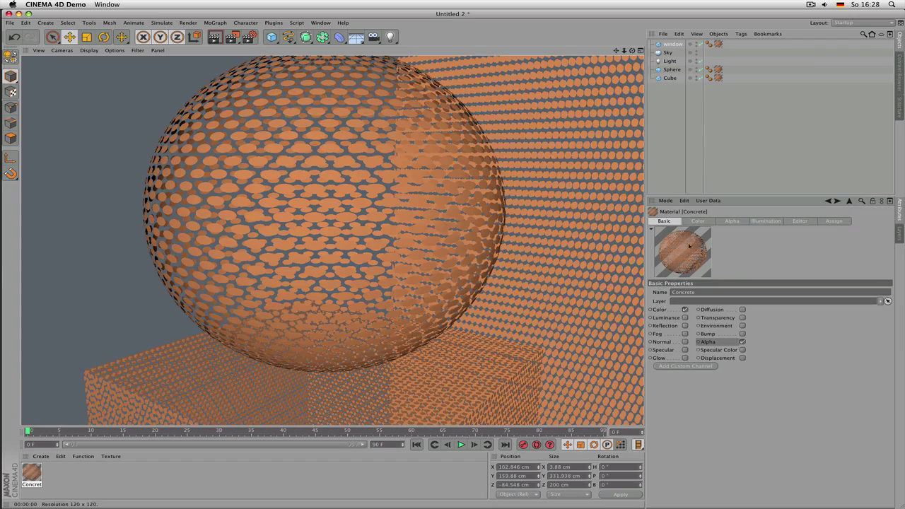
{"action": "left_click", "coordinate": [743, 342]}
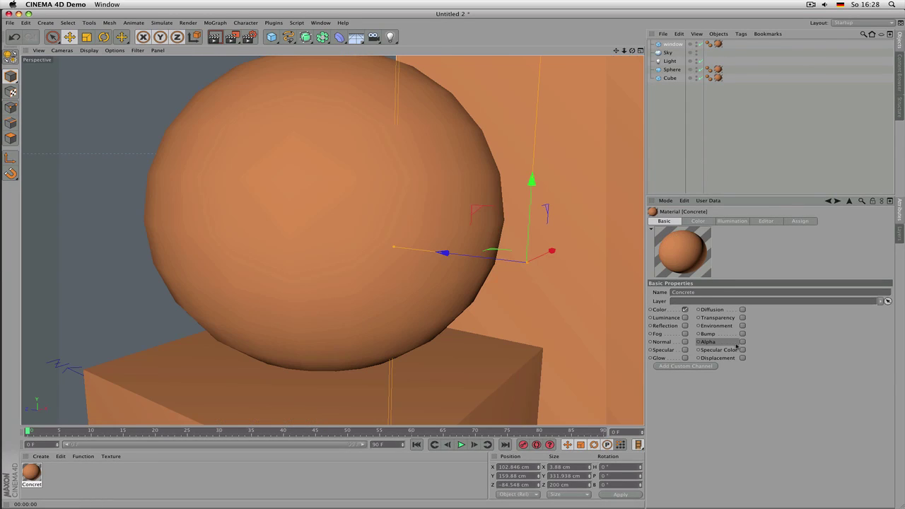
{"action": "left_click", "coordinate": [684, 350]}
{"action": "scroll", "coordinate": [526, 317], "scroll_direction": "down", "scroll_amount": 10}
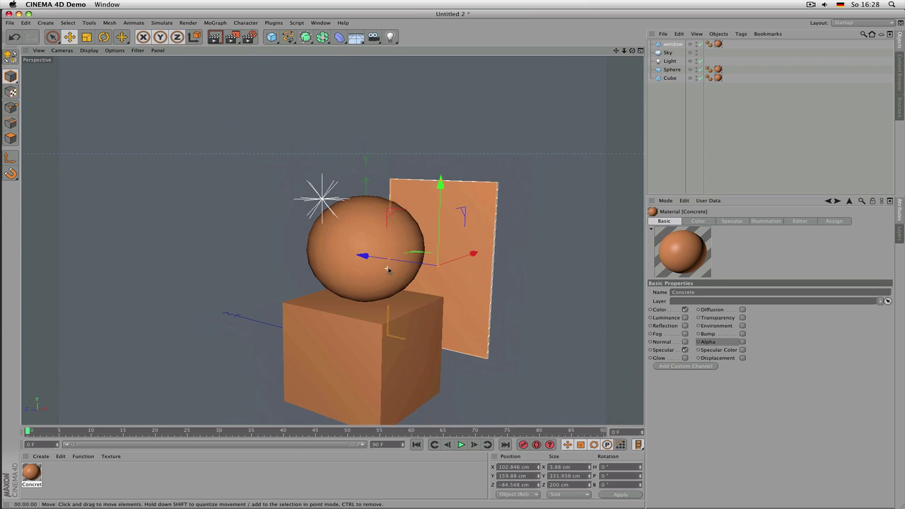
{"action": "left_click_drag", "start_coordinate": [433, 327], "coordinate": [361, 323], "text": "alt"}
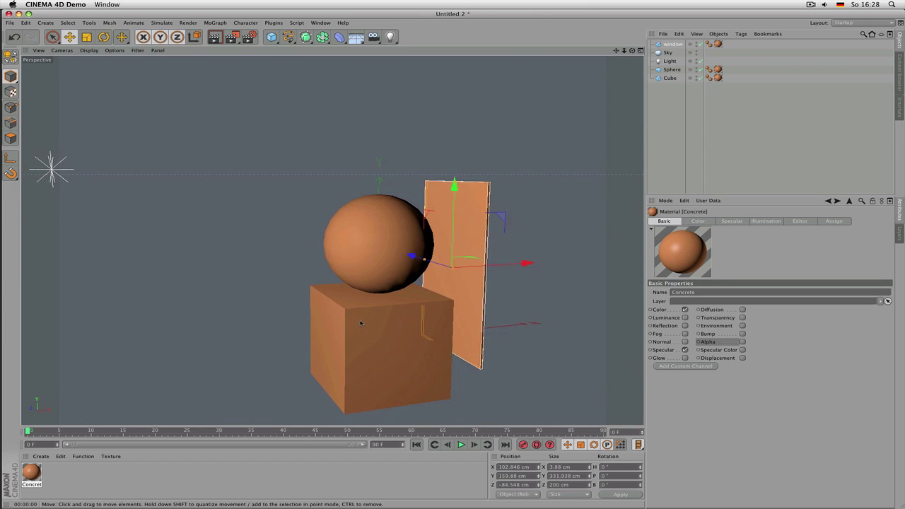
{"action": "scroll", "coordinate": [369, 246], "scroll_direction": "down", "scroll_amount": 3}
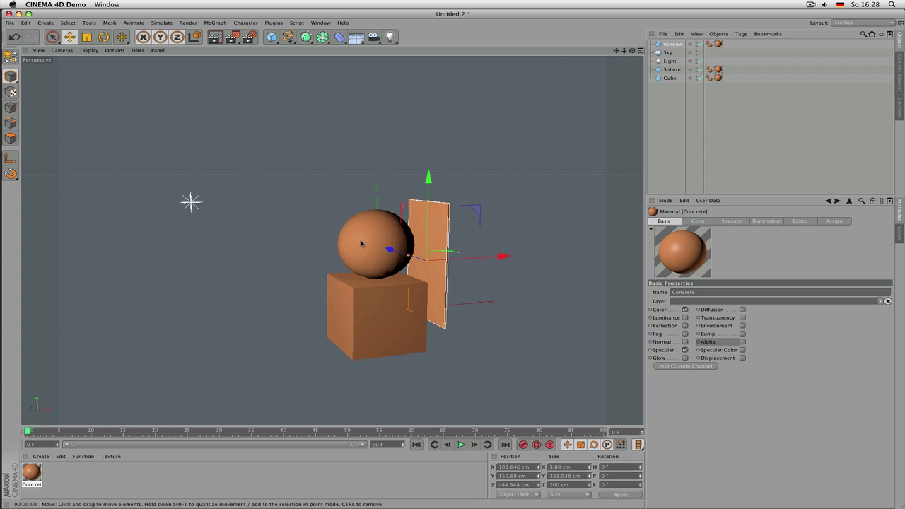
{"action": "scroll", "coordinate": [361, 244], "scroll_direction": "up", "scroll_amount": 5}
Raise the Concrete specular height to 100% and render to preview the highlight
{"action": "key", "text": "ctrl+r"}
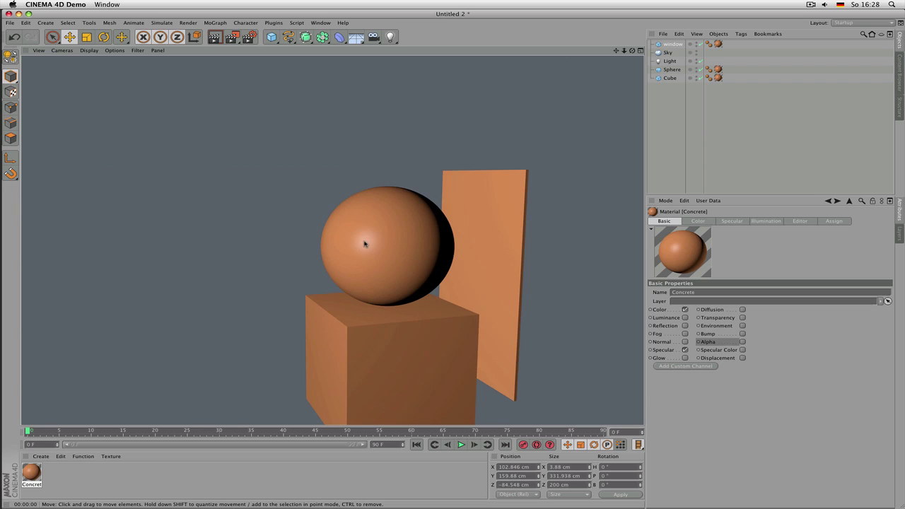
{"action": "left_click", "coordinate": [742, 222]}
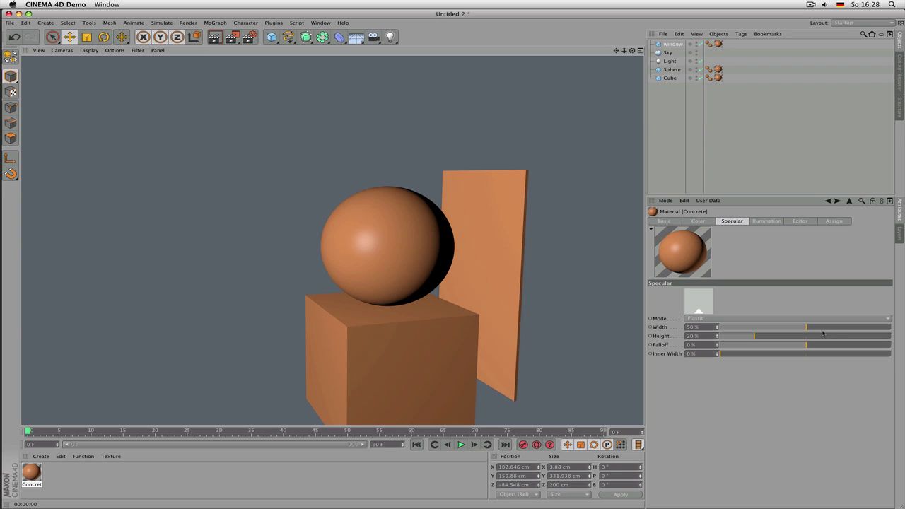
{"action": "left_click_drag", "start_coordinate": [809, 334], "coordinate": [888, 336]}
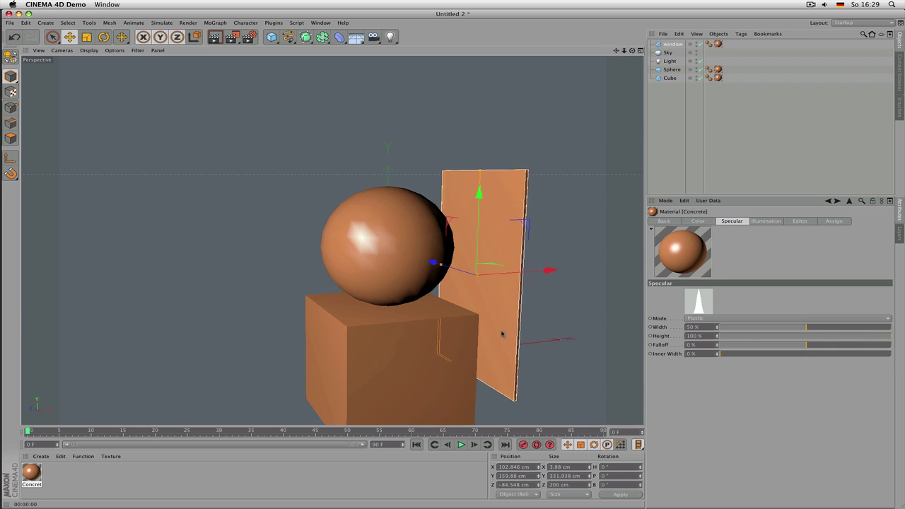
{"action": "key", "text": "ctrl+r"}
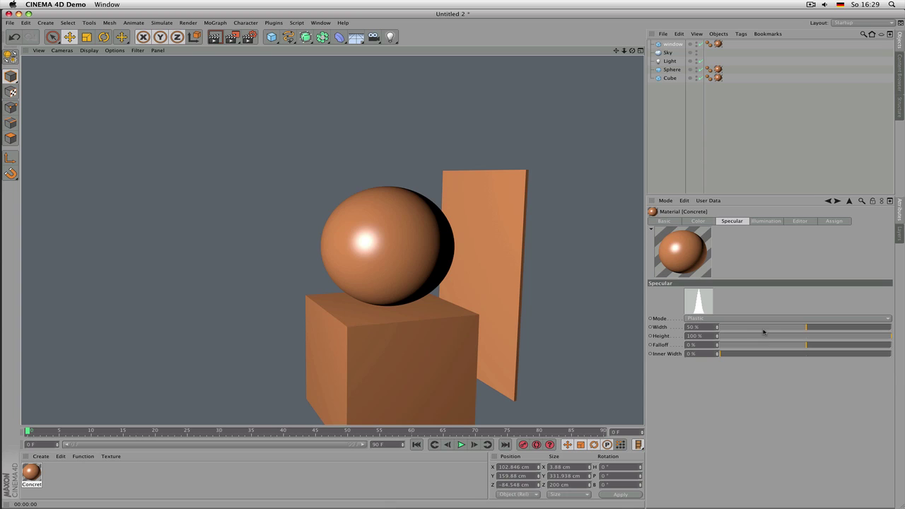
Widen the specular to 97% and lower its height to 24%, then show Illumination settings
{"action": "left_click_drag", "start_coordinate": [774, 328], "coordinate": [873, 329]}
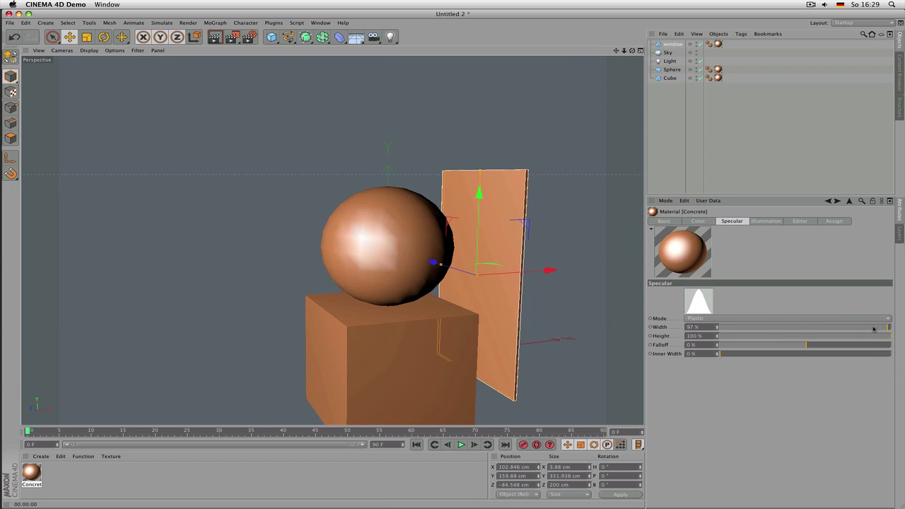
{"action": "left_click", "coordinate": [792, 337]}
{"action": "left_click", "coordinate": [770, 337]}
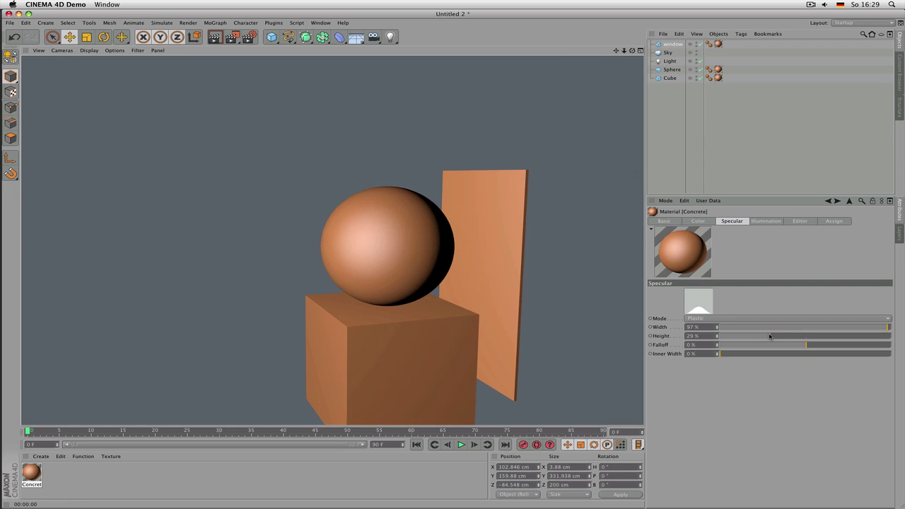
{"action": "left_click", "coordinate": [762, 338]}
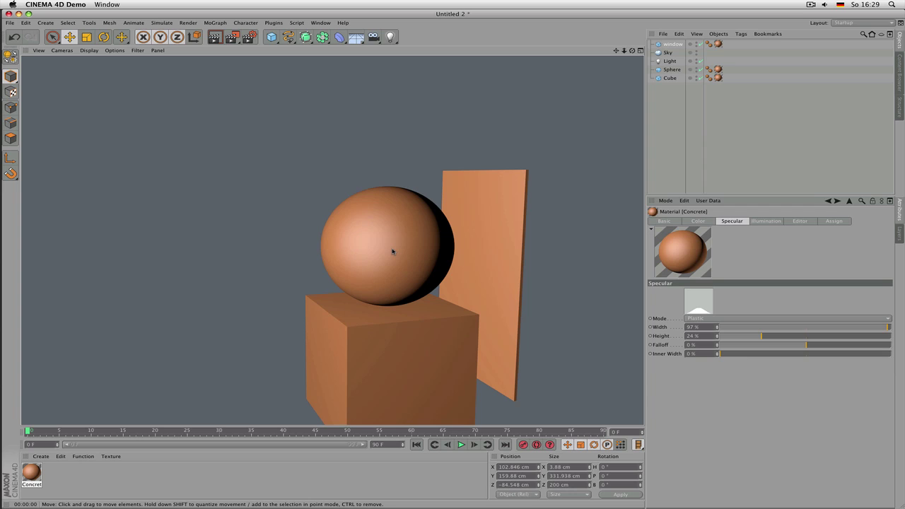
{"action": "left_click", "coordinate": [764, 222]}
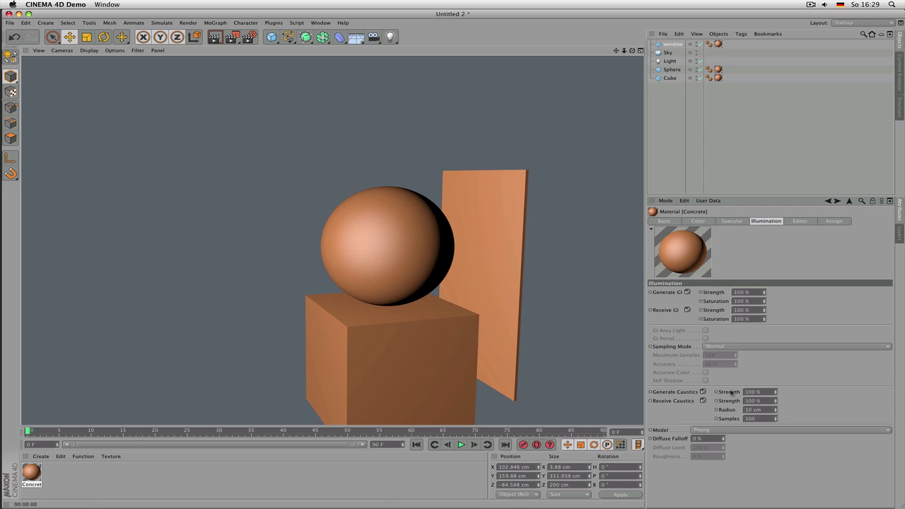
Switch the illumination model to Oren-Nayar and render to compare the shading
{"action": "left_click", "coordinate": [710, 432]}
{"action": "left_click", "coordinate": [719, 457]}
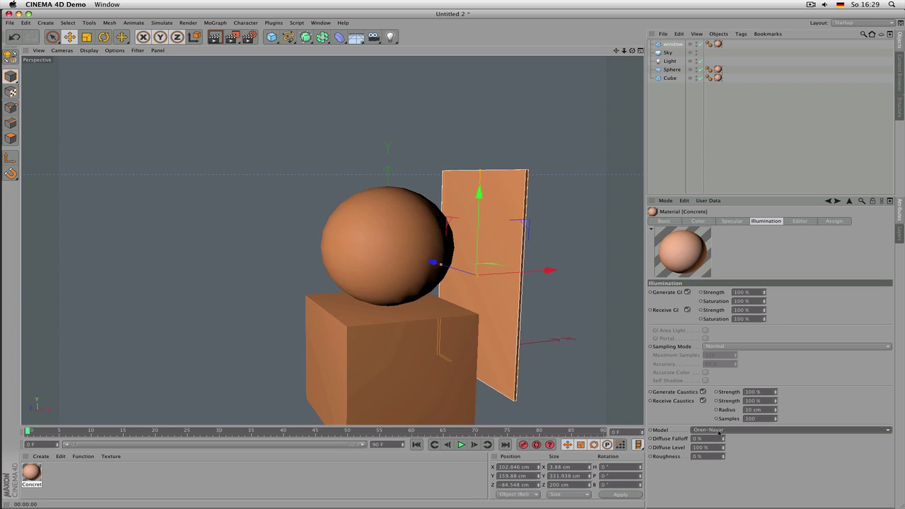
{"action": "key", "text": "super+r"}
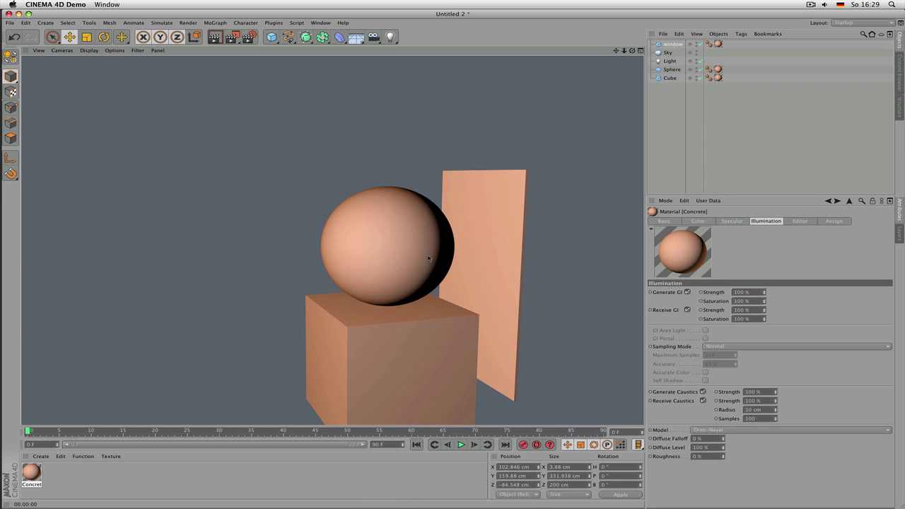
Set specular width to 54% and height to 62%, and restore the Phong model
{"action": "left_click", "coordinate": [736, 220]}
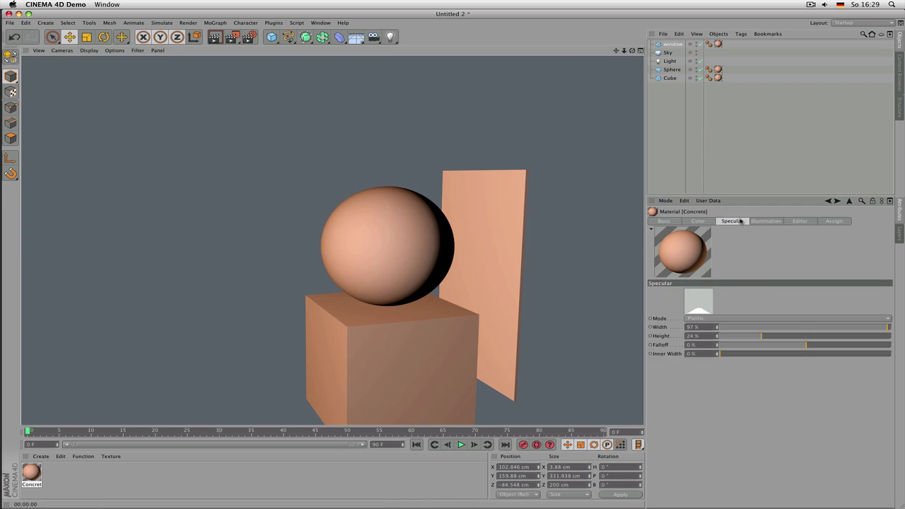
{"action": "left_click", "coordinate": [837, 328]}
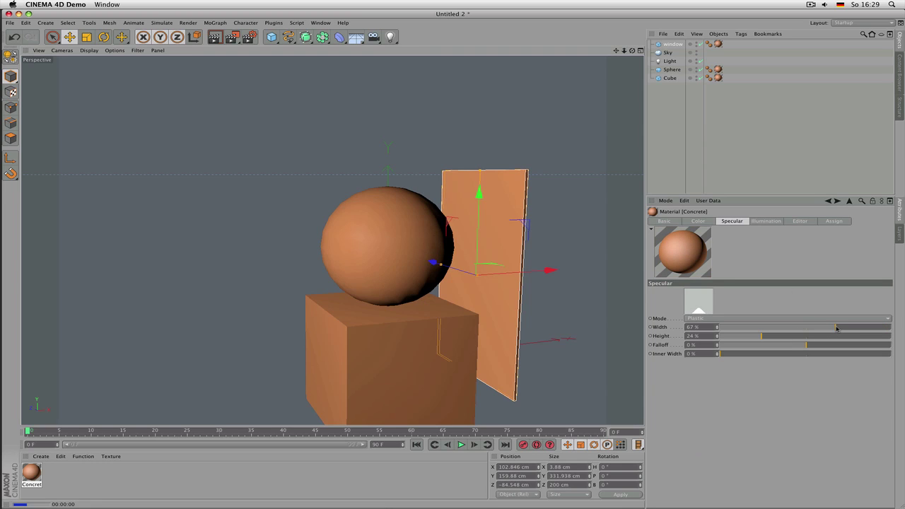
{"action": "left_click", "coordinate": [795, 327]}
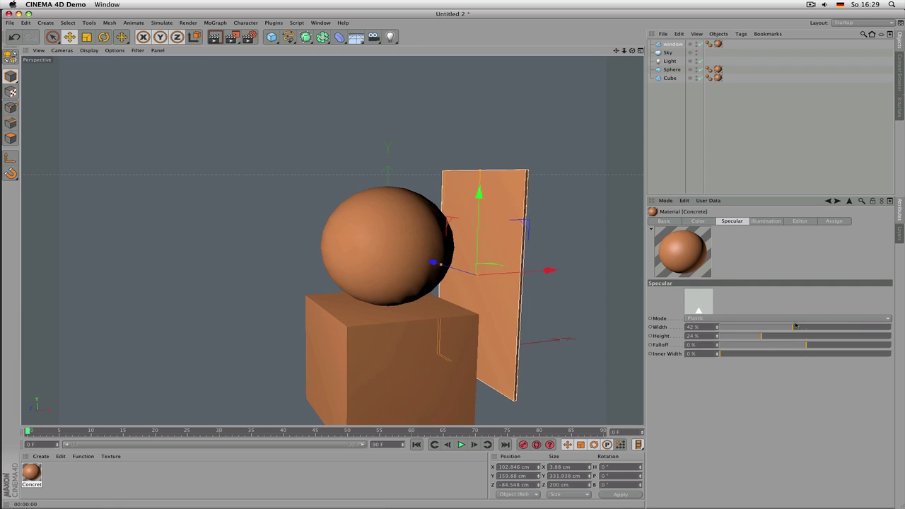
{"action": "left_click", "coordinate": [813, 328]}
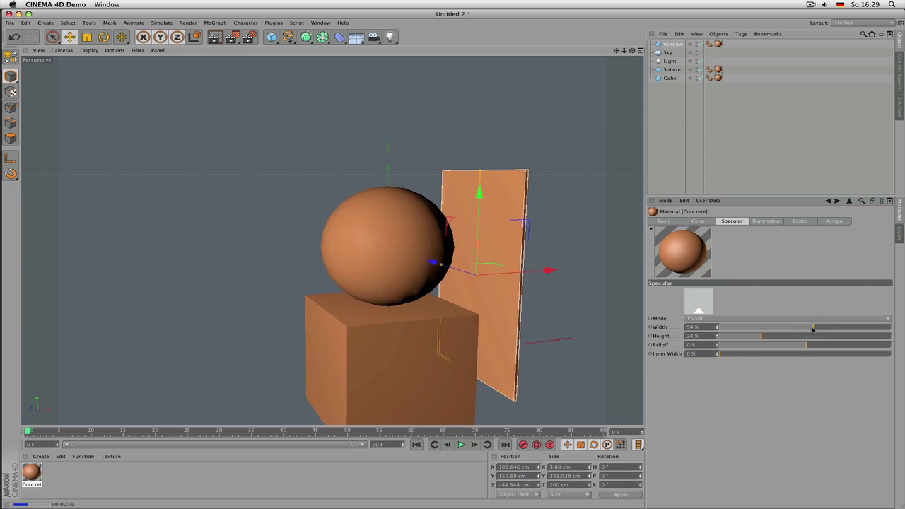
{"action": "left_click", "coordinate": [829, 336]}
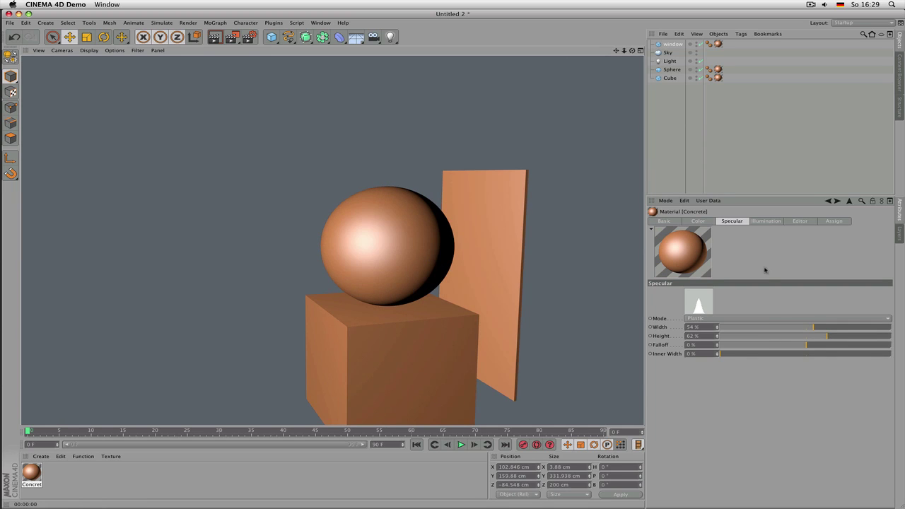
{"action": "left_click", "coordinate": [763, 222]}
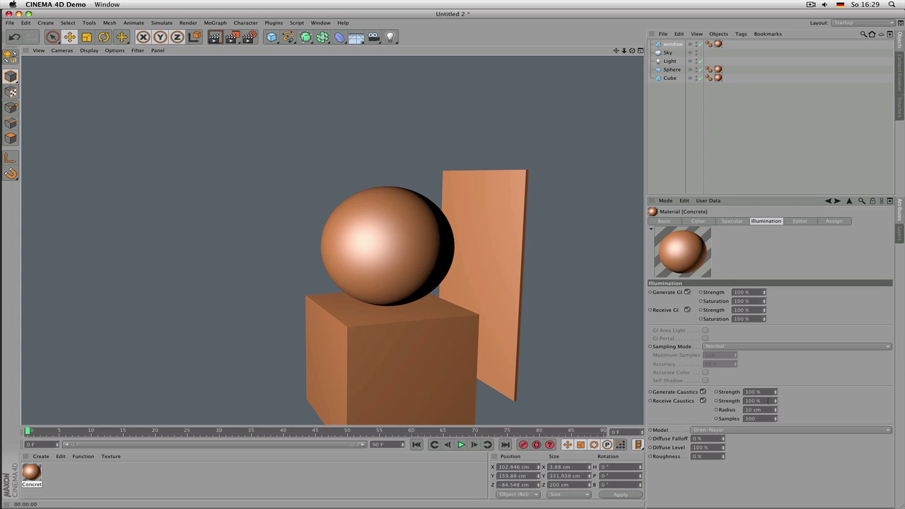
{"action": "left_click", "coordinate": [734, 429]}
{"action": "left_click", "coordinate": [737, 439]}
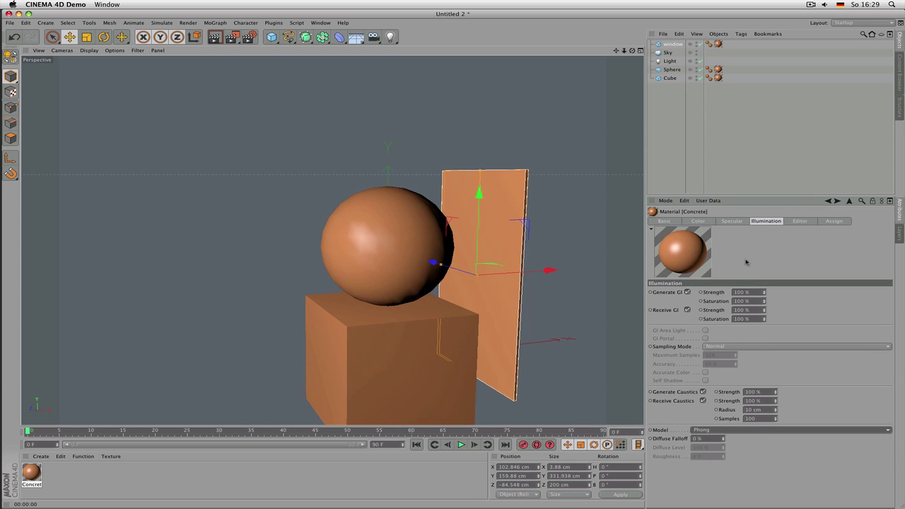
{"action": "left_click", "coordinate": [732, 221]}
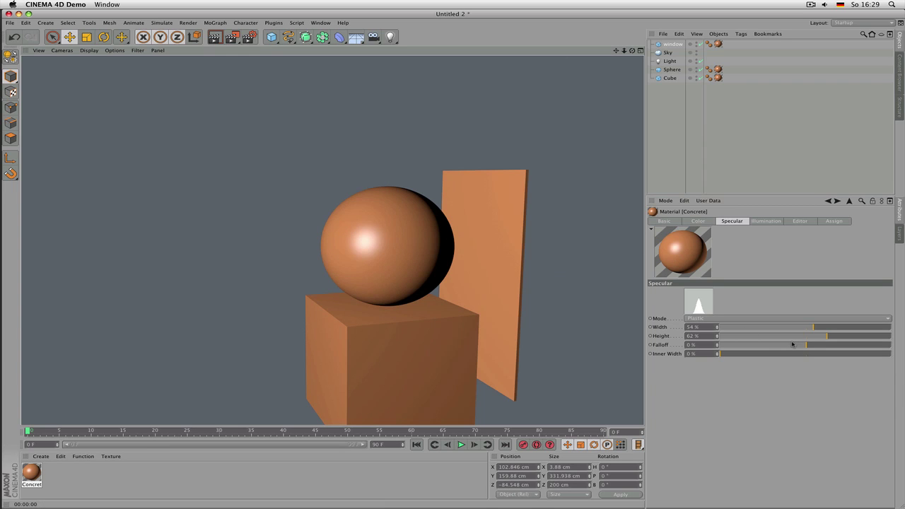
{"action": "left_click_drag", "start_coordinate": [797, 345], "coordinate": [791, 346]}
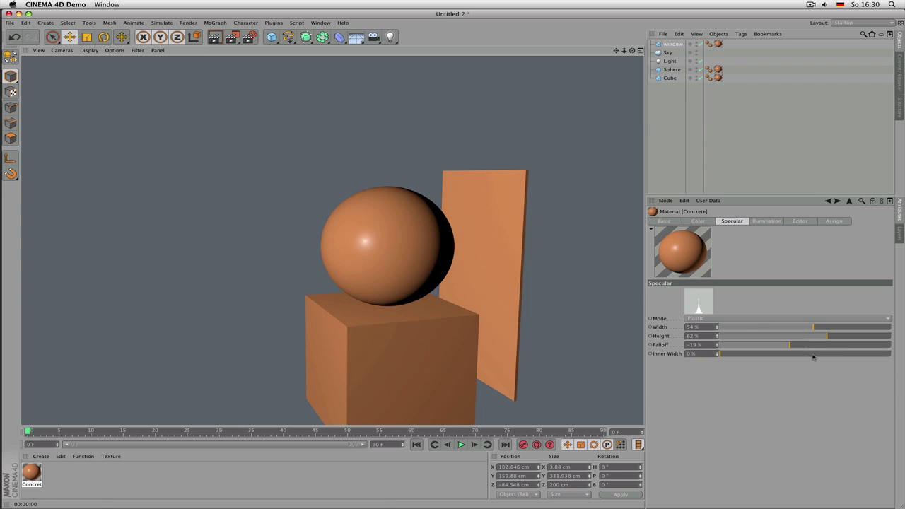
{"action": "left_click_drag", "start_coordinate": [835, 349], "coordinate": [864, 347]}
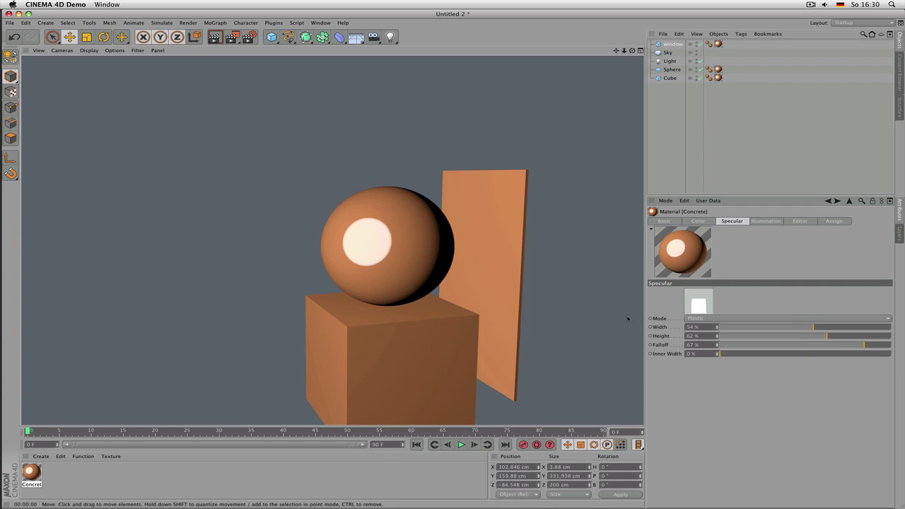
{"action": "double_click", "coordinate": [702, 345]}
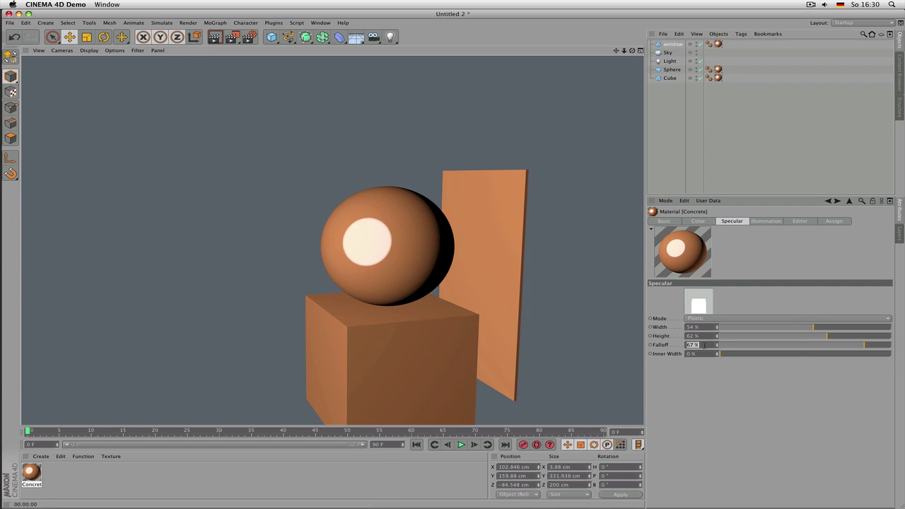
{"action": "type", "text": "0"}
{"action": "key", "text": "Return"}
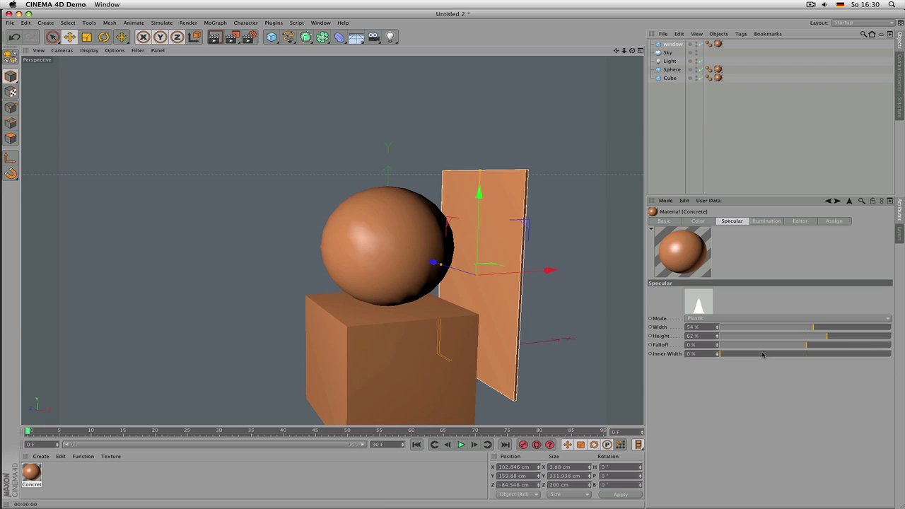
{"action": "left_click_drag", "start_coordinate": [763, 355], "coordinate": [786, 354]}
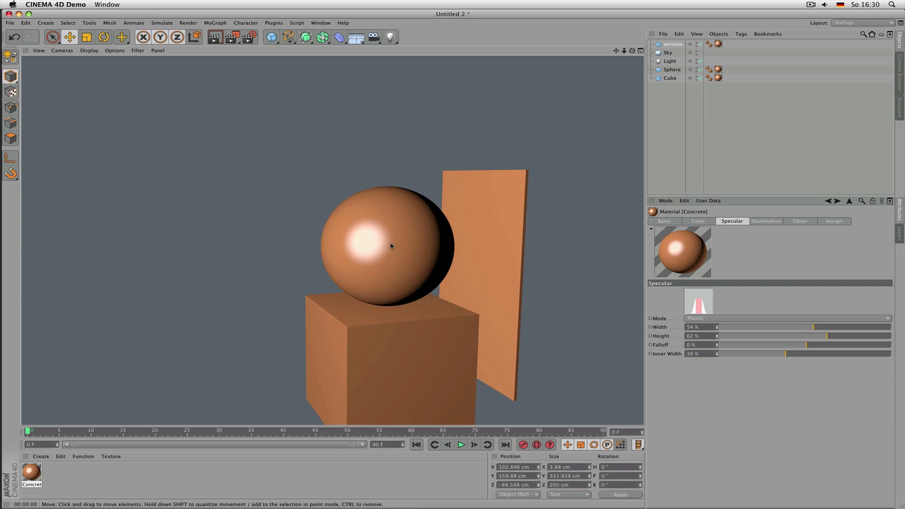
{"action": "left_click", "coordinate": [759, 355]}
{"action": "key", "text": "super+z"}
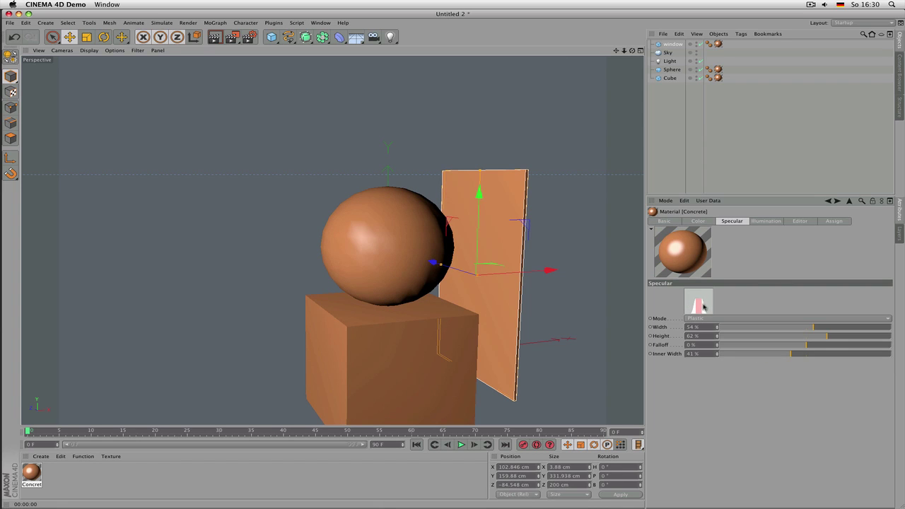
{"action": "double_click", "coordinate": [706, 353]}
{"action": "type", "text": "0"}
{"action": "key", "text": "Return"}
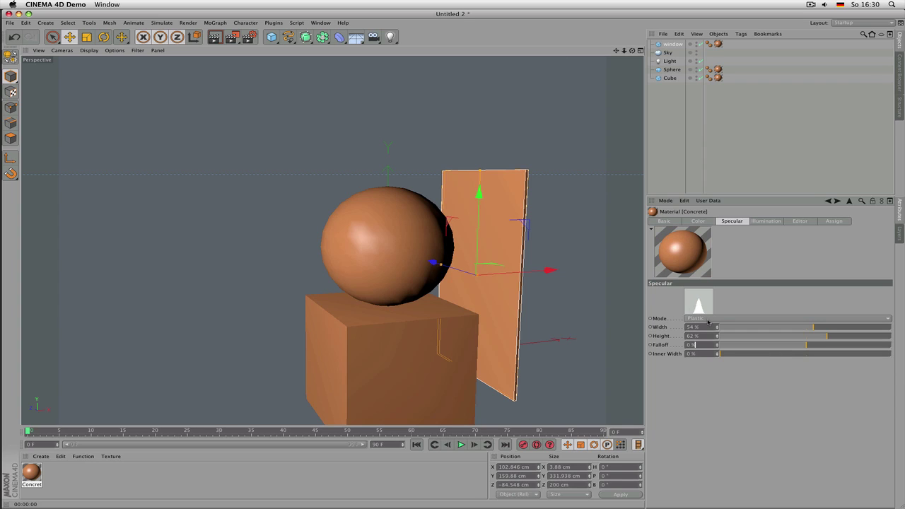
Try Metal specular mode at 177% height and 82% width, then Colored mode, rendering each
{"action": "left_click", "coordinate": [706, 319]}
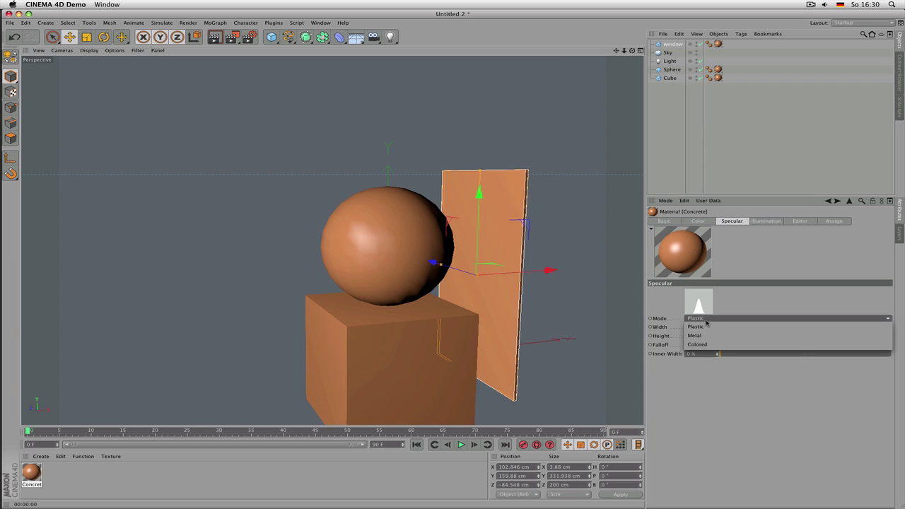
{"action": "left_click", "coordinate": [700, 335]}
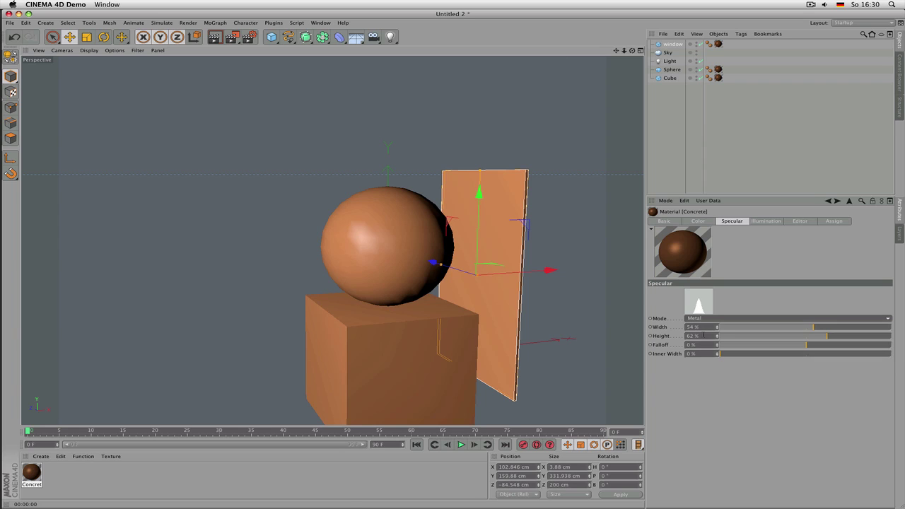
{"action": "key", "text": "super+r"}
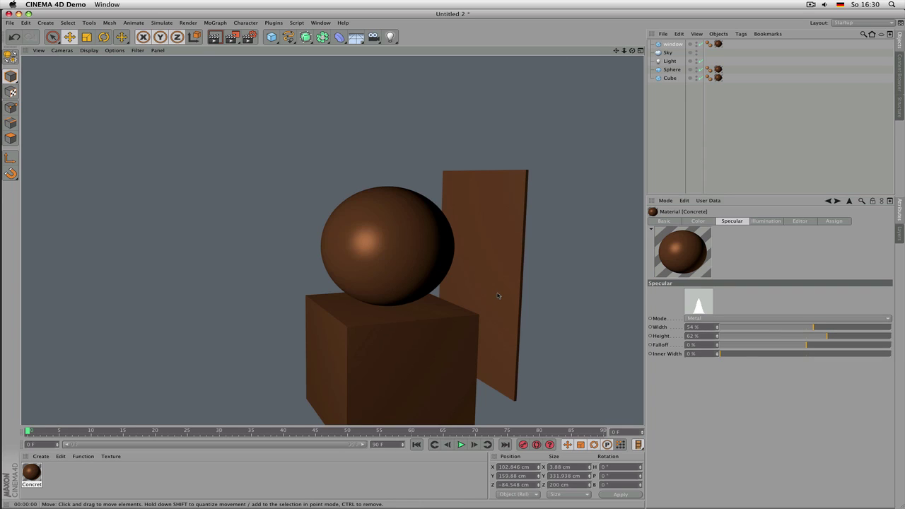
{"action": "left_click_drag", "start_coordinate": [824, 337], "coordinate": [903, 337]}
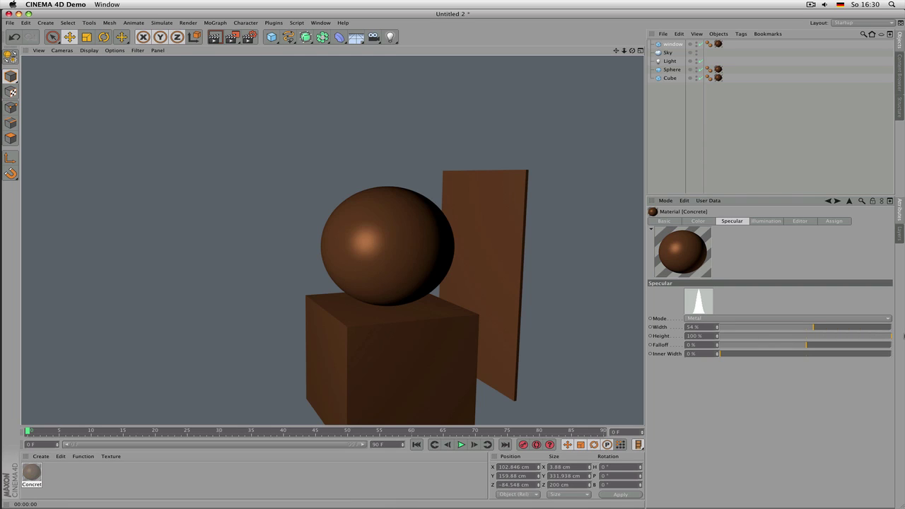
{"action": "left_click_drag", "start_coordinate": [717, 337], "coordinate": [717, 338]}
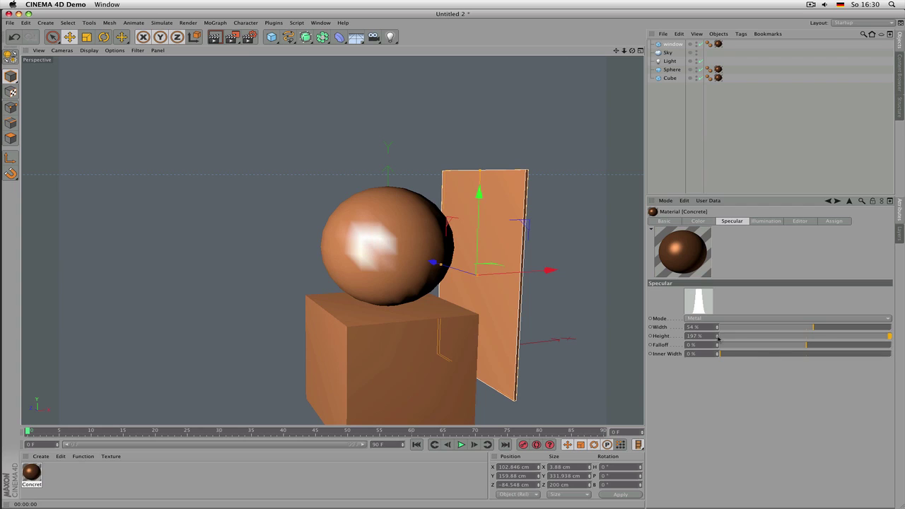
{"action": "left_click_drag", "start_coordinate": [717, 328], "coordinate": [718, 329]}
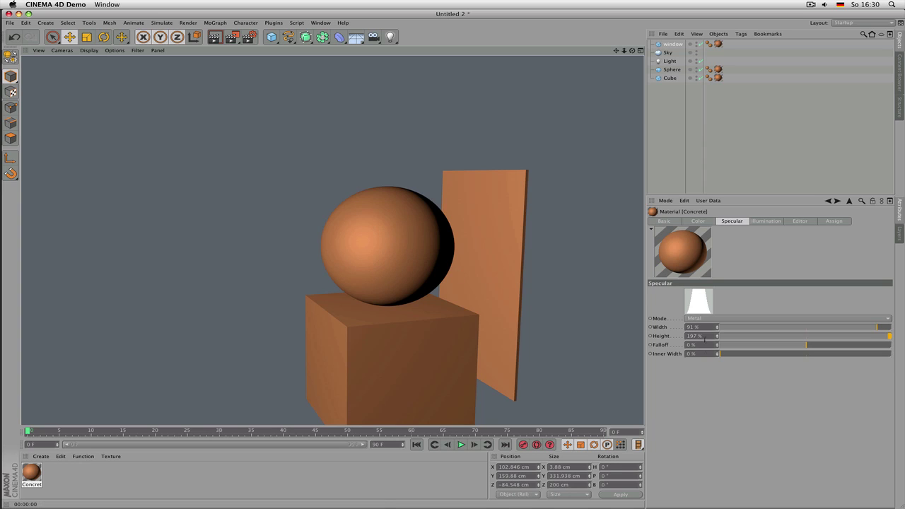
{"action": "left_click", "coordinate": [702, 322]}
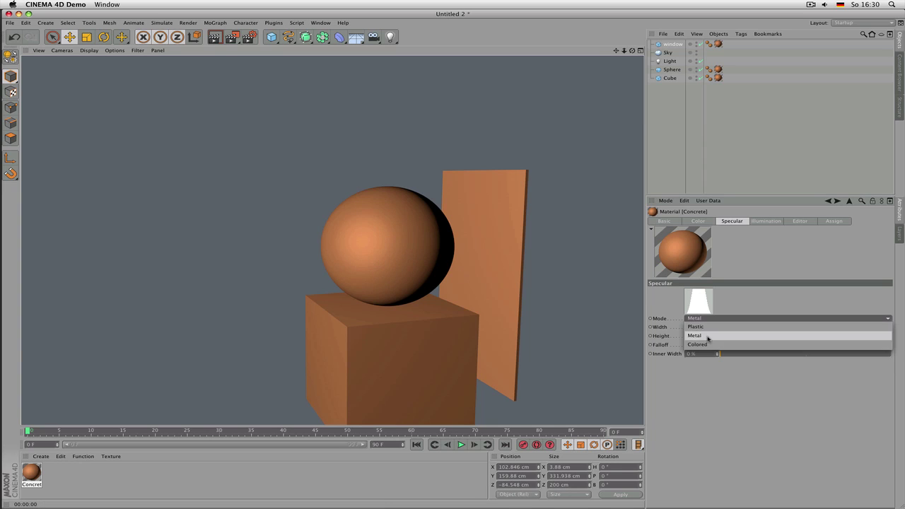
{"action": "left_click", "coordinate": [709, 343]}
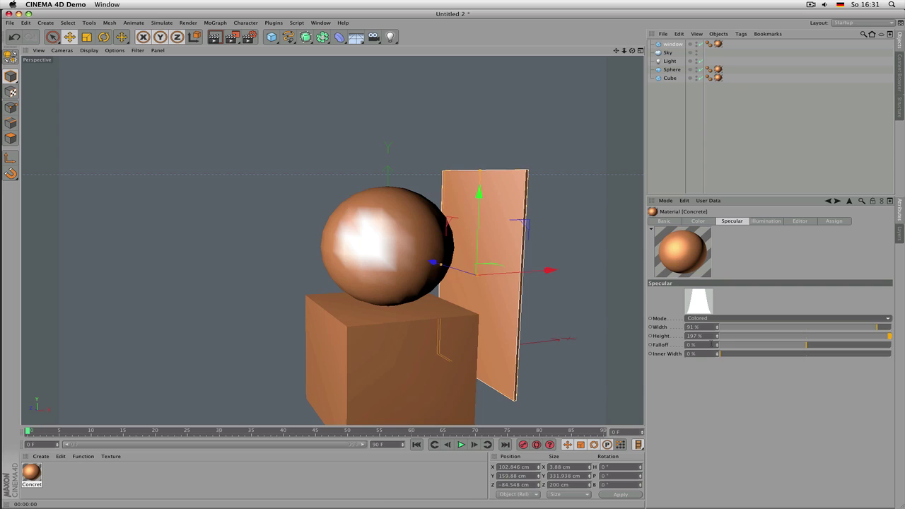
{"action": "key", "text": "ctrl+r"}
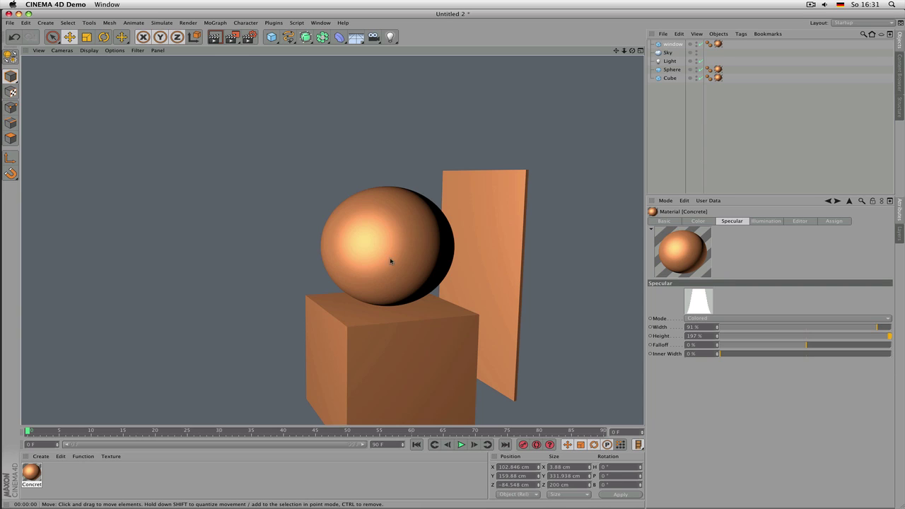
Set specular to Plastic mode with 29% width, 68% height and 24% falloff
{"action": "left_click", "coordinate": [716, 319]}
{"action": "left_click", "coordinate": [712, 326]}
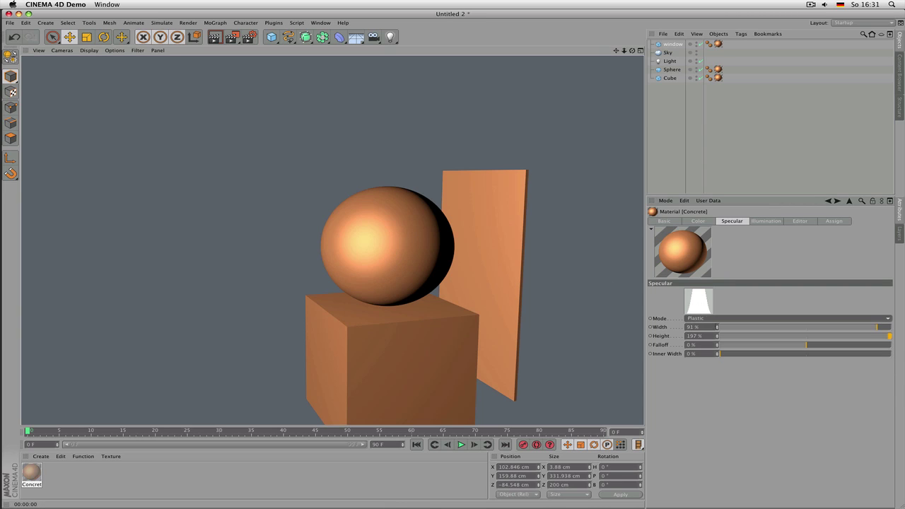
{"action": "left_click", "coordinate": [770, 327]}
{"action": "left_click", "coordinate": [837, 335]}
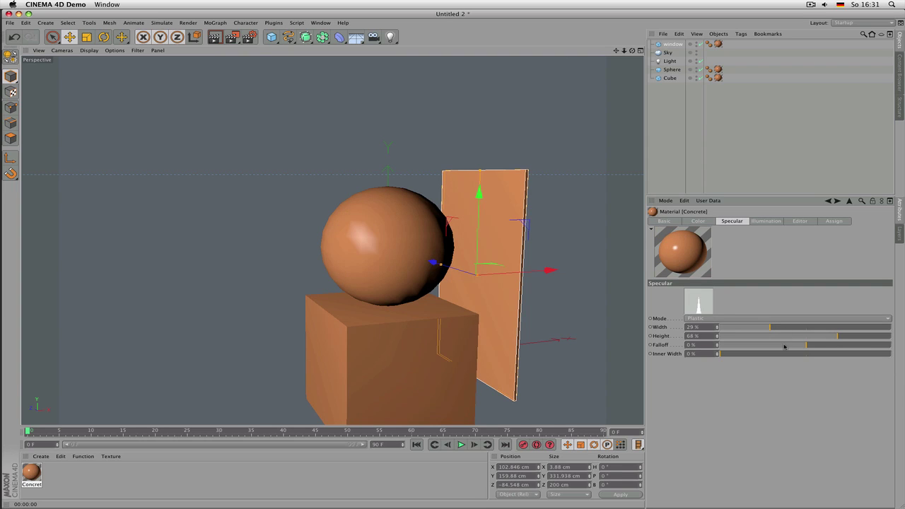
{"action": "left_click_drag", "start_coordinate": [785, 346], "coordinate": [827, 346]}
{"action": "left_click", "coordinate": [668, 222]}
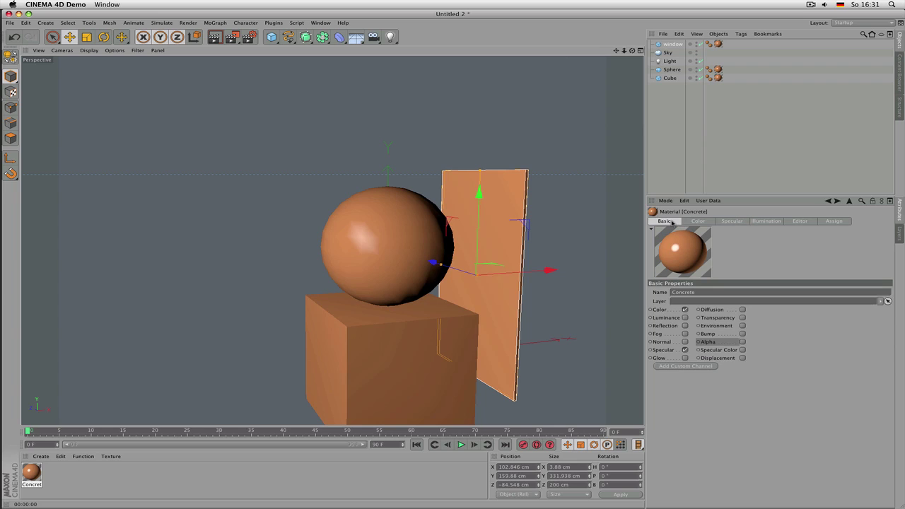
Enable Specular Color and set its saturation to 57% and hue to 235°
{"action": "left_click", "coordinate": [743, 351]}
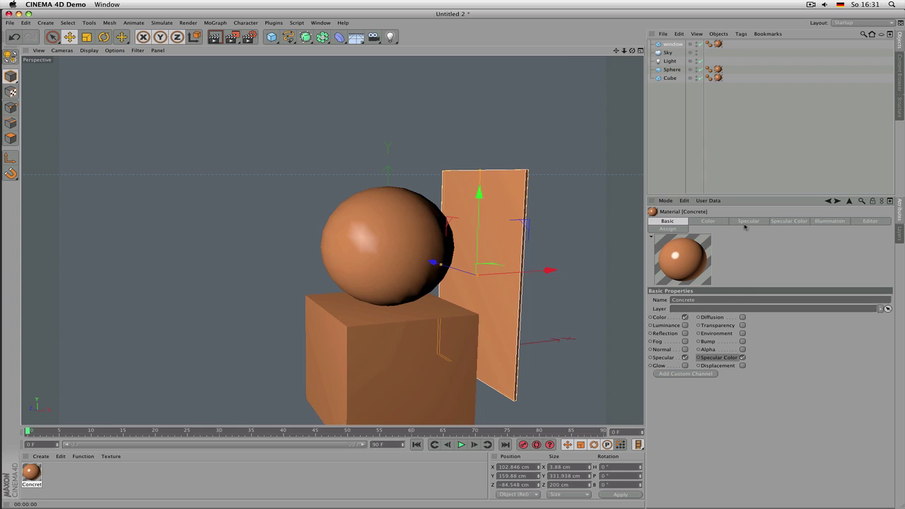
{"action": "left_click", "coordinate": [753, 222]}
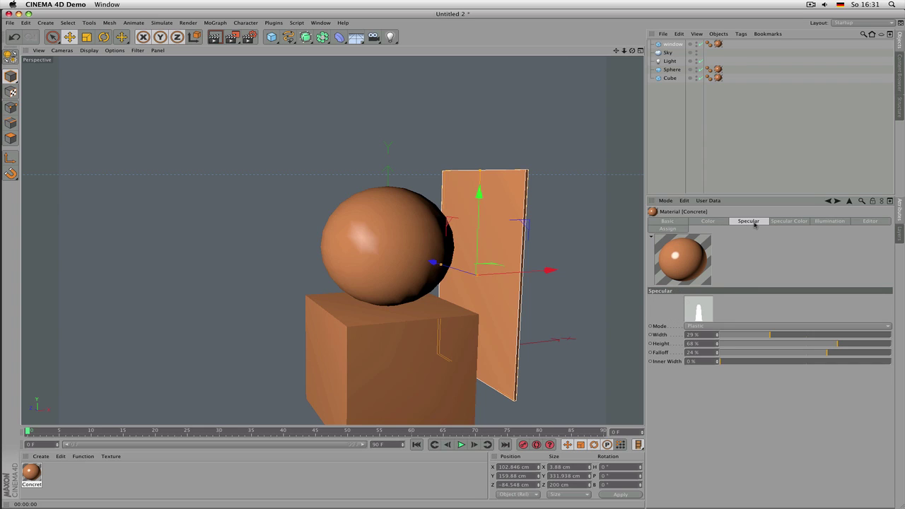
{"action": "left_click", "coordinate": [676, 222]}
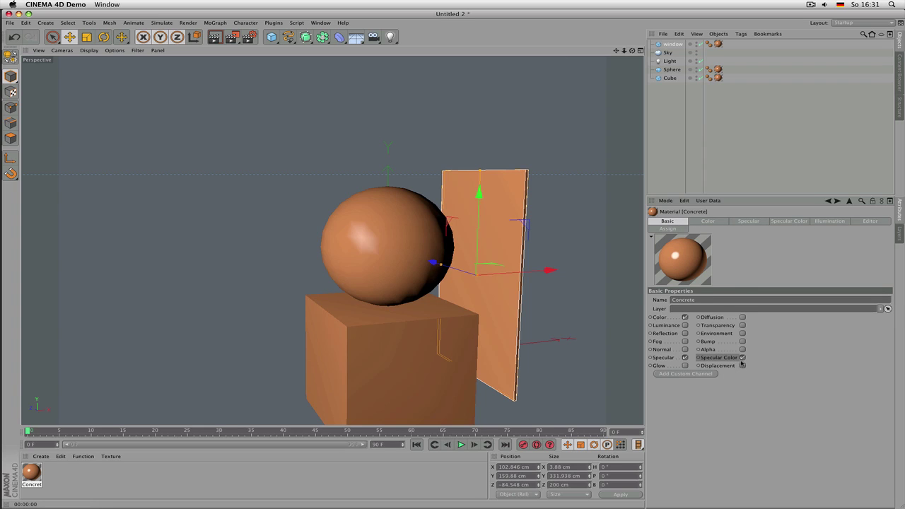
{"action": "left_click", "coordinate": [790, 222]}
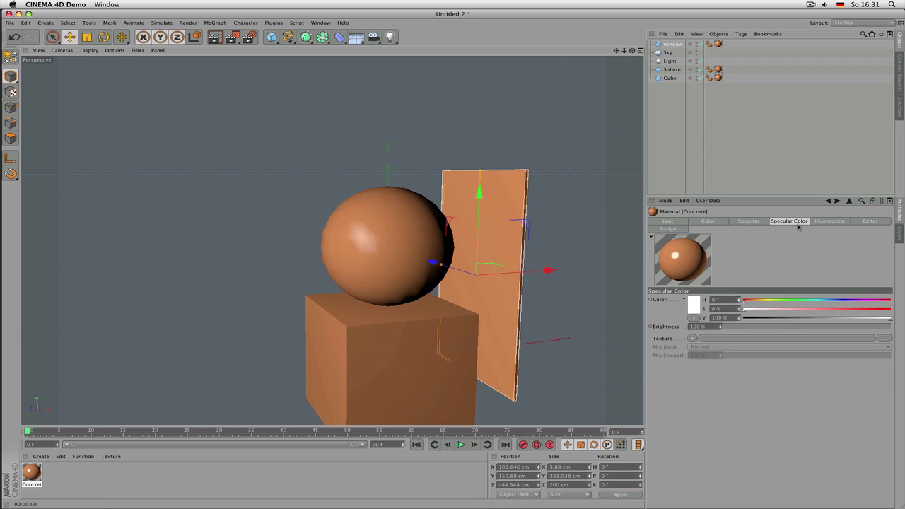
{"action": "left_click", "coordinate": [827, 311]}
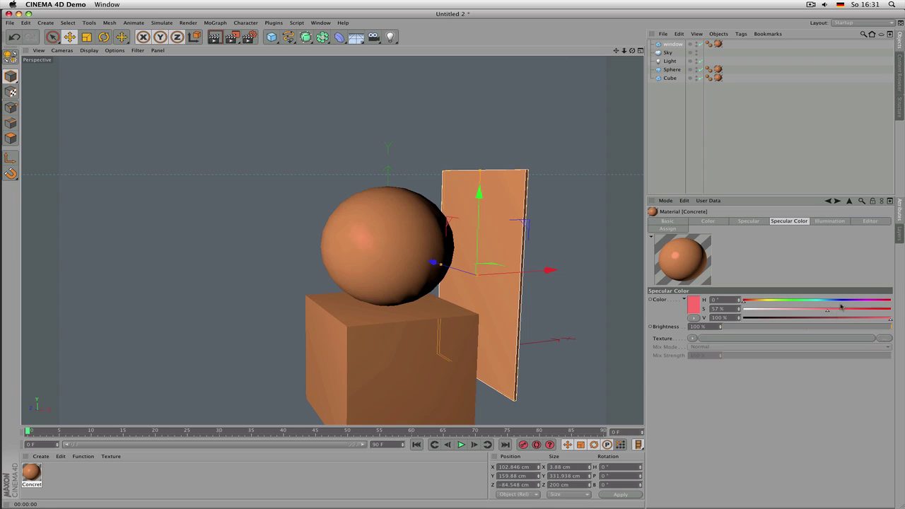
{"action": "left_click", "coordinate": [840, 302]}
Deselect the plane, check project settings, and return to the Concrete material's channel list
{"action": "left_click", "coordinate": [369, 245]}
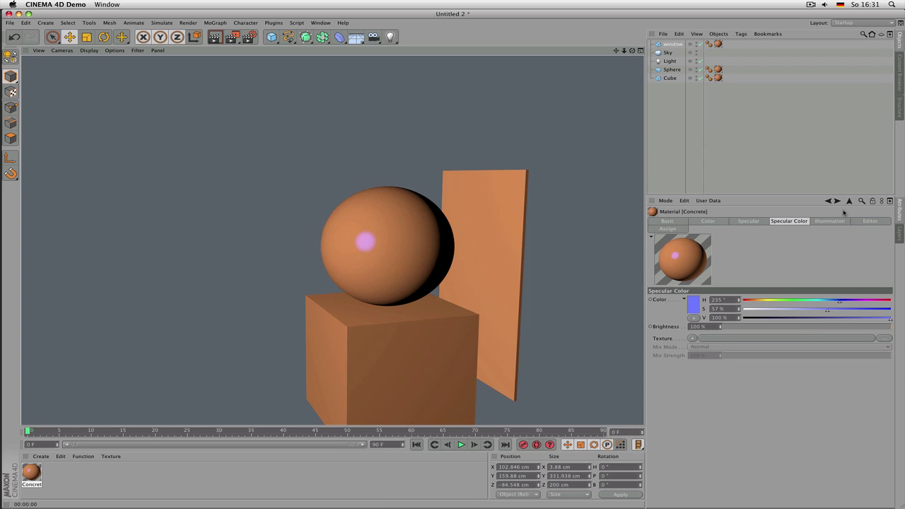
{"action": "left_click", "coordinate": [849, 202]}
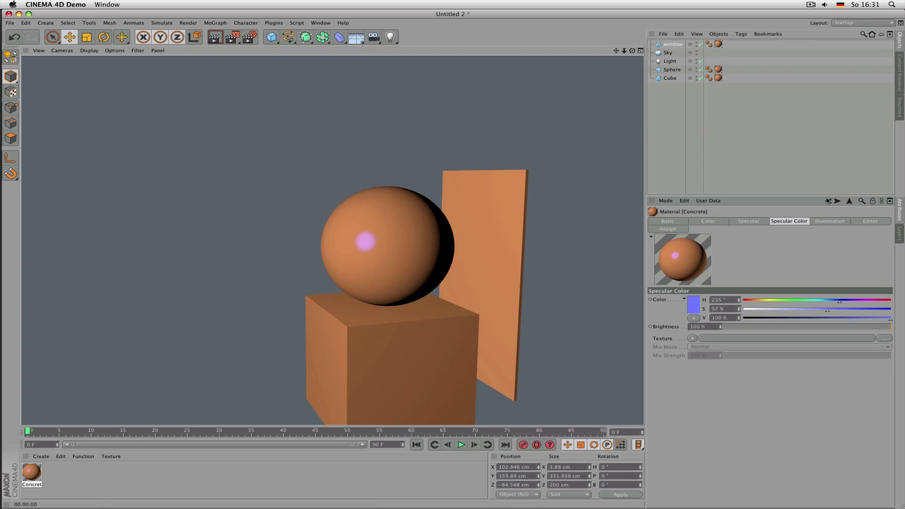
{"action": "left_click", "coordinate": [829, 201]}
{"action": "left_click", "coordinate": [683, 222]}
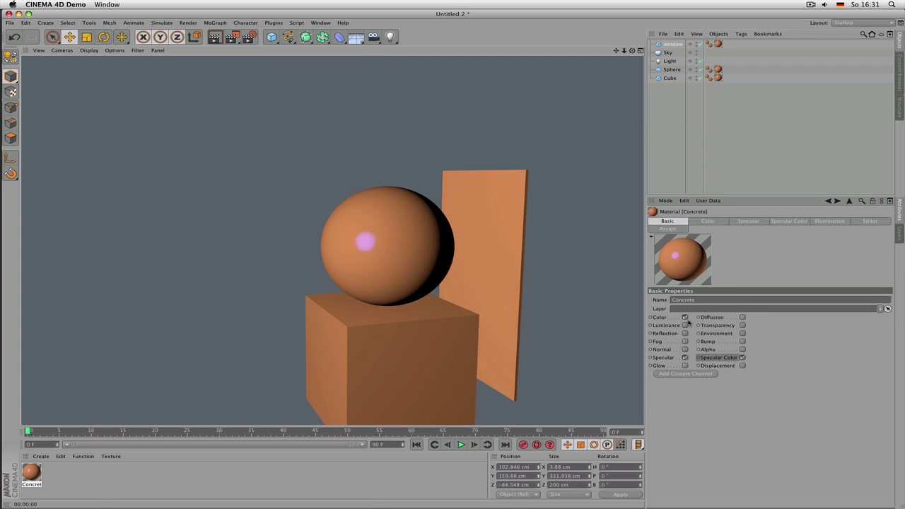
Turn off Specular and Specular Color, try Bump but leave it off, and enable Displacement
{"action": "left_click", "coordinate": [686, 357]}
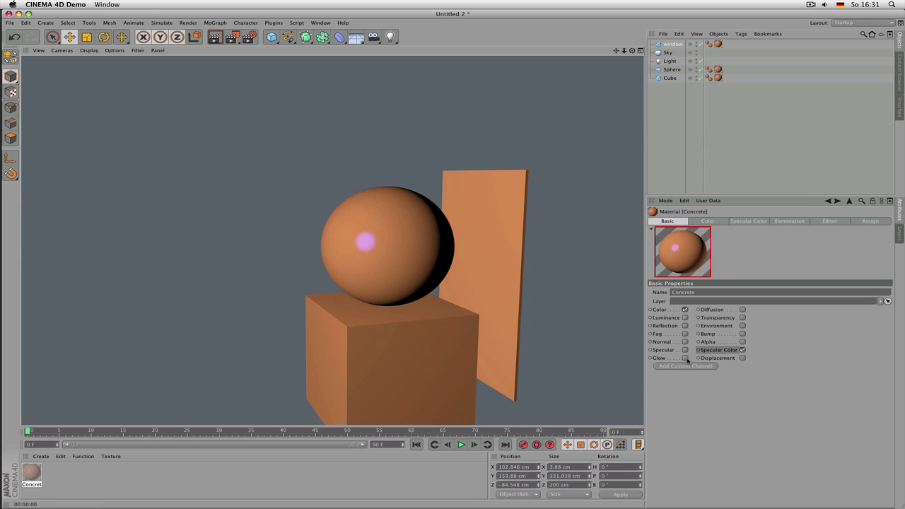
{"action": "left_click", "coordinate": [742, 351]}
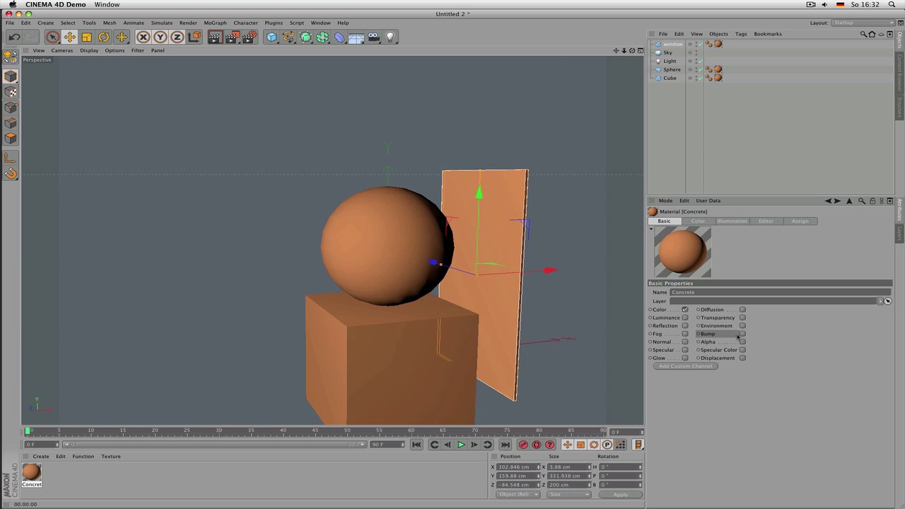
{"action": "left_click", "coordinate": [743, 333]}
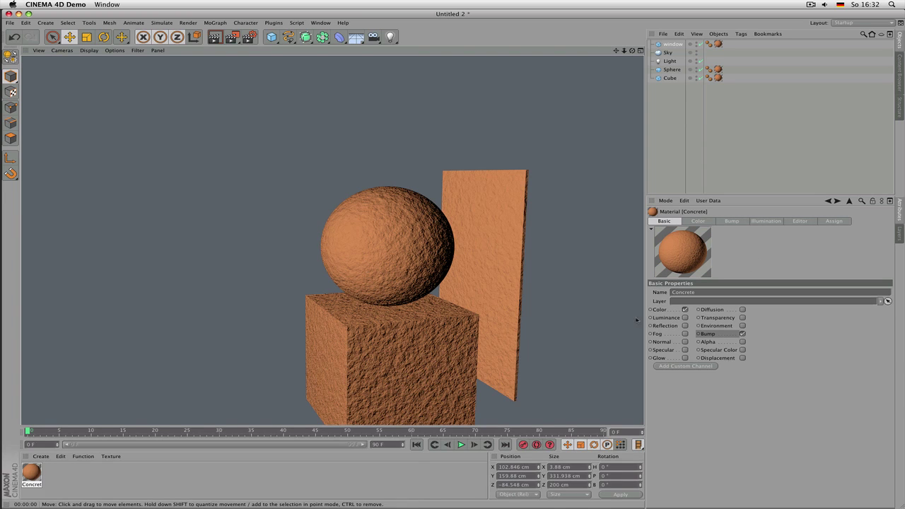
{"action": "left_click", "coordinate": [742, 334]}
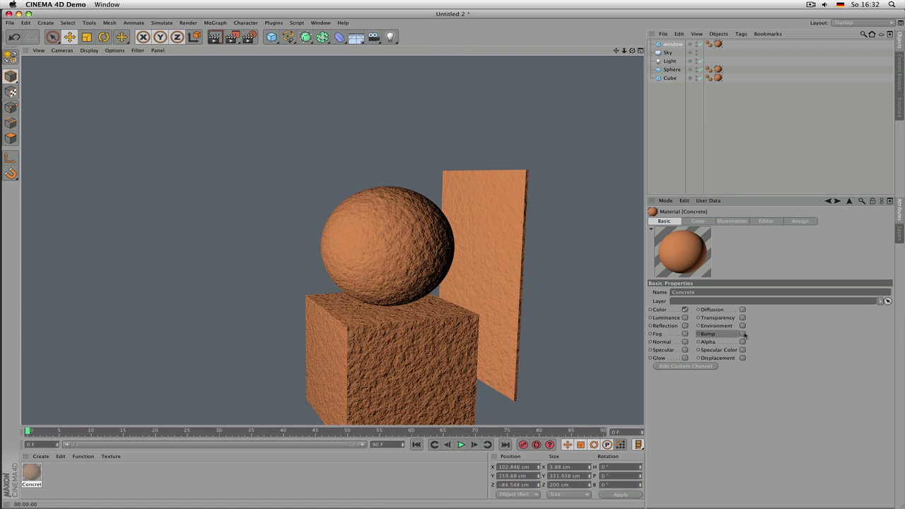
{"action": "left_click", "coordinate": [742, 358]}
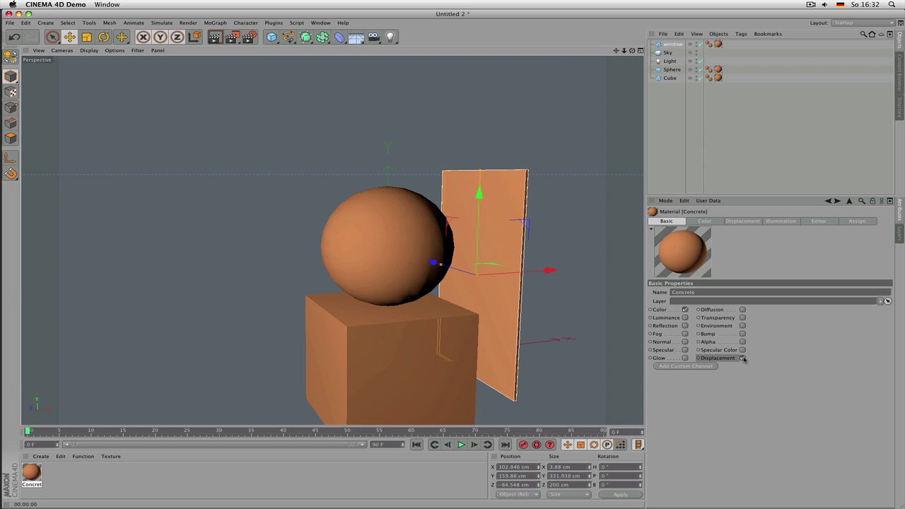
Use a Noise texture for the displacement, render the result, and select the sphere
{"action": "left_click", "coordinate": [742, 222]}
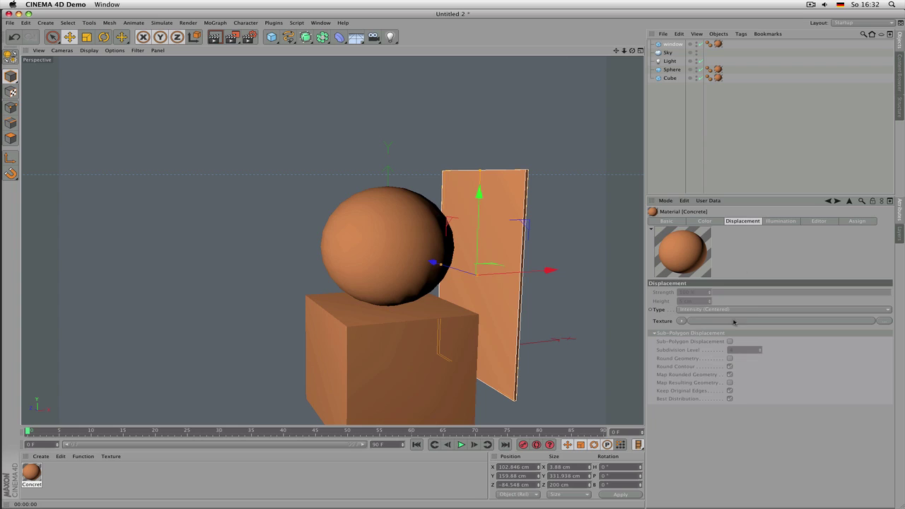
{"action": "left_click", "coordinate": [683, 322]}
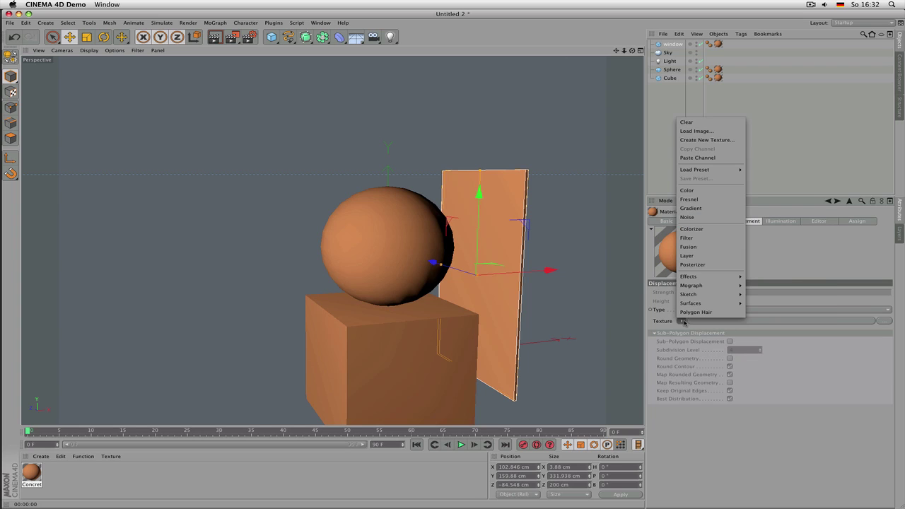
{"action": "left_click", "coordinate": [701, 219]}
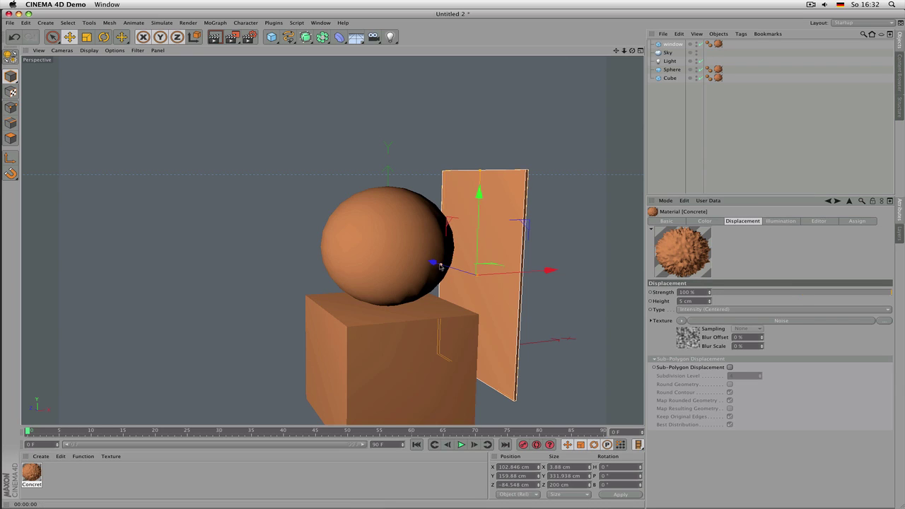
{"action": "key", "text": "super+r"}
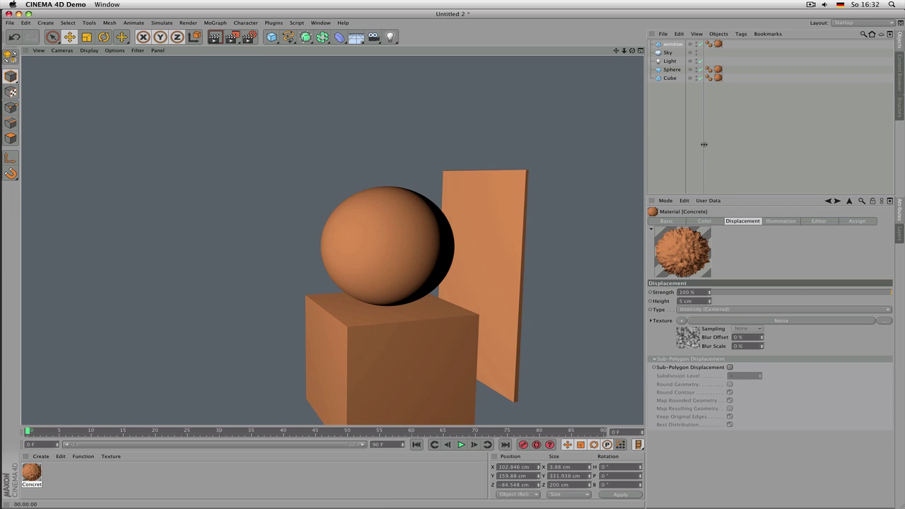
{"action": "left_click", "coordinate": [435, 266]}
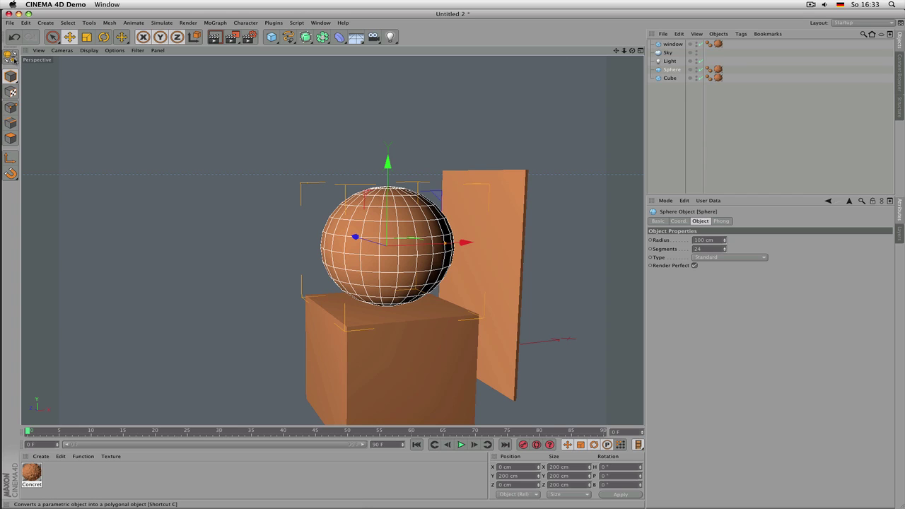
Convert the sphere to polygons and set the Concrete displacement height to 50 cm
{"action": "left_click", "coordinate": [10, 56]}
{"action": "key", "text": "super+r"}
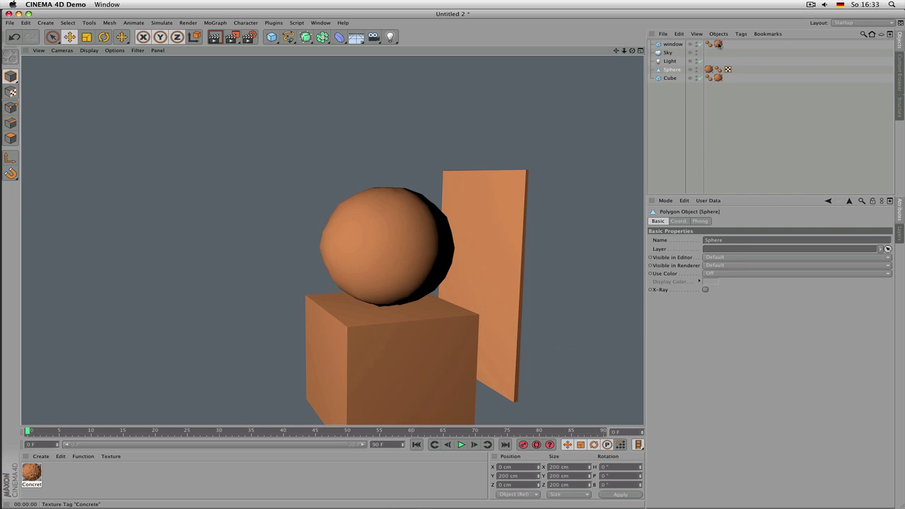
{"action": "left_click", "coordinate": [718, 45]}
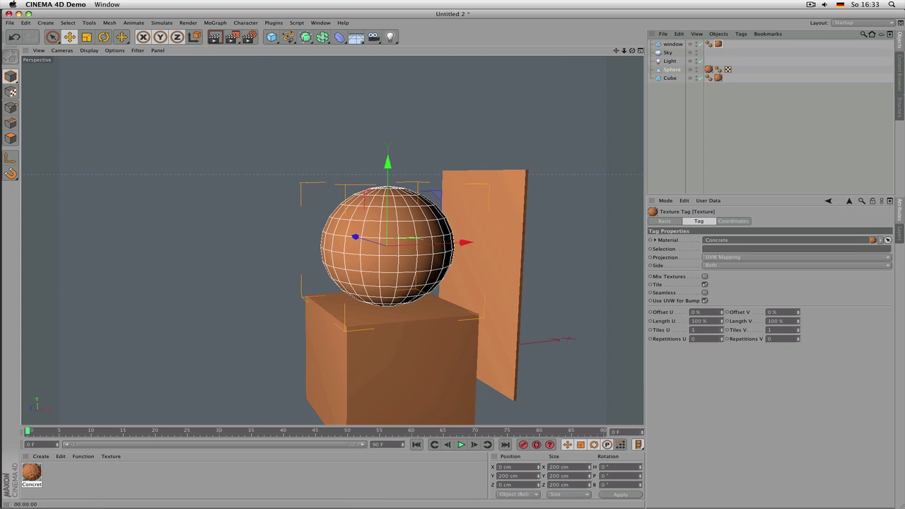
{"action": "left_click", "coordinate": [32, 473]}
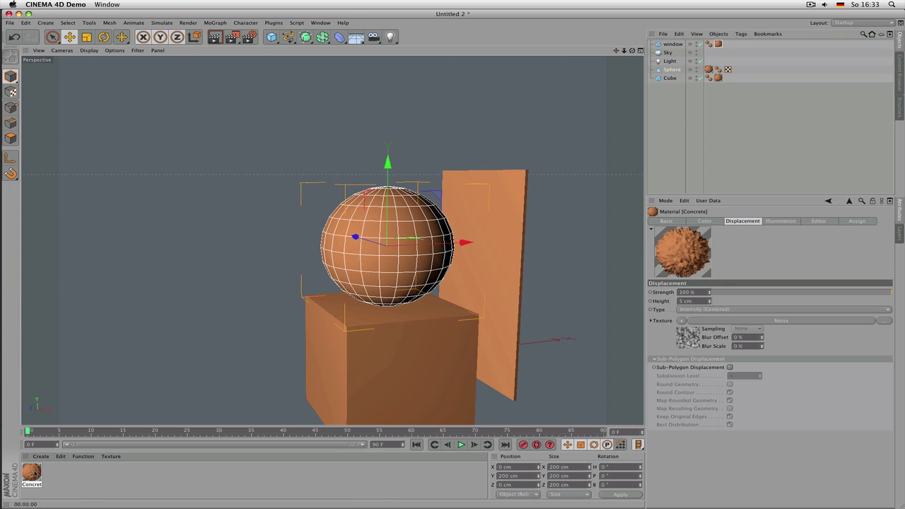
{"action": "left_click", "coordinate": [696, 300]}
{"action": "type", "text": "50"}
{"action": "key", "text": "Return"}
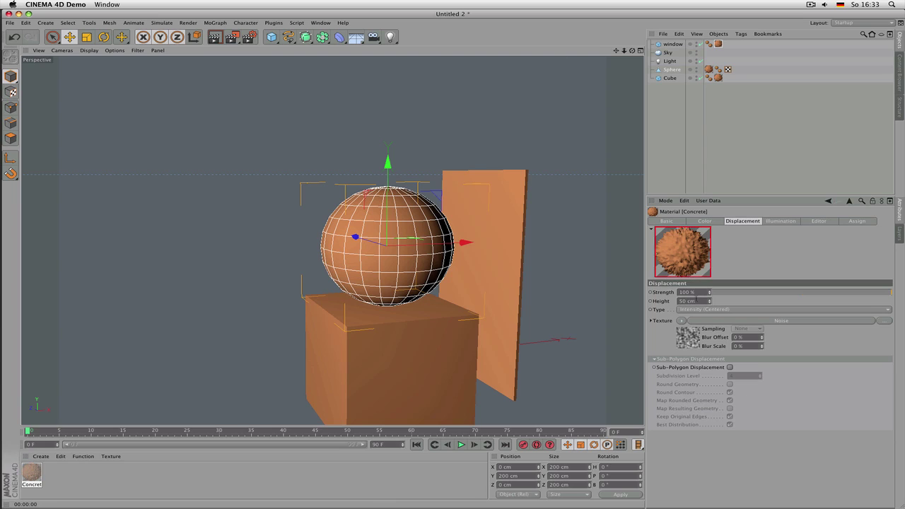
Render the viewport to preview the 50 cm noise displacement on the sphere
{"action": "left_click", "coordinate": [670, 70]}
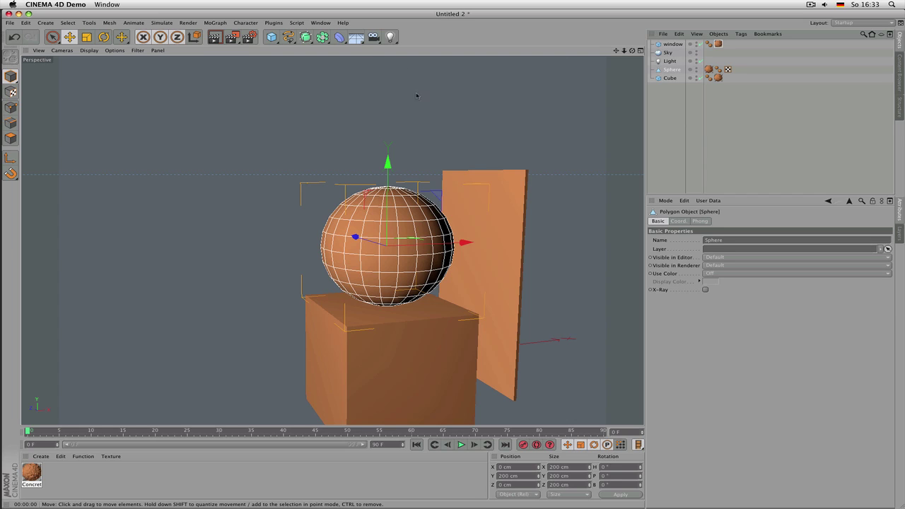
{"action": "left_click", "coordinate": [37, 475]}
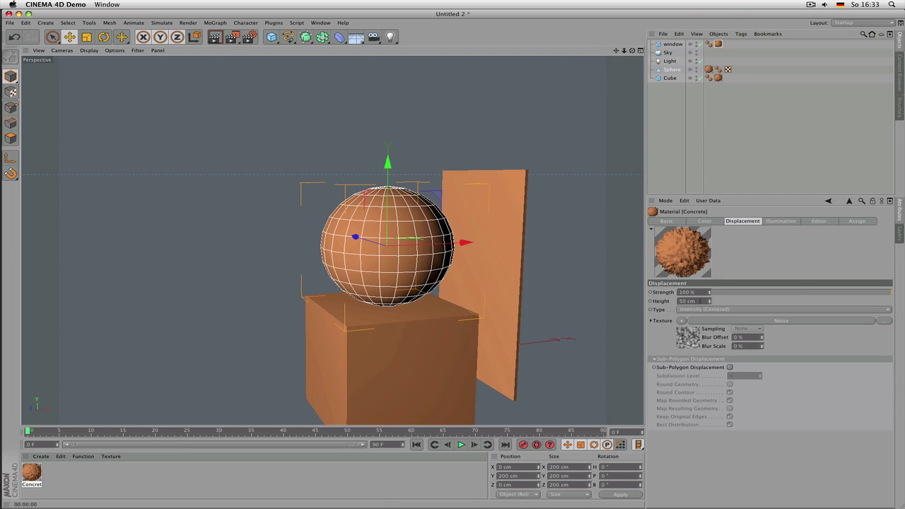
{"action": "key", "text": "ctrl+r"}
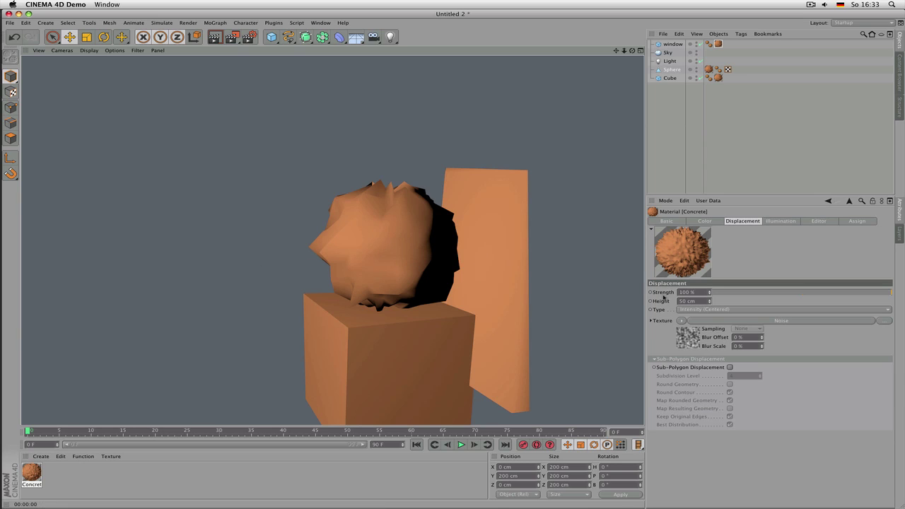
Enable Sub-Polygon Displacement, render, and lower the displacement height to 5 cm
{"action": "left_click", "coordinate": [731, 367]}
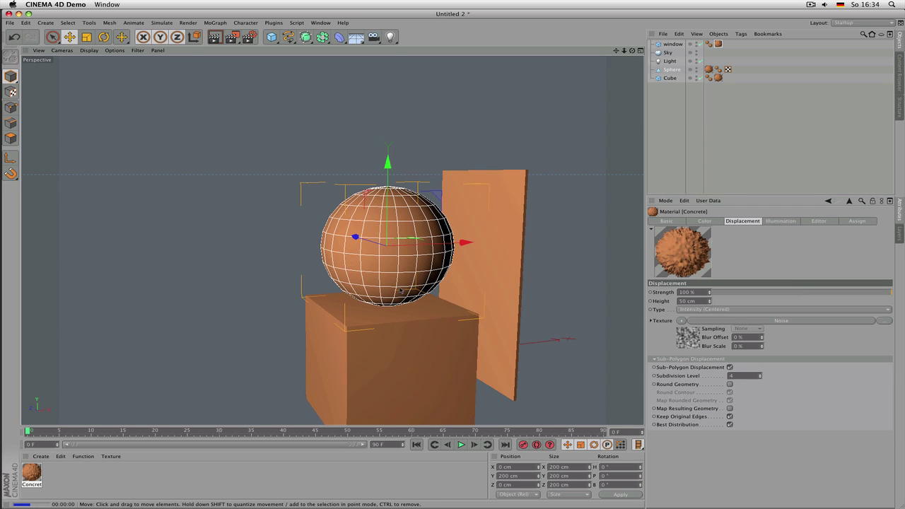
{"action": "key", "text": "ctrl+r"}
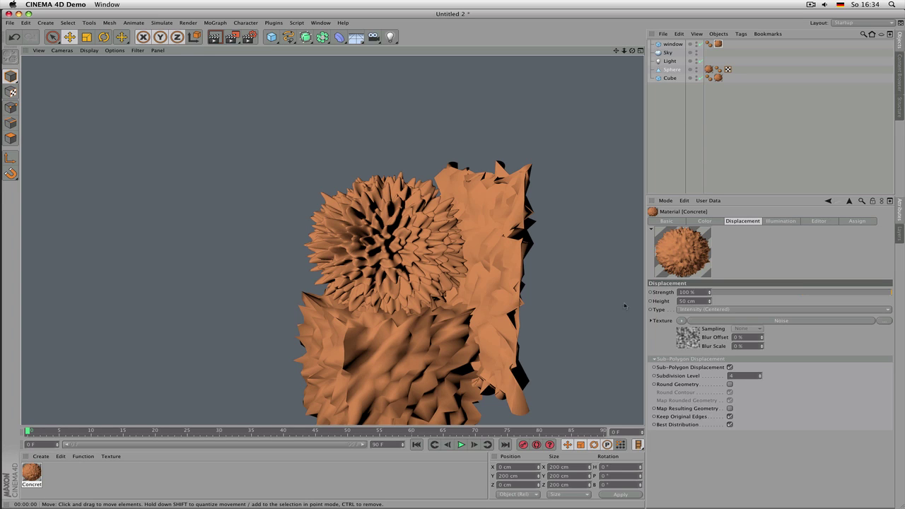
{"action": "left_click", "coordinate": [700, 301]}
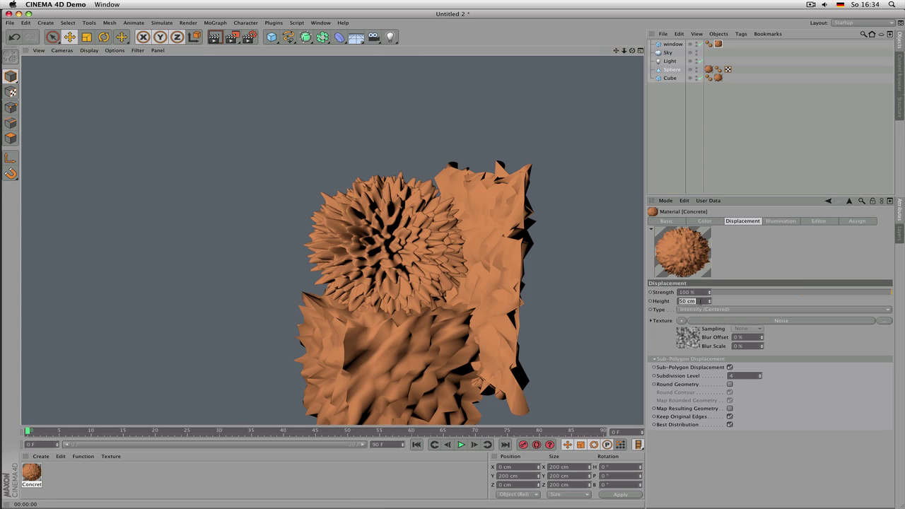
{"action": "type", "text": "5"}
{"action": "key", "text": "Return"}
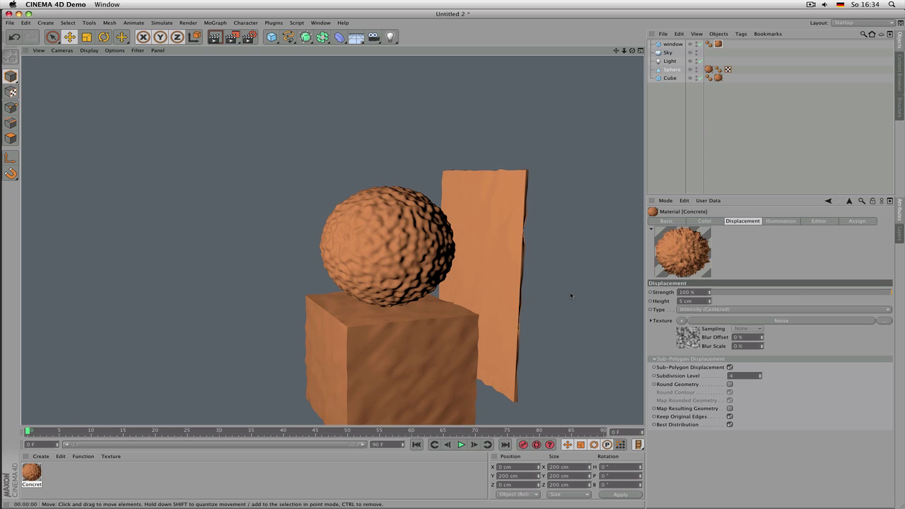
Enable the Bump channel alongside displacement and render the viewport
{"action": "left_click", "coordinate": [667, 221]}
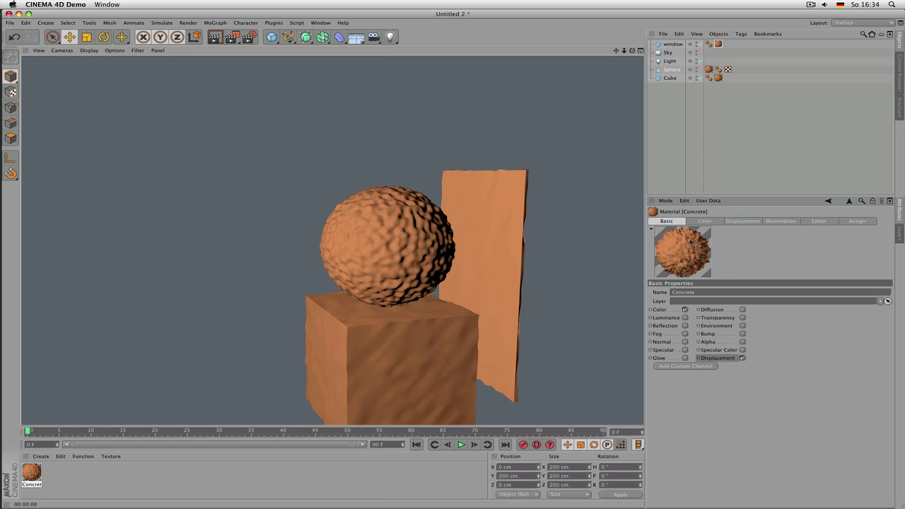
{"action": "left_click", "coordinate": [743, 342]}
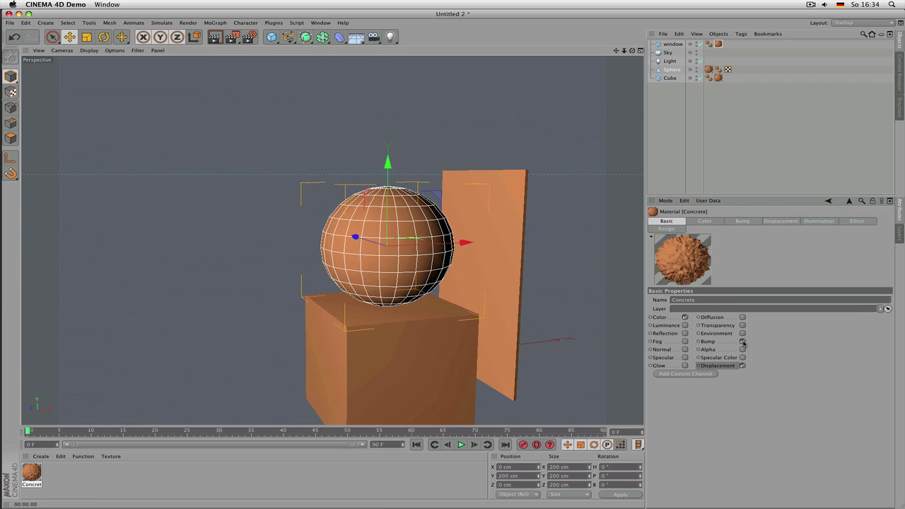
{"action": "left_click", "coordinate": [742, 341]}
{"action": "left_click", "coordinate": [743, 342]}
{"action": "left_click", "coordinate": [744, 343]}
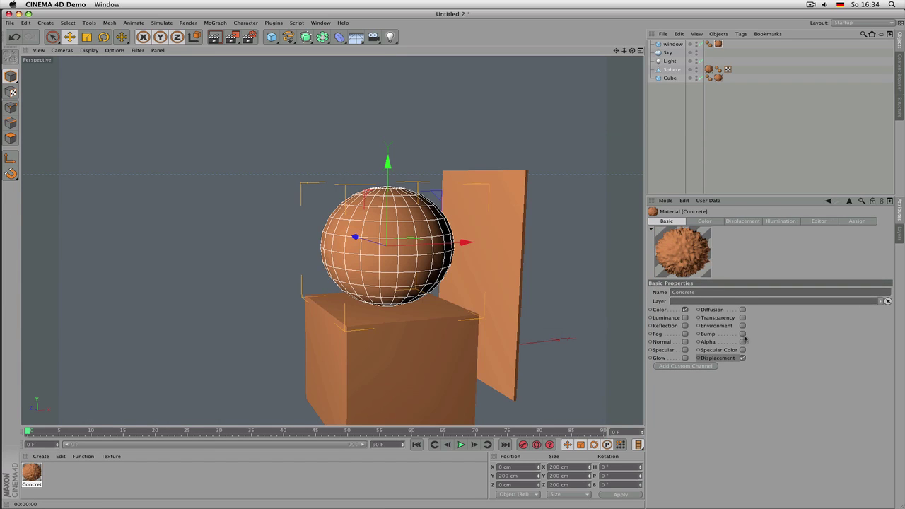
{"action": "left_click", "coordinate": [744, 335]}
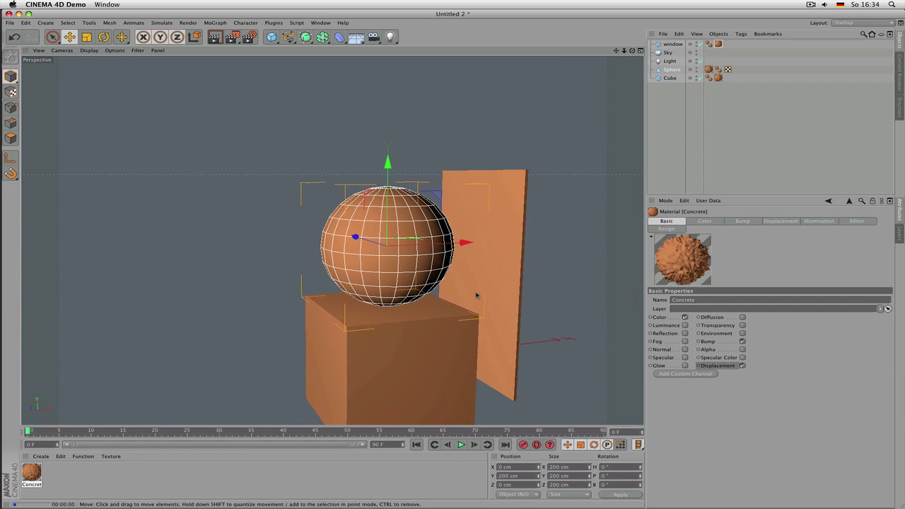
{"action": "key", "text": "super+r"}
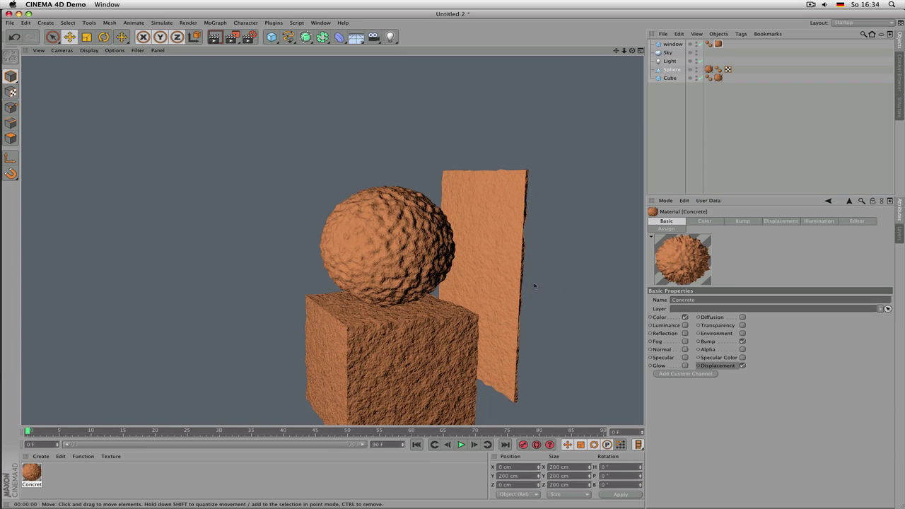
Set the displacement height to 22 cm, render, and return to the Concrete material
{"action": "left_click", "coordinate": [793, 222]}
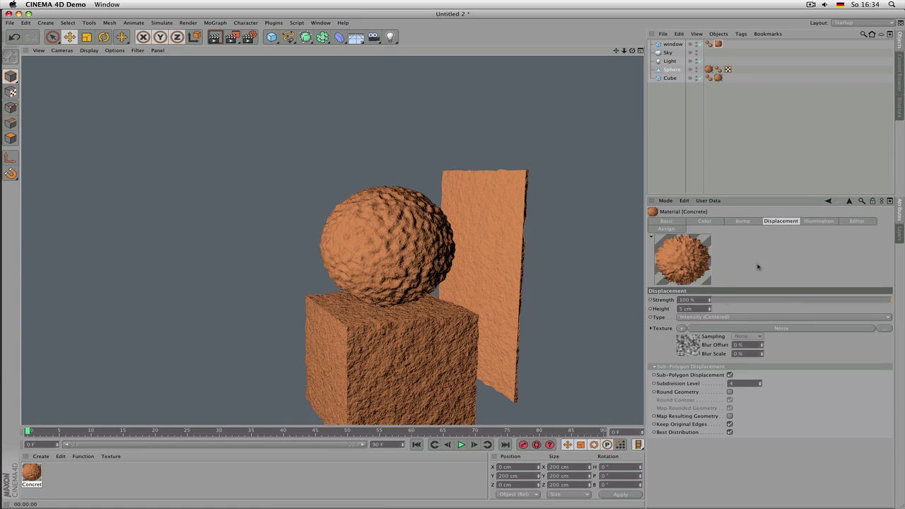
{"action": "double_click", "coordinate": [697, 309]}
{"action": "type", "text": "22"}
{"action": "key", "text": "Return"}
{"action": "key", "text": "ctrl+r"}
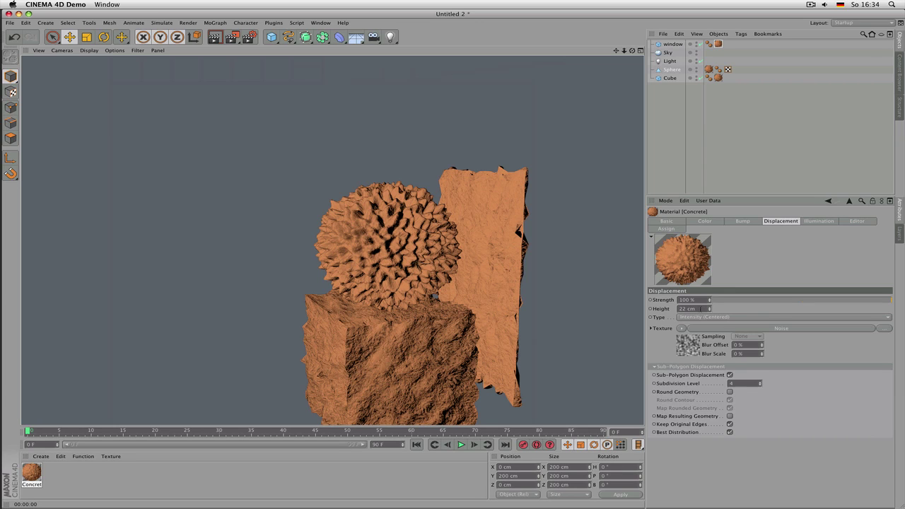
{"action": "left_click", "coordinate": [849, 203]}
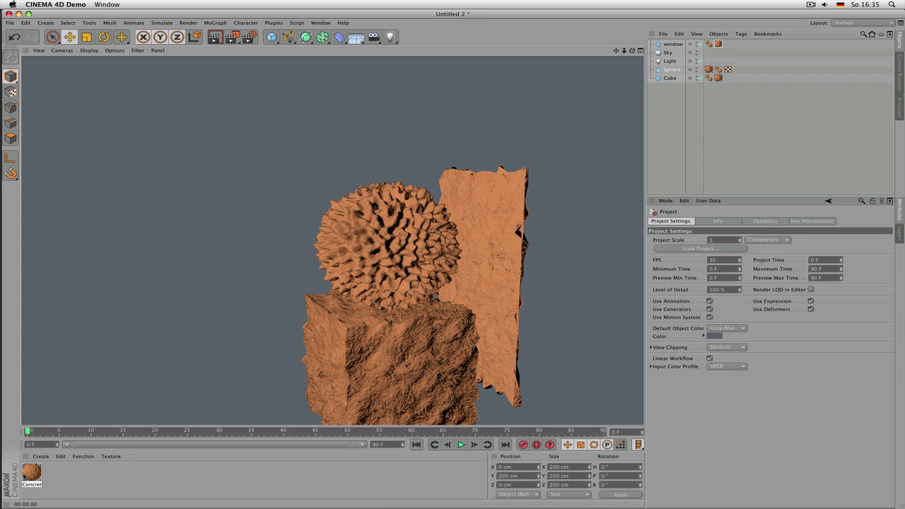
{"action": "left_click", "coordinate": [32, 472]}
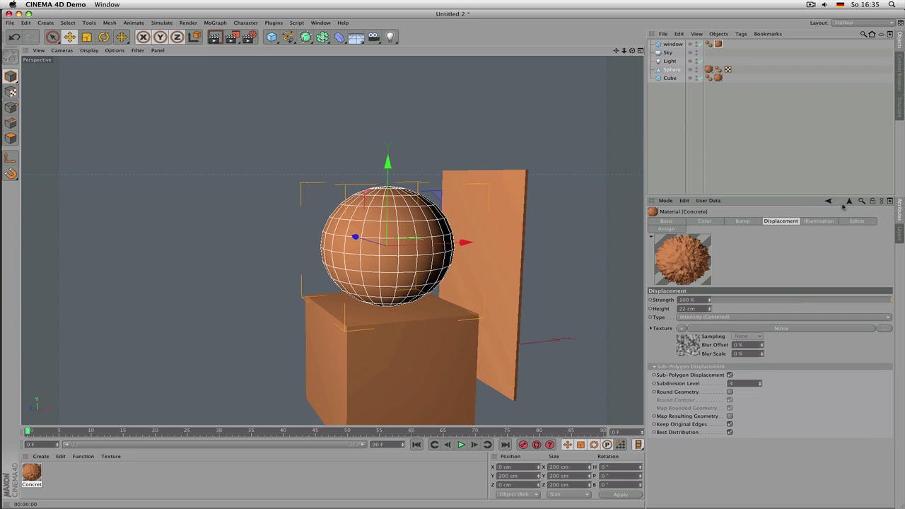
Turn off the Concrete material's Displacement and Bump channels
{"action": "left_click", "coordinate": [668, 220]}
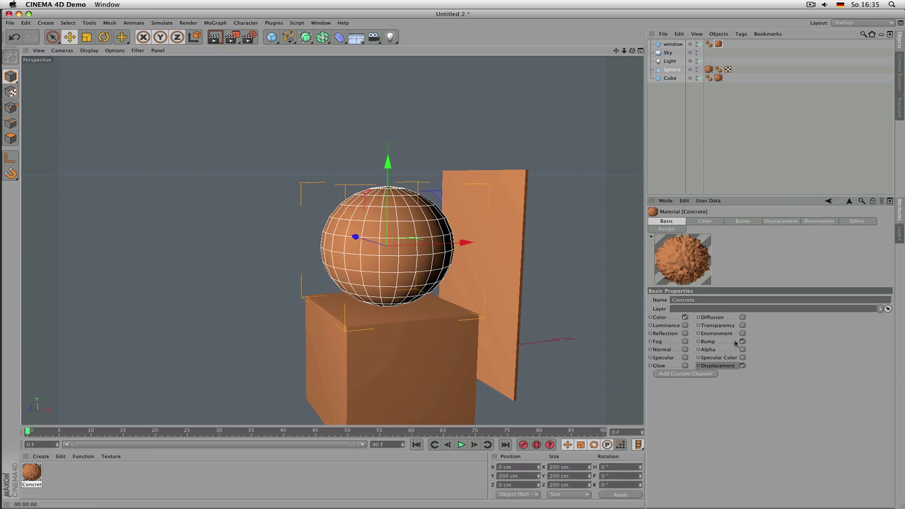
{"action": "left_click", "coordinate": [743, 366]}
{"action": "left_click", "coordinate": [743, 334]}
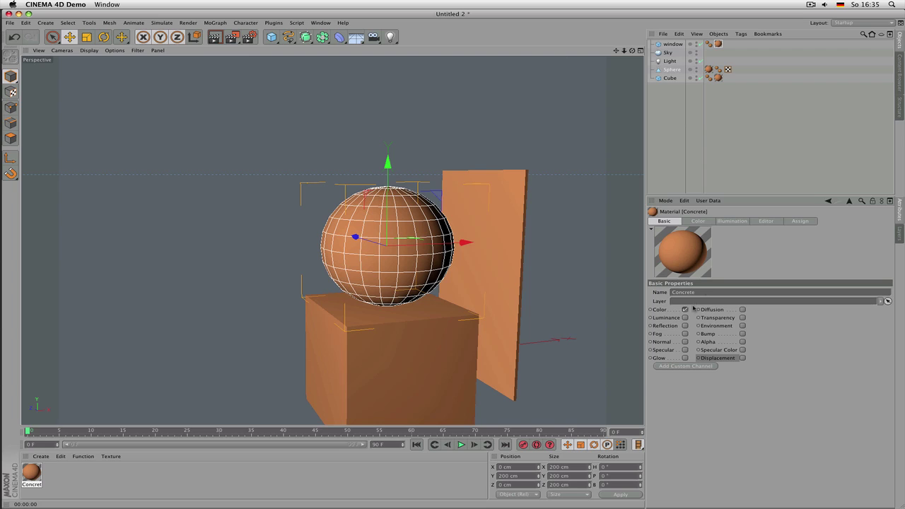
Browse the Color texture shader list without choosing, then switch to the Untitled 1 document
{"action": "left_click", "coordinate": [711, 222]}
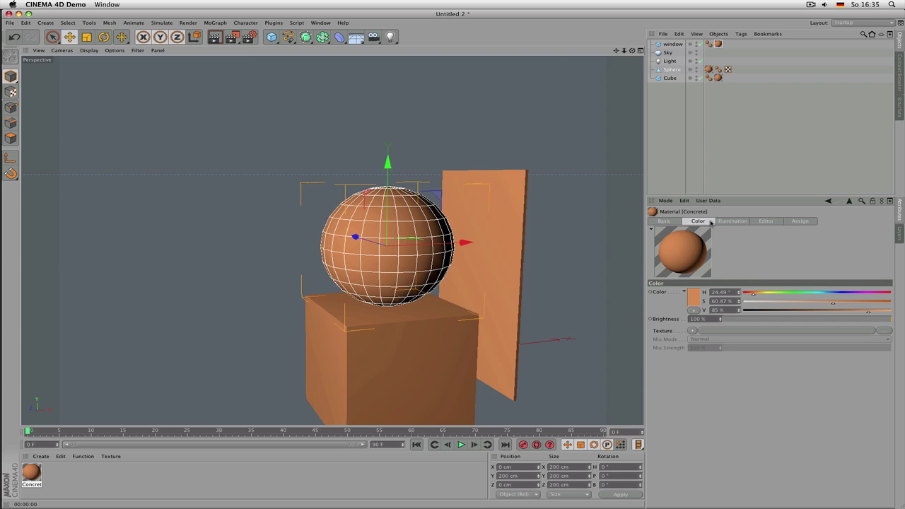
{"action": "left_click", "coordinate": [695, 331]}
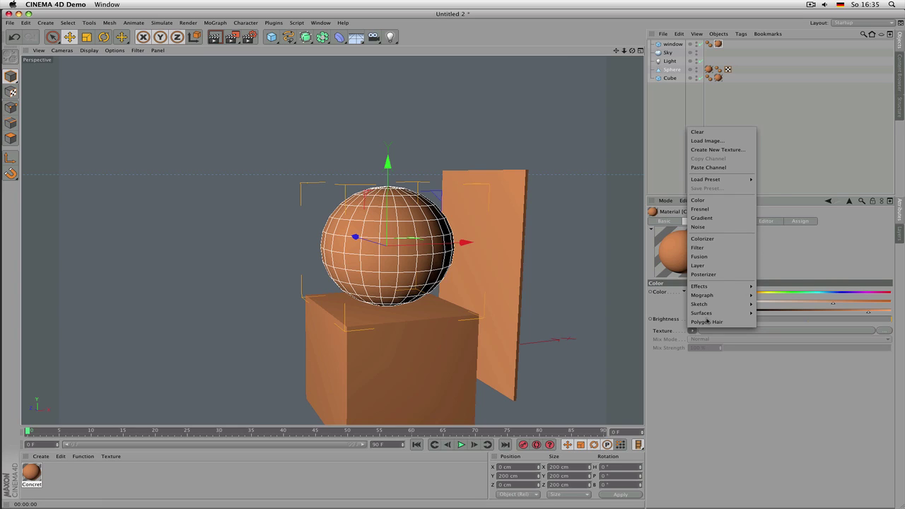
{"action": "left_click", "coordinate": [775, 261]}
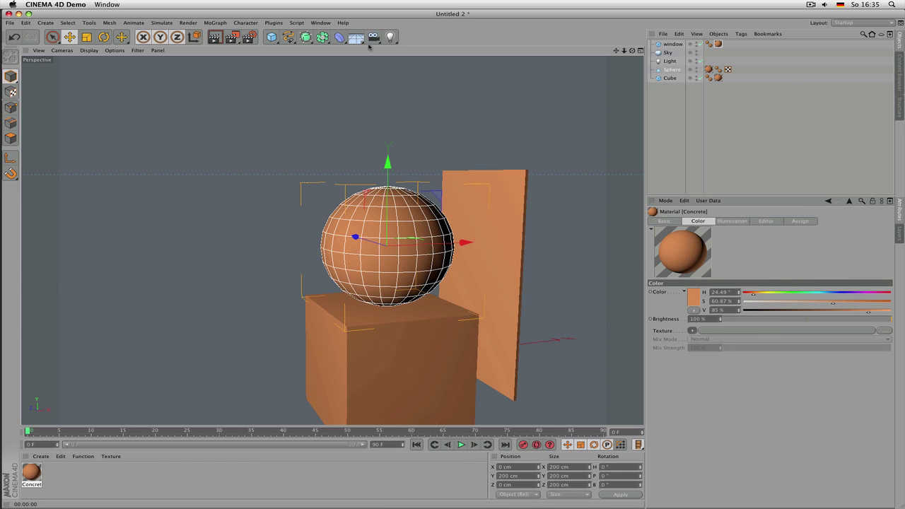
{"action": "left_click", "coordinate": [329, 24]}
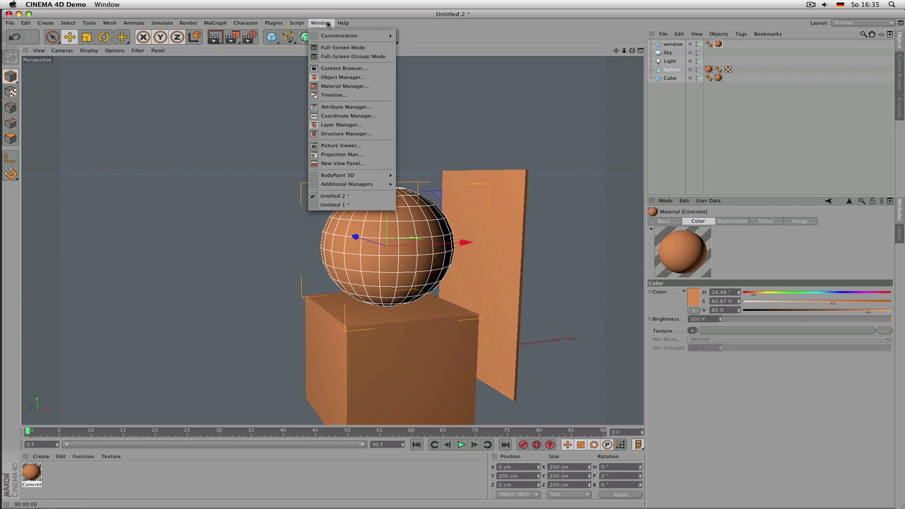
{"action": "left_click", "coordinate": [334, 204]}
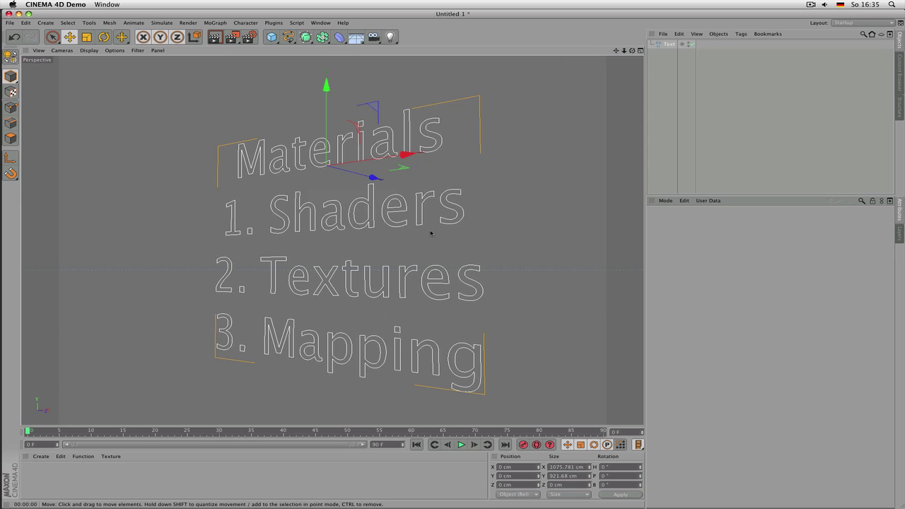